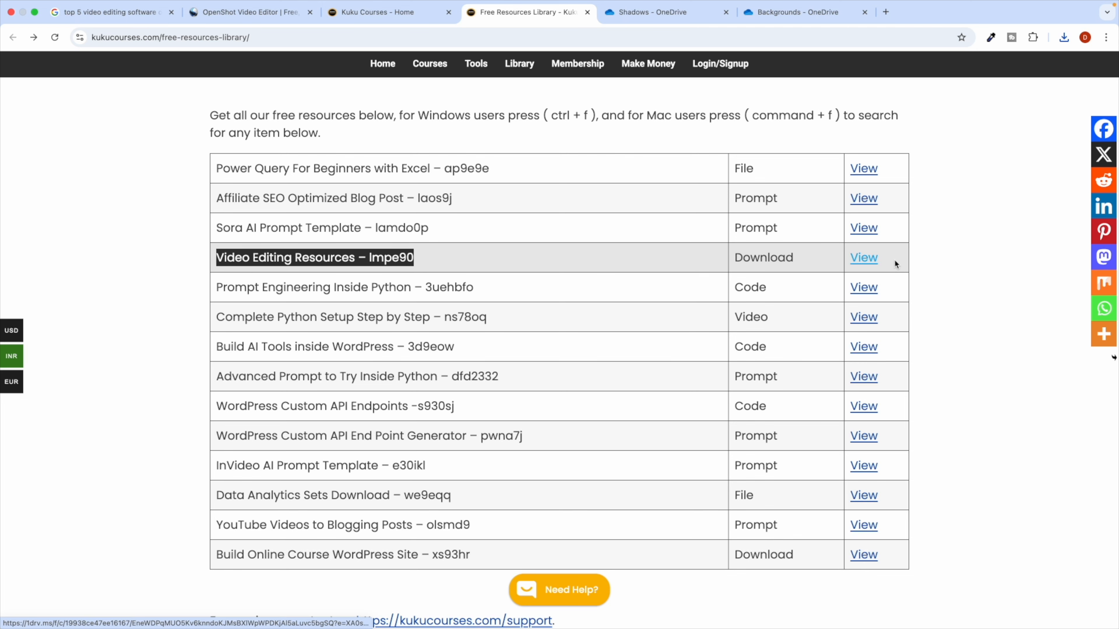
Close the OneDrive Backgrounds page and go from the Shadows folder back to the Basic Video Editing Pack folder
left_click(918, 262)
left_click(776, 15)
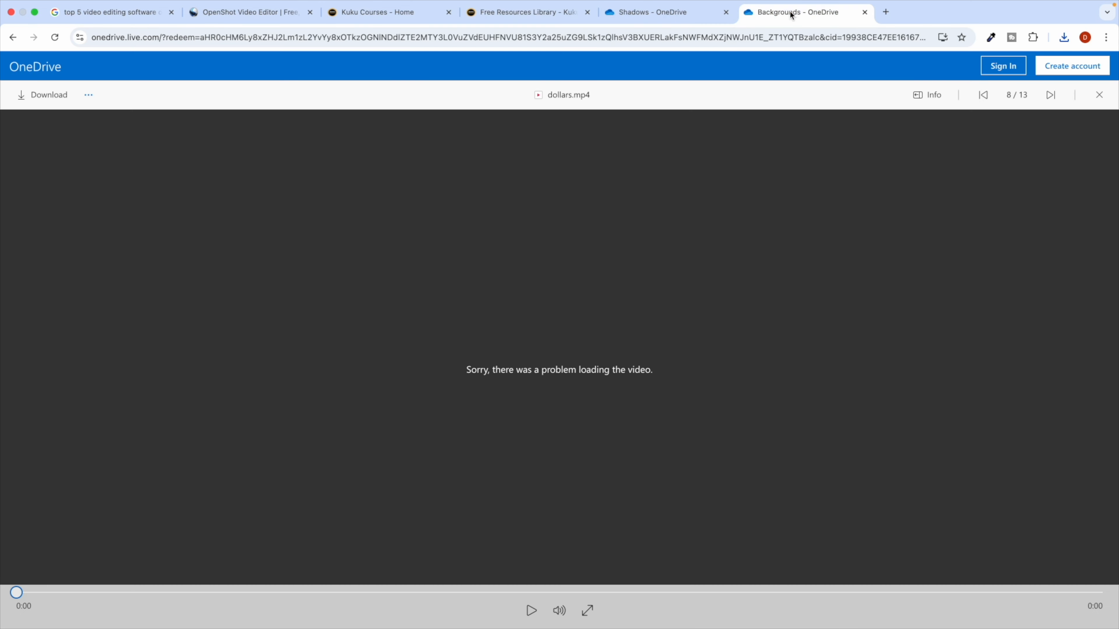
left_click(690, 20)
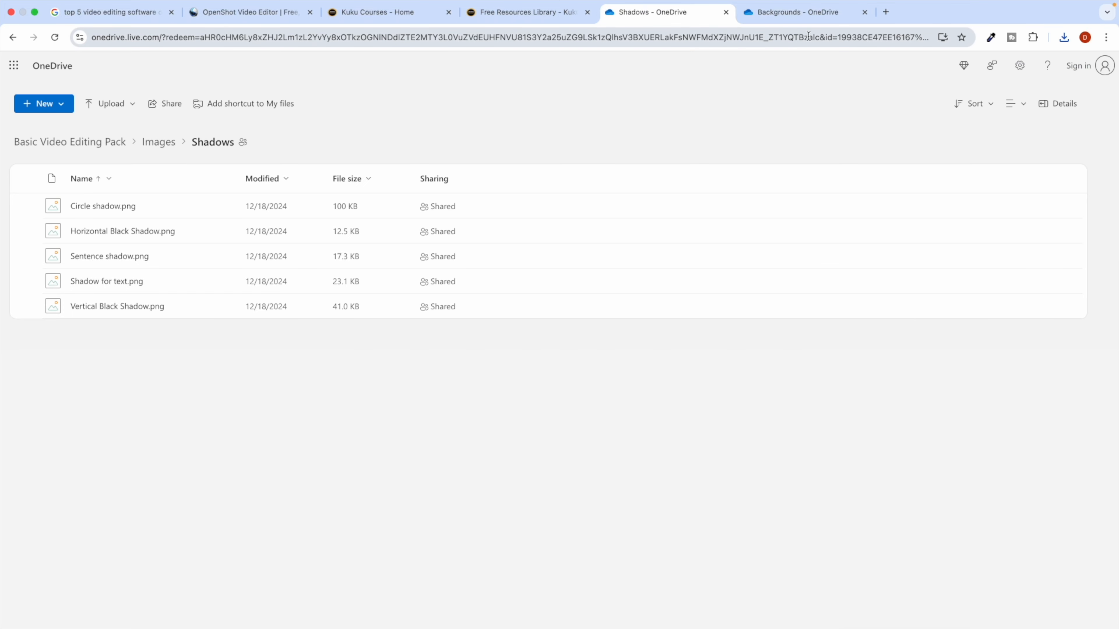
left_click(865, 12)
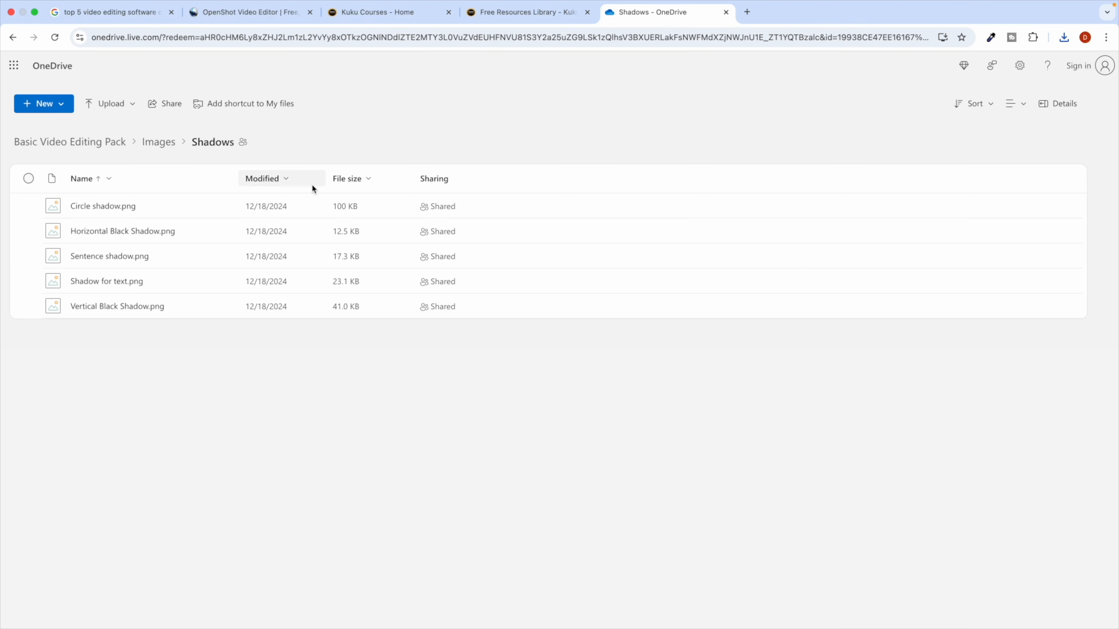
left_click(101, 147)
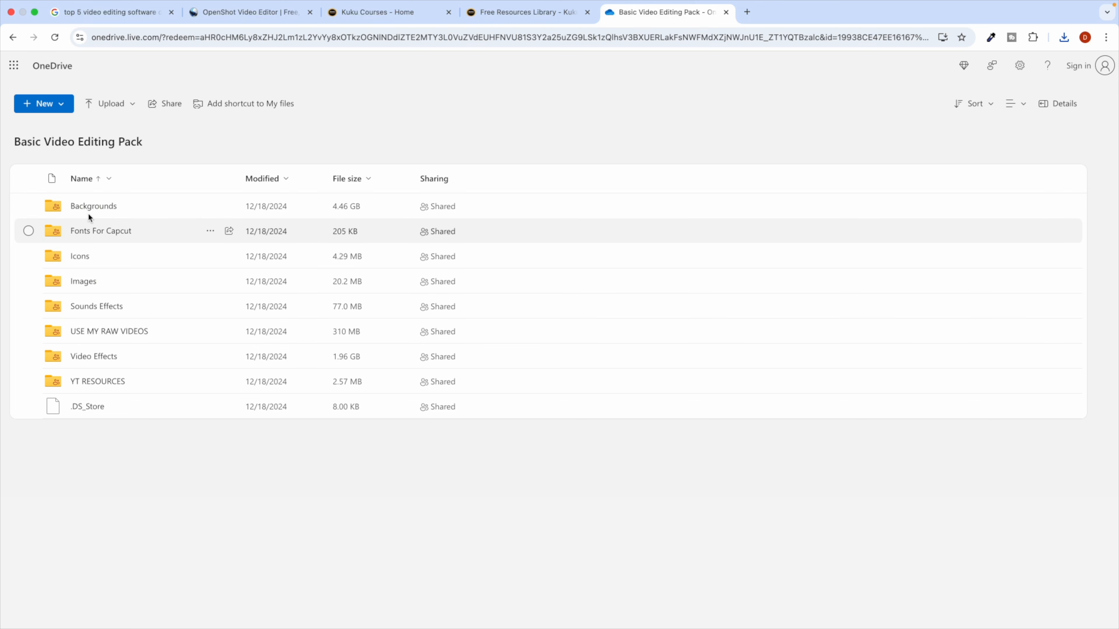
Download Credit.png from the 3D icons folder inside Icons and open the downloaded image
left_click(83, 257)
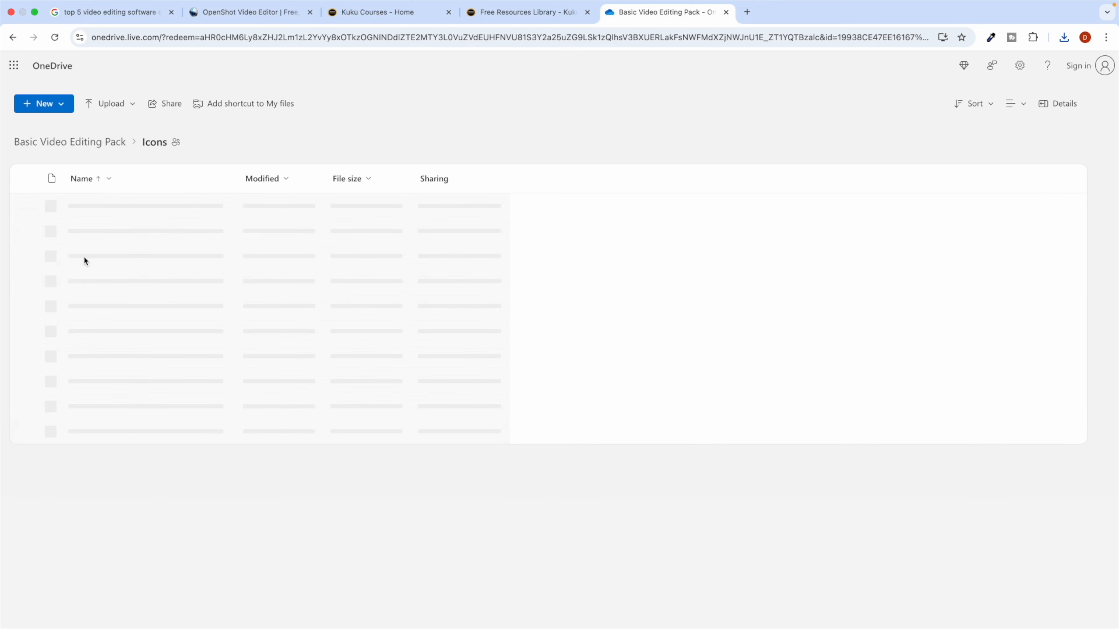
left_click(86, 206)
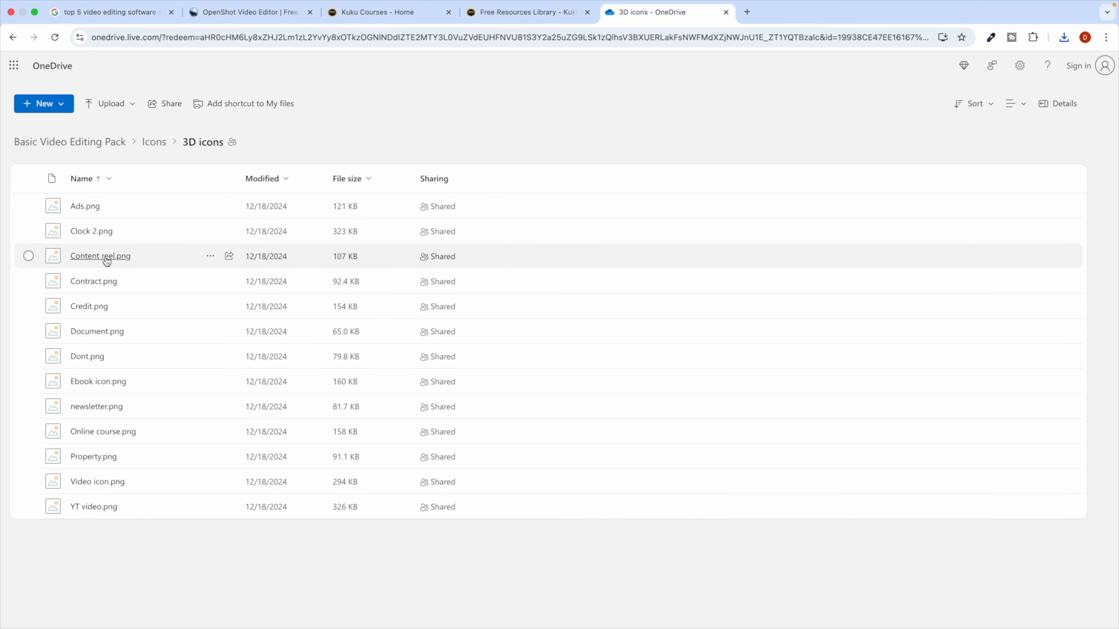
left_click(95, 306)
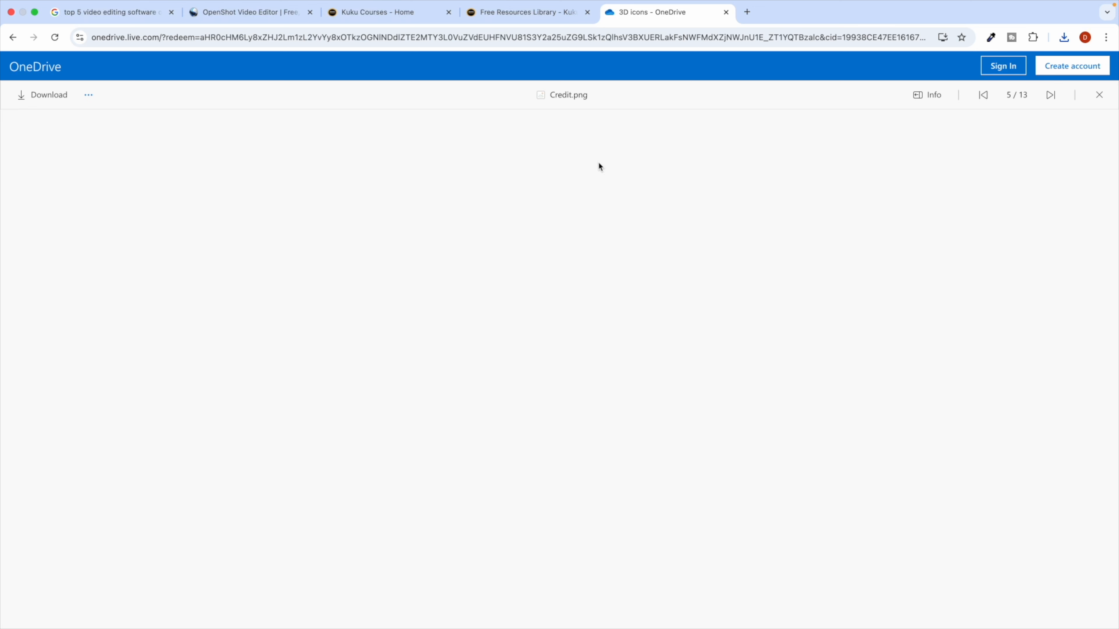
left_click(48, 95)
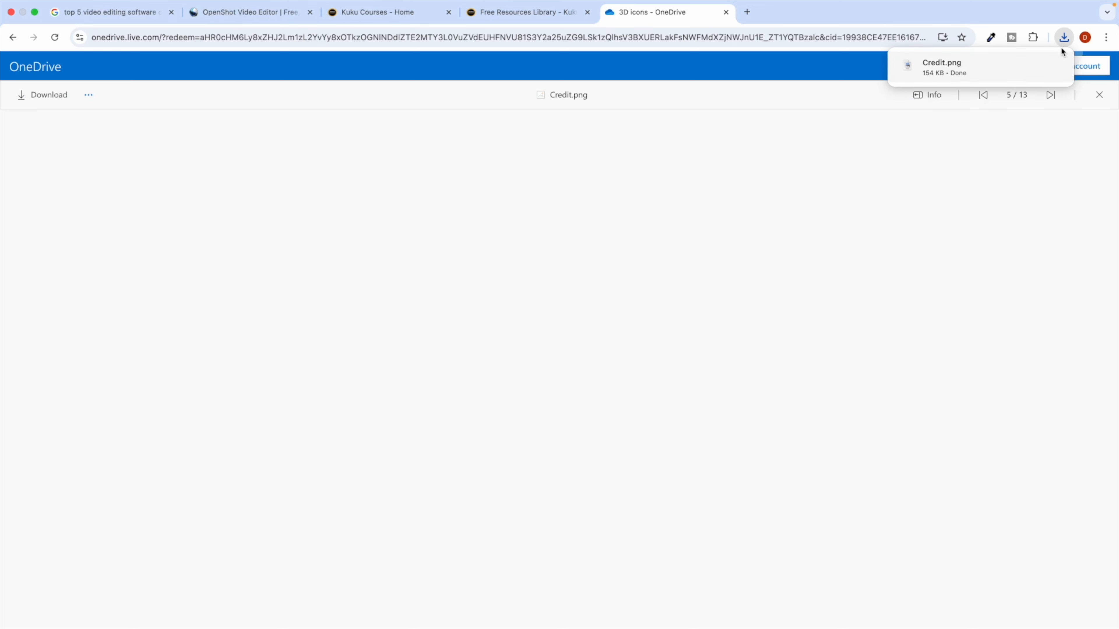
left_click(1052, 64)
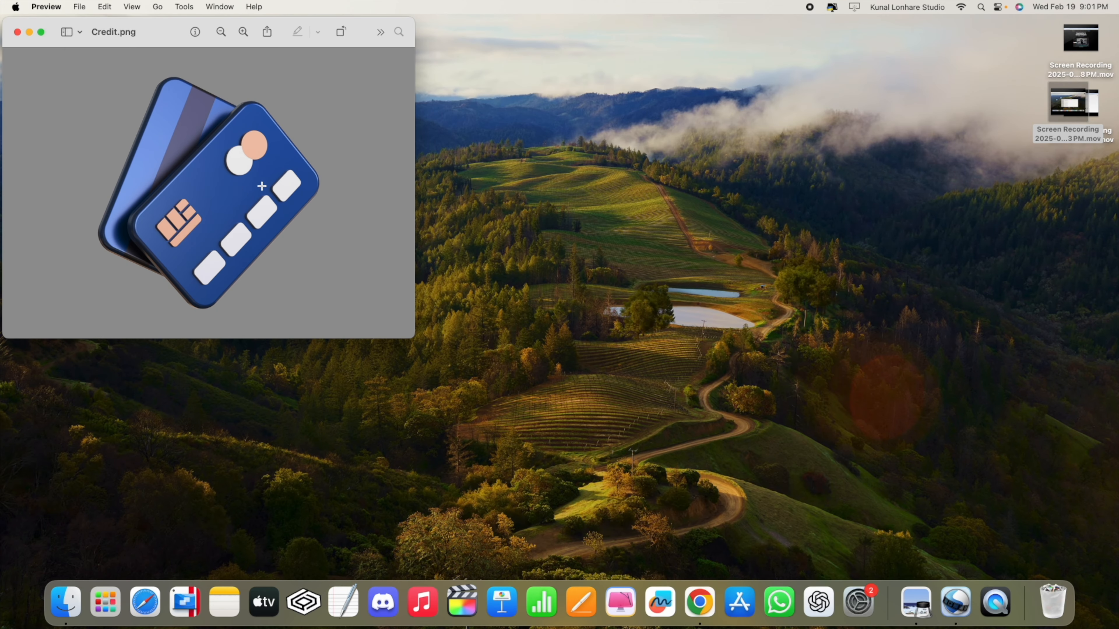
Back in the browser, reopen the Video Editing Resources download from the Free Resources Library and close the old 3D icons page
key("ctrl+Right")
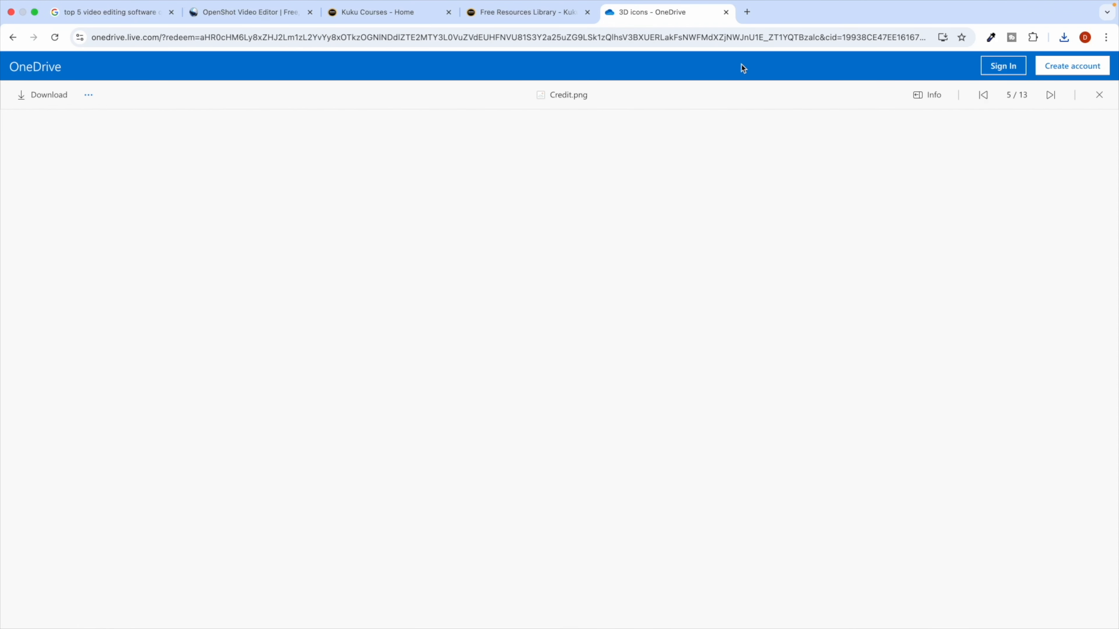
left_click(1098, 95)
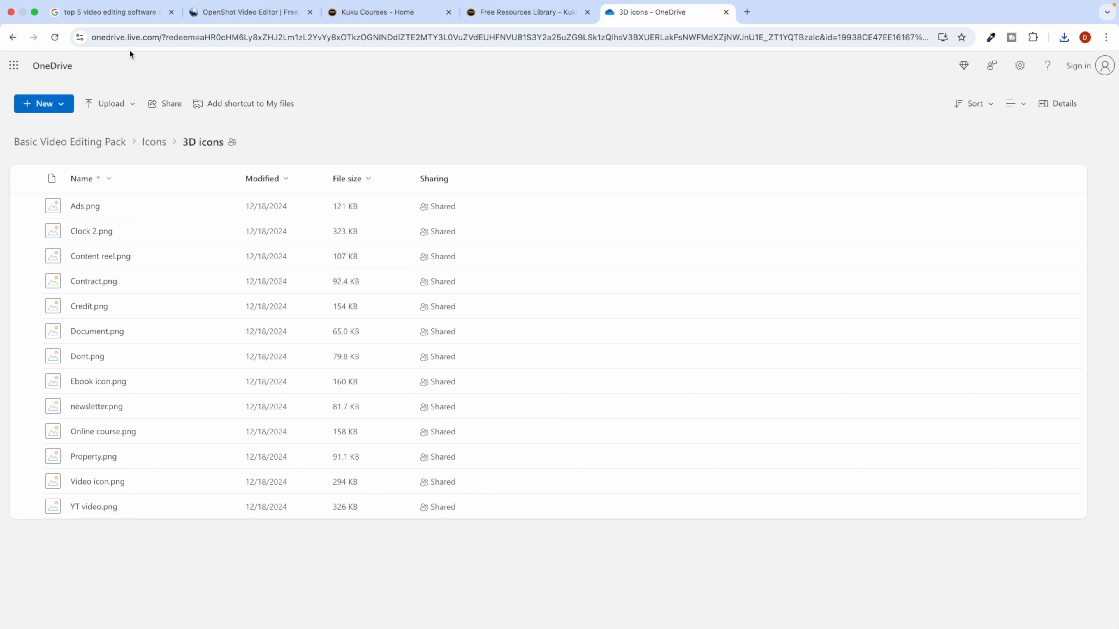
left_click(540, 12)
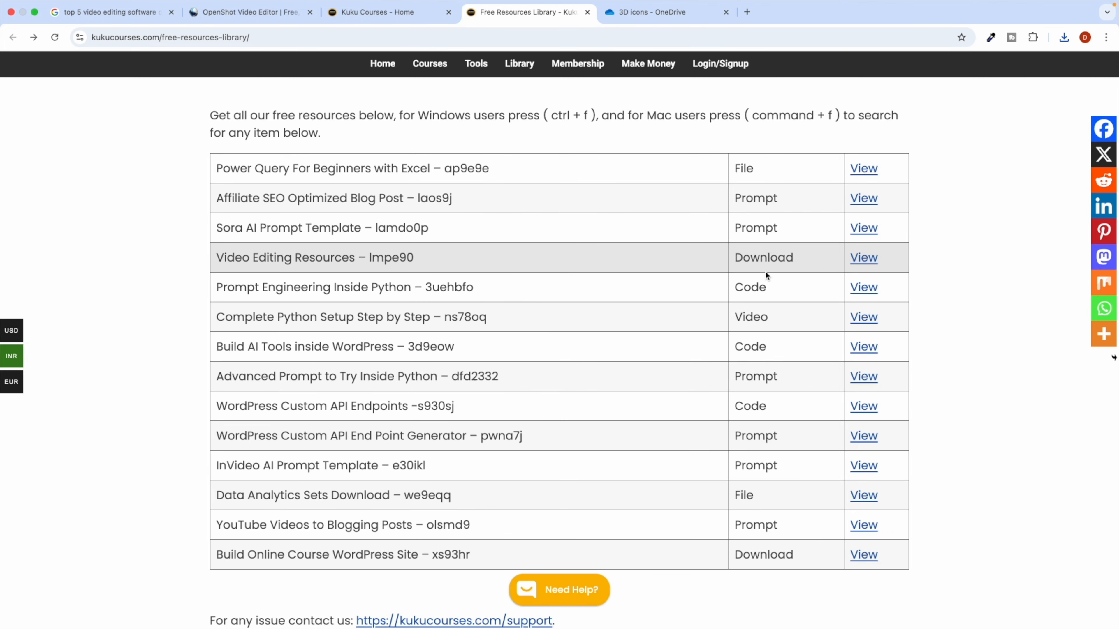
left_click(864, 258)
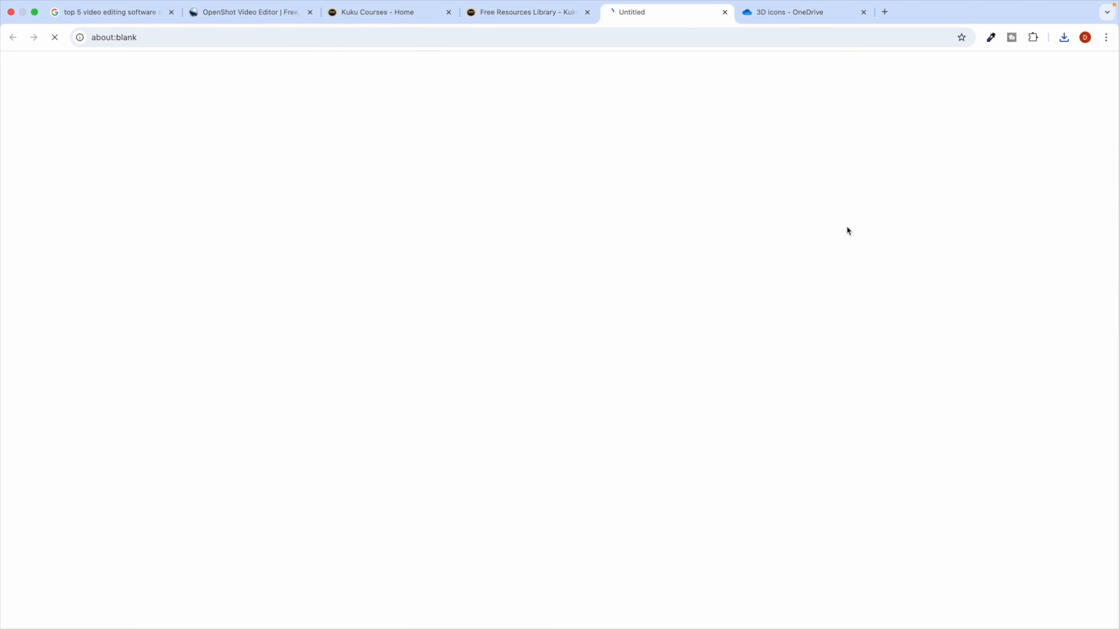
left_click(864, 13)
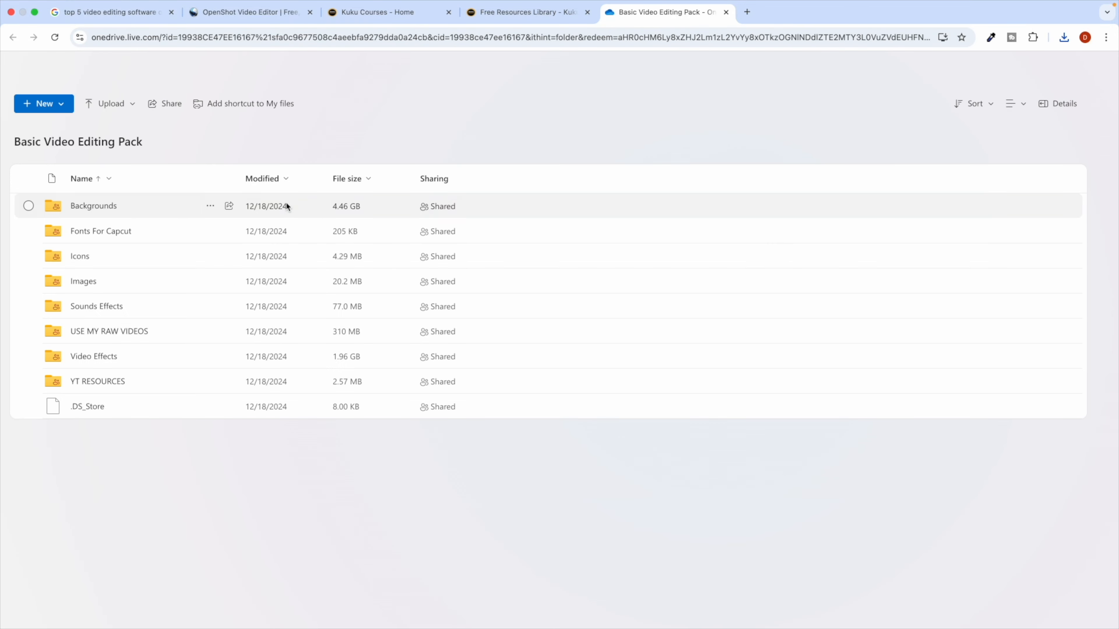
Switch to Finder and open the Basic Video Editing Pack folder under Internal Drive > Video Editing, moving the window to make room
key("ctrl+Left")
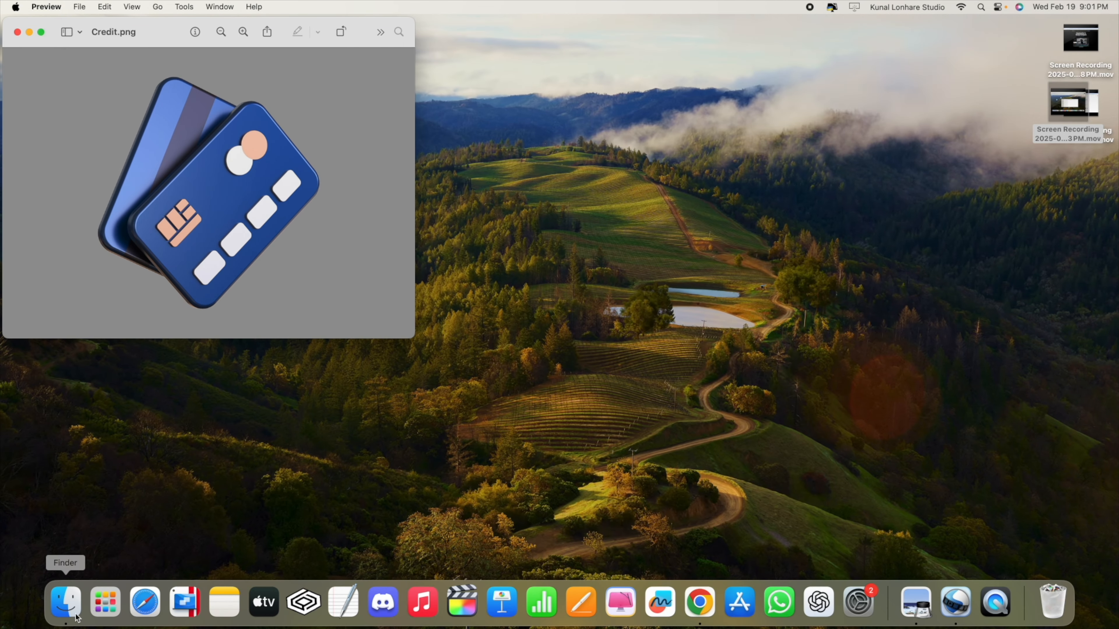
left_click(72, 612)
scroll(378, 411, "down", 2)
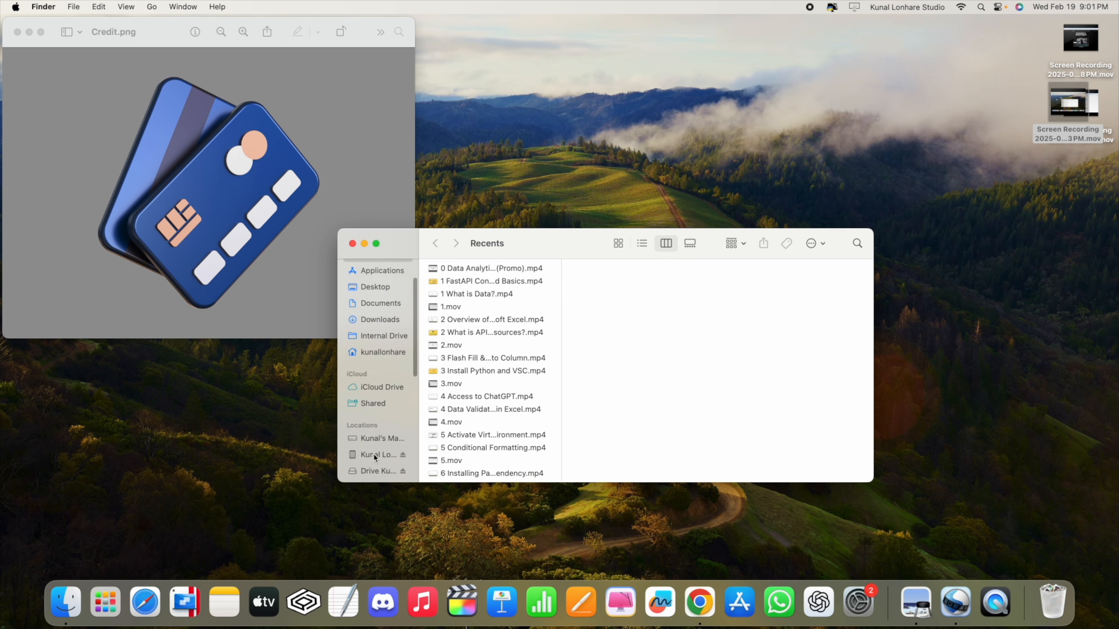
scroll(383, 454, "down", 2)
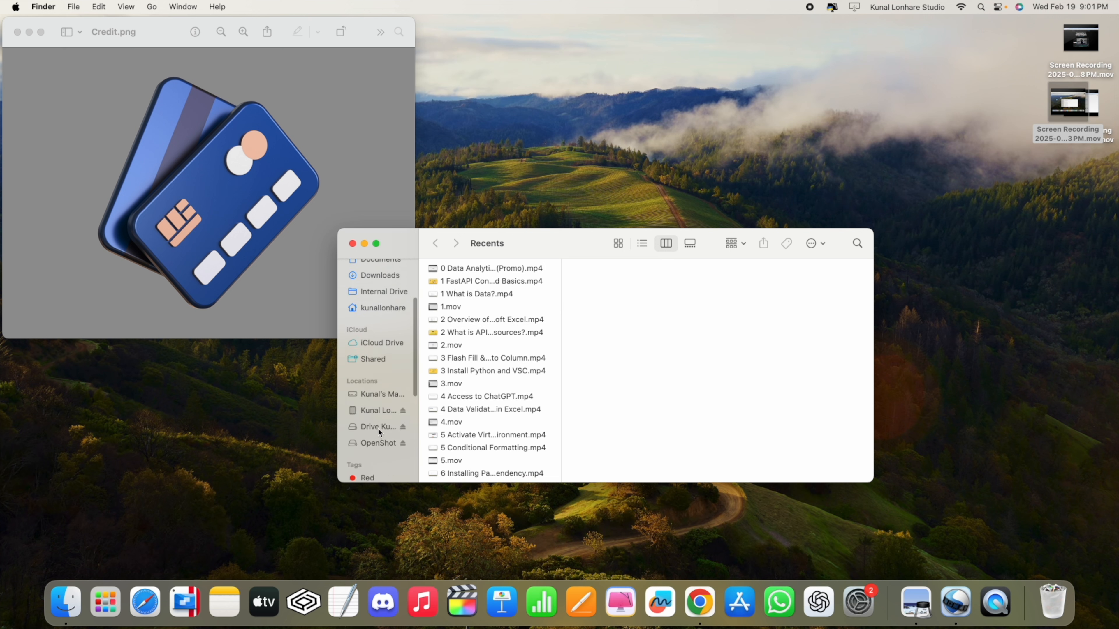
left_click(380, 428)
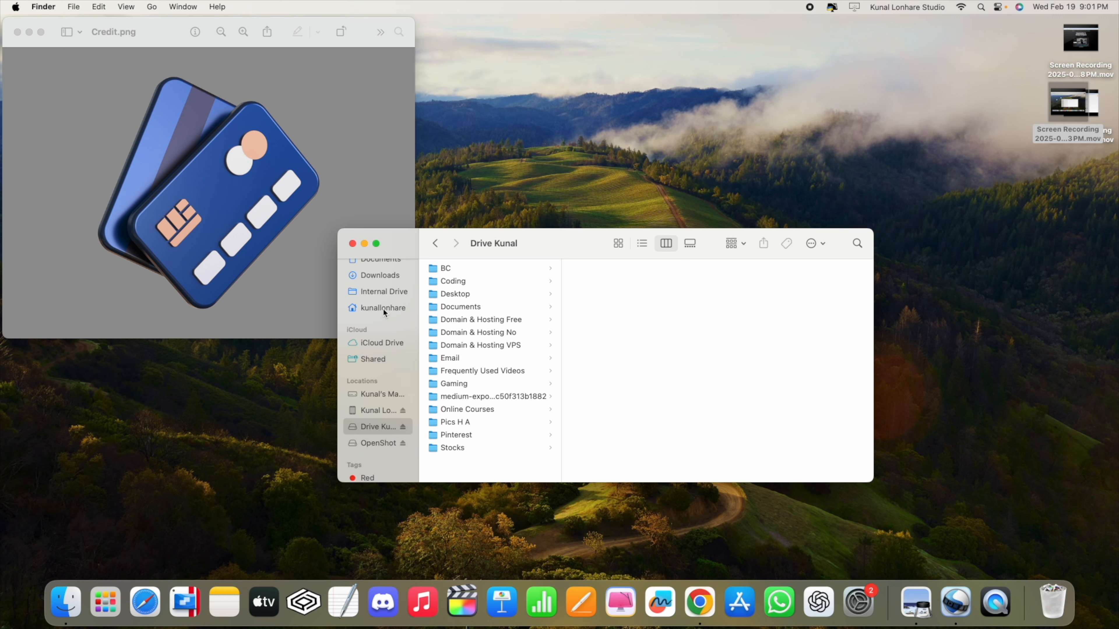
left_click(382, 292)
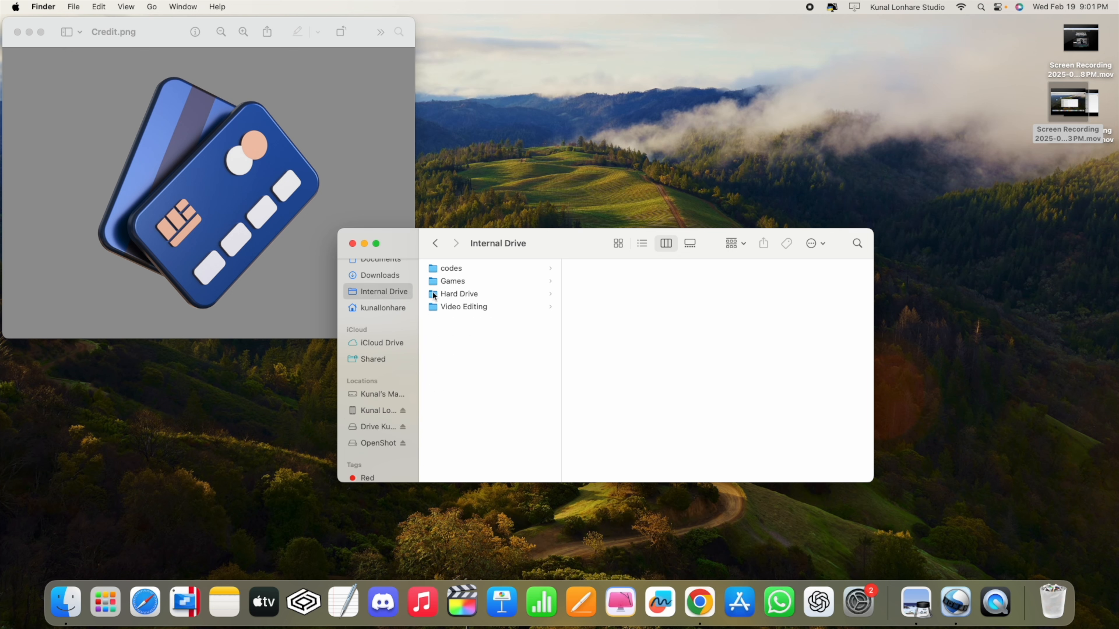
left_click(482, 307)
left_click(613, 268)
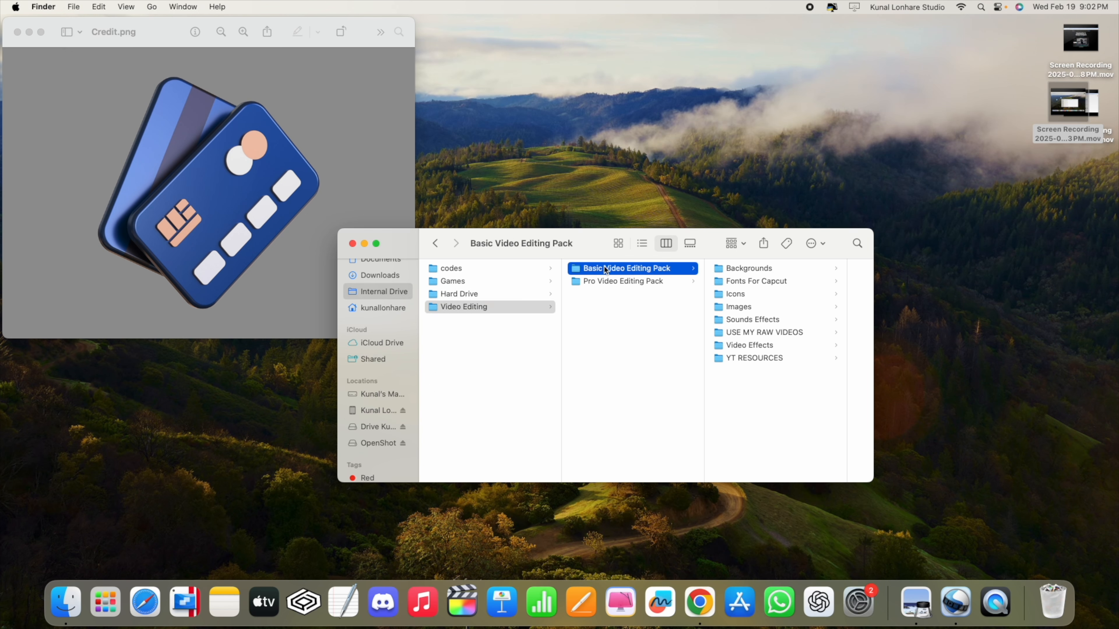
left_click_drag(598, 246, 389, 273)
Compare the local Backgrounds folder with its OneDrive copy, and inspect the local Brettfully BGs and Black Backgrounds subfolders
left_click(541, 292)
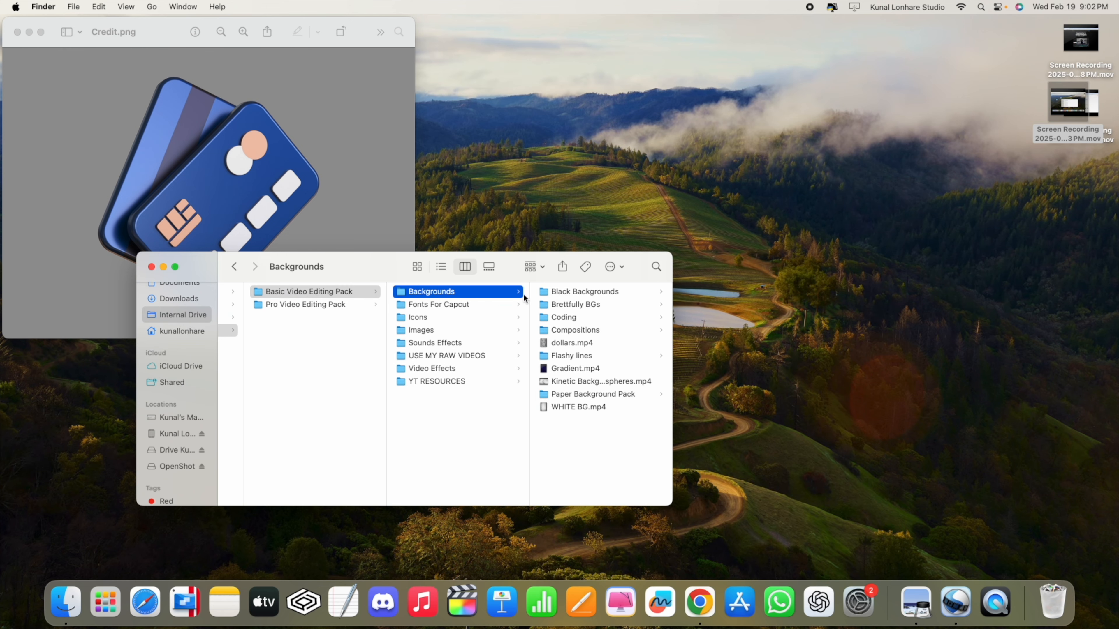
key("ctrl+Right")
left_click(90, 207)
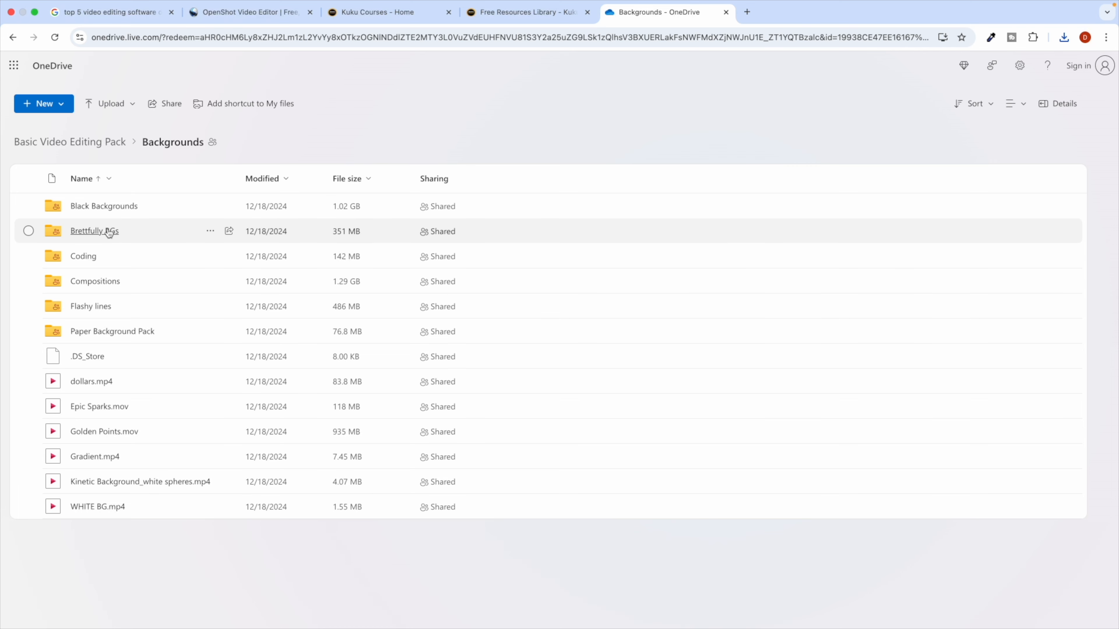
key("ctrl+Left")
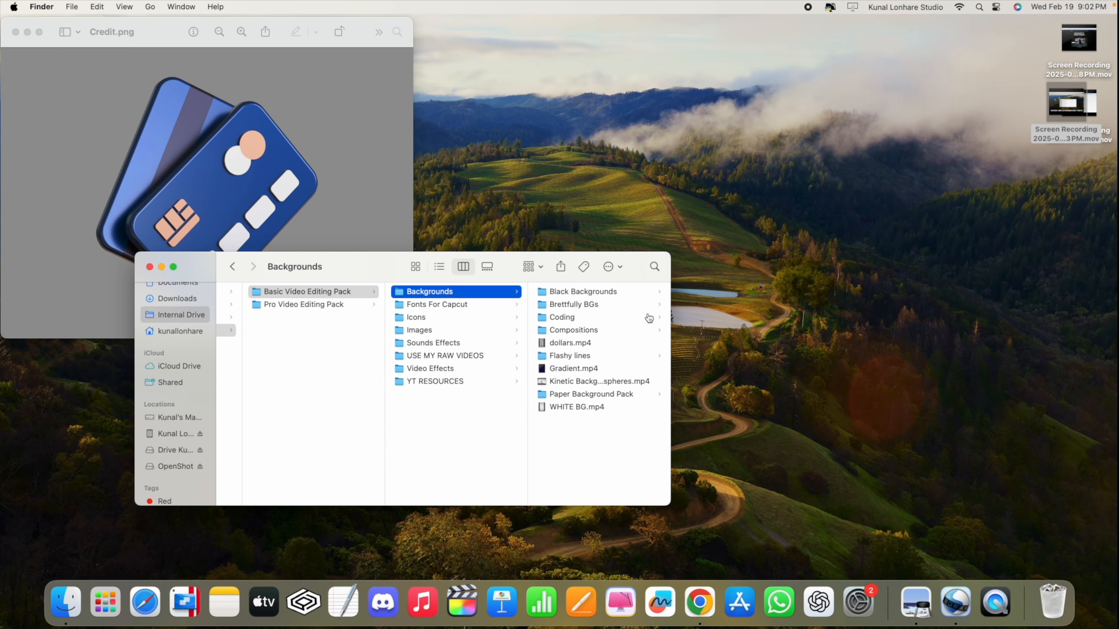
left_click(576, 304)
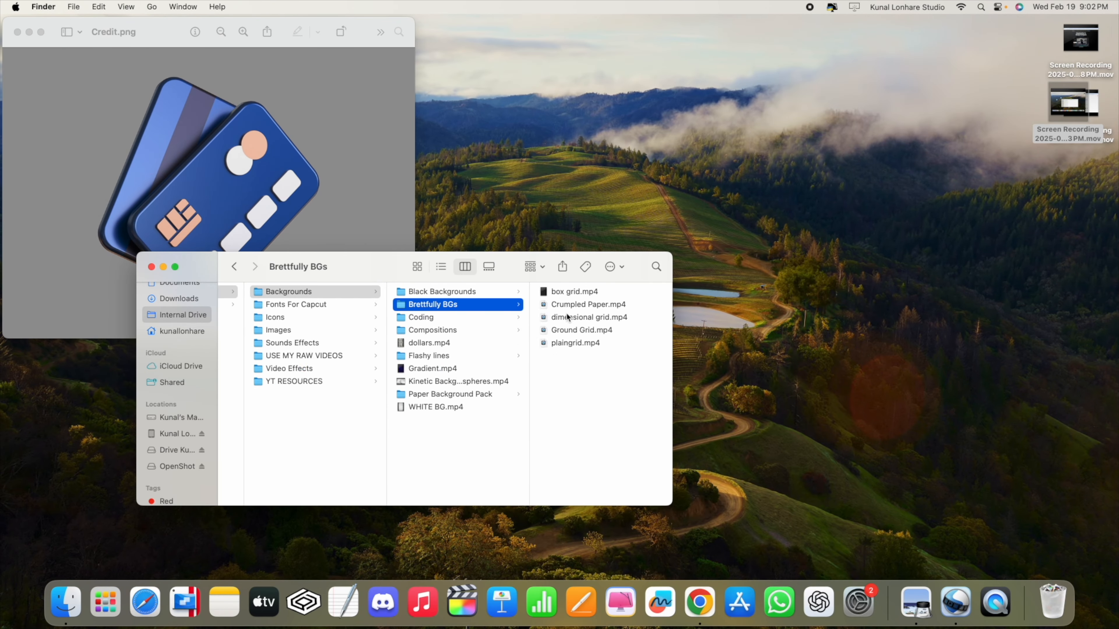
left_click(450, 293)
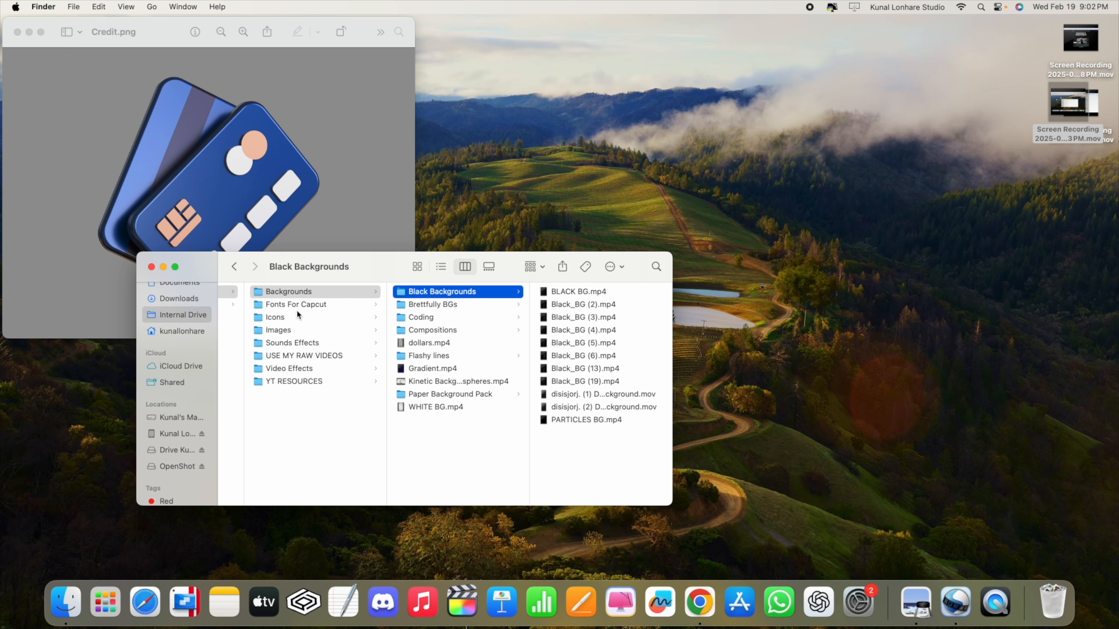
Look through the pack's local Fonts For Capcut, Icons, Images and Sounds Effects folders
scroll(300, 308, "left", 2)
left_click(322, 310)
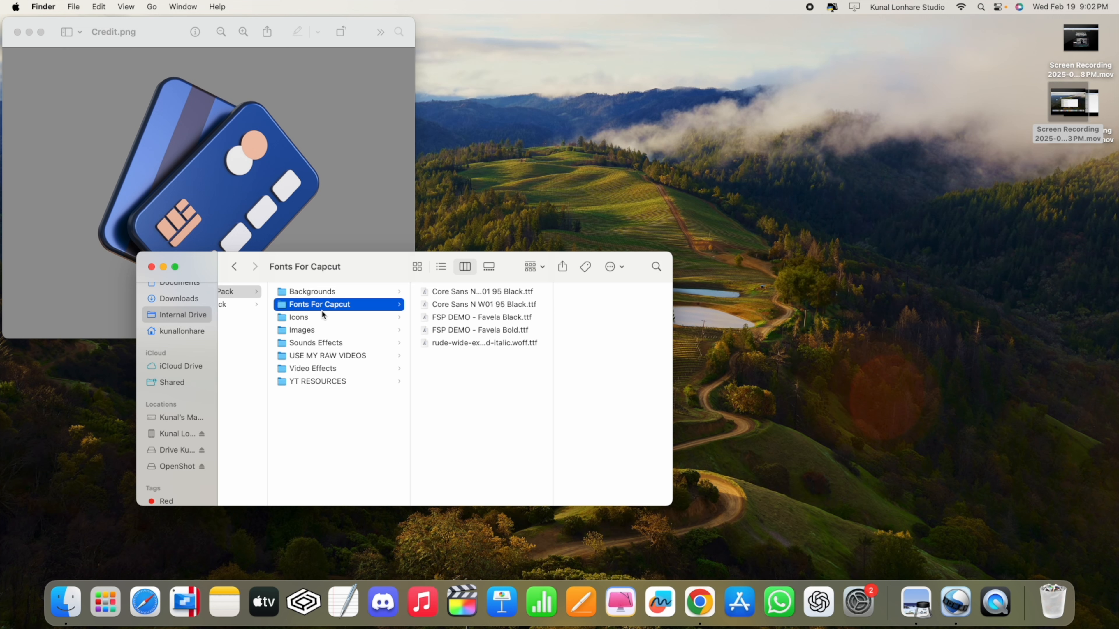
left_click(318, 318)
left_click(317, 331)
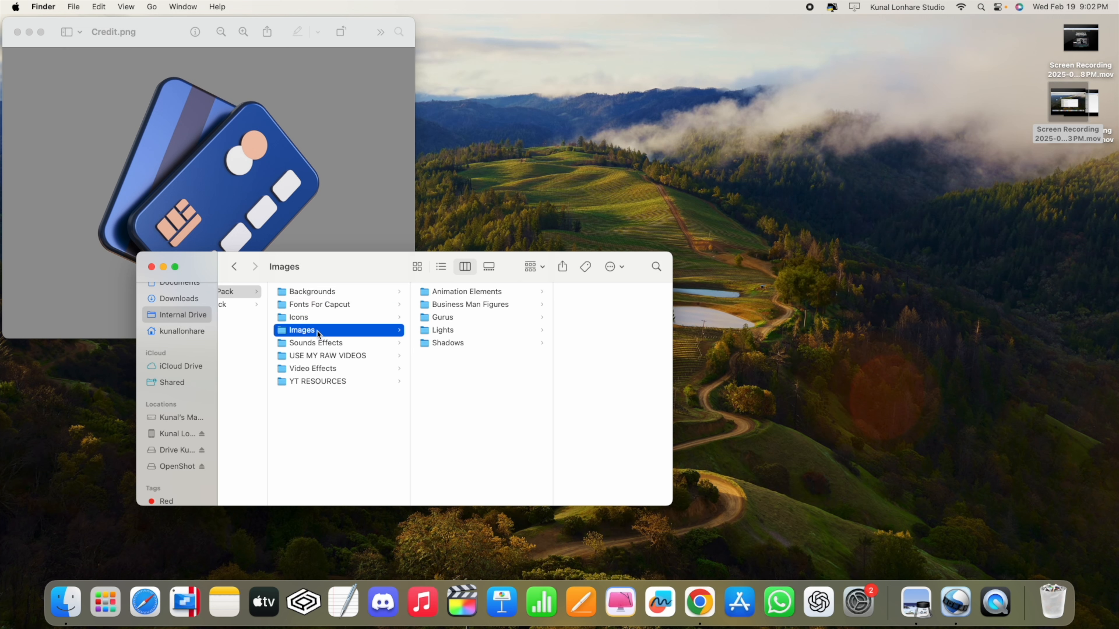
left_click(315, 304)
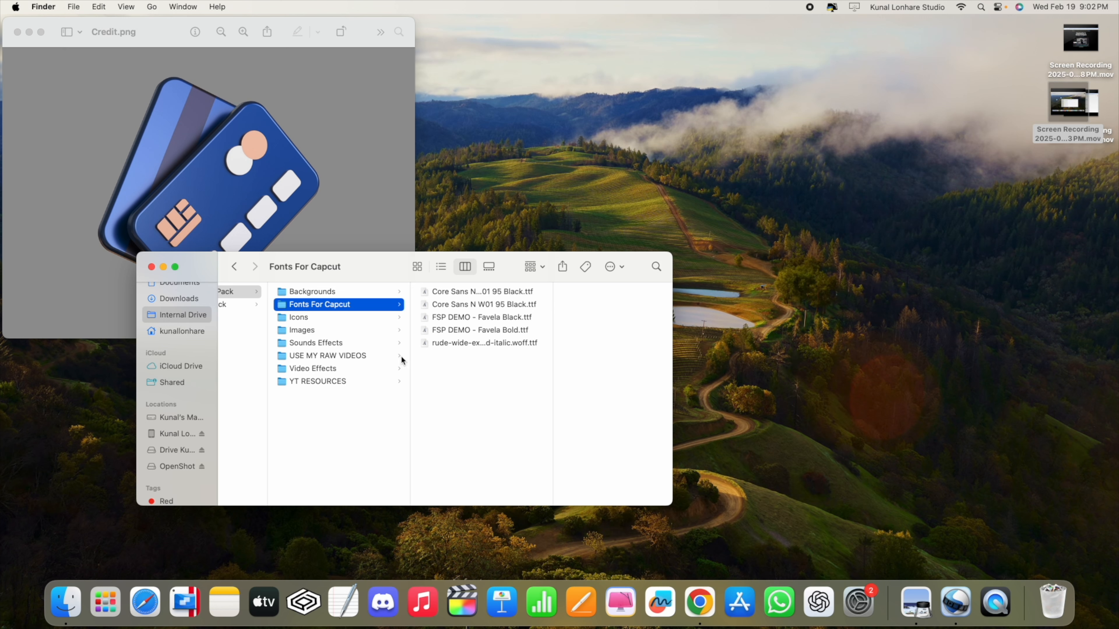
left_click(309, 330)
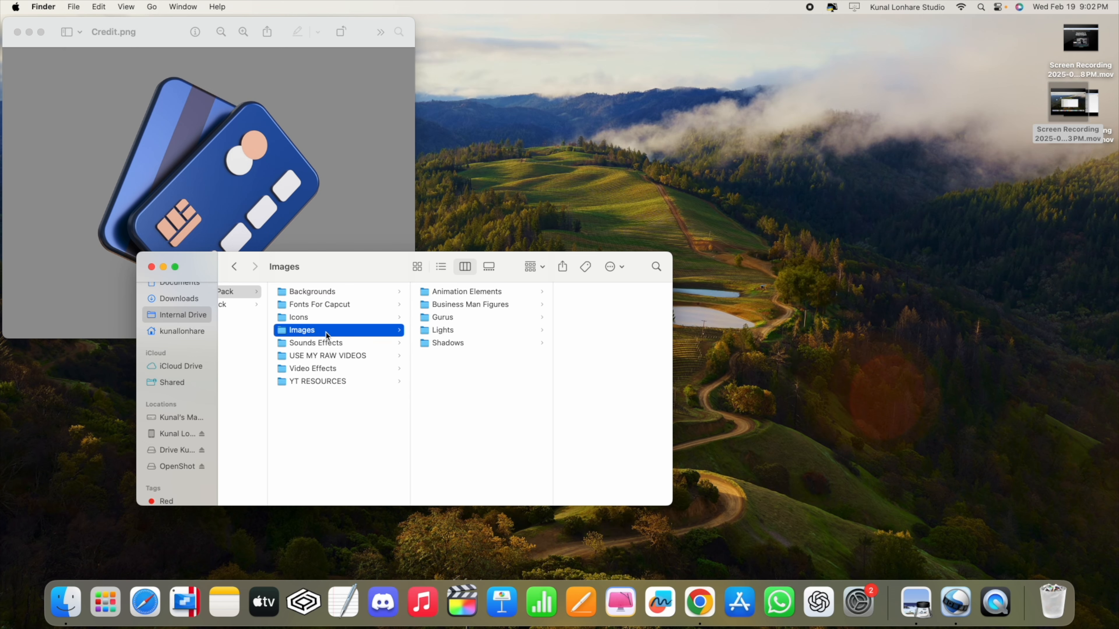
left_click(315, 343)
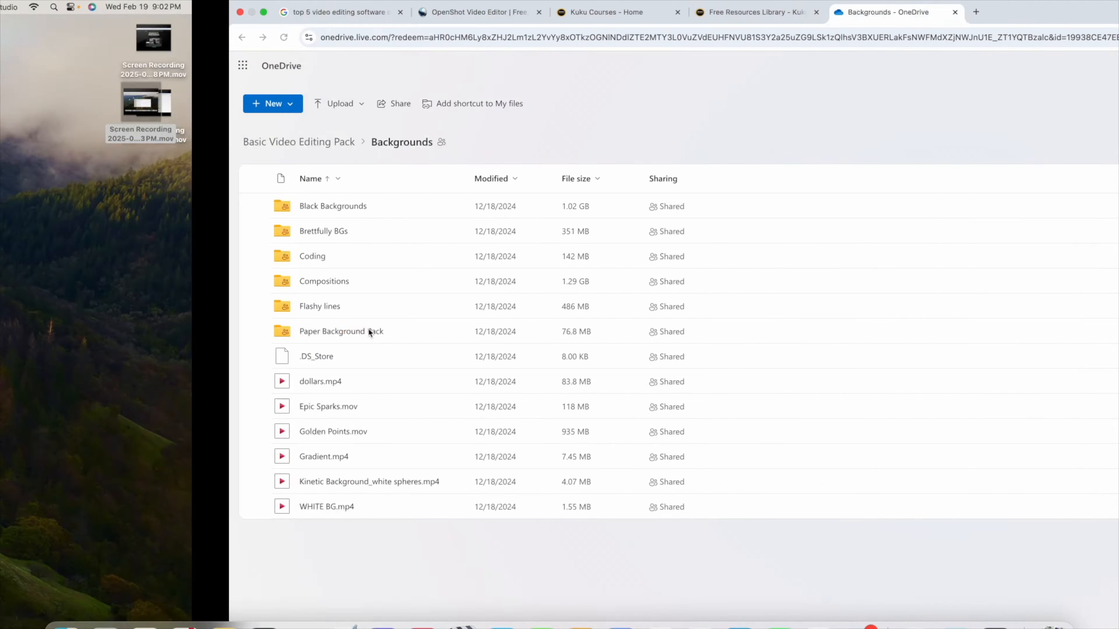
Return OneDrive to the Basic Video Editing Pack folder and check the local Video Effects, Sounds Effects and Icons folders against it
left_click(108, 147)
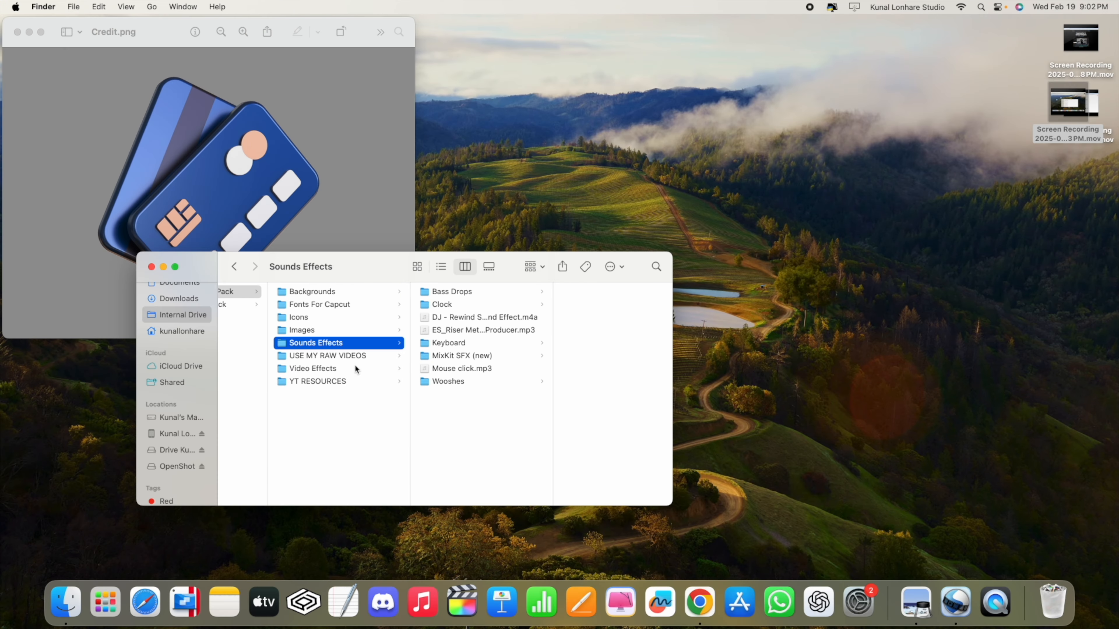
left_click(325, 368)
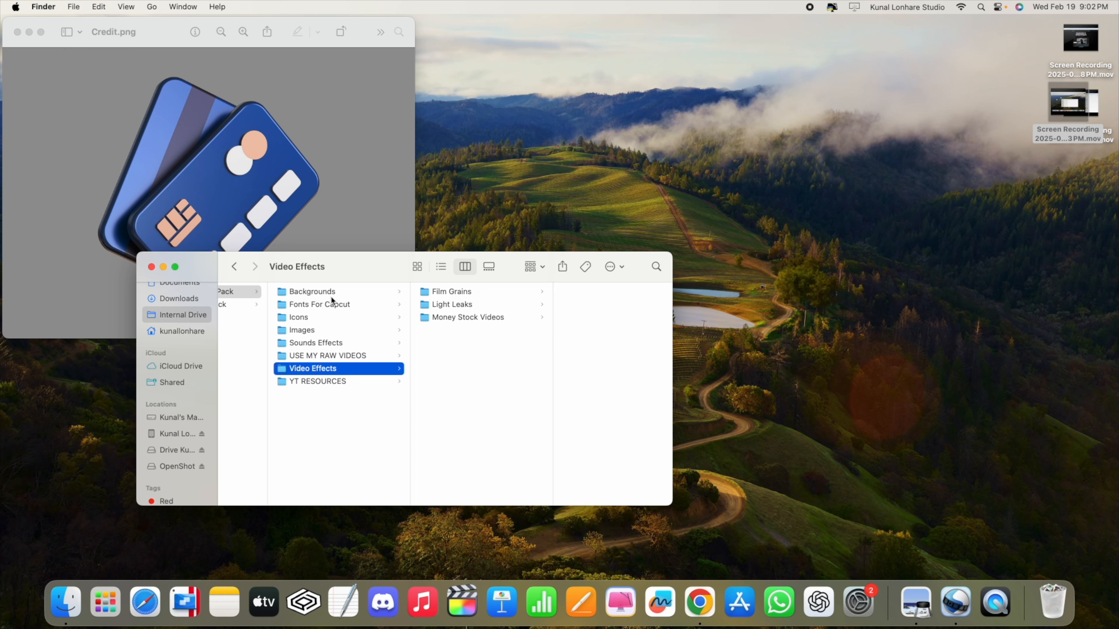
scroll(348, 302, "left", 1)
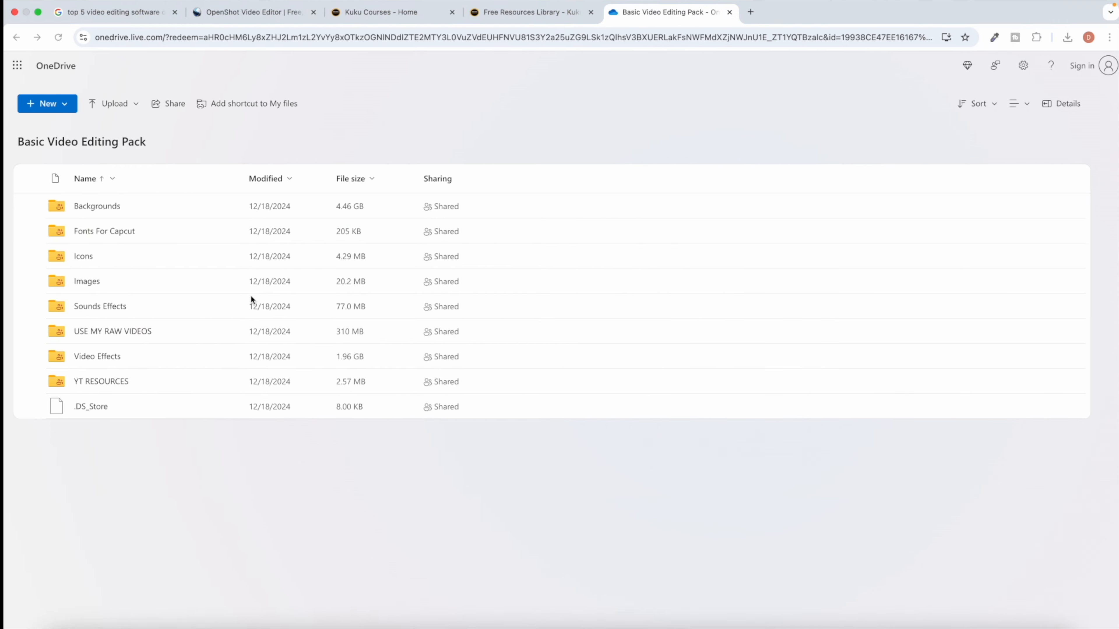
key("ctrl+Left")
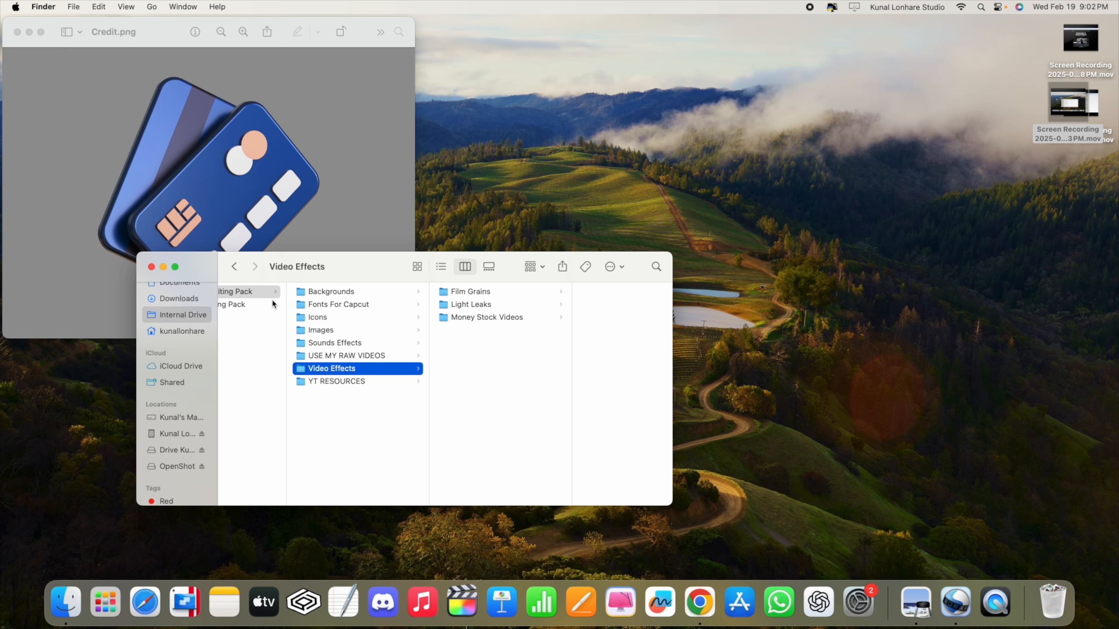
left_click(338, 343)
left_click(334, 318)
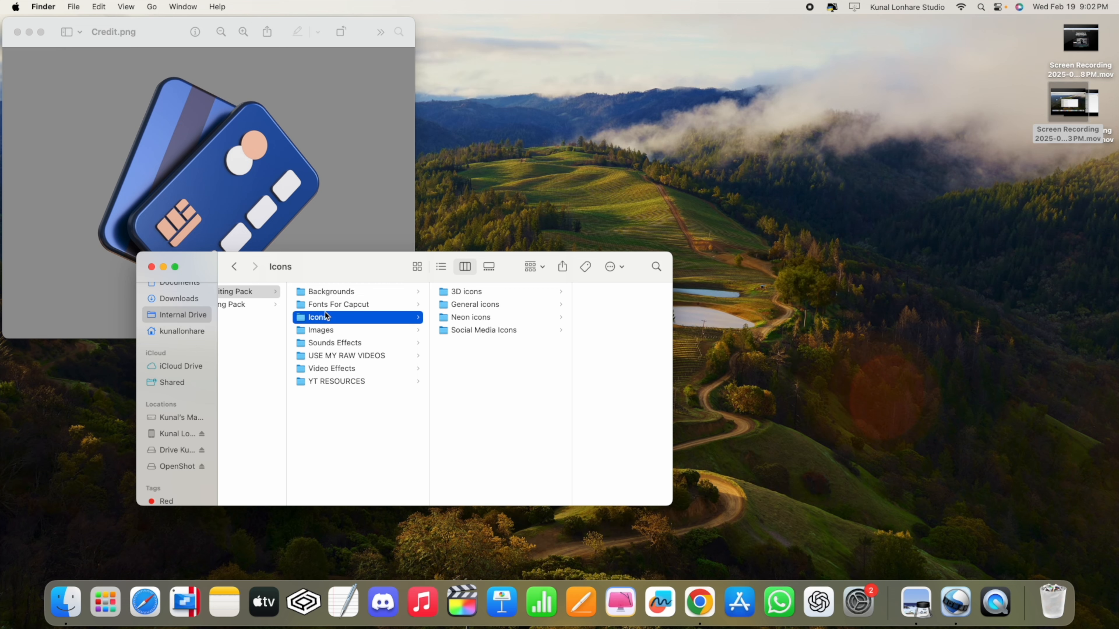
Close the Credit.png preview and, in the browser, reopen the Video Editing Resources – lmpe90 link from the Free Resources Library
left_click(17, 31)
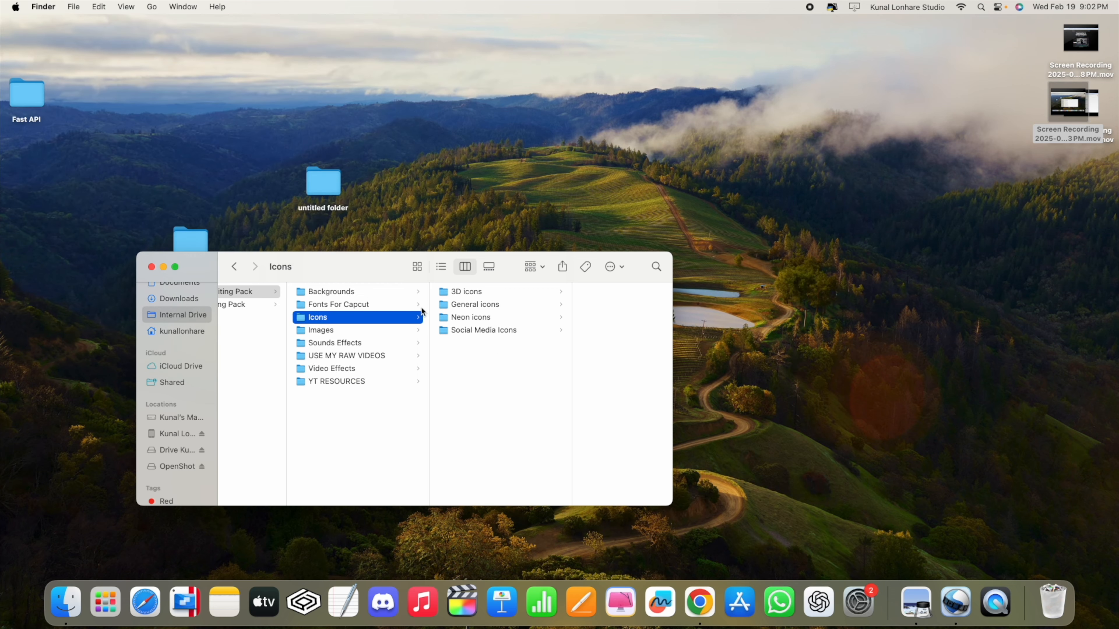
key("ctrl+Right")
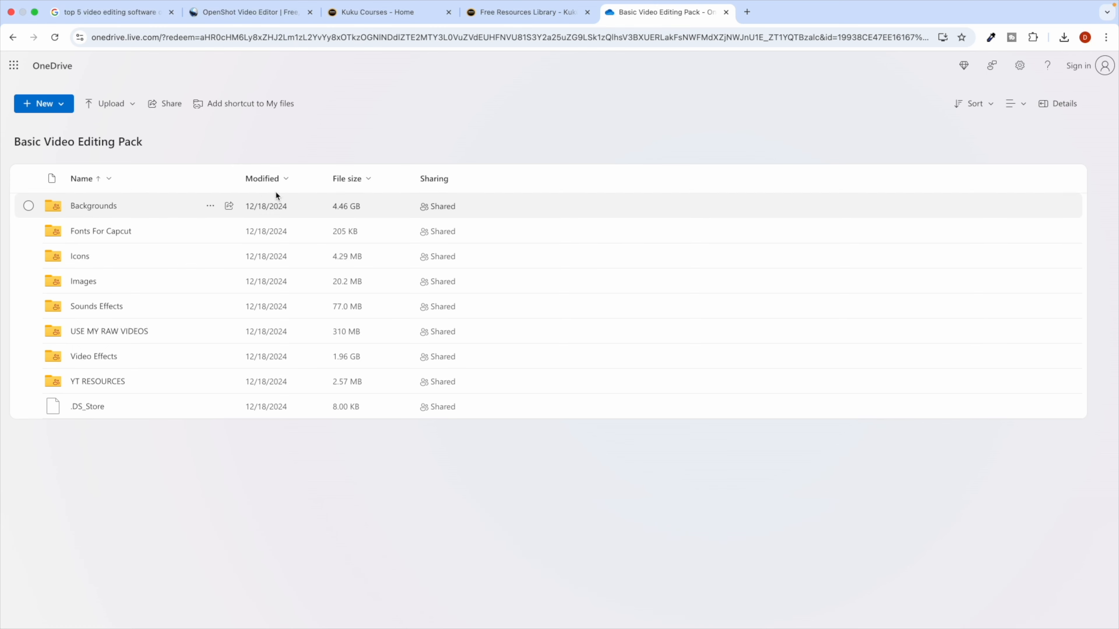
left_click(520, 16)
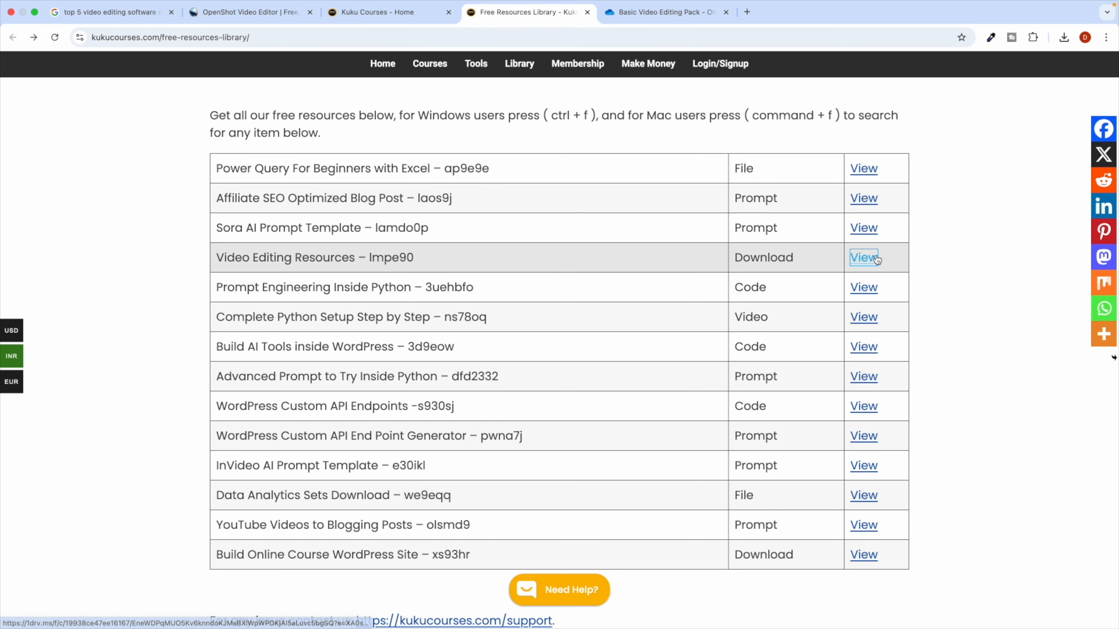
left_click(863, 258)
left_click(865, 12)
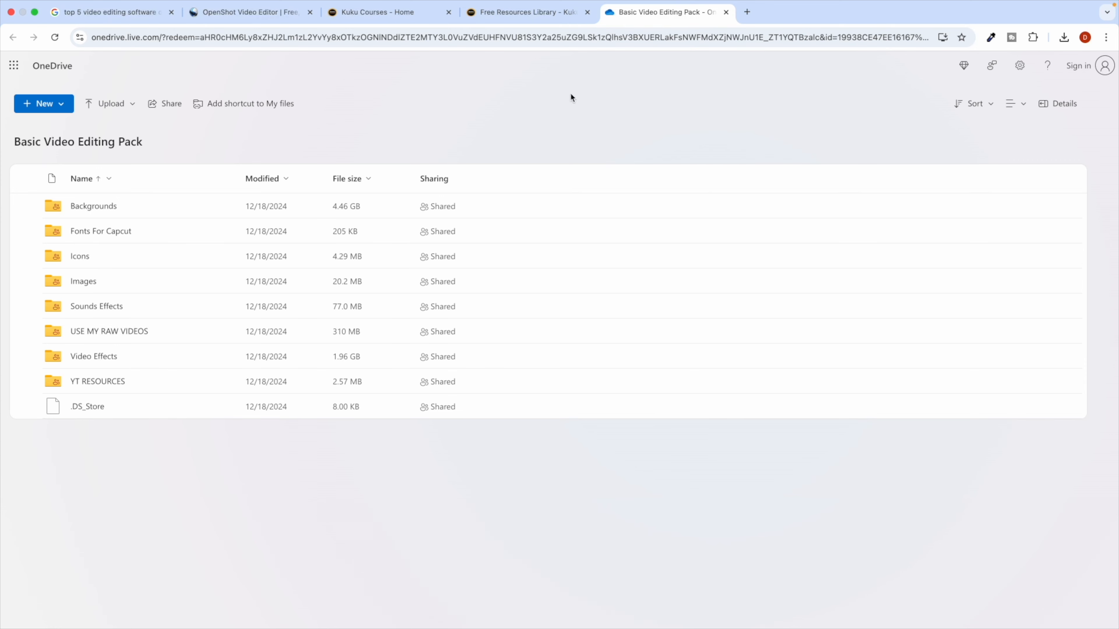
left_click(726, 12)
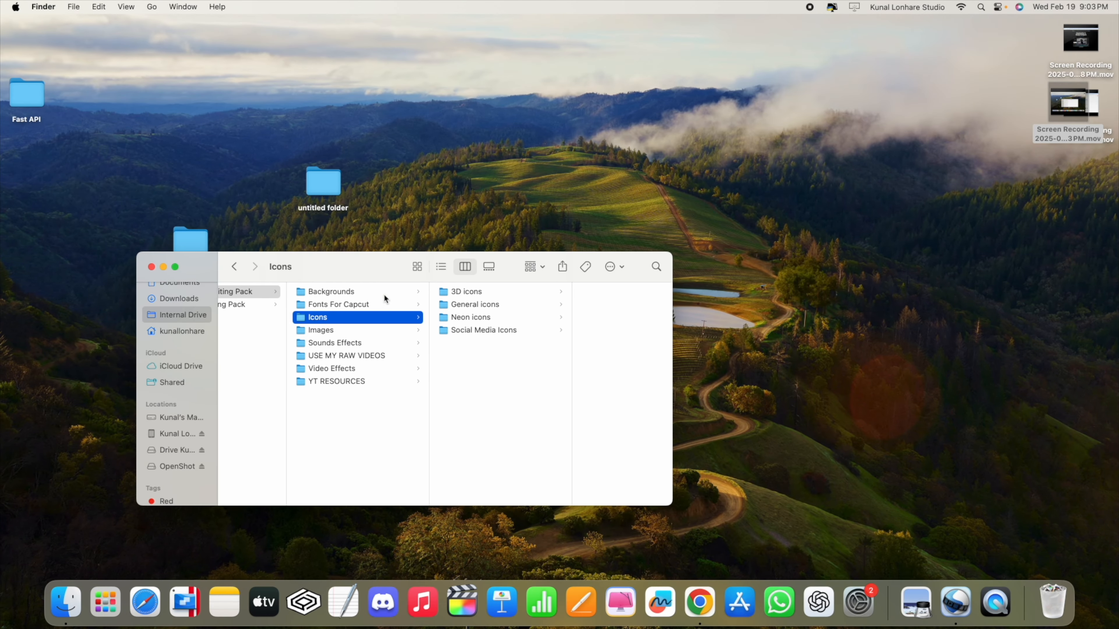
Look through the local Icons subfolders, including General icons and Neon icons, and the USE MY RAW VIDEOS folder in Finder
left_click(488, 318)
left_click(478, 304)
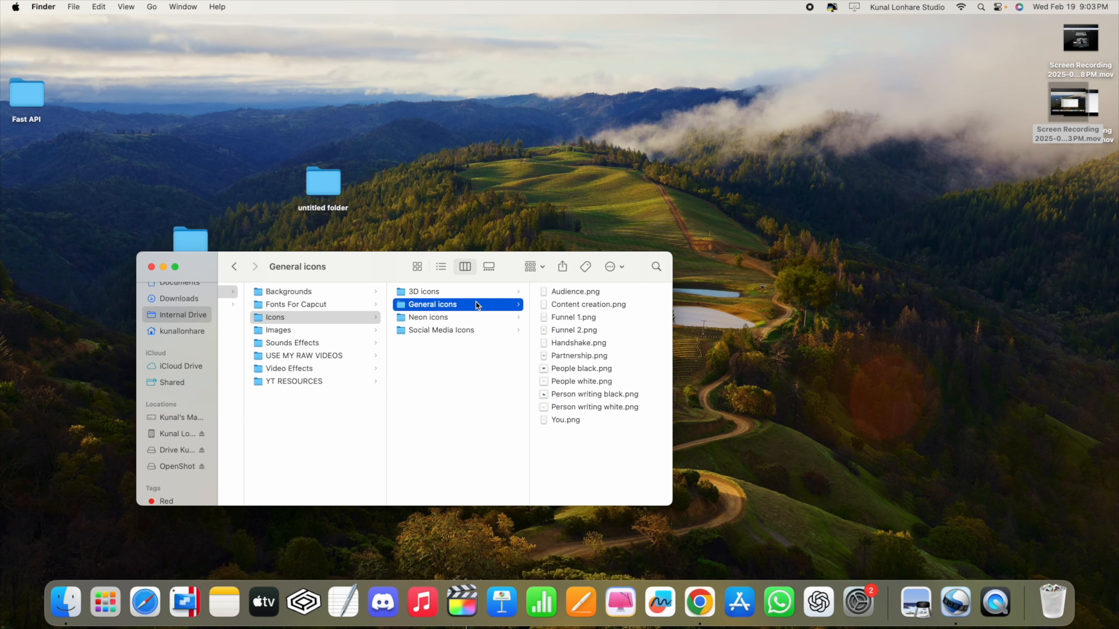
left_click(446, 292)
left_click(421, 315)
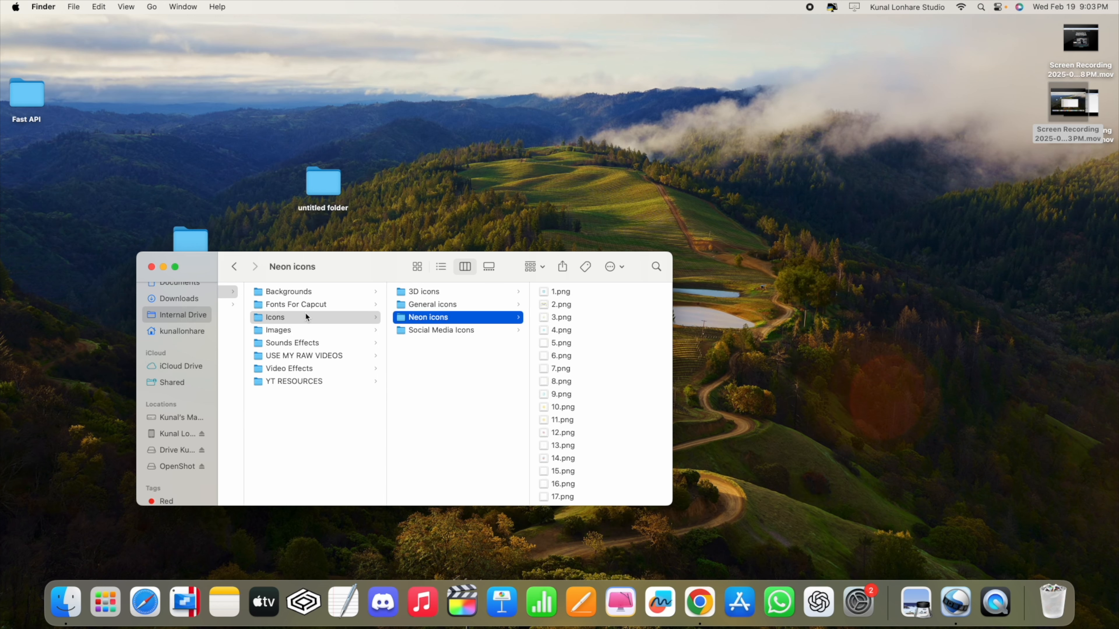
left_click(278, 295)
left_click(307, 317)
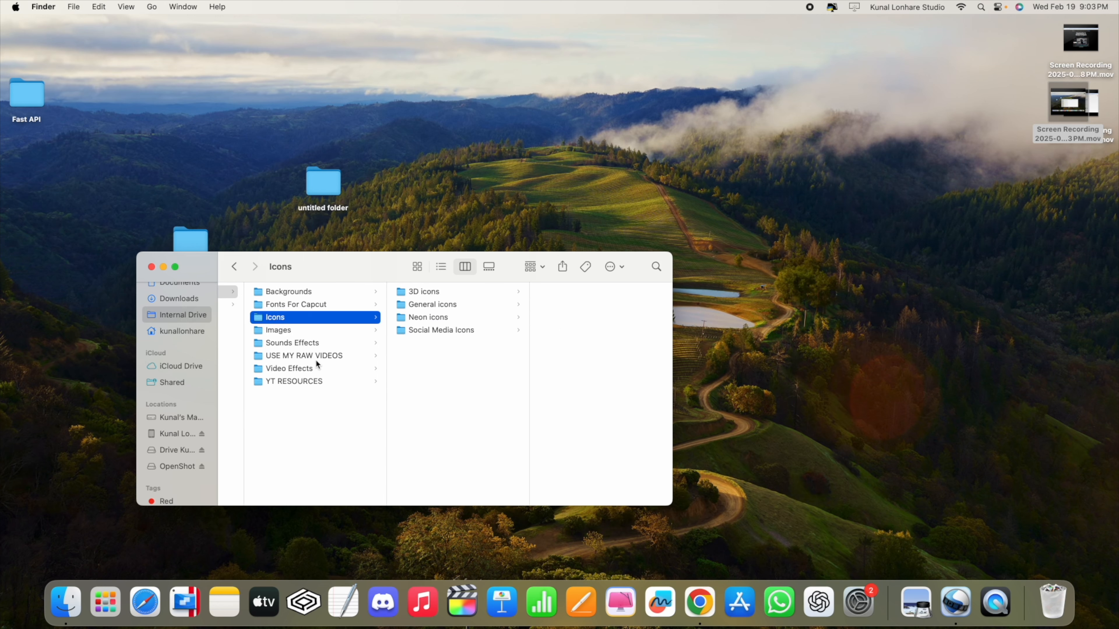
left_click(294, 356)
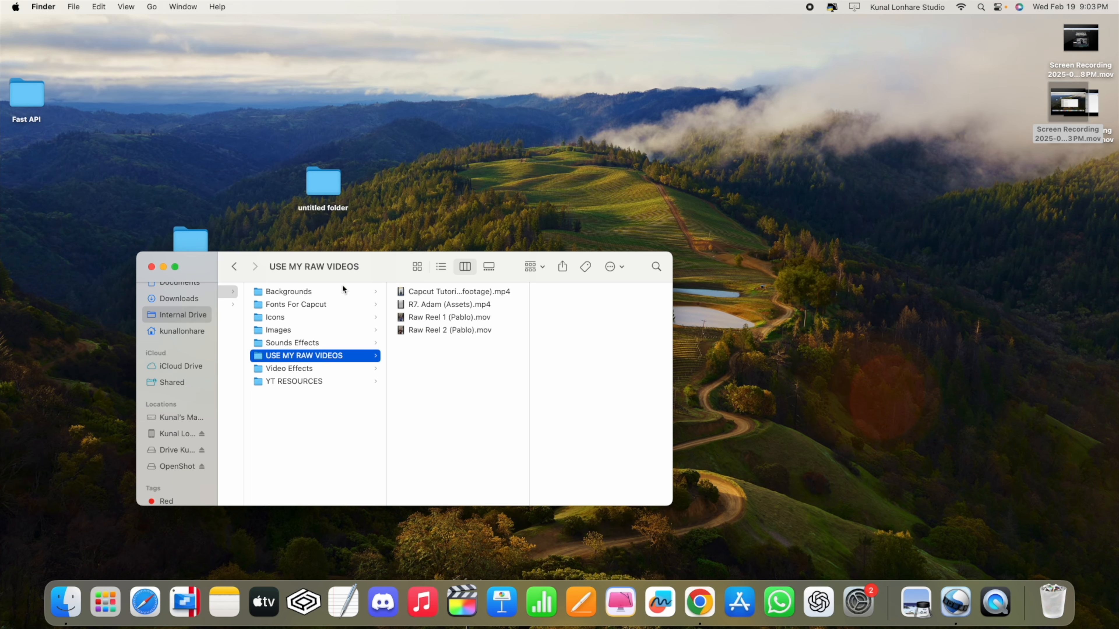
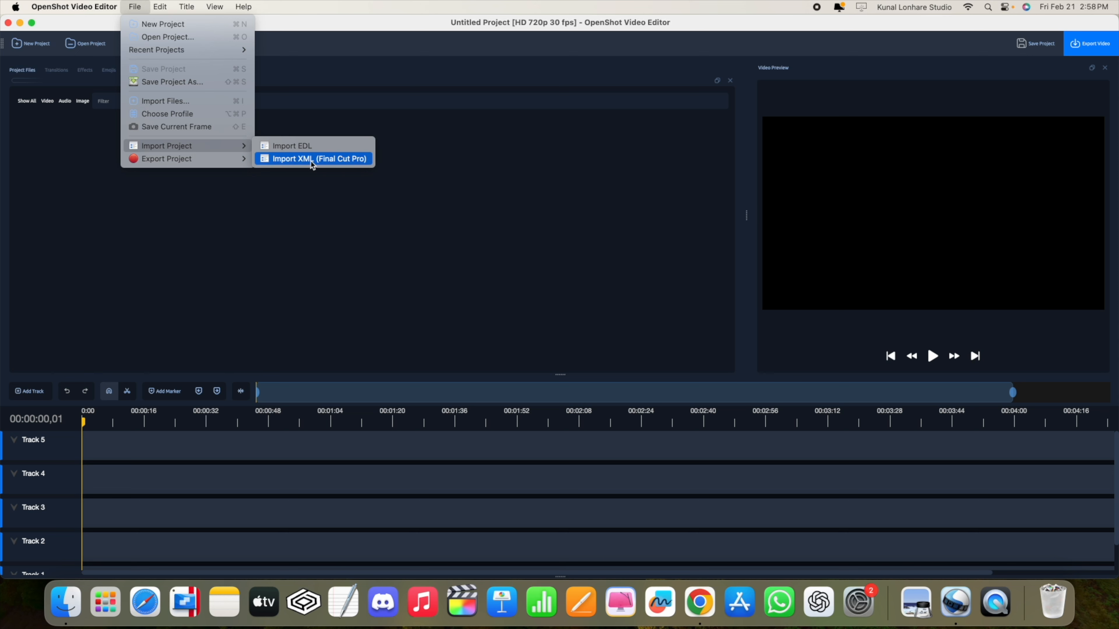
Turn full-screen mode on and off in OpenShot Video Editor, and review its view layout and help options
mouse_move(172, 5)
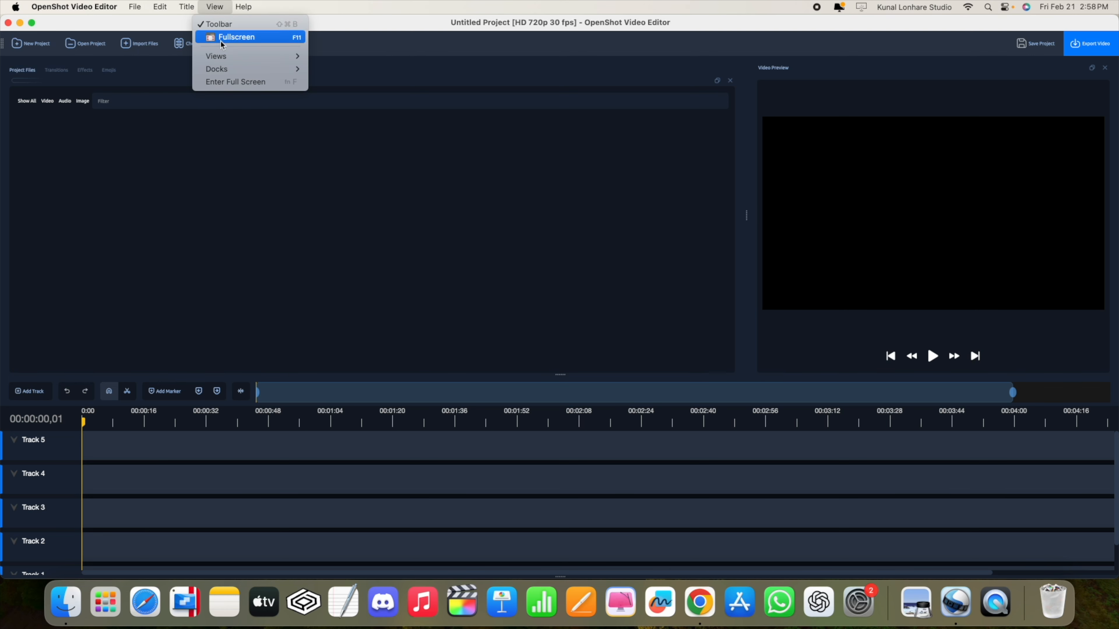
left_click(243, 41)
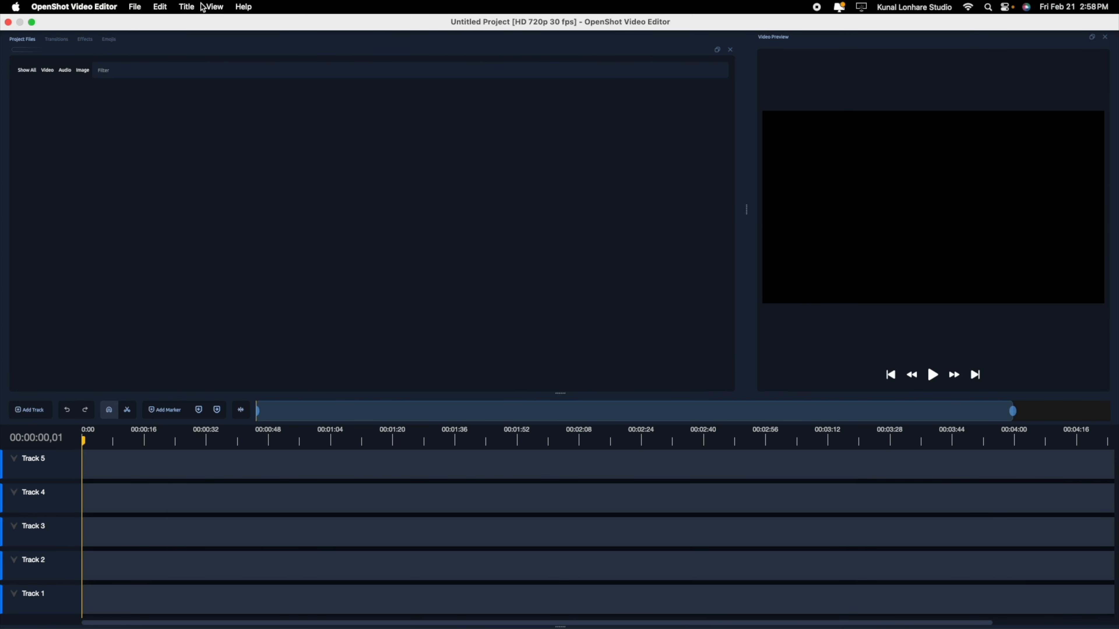
left_click(205, 7)
mouse_move(230, 58)
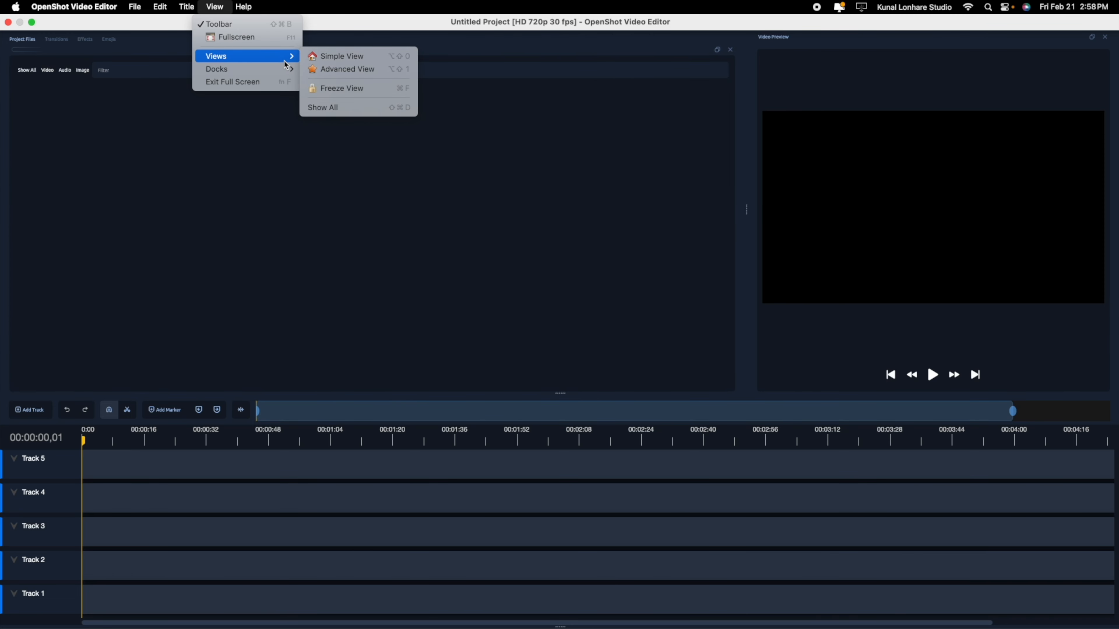
left_click(268, 83)
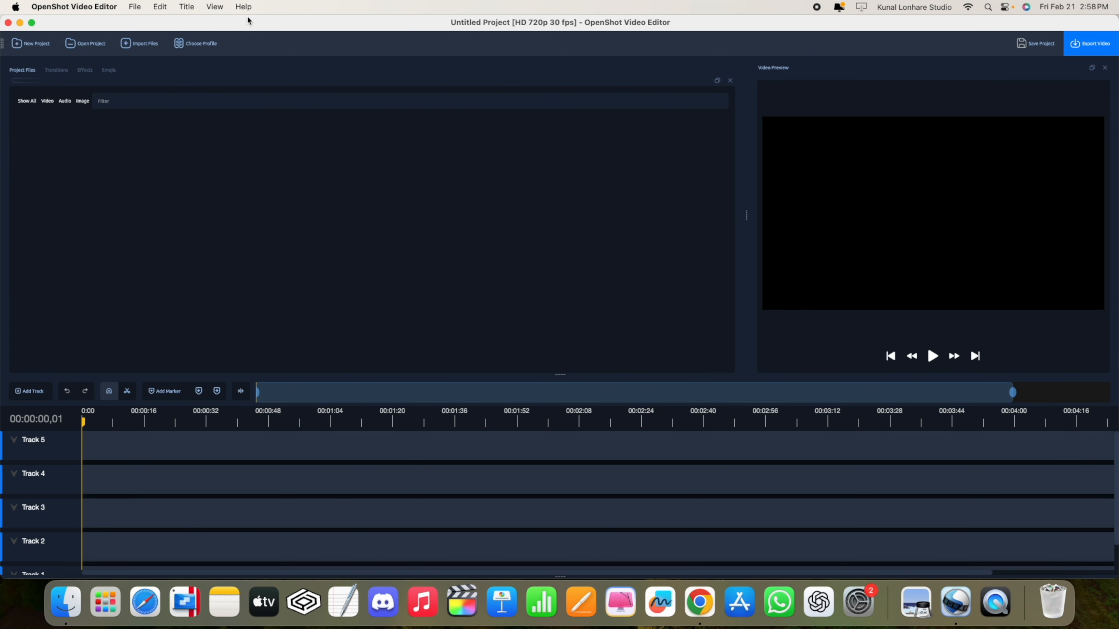
left_click(245, 7)
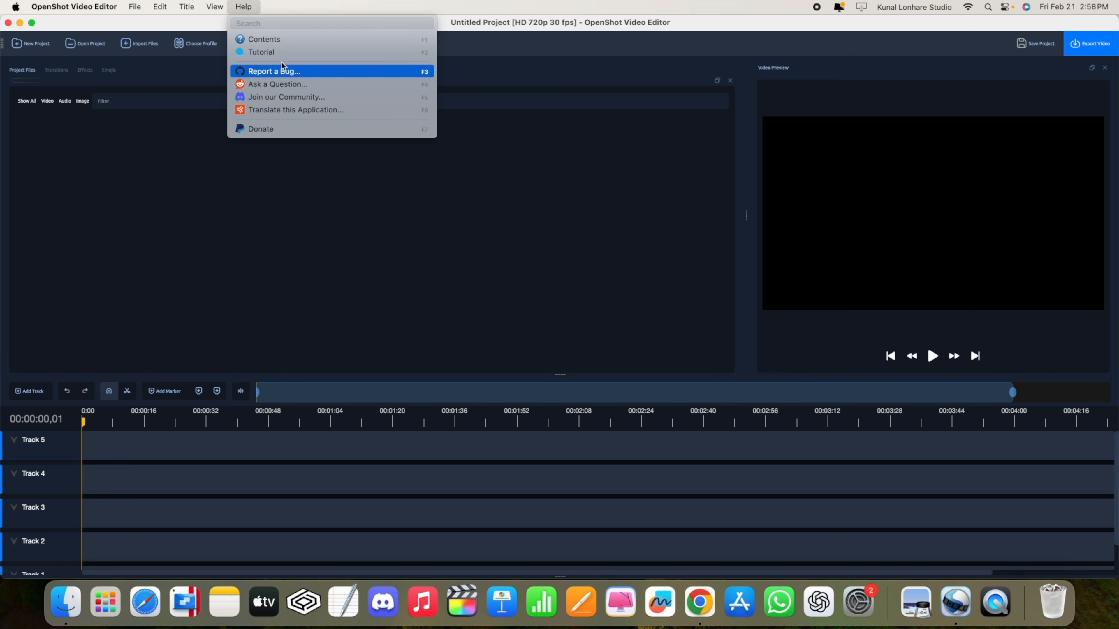
left_click(205, 175)
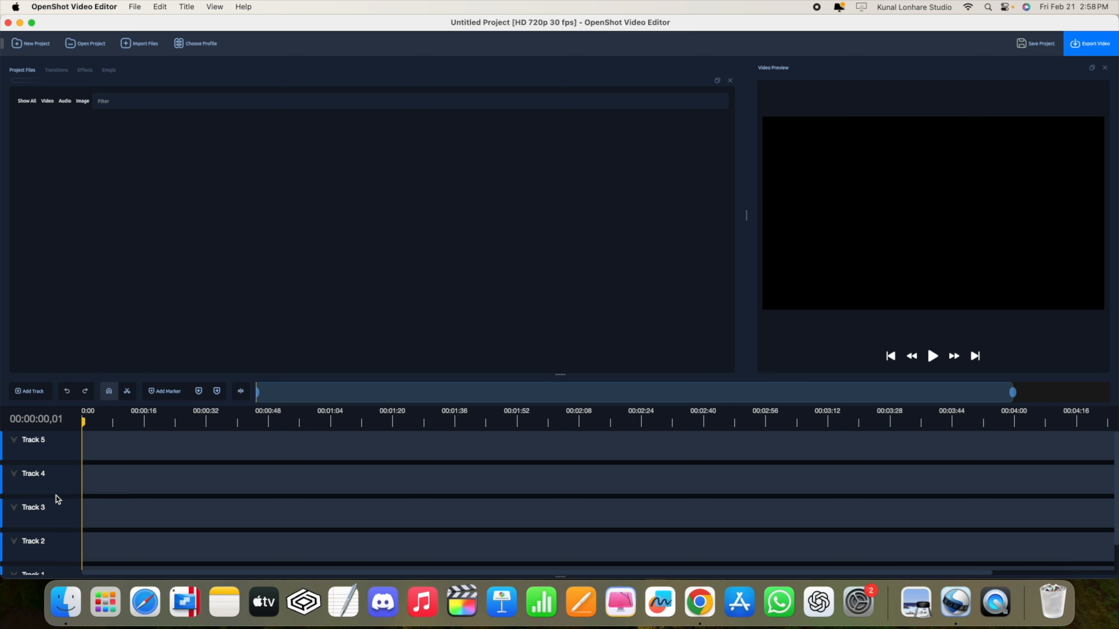
Examine the options available for Track 5 and look over the track list in the timeline
right_click(18, 444)
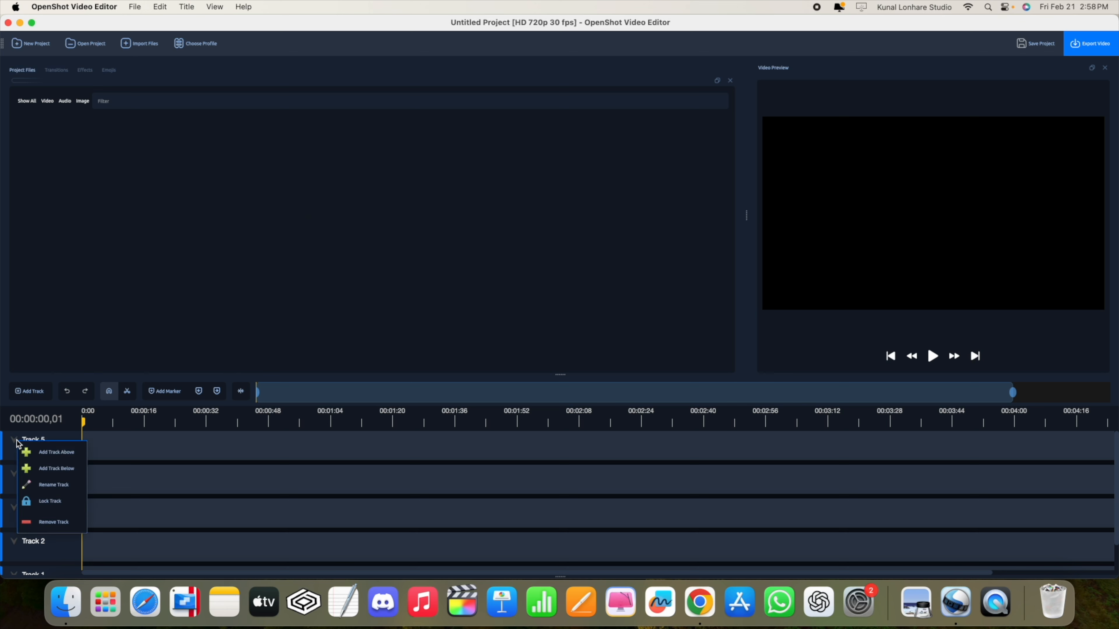
left_click(13, 441)
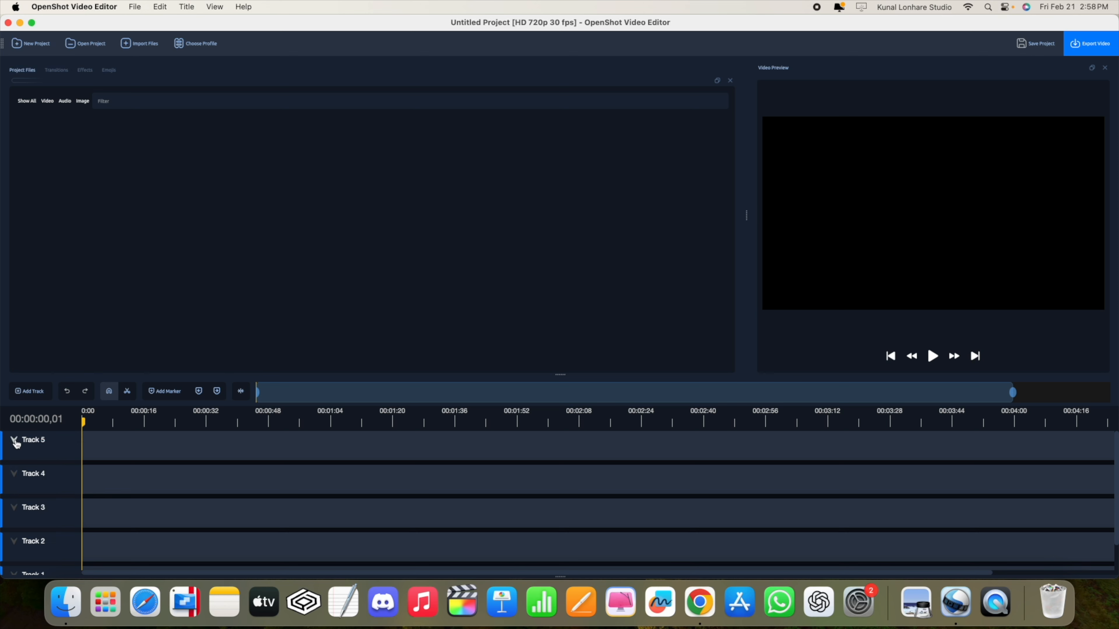
right_click(17, 444)
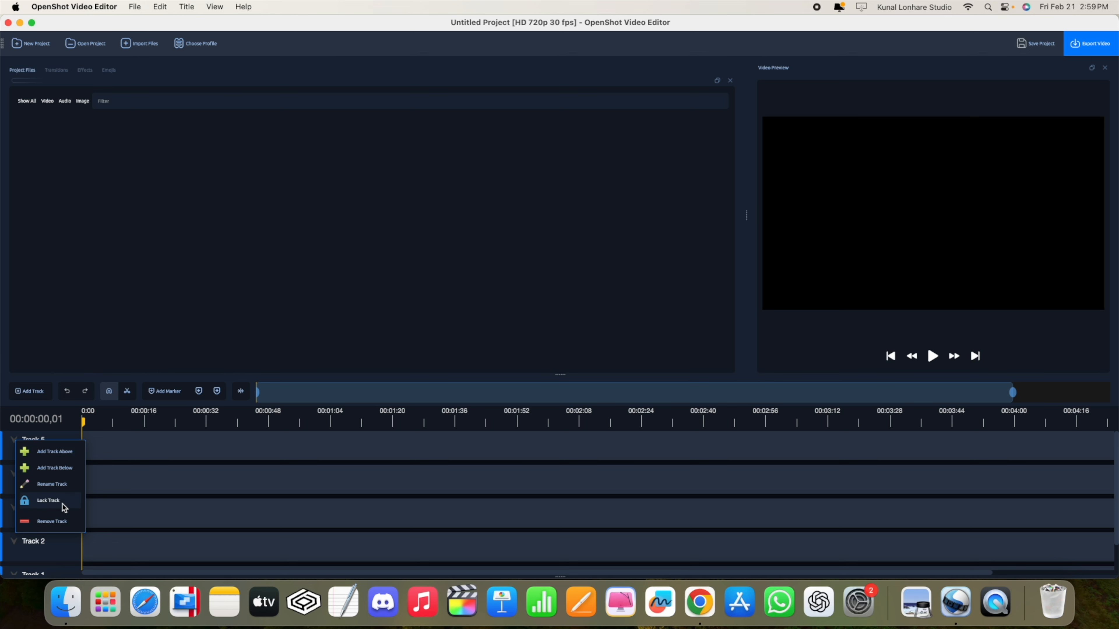
left_click(179, 481)
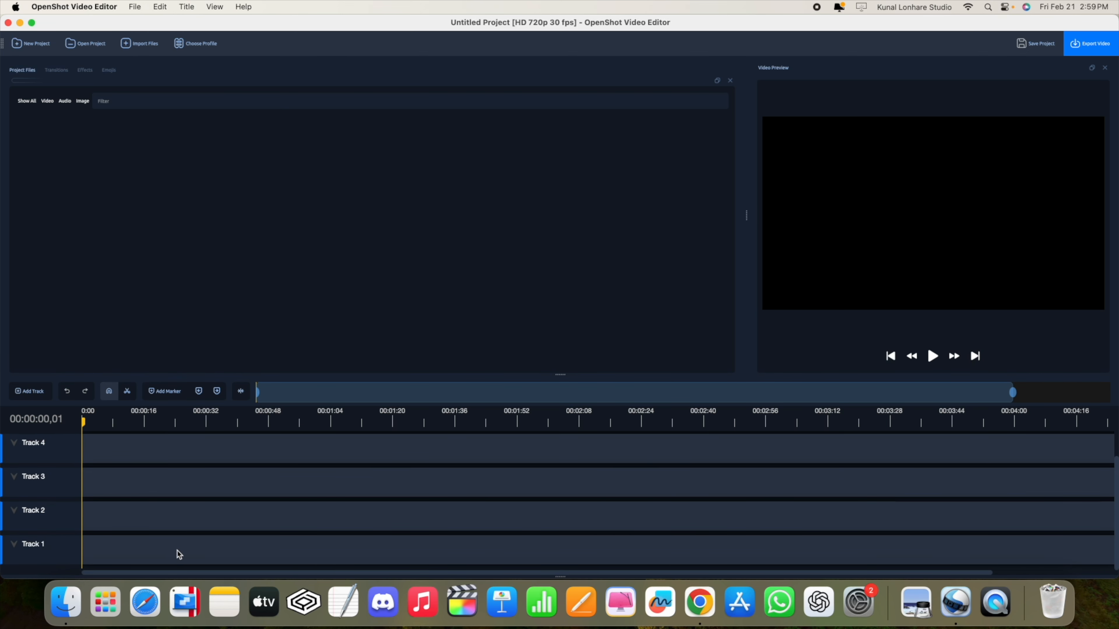
key("super+z")
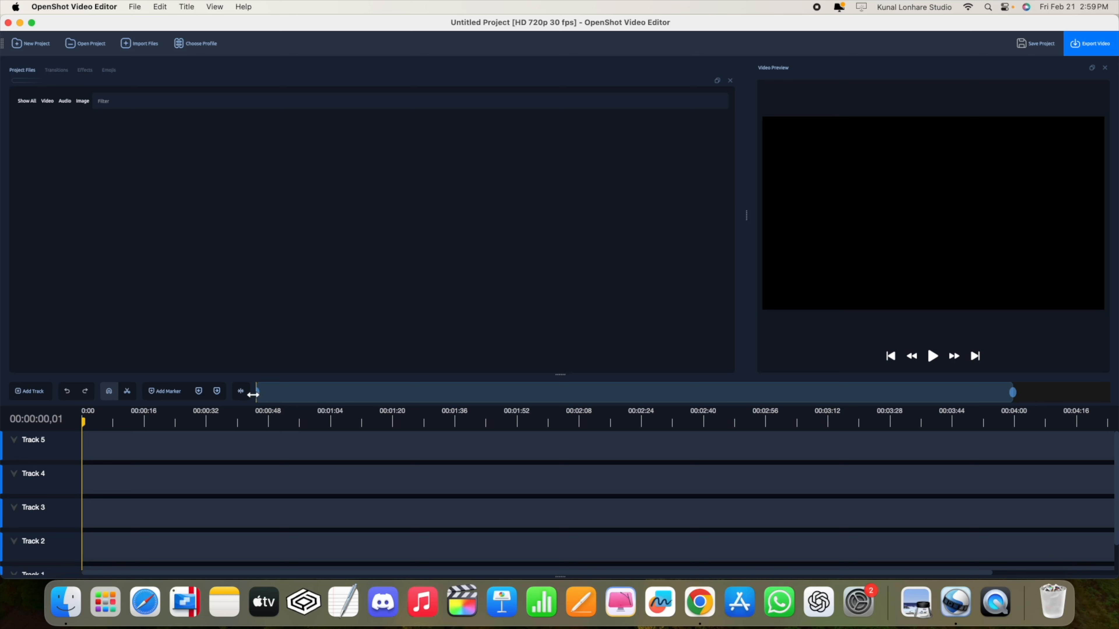
Zoom in on the timeline by pulling the end of its visible range inward
mouse_move(256, 393)
left_mouse_down()
mouse_move(330, 394)
mouse_move(254, 392)
left_mouse_up()
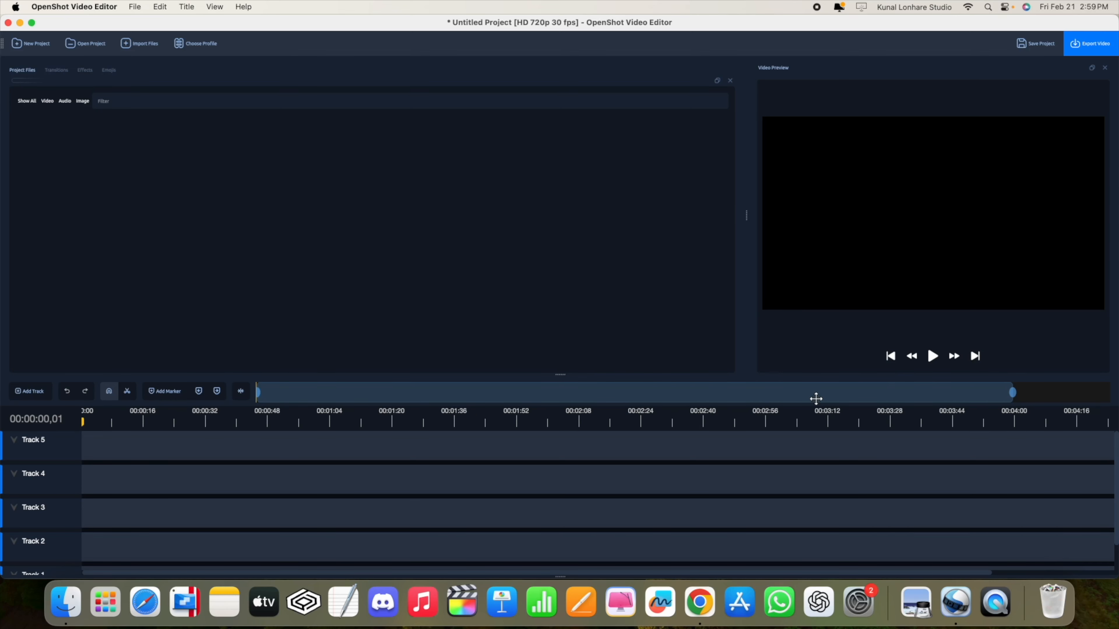
left_click_drag(1010, 393, 899, 393)
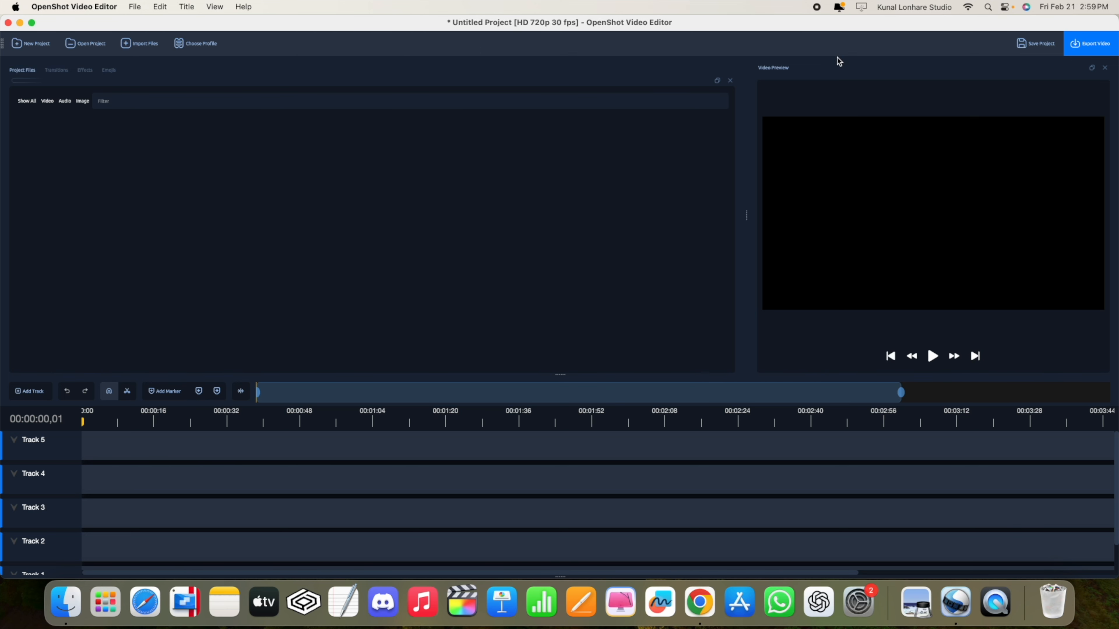
Start saving the project as Untitled Project.osp with Desktop as the location, and cancel without saving
left_click(1034, 44)
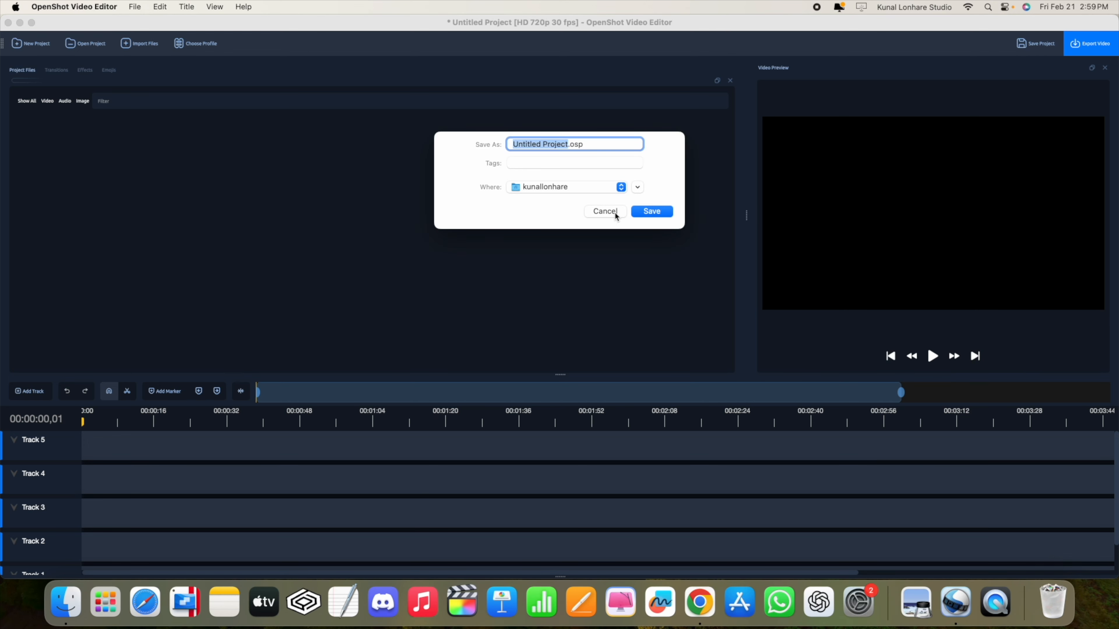
left_click(548, 189)
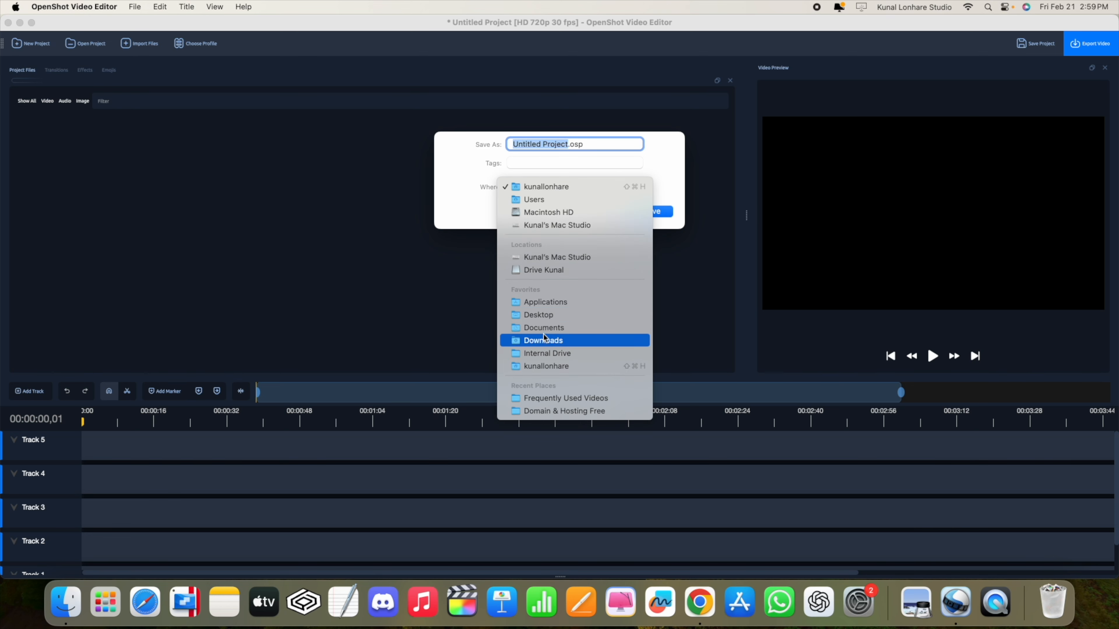
left_click(546, 318)
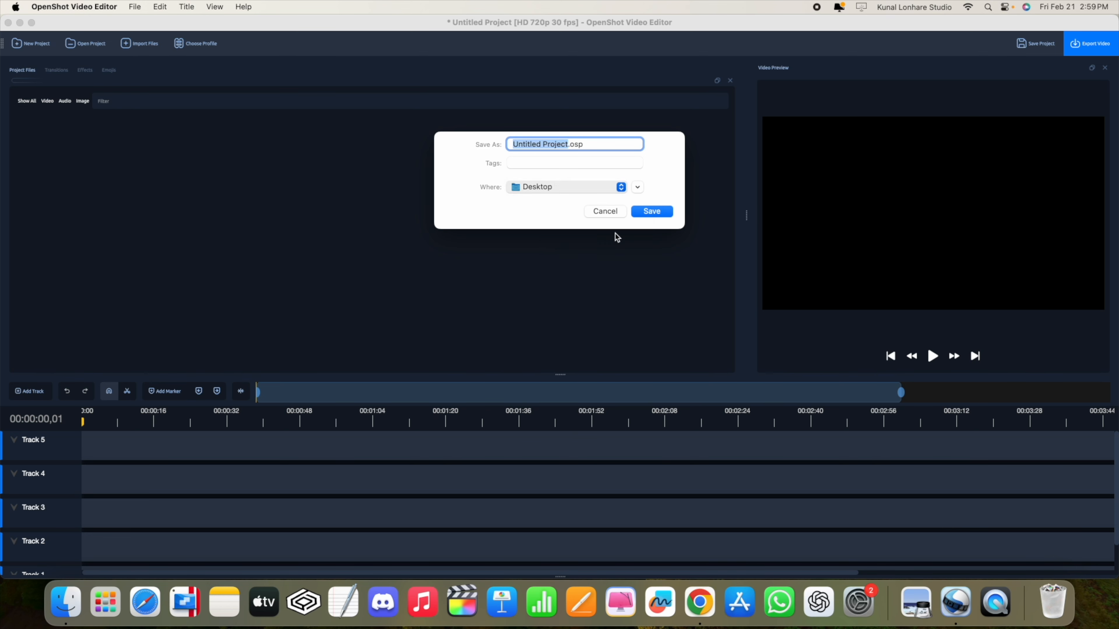
left_click(610, 216)
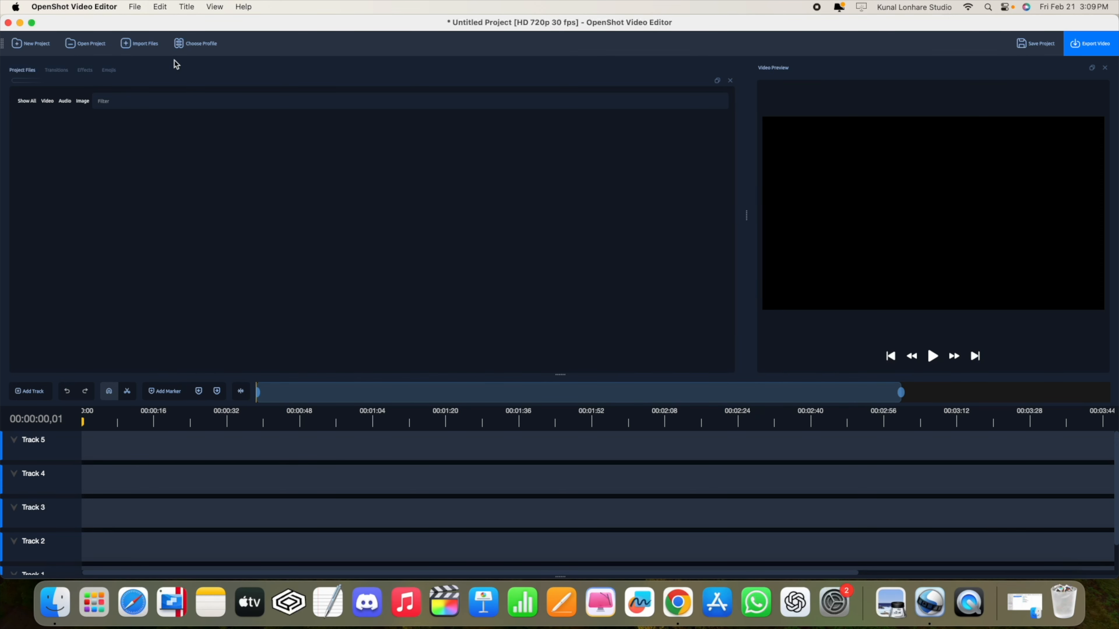
Switch to Chrome, search Google for "pixebay" in a new tab, and open the Pixabay website from the results
key("ctrl+Right")
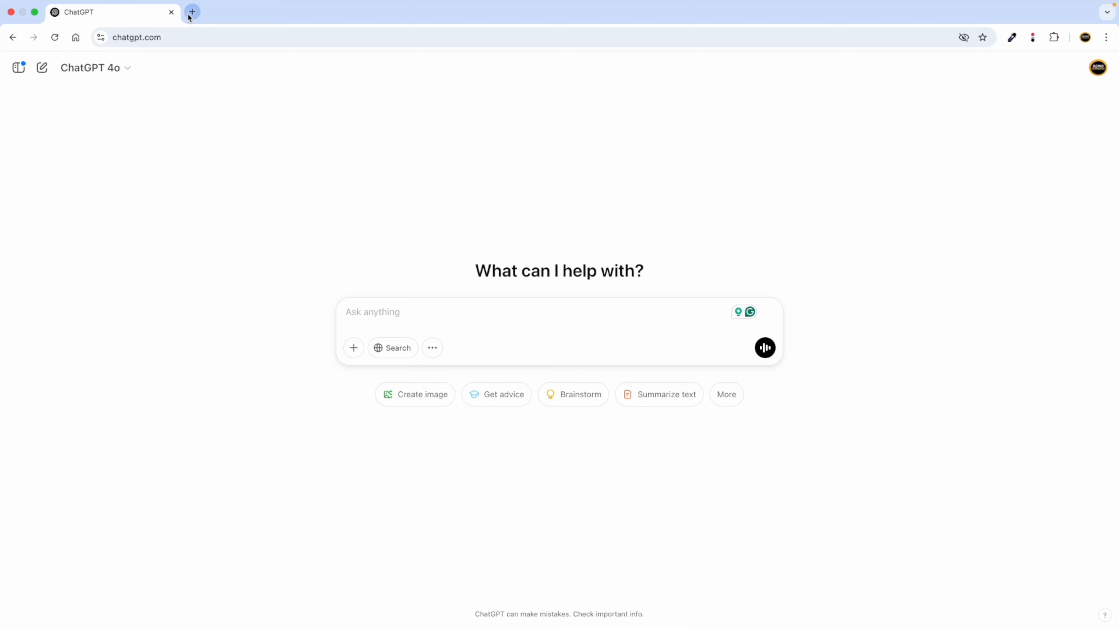
left_click(192, 12)
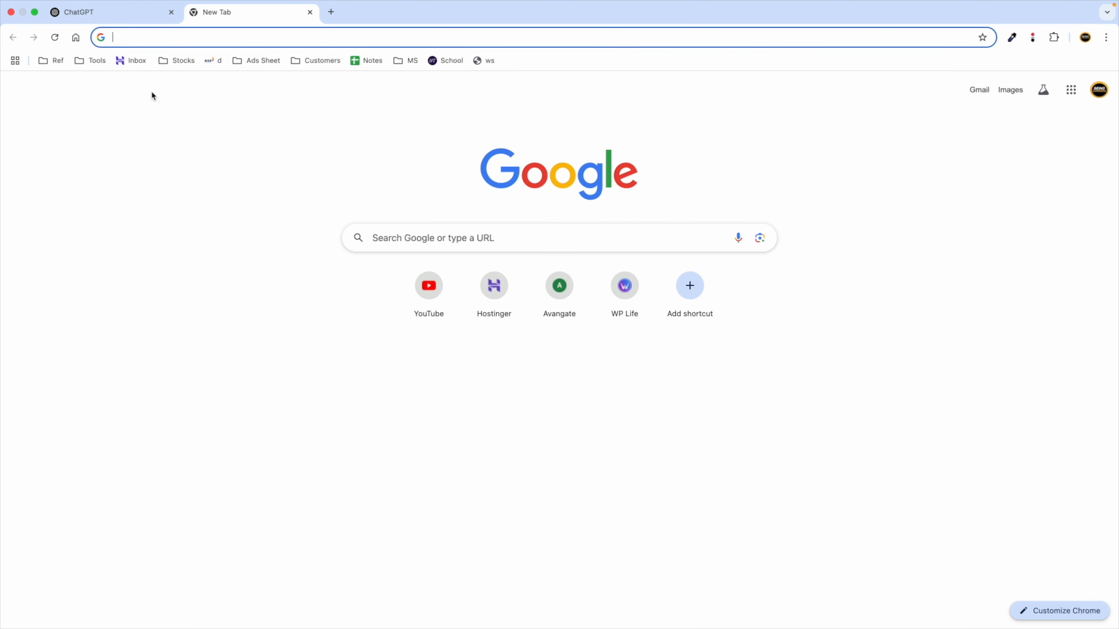
key("ctrl+Left")
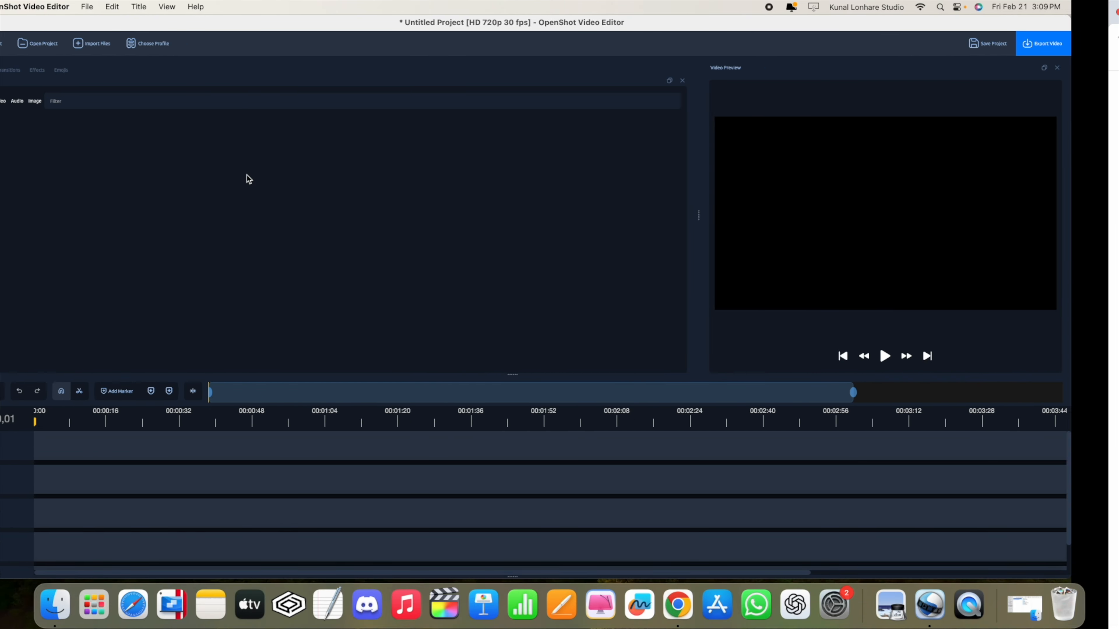
key("ctrl+Right")
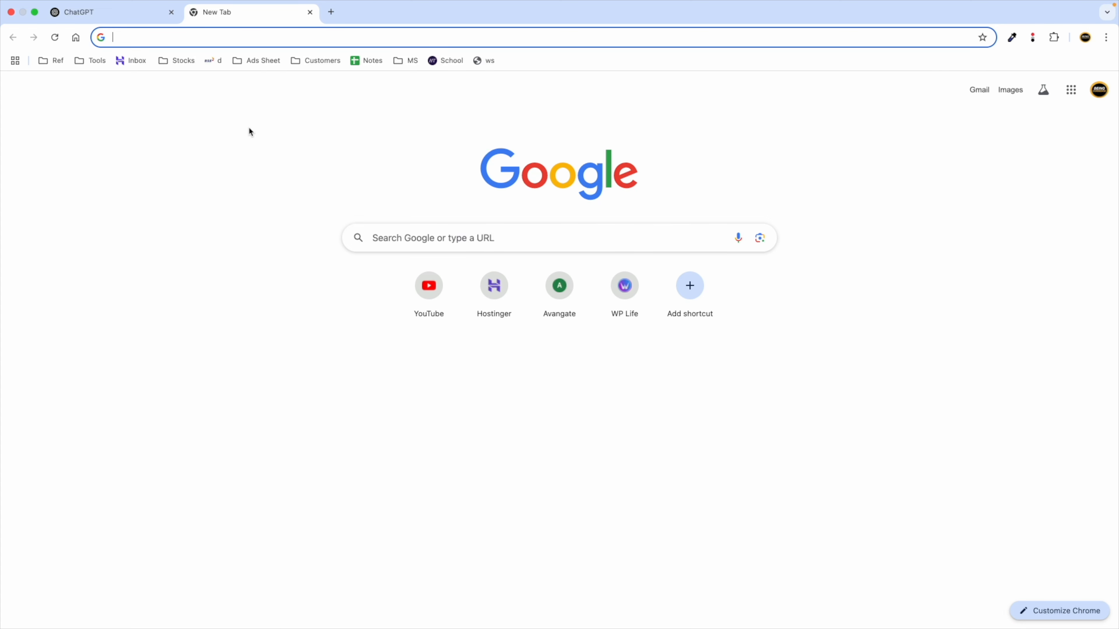
type("pi")
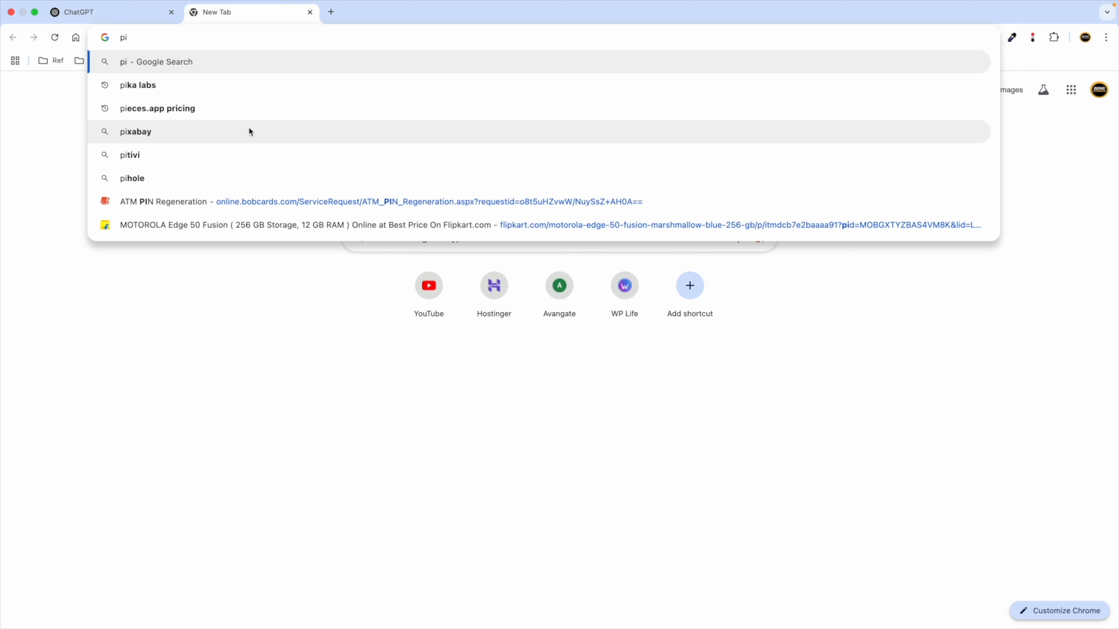
type("xebay")
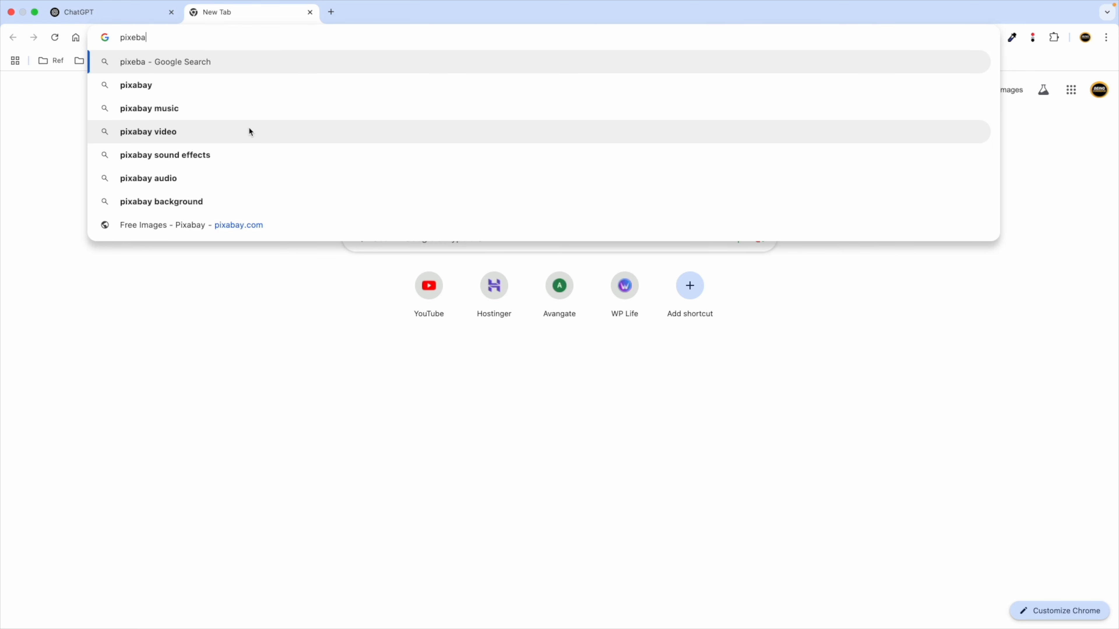
key("Return")
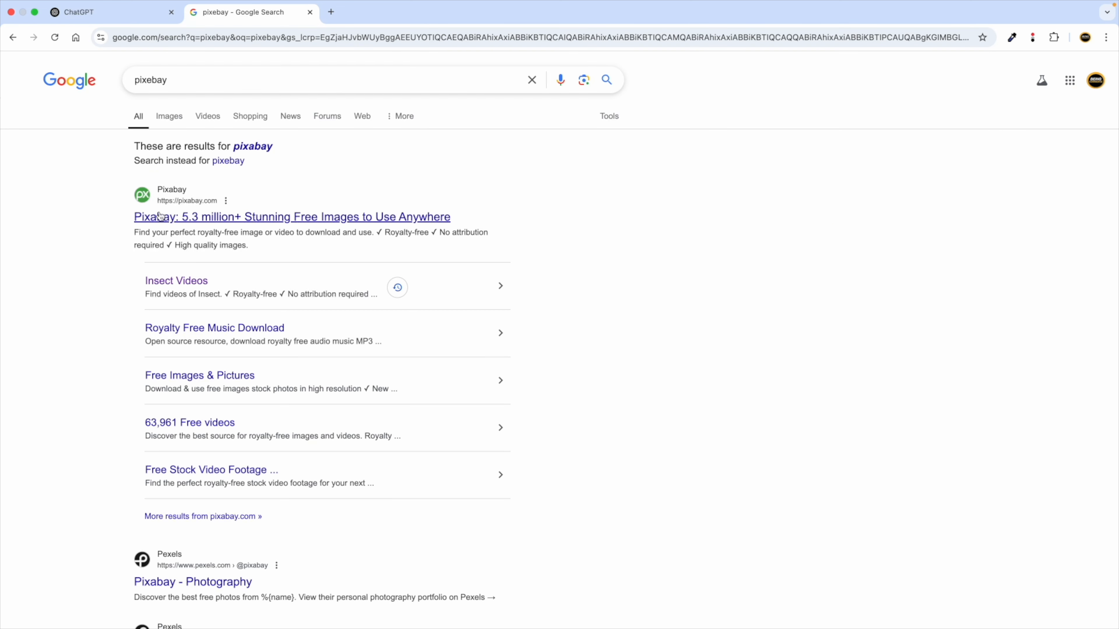
left_click(207, 211)
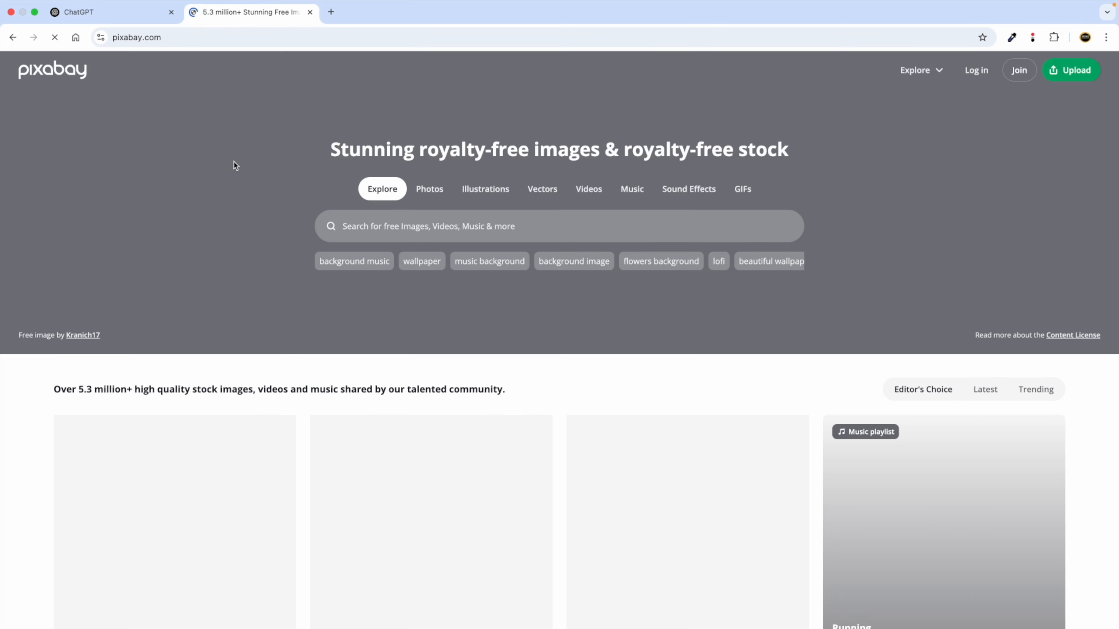
Search Google for "pexels" in a new tab and open the Pexels website from the results
left_click(331, 12)
type("pex")
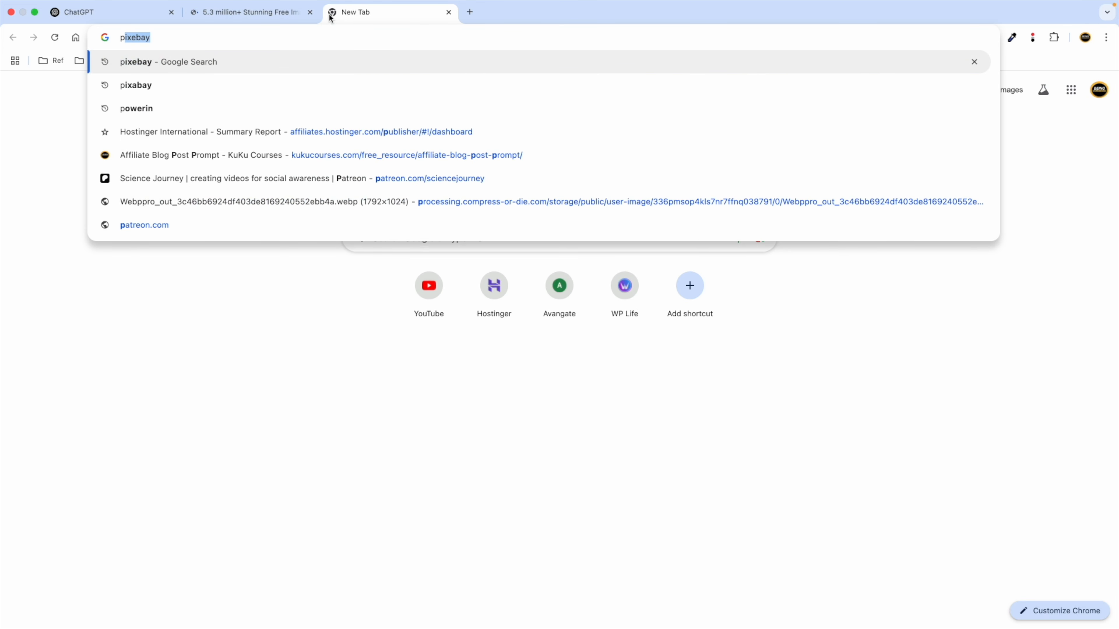
type("e")
key("Return")
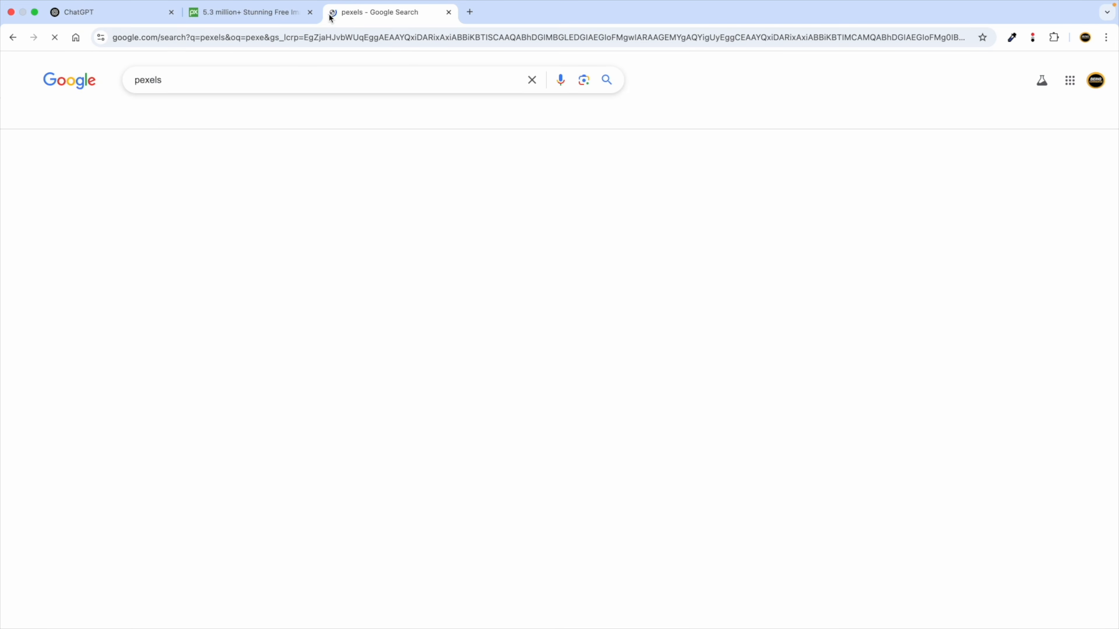
left_click(205, 166)
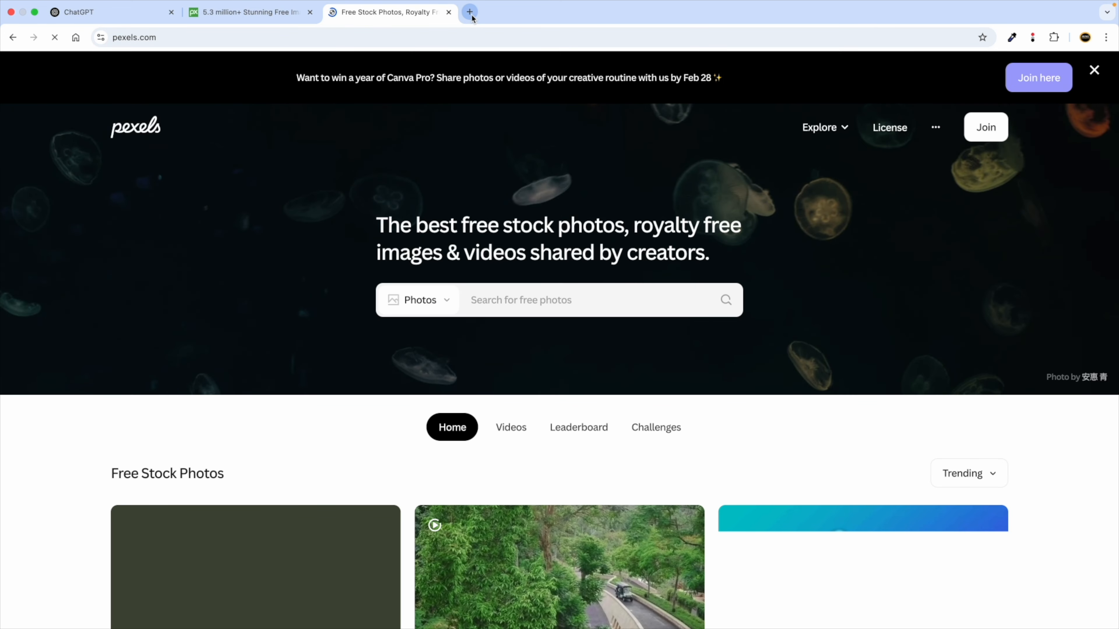
Search Google for "unsplash" in another new tab, open the Unsplash website, and return to the Pixabay page
left_click(470, 13)
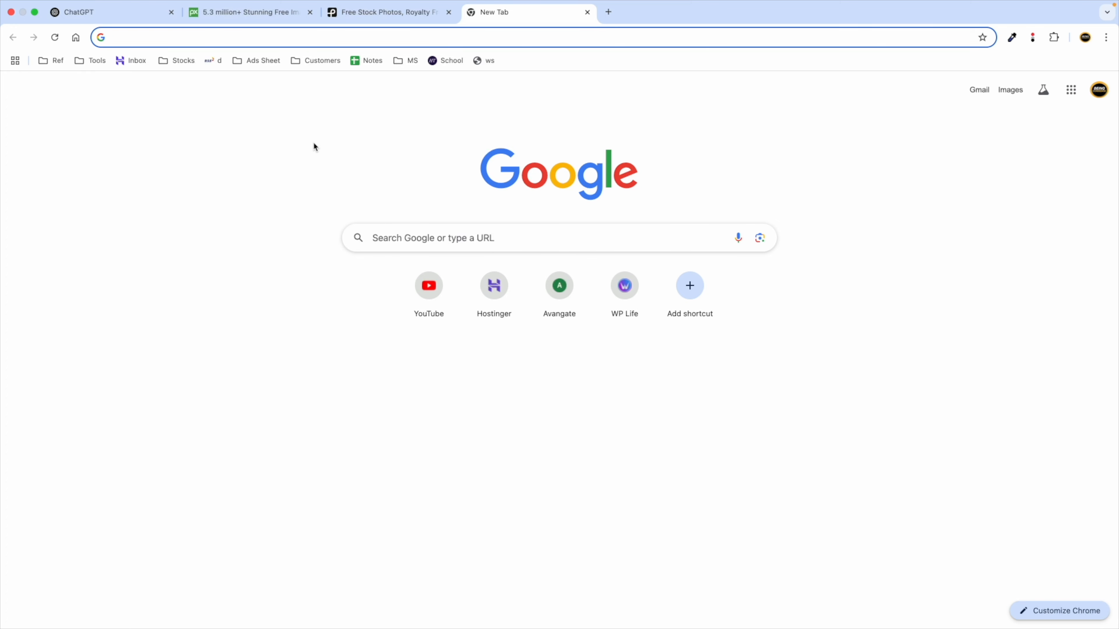
type("unsplash")
key("Return")
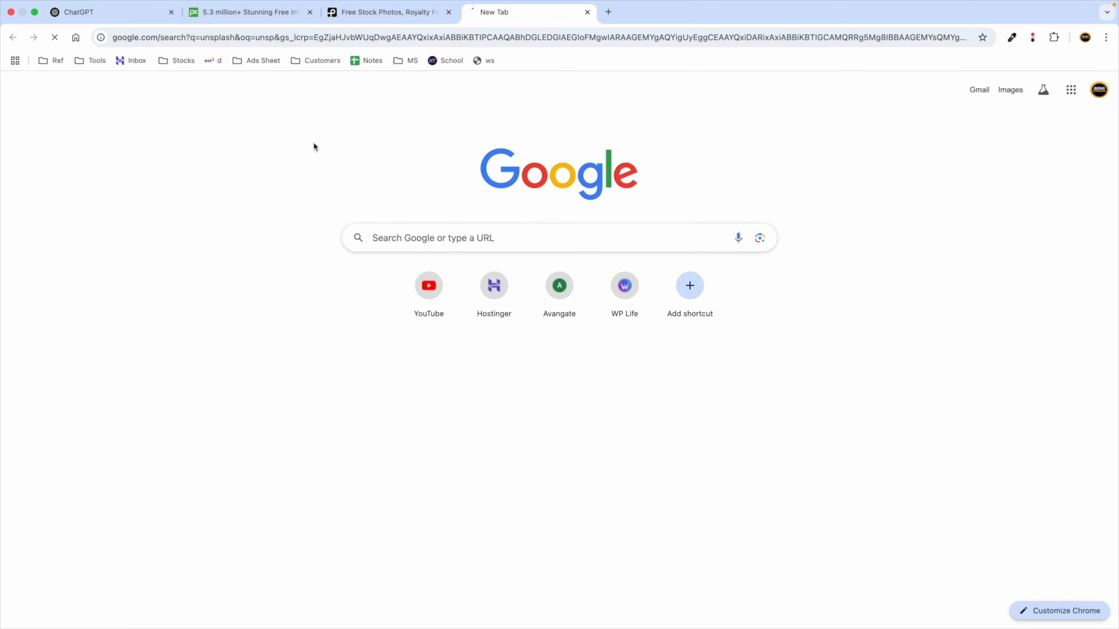
left_click(296, 175)
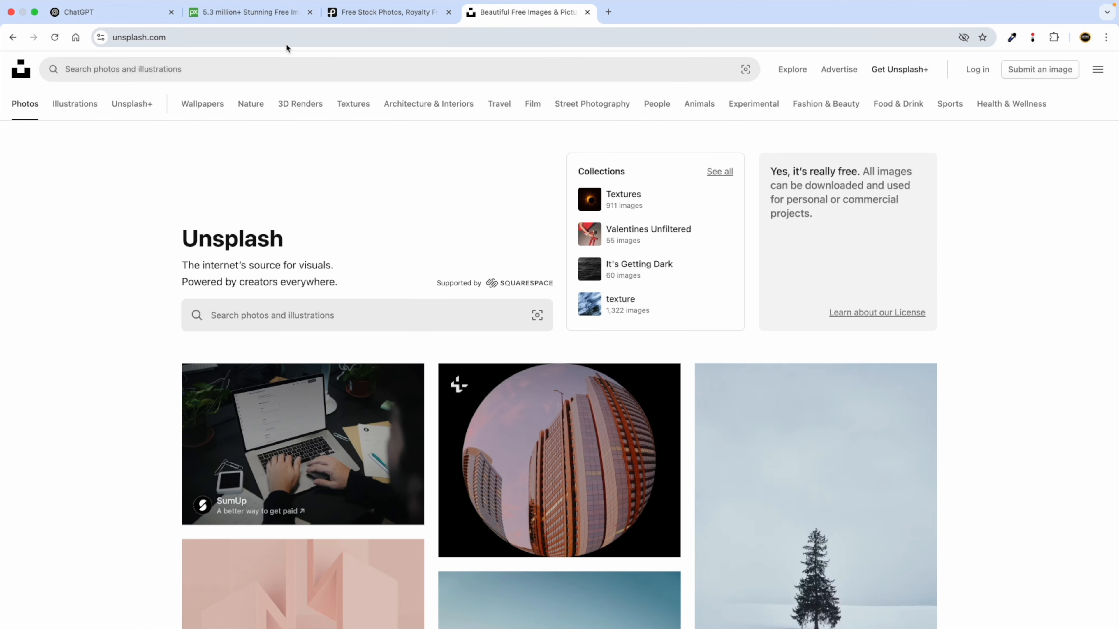
left_click(264, 13)
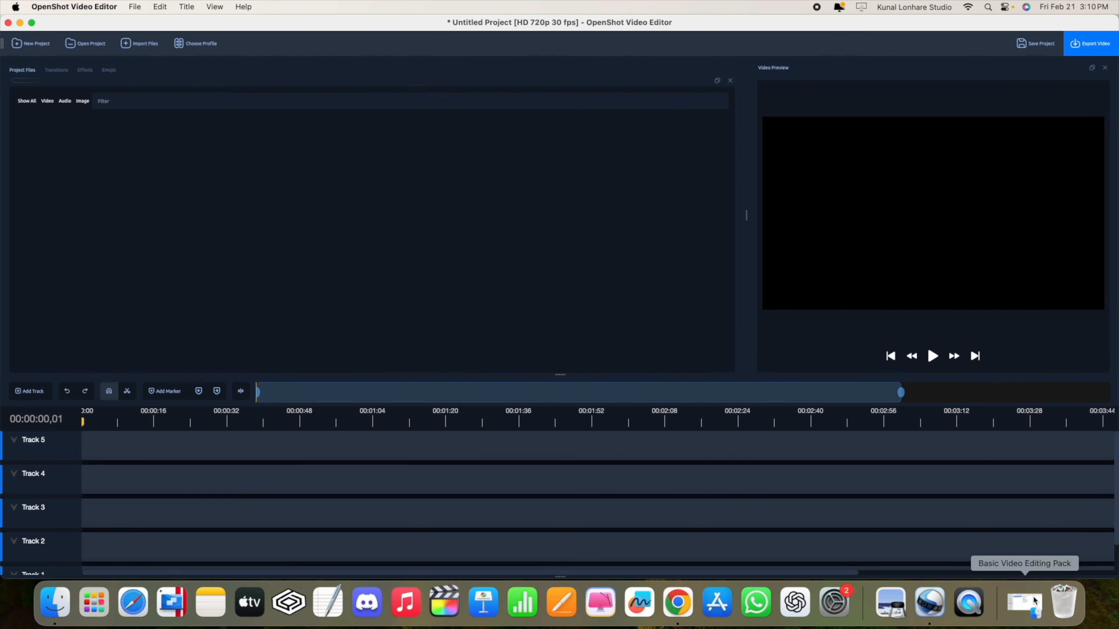
Switch to Finder's Basic Video Editing Pack window and preview several PNG images in the Gurus folder inside Images
left_click(1030, 604)
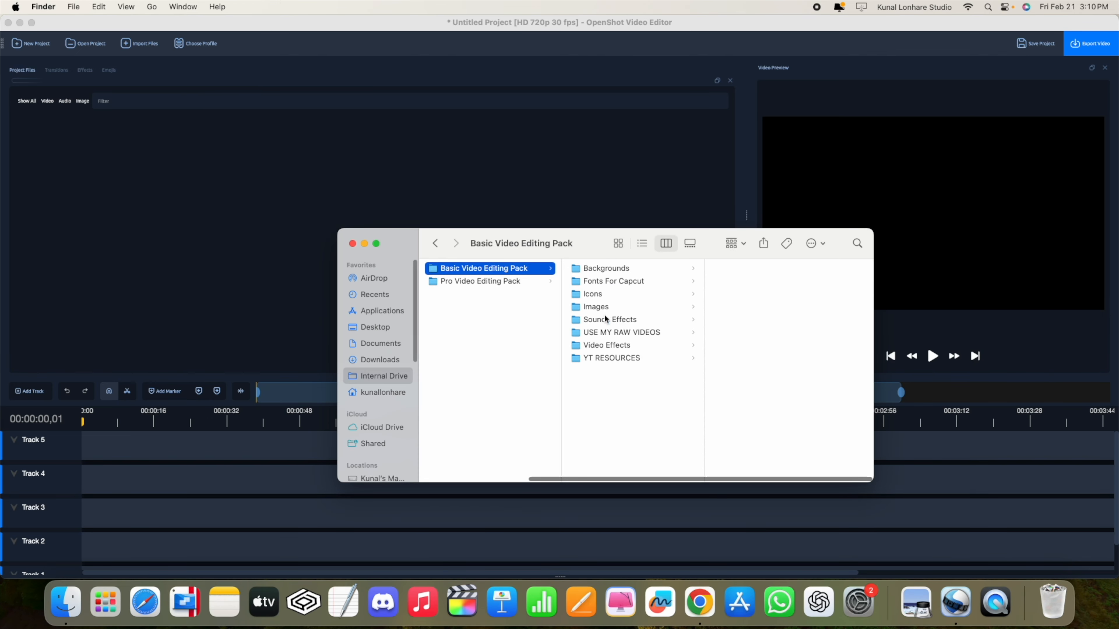
left_click(634, 311)
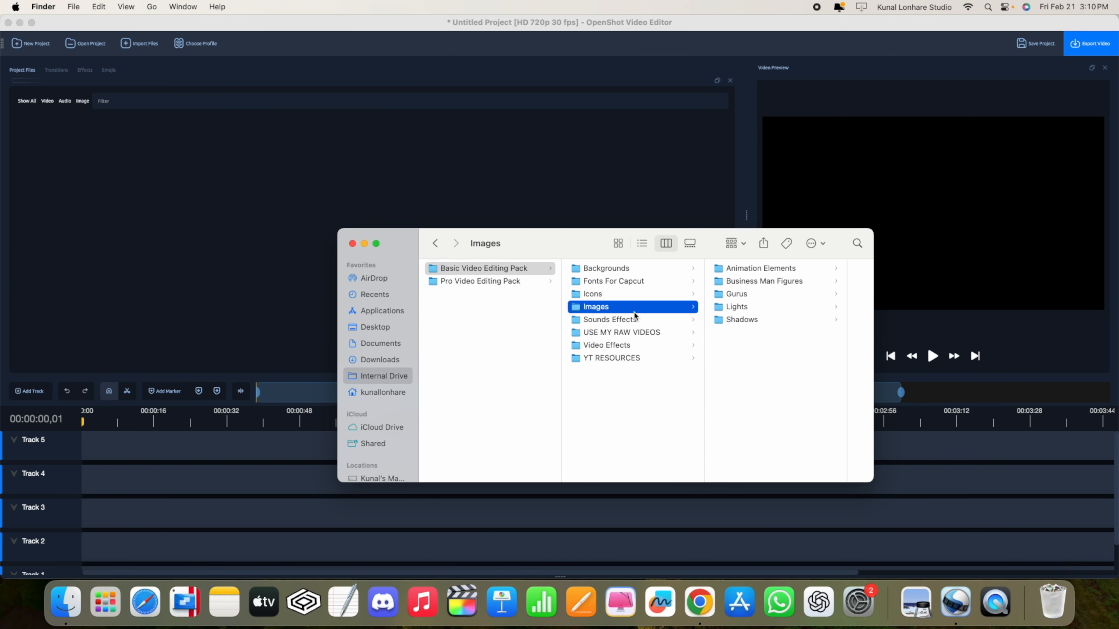
left_click(755, 296)
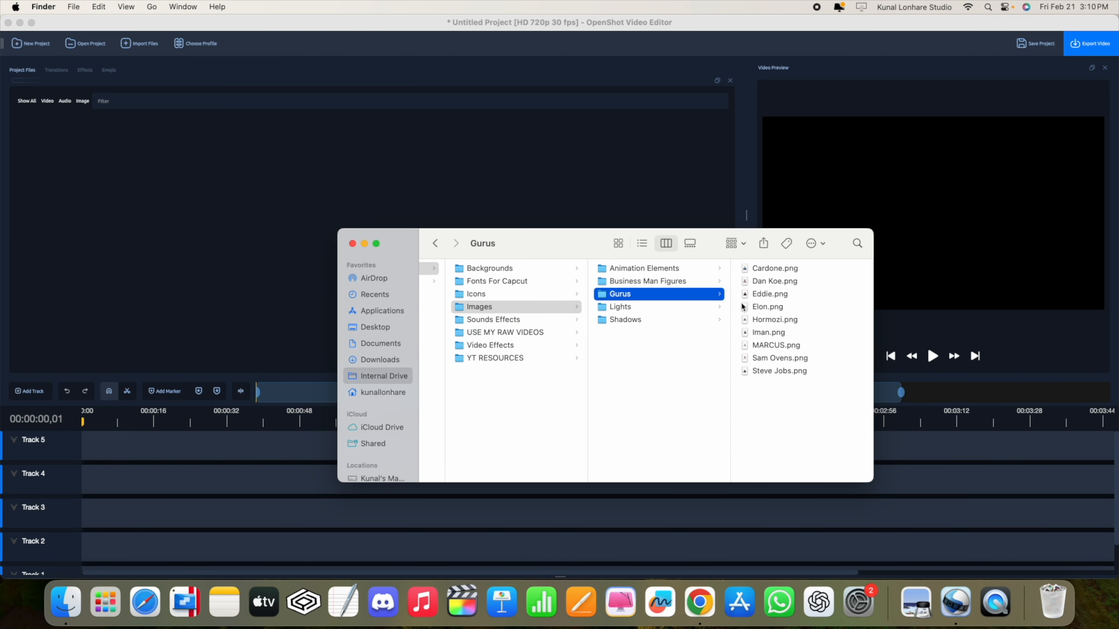
left_click(767, 306)
left_click(655, 321)
left_click(641, 333)
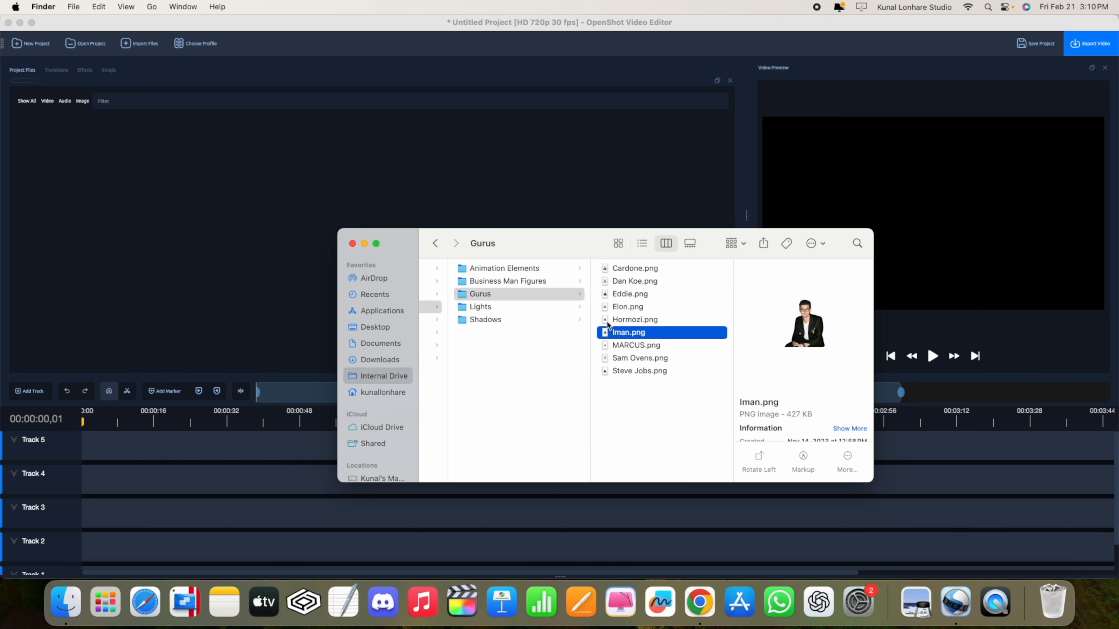
Preview Square.png, Below.png and Above.png in the Lights folder, and minimize the Finder window
left_click(528, 310)
left_click(655, 306)
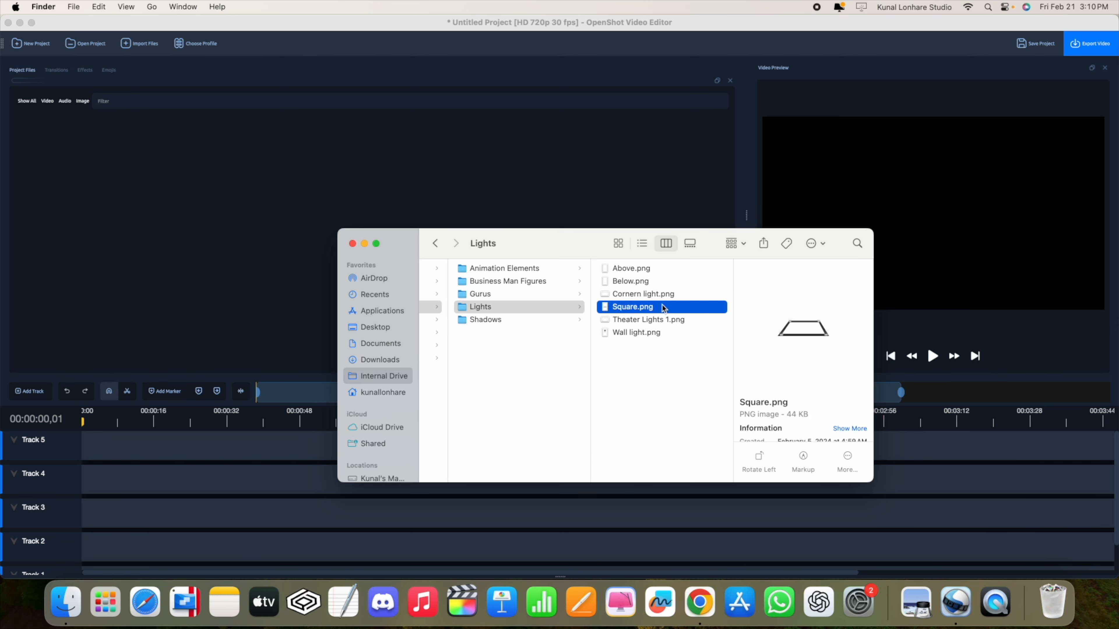
left_click(641, 280)
left_click(647, 268)
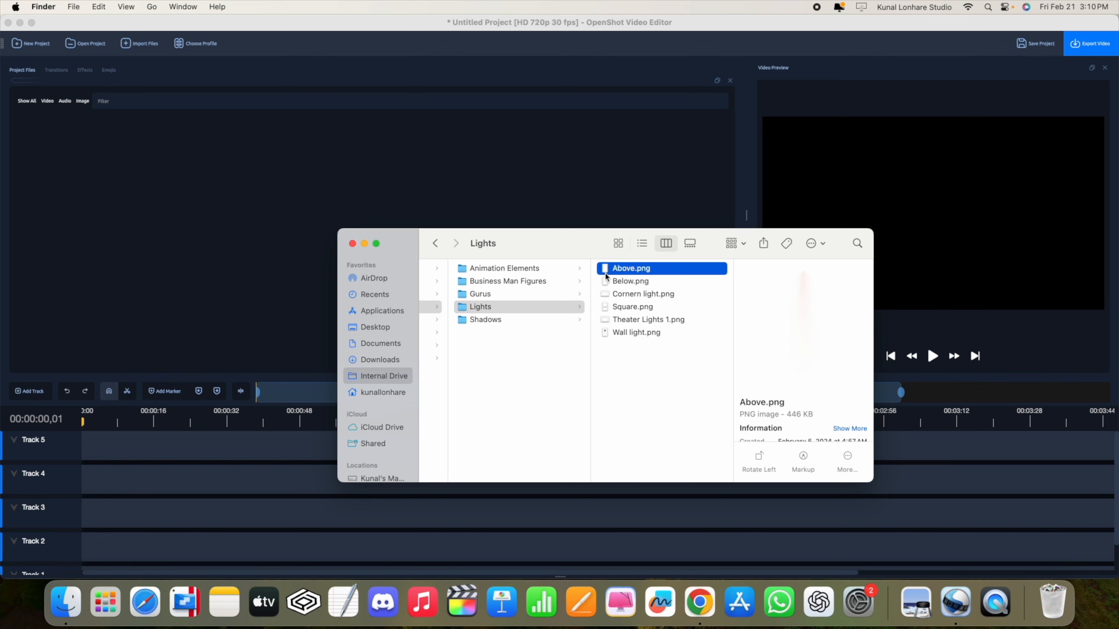
scroll(532, 315, "left", 3)
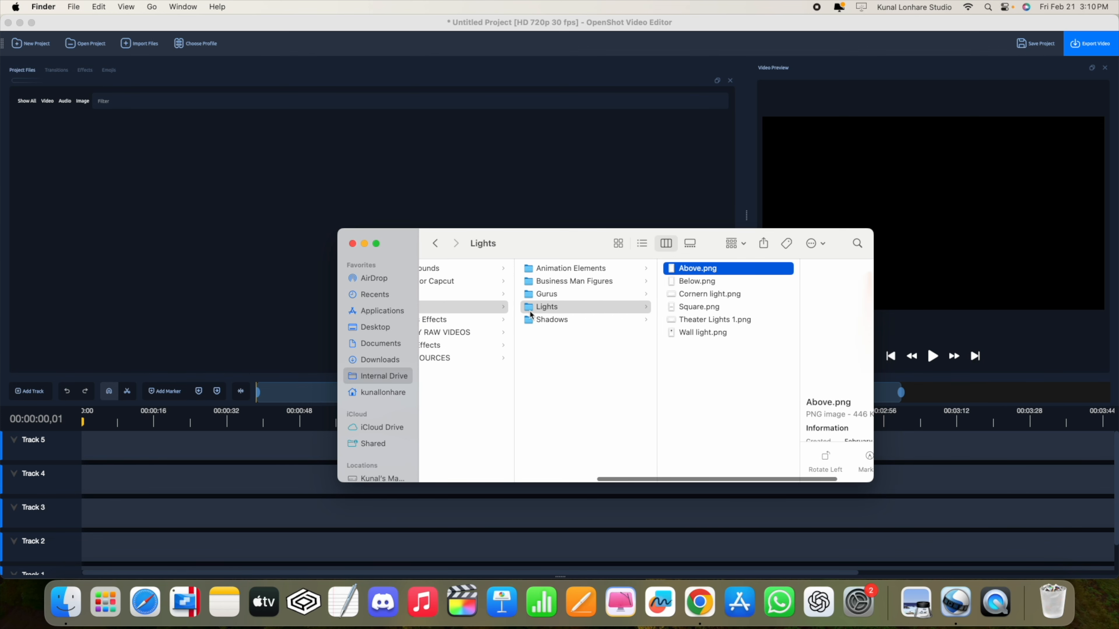
left_click(365, 244)
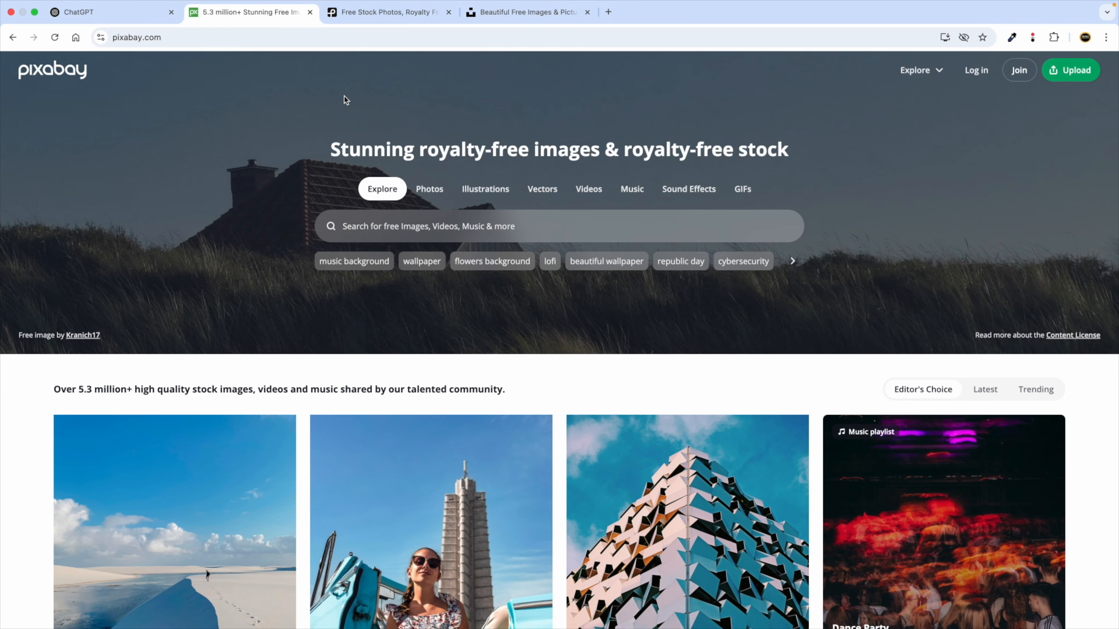
Switch to Chrome and search Pixabay's video category for "walking"
left_click(586, 190)
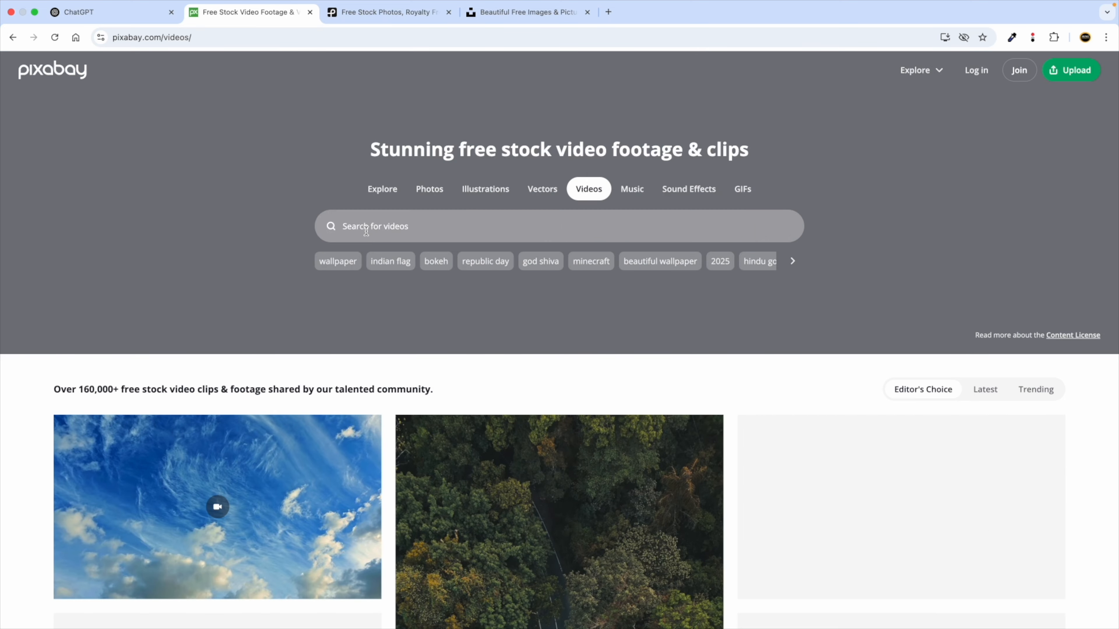
left_click(366, 227)
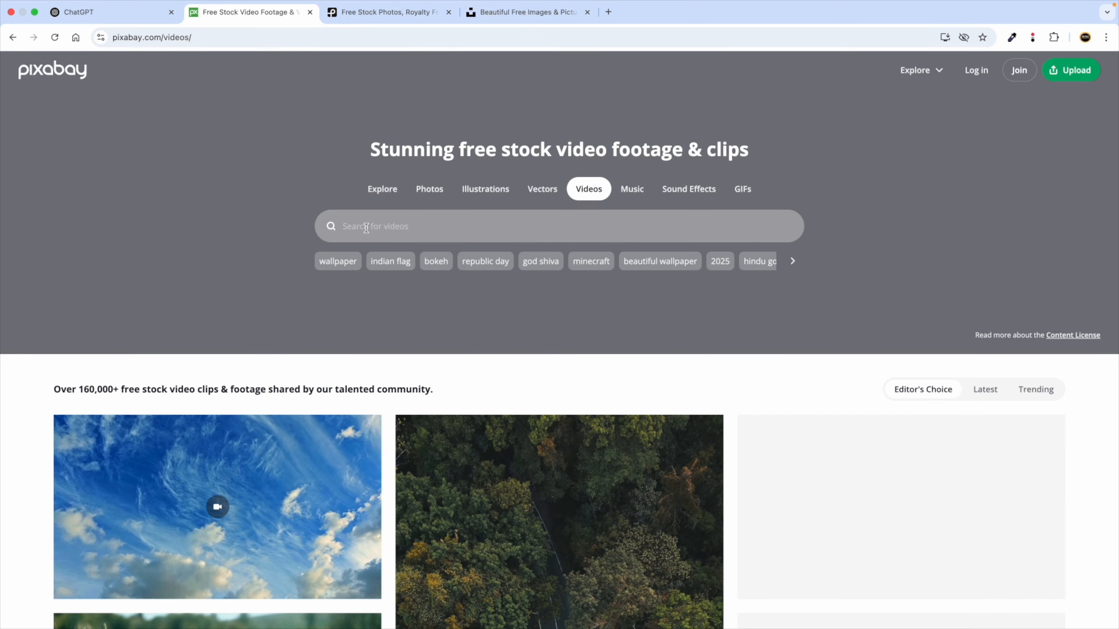
type("walking")
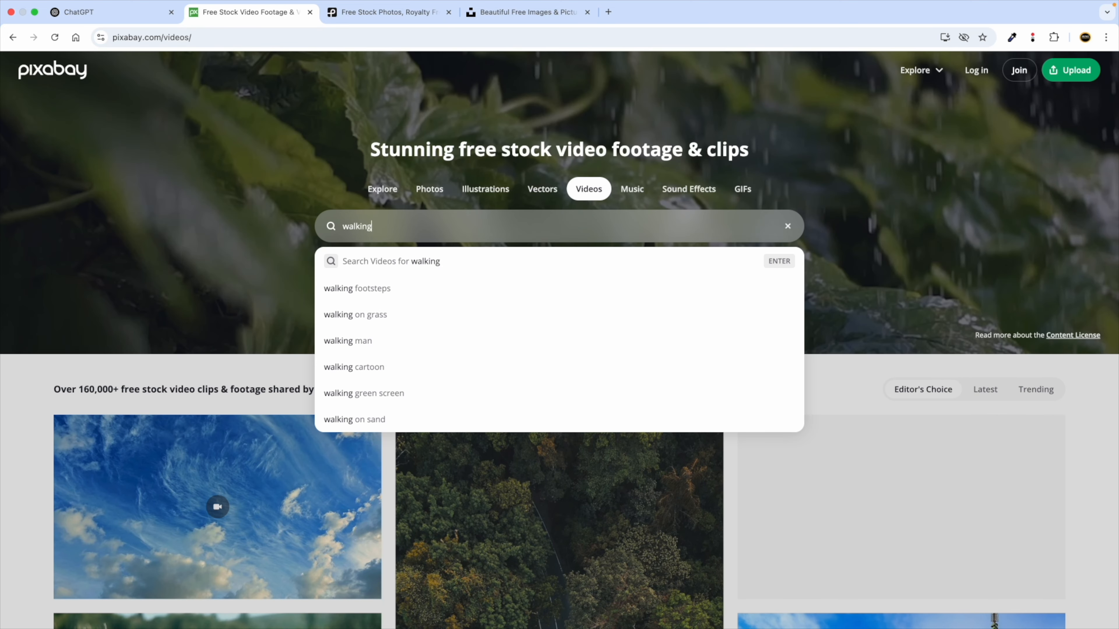
key("Return")
Browse the walking videos, download the clip of the bearded man walking in a suit, and dismiss the thank-you popup
scroll(316, 327, "down", 5)
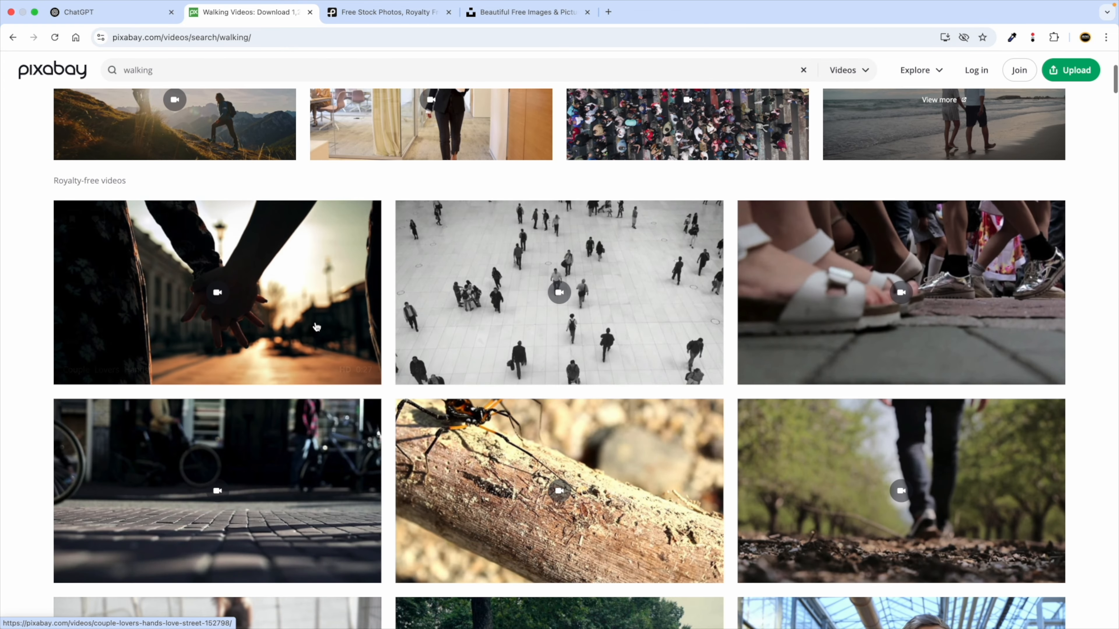
scroll(816, 235, "down", 2)
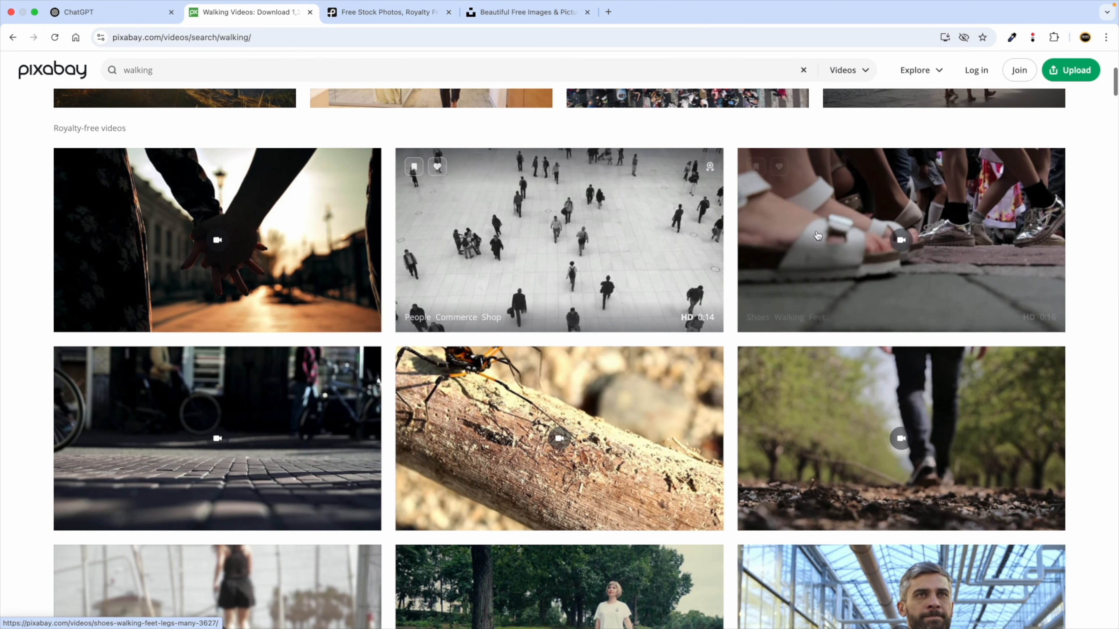
scroll(457, 338, "down", 3)
scroll(457, 338, "down", 3)
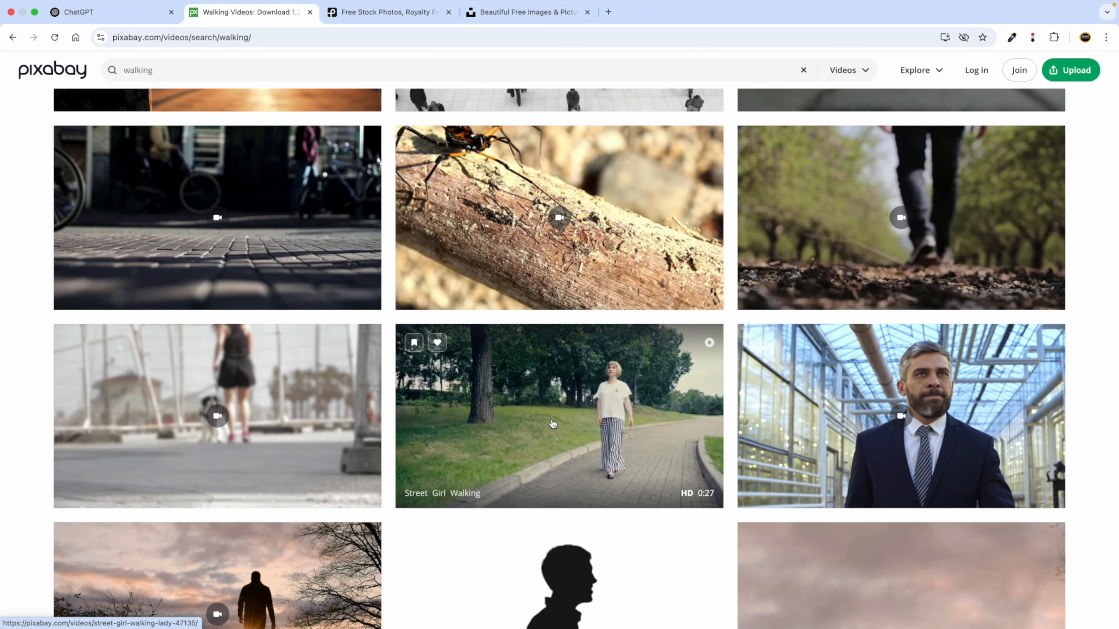
scroll(553, 424, "down", 2)
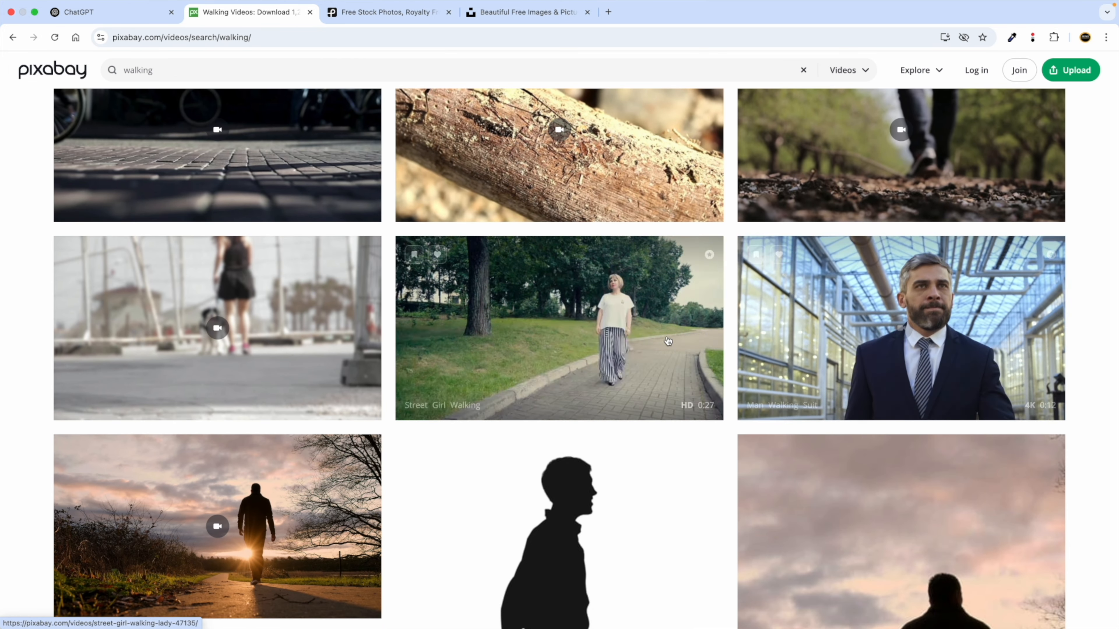
scroll(934, 363, "down", 2)
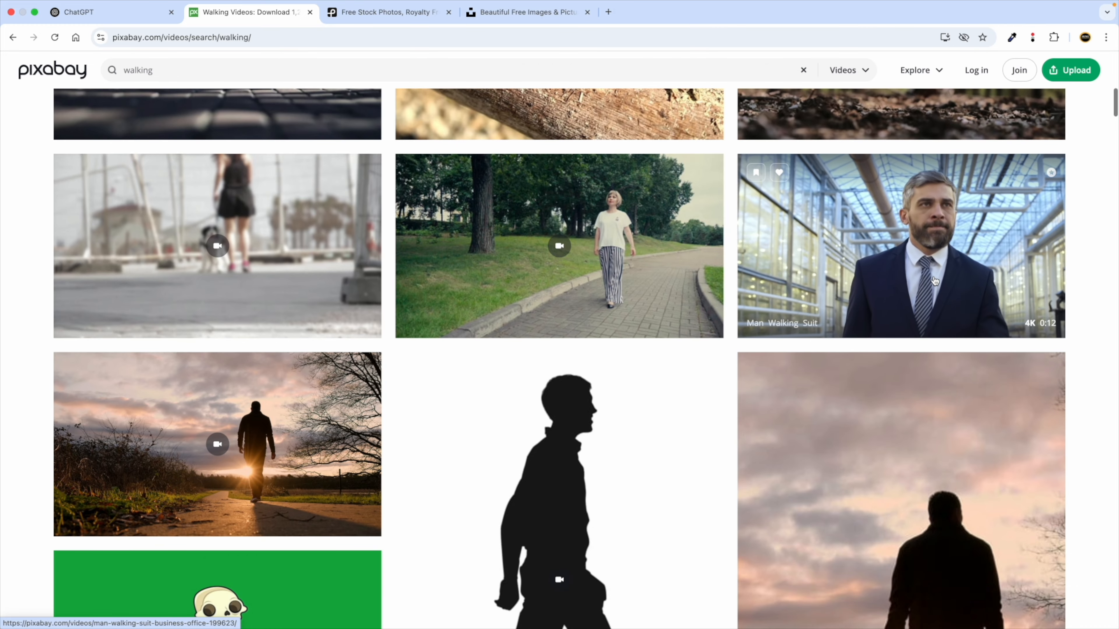
left_click(935, 280)
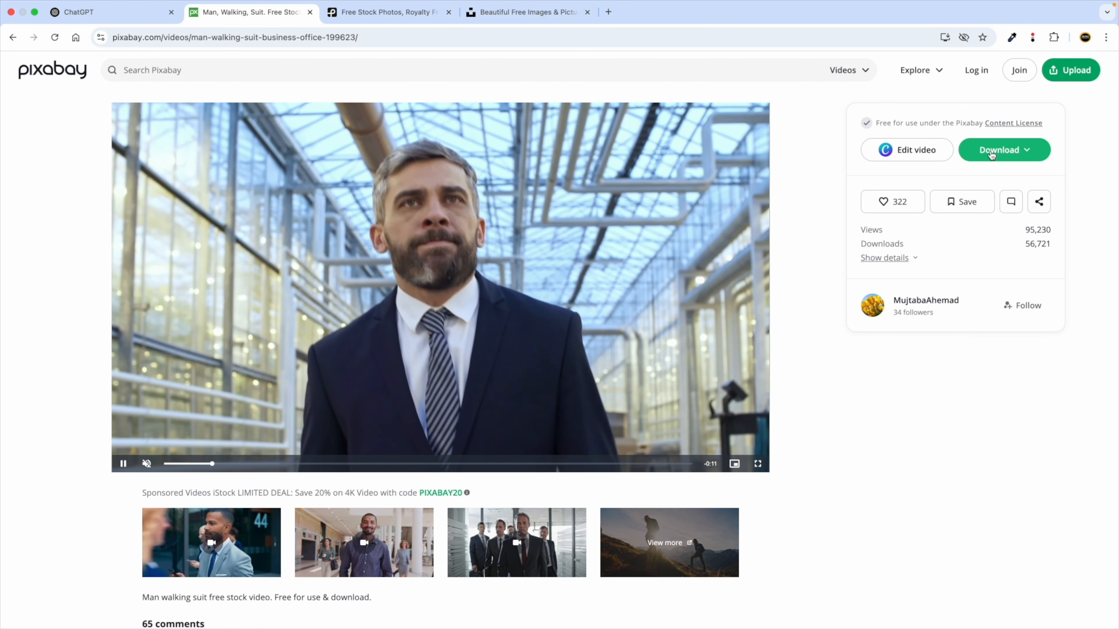
left_click(991, 154)
left_click(924, 295)
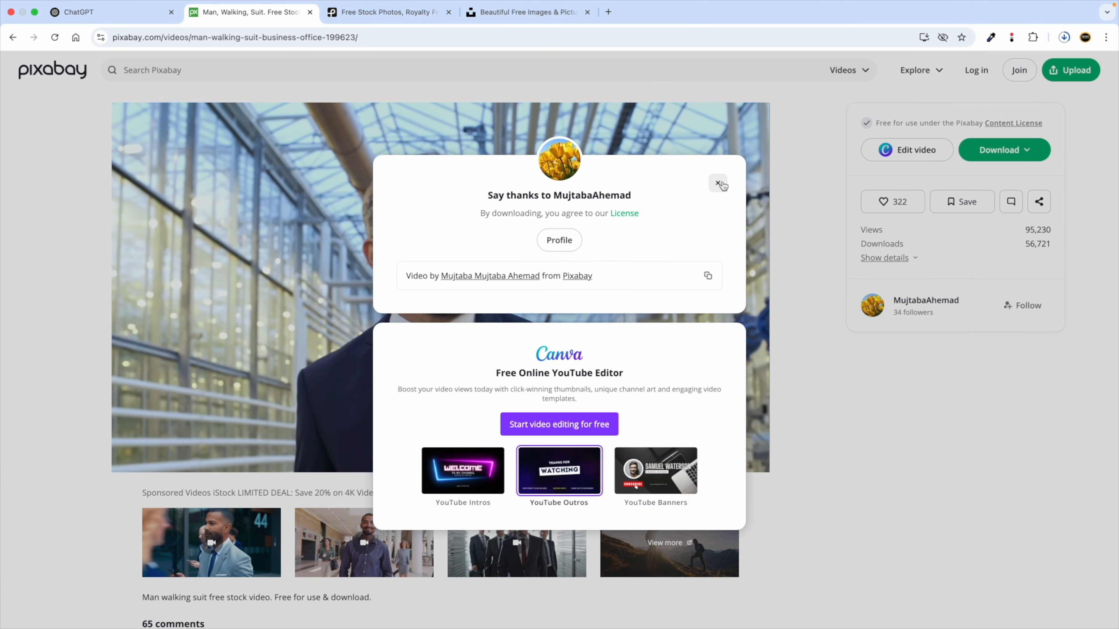
left_click(717, 183)
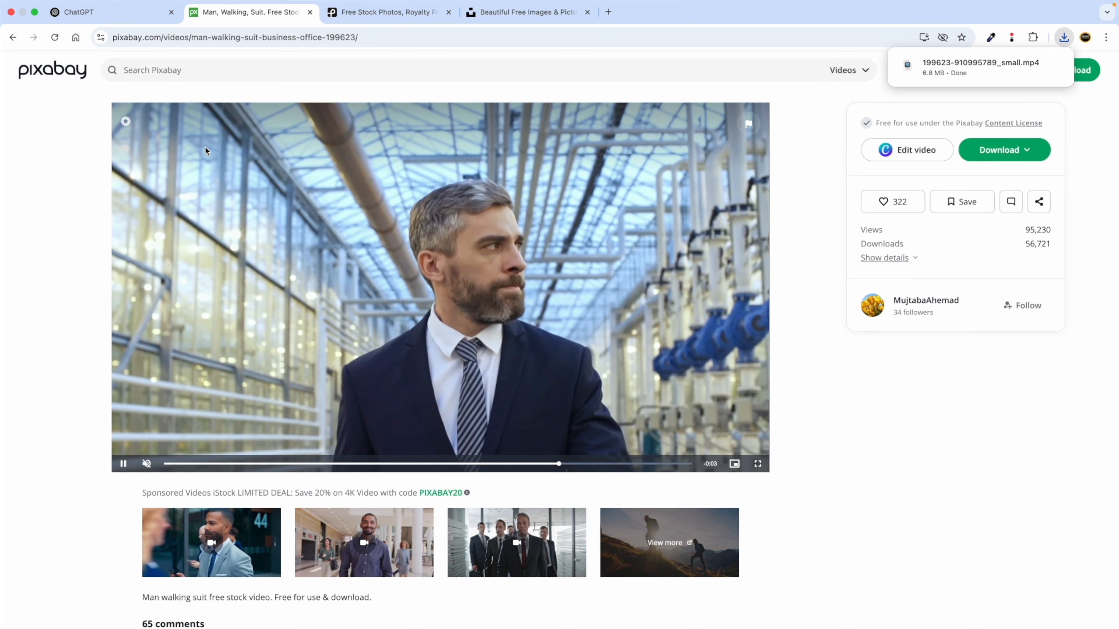
Return to the walking results, download the Street Girl Walking clip as a 960×540 MP4, and close the Canva popup
left_click(15, 43)
left_click(558, 264)
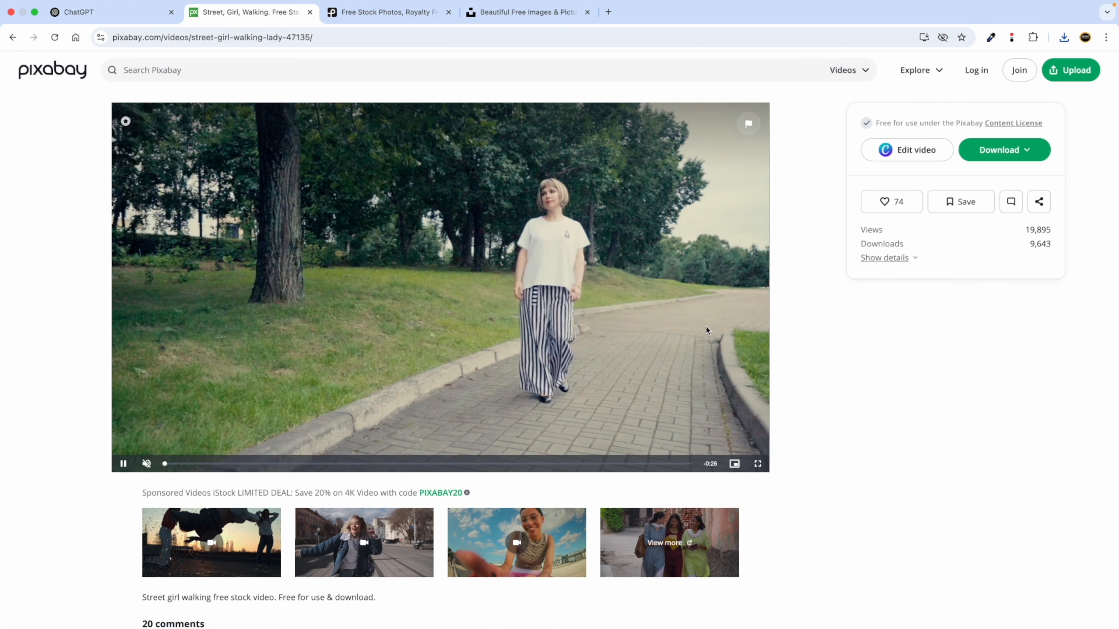
left_click(1004, 149)
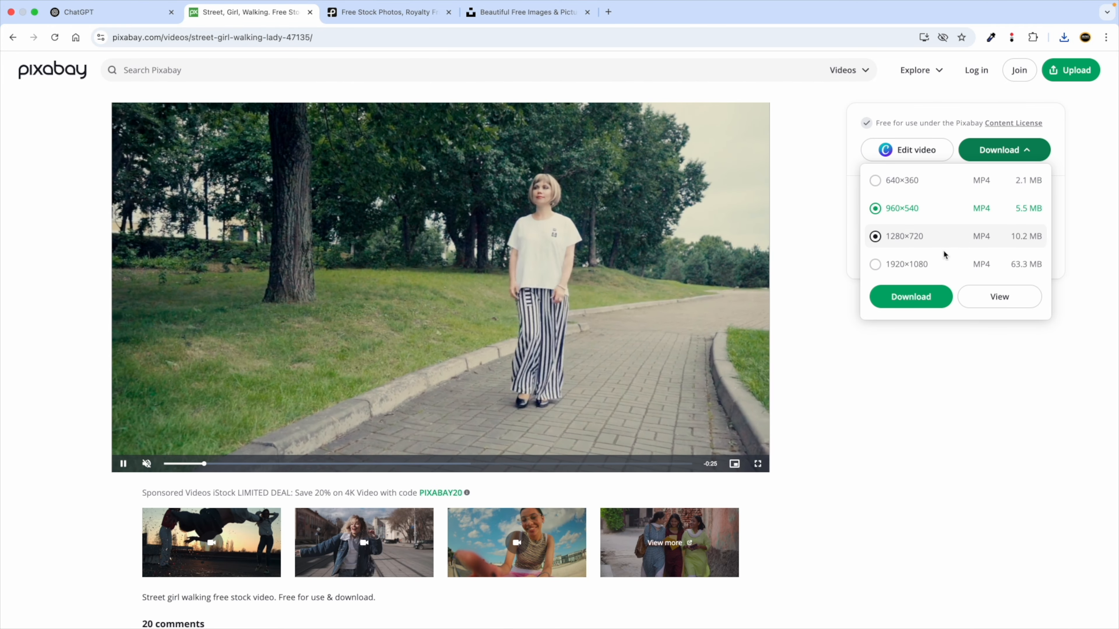
left_click(905, 292)
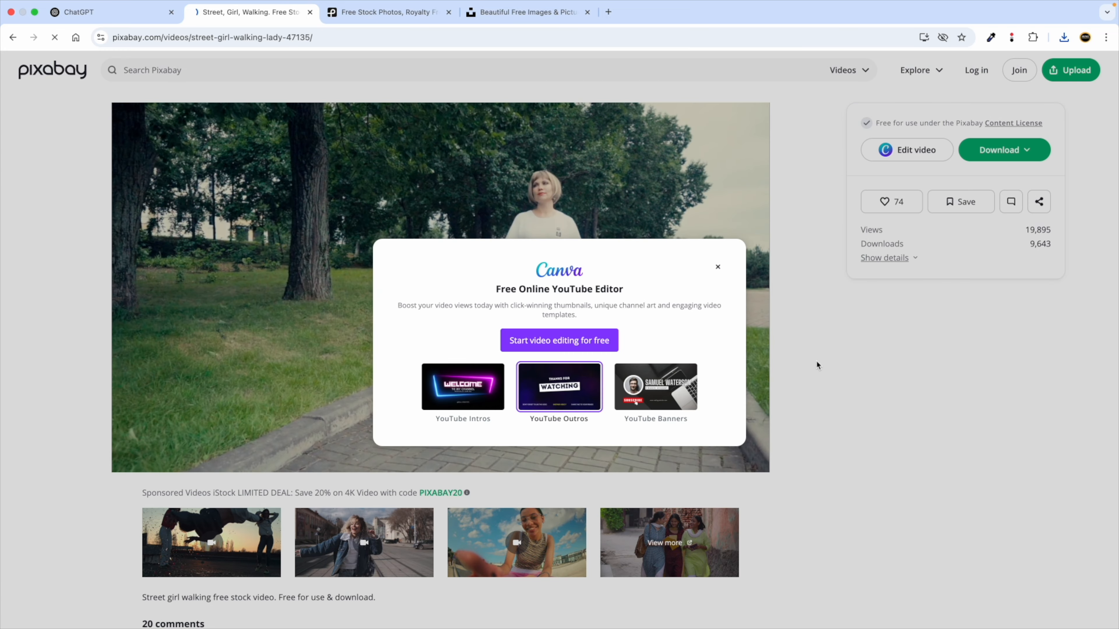
left_click(717, 265)
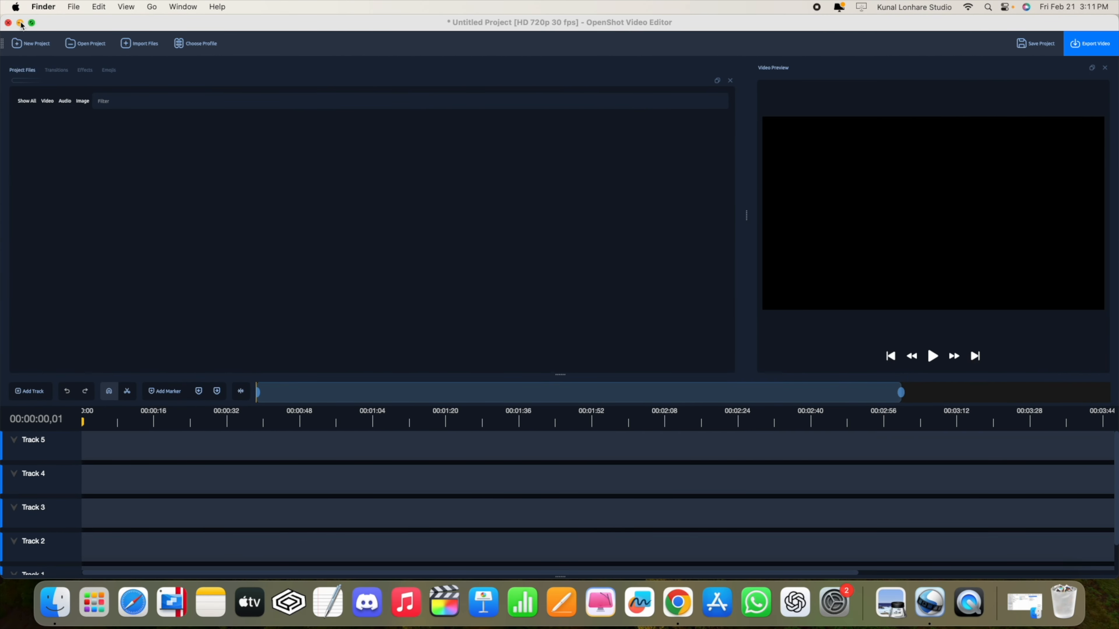
Minimize OpenShot, open the Downloads folder in Finder, and preview the two downloaded walking clips
left_click(21, 23)
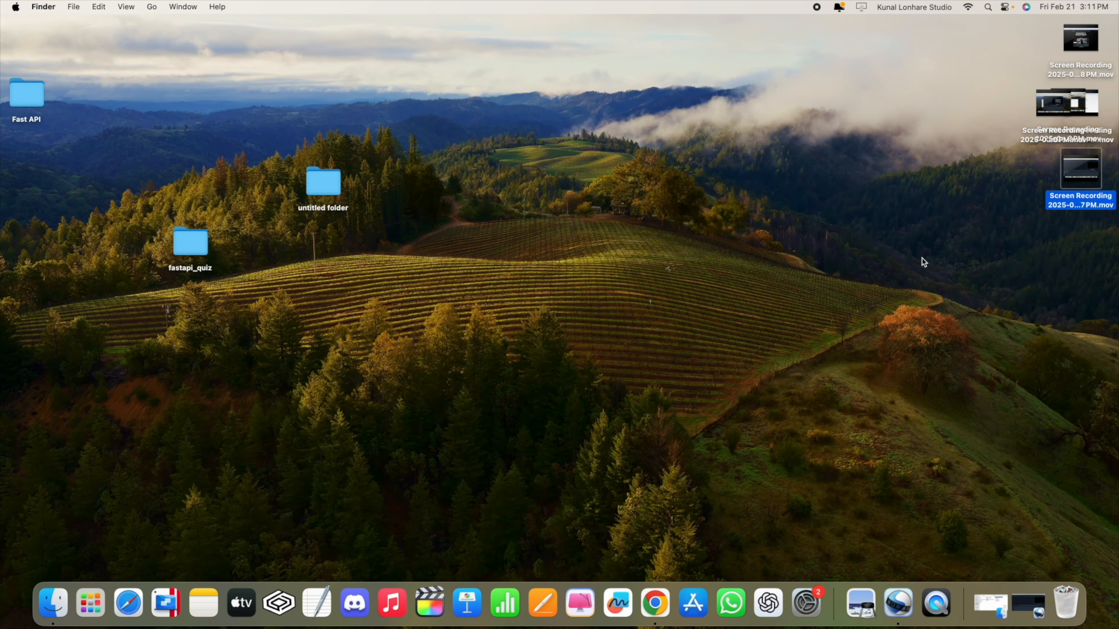
left_click(59, 598)
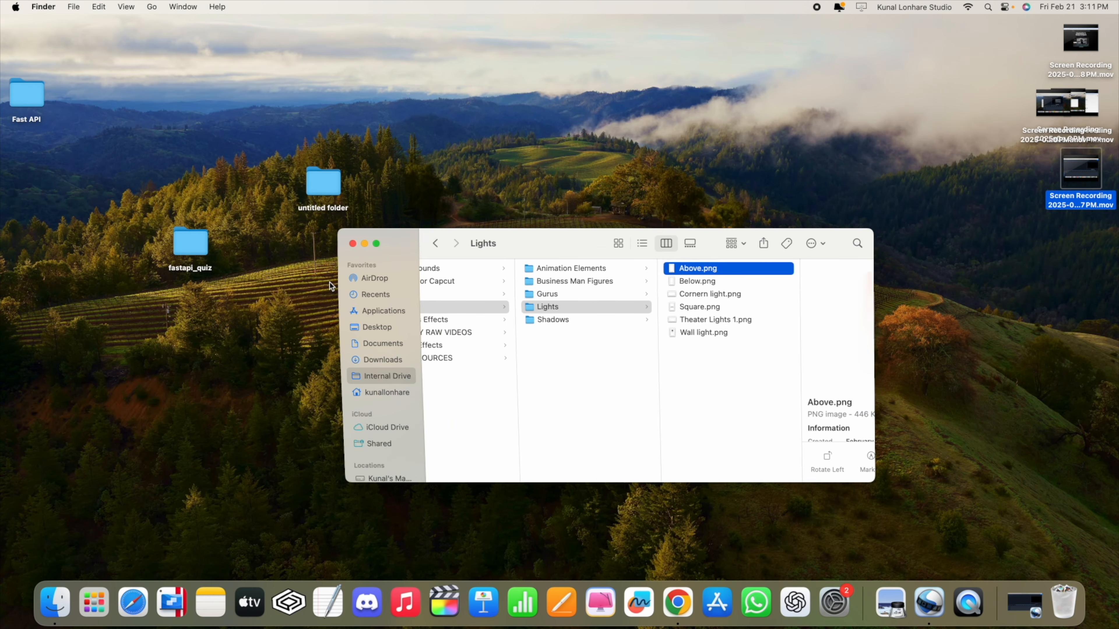
right_click(381, 358)
left_click(390, 363)
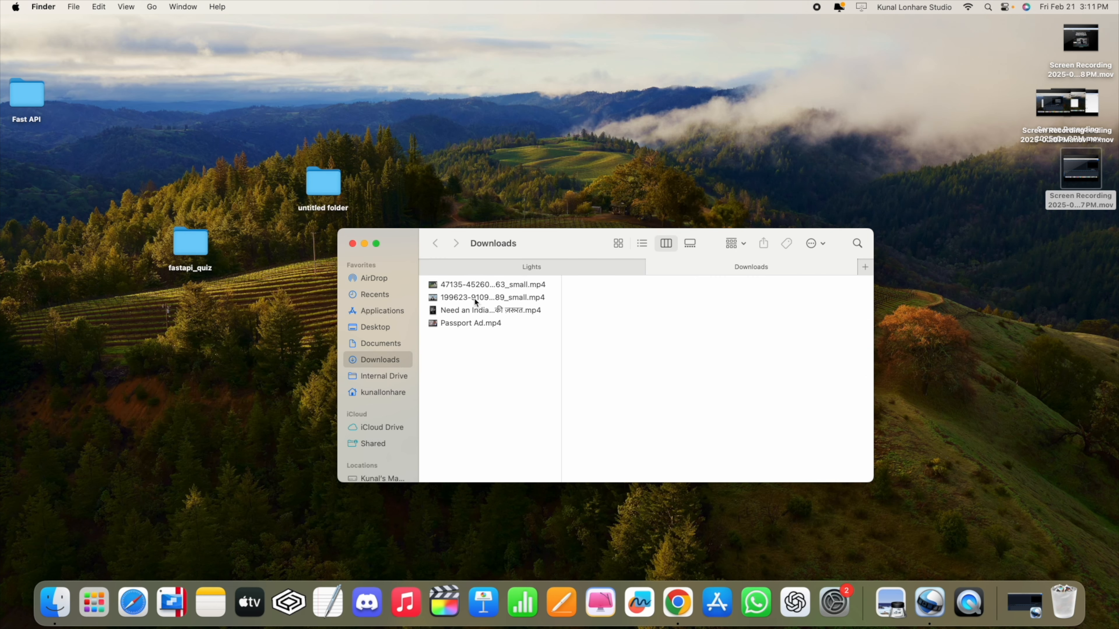
left_click(475, 298)
left_click(465, 287)
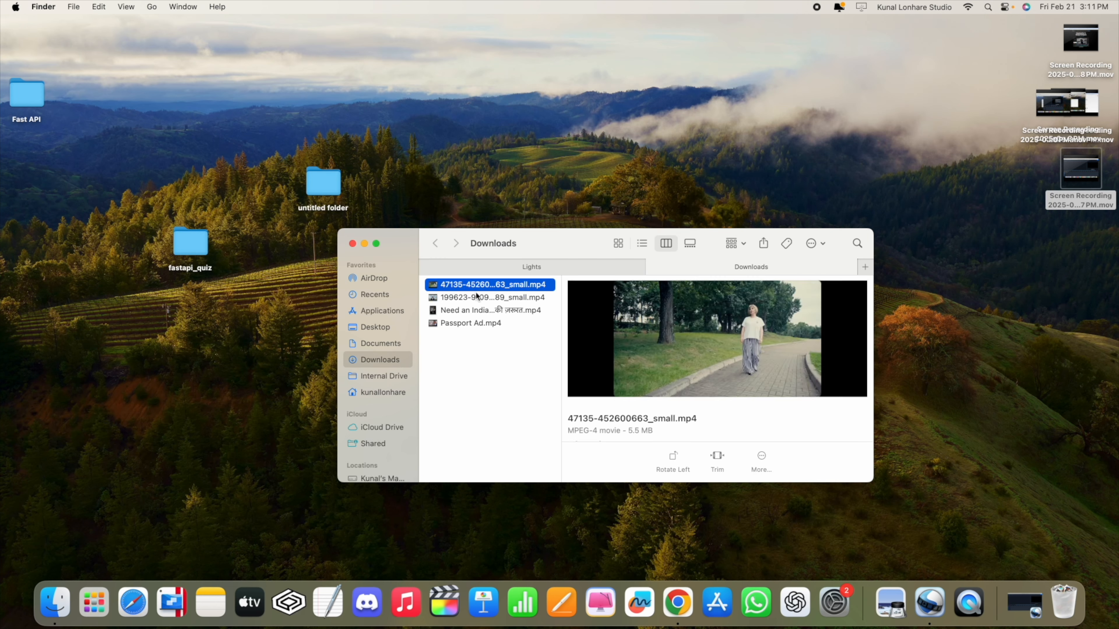
left_click(476, 298)
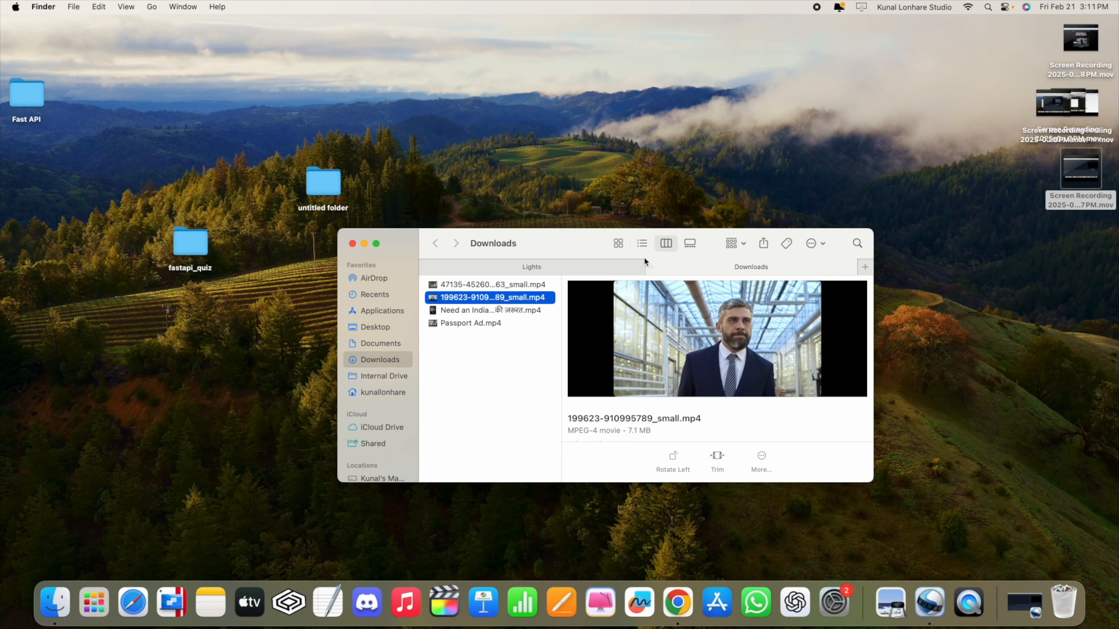
Create a new folder in the editing pack directory that holds Backgrounds, Icons and Images
left_click(534, 265)
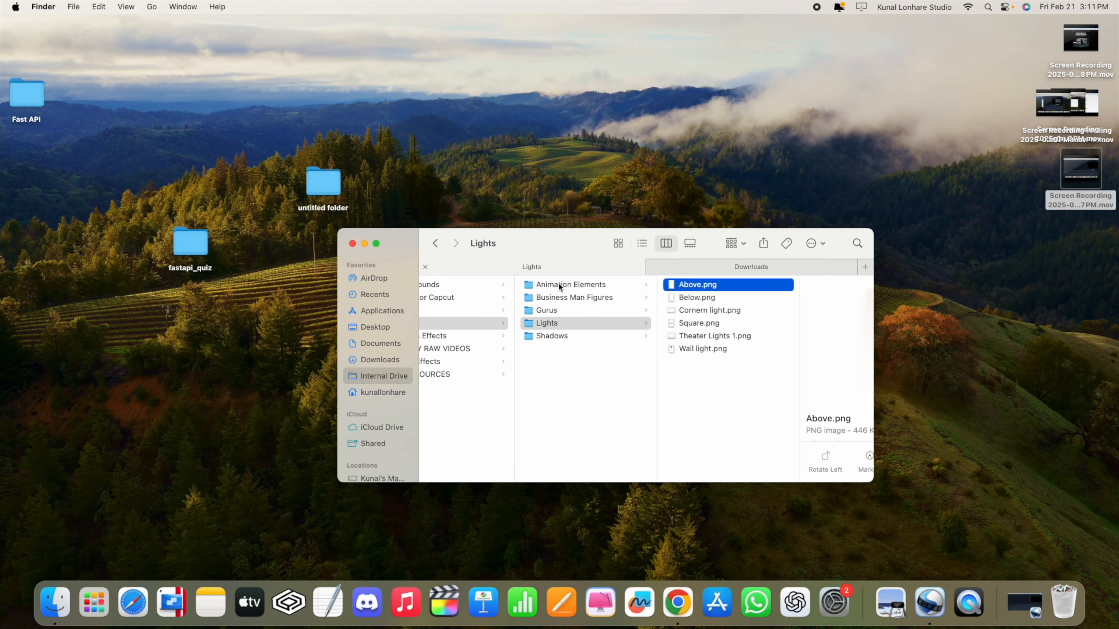
scroll(534, 354, "left", 3)
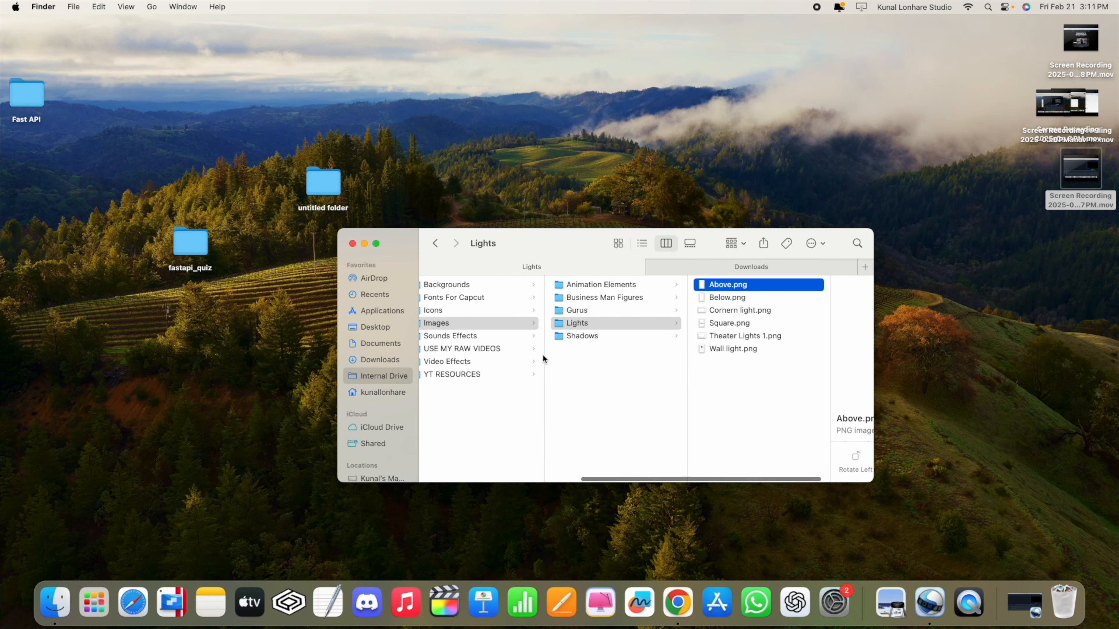
scroll(477, 340, "left", 2)
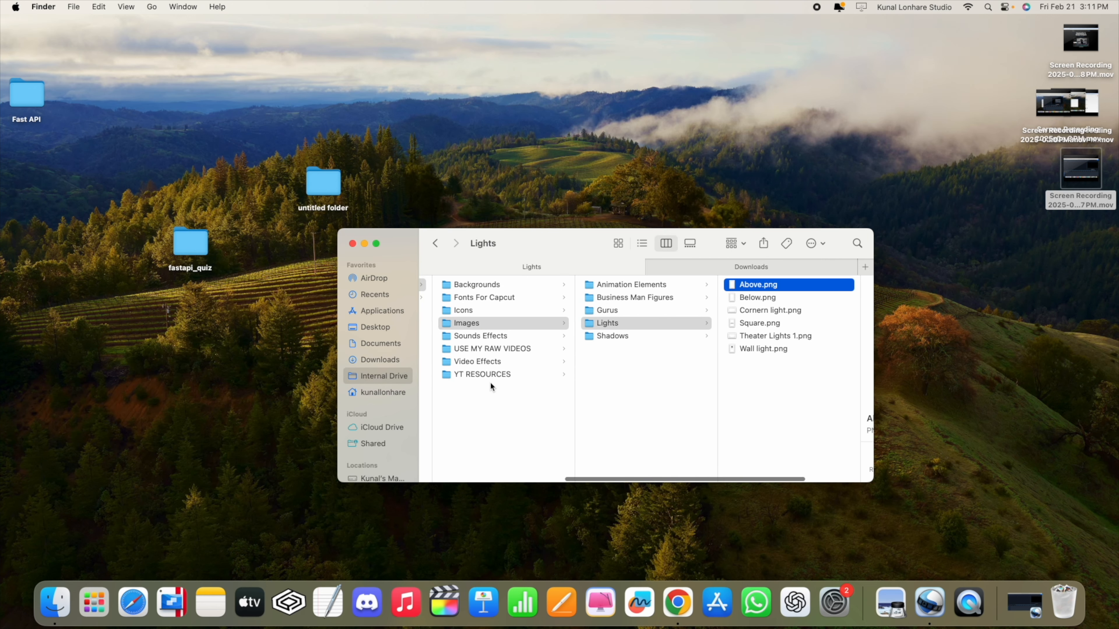
right_click(449, 396)
left_click(463, 401)
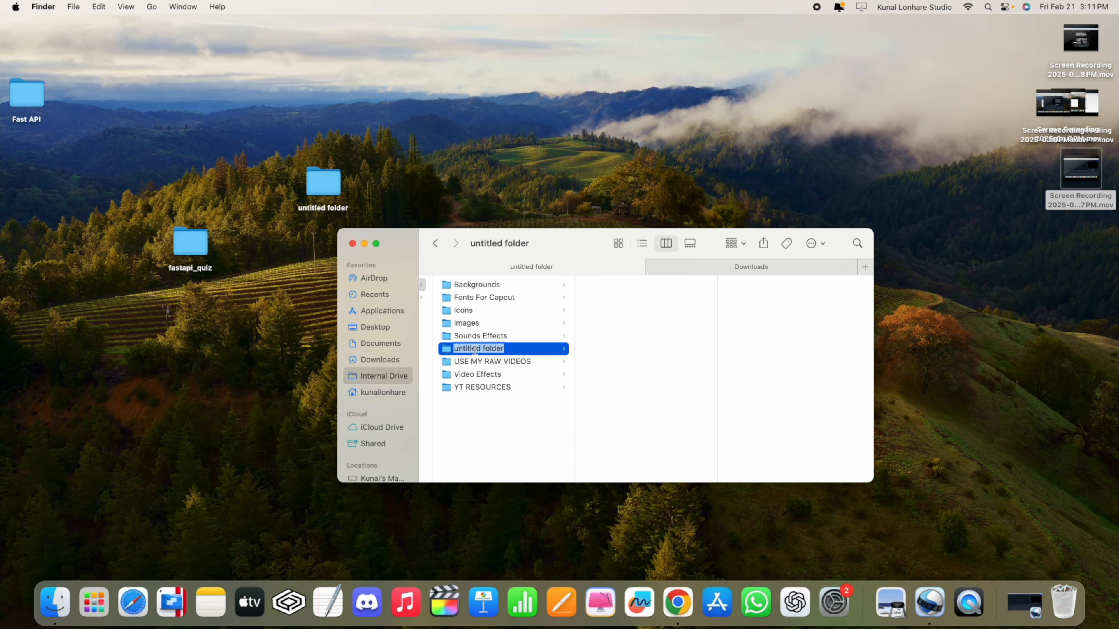
Try to name the new folder Images
type("Images")
key("Return")
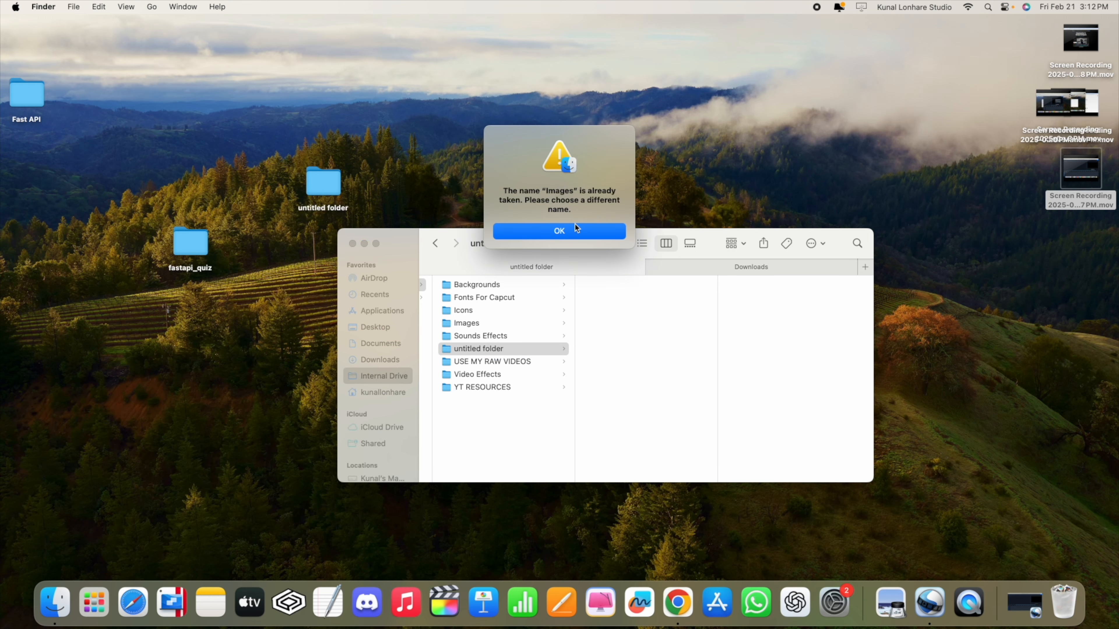
left_click(577, 229)
Rename the untitled folder in the editing pack as Videos
right_click(471, 351)
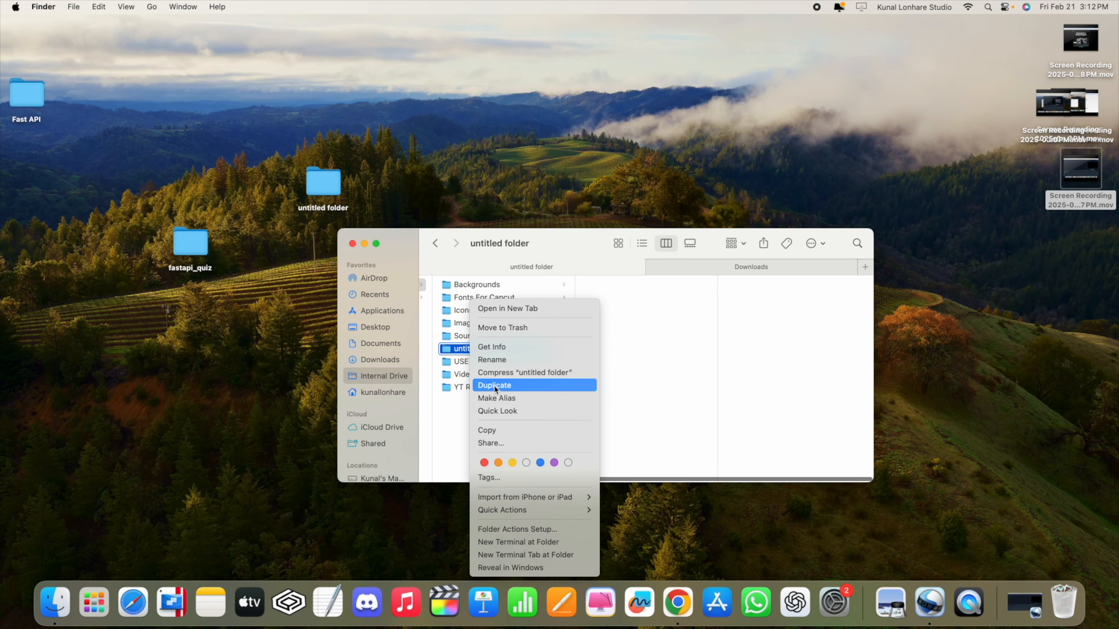
left_click(496, 360)
type("Vid")
key("Return")
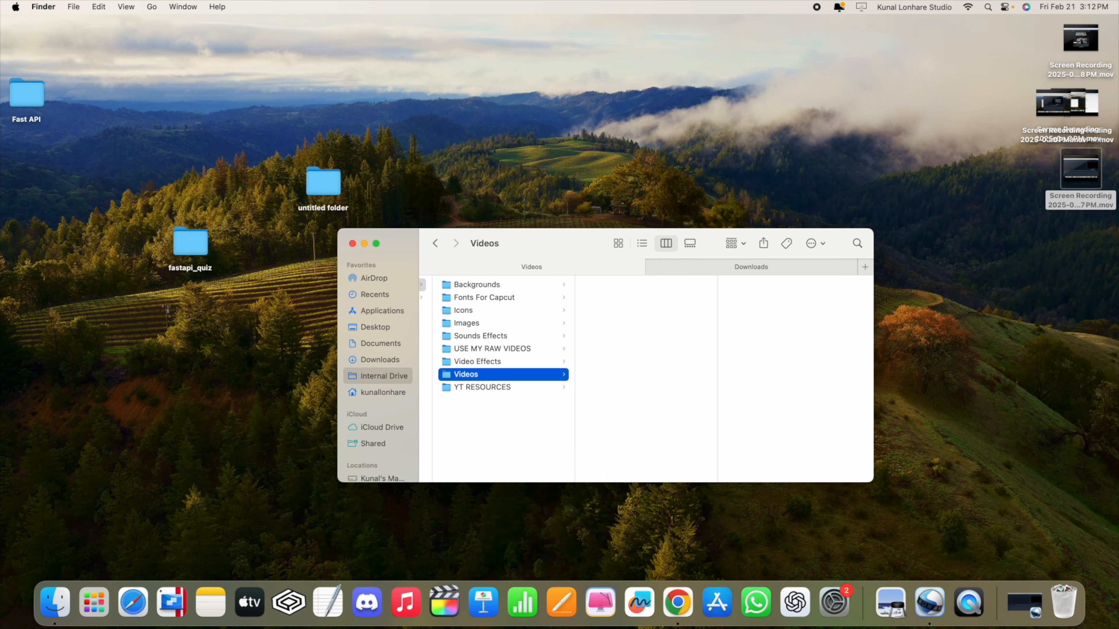
Rename the downloaded clip of the woman walking in the park as one.mp4
left_click(711, 267)
left_click(461, 285)
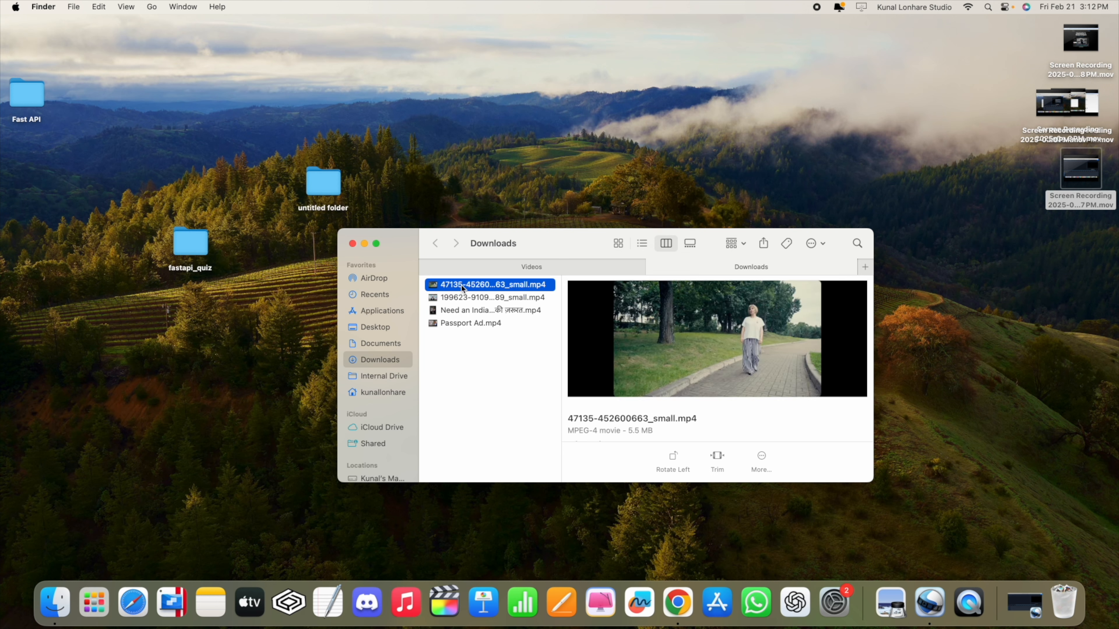
right_click(461, 285)
left_click(490, 354)
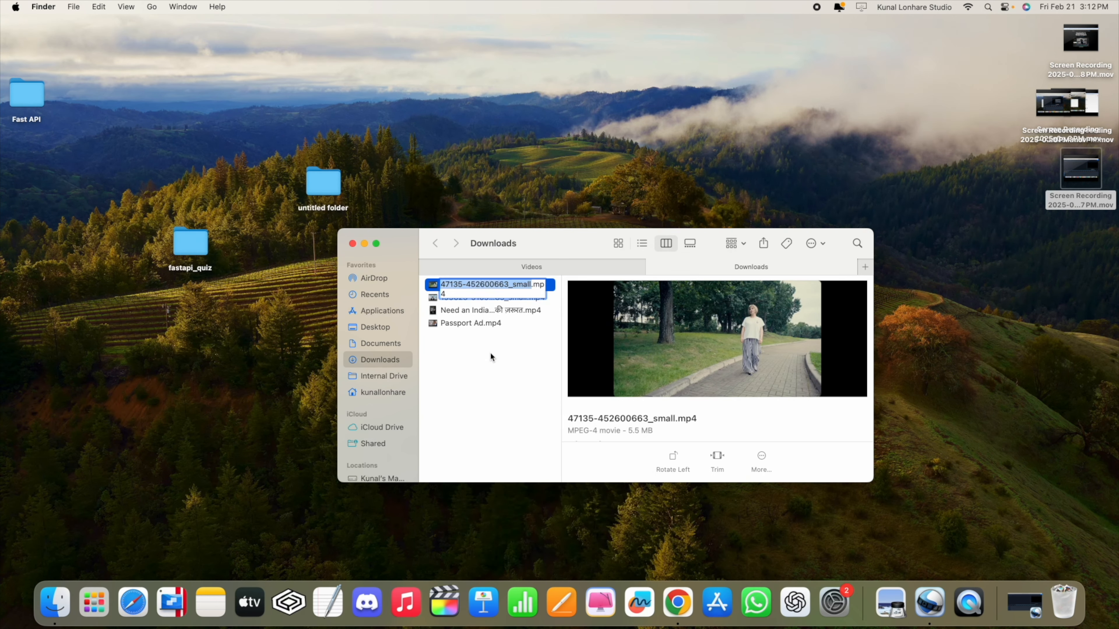
type("one")
key("Return")
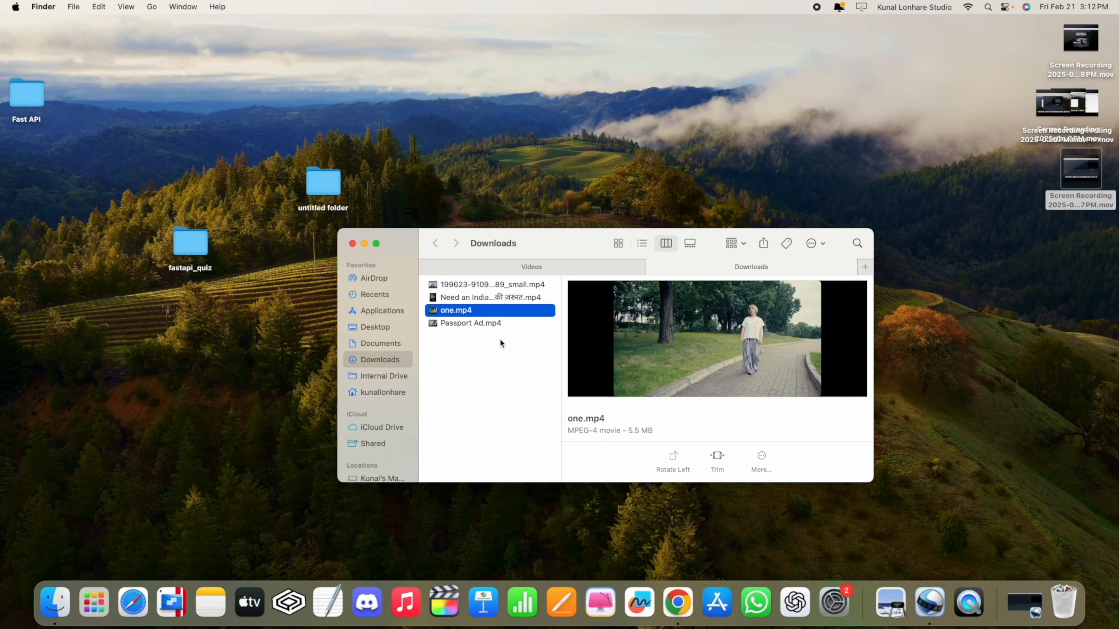
Rename the downloaded clip of the bearded man in a suit as two.mp4
left_click(454, 285)
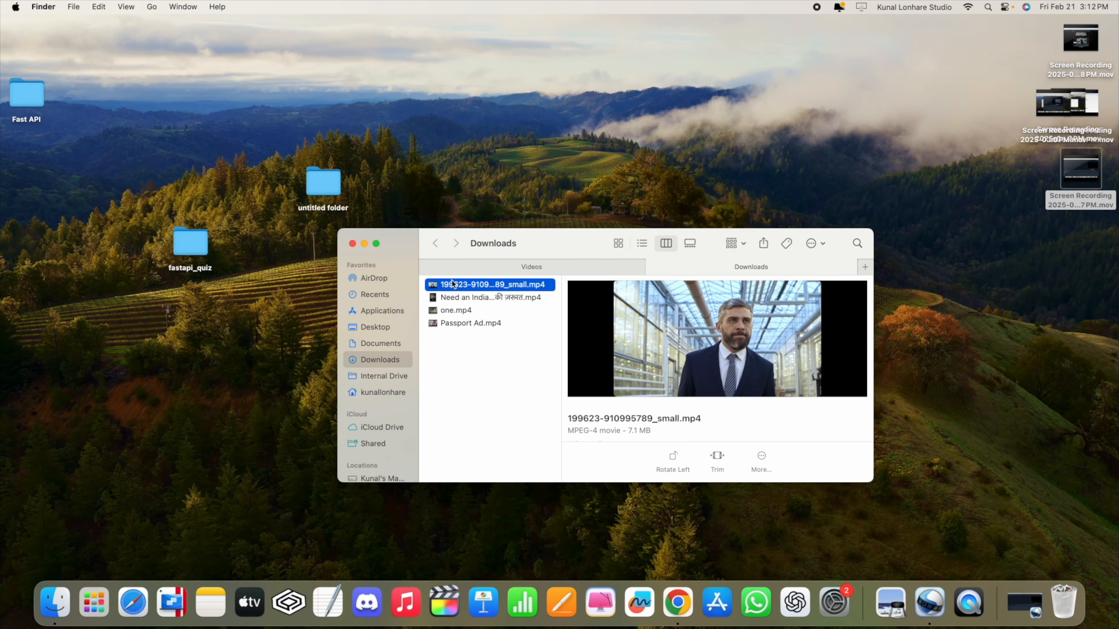
right_click(455, 285)
left_click(482, 347)
type("two")
key("Return")
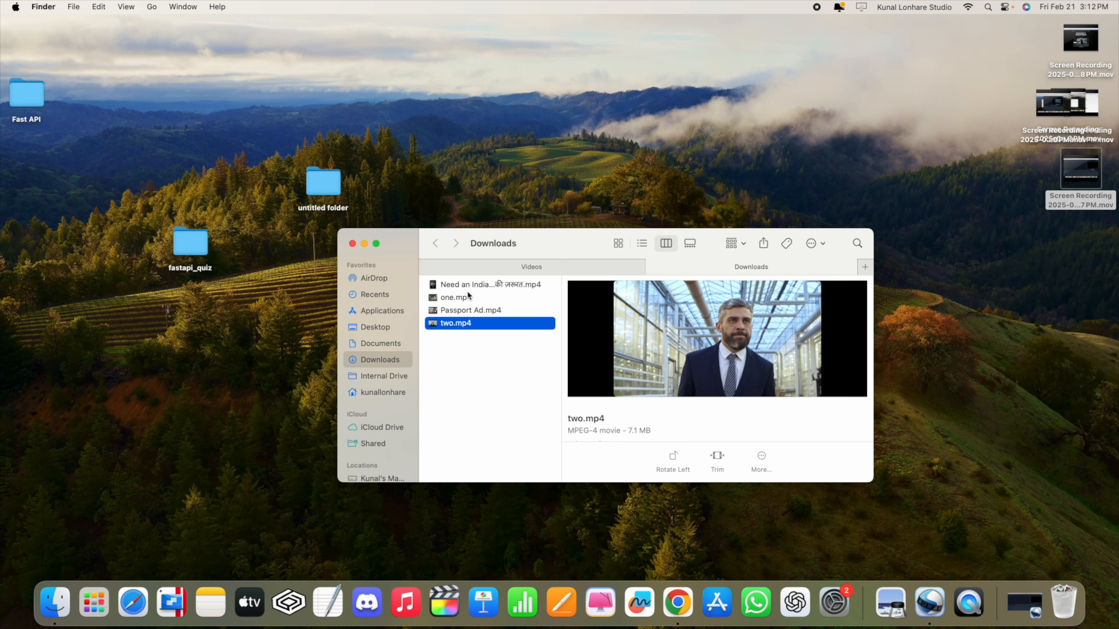
Move one.mp4 and two.mp4 from Downloads into the Videos folder and preview them there
left_click(469, 301)
left_click_drag(470, 302, 490, 264)
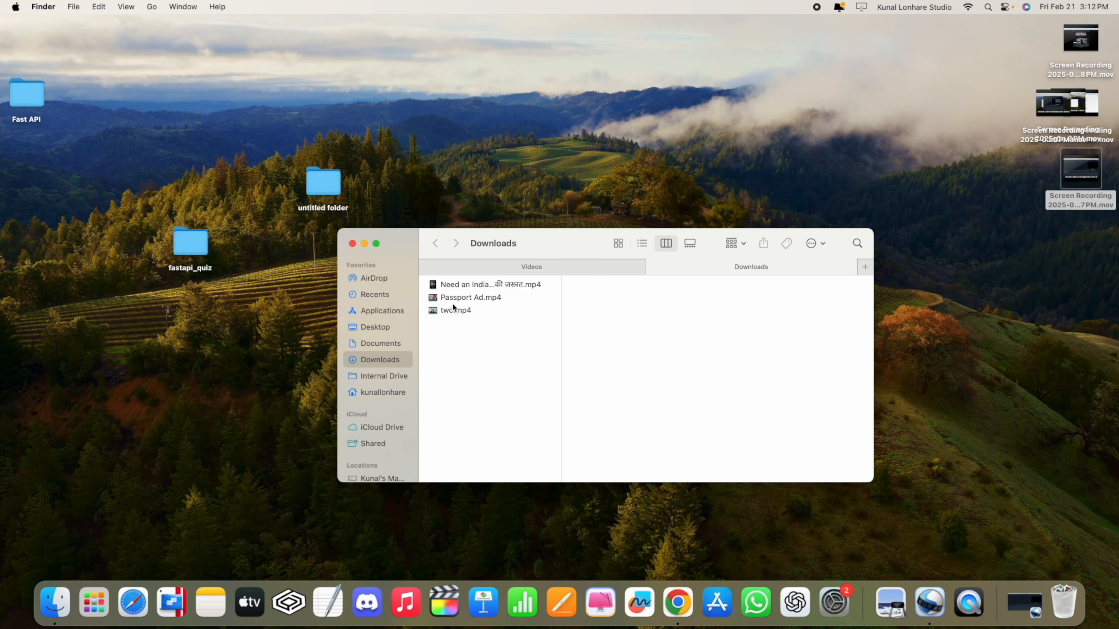
left_click(453, 308)
left_click_drag(454, 308, 484, 266)
left_click(499, 265)
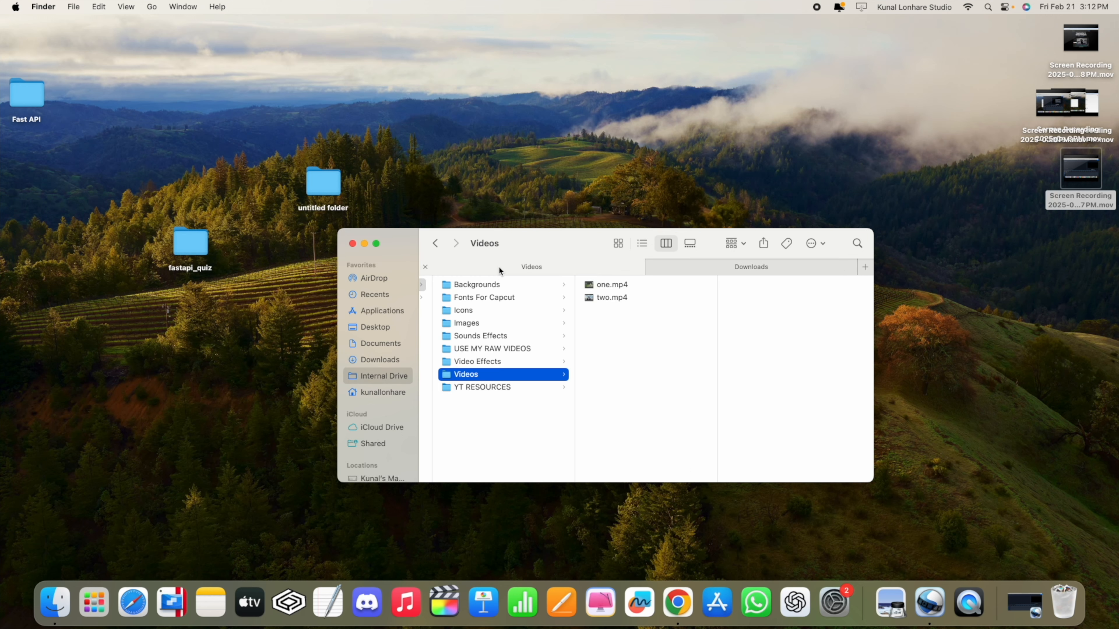
left_click(609, 295)
left_click(597, 286)
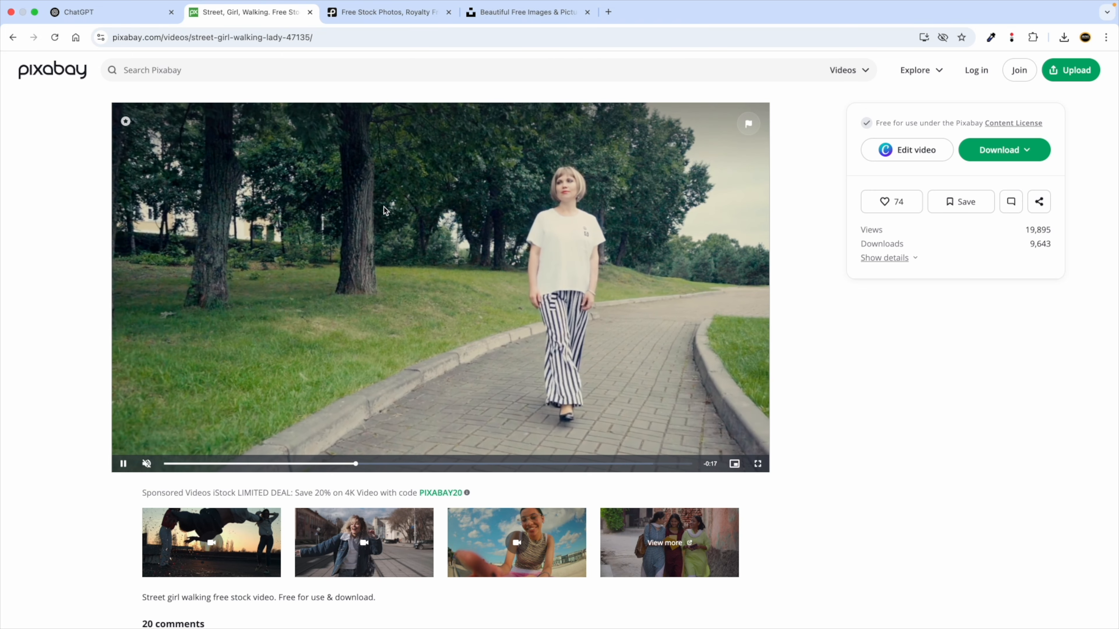
Switch to Chrome, view the Pexels and Unsplash pages, dismiss the Google sign-in prompt, and return to Pixabay
left_click(378, 17)
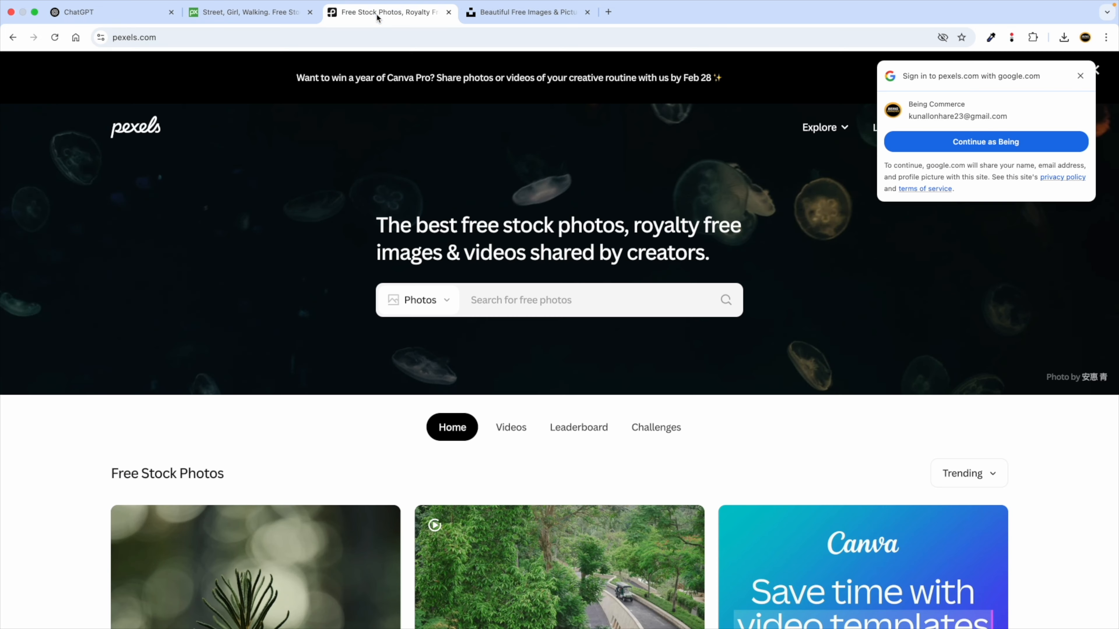
left_click(1080, 76)
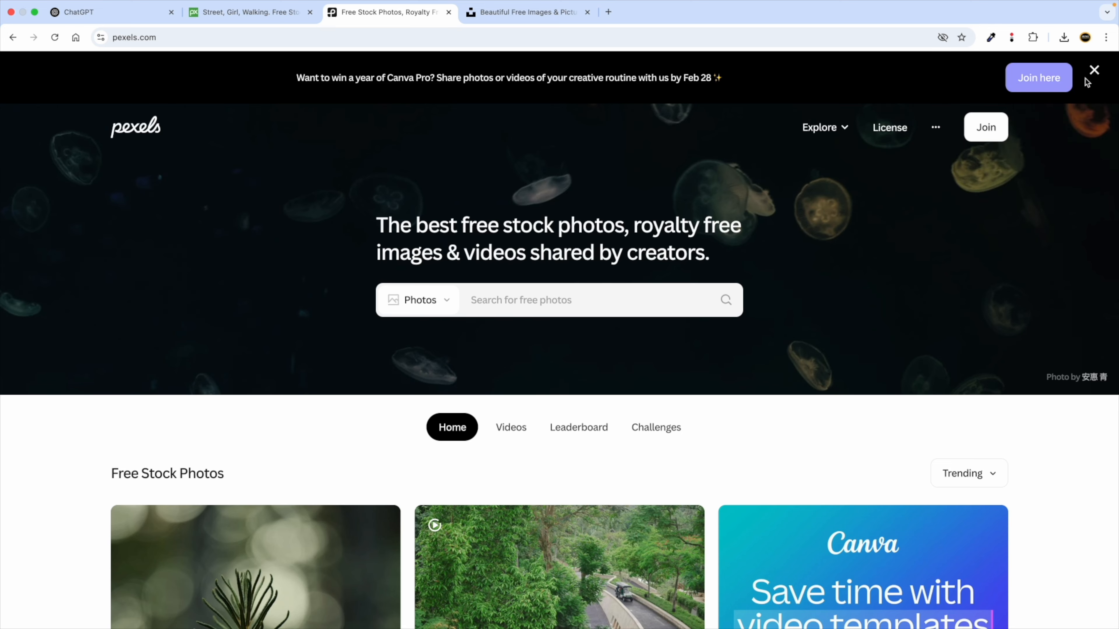
left_click(525, 12)
left_click(253, 20)
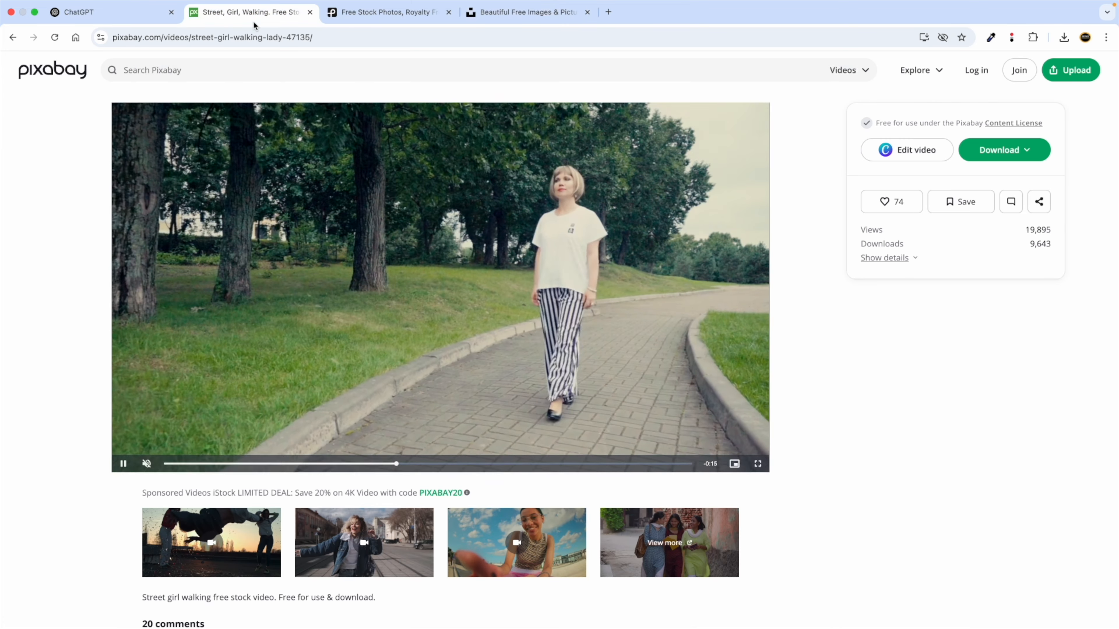
Switch to Finder, look through the pack's Images and Backgrounds folders, and restore the minimized OpenShot window
key("ctrl+Left")
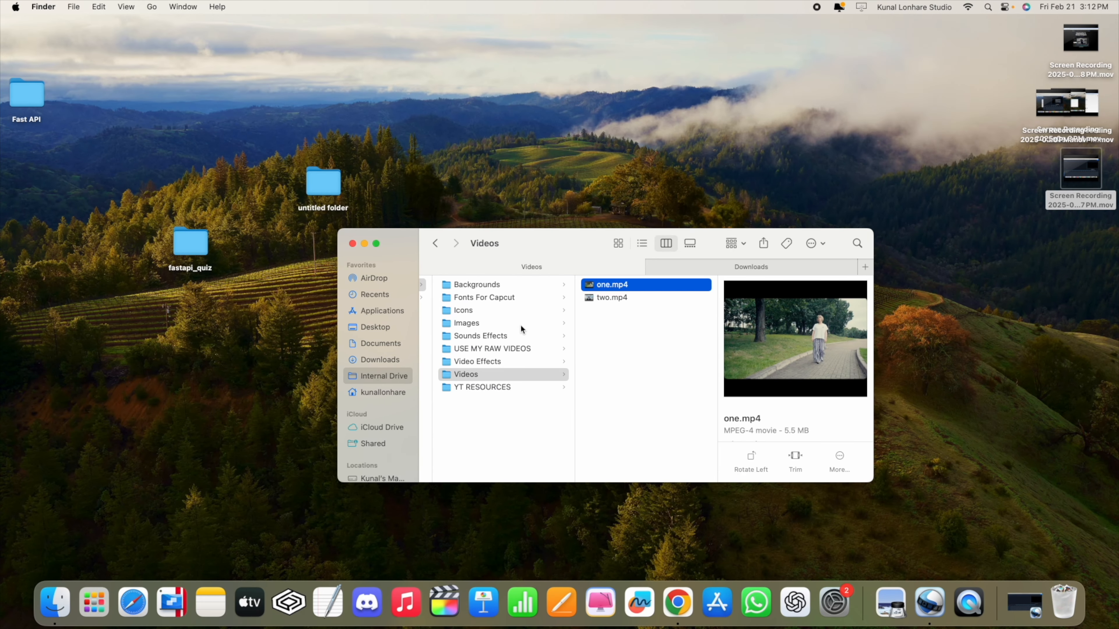
left_click(513, 349)
left_click(522, 319)
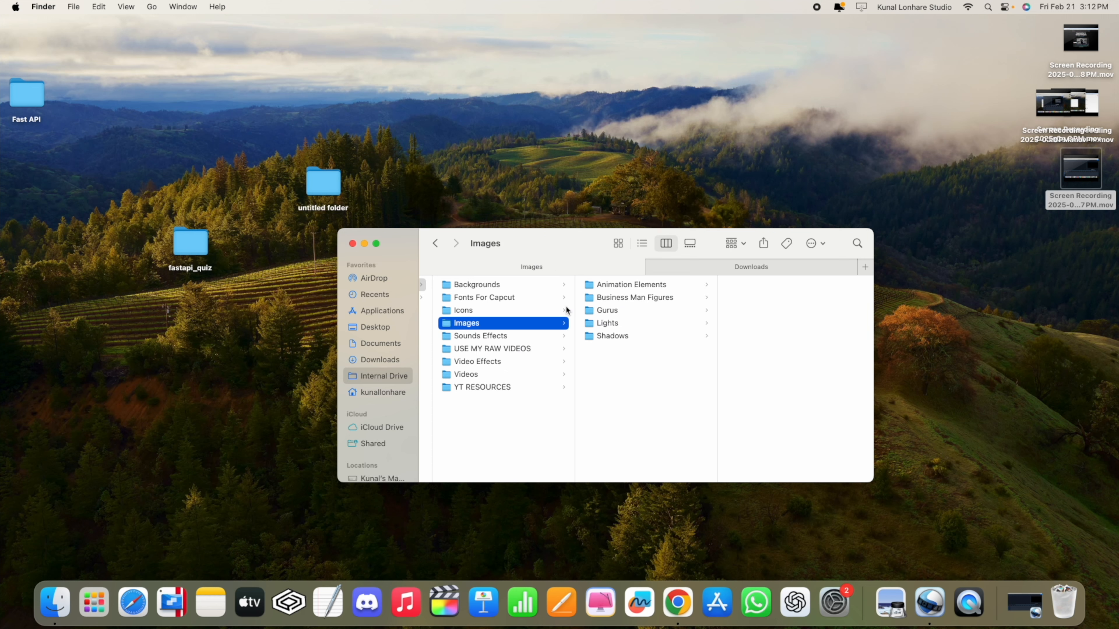
left_click(501, 285)
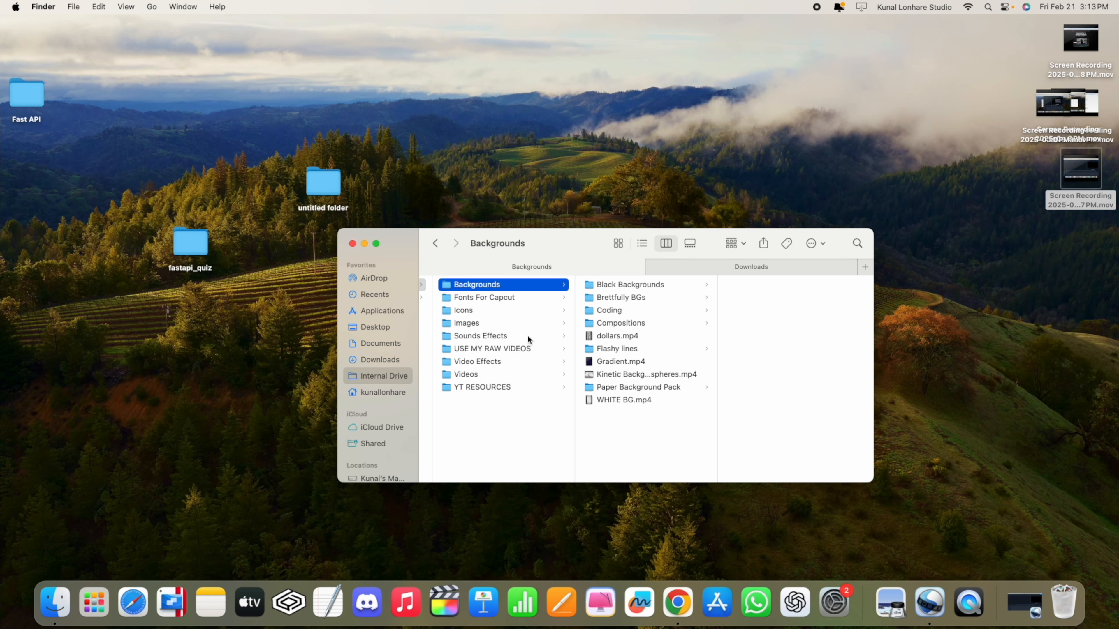
left_click(1027, 603)
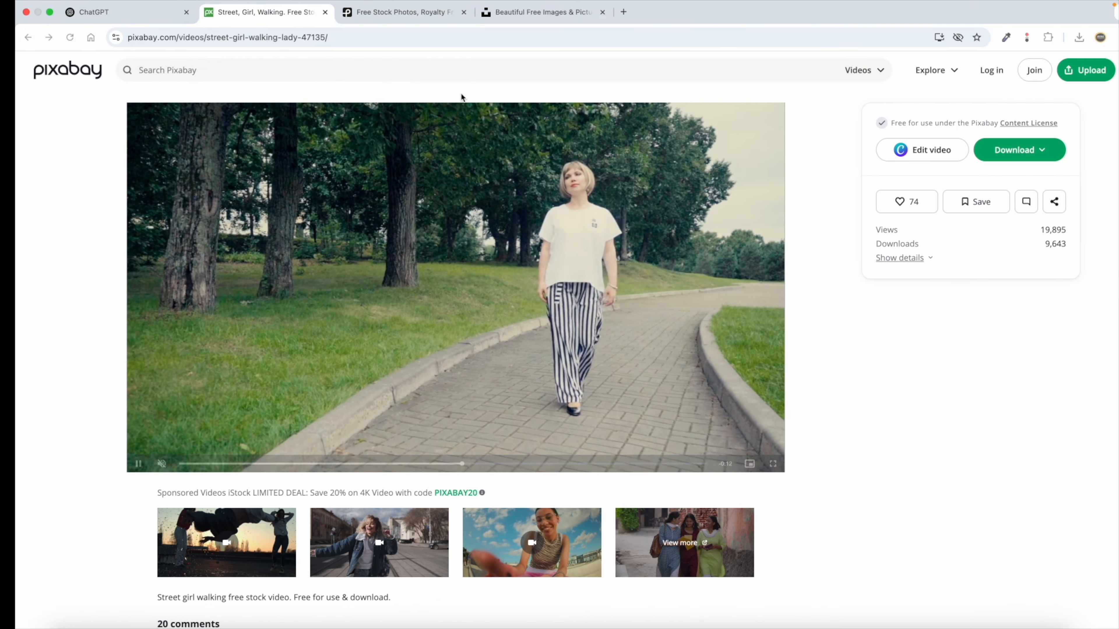
Switch to Chrome and search Pixabay's videos for "car"
left_click(183, 65)
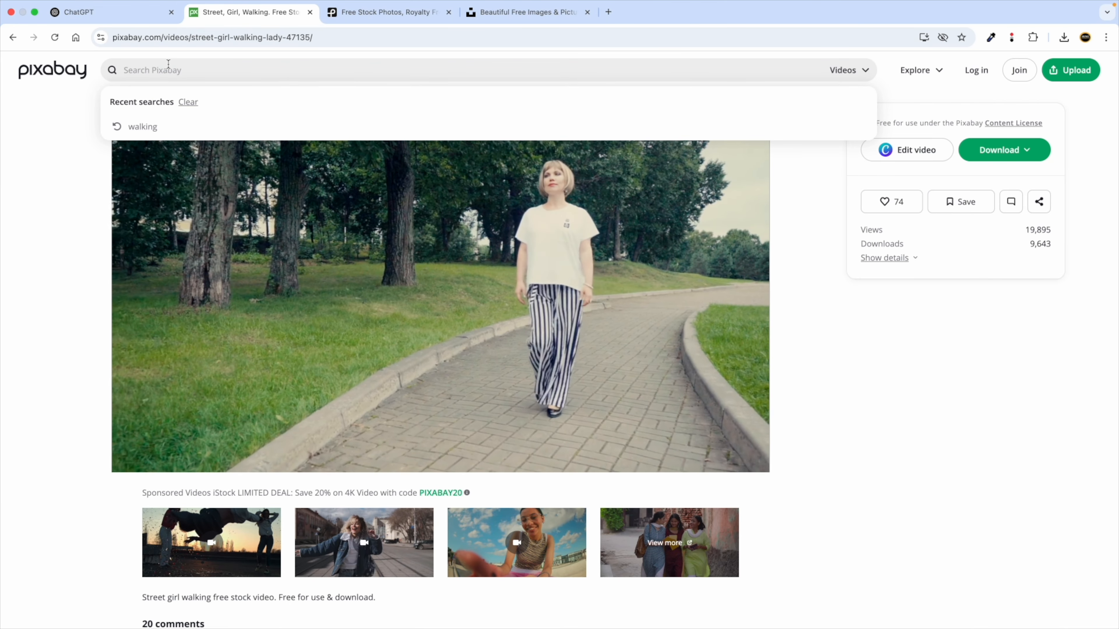
type("car")
key("Return")
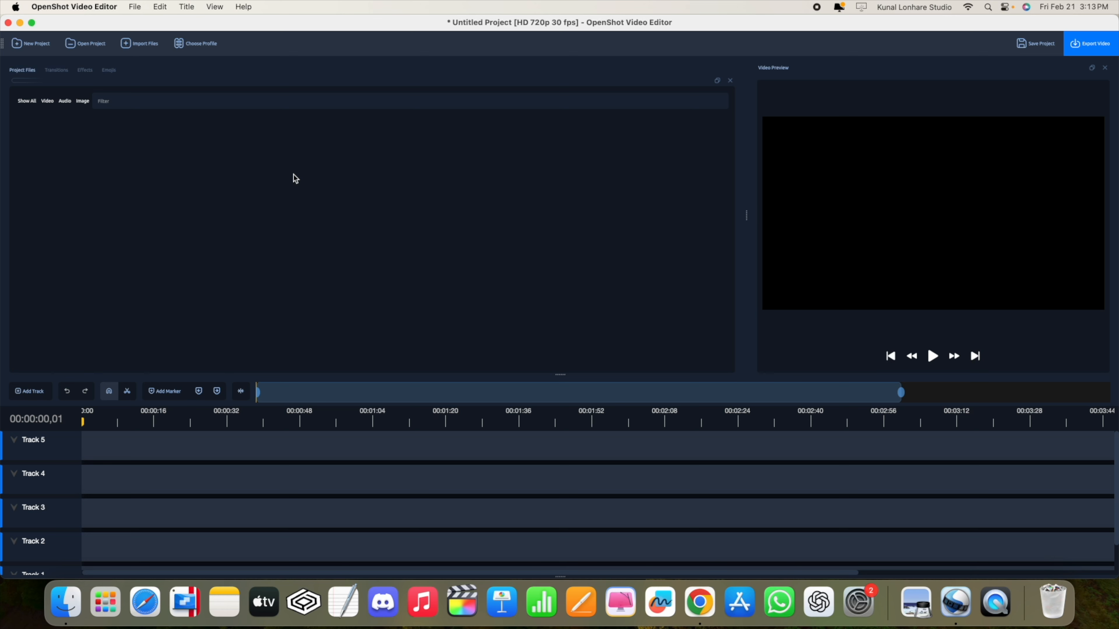
Switch to OpenShot, start importing files, open Internal Drive's Video Editing folder, and allow access to the removable volume and Documents folder
left_click(141, 47)
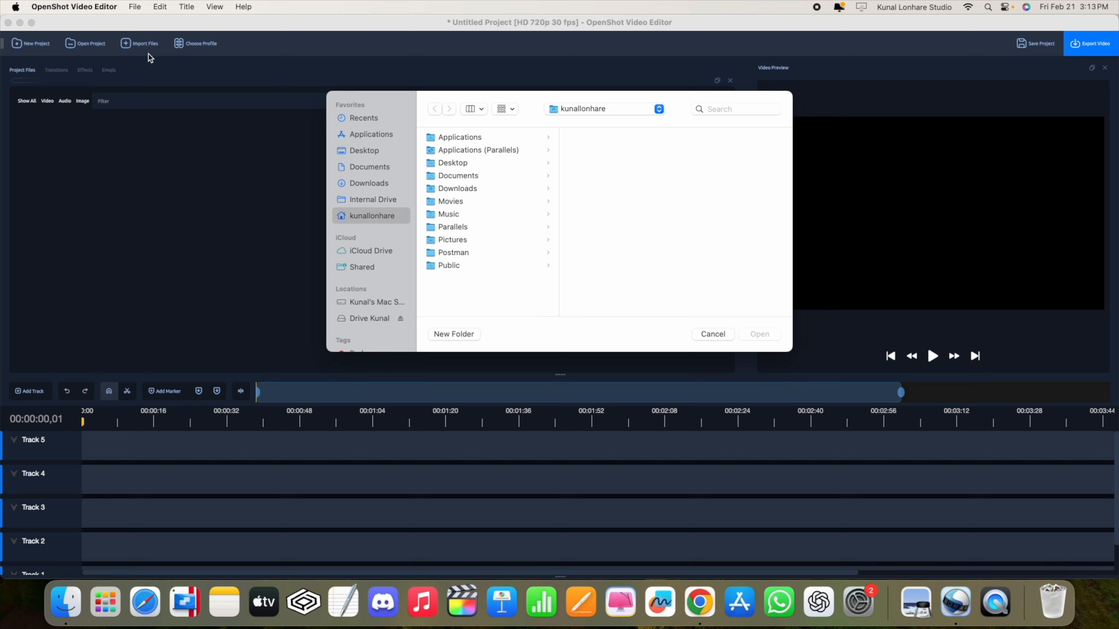
left_click(370, 316)
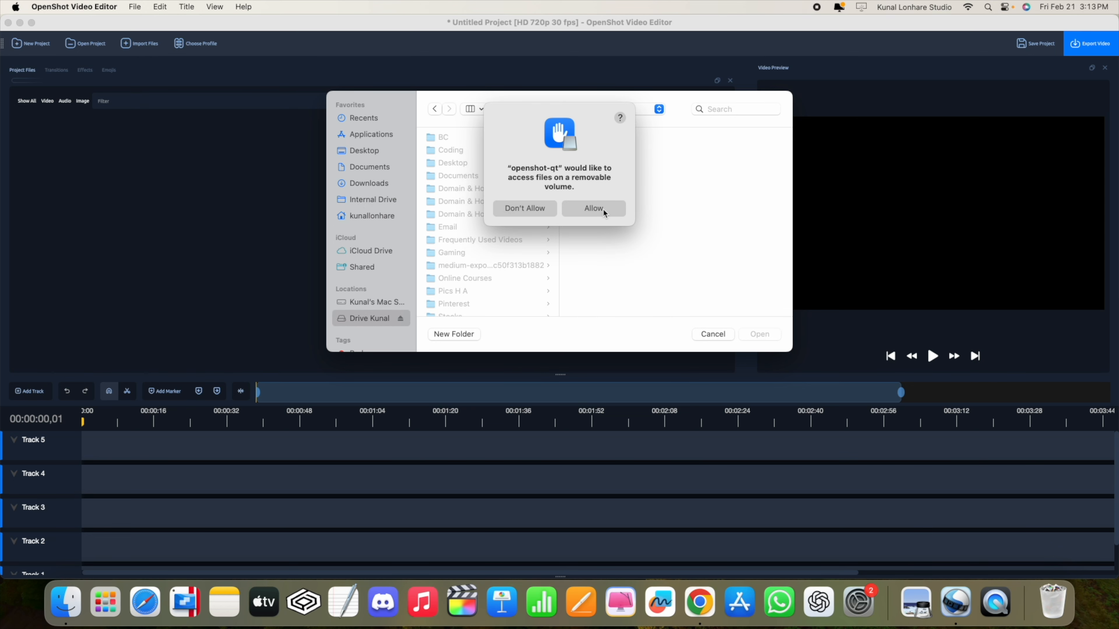
left_click(602, 208)
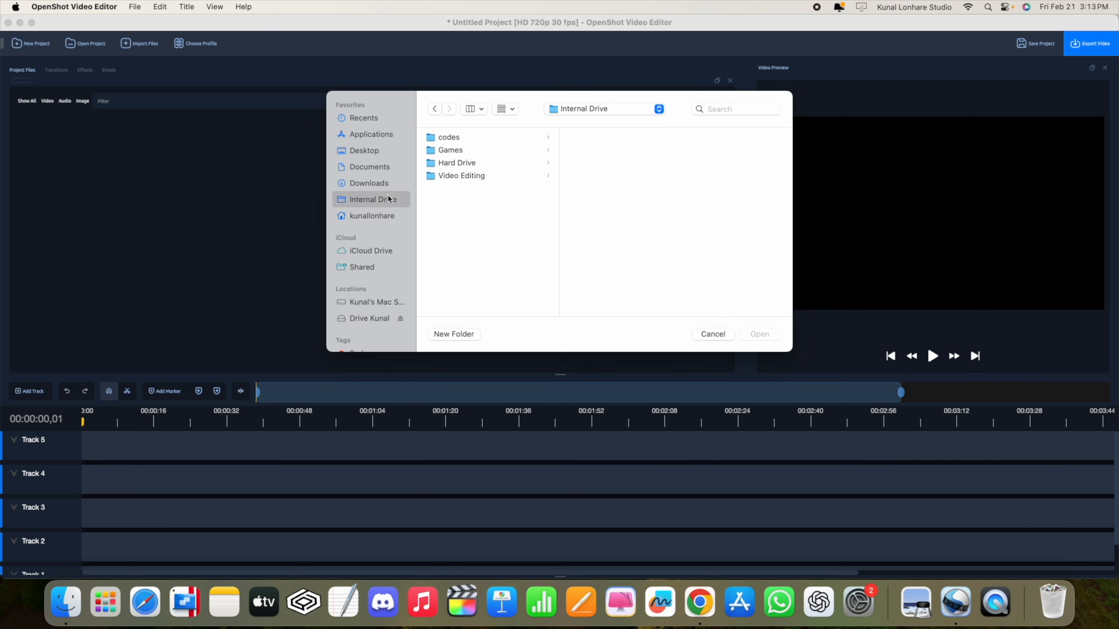
left_click(506, 172)
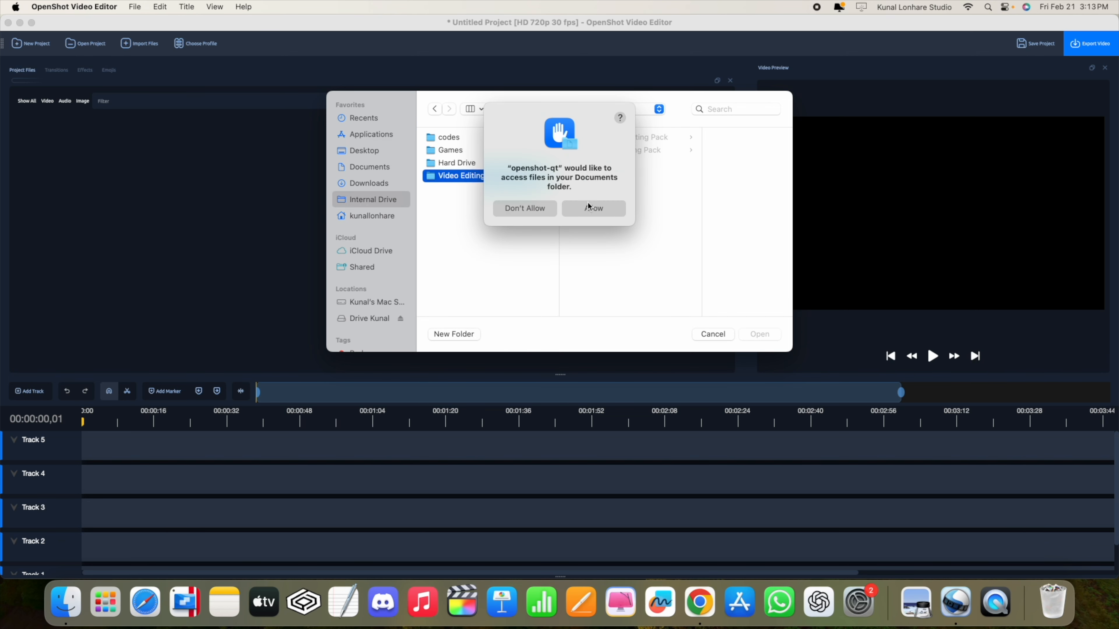
left_click(590, 206)
Import one.mp4 from the Videos folder of the Basic Video Editing Pack into the project files
left_click(618, 139)
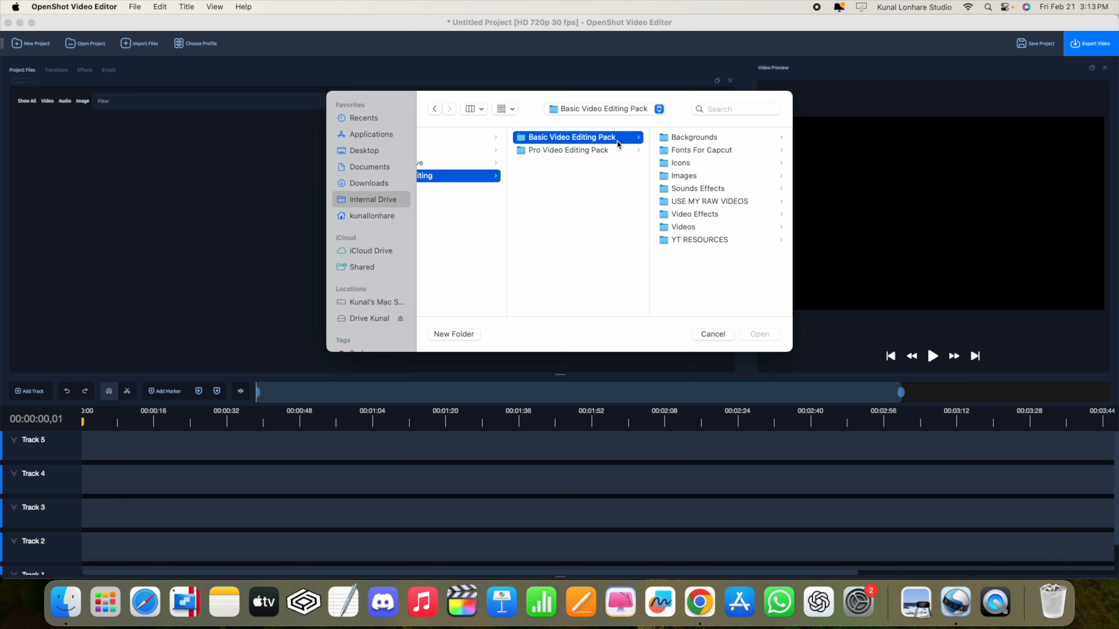
left_click(689, 226)
left_click_drag(673, 176, 672, 139)
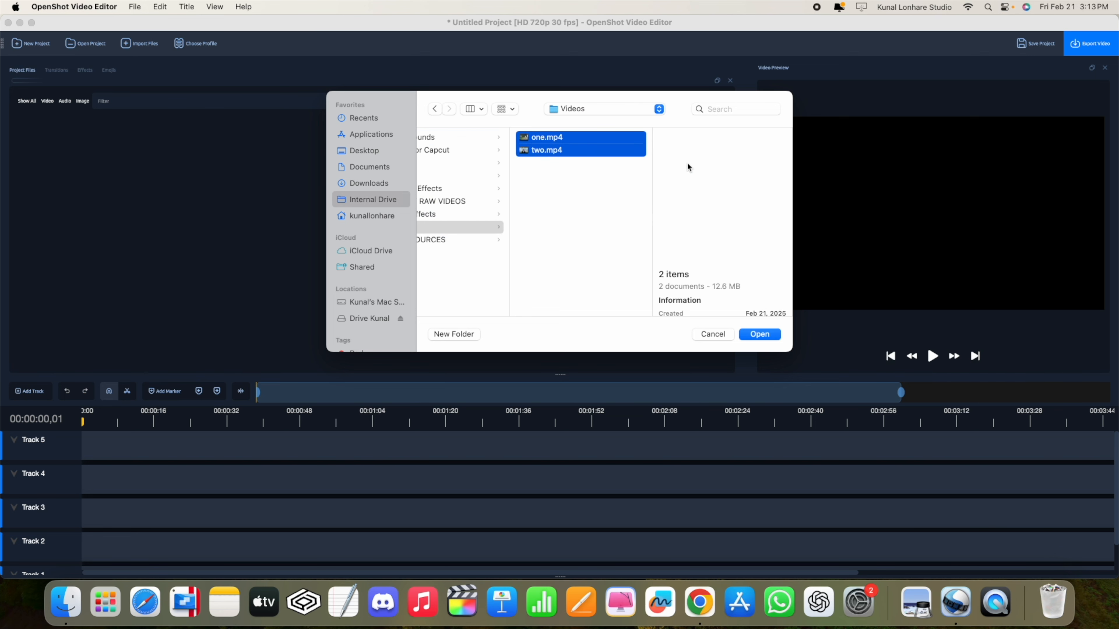
left_click(572, 169)
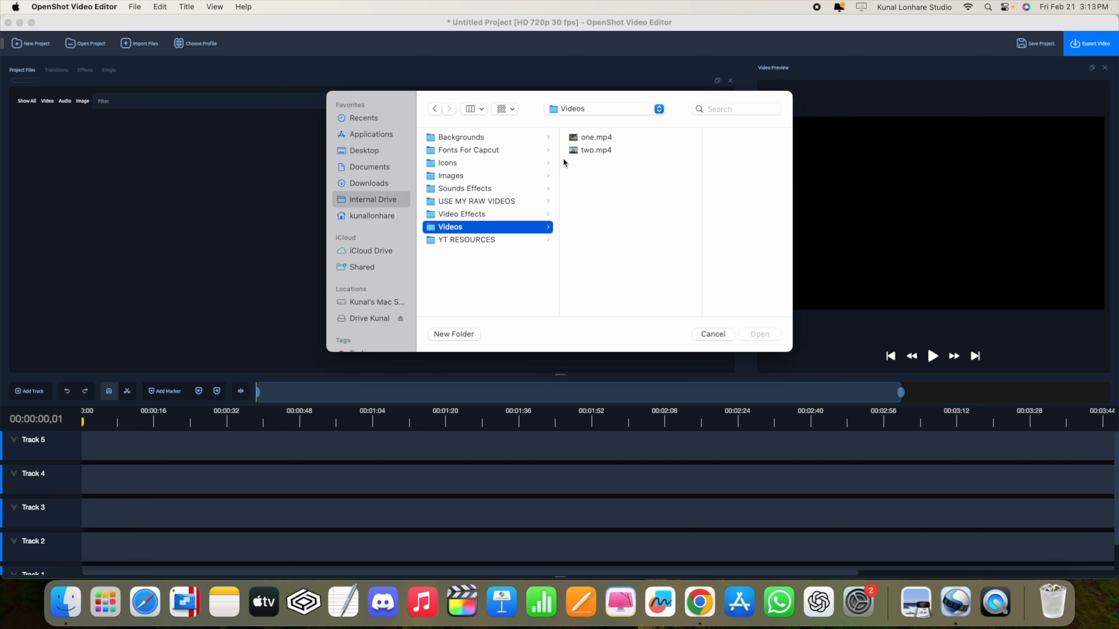
left_click(597, 137)
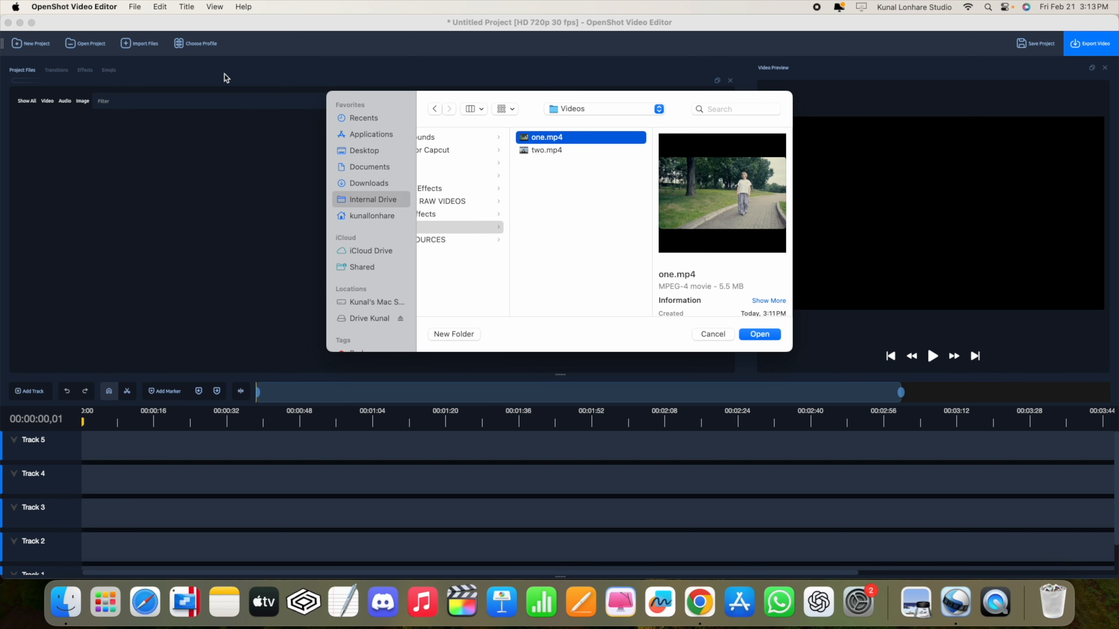
left_click(766, 336)
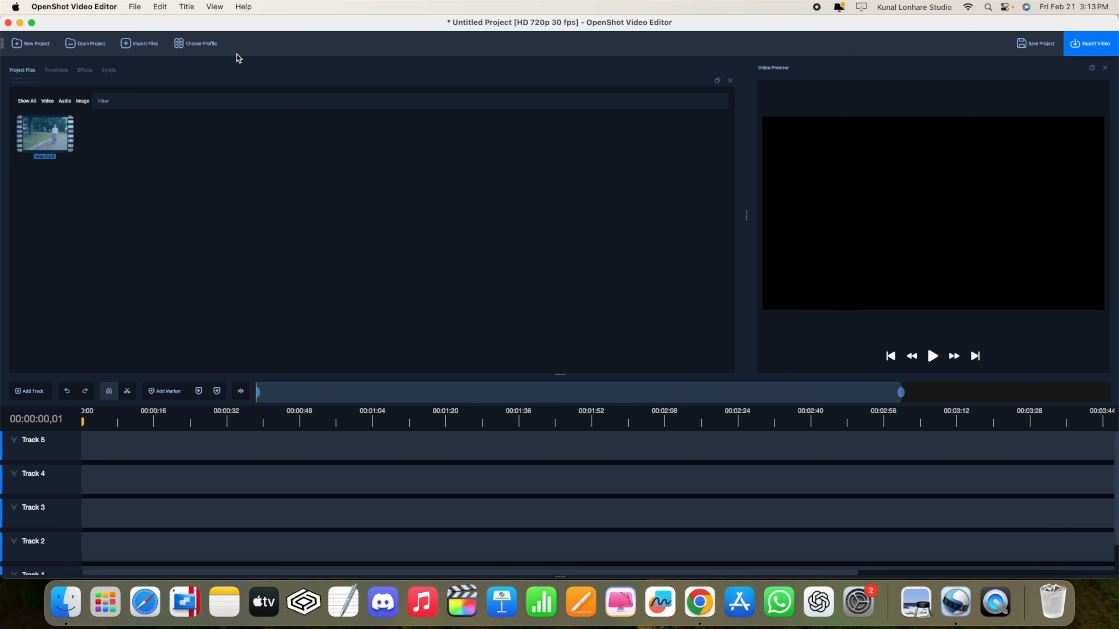
Import two.mp4 from the pack's Videos folder in Finder into the OpenShot project files, then restore the editor window's position
left_click_drag(231, 23, 641, 5)
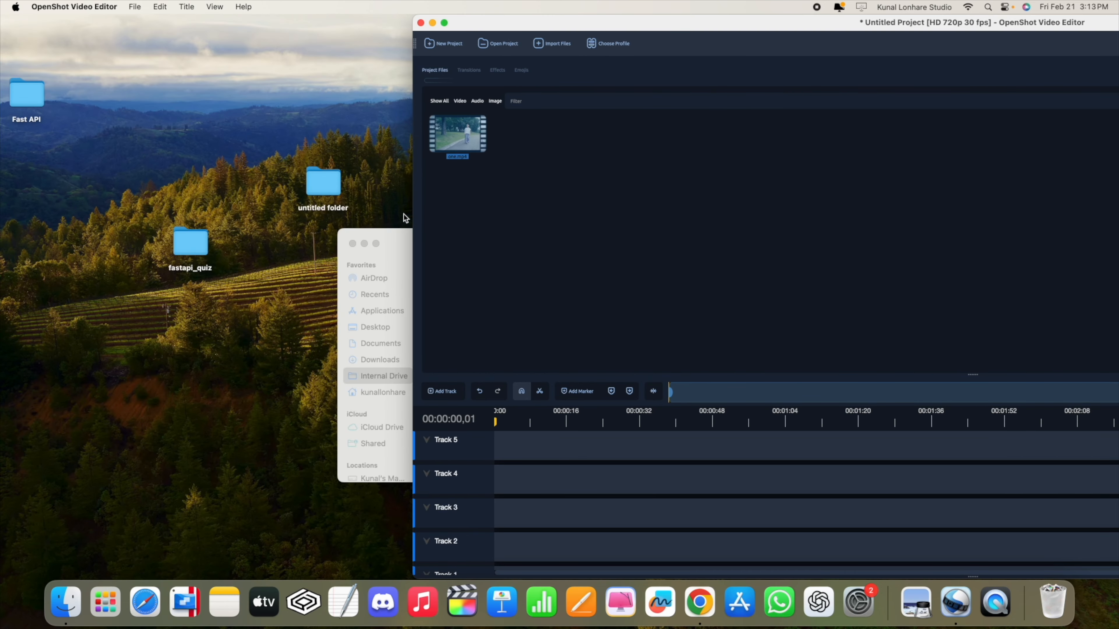
left_click_drag(393, 235, 86, 238)
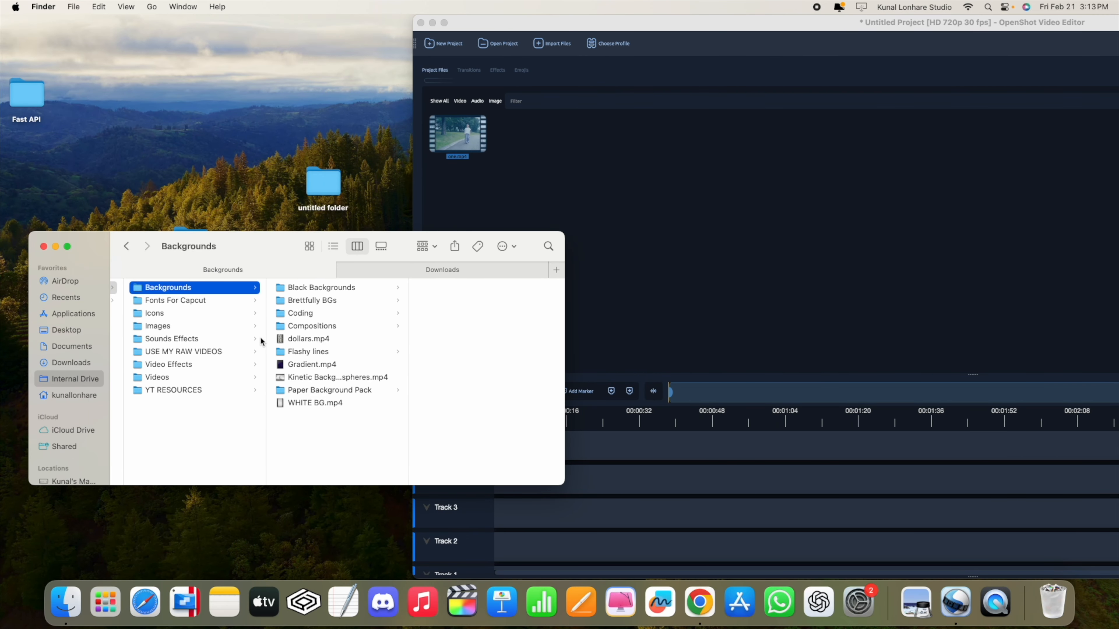
left_click(165, 377)
left_click(303, 305)
left_click_drag(294, 301, 591, 200)
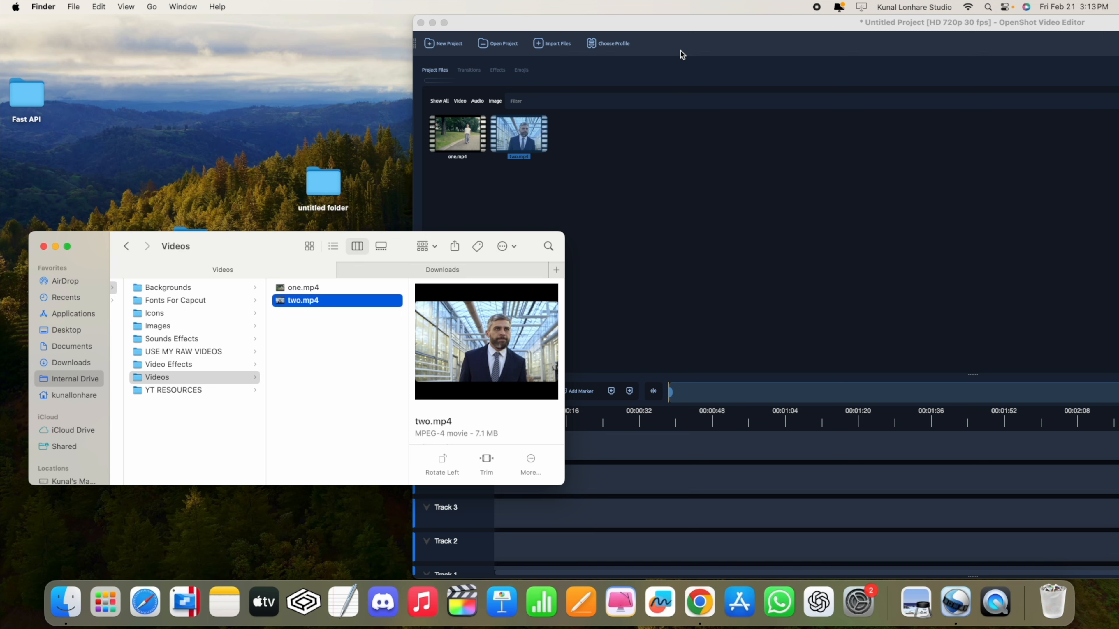
left_click_drag(677, 29, 245, 19)
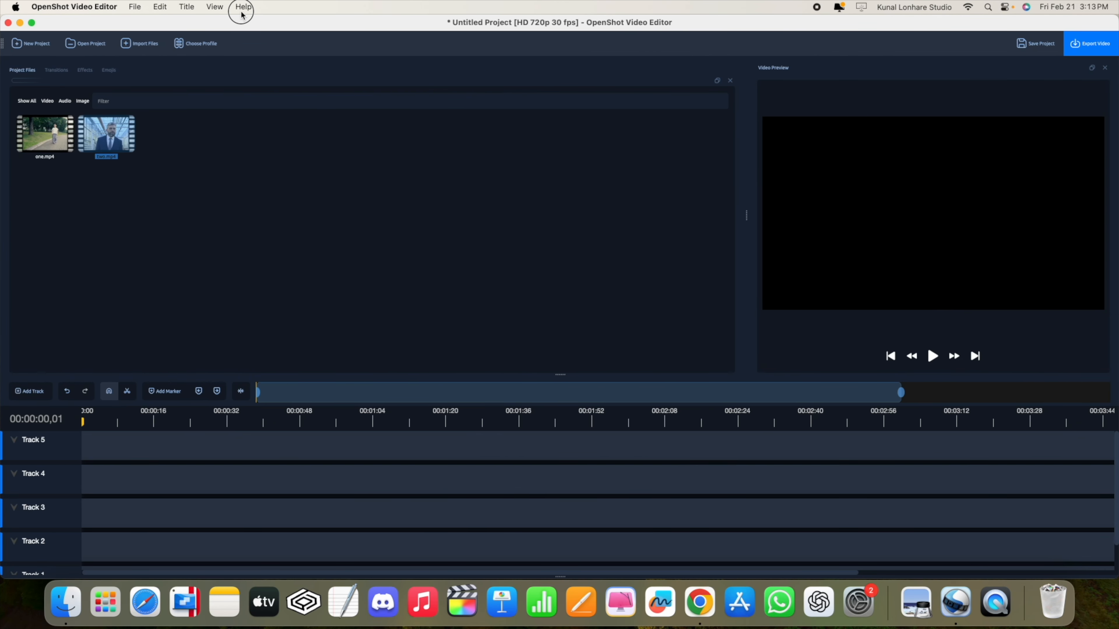
left_click(197, 191)
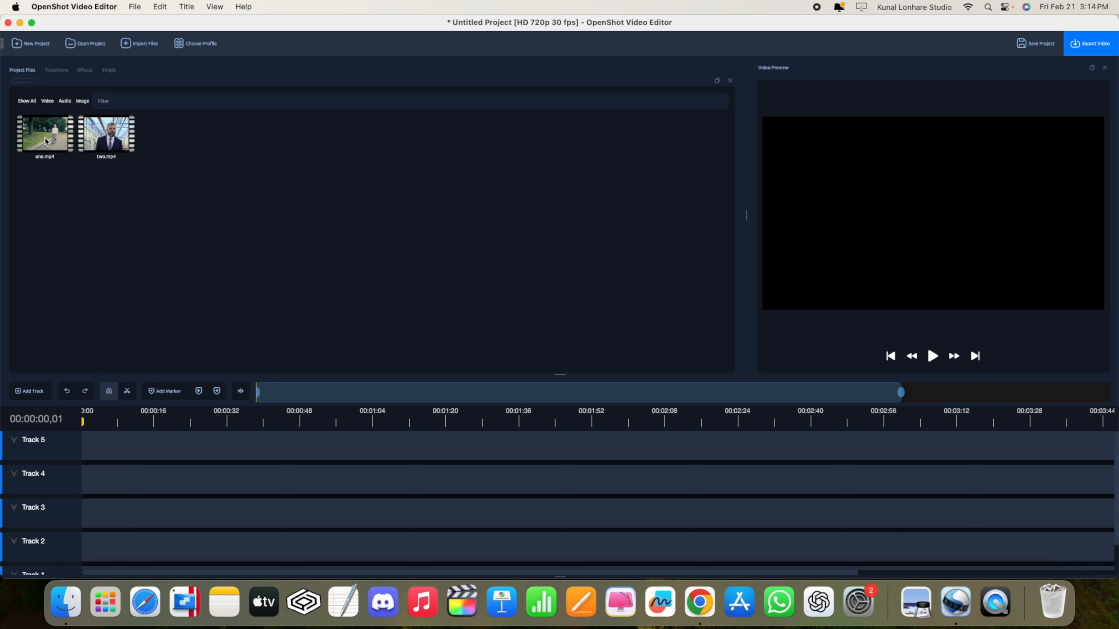
Place one.mp4 on Track 4 and move it toward the start of the timeline
left_click_drag(44, 139, 210, 452)
scroll(356, 502, "down", 1)
scroll(229, 502, "up", 1)
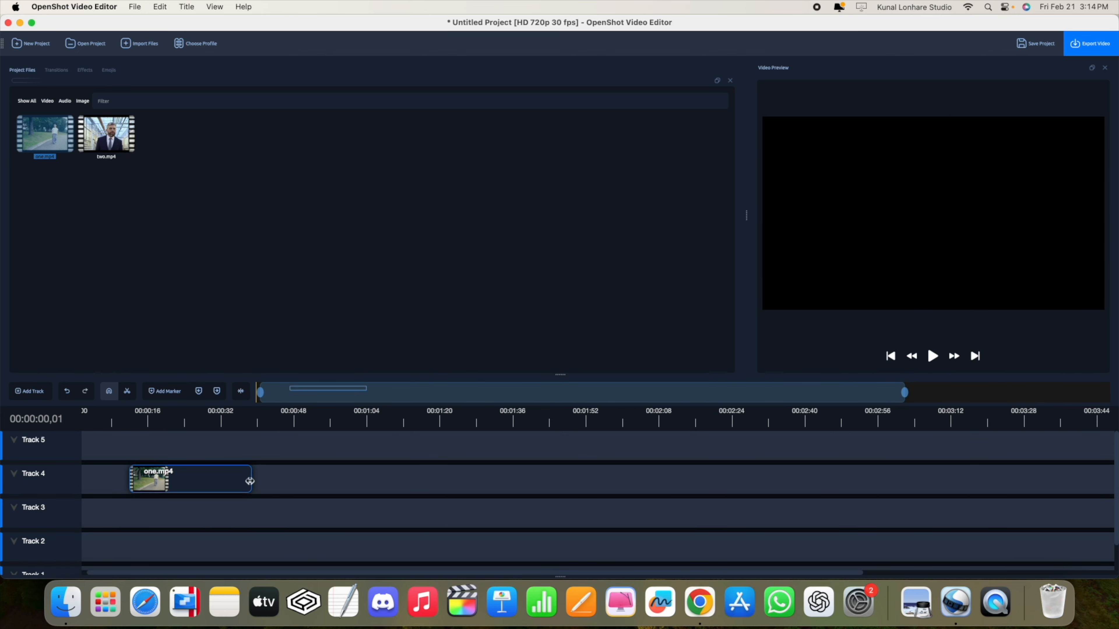
left_click_drag(199, 478, 151, 476)
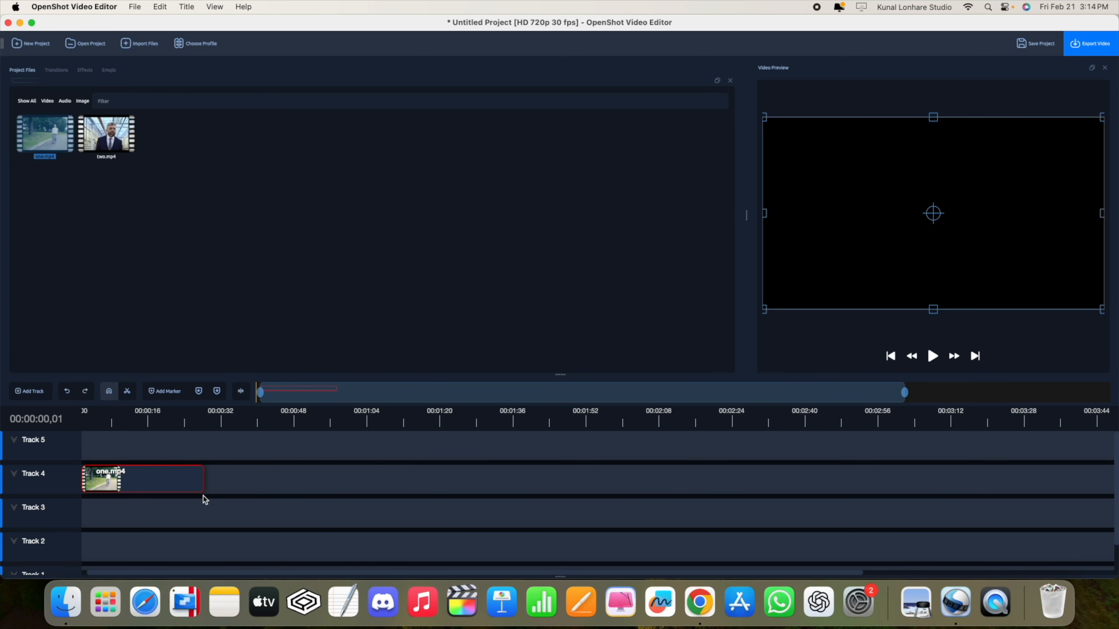
Play the timeline preview, align one.mp4 with the very start of Track 4, and pause playback
left_click(931, 356)
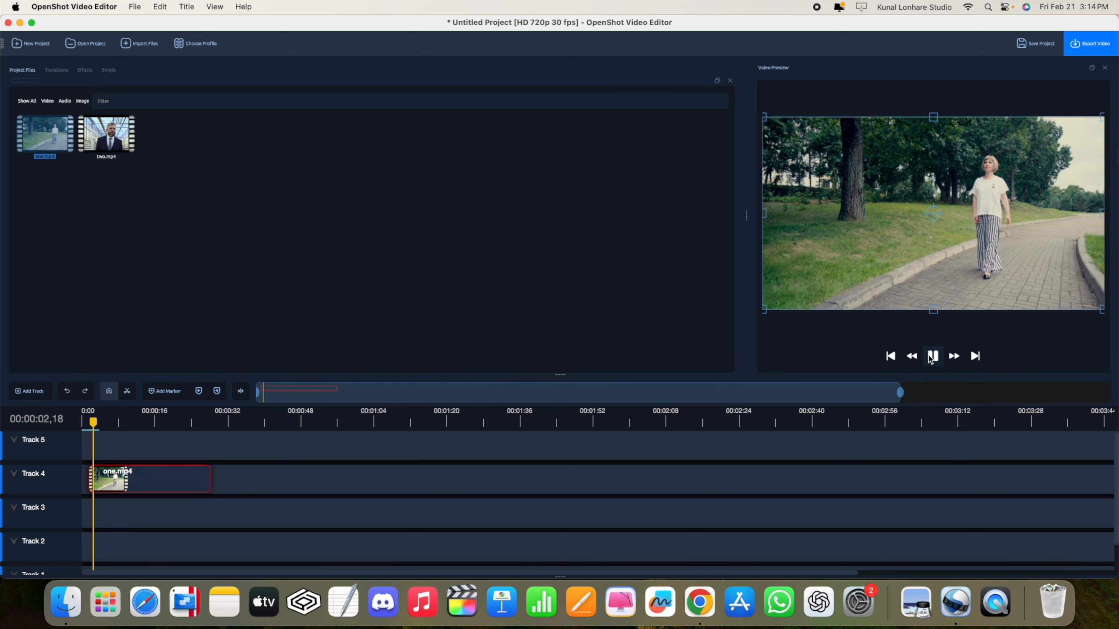
left_click_drag(149, 482, 137, 484)
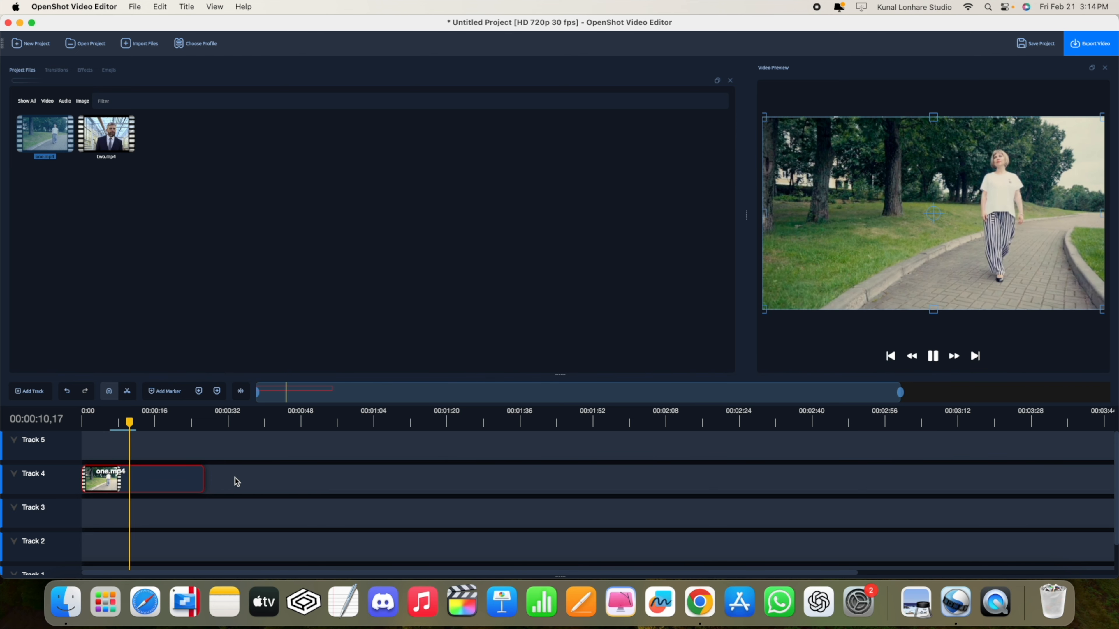
left_click(933, 358)
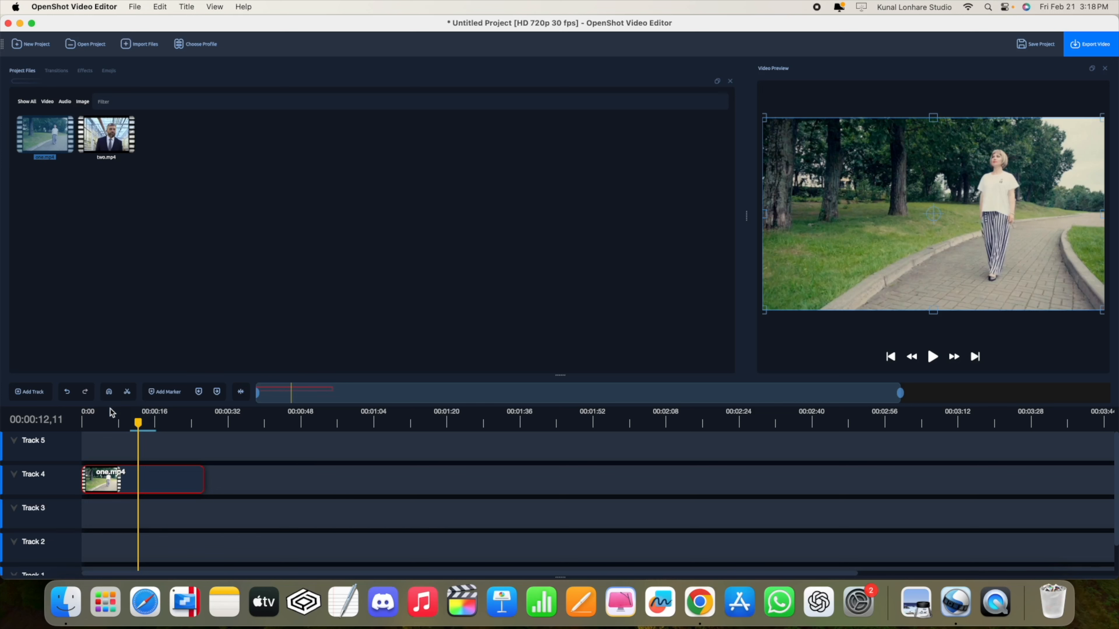
Toggle timeline snapping, add two.mp4 to Track 4 behind one.mp4, and shift it to try out the snapping
left_click(109, 393)
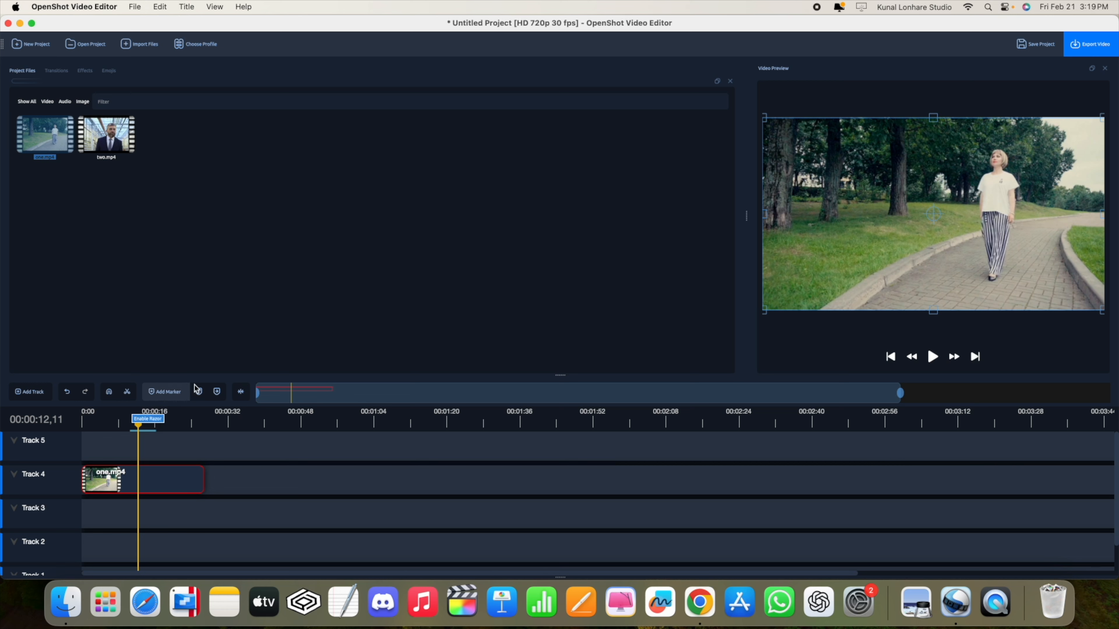
left_click_drag(102, 145, 253, 482)
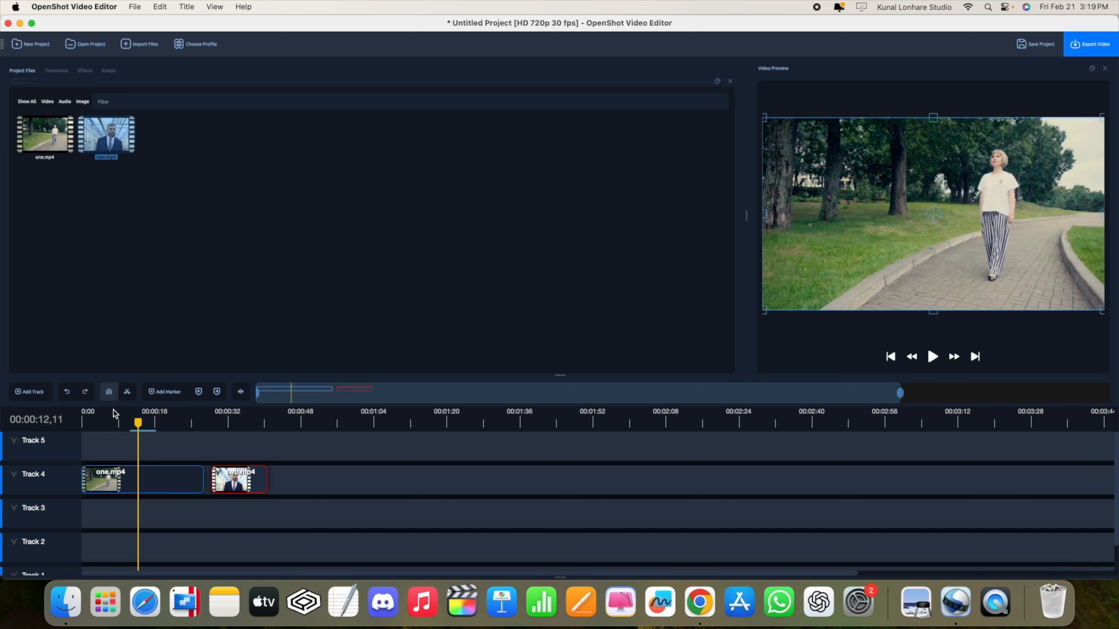
mouse_move(242, 483)
left_mouse_down()
mouse_move(251, 484)
mouse_move(220, 484)
mouse_move(238, 481)
left_mouse_up()
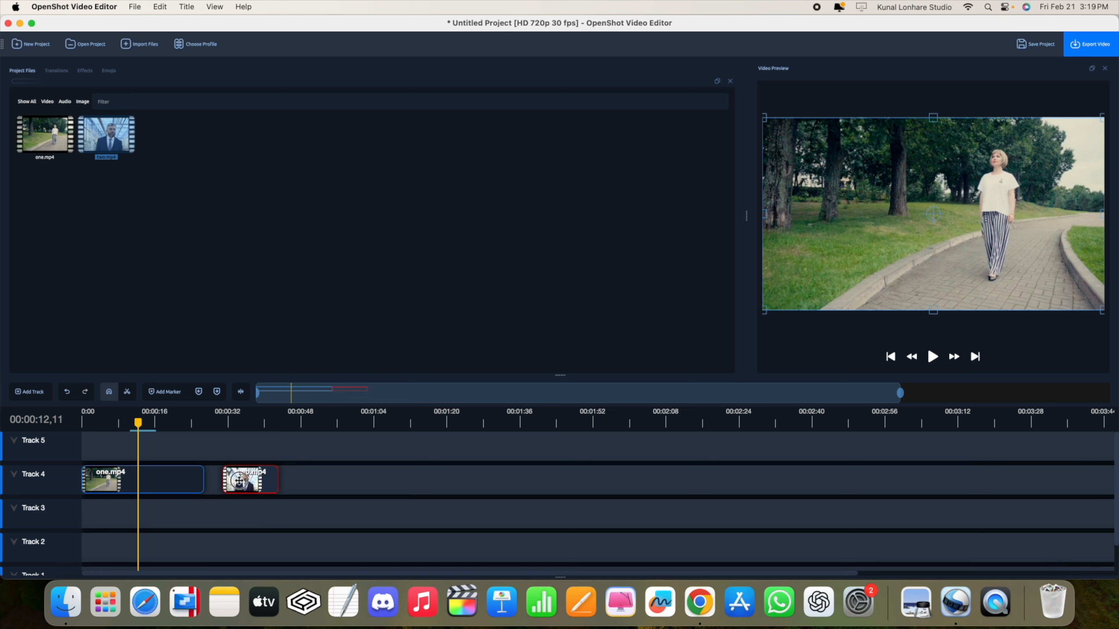
Import three.mov from the Videos folder in Finder into the project and place it on Track 4 directly after two.mp4
left_click_drag(291, 27, 659, 26)
left_click(268, 259)
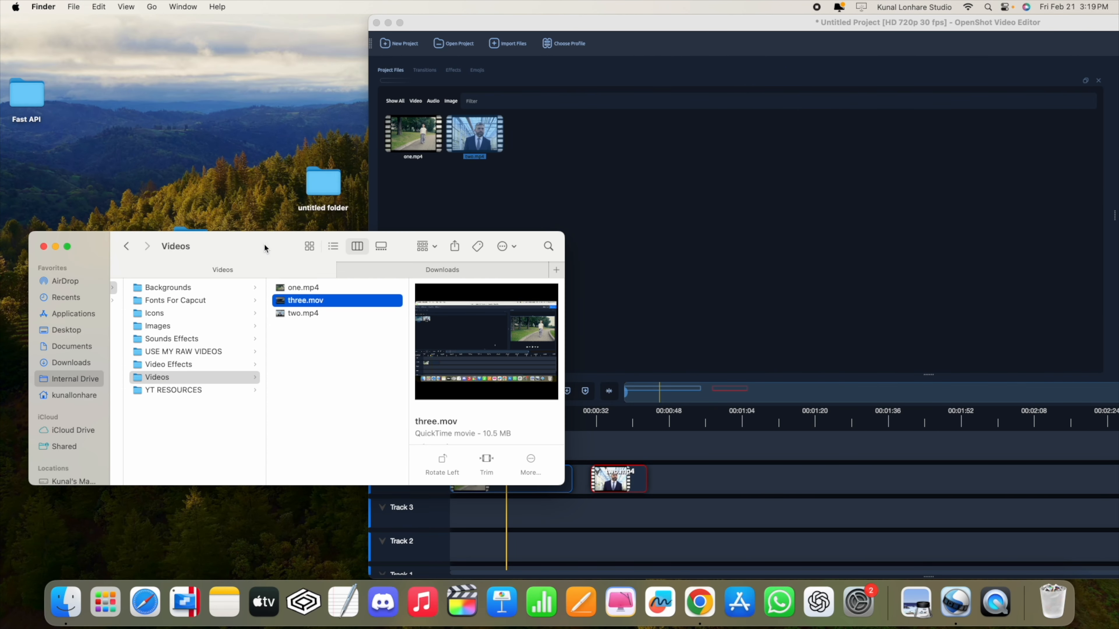
left_click_drag(308, 300, 606, 167)
left_click_drag(667, 20, 296, 4)
left_click_drag(173, 143, 273, 482)
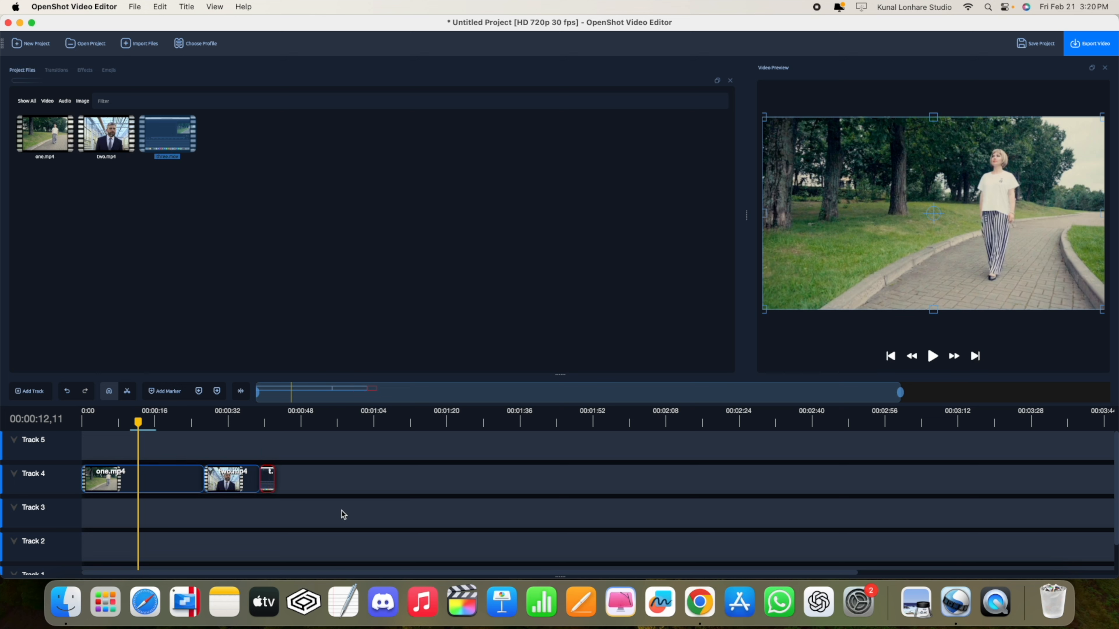
left_click(279, 519)
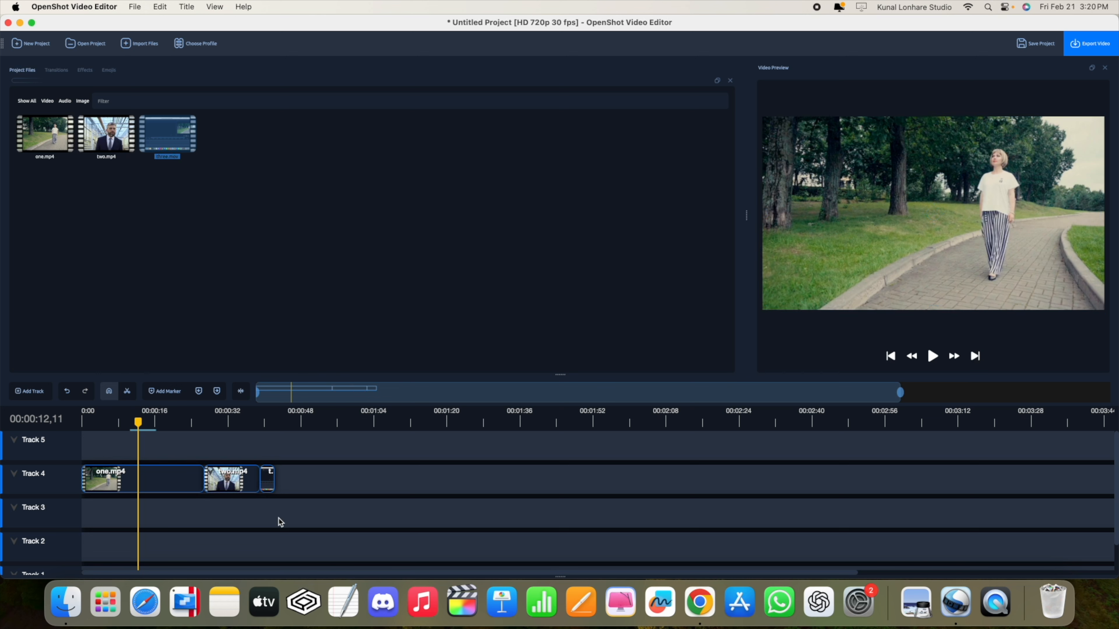
Preview the three joined clips along the timeline and return the playhead to 00:00:07,17 within one.mp4
left_click_drag(138, 420, 187, 427)
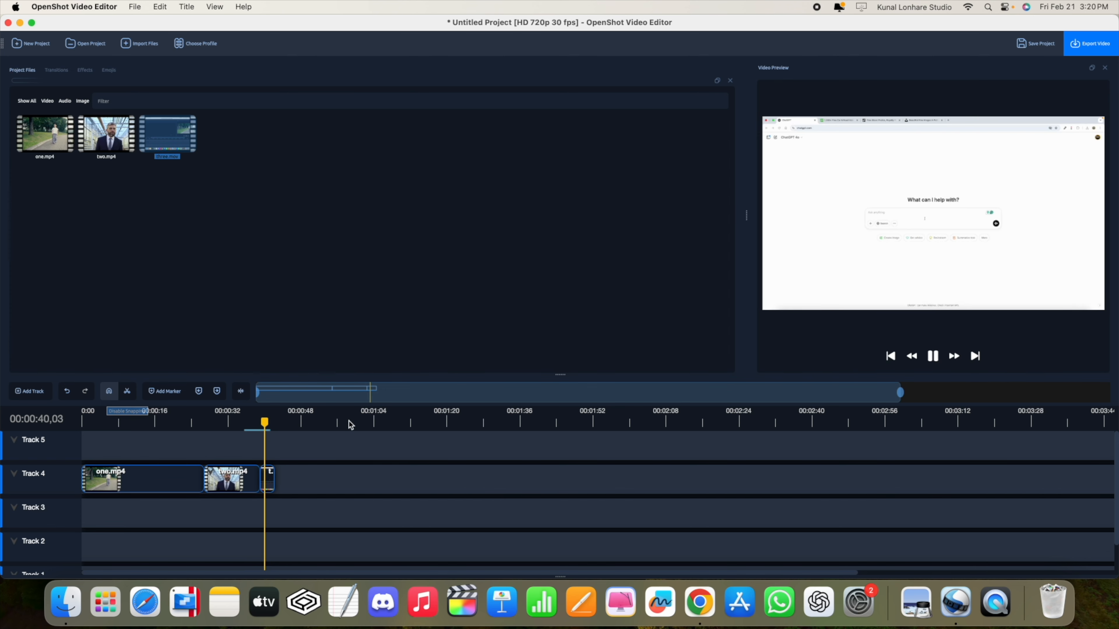
left_click(933, 356)
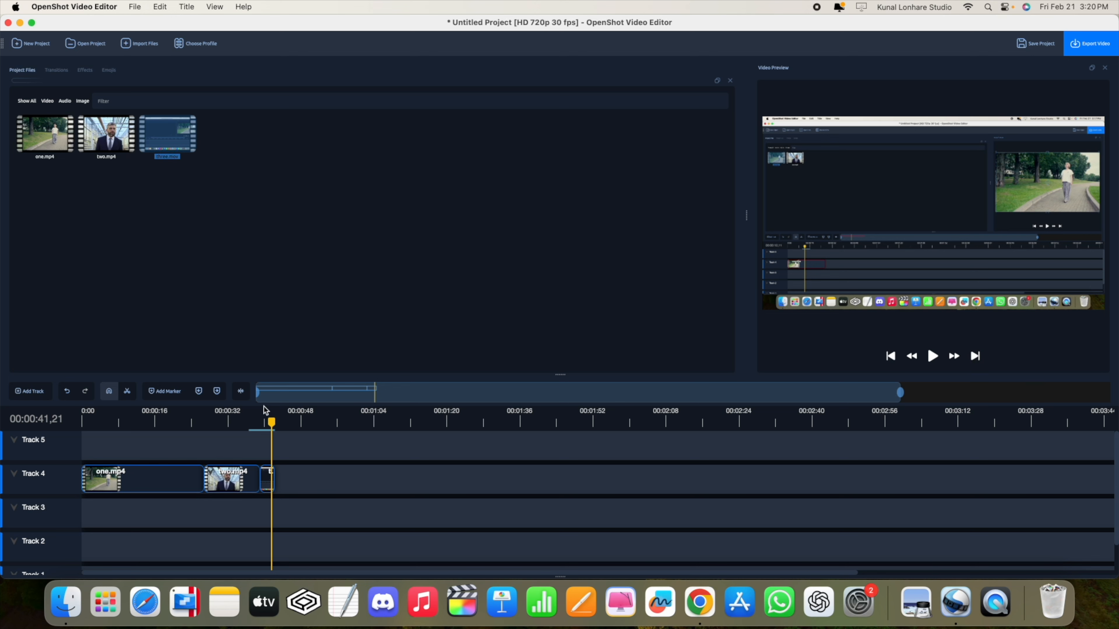
left_click_drag(269, 422, 137, 440)
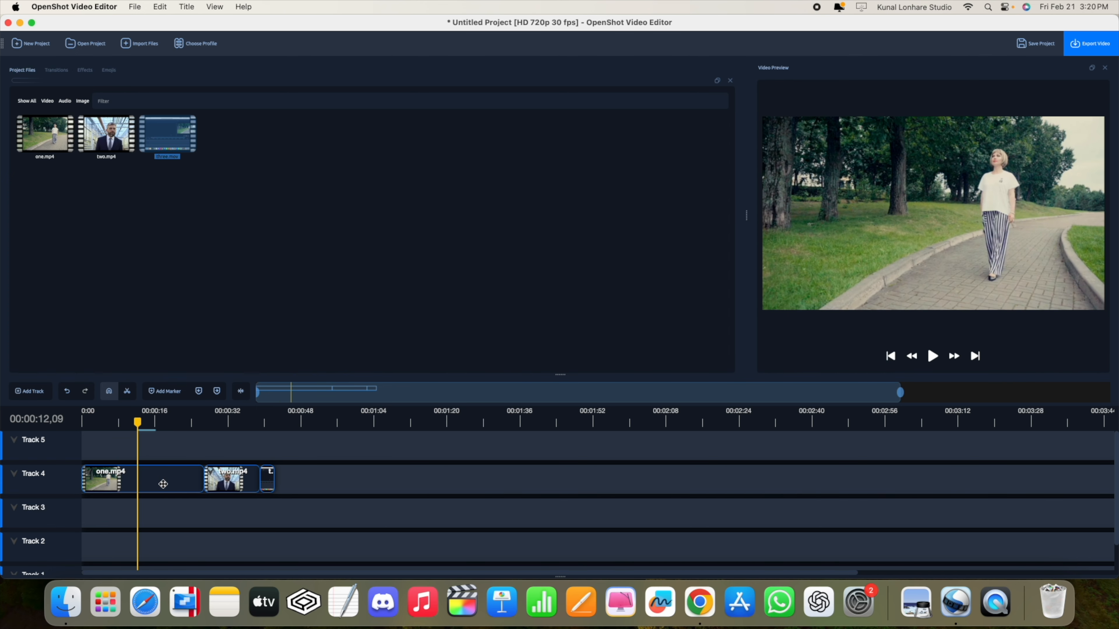
left_click_drag(139, 422, 116, 423)
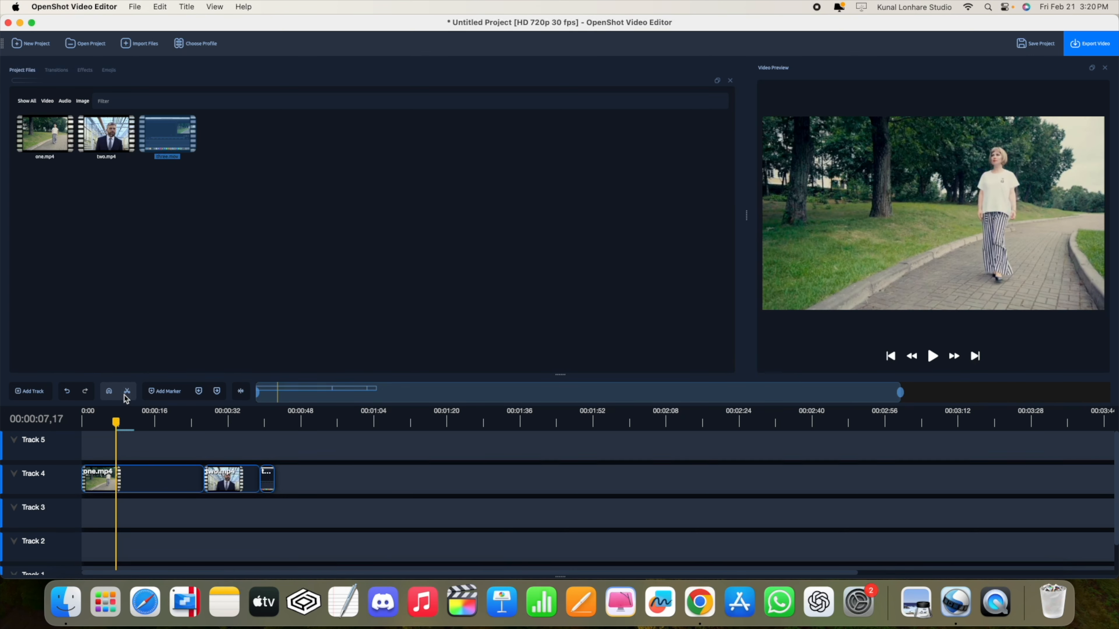
Split one.mp4 with the Razor tool at about 17 seconds, turn the razor off, and select the resulting pieces
left_click(158, 478)
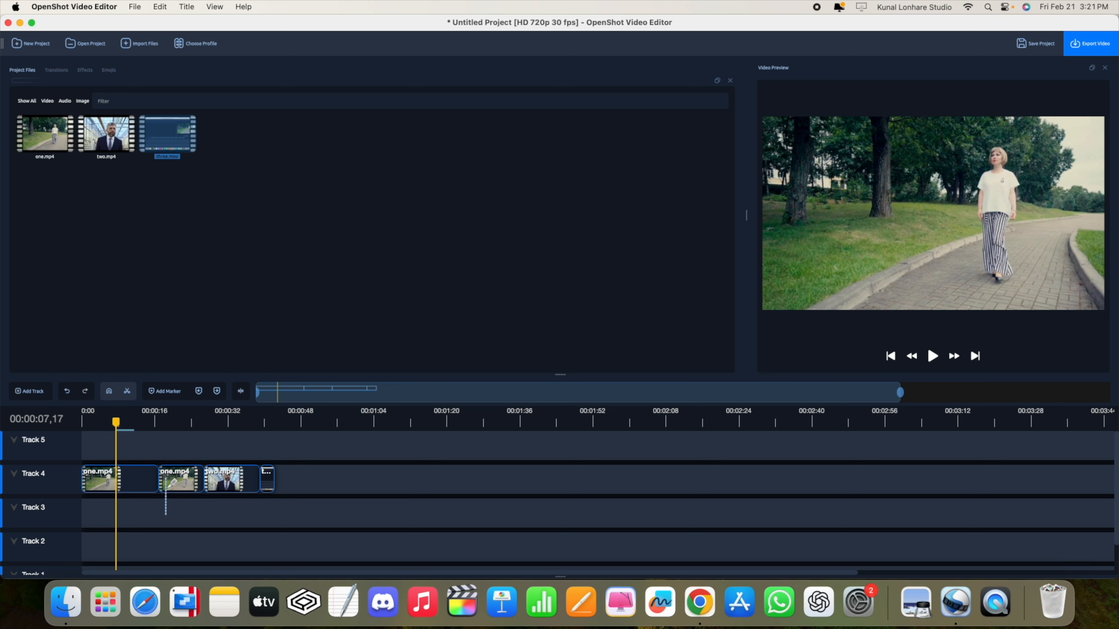
left_click(127, 393)
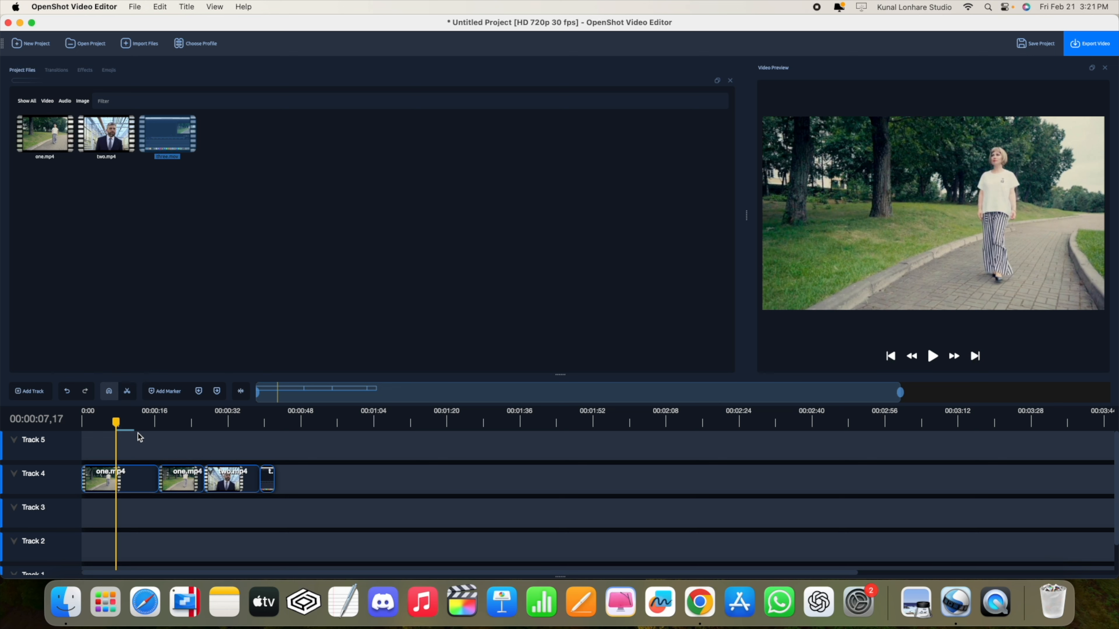
left_click(175, 480)
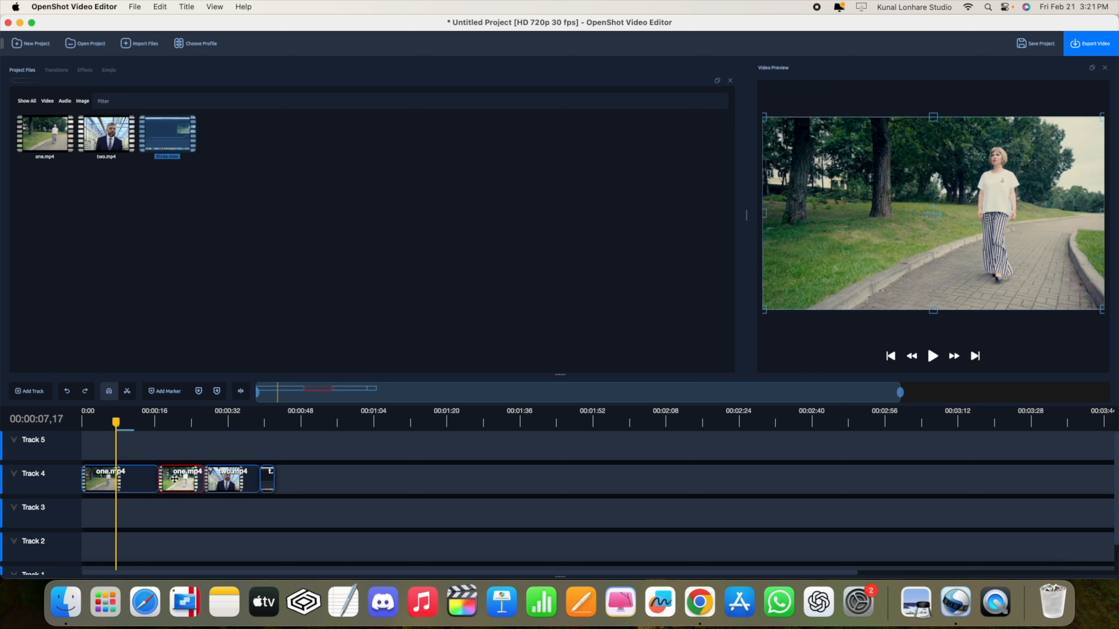
left_click(146, 478)
left_click(182, 481)
Spread the clips apart on Track 4 and razor-cut the first piece of one.mp4 at about 12 seconds
left_click_drag(230, 482, 434, 479)
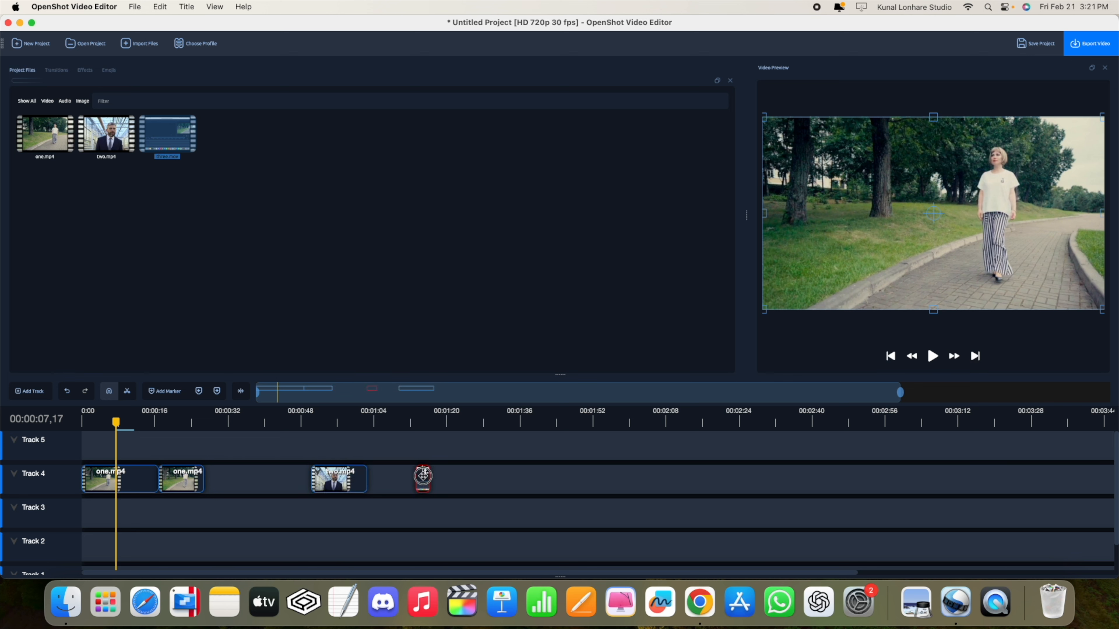
left_click_drag(176, 485, 203, 485)
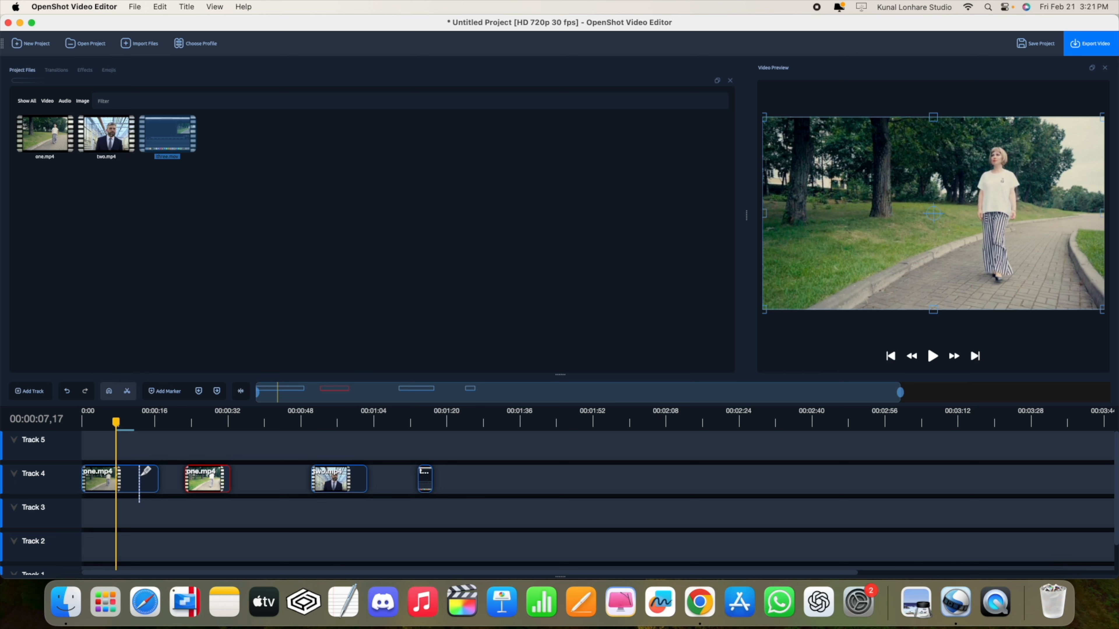
left_click(138, 465)
left_click(127, 392)
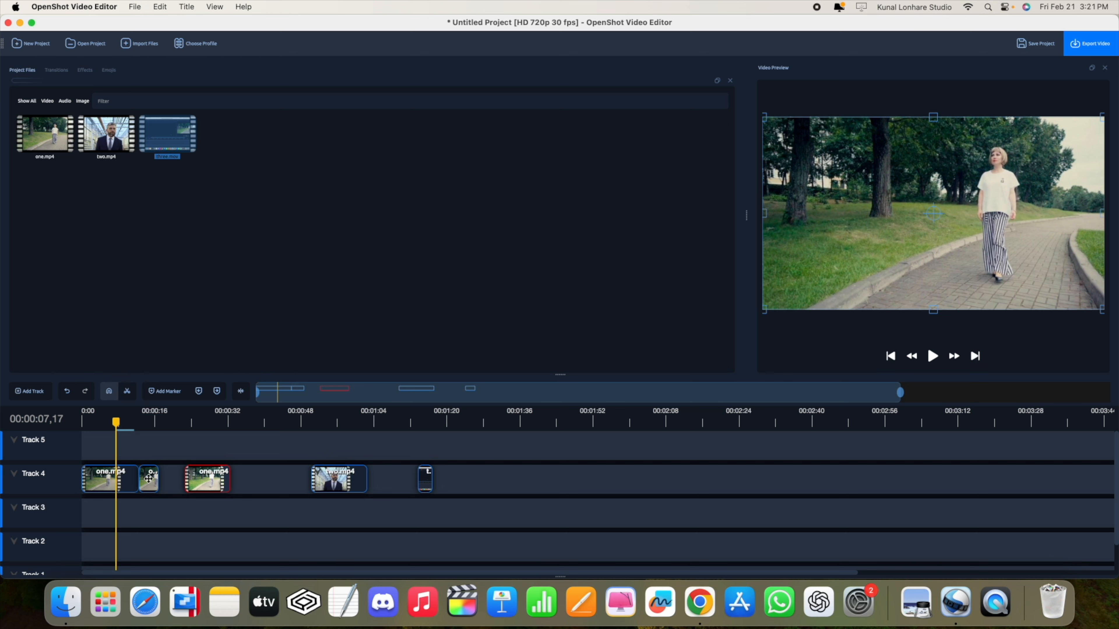
Remove the short middle piece of one.mp4 and close the gaps between its remaining pieces and two.mp4
mouse_move(146, 480)
left_mouse_down()
mouse_move(162, 482)
mouse_move(183, 517)
mouse_move(166, 483)
left_mouse_up()
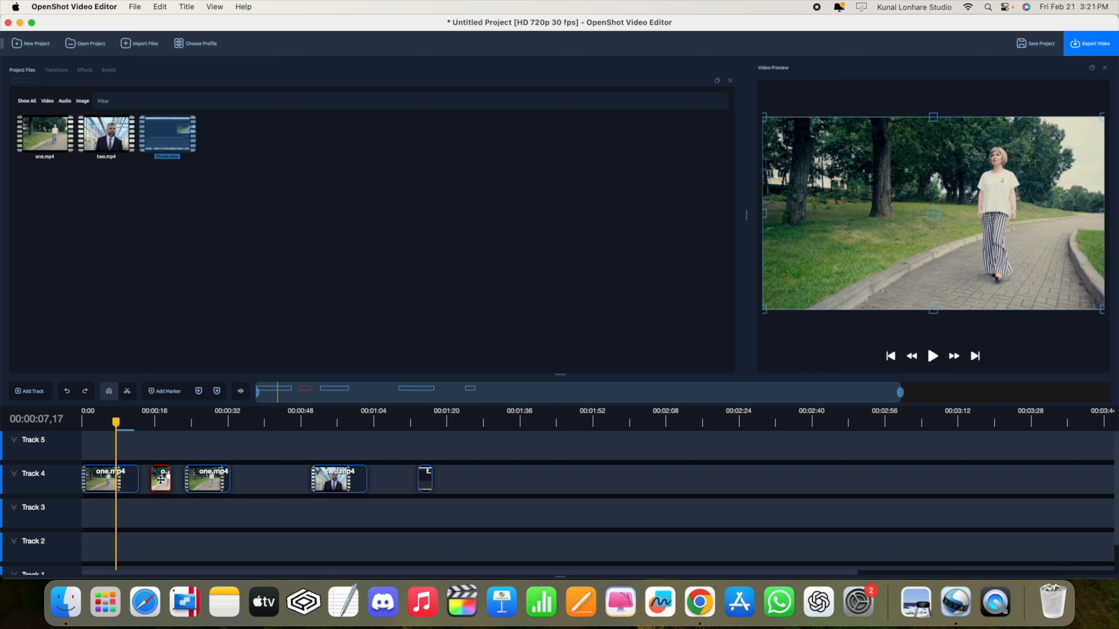
right_click(161, 479)
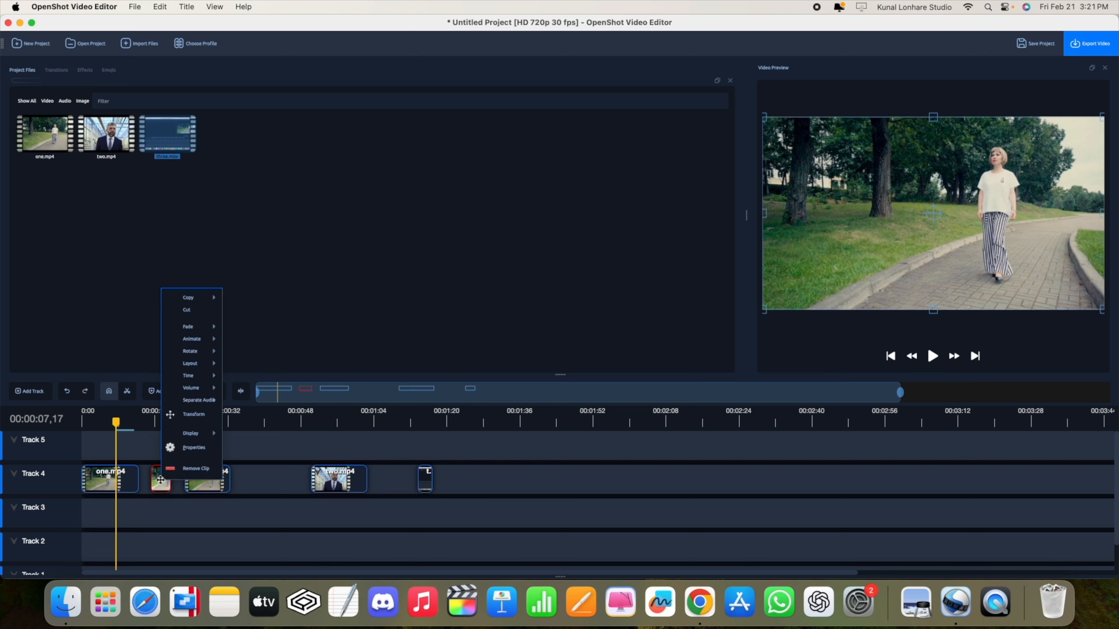
left_click(193, 473)
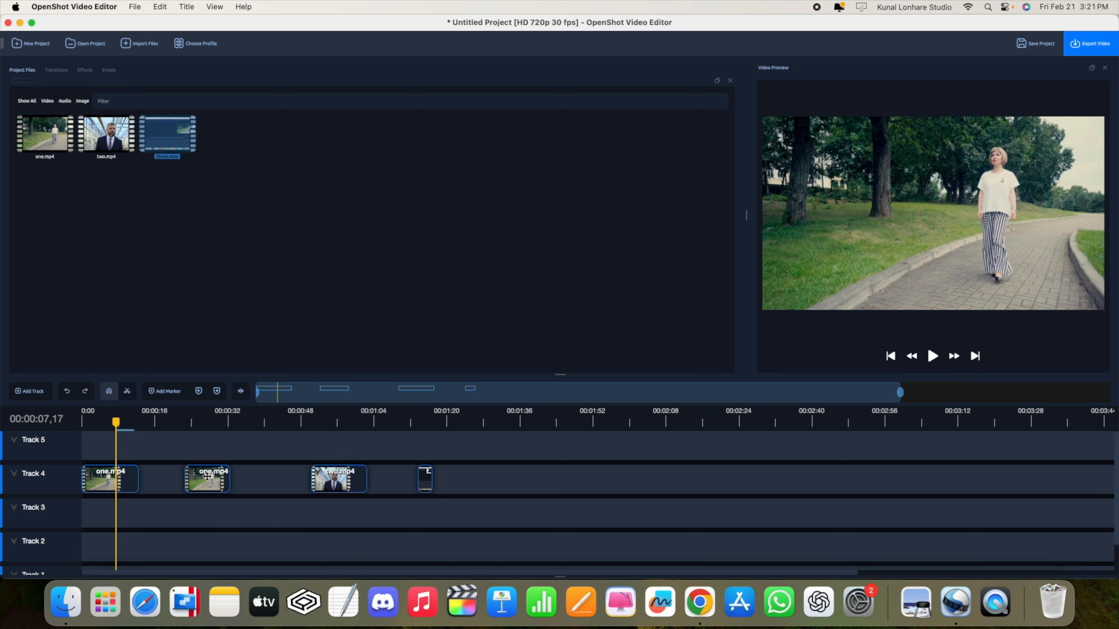
left_click_drag(208, 477, 162, 477)
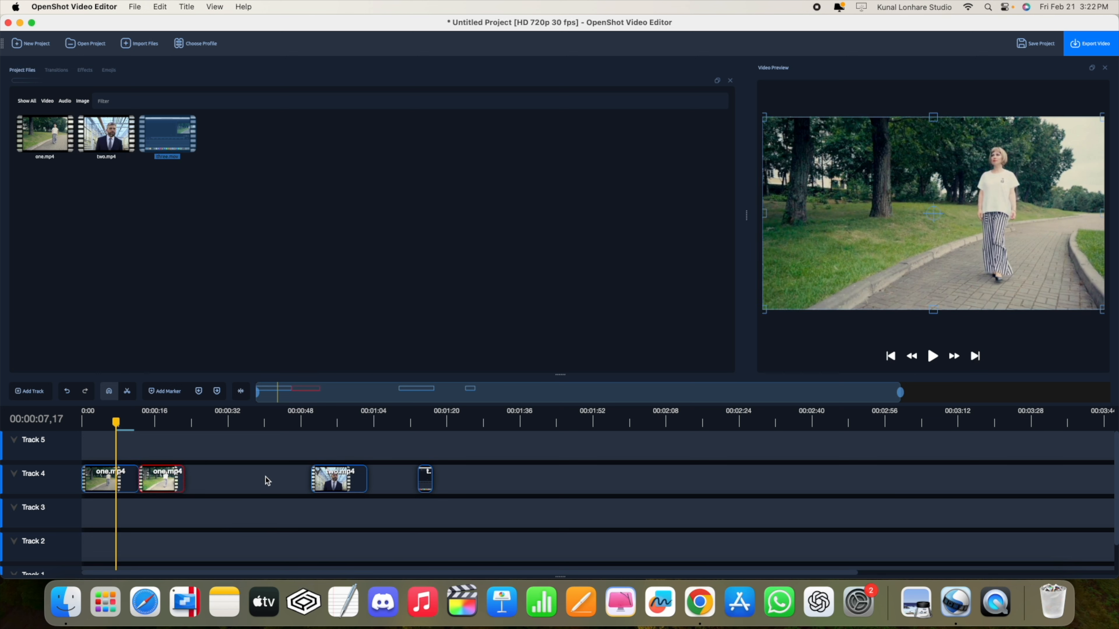
left_click_drag(327, 478, 194, 482)
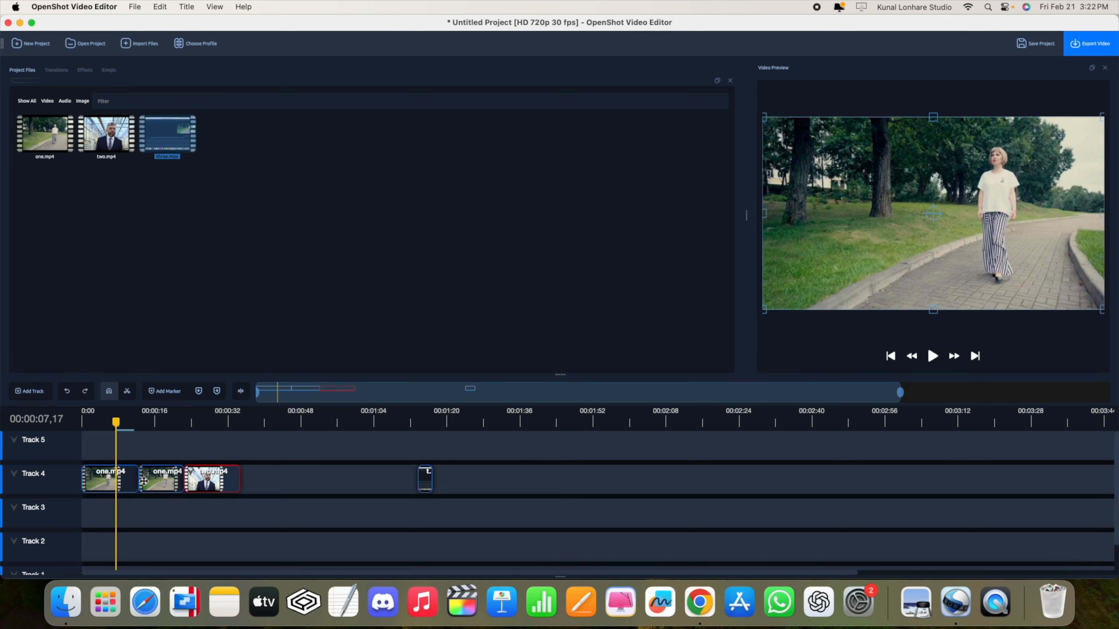
Undo the clip moves, the removal and both razor cuts so one.mp4 is a single clip again
left_click(67, 392)
left_click(67, 391)
left_click(69, 397)
left_click(69, 392)
left_click(68, 392)
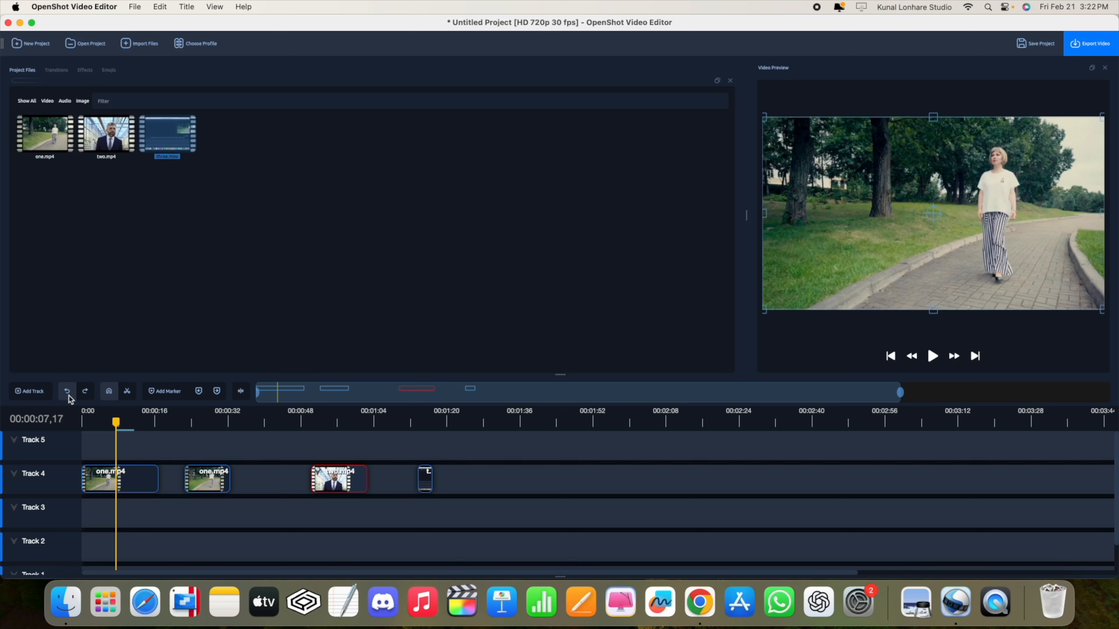
left_click(68, 391)
left_click(67, 391)
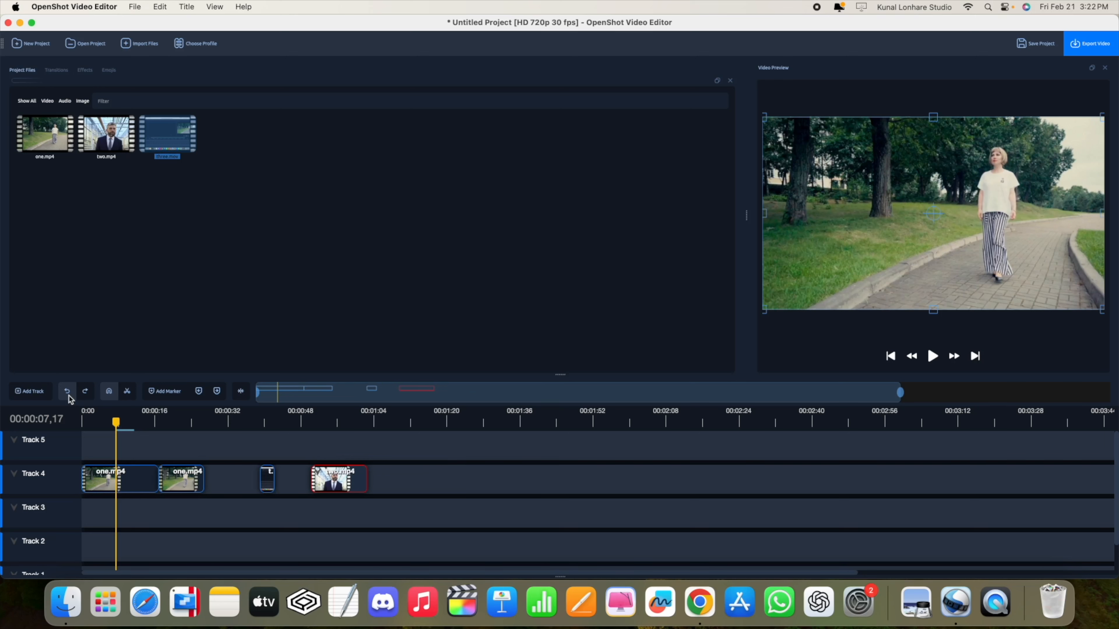
left_click(68, 392)
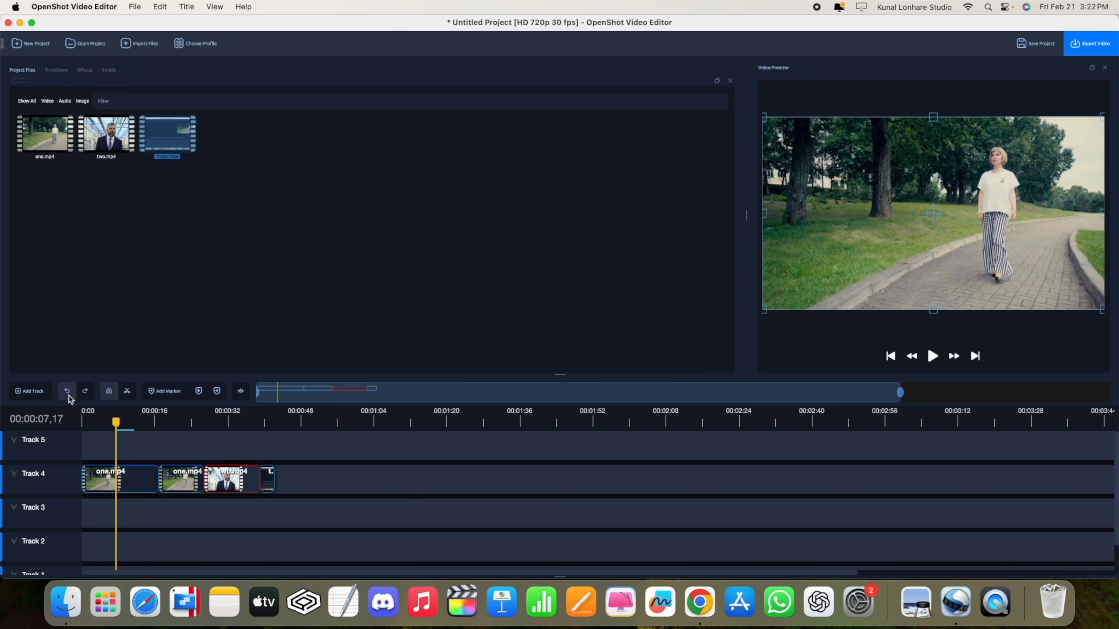
left_click(67, 392)
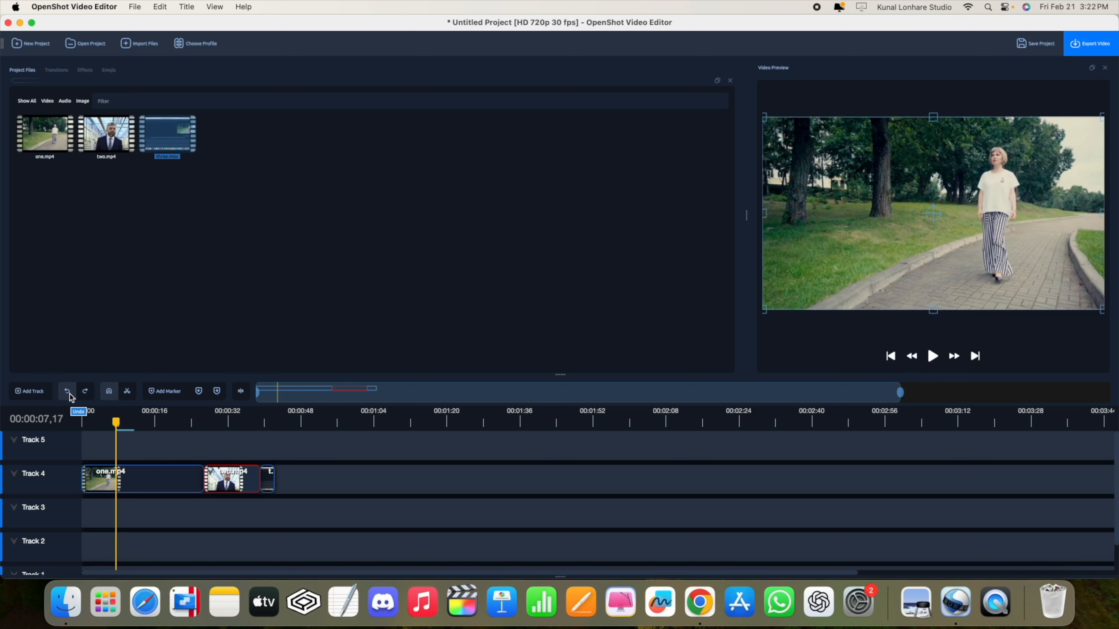
Redo the last undone razor cut on one.mp4, and undo it again
left_click(86, 391)
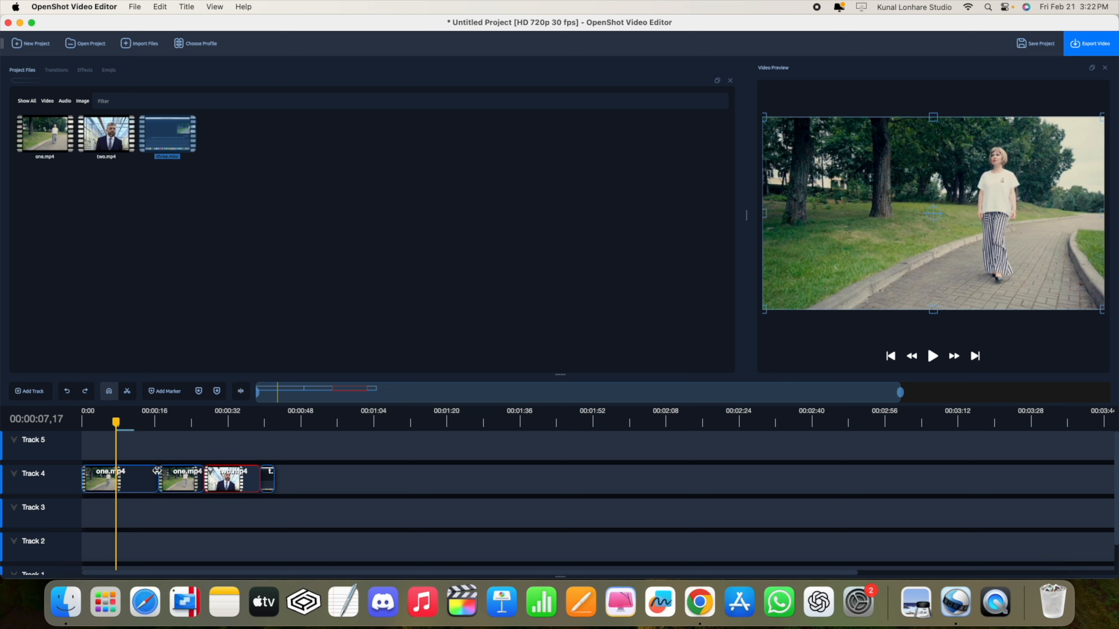
left_click(67, 392)
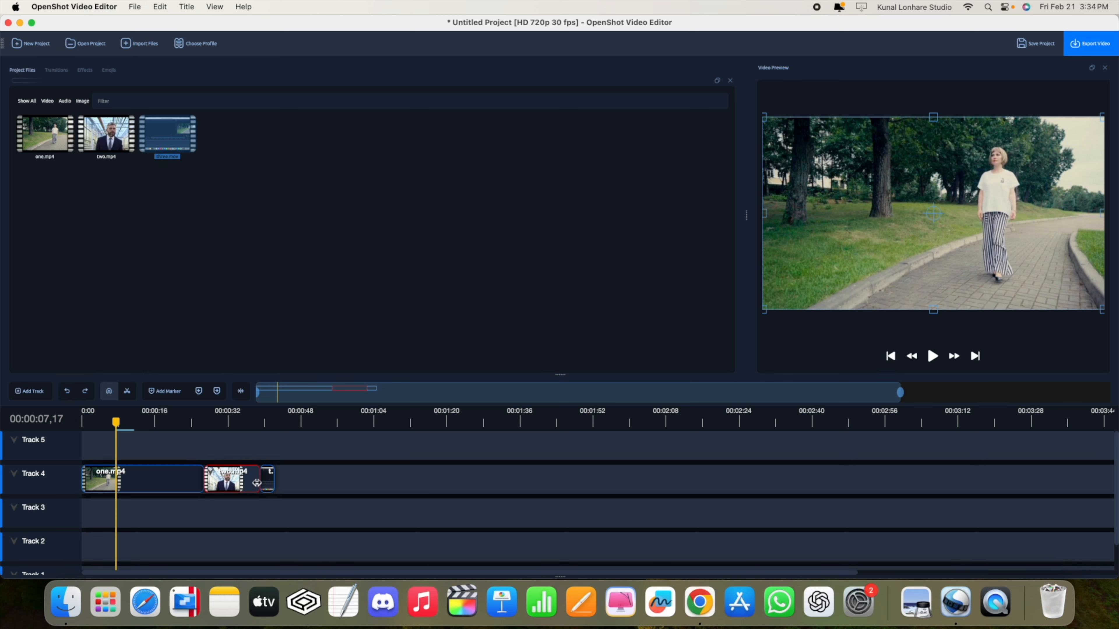
Select all the clips on Track 4 and delete them from the timeline
left_click(281, 484)
left_click_drag(280, 485, 136, 480)
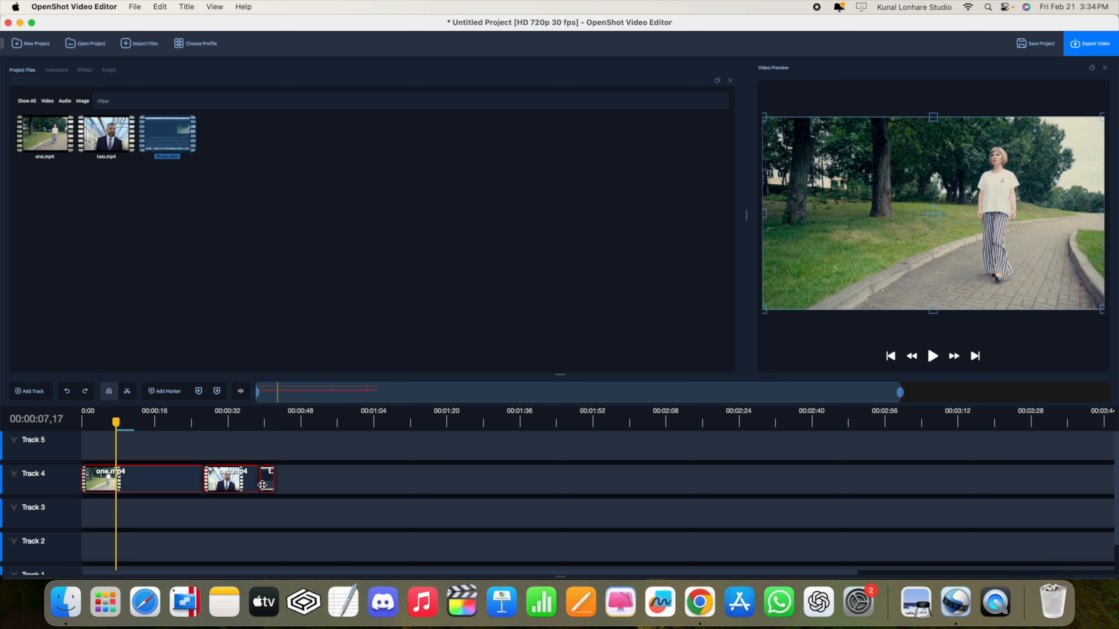
key("Delete")
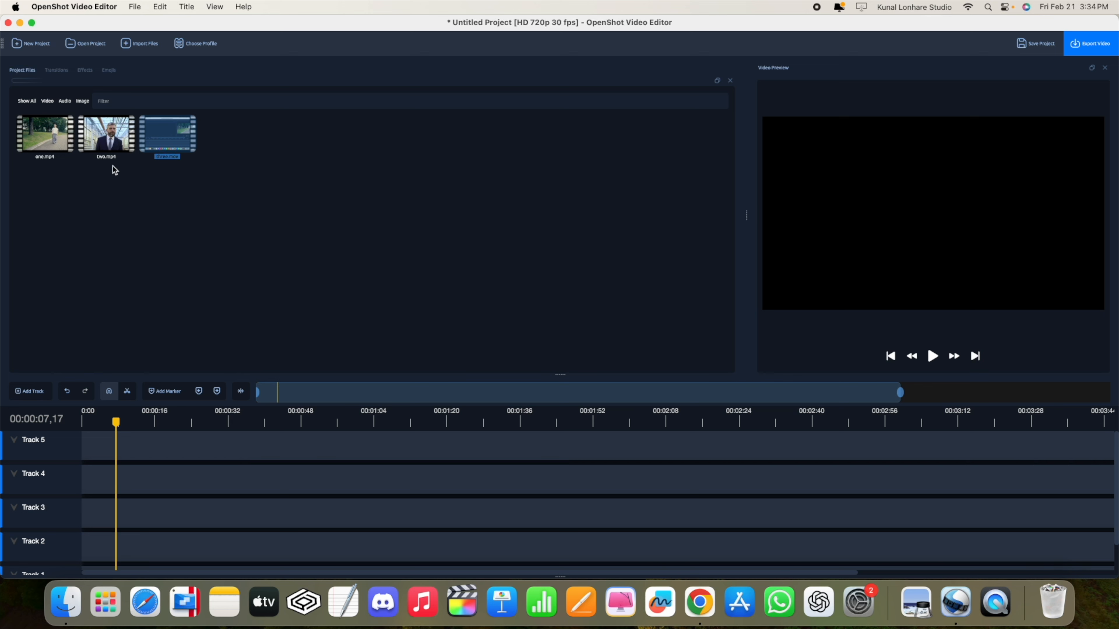
Place two copies of one.mp4 on Track 4 at about 11 and 45 seconds, and play the start of the first
left_click_drag(56, 141, 132, 485)
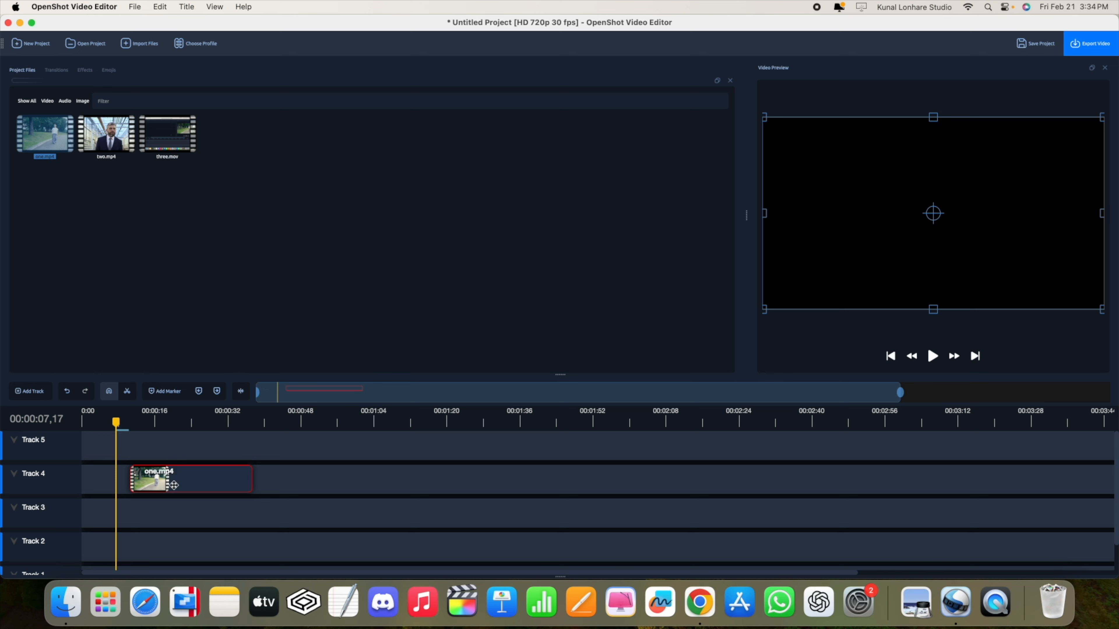
left_click_drag(49, 131, 291, 481)
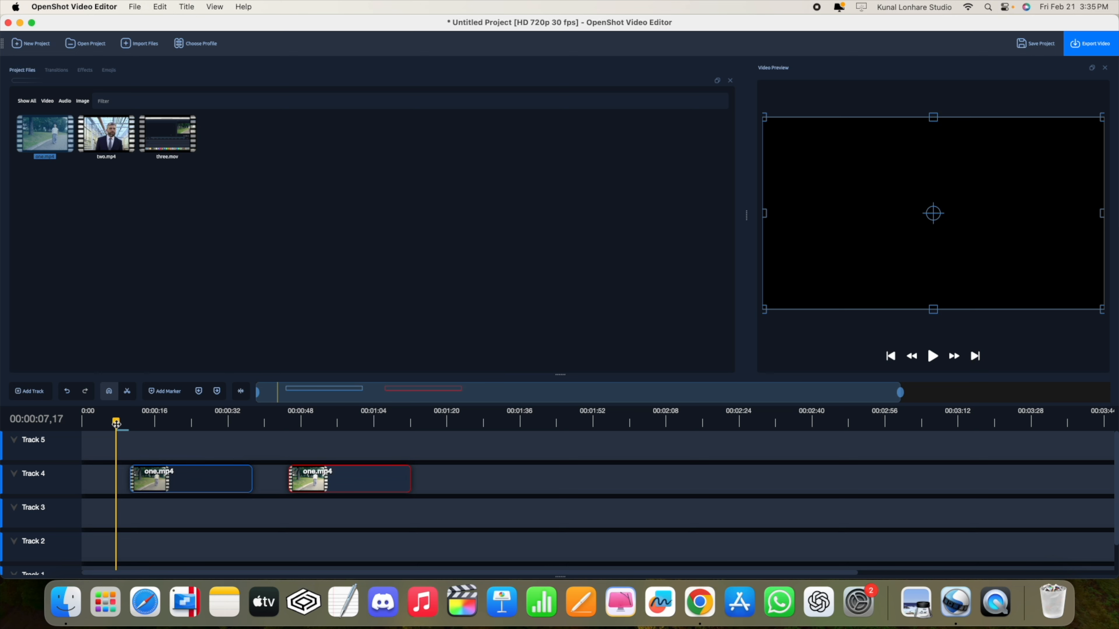
left_click(933, 356)
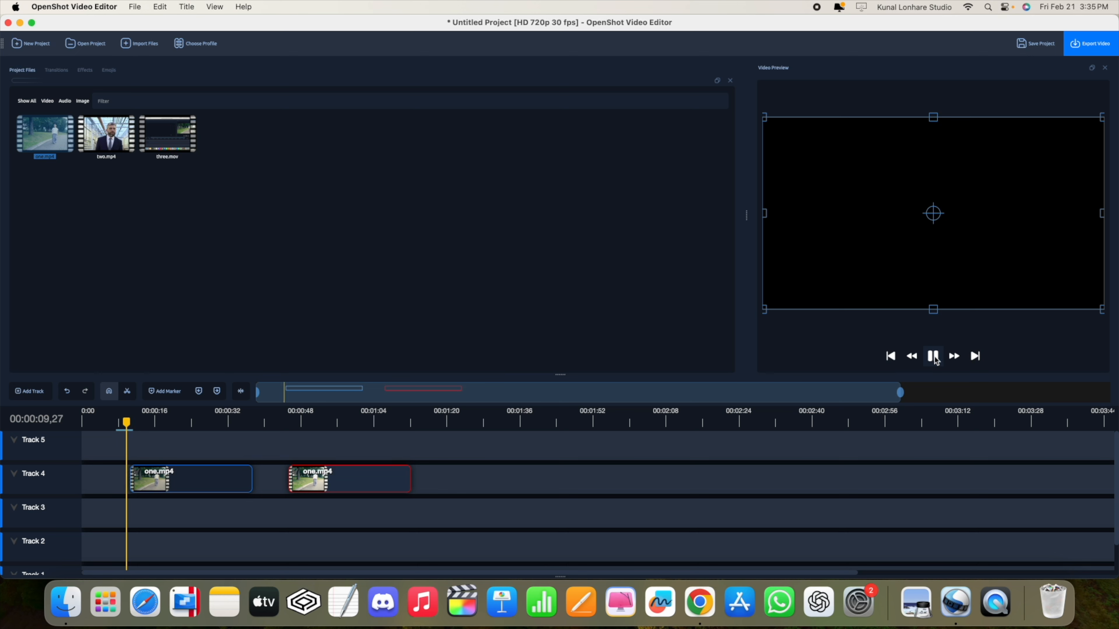
left_click(934, 358)
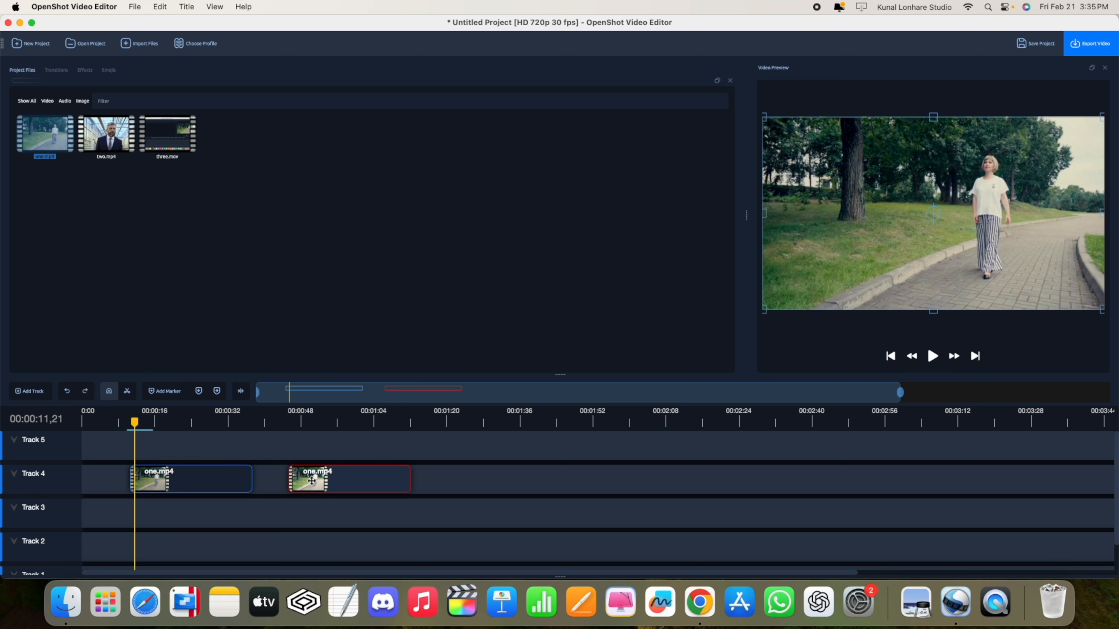
Apply Fade In (Fast) to the start of the second one.mp4 clip on Track 4
left_click(202, 480)
left_click(316, 485)
left_click(215, 482)
left_click(340, 490)
right_click(305, 479)
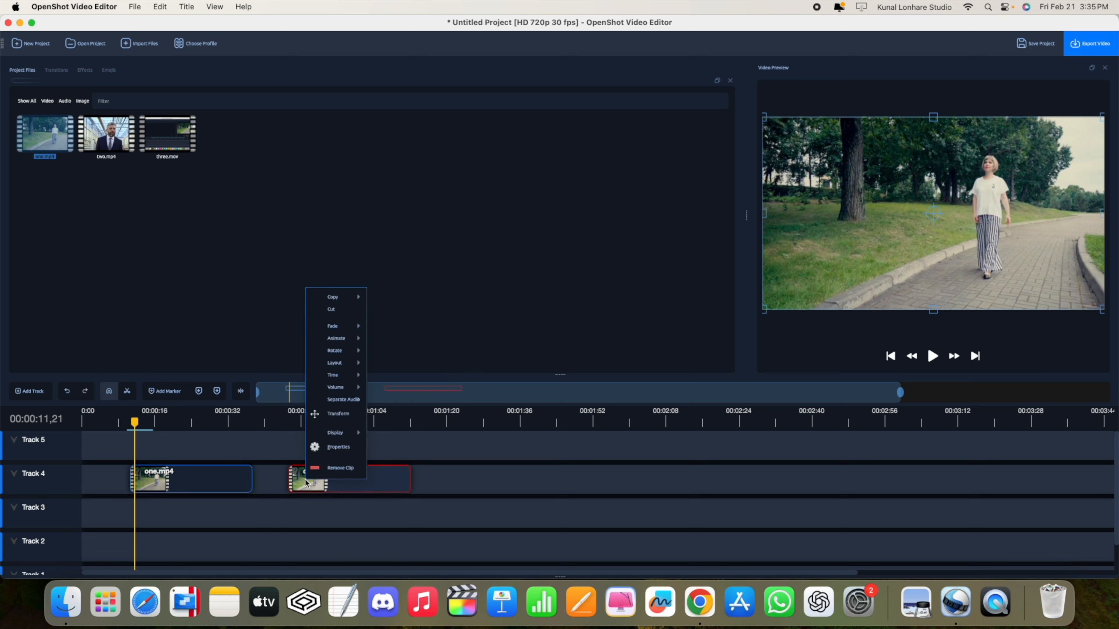
mouse_move(350, 331)
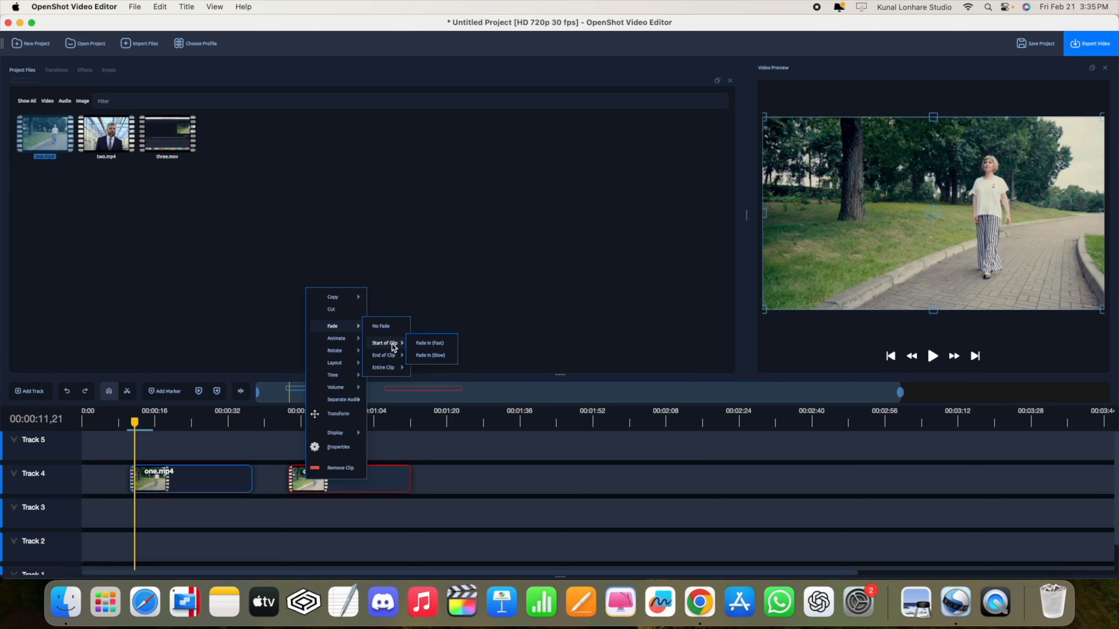
left_click(425, 348)
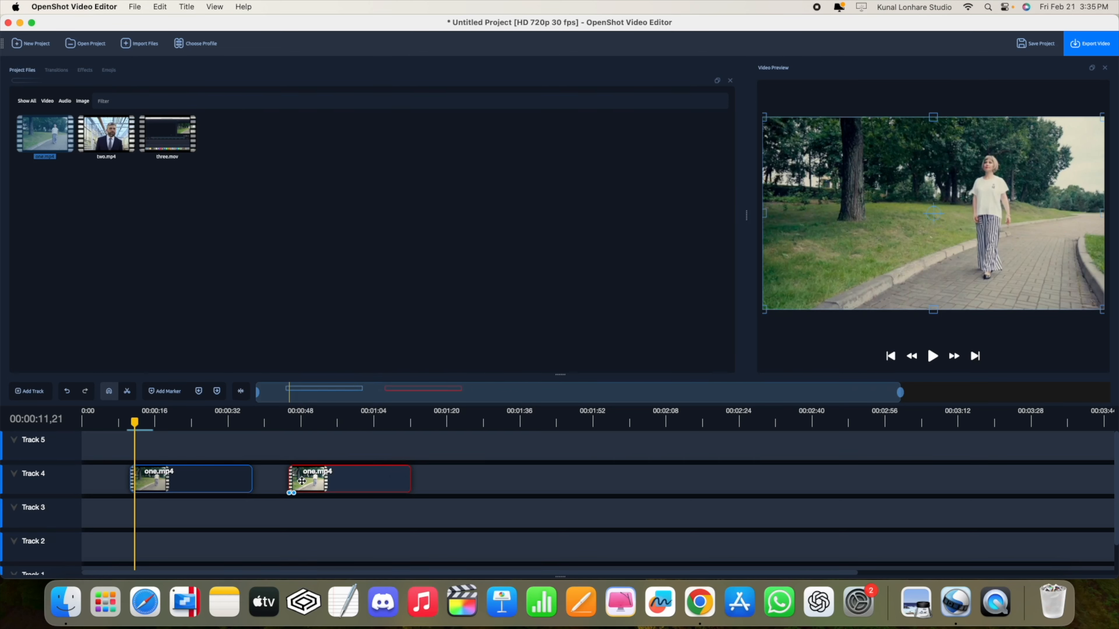
left_click_drag(294, 494, 304, 494)
Play the start of the second one.mp4 clip to check its fade-in, and compare it with the first clip's playback
left_click_drag(146, 430, 286, 449)
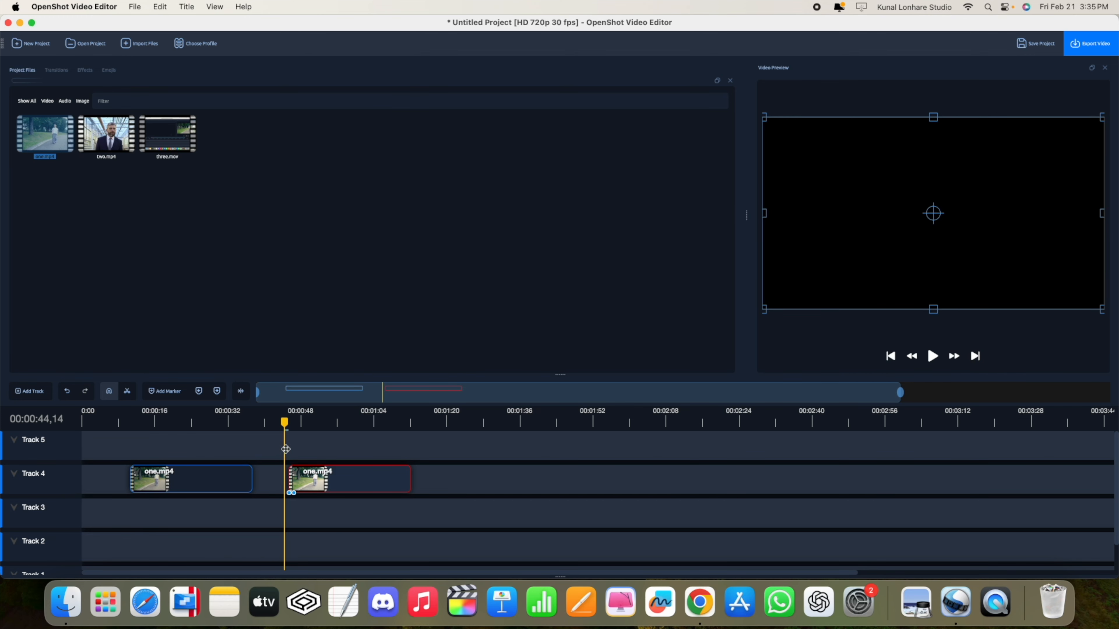
left_click(933, 357)
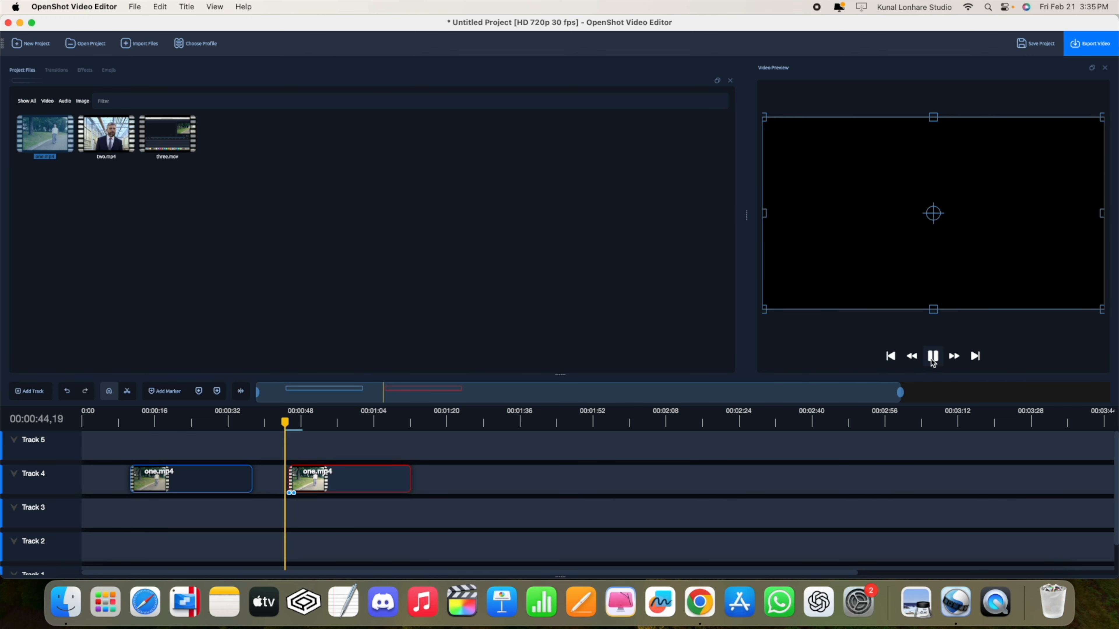
left_click(932, 357)
left_click_drag(293, 422, 284, 424)
left_click(929, 359)
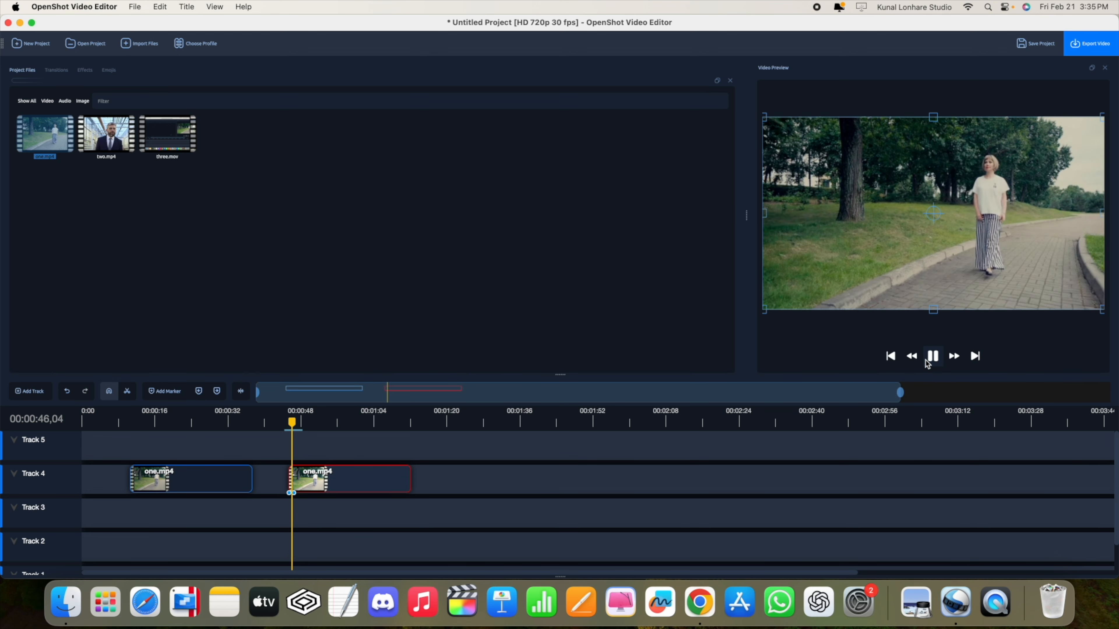
left_click_drag(293, 441, 121, 441)
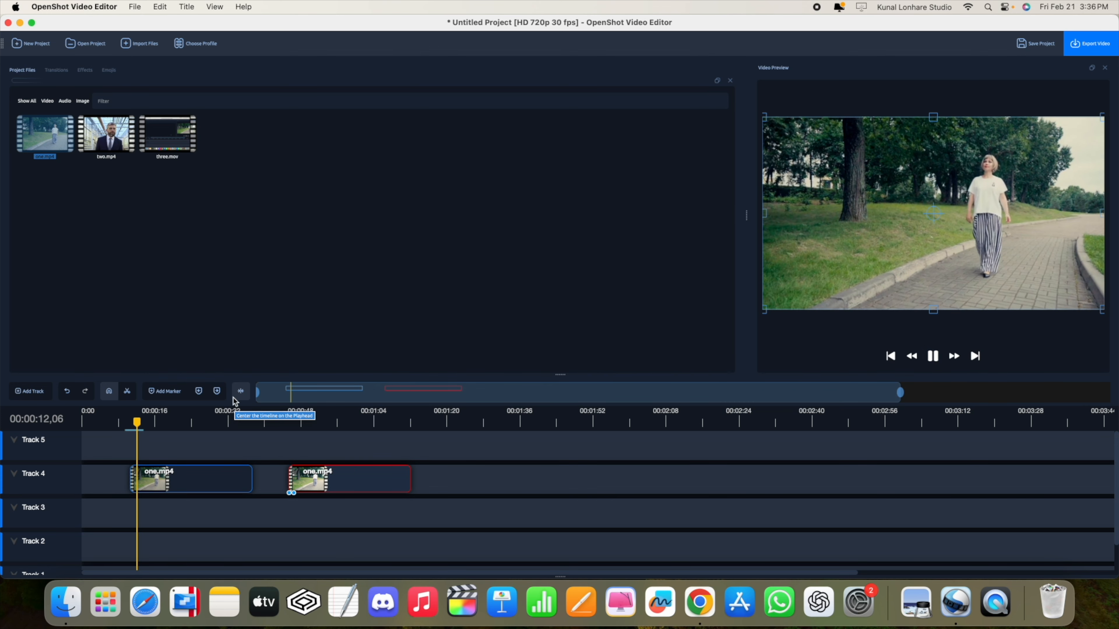
left_click_drag(168, 421, 237, 434)
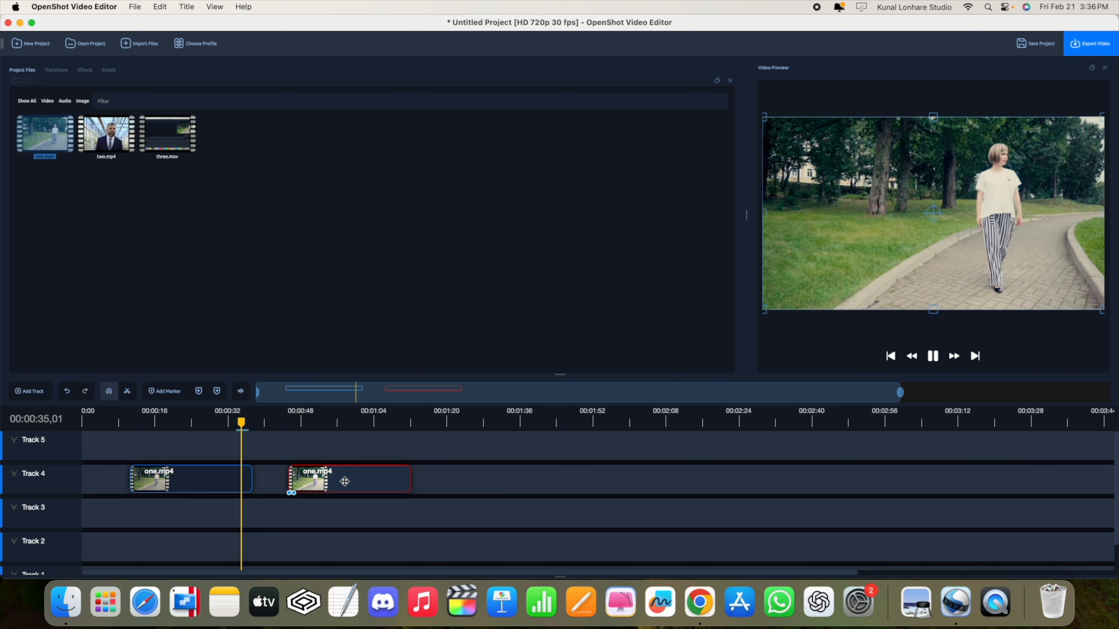
Apply Fade Out (Slow) to the end of the second one.mp4 clip on Track 4
right_click(354, 486)
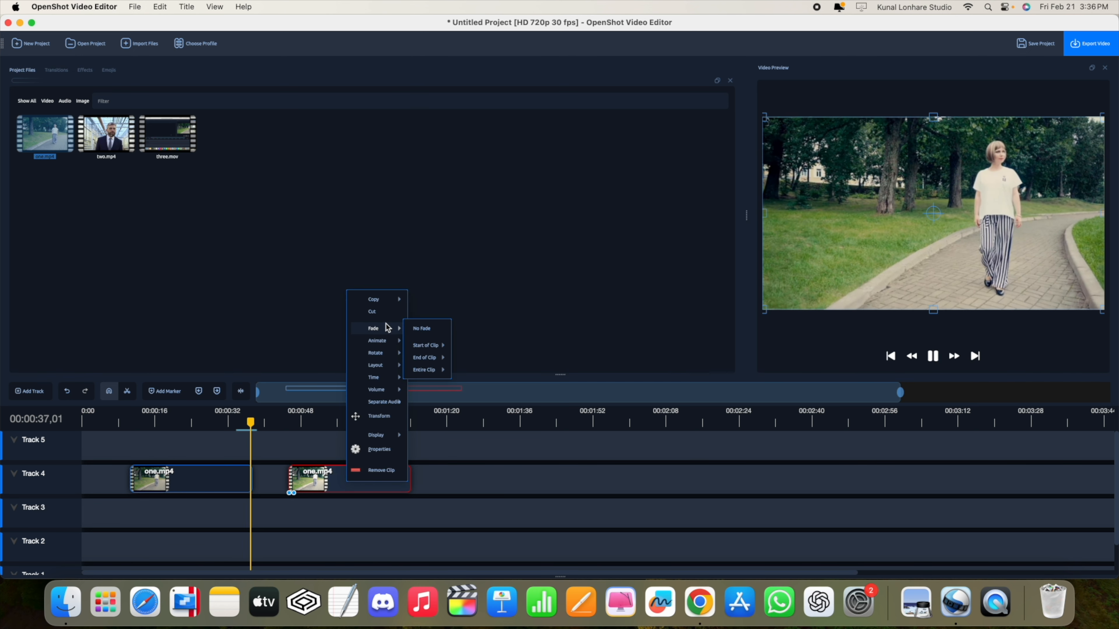
mouse_move(441, 361)
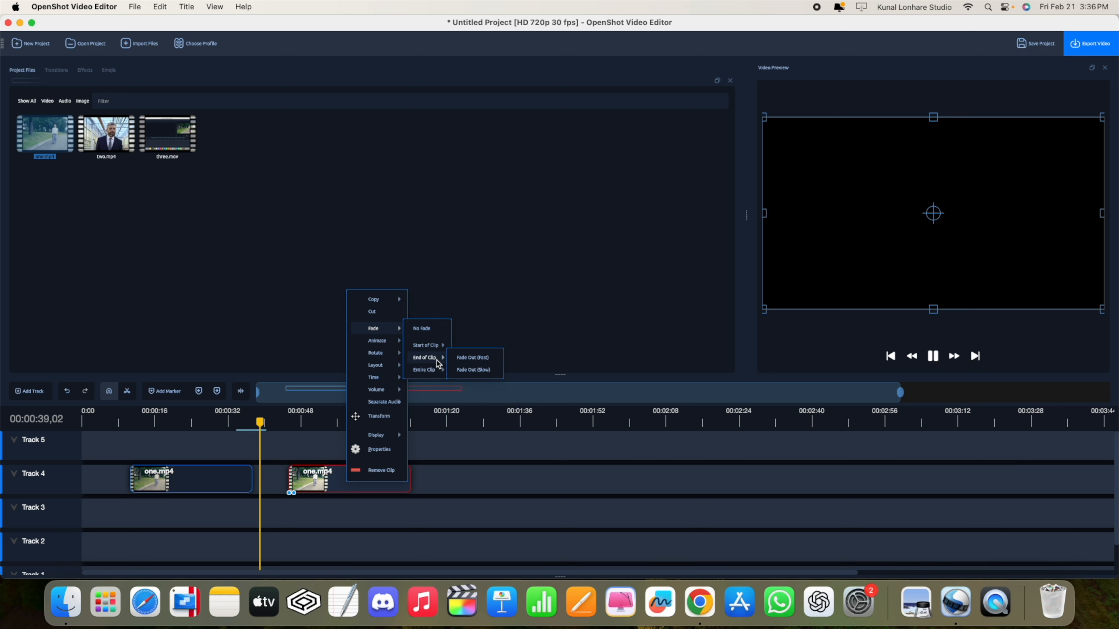
left_click(470, 370)
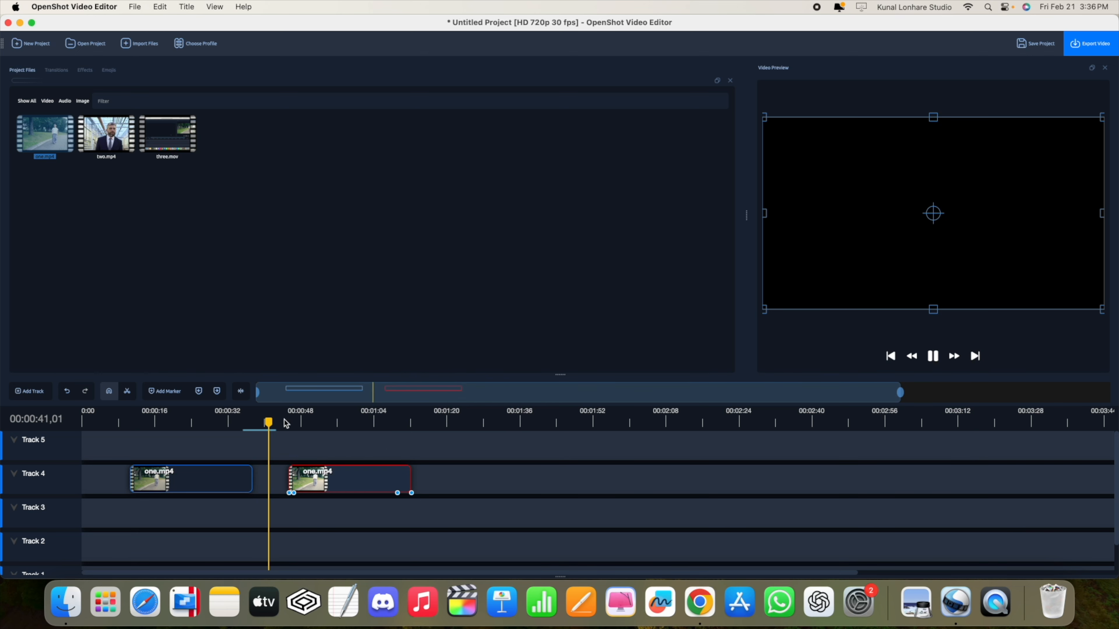
Preview the end of the second one.mp4 clip to check its fade-out, and compare it with the first clip's ending
left_click_drag(271, 423, 386, 440)
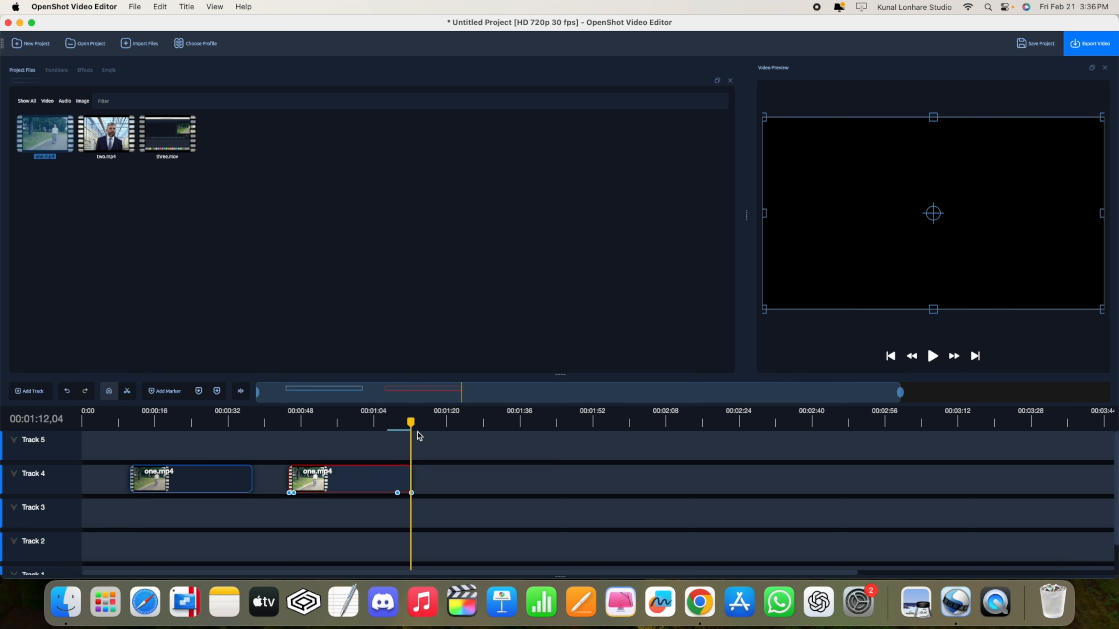
left_click_drag(412, 427, 243, 450)
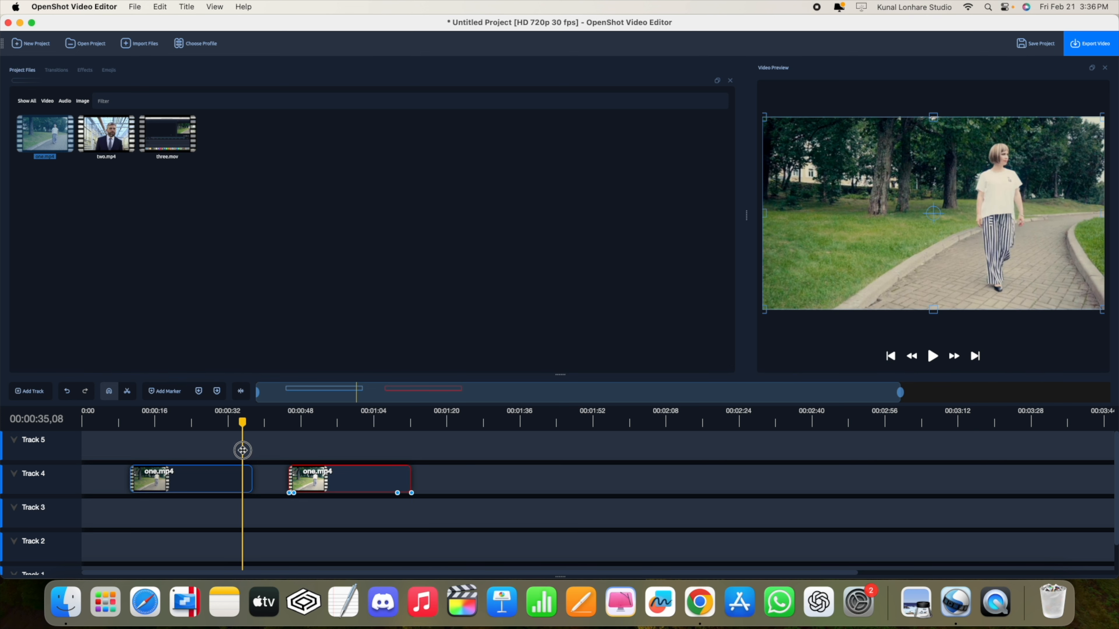
left_click(933, 361)
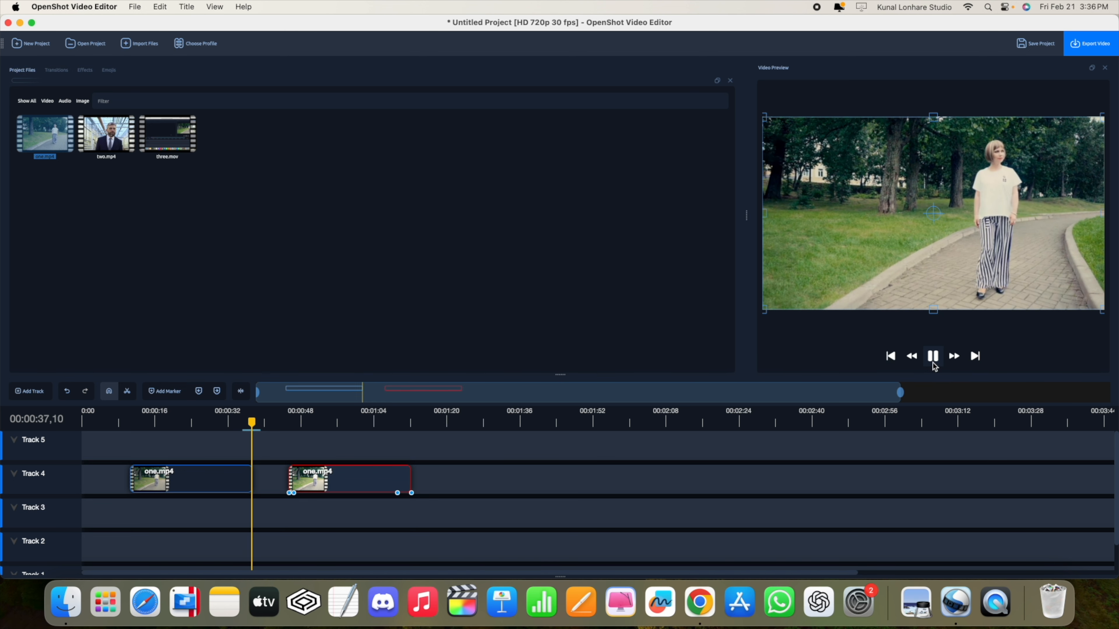
Select both one.mp4 clips on Track 4 and delete them
left_click_drag(422, 476, 206, 475)
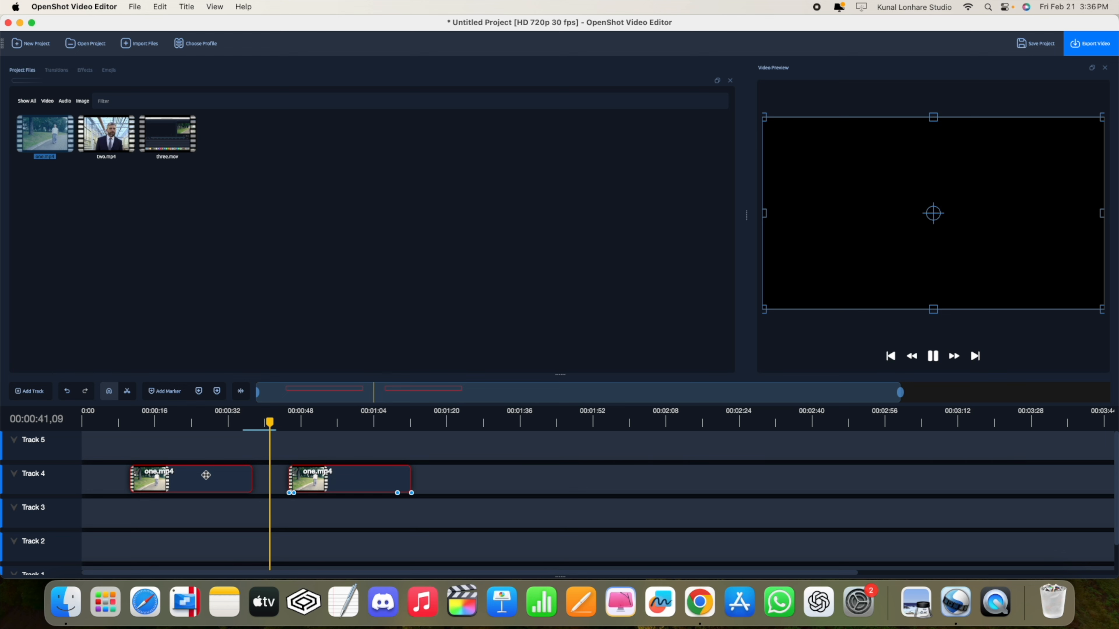
key("Delete")
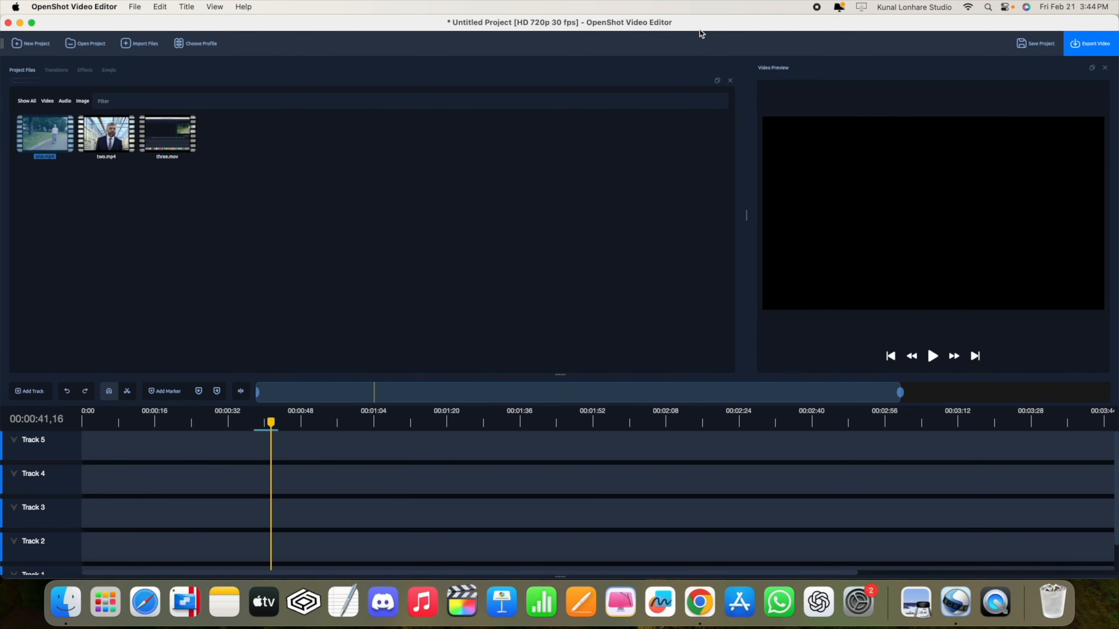
Add three.mov to Track 4 at about 45 seconds
left_click(228, 235)
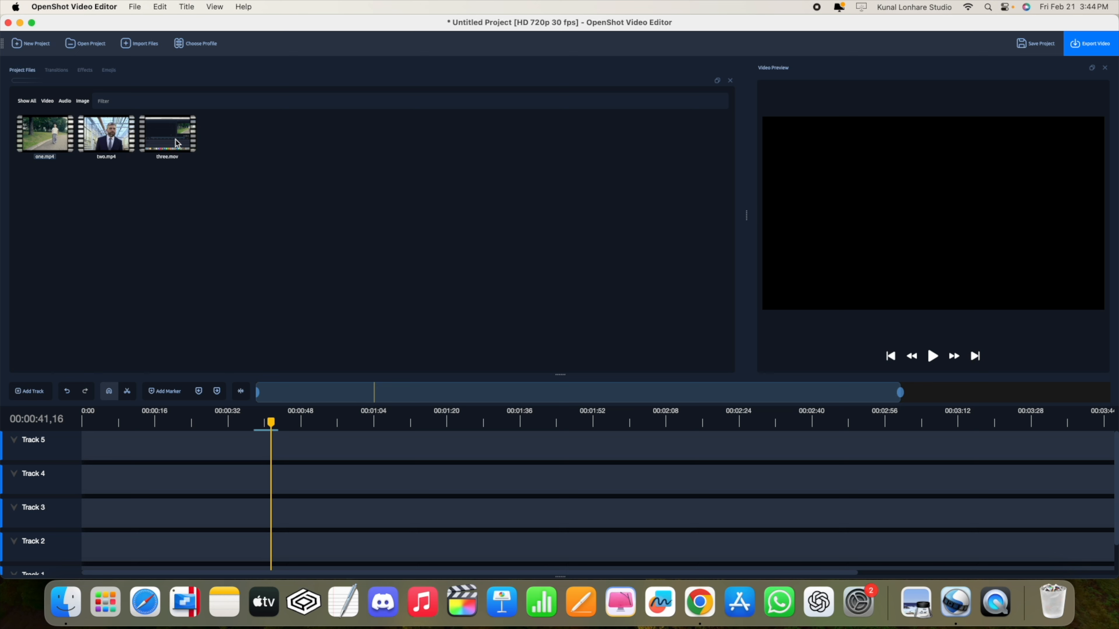
left_click_drag(165, 136, 293, 484)
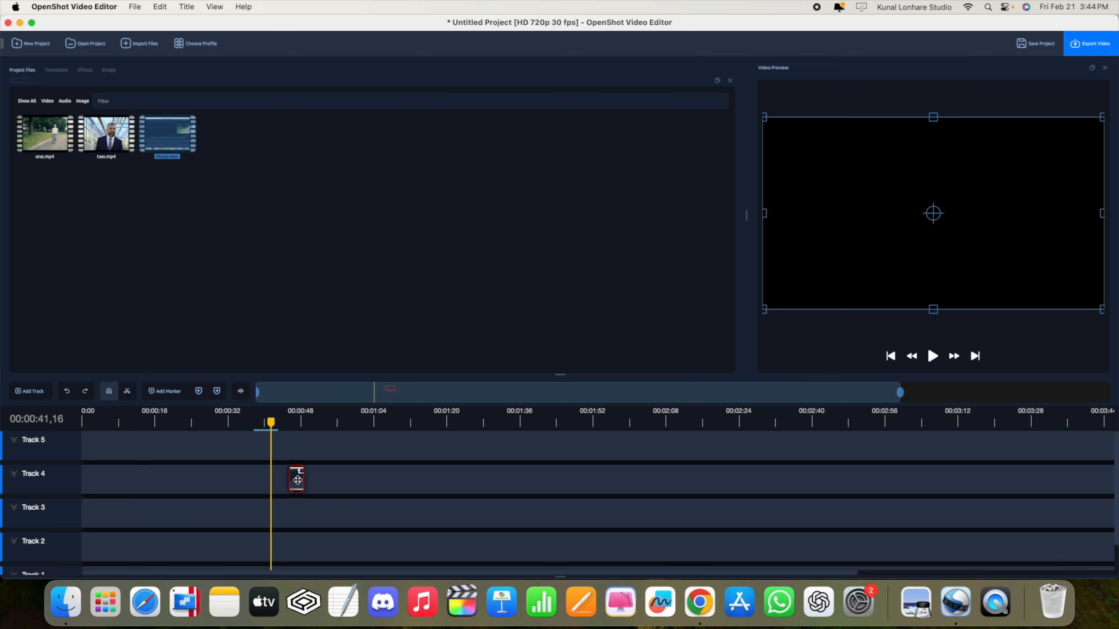
scroll(312, 479, "up", 4)
scroll(312, 479, "down", 4)
Enlarge the timeline scale and move three.mov to the very beginning of Track 4
left_click_drag(901, 393, 350, 393)
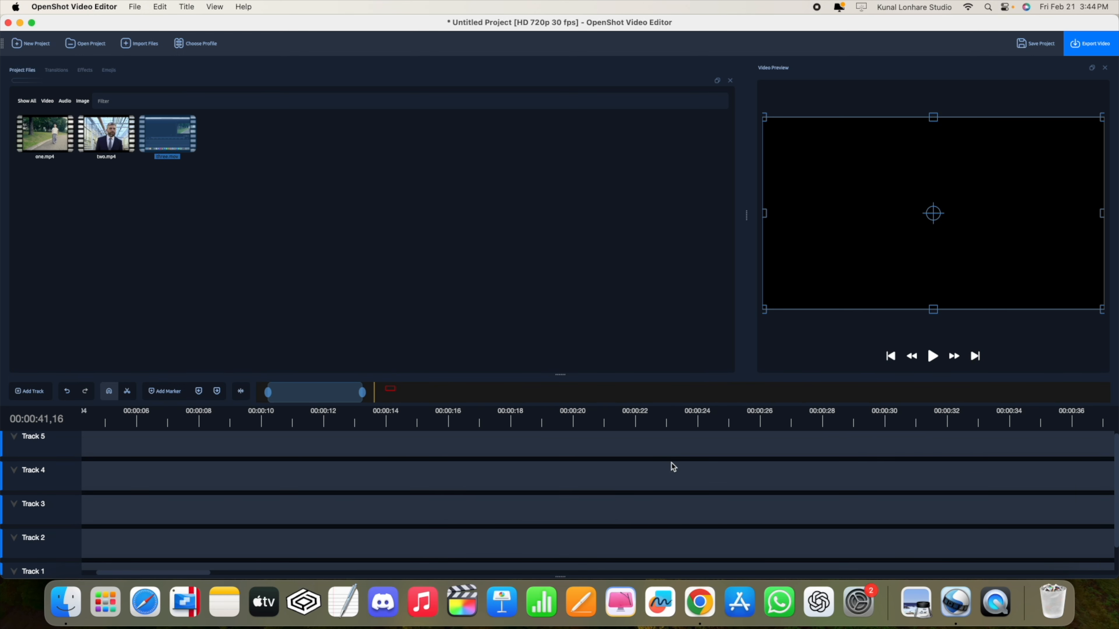
scroll(669, 465, "right", 10)
left_click_drag(757, 477, 149, 477)
scroll(147, 484, "left", 6)
scroll(149, 487, "left", 4)
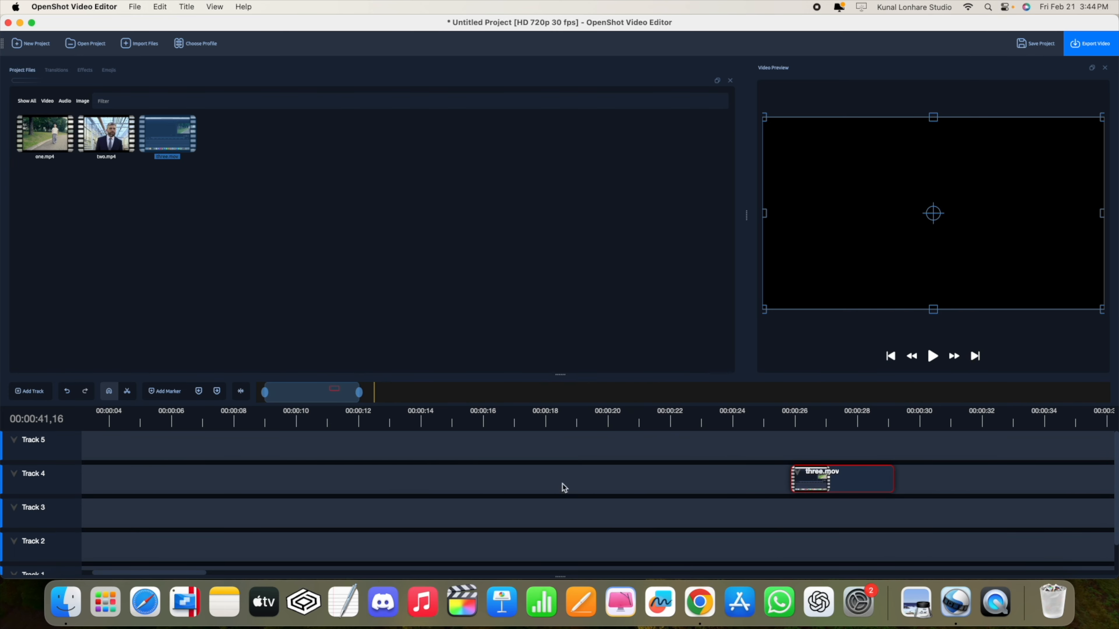
left_click_drag(833, 481, 192, 487)
scroll(224, 489, "left", 2)
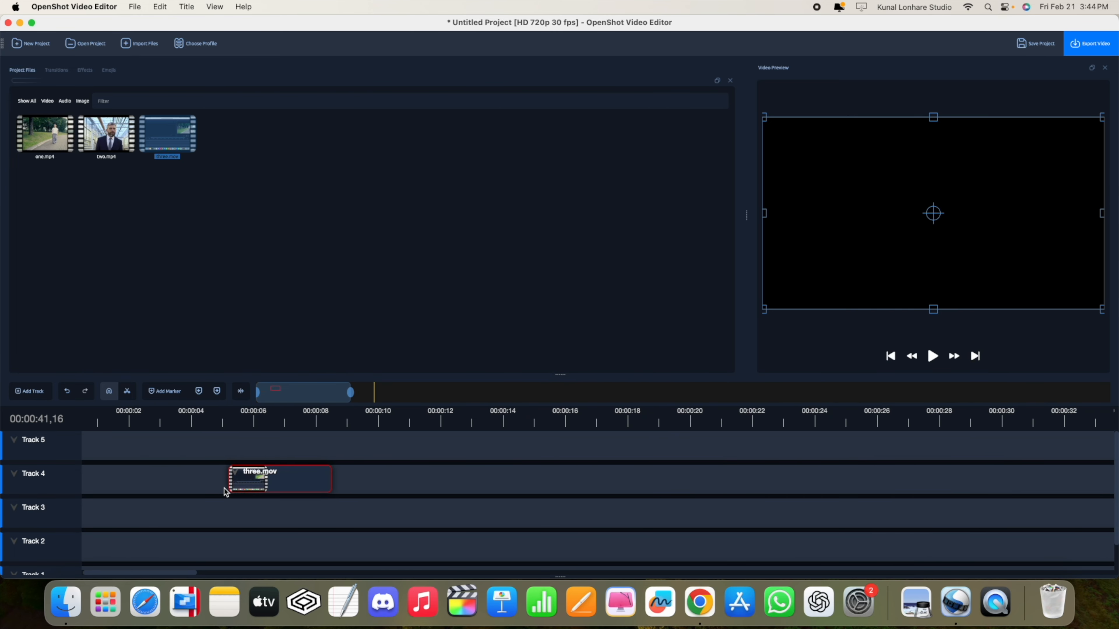
left_click_drag(347, 393, 279, 394)
left_click_drag(792, 487, 135, 482)
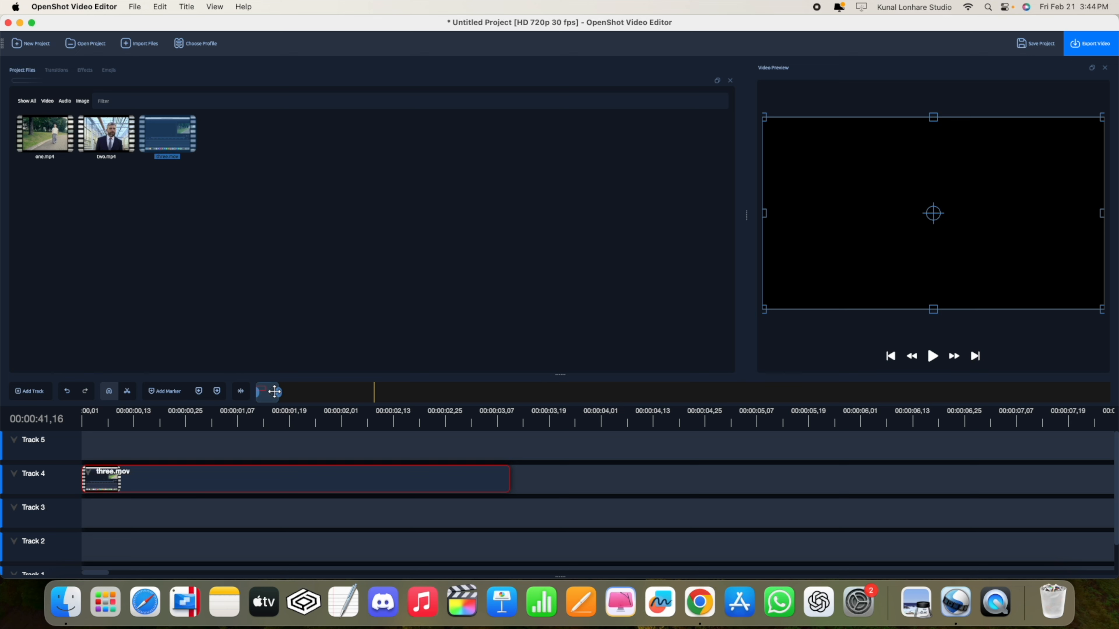
Adjust the timeline scale around three.mov and center the timeline on the playhead
left_click_drag(277, 391, 312, 392)
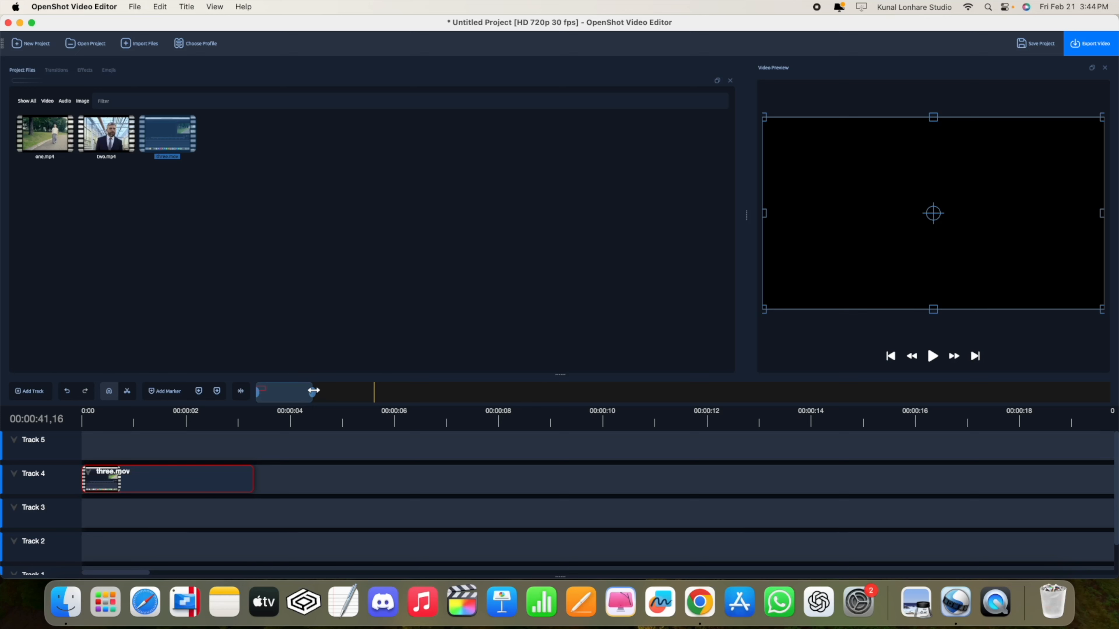
left_click_drag(312, 392, 290, 390)
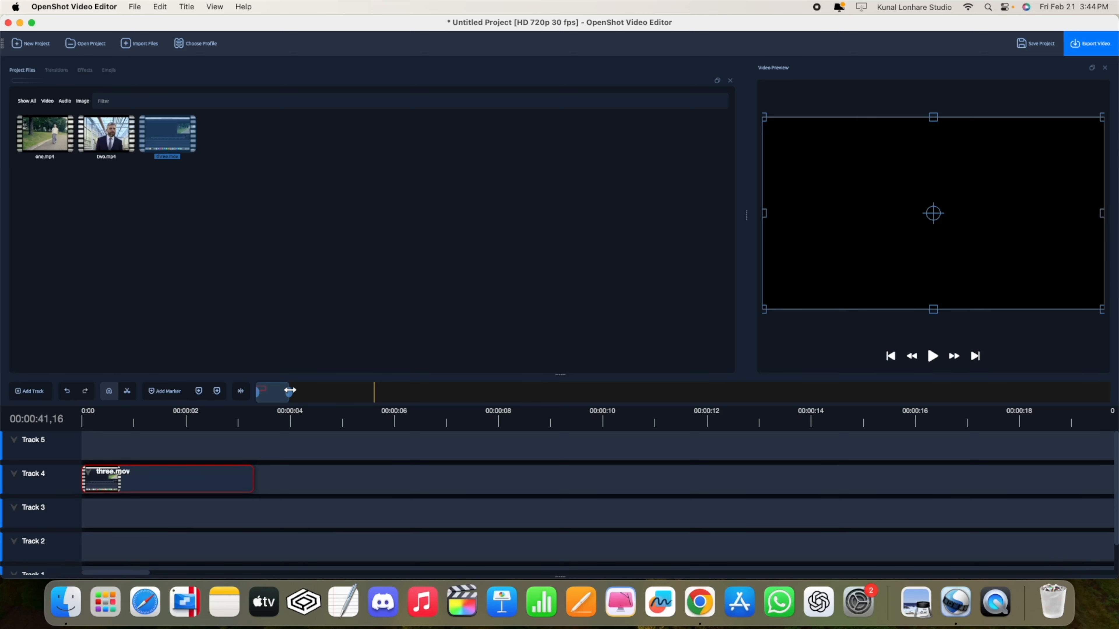
left_click(240, 392)
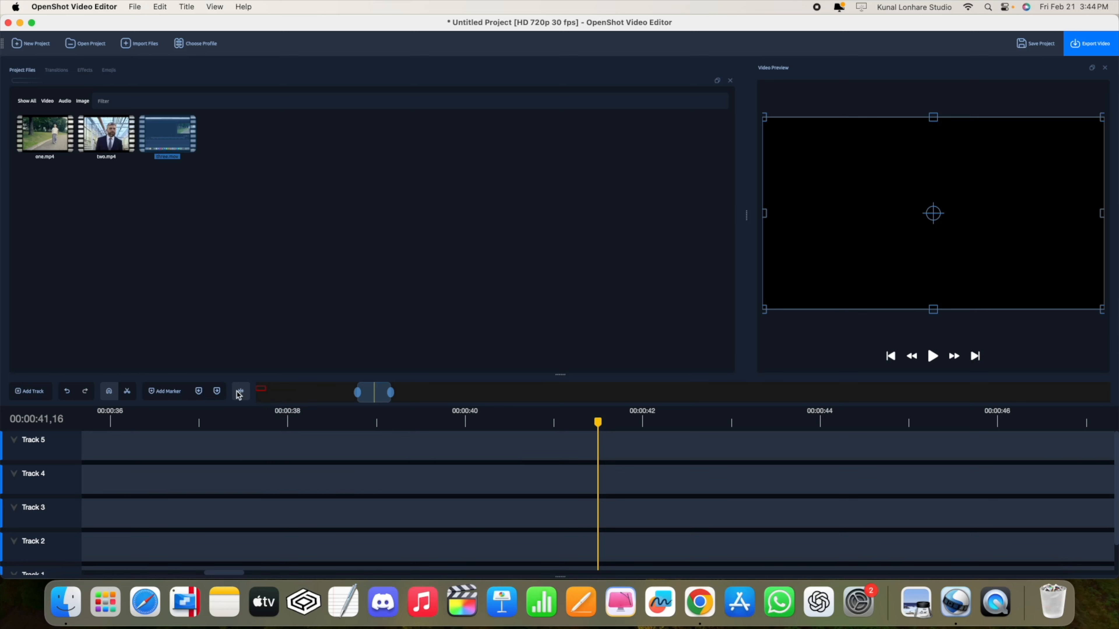
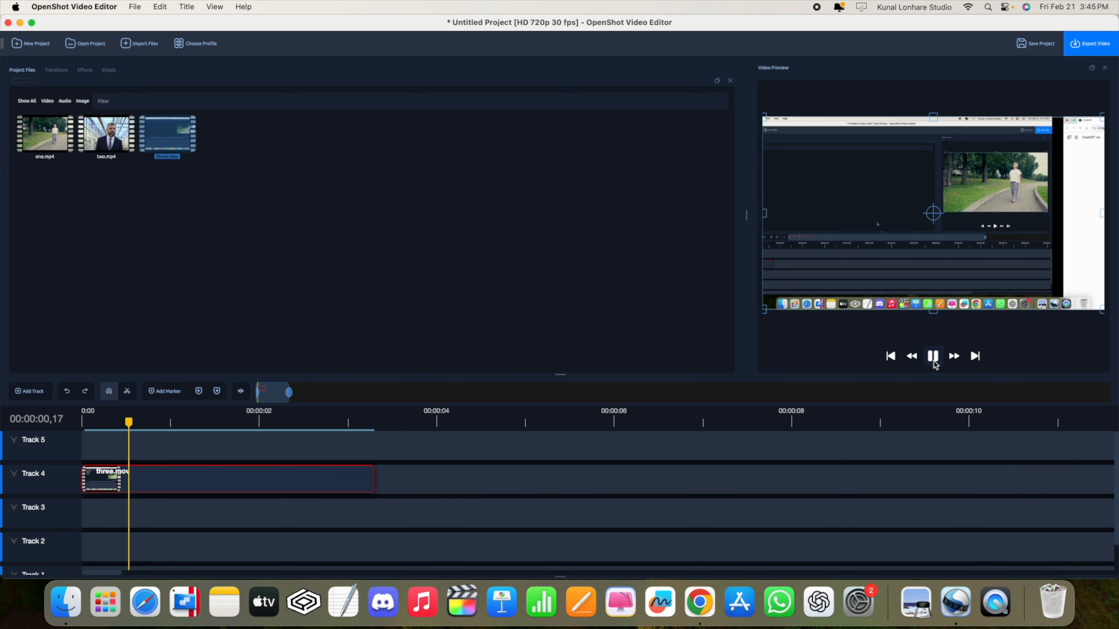
Set the volume level of the entire three.mov clip on Track 4 to 130%
right_click(206, 475)
mouse_move(250, 372)
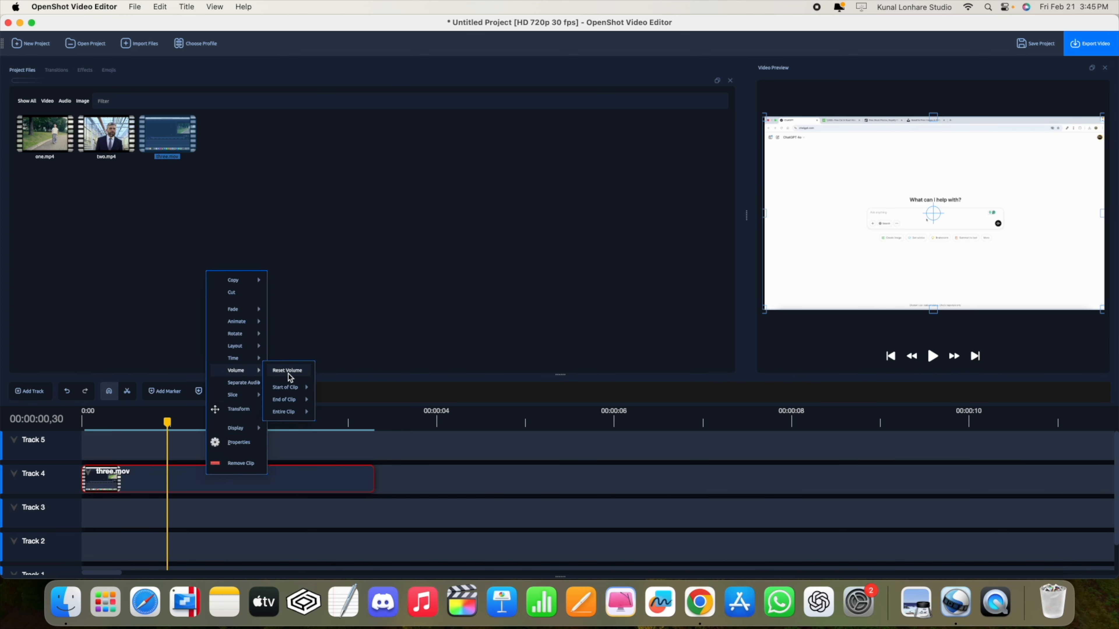
mouse_move(291, 415)
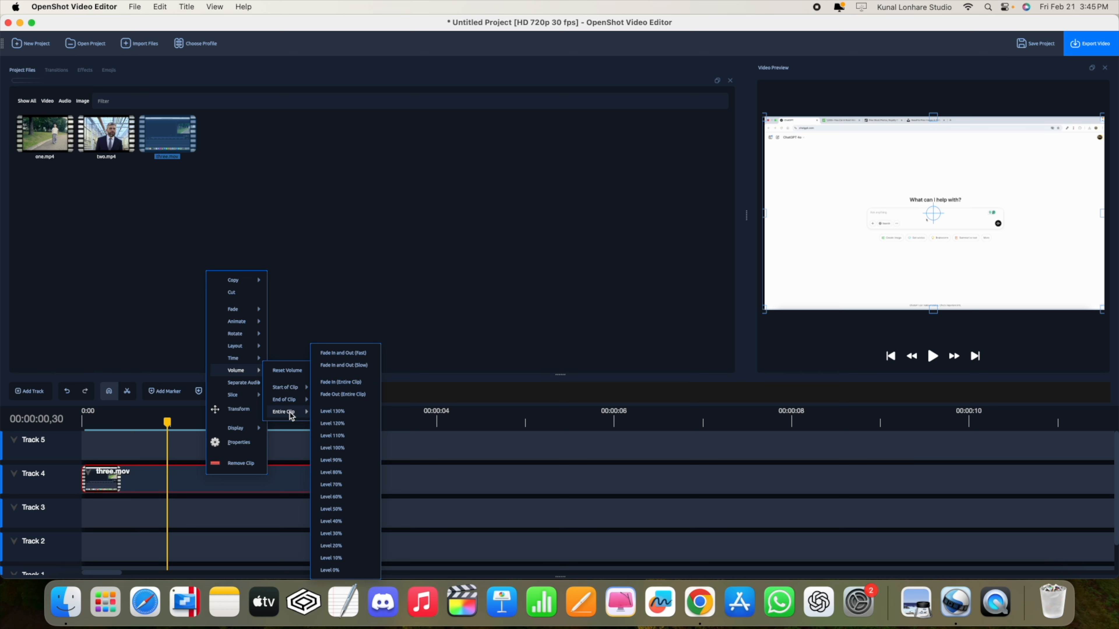
left_click(345, 413)
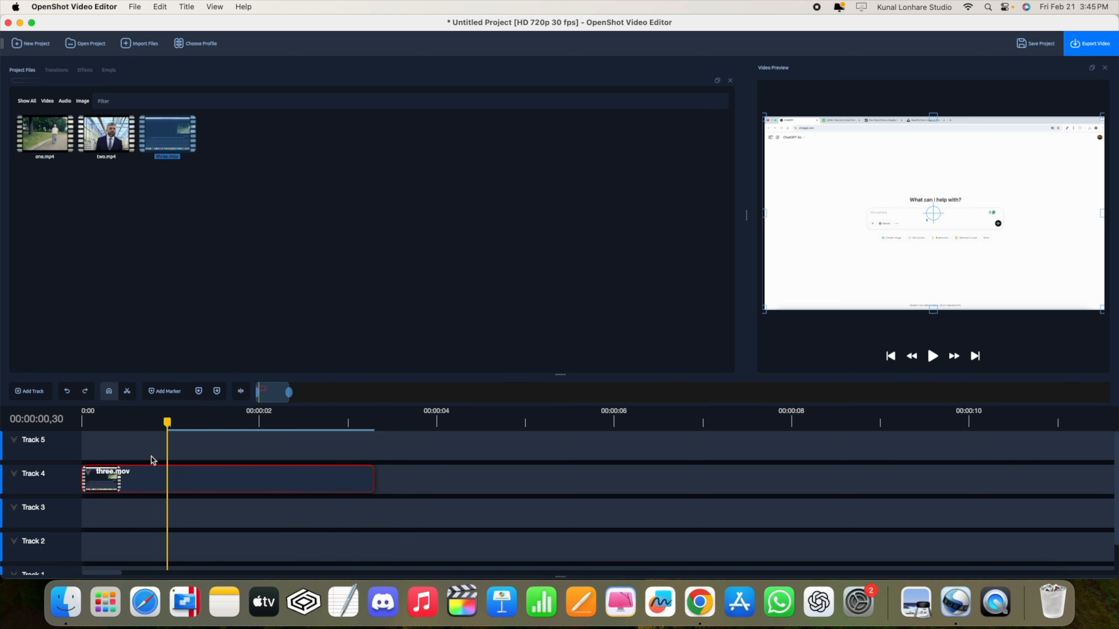
Raise the system volume and play three.mov from its beginning to listen to the volume level
left_click(937, 358)
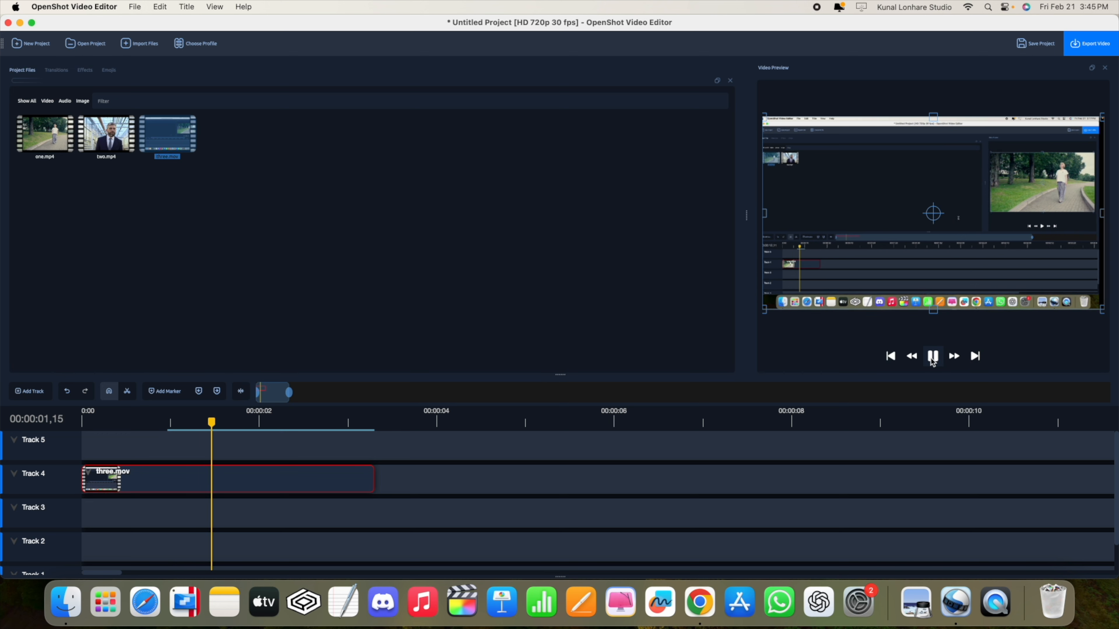
key("XF86AudioRaiseVolume")
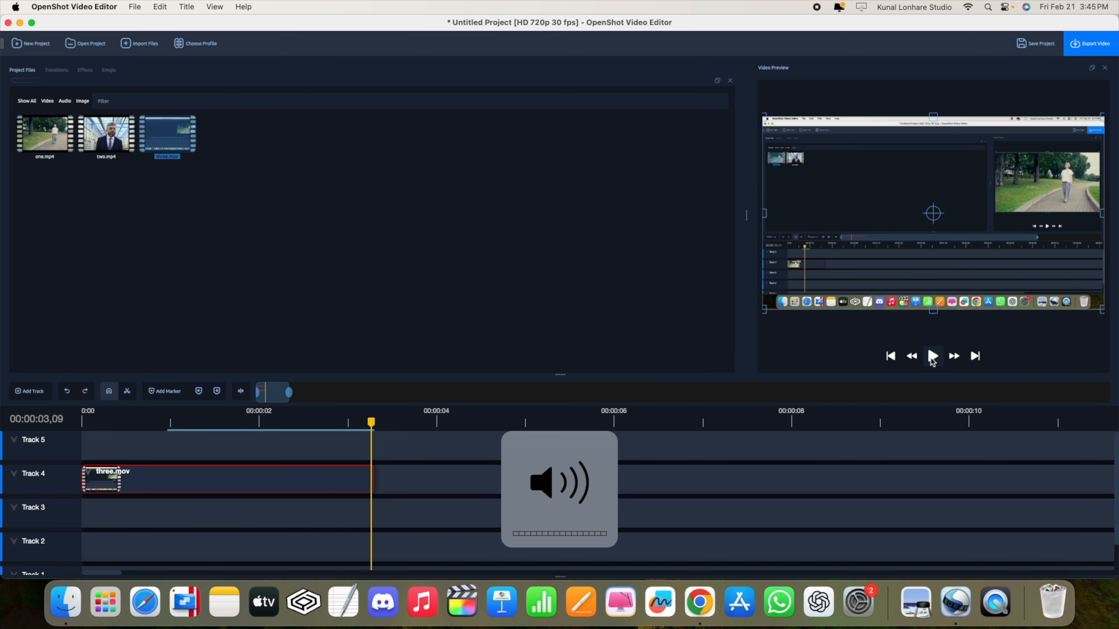
left_click(365, 437)
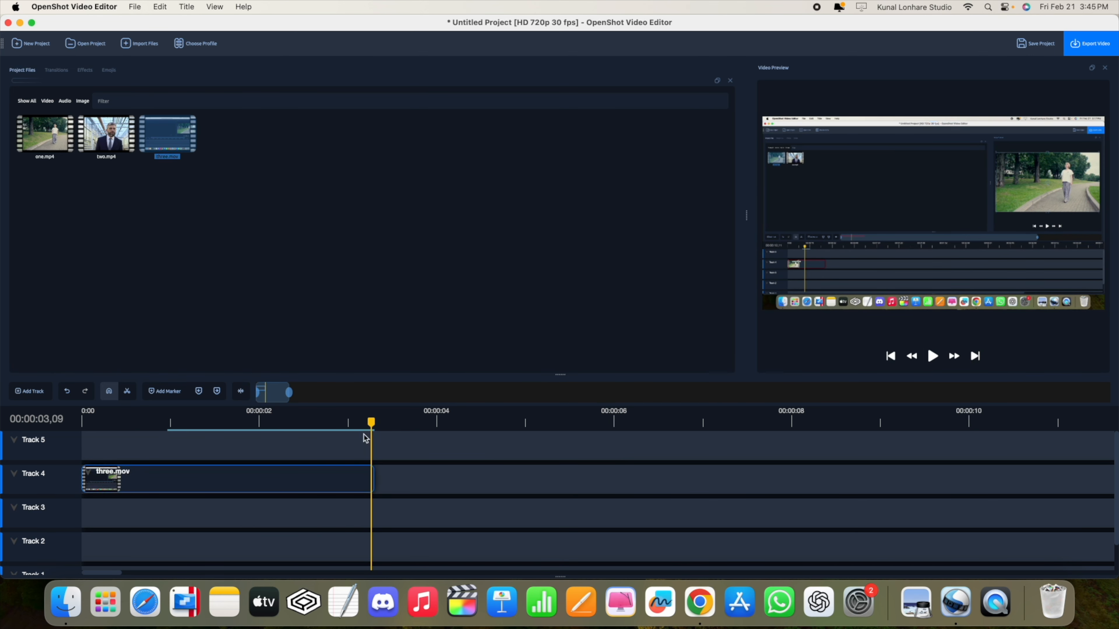
left_click(88, 423)
left_click(934, 356)
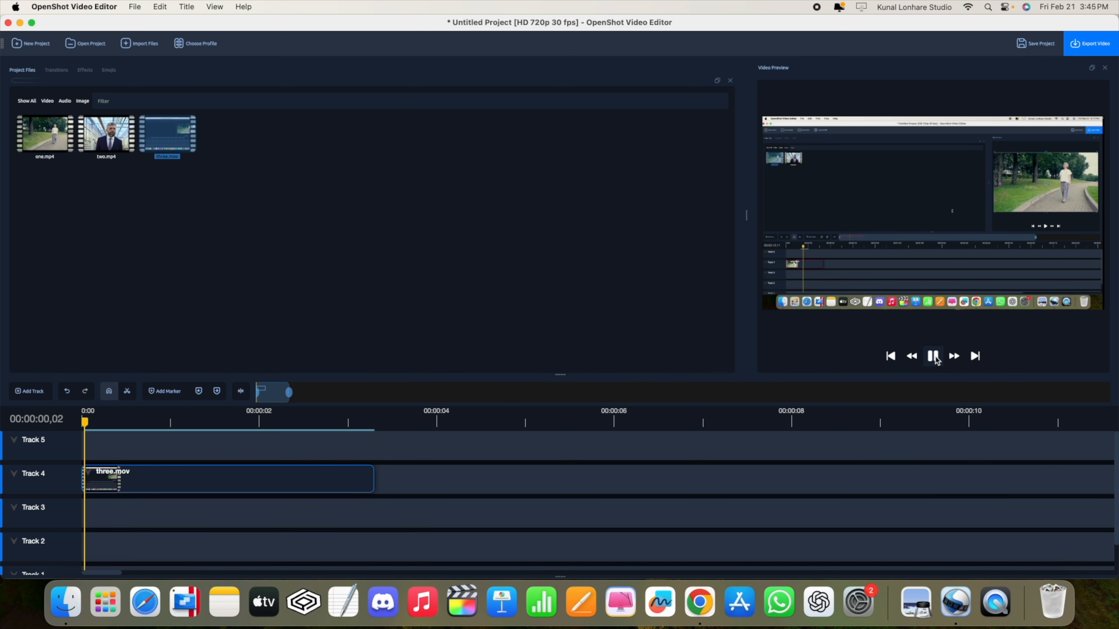
left_click(934, 357)
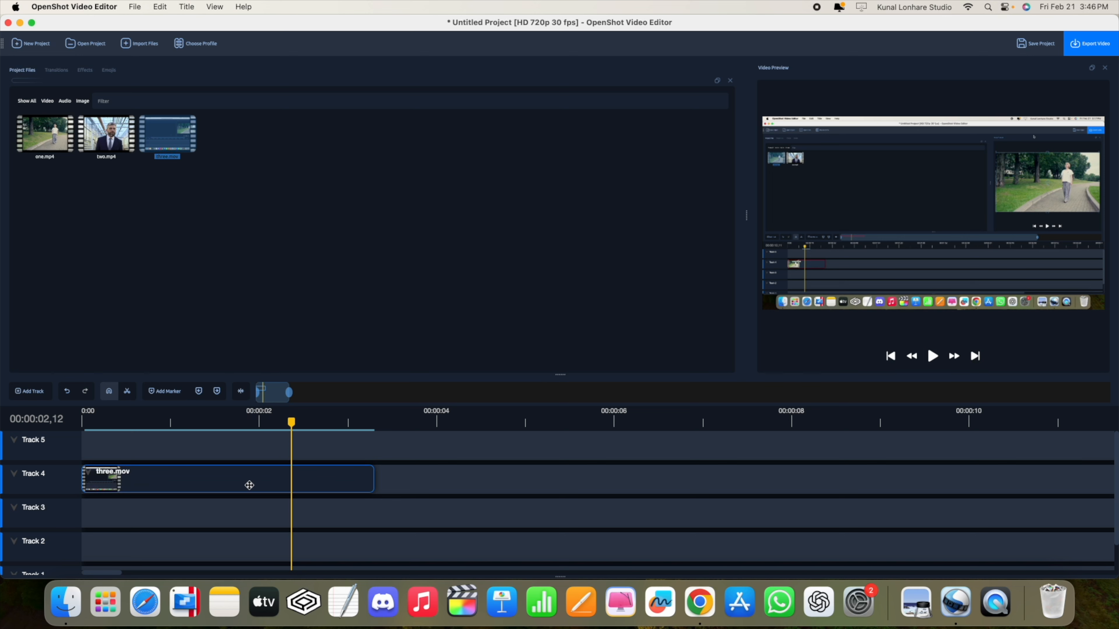
Separate the audio of three.mov on Track 4 into a single clip with all channels
left_click_drag(291, 421, 136, 443)
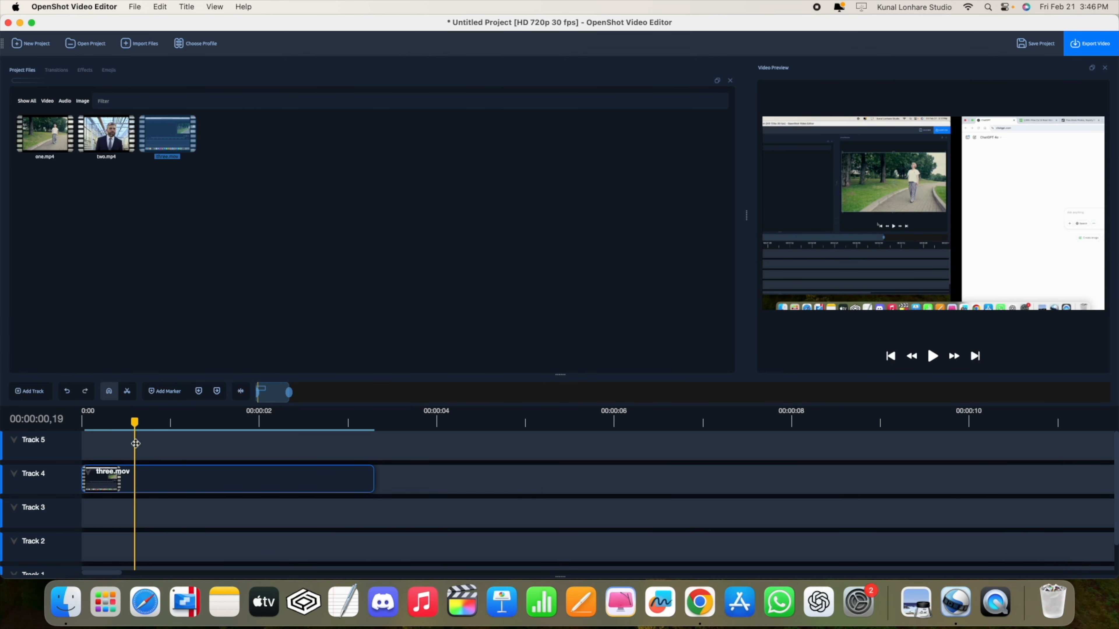
right_click(167, 481)
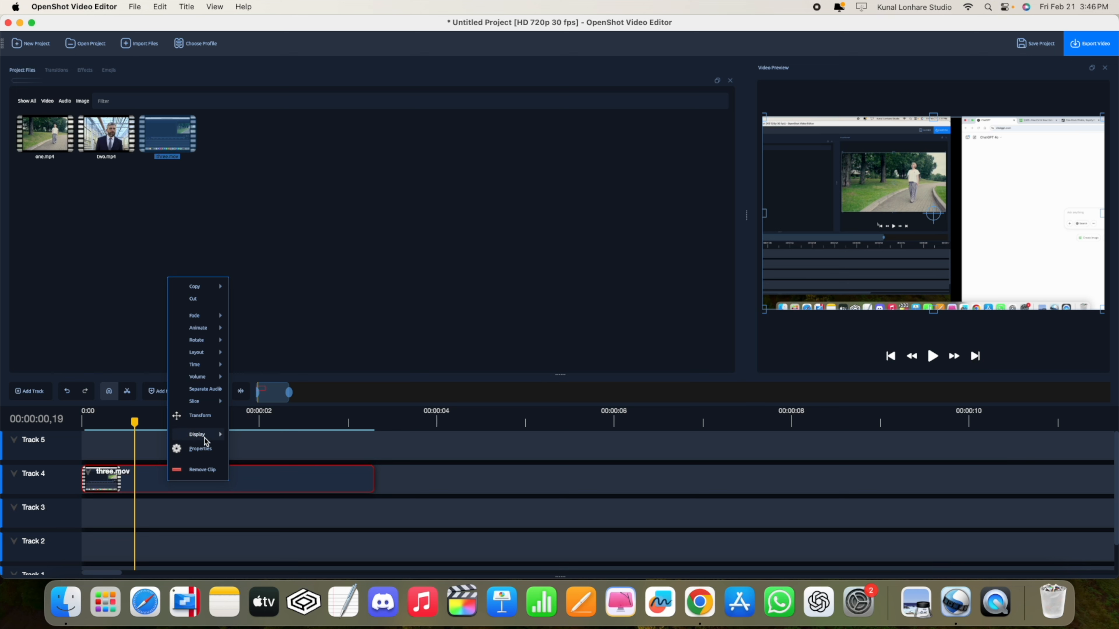
mouse_move(205, 439)
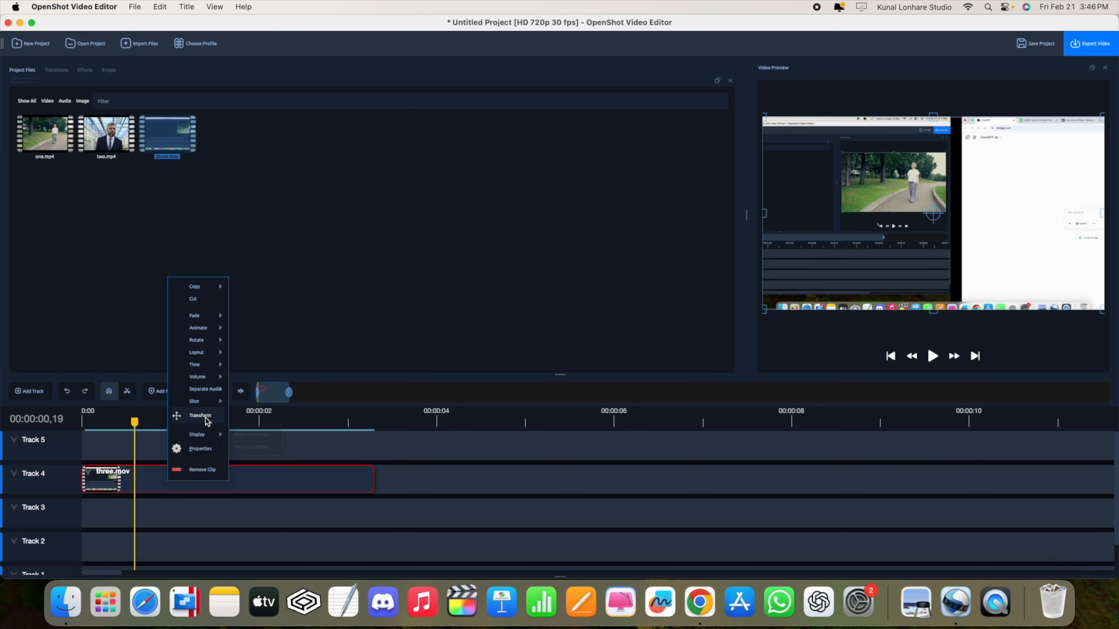
mouse_move(209, 389)
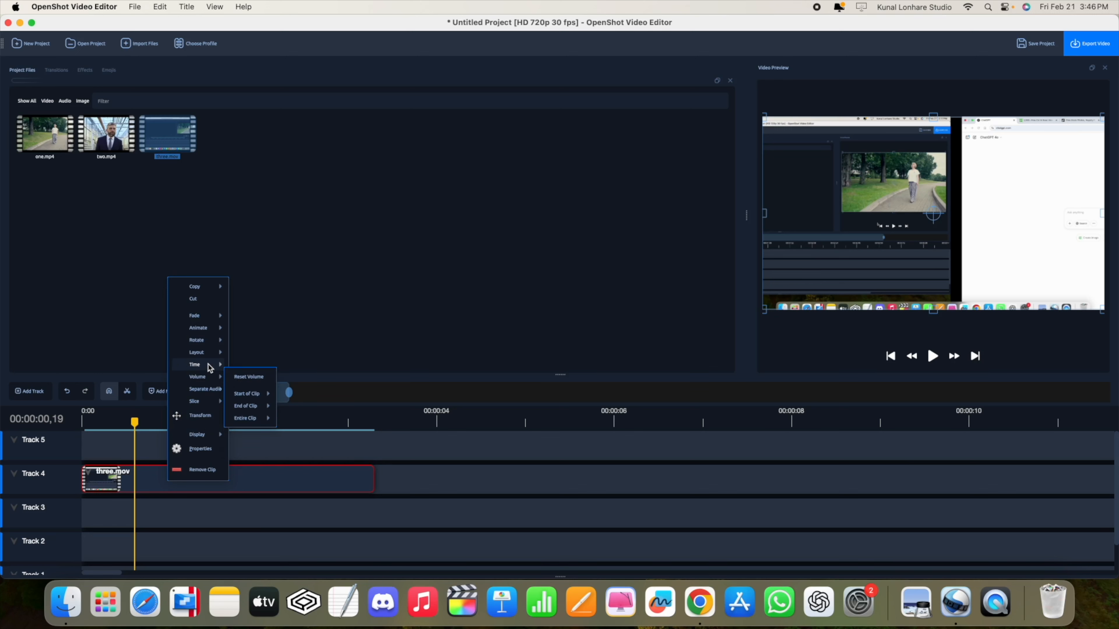
mouse_move(209, 332)
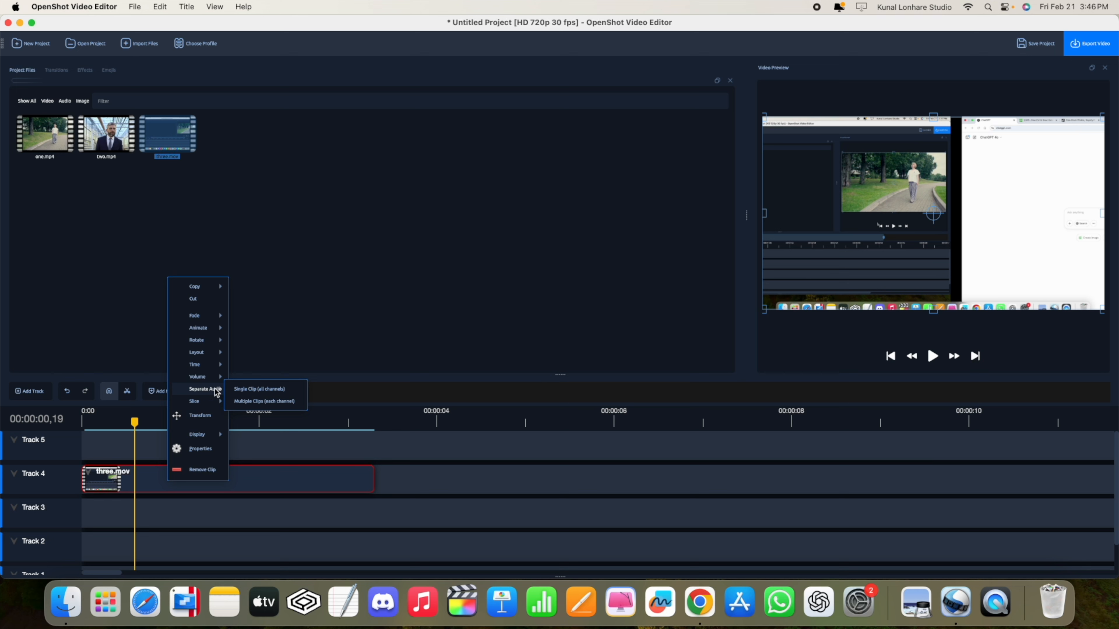
left_click(238, 390)
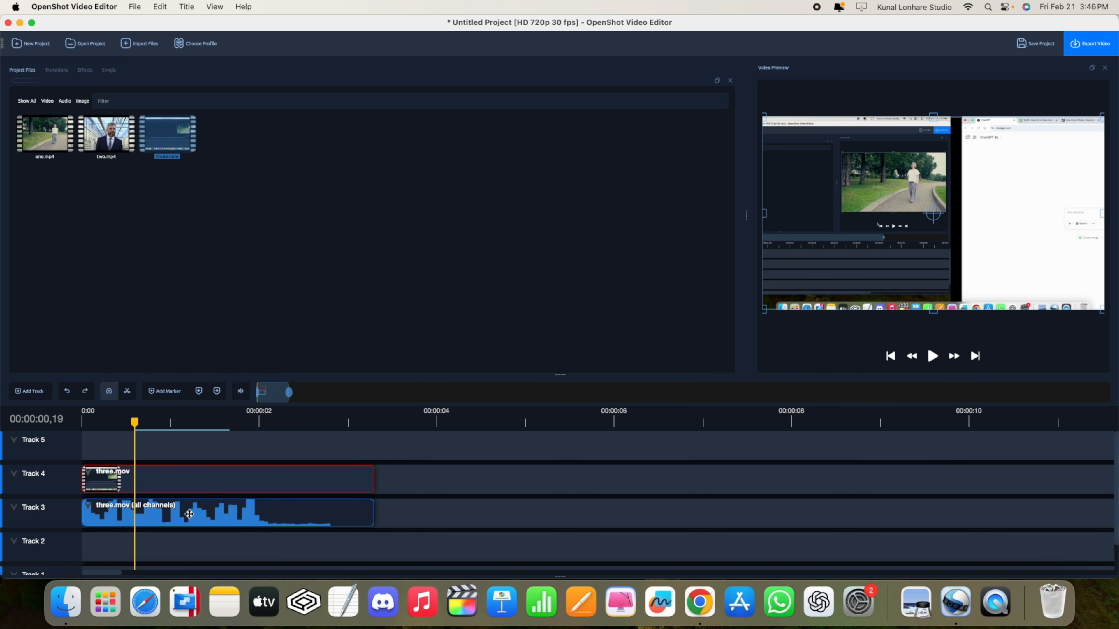
Select the separated audio clip on Track 3 and play it together with the video, pausing near the end
left_click(190, 514)
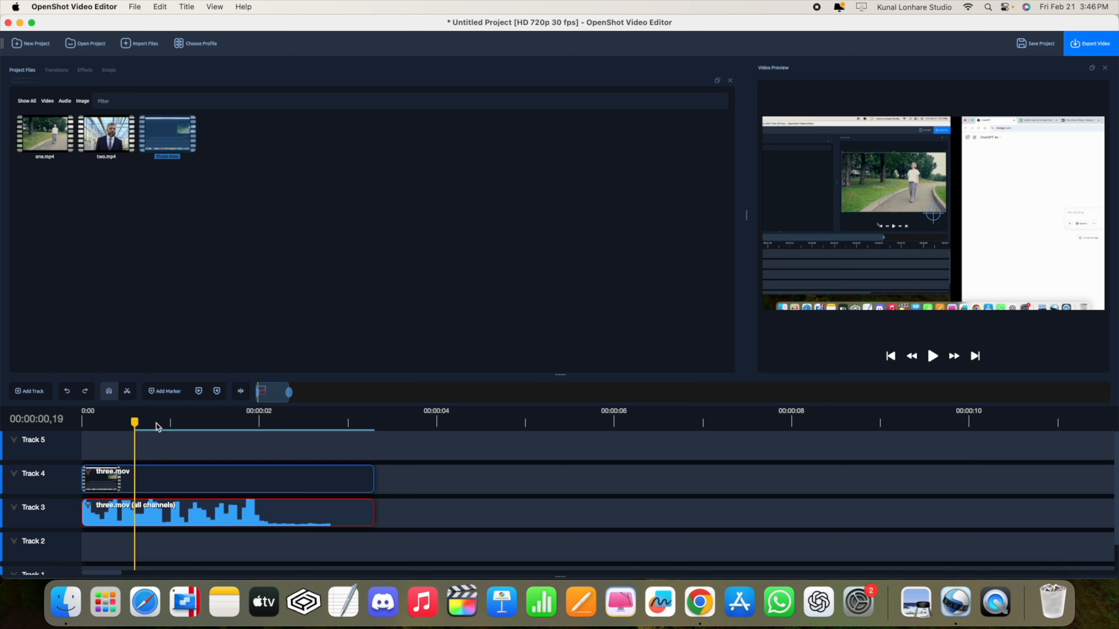
left_click(932, 360)
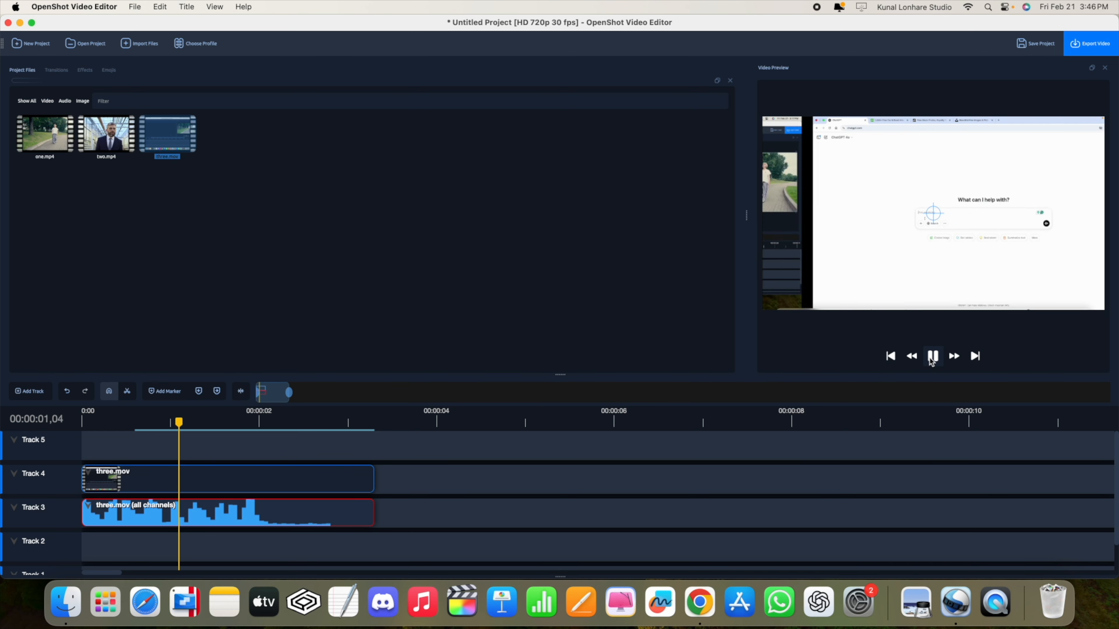
left_click(932, 357)
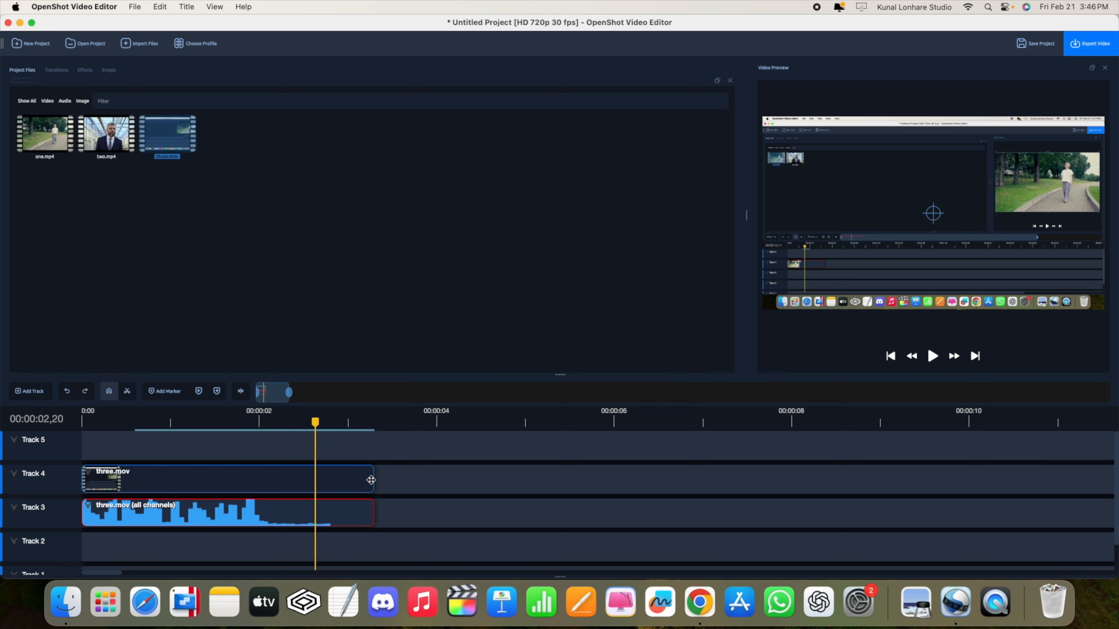
Trim the end of three.mov on Track 4 back to the playhead at 00:00:02,20 and play its ending
left_click_drag(374, 480, 317, 487)
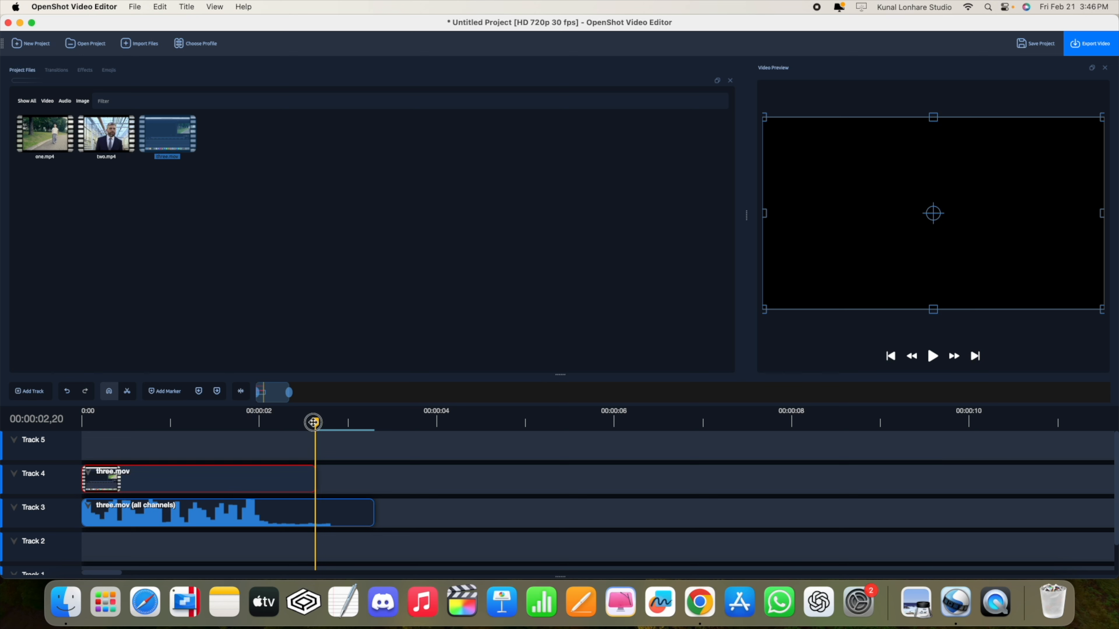
left_click_drag(312, 425, 283, 423)
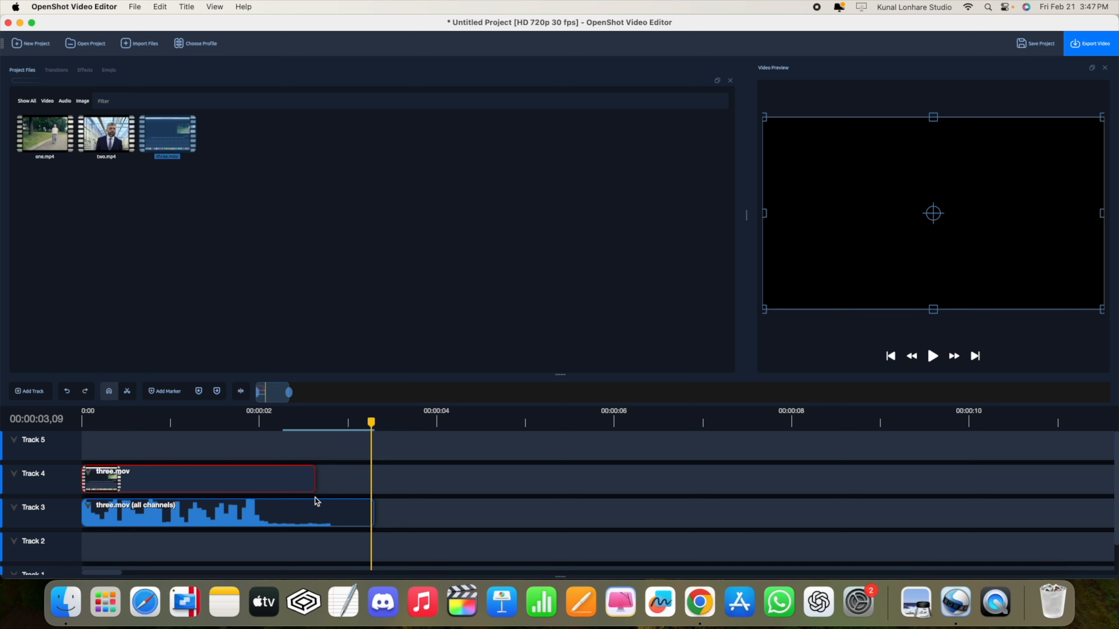
Cut the Track 3 audio clip with the razor where the video ends and delete the leftover piece
left_click(128, 391)
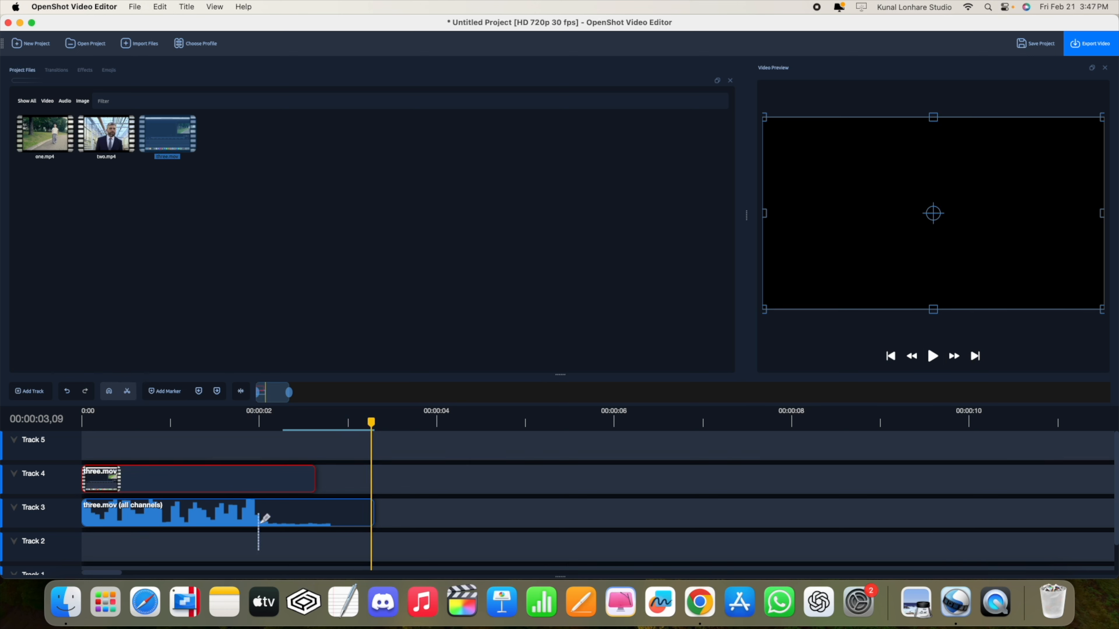
left_click(316, 511)
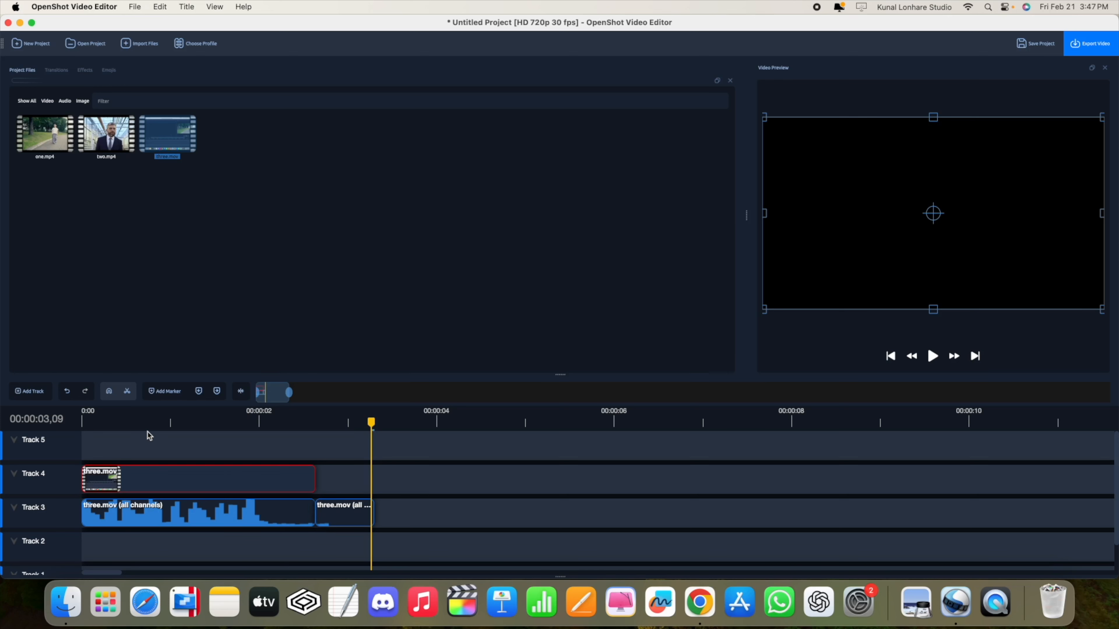
left_click(127, 394)
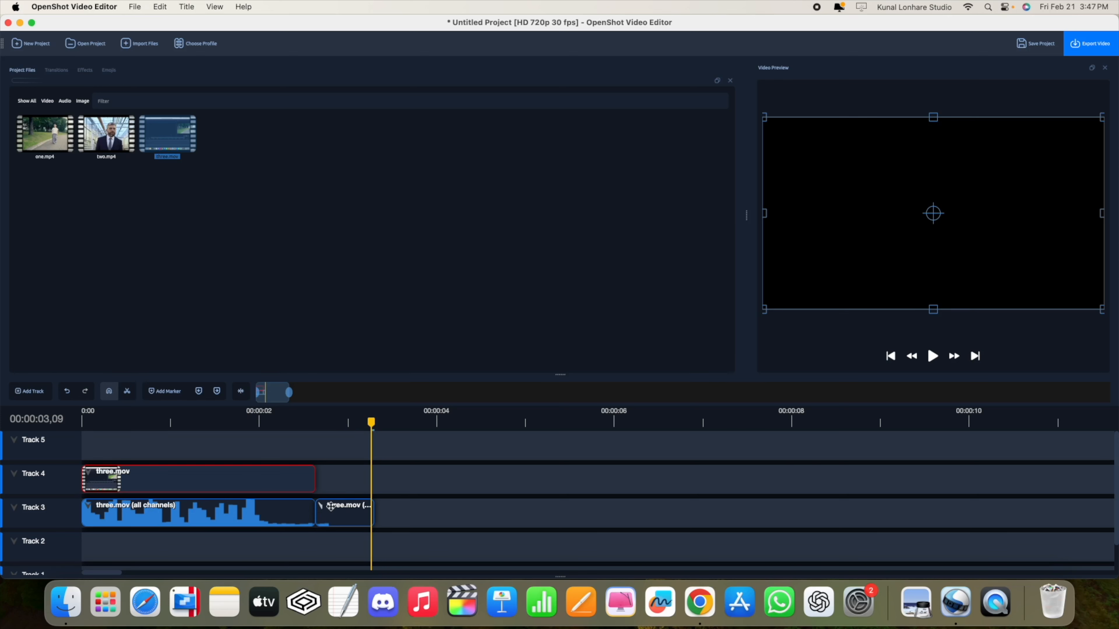
left_click(342, 512)
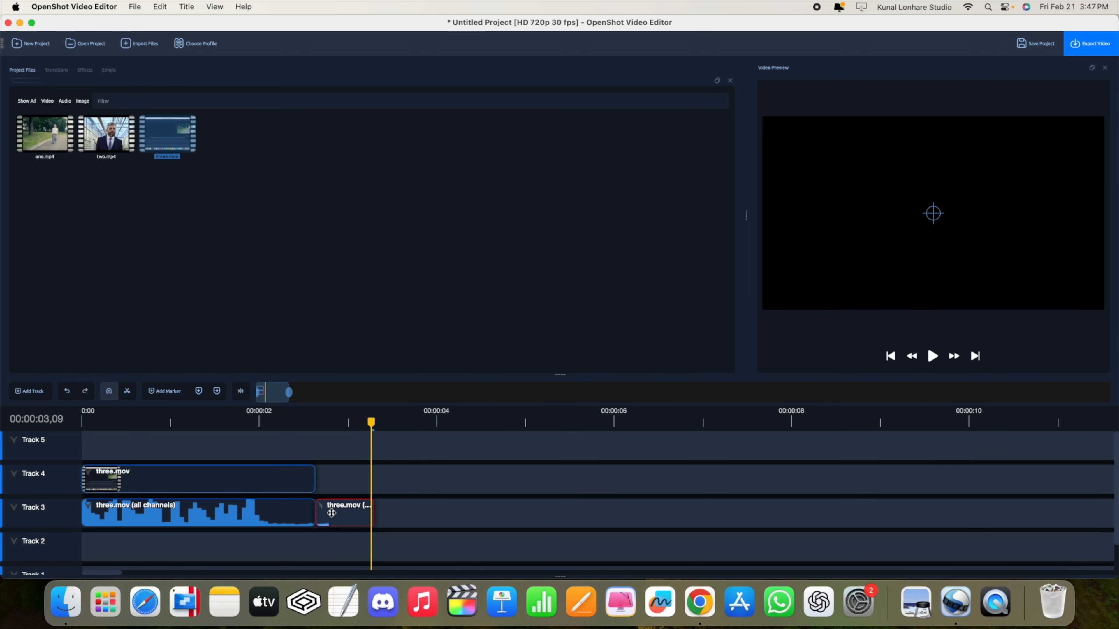
key("Delete")
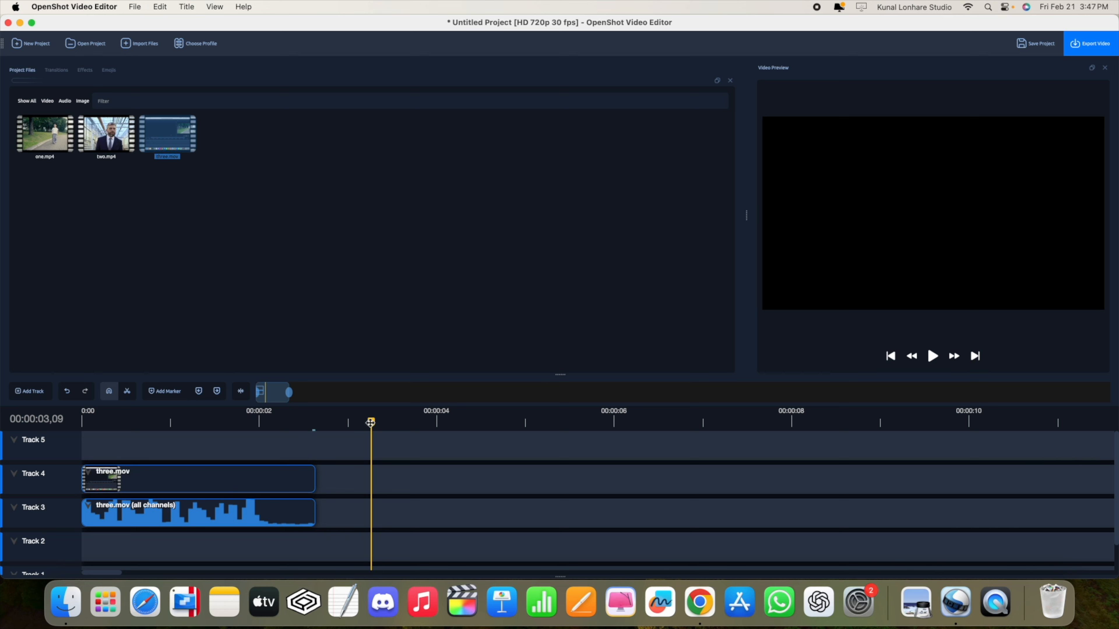
Play the trimmed video and audio from the beginning, and replay them from 00:00:01,10
left_click_drag(370, 422, 82, 422)
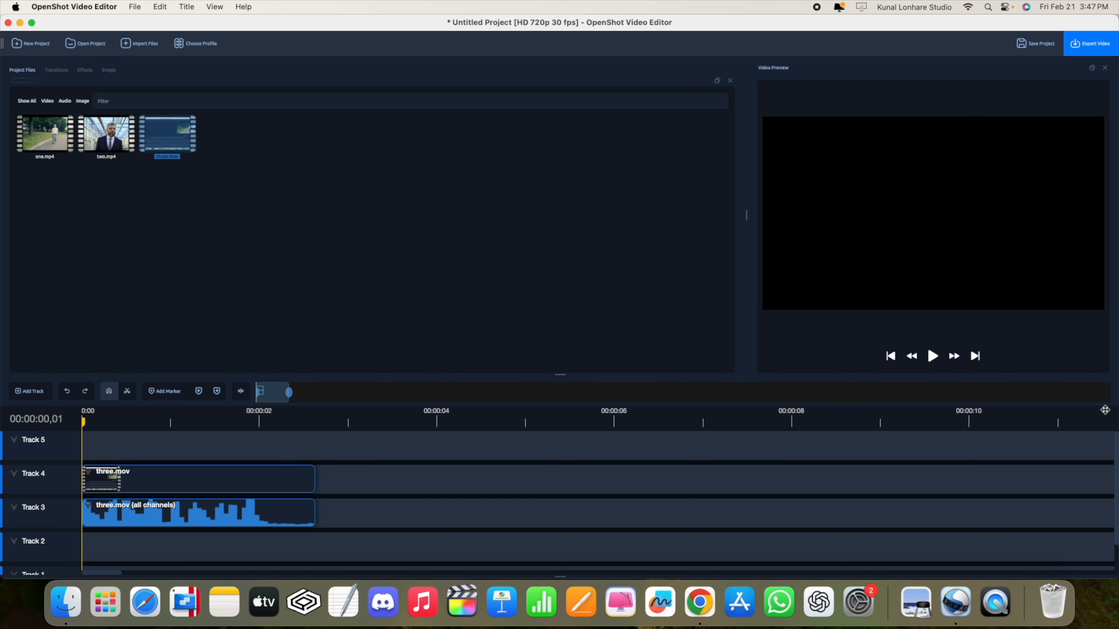
left_click(931, 358)
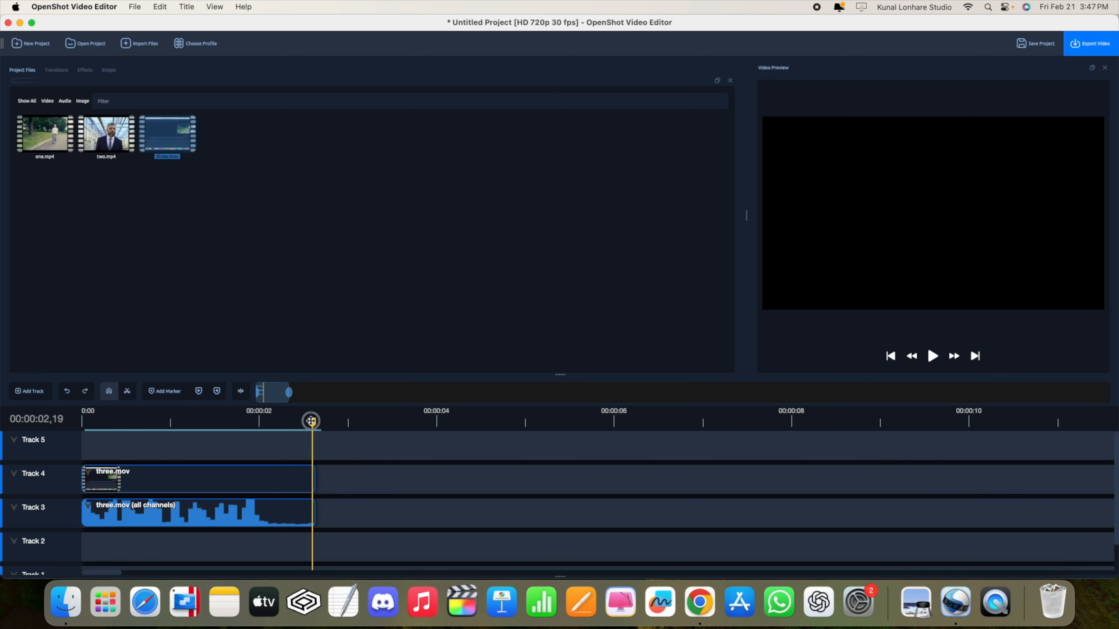
left_click_drag(312, 420, 197, 421)
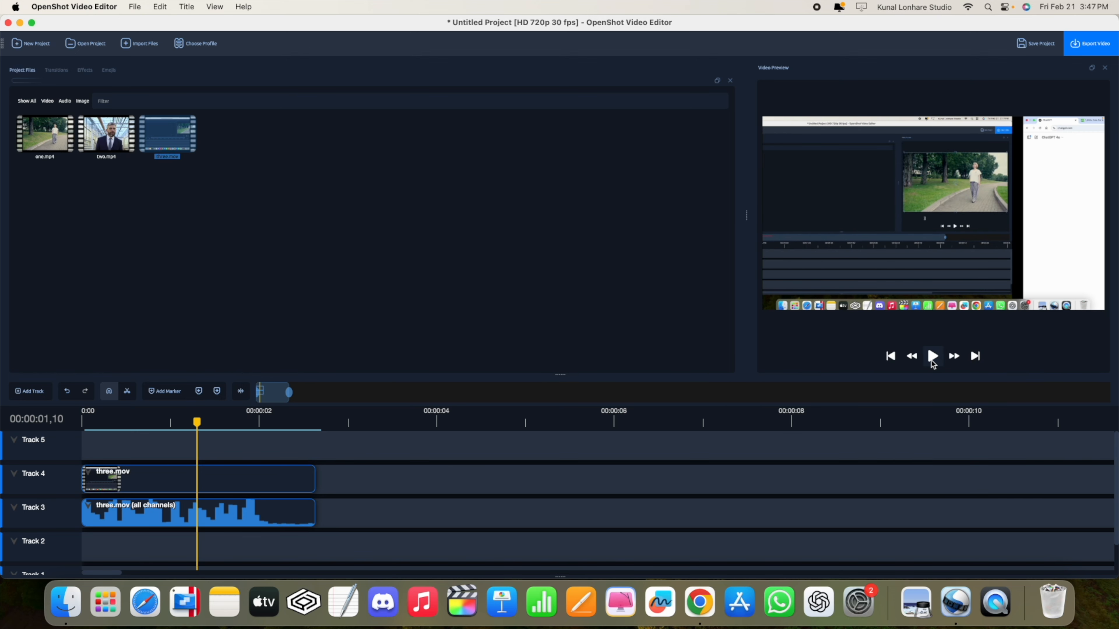
left_click(932, 358)
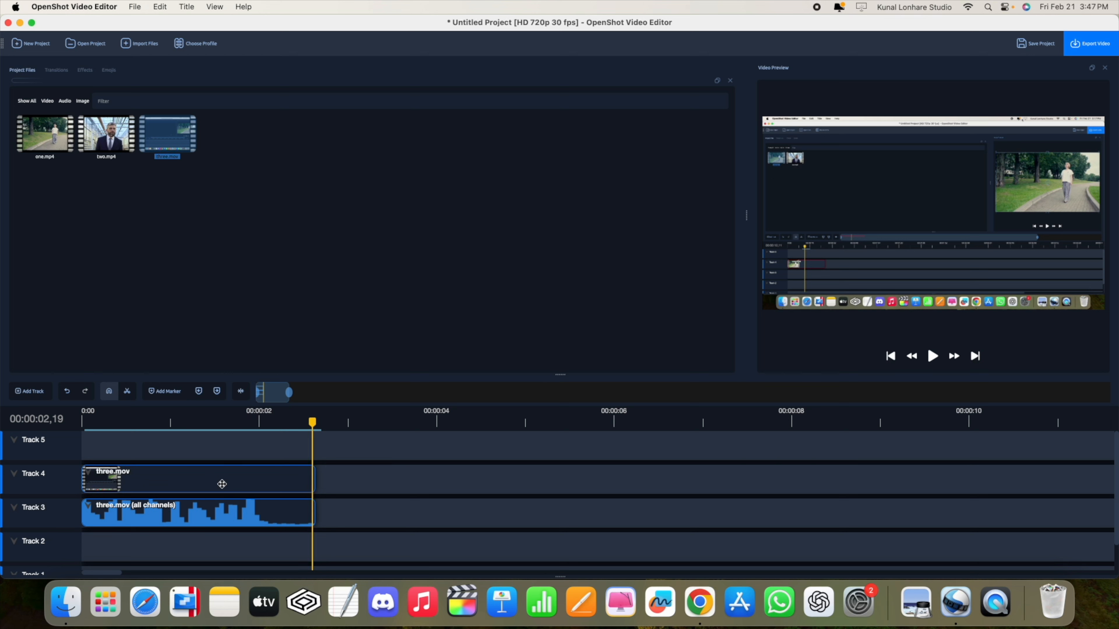
Move the separated audio clip to Track 4 at about 3 seconds, after the video, and play the timeline from the start
left_click(219, 513)
left_click_drag(220, 512, 484, 480)
left_click_drag(312, 429, 83, 429)
left_click(932, 356)
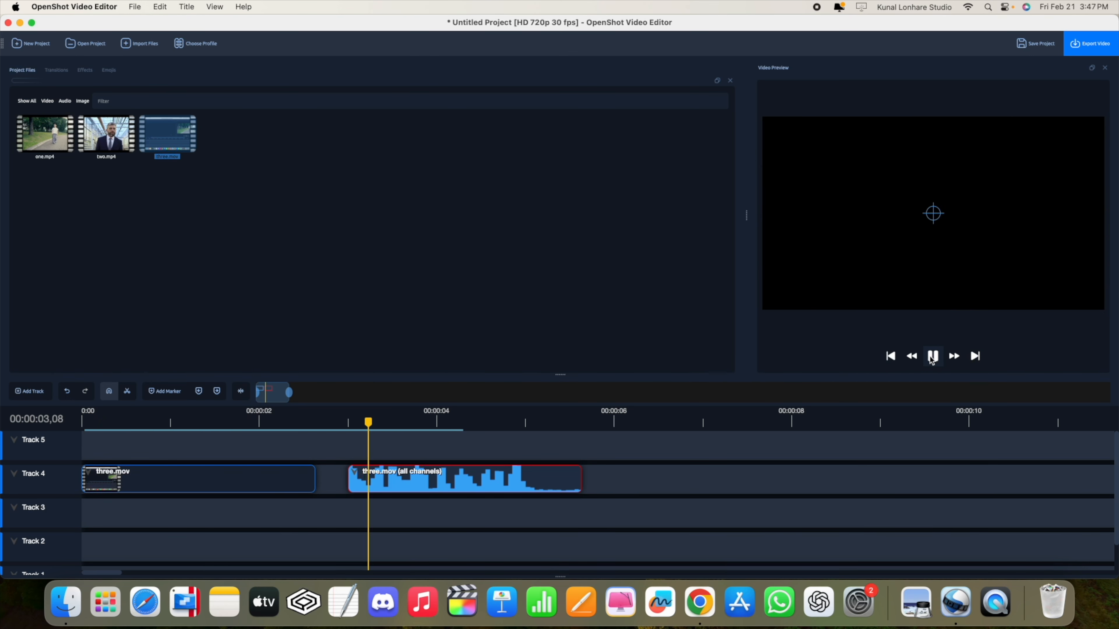
left_click(932, 357)
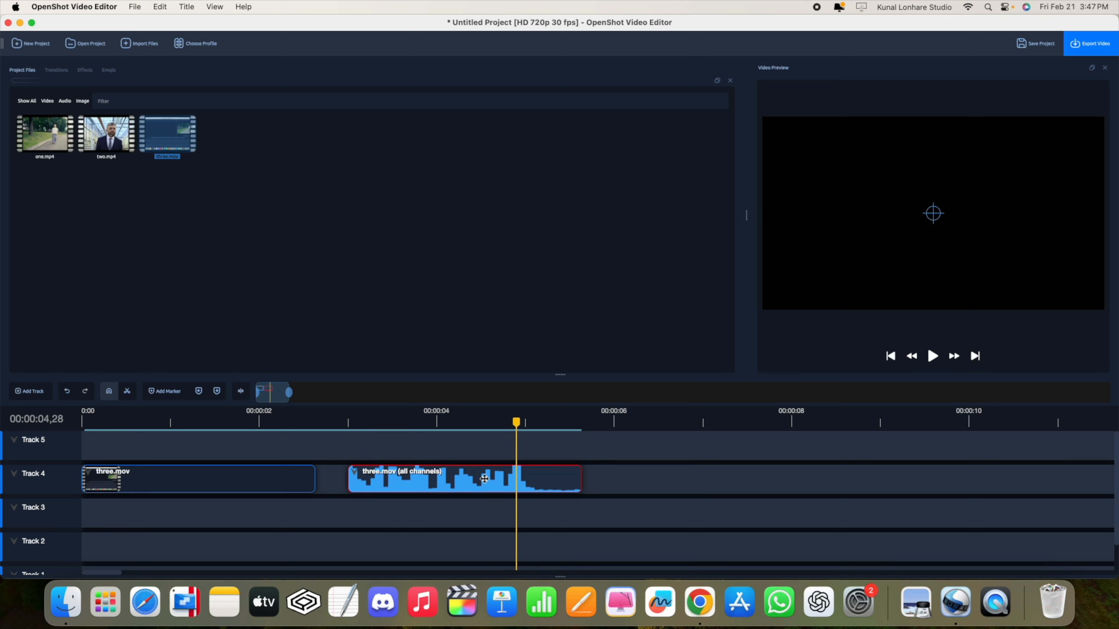
Delete the separated audio clip from Track 4 and play the remaining three.mov video from the start
key("Delete")
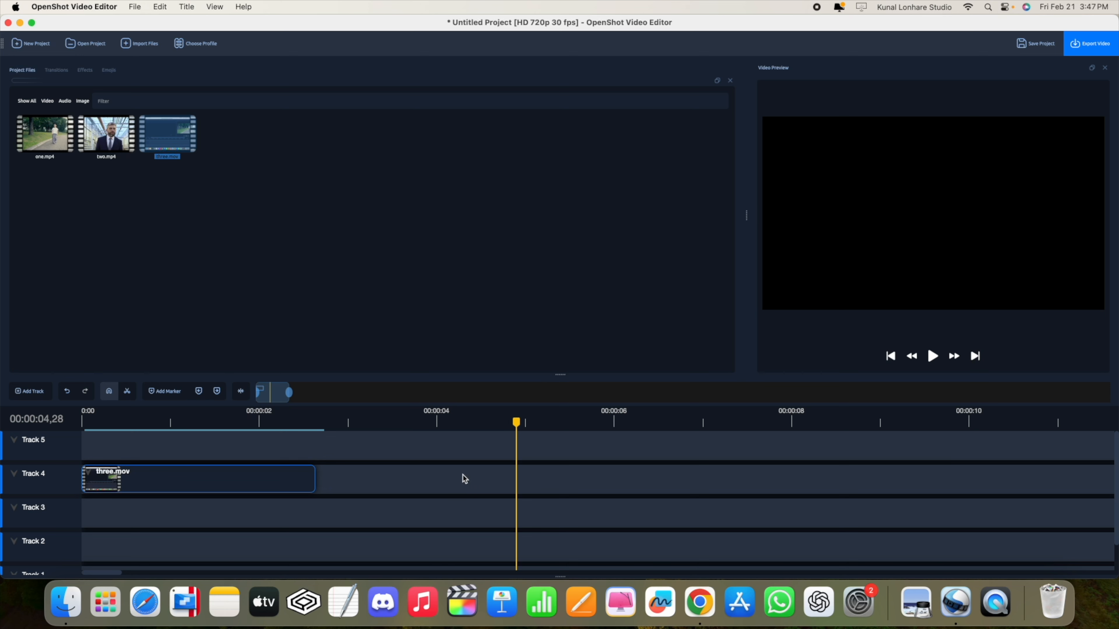
left_click_drag(517, 422, 83, 457)
left_click(929, 358)
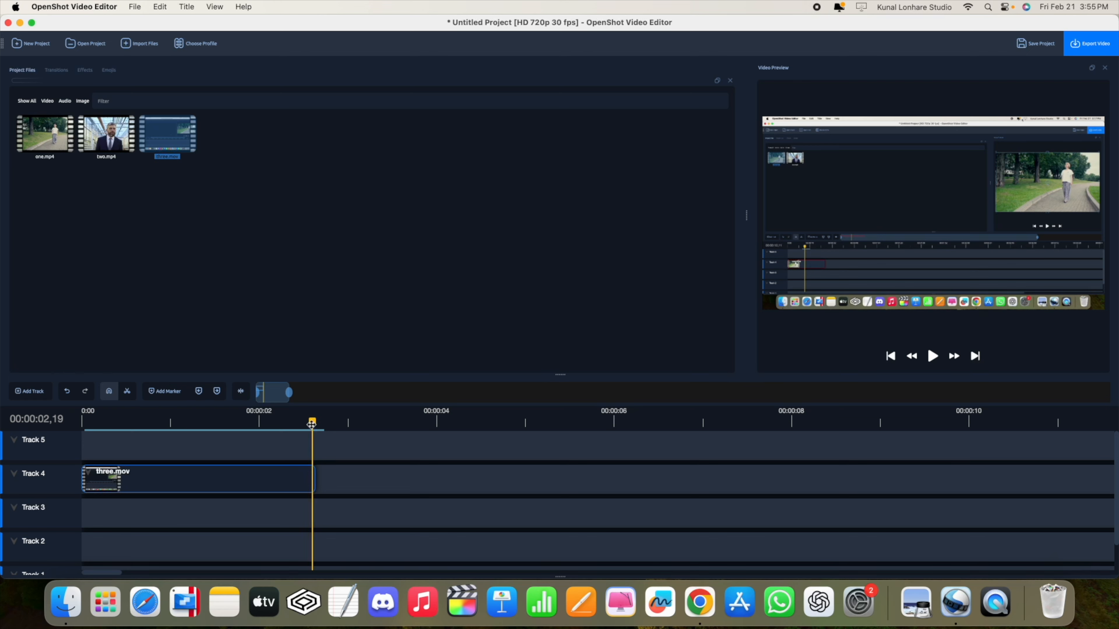
Move three.mov on Track 4 to start at about 1.6 seconds and set the playhead to 00:00:01,16
left_click_drag(311, 423, 295, 489)
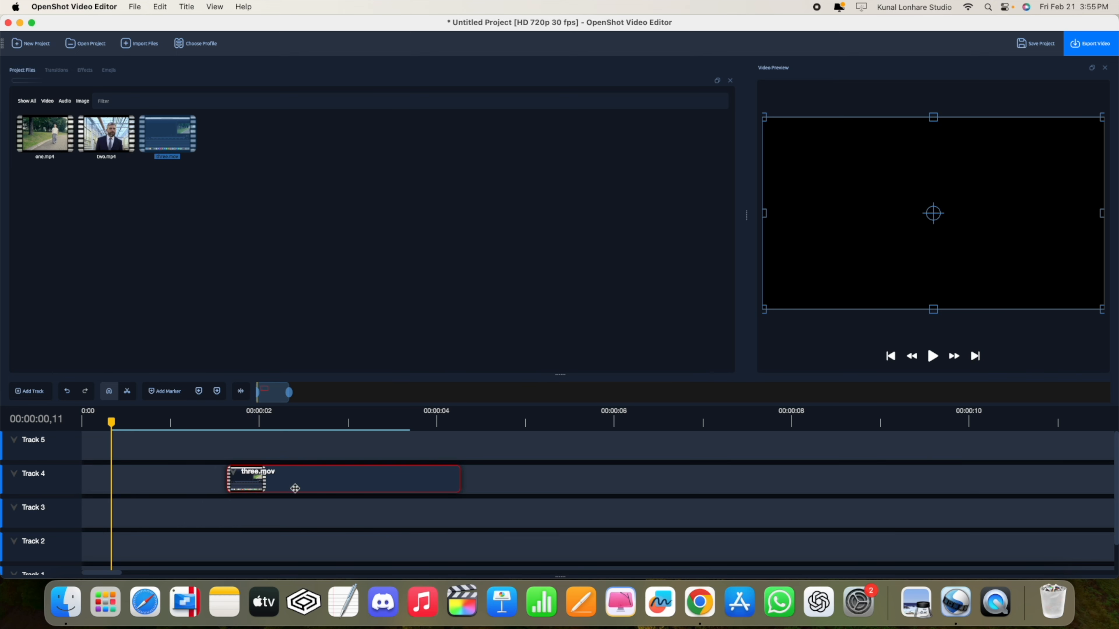
left_click_drag(111, 423, 214, 444)
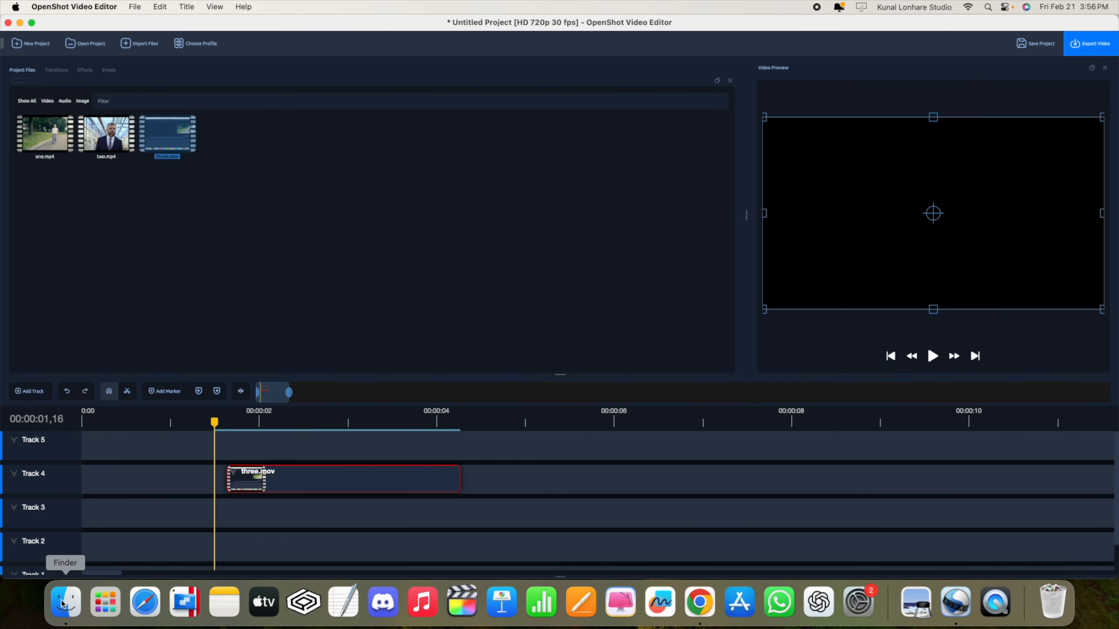
Import my-cool-car-285521.mp3 from the Music folder in Finder into the project files and close Finder's window
left_click(67, 608)
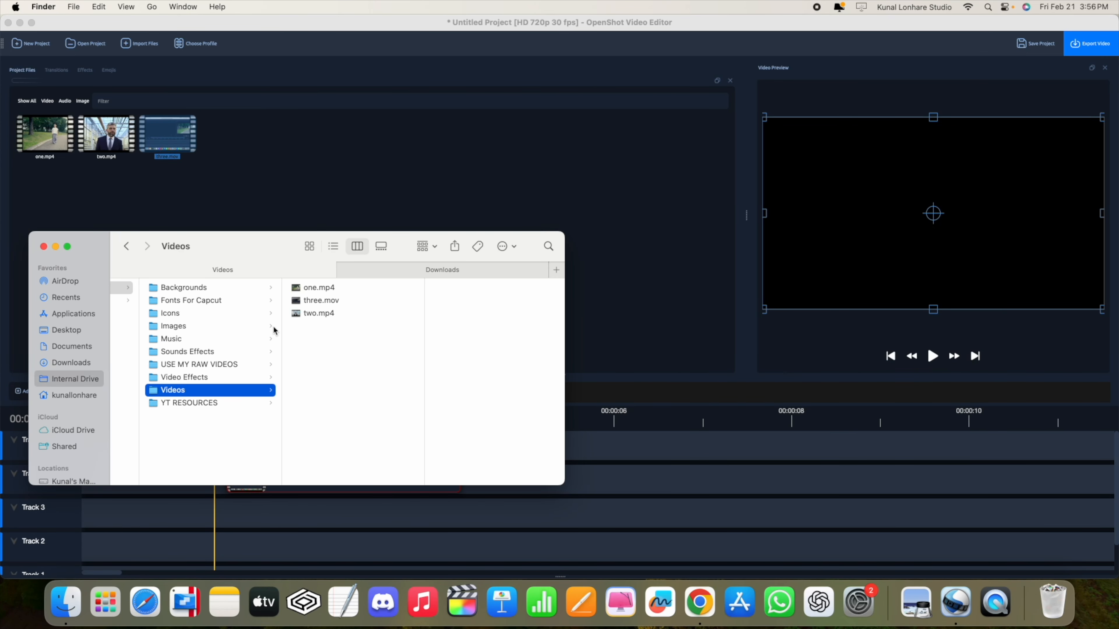
left_click(171, 340)
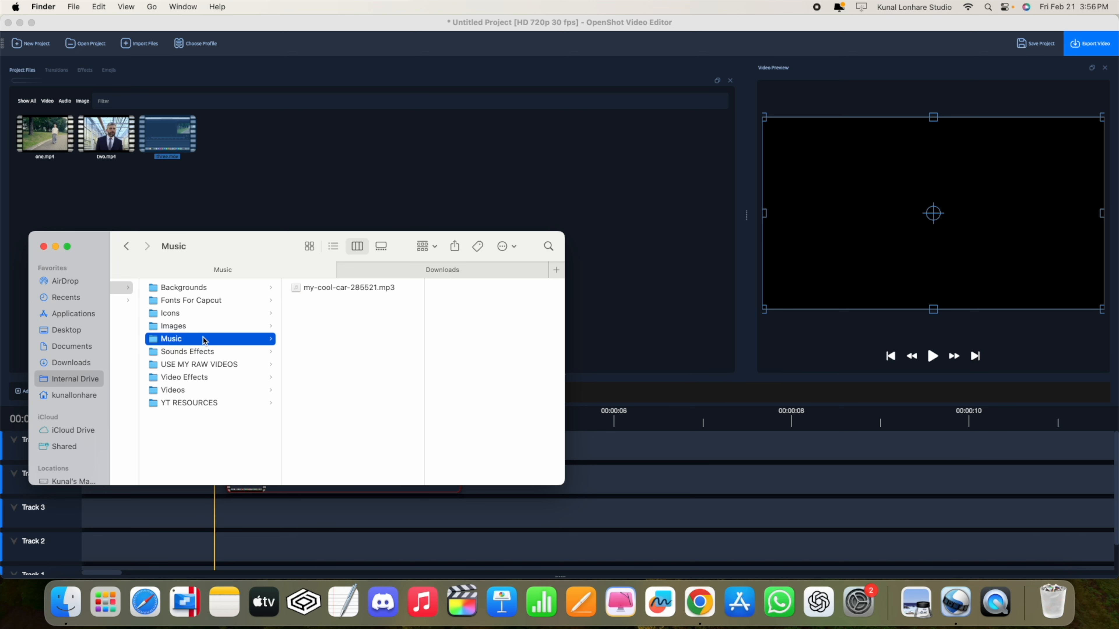
left_click(337, 289)
left_click_drag(326, 289, 286, 176)
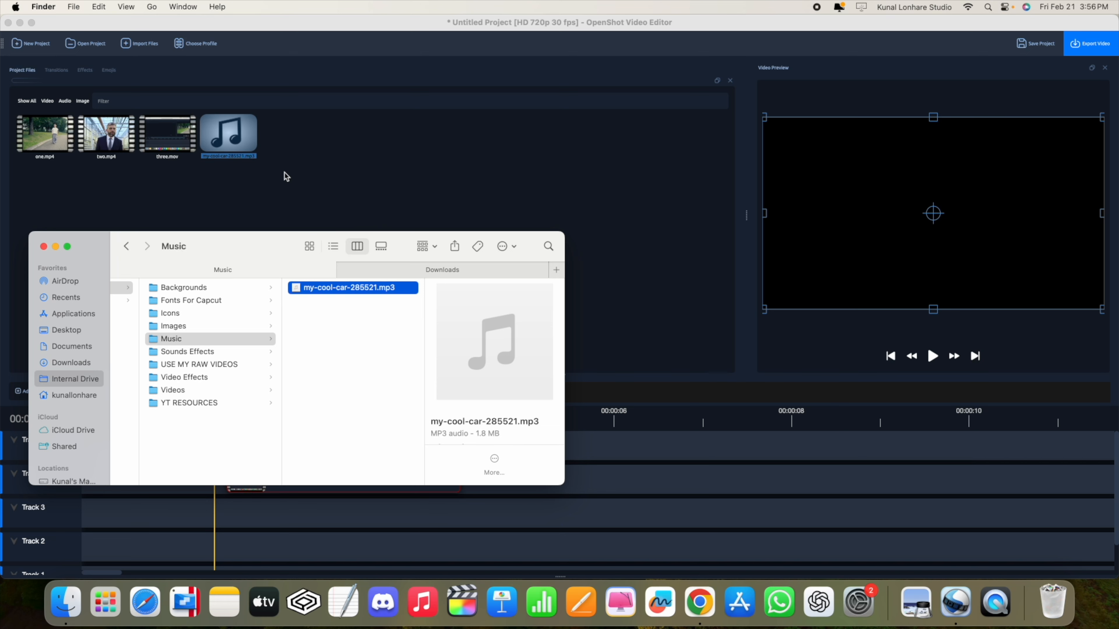
left_click(44, 246)
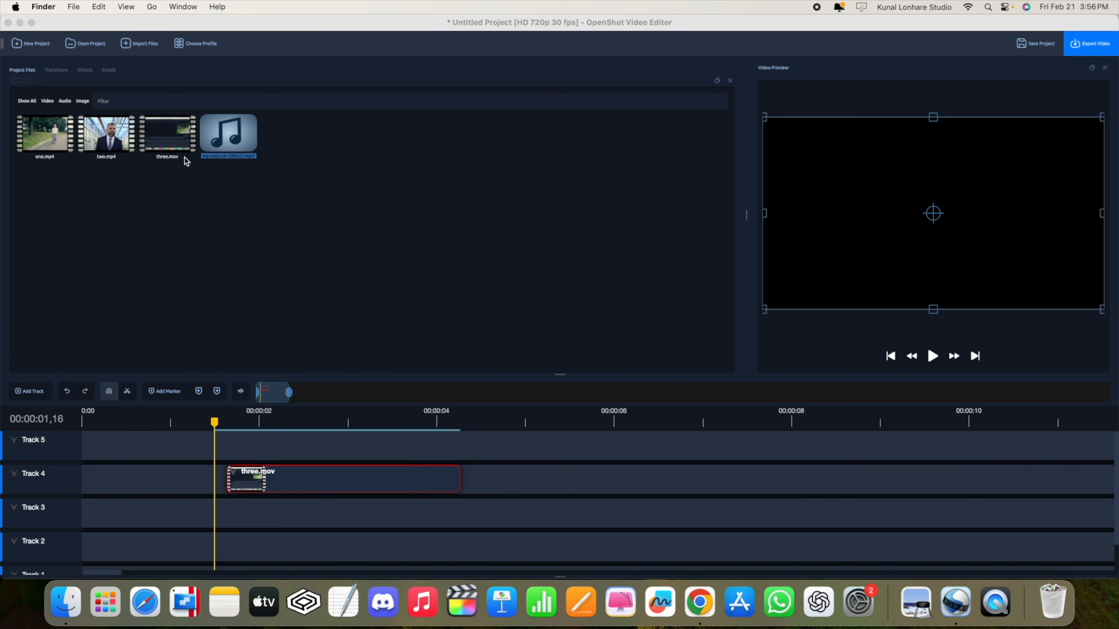
Place my-cool-car-285521.mp3 on Track 3 at about 4.7 seconds and play the timeline from just before its start
left_click_drag(225, 141, 531, 516)
left_click(490, 490)
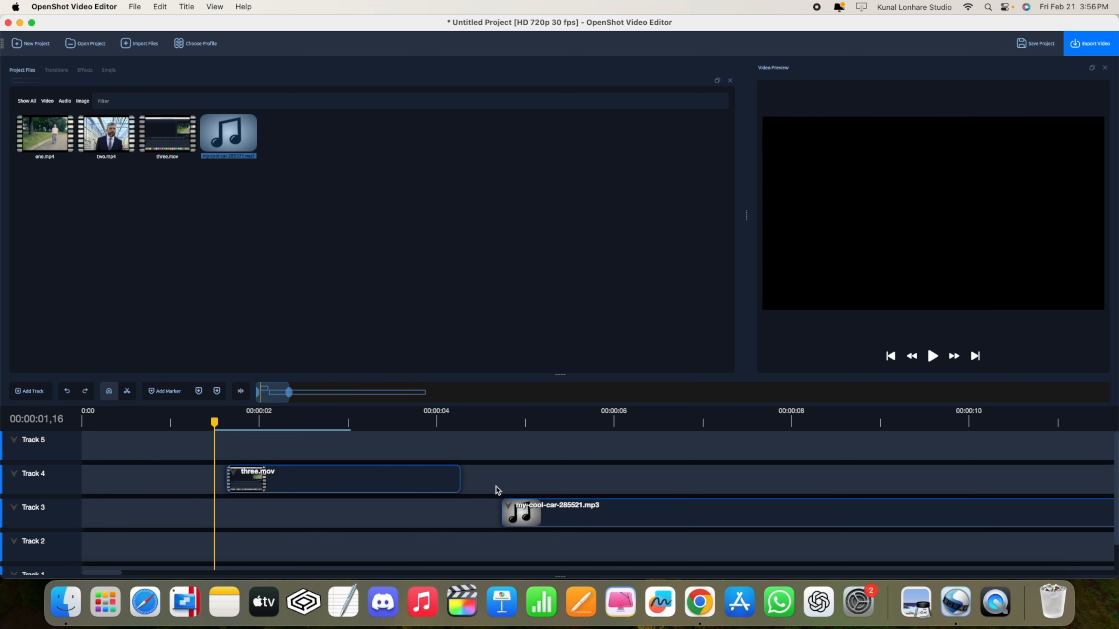
left_click(496, 423)
left_click(934, 362)
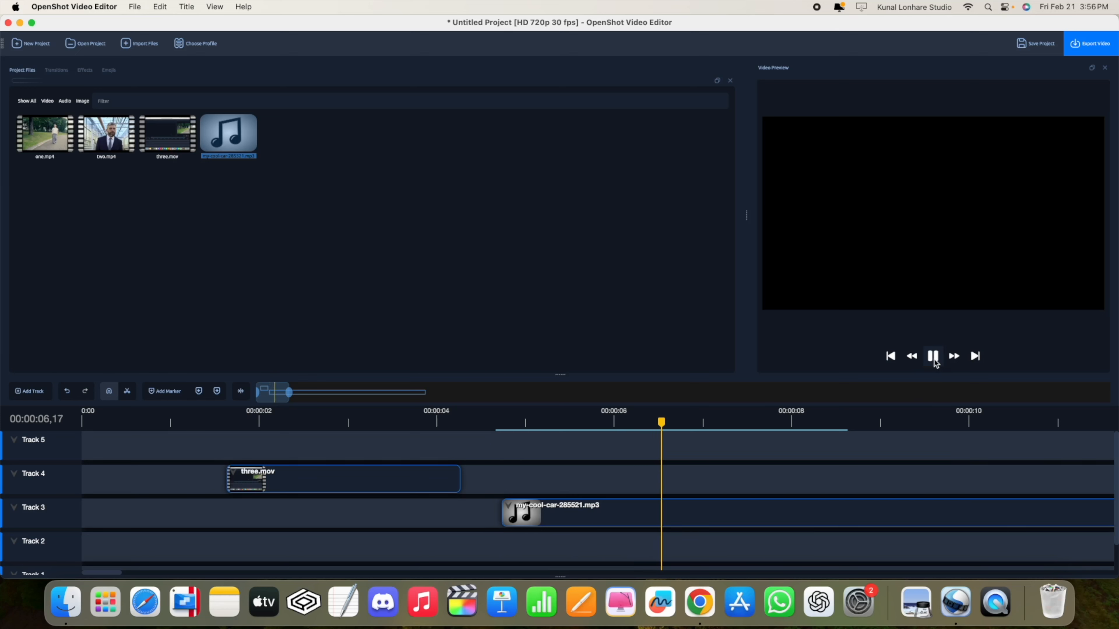
left_click(934, 359)
Align the music's start with three.mov, then slice it at the video's end and delete the excess part
left_click_drag(633, 514, 359, 516)
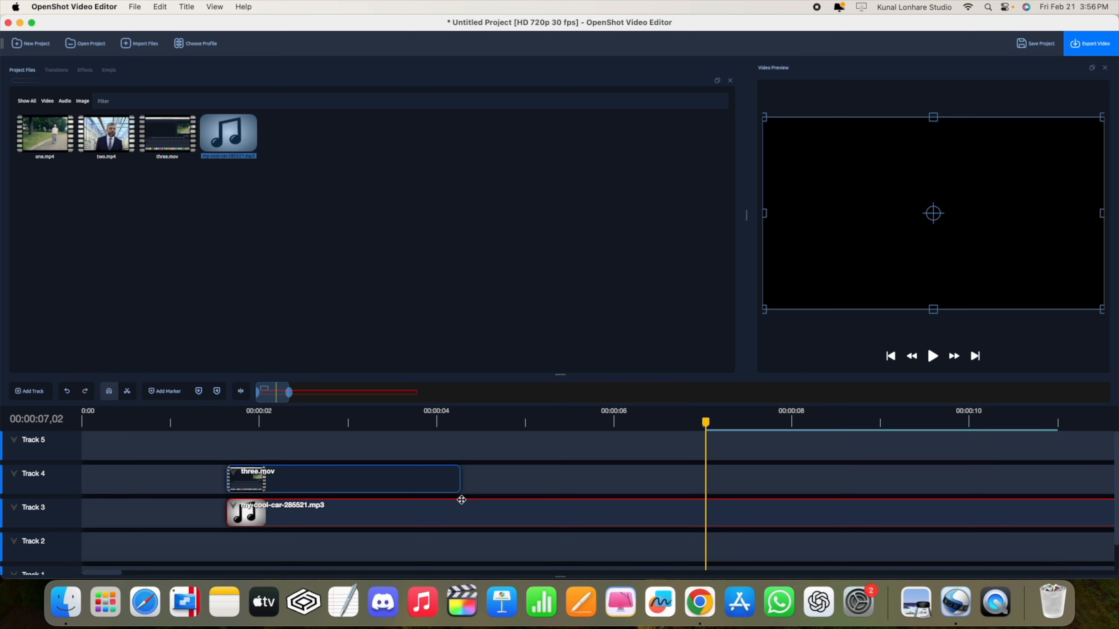
left_click(127, 393)
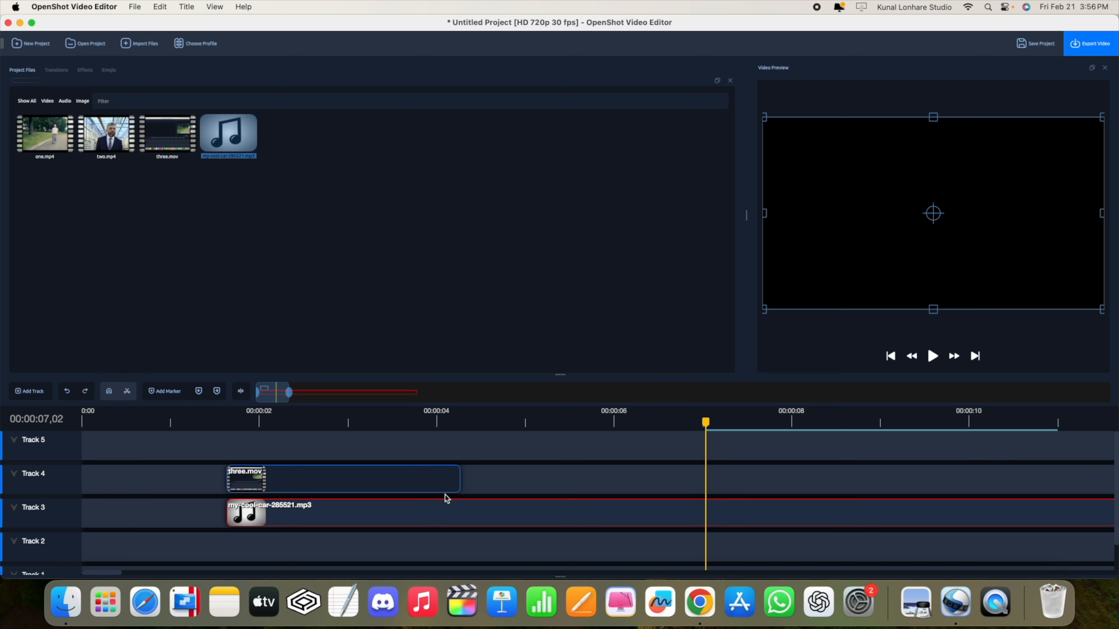
left_click(461, 507)
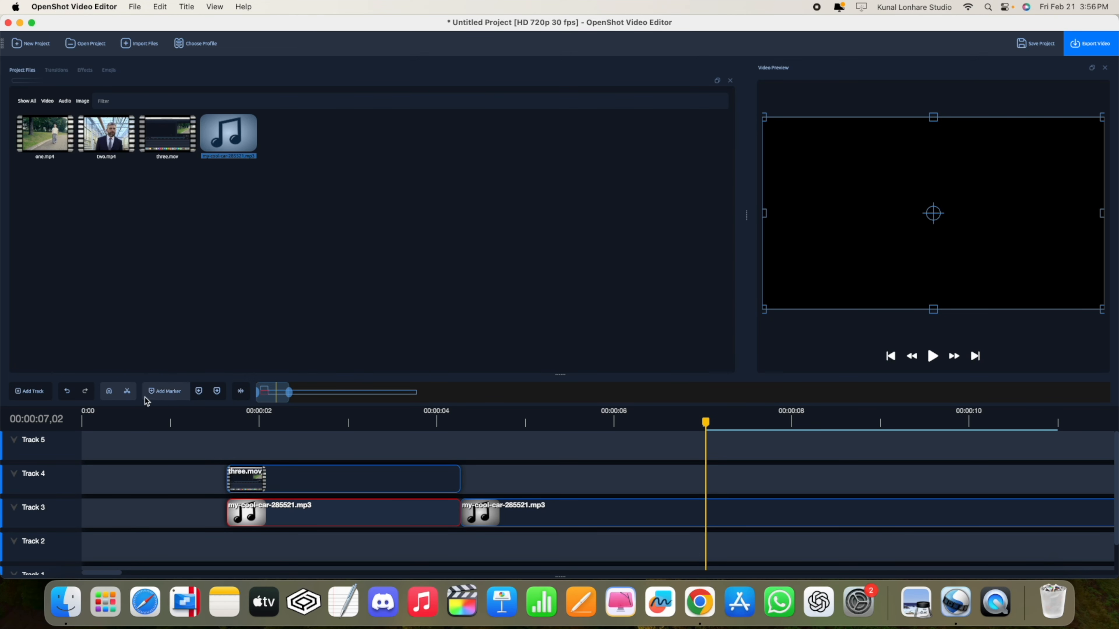
left_click(129, 396)
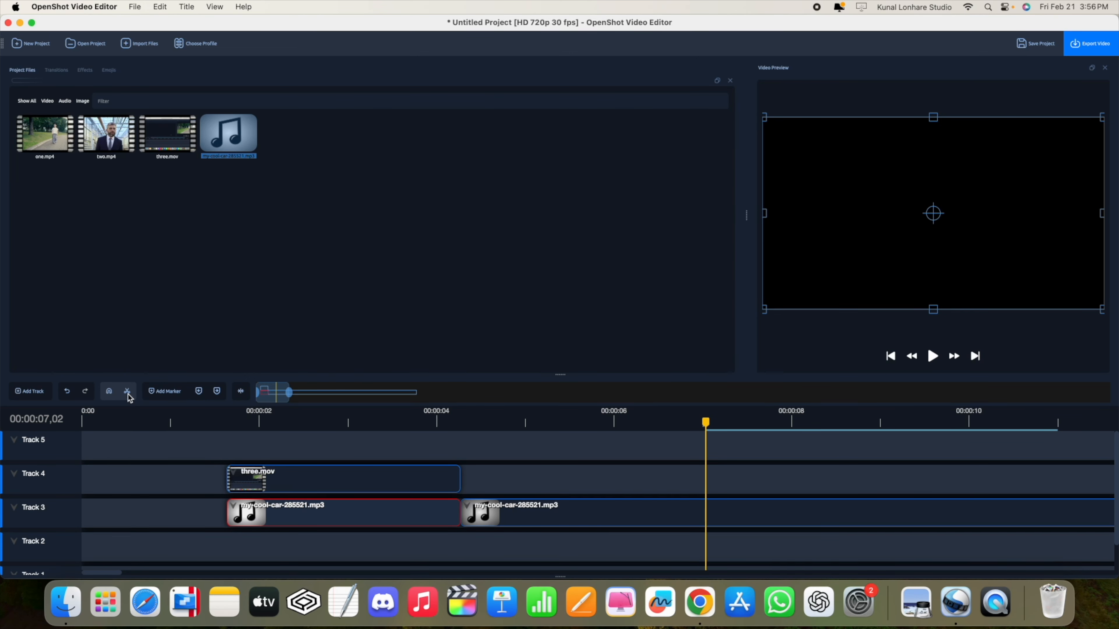
left_click(597, 511)
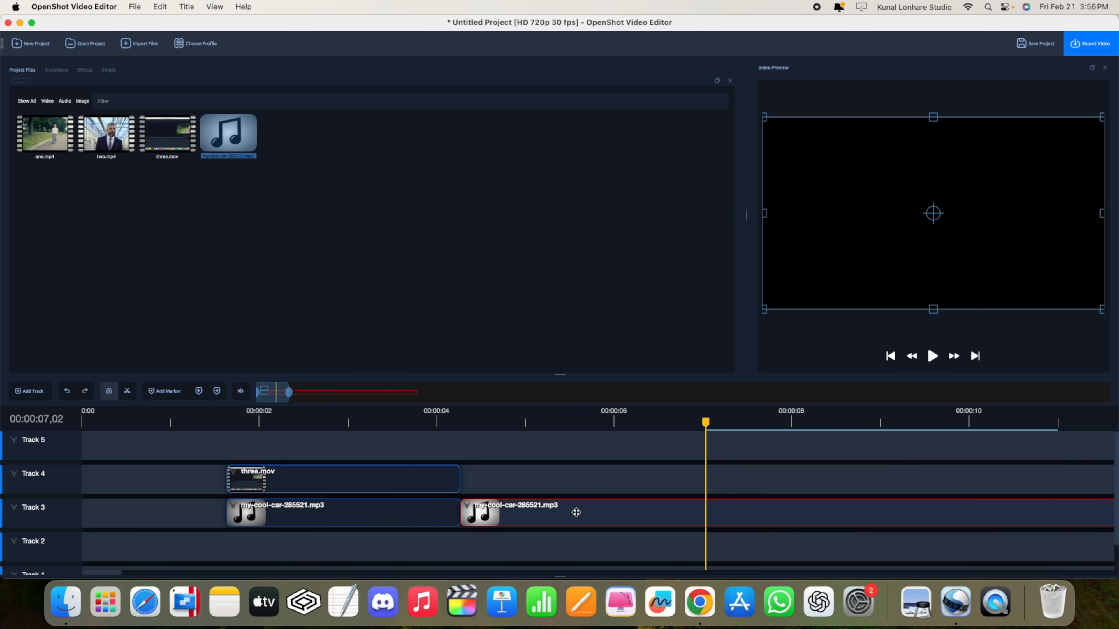
key("Delete")
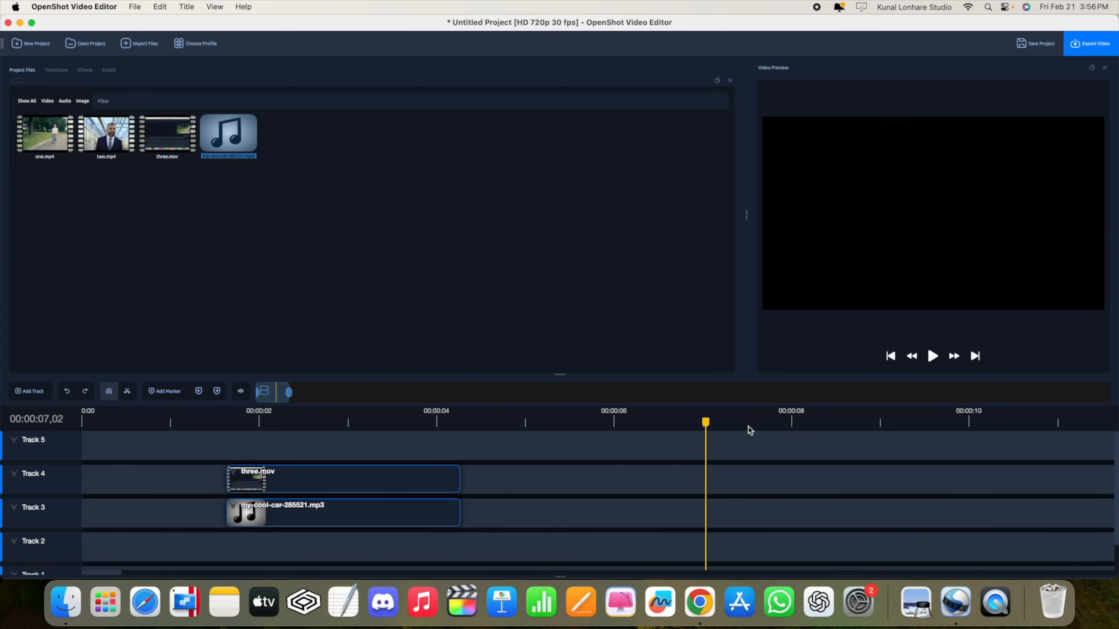
Play three.mov with the music from 00:00:01,16 and return the playhead to 00:00:01,09
left_click_drag(706, 423, 213, 452)
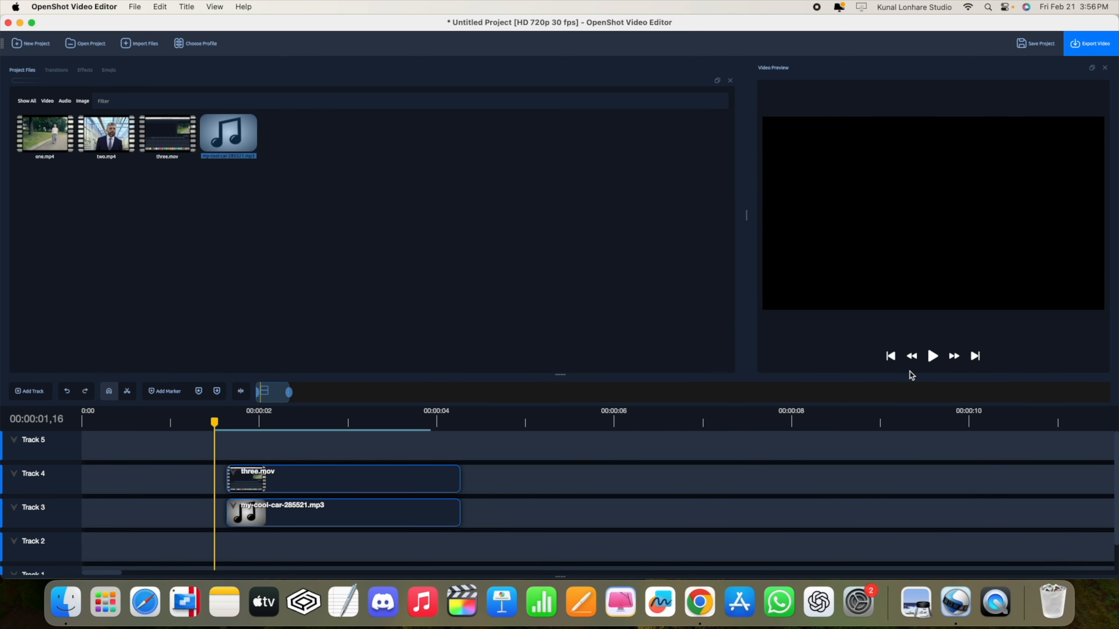
left_click(933, 356)
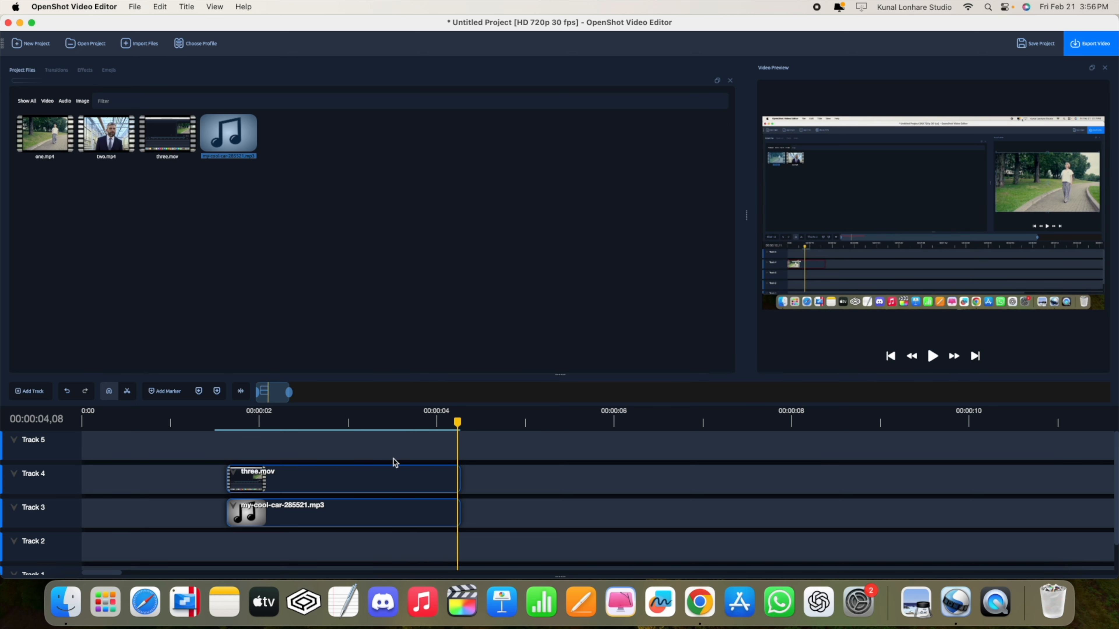
left_click_drag(455, 422, 194, 422)
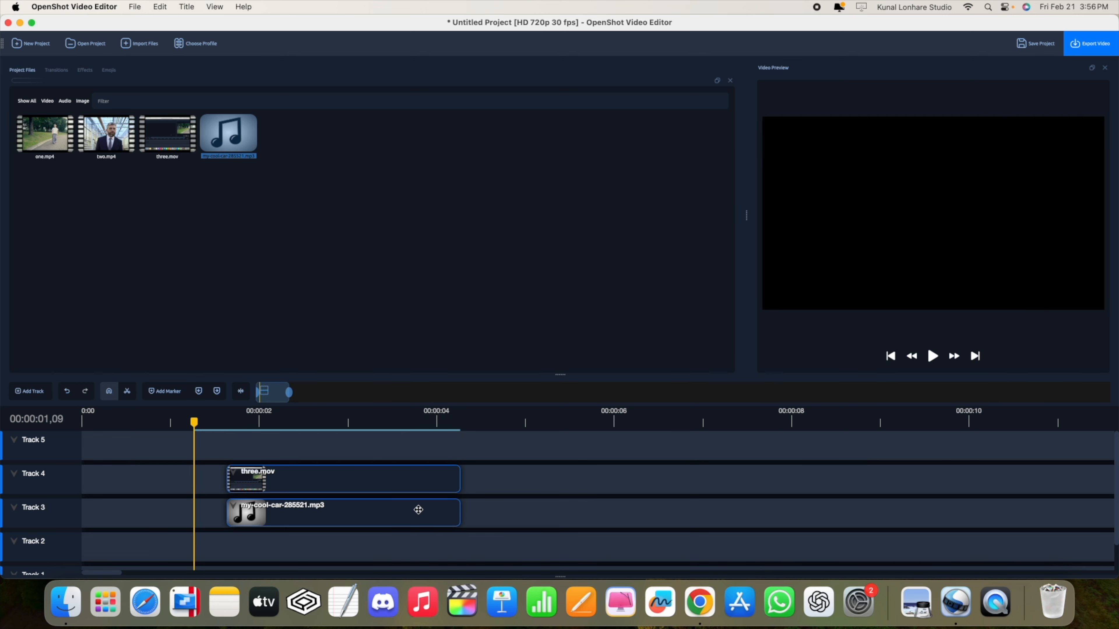
Set the volume of the entire music clip on Track 3 to level 30% and play the result
left_click(389, 511)
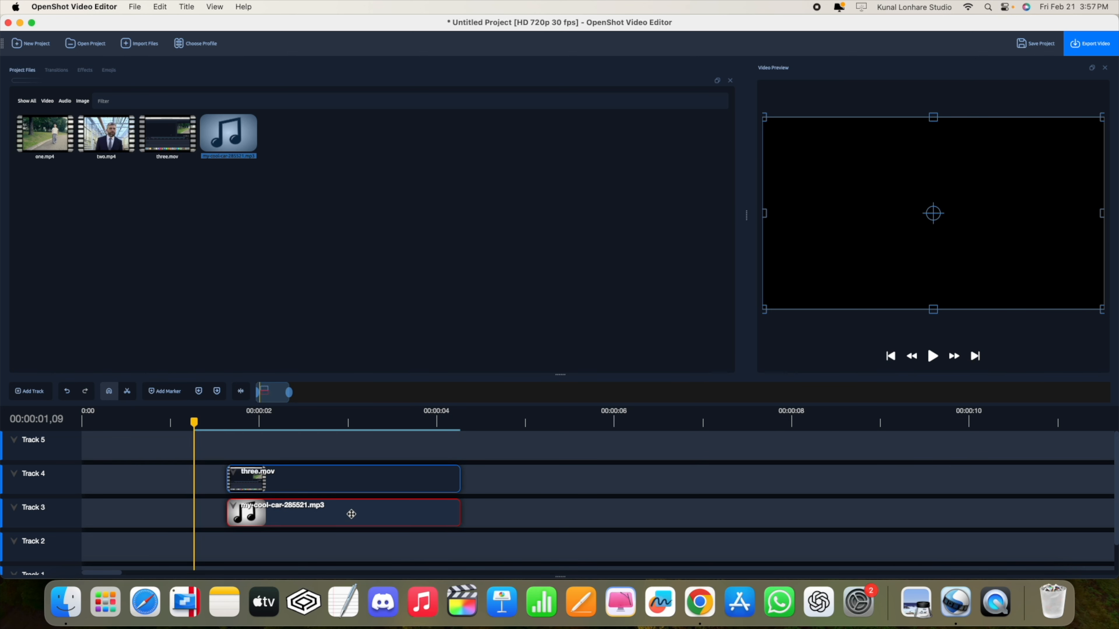
right_click(351, 514)
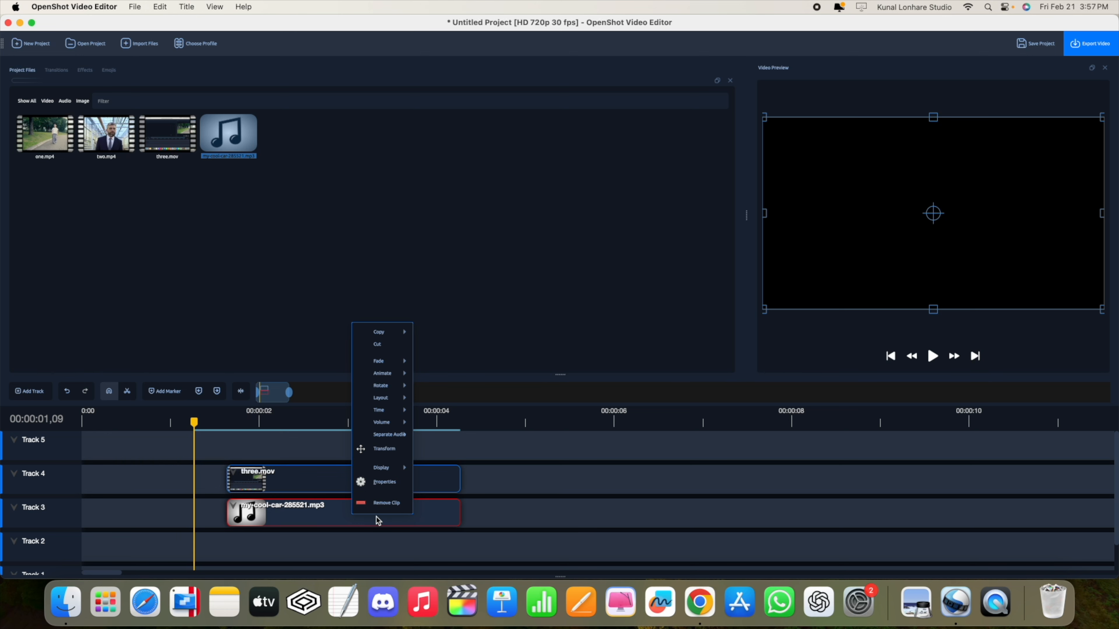
mouse_move(389, 421)
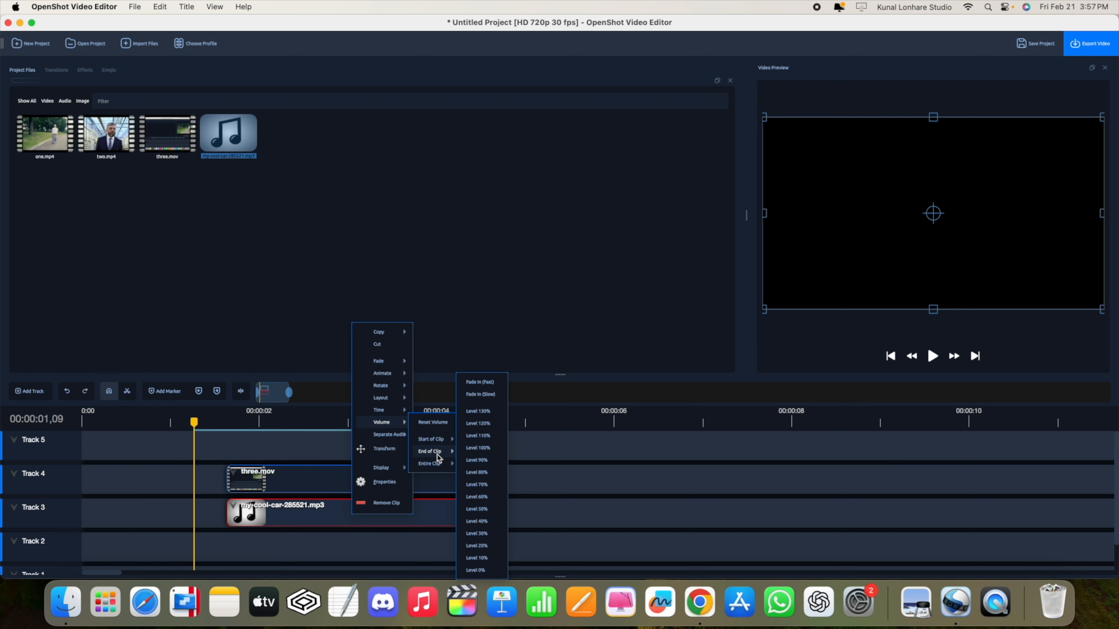
mouse_move(440, 462)
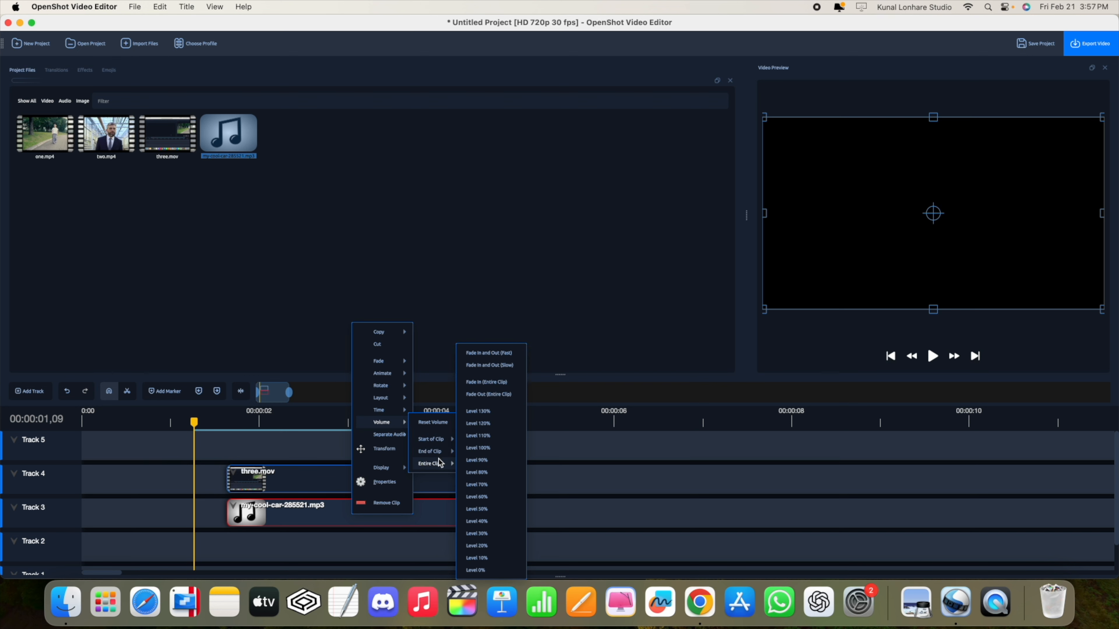
left_click(495, 533)
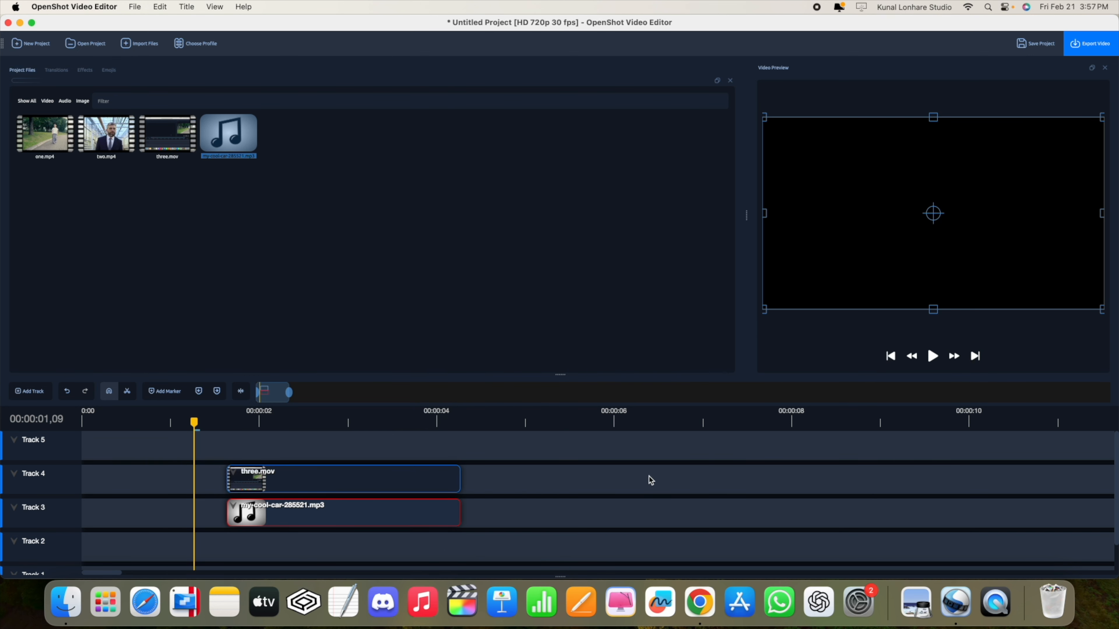
left_click(931, 362)
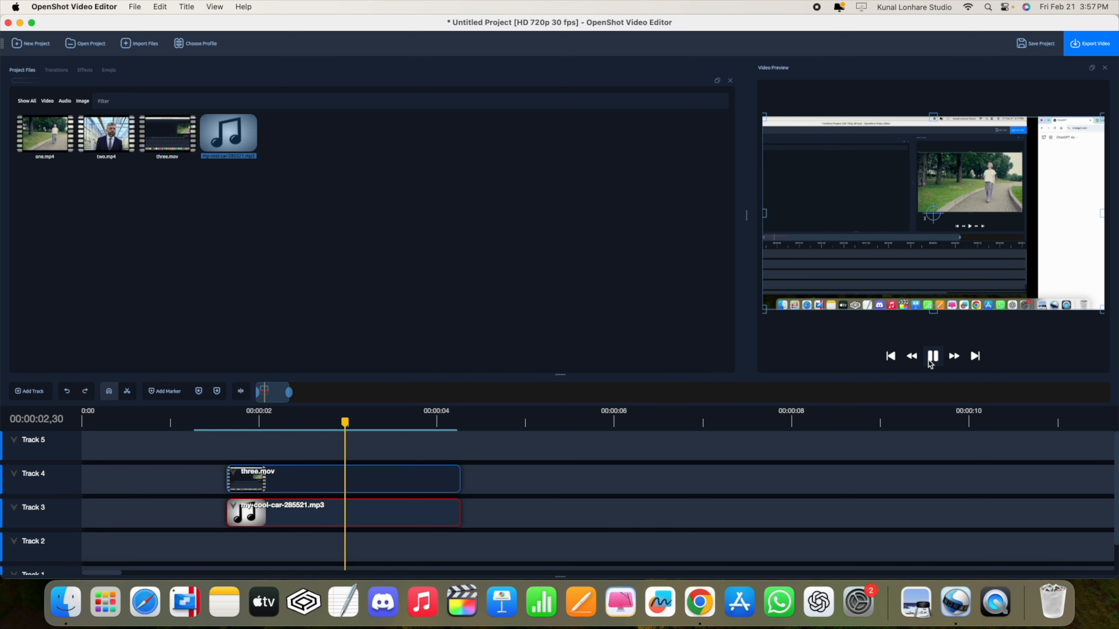
left_click(931, 358)
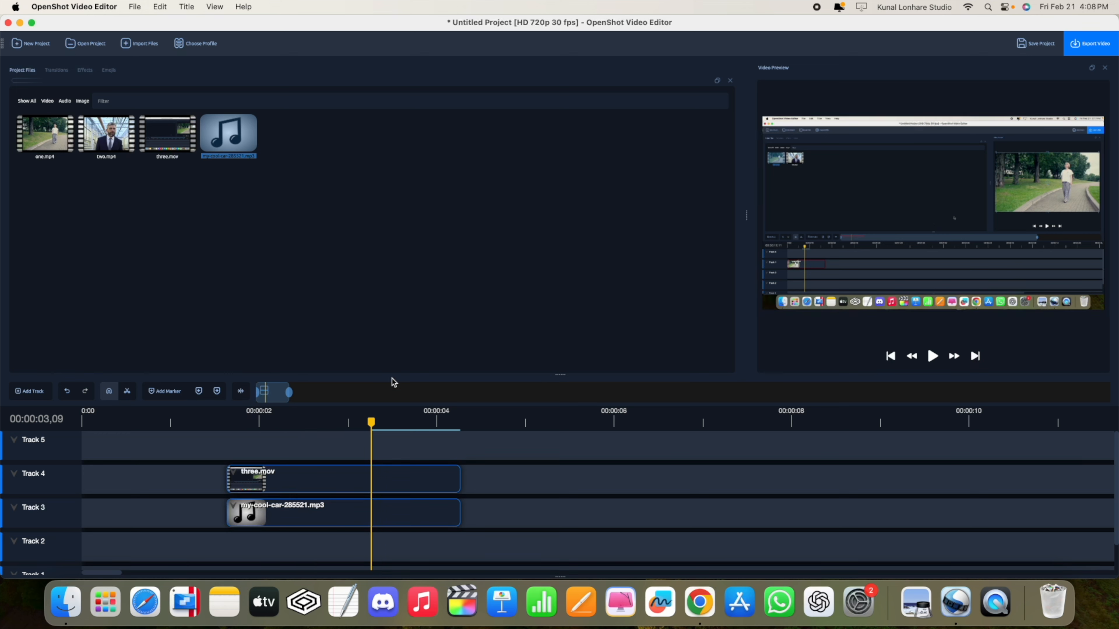
Switch to Pixabay in the browser, open its royalty-free music downloads, browse the tracks and preview one
left_click(356, 517)
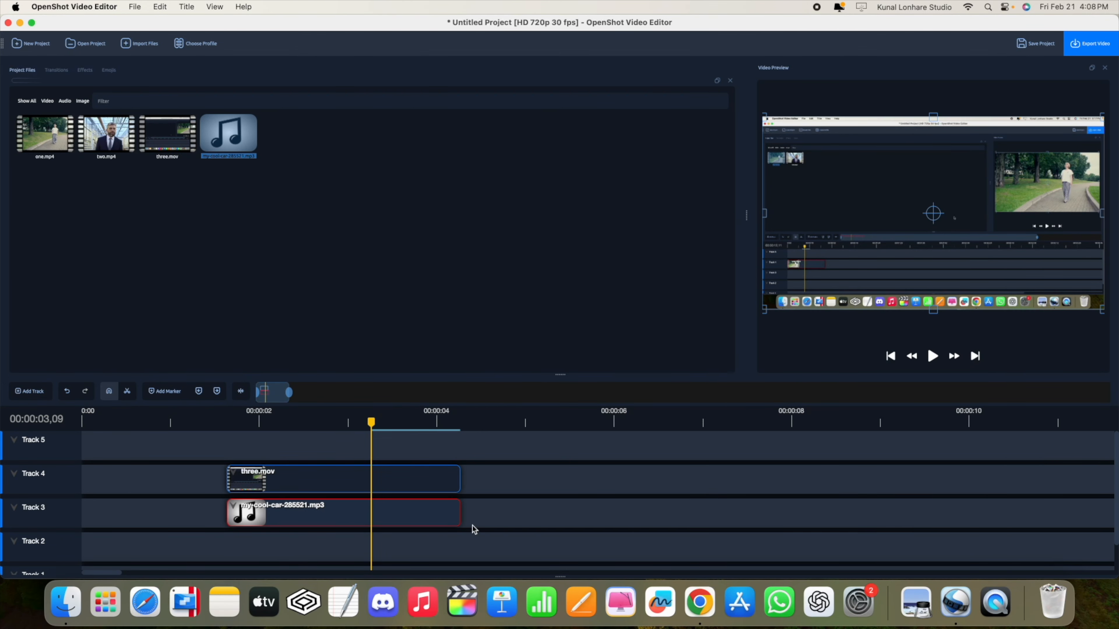
left_click_drag(486, 516, 393, 475)
key("ctrl+Right")
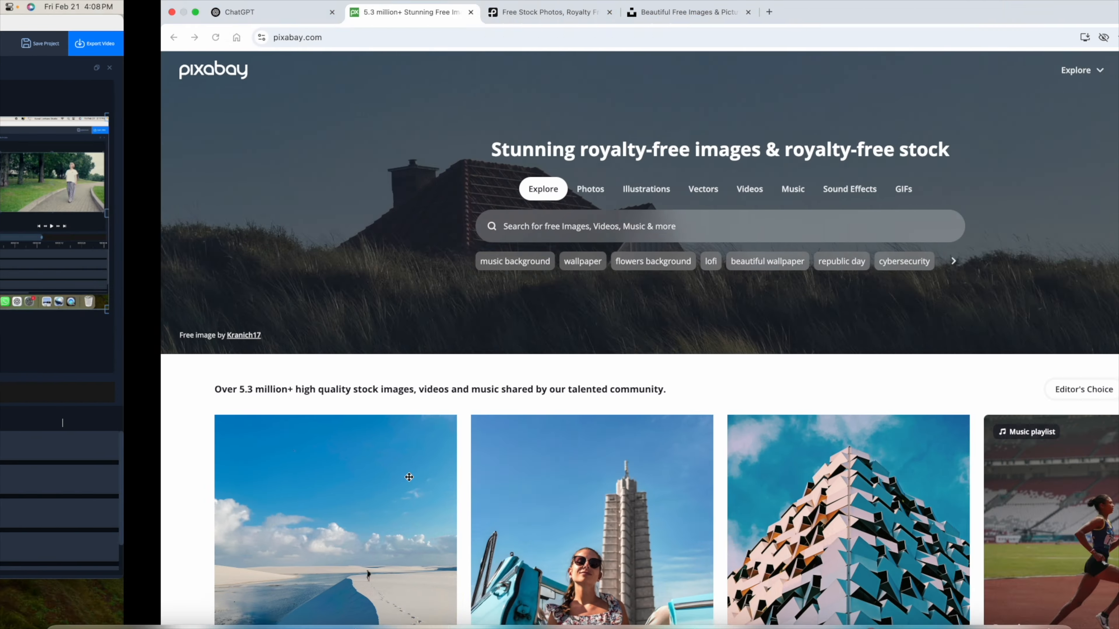
left_click(633, 189)
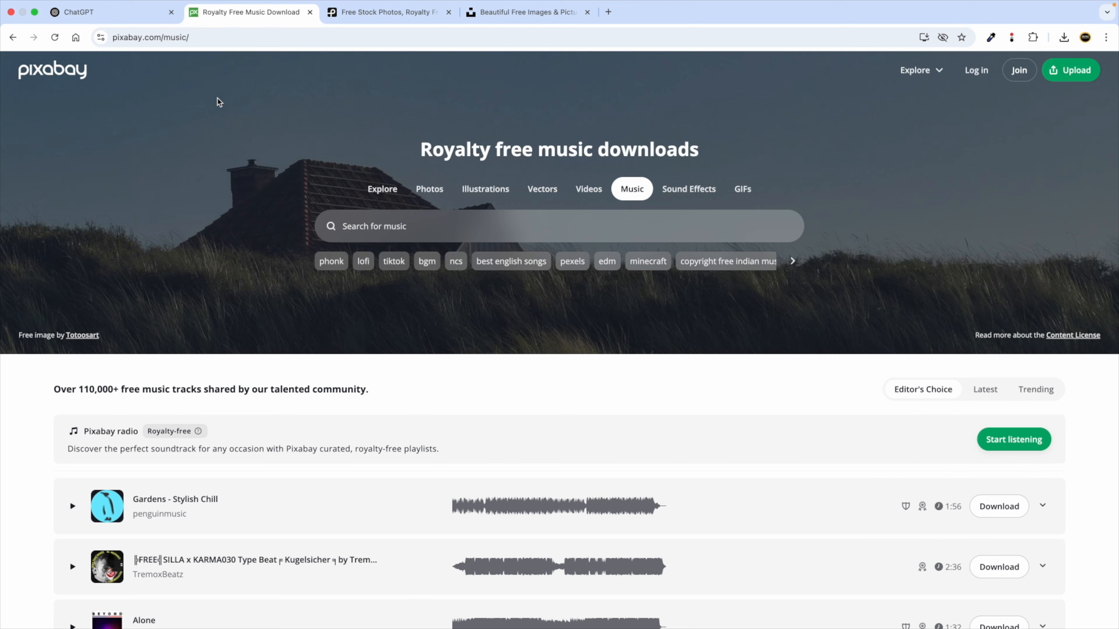
scroll(572, 419, "down", 4)
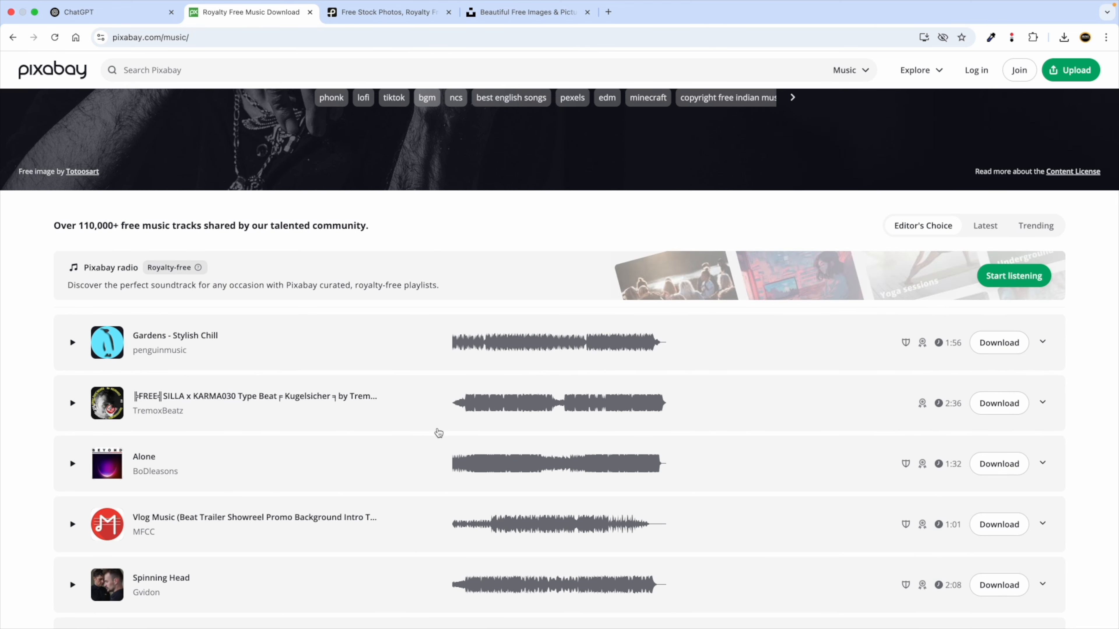
scroll(661, 397, "down", 3)
left_click(73, 345)
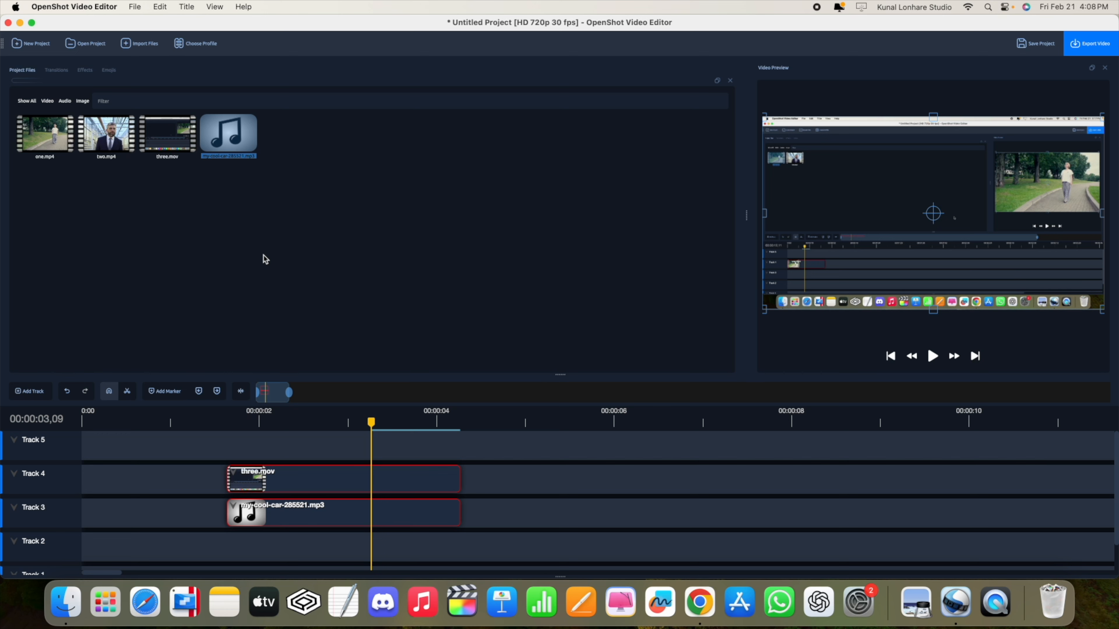
Delete both three.mov and the music clip from the OpenShot timeline
left_click(493, 507)
left_click_drag(475, 530, 346, 482)
key("Delete")
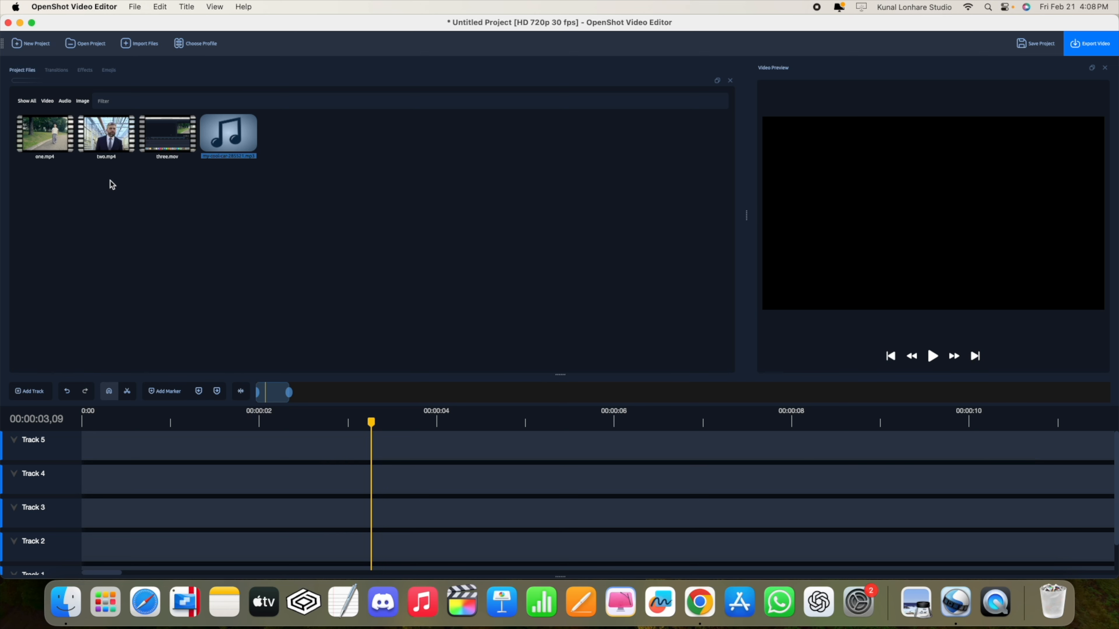
Place two.mp4 on Track 4 at about 3.4 seconds and add three.mov directly against its end
left_click_drag(104, 141, 386, 484)
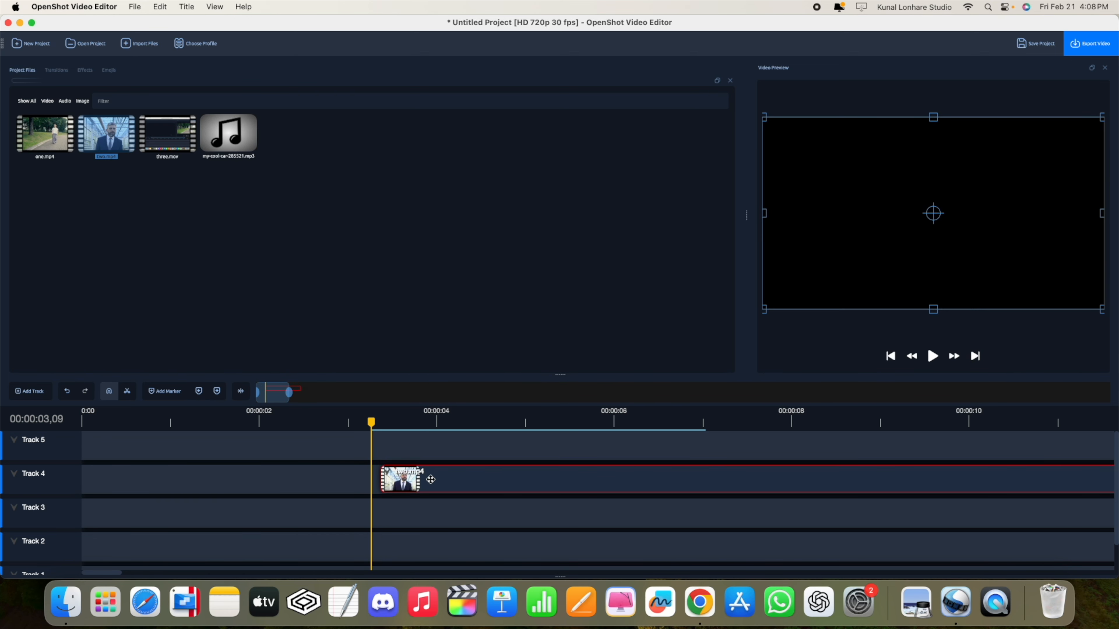
left_click_drag(286, 390, 374, 392)
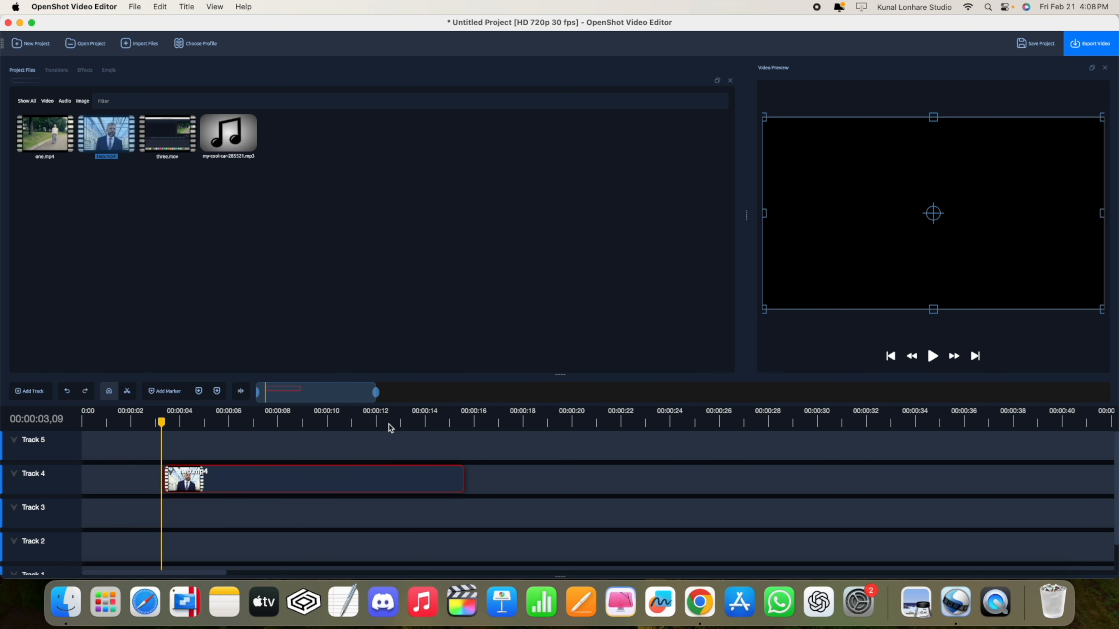
left_click_drag(377, 392, 534, 392)
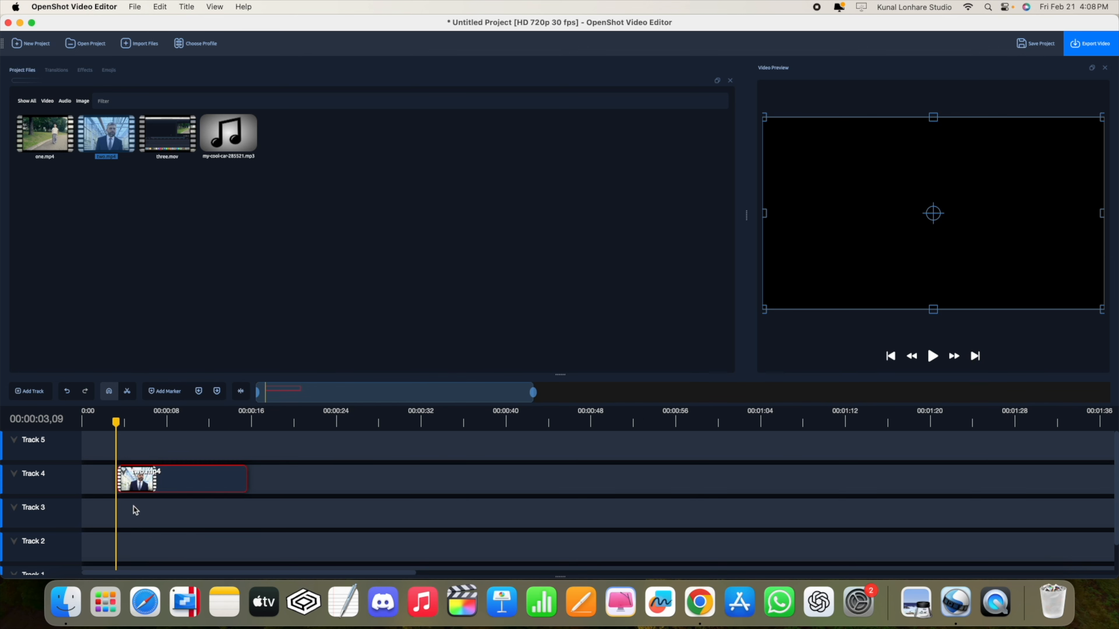
left_click_drag(184, 136, 267, 486)
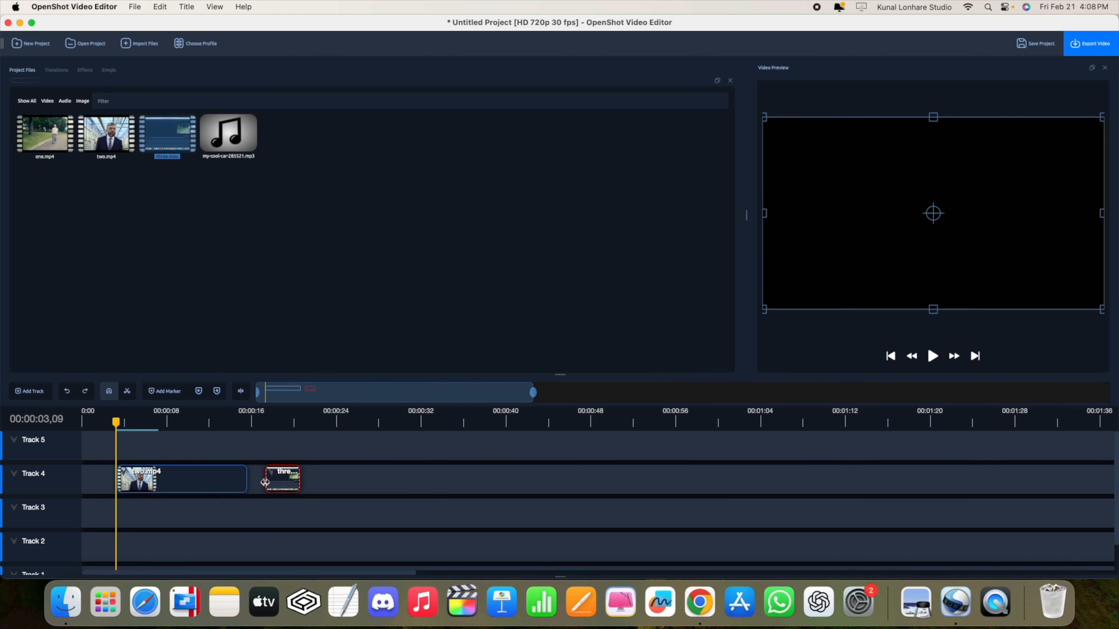
left_click(282, 483)
left_click_drag(281, 483, 262, 481)
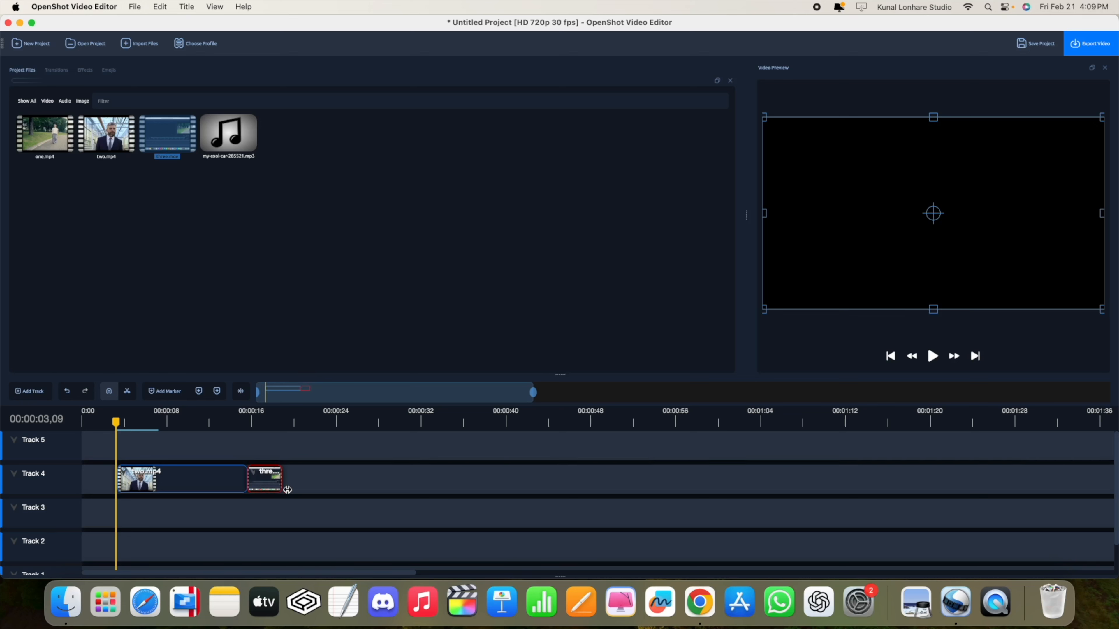
Play the join between two.mp4 and three.mov, starting from 00:00:14,06
left_click_drag(119, 418, 232, 446)
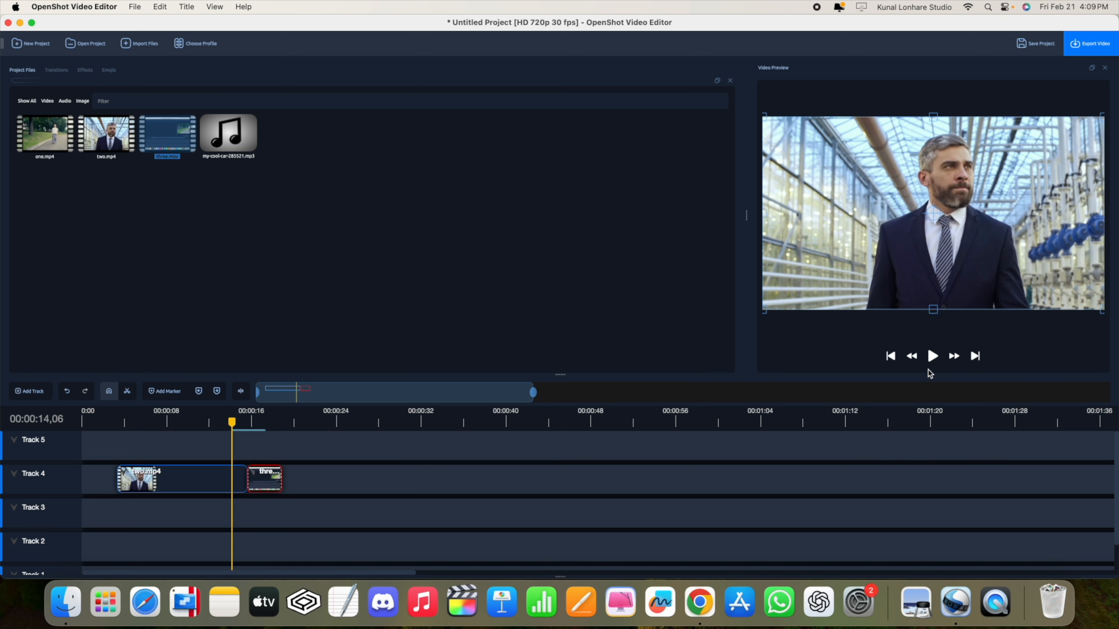
left_click(932, 357)
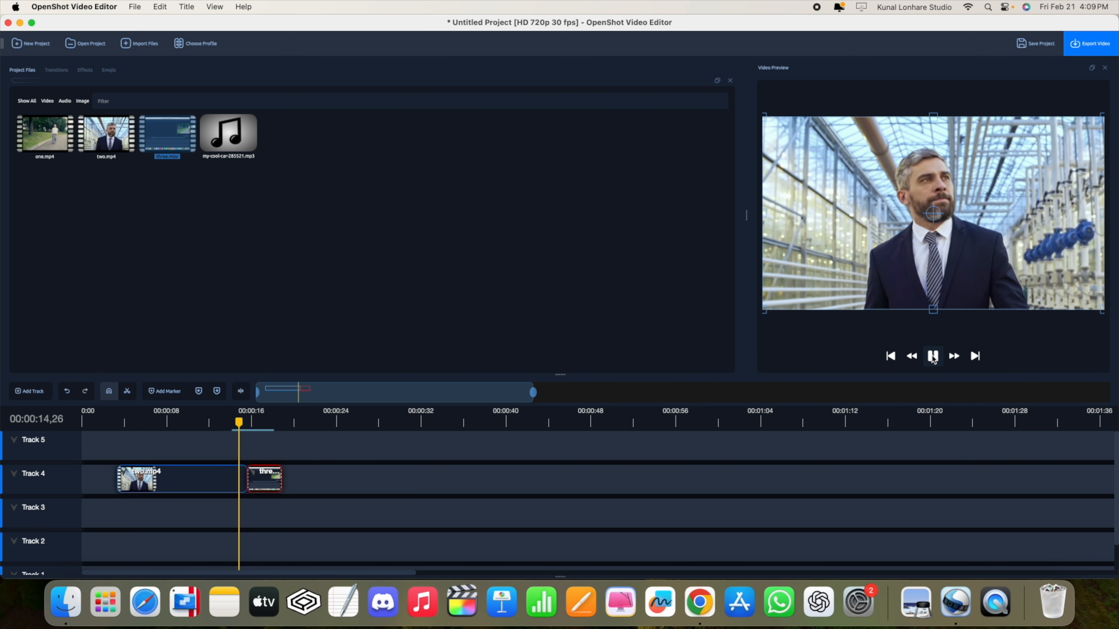
Stop playback, try overlapping the start of three.mov with the end of two.mp4 on Track 4, and undo the overlap
left_click(932, 357)
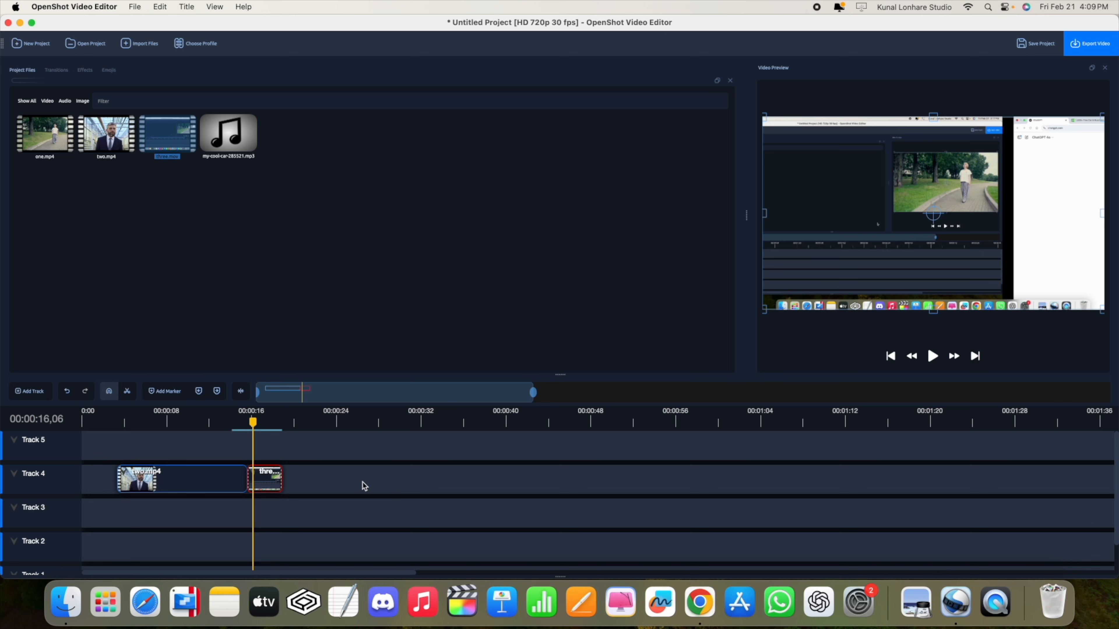
left_click_drag(252, 422, 237, 424)
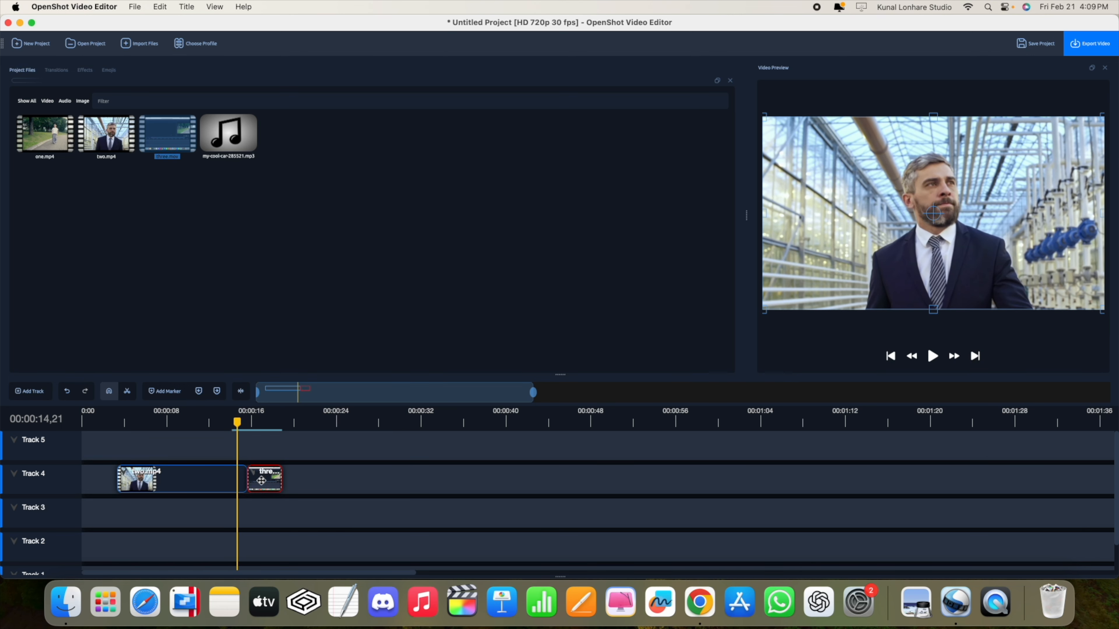
left_click_drag(261, 480, 254, 481)
left_click_drag(237, 422, 210, 423)
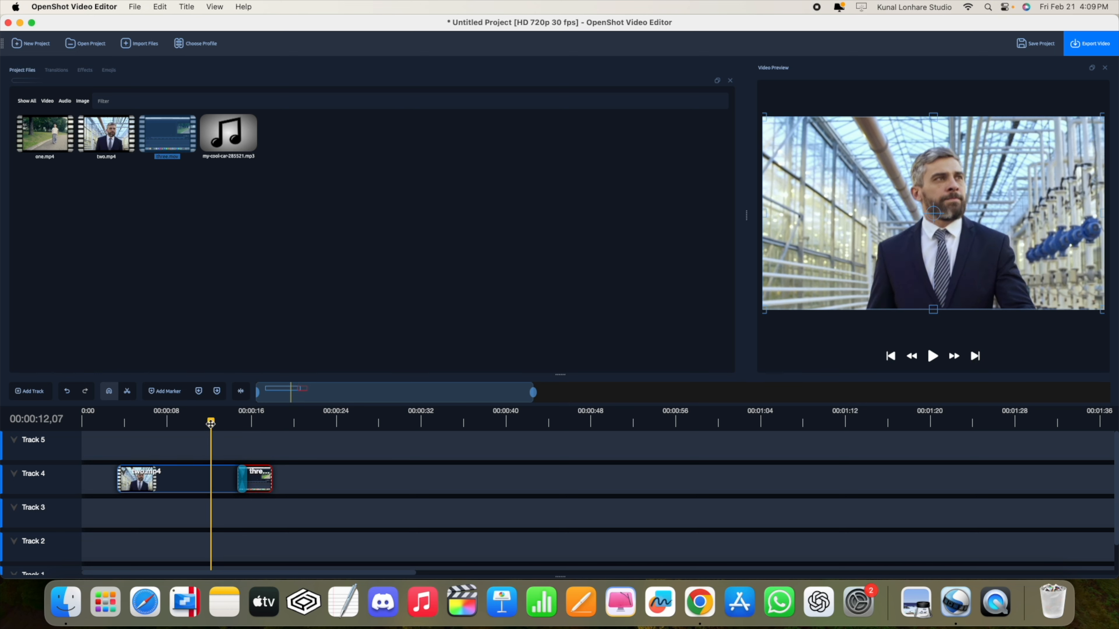
left_click(67, 391)
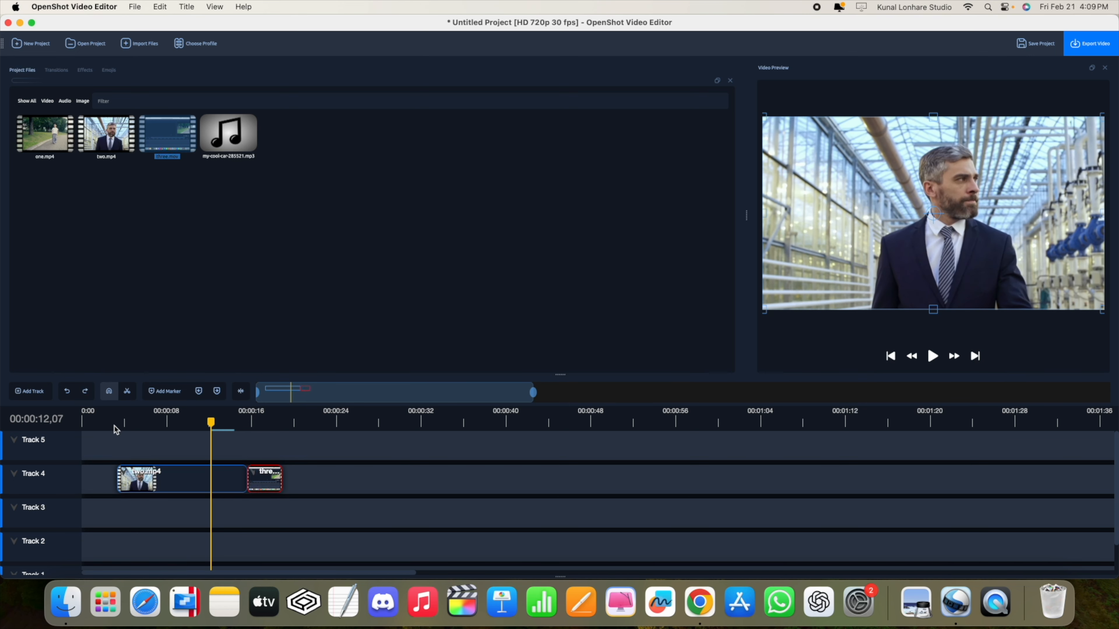
Slide three.mov slightly over the end of two.mp4 to create an overlap transition and play it from 00:00:13,28 and 00:00:14,21
mouse_move(263, 485)
left_mouse_down()
mouse_move(278, 484)
mouse_move(255, 484)
left_mouse_up()
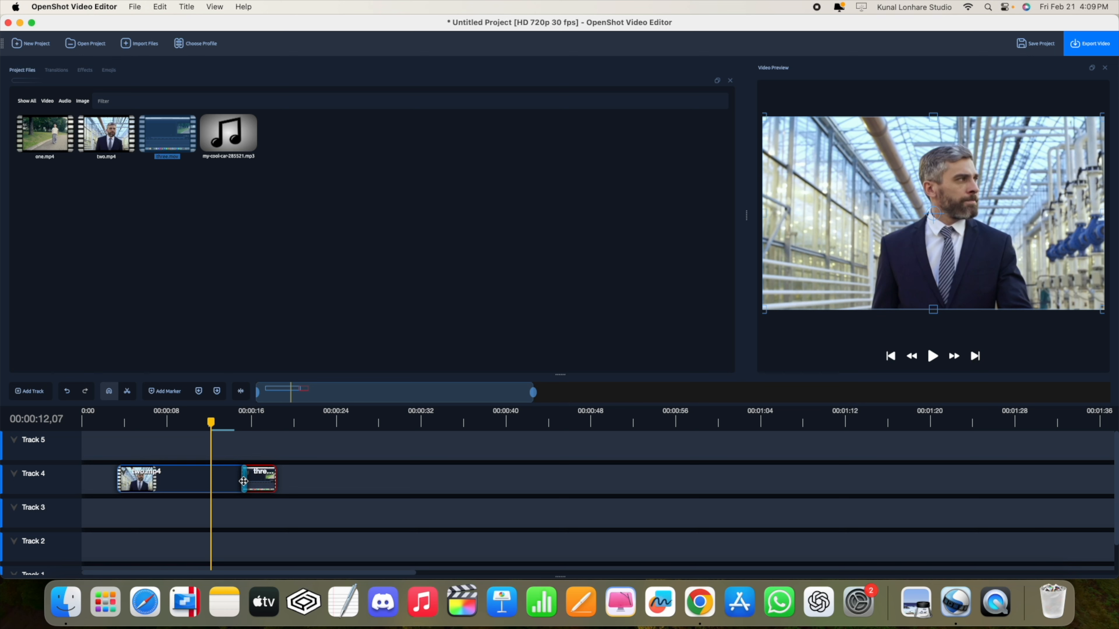
left_click_drag(209, 422, 229, 422)
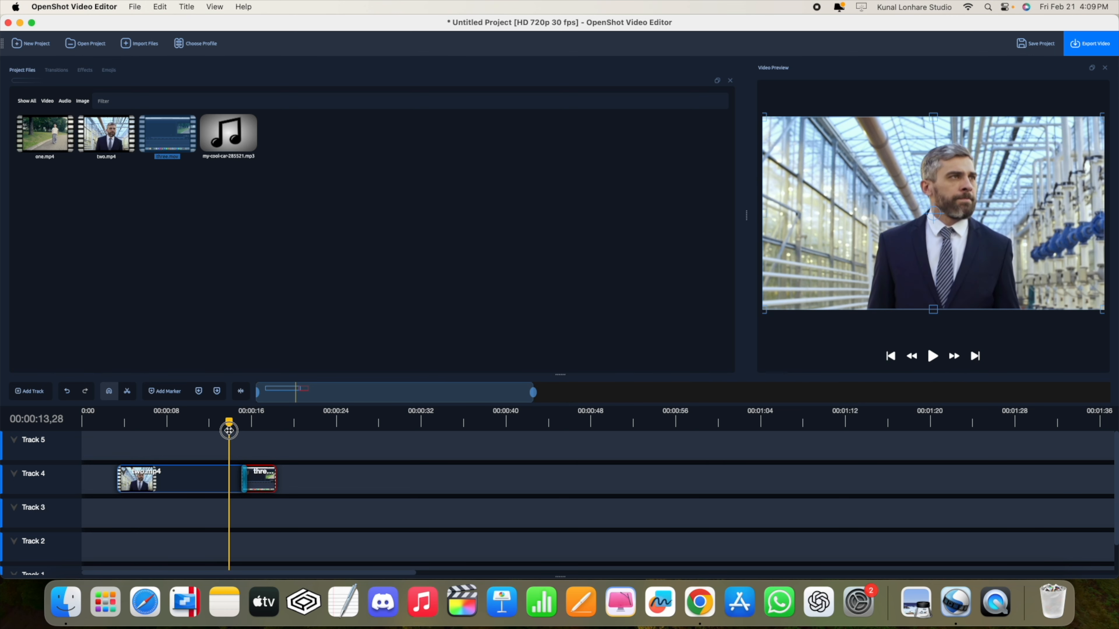
left_click(934, 360)
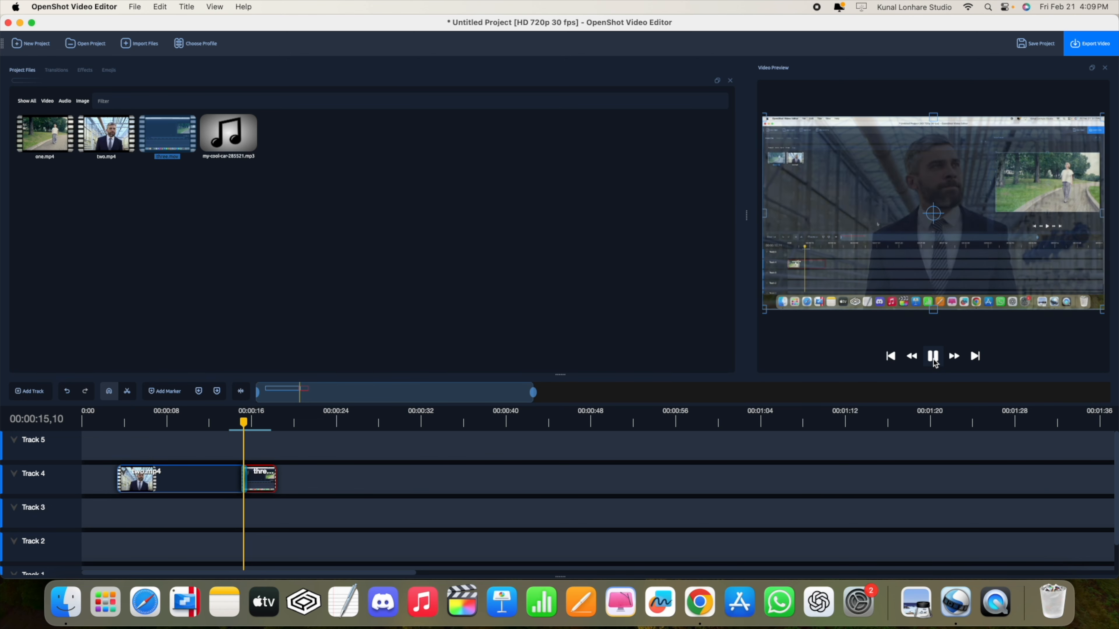
left_click(934, 357)
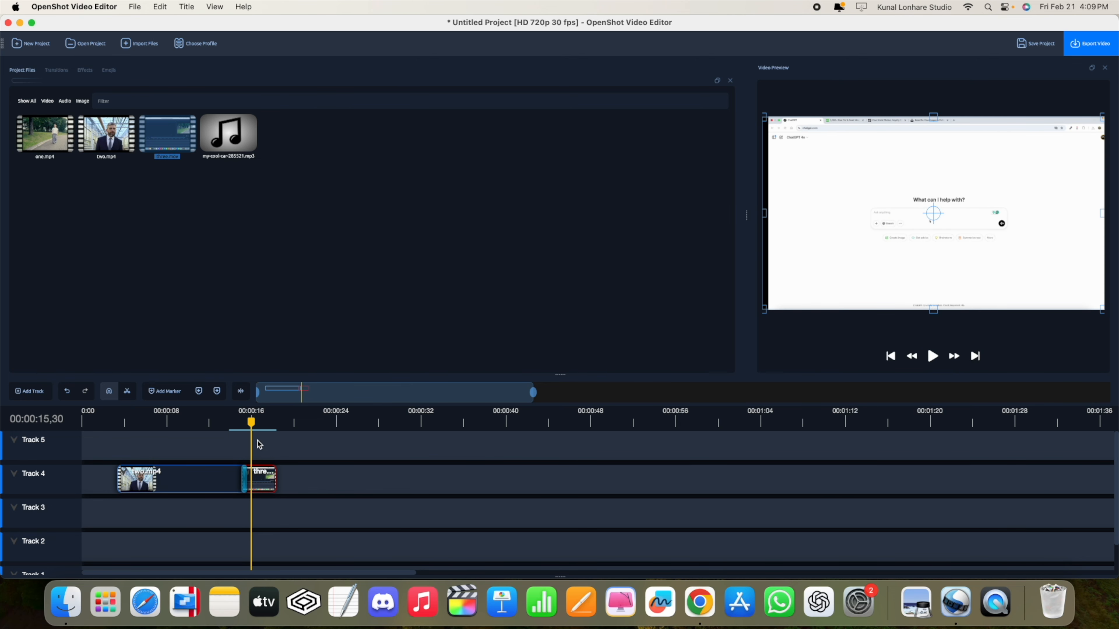
left_click_drag(250, 422, 237, 423)
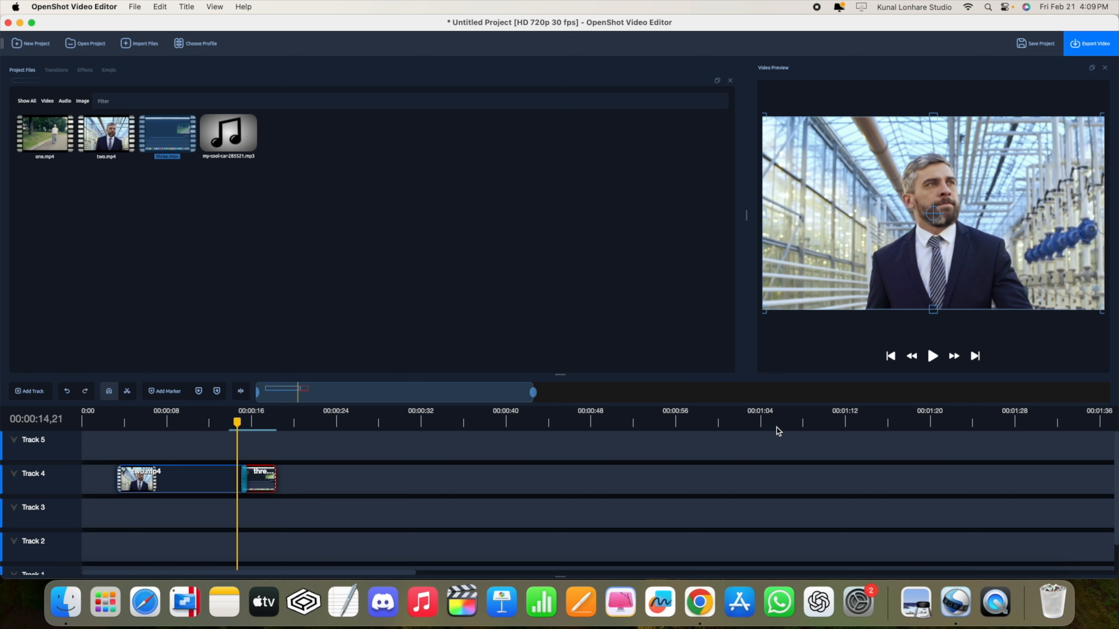
left_click(933, 356)
left_click(934, 360)
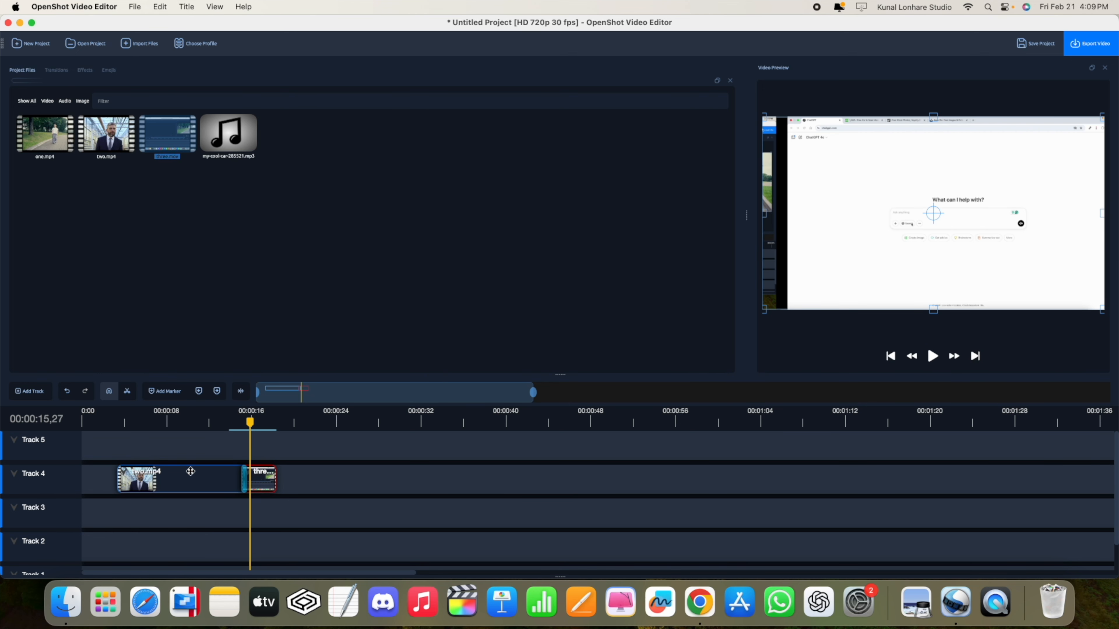
Undo the overlap between the clips and place three.mov directly against the end of two.mp4
left_click(65, 392)
left_click(66, 391)
left_click(67, 391)
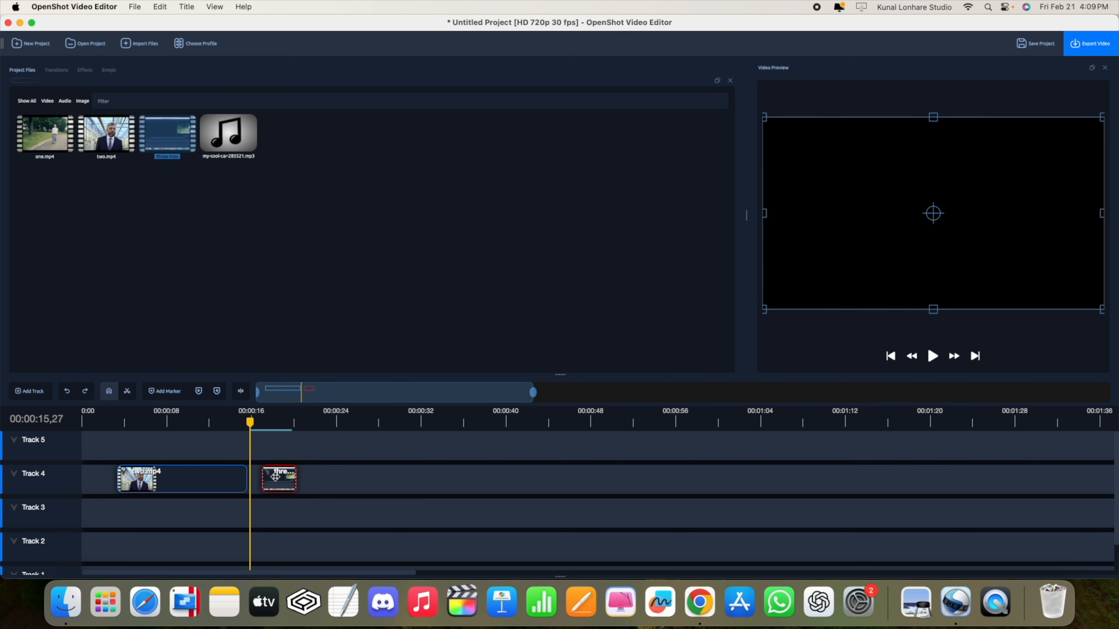
left_click_drag(282, 480, 270, 480)
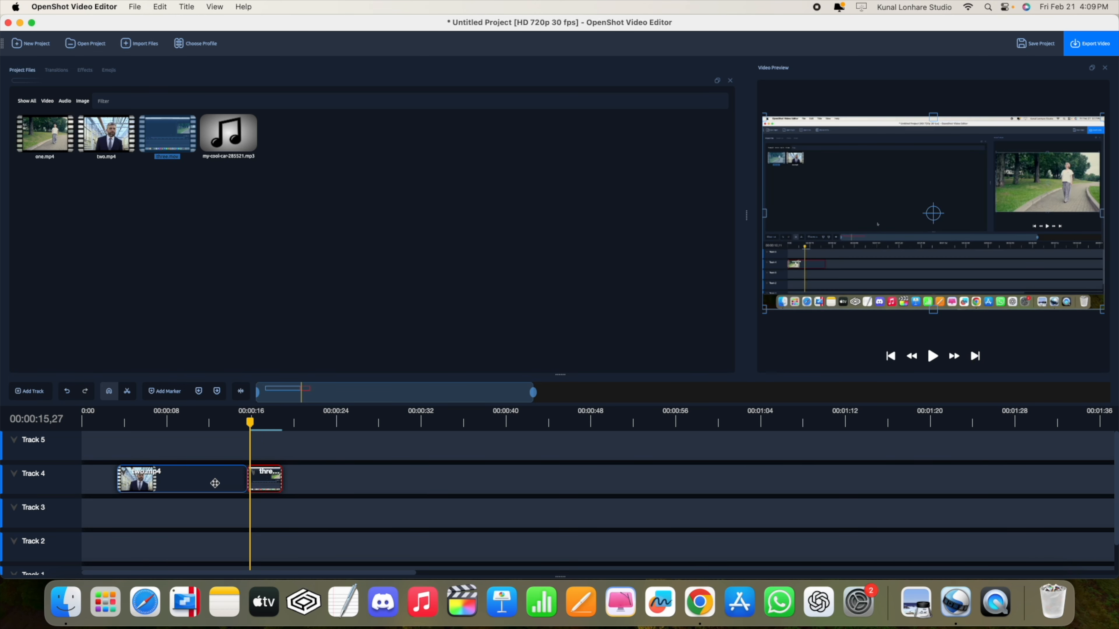
Apply the Zoom In (100% to 150%) animation to the end of the two.mp4 clip on Track 4
left_click_drag(249, 424, 213, 424)
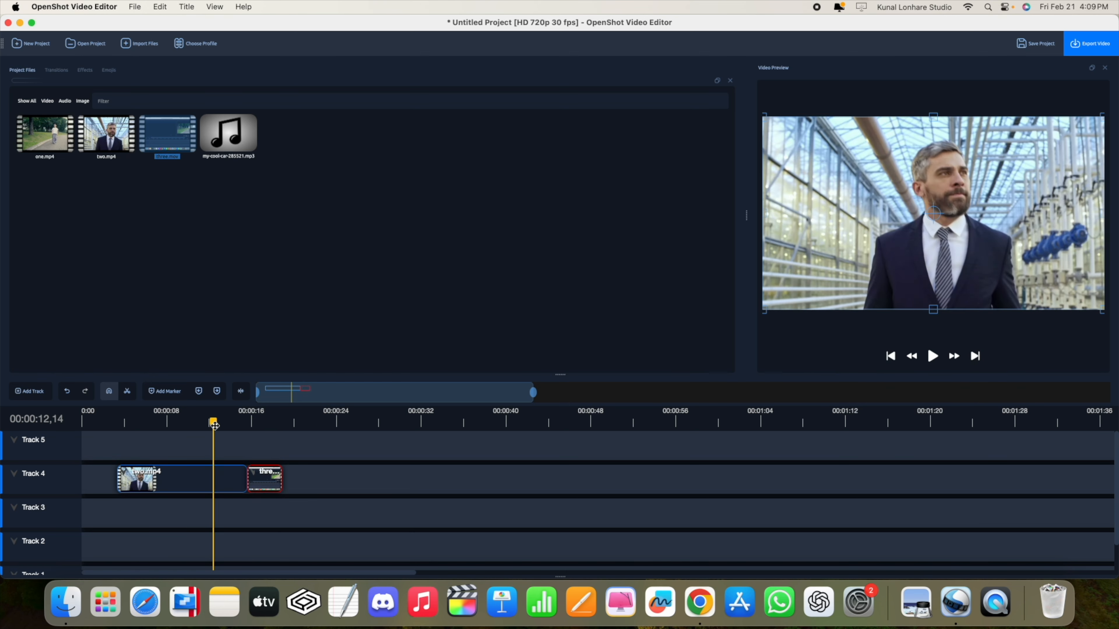
left_click(217, 479)
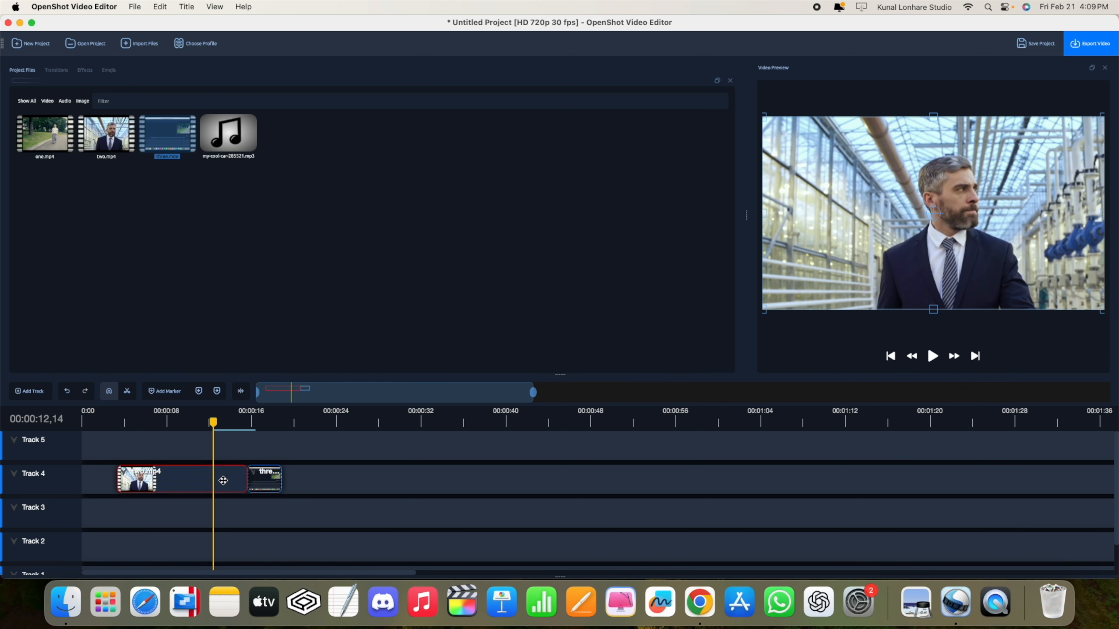
right_click(223, 481)
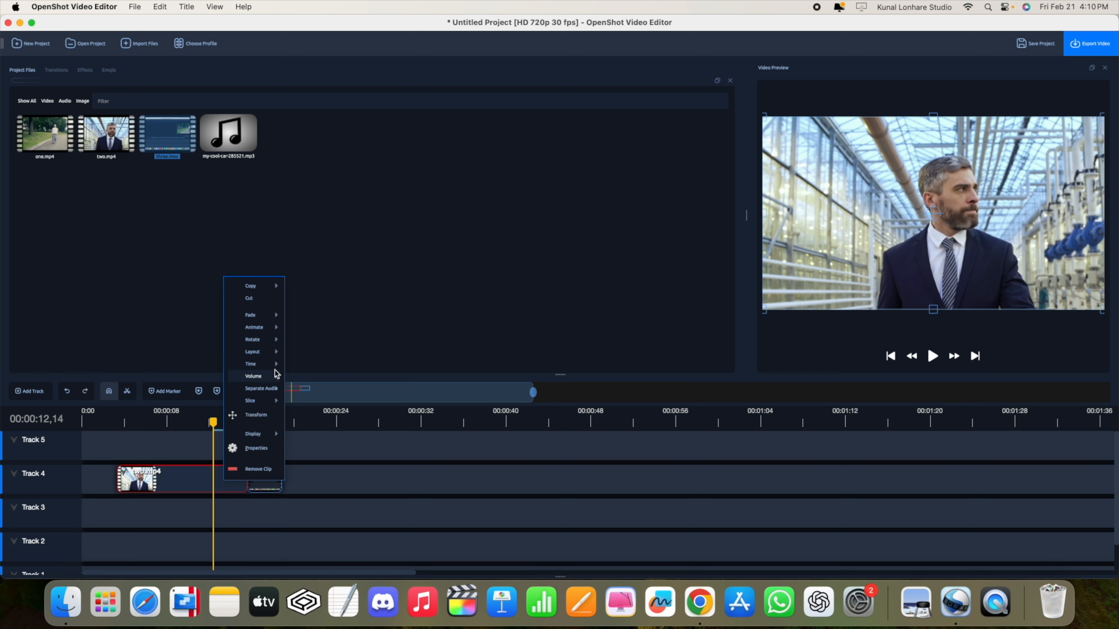
mouse_move(261, 327)
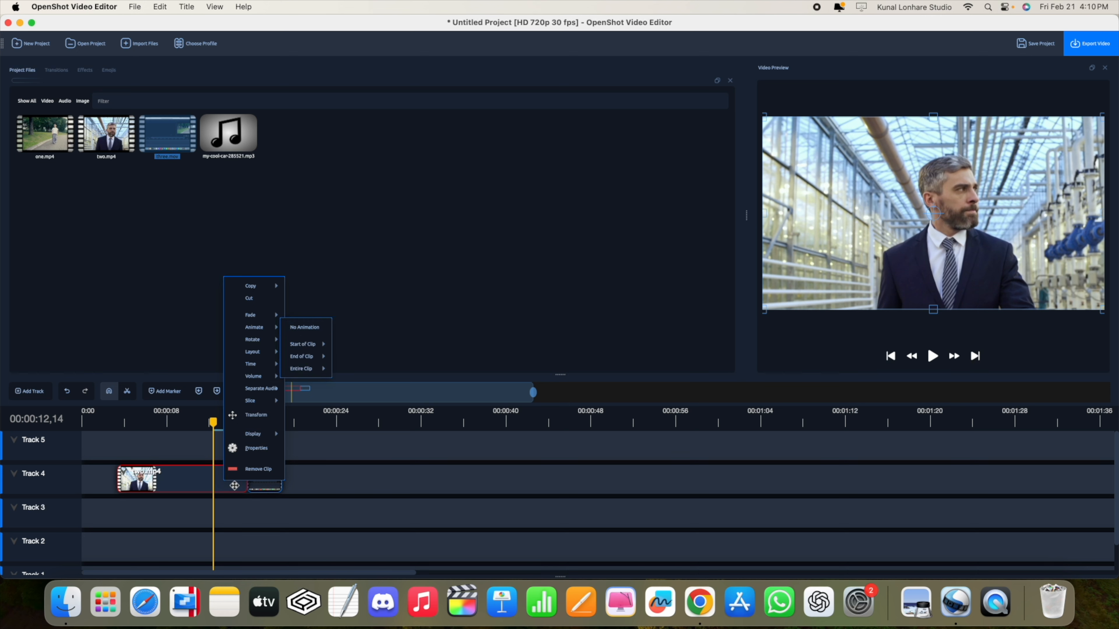
mouse_move(302, 362)
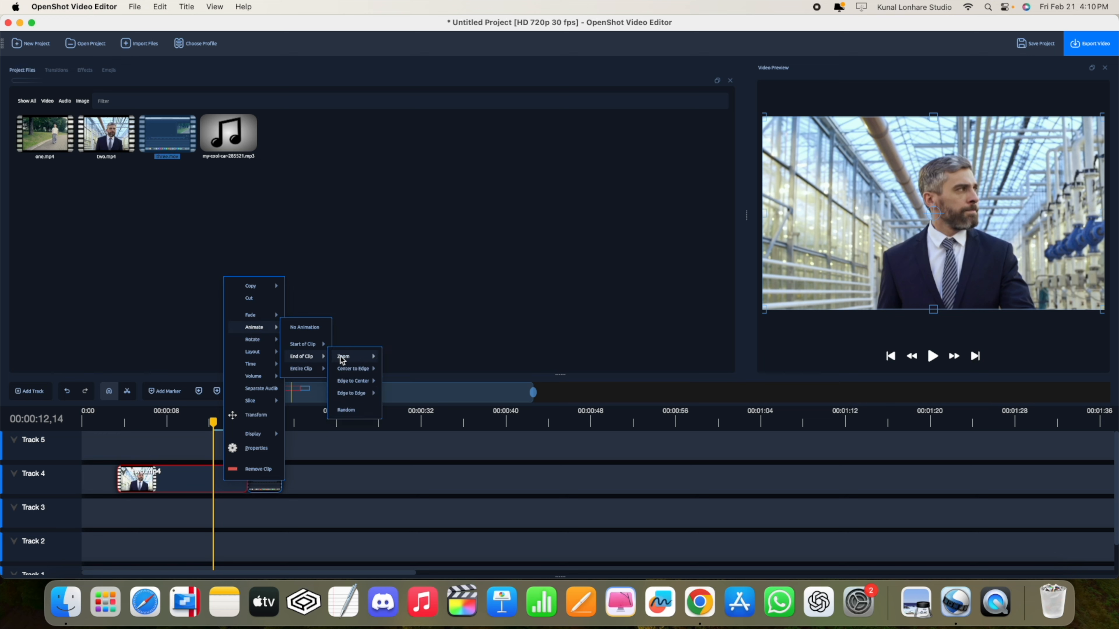
mouse_move(348, 359)
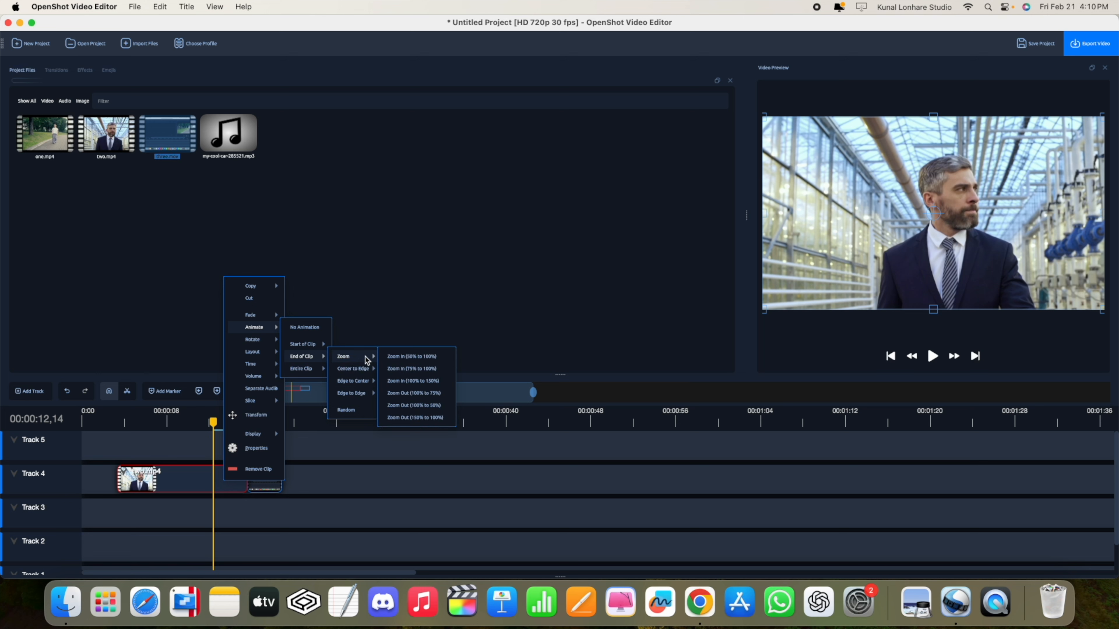
left_click(403, 381)
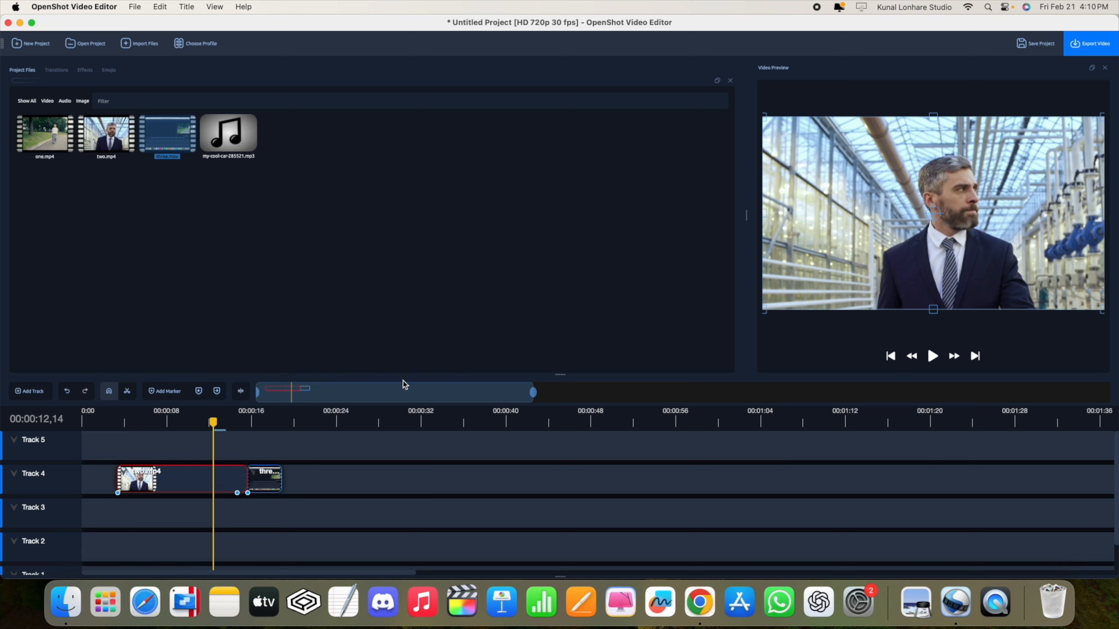
Apply the Center to Right animation to the start of three.mov and play both clip animations from 00:00:12,17
left_click(262, 478)
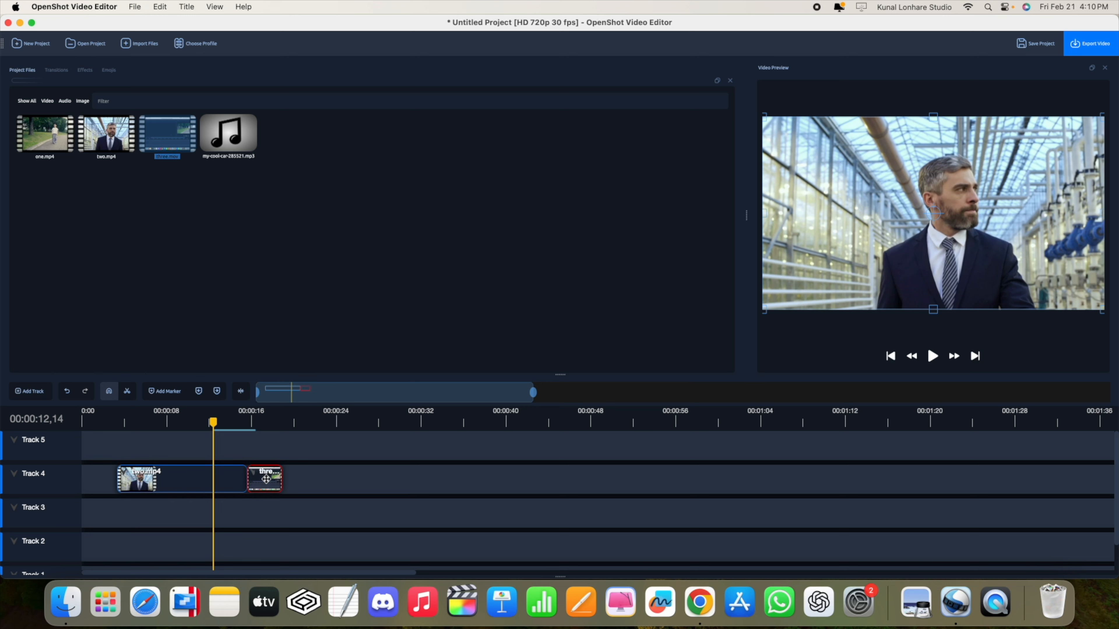
right_click(266, 479)
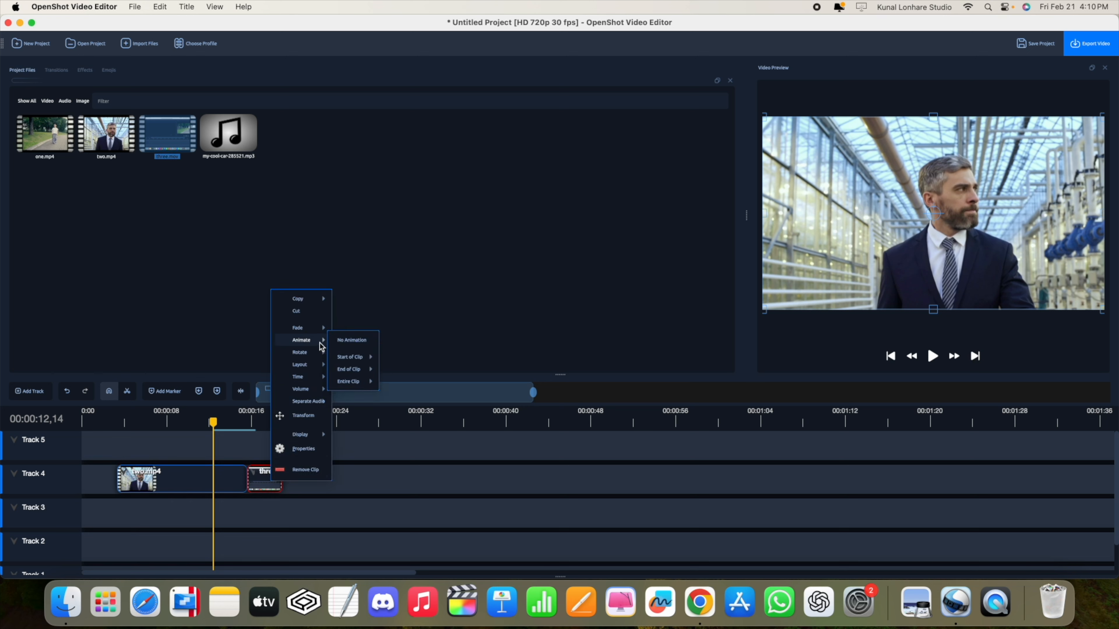
mouse_move(352, 359)
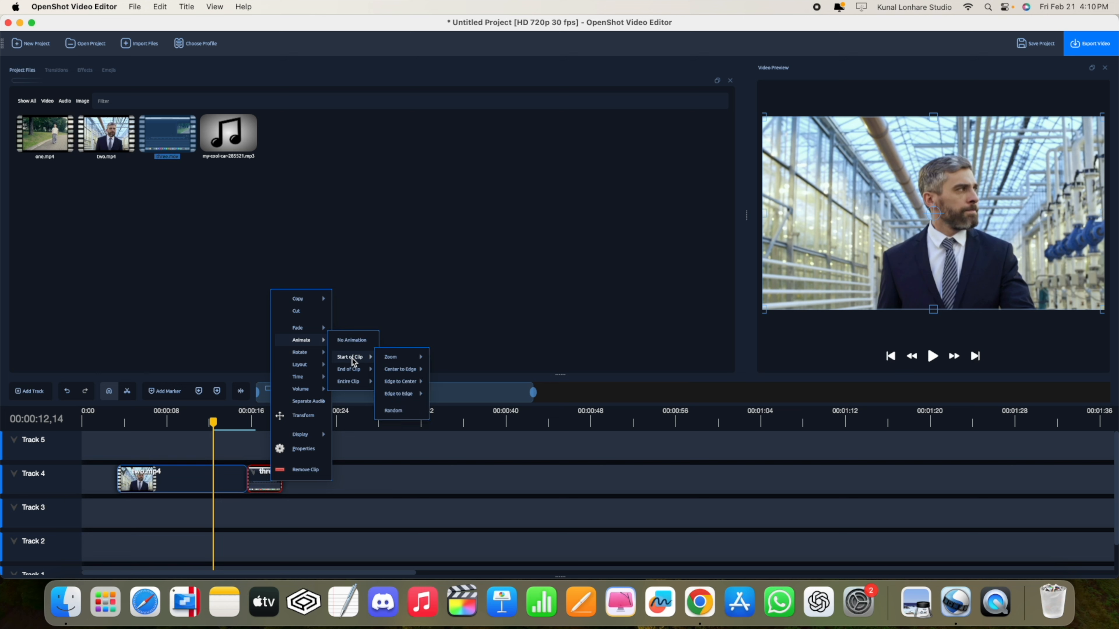
mouse_move(404, 370)
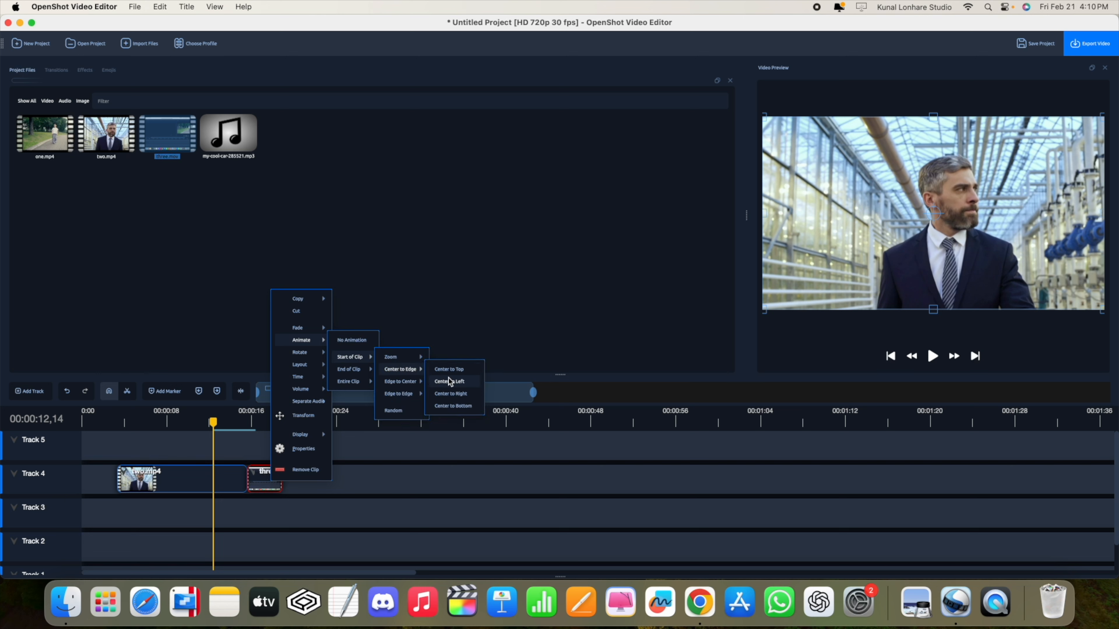
left_click(461, 394)
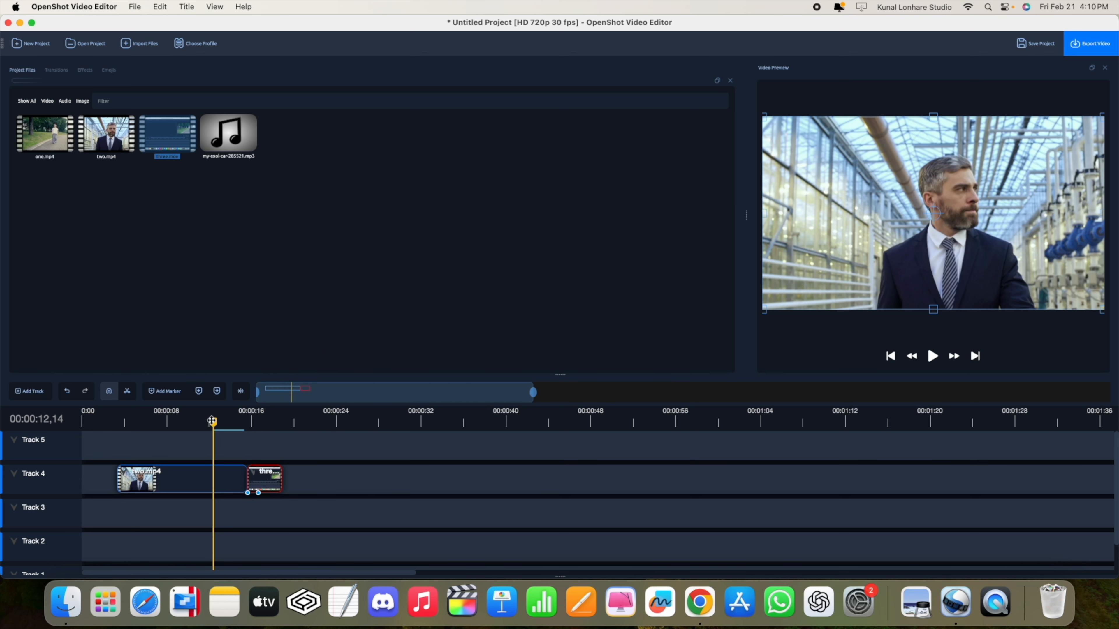
left_click_drag(213, 421, 214, 421)
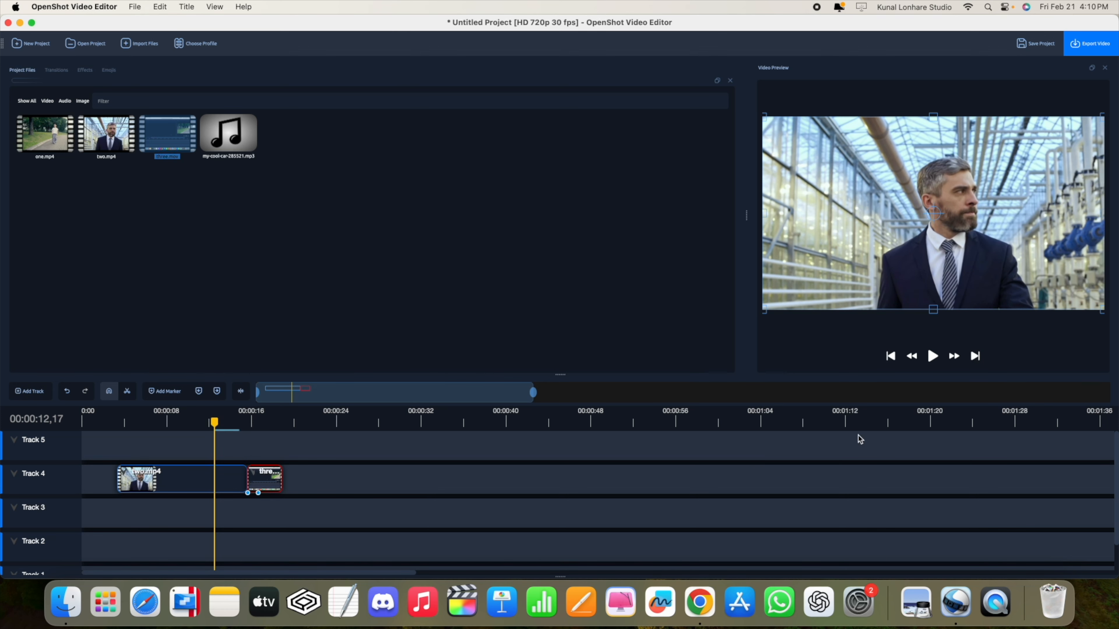
left_click(932, 357)
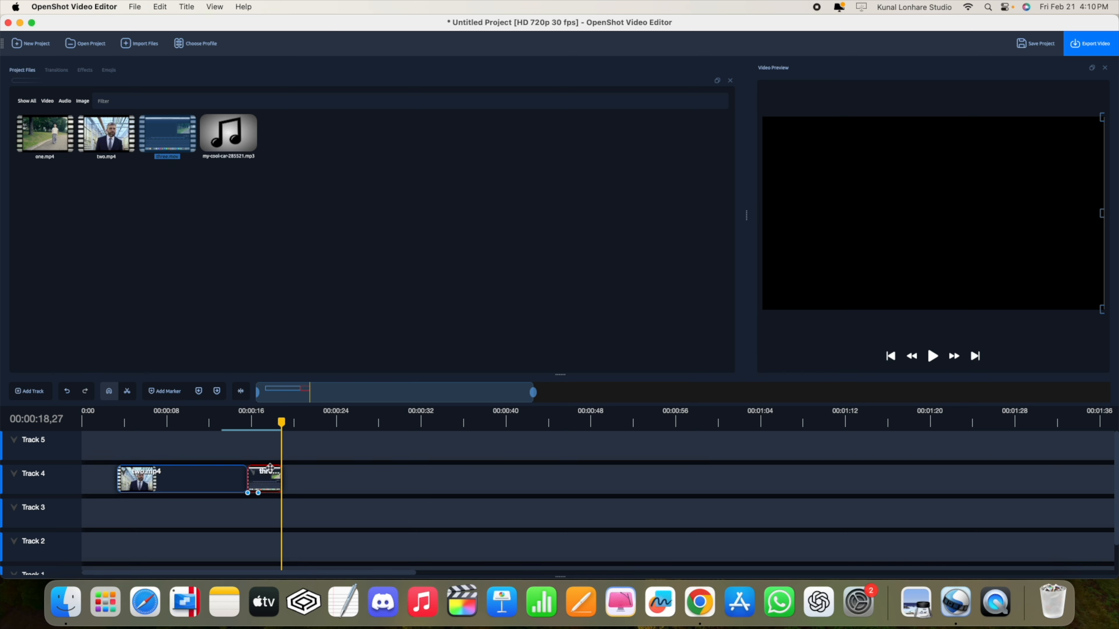
Undo the animations on both clips and snap three.mov back against the end of two.mp4
left_click(68, 393)
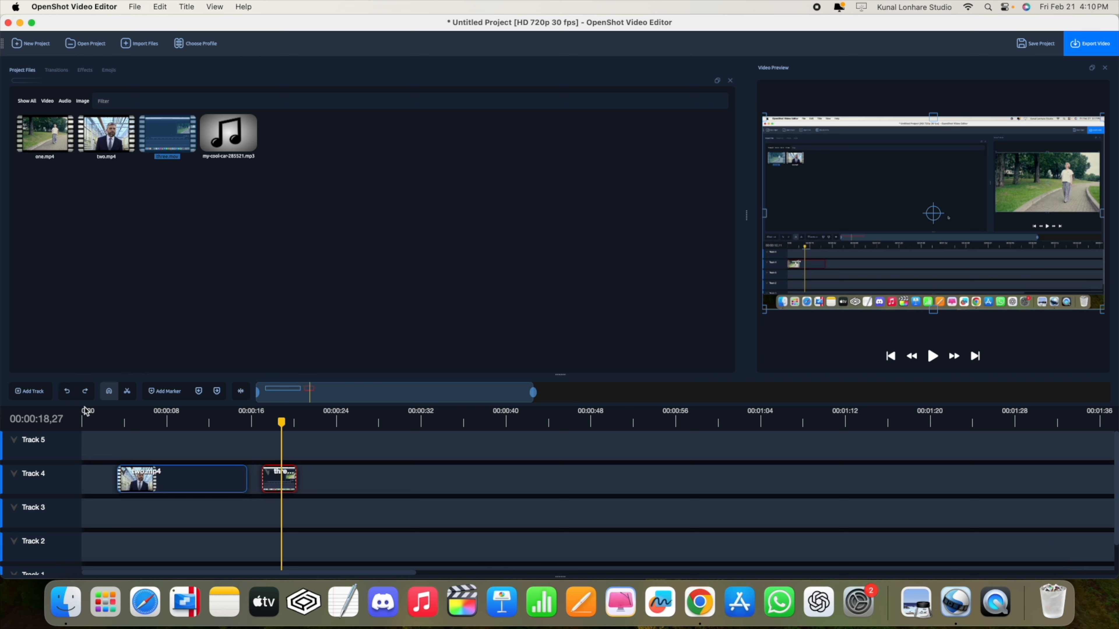
left_click_drag(269, 477, 264, 479)
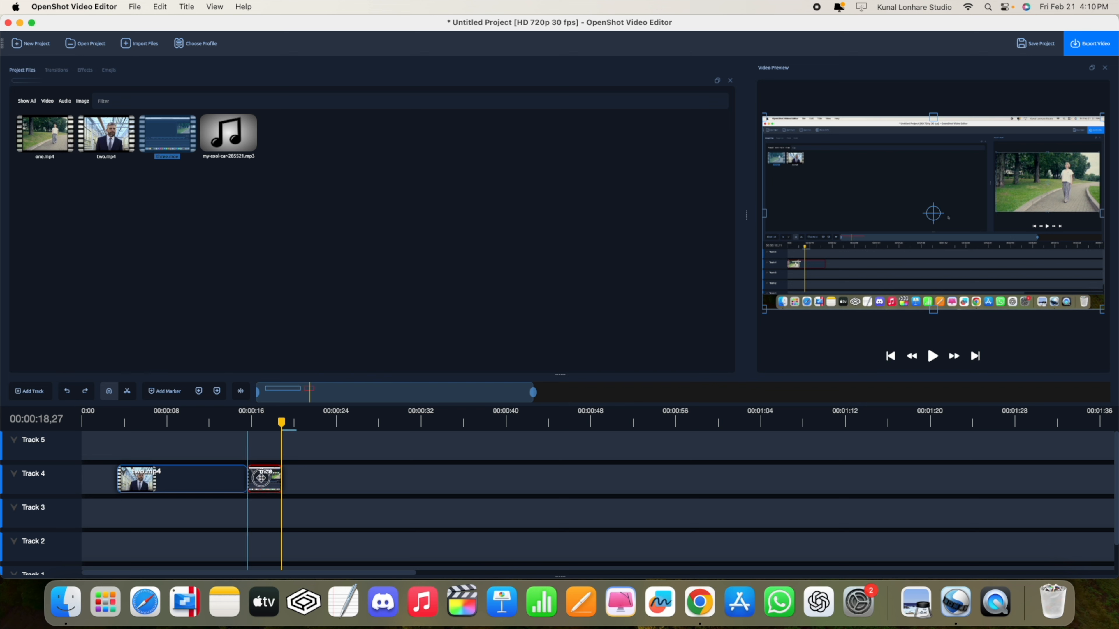
Browse the available transitions and add Barr ripple 9 at the start of three.mov on Track 4
left_click(57, 74)
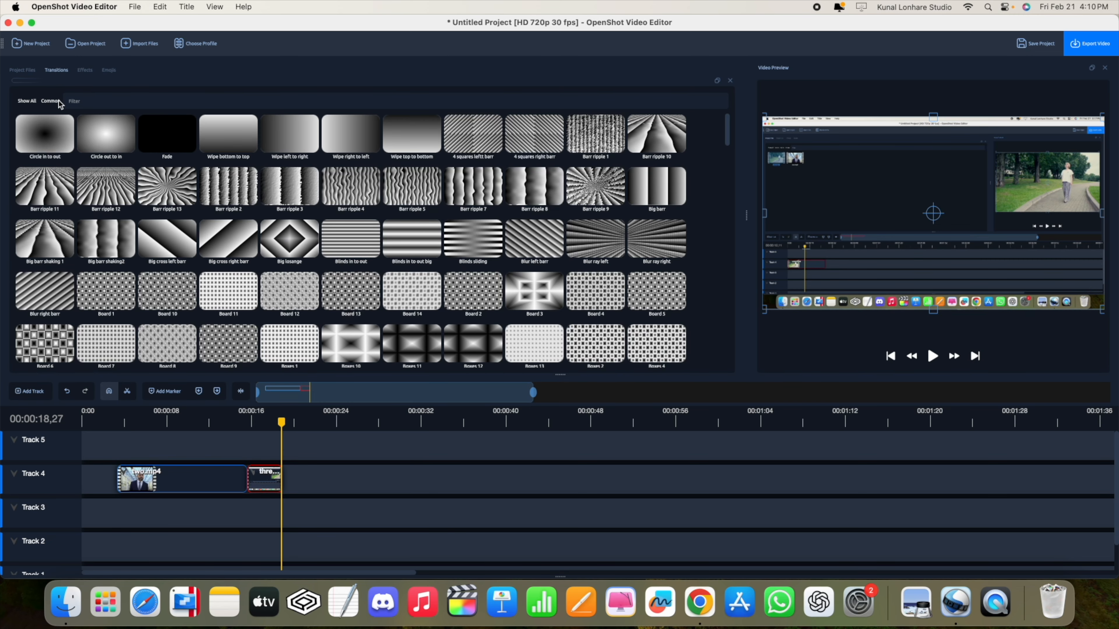
scroll(238, 240, "down", 10)
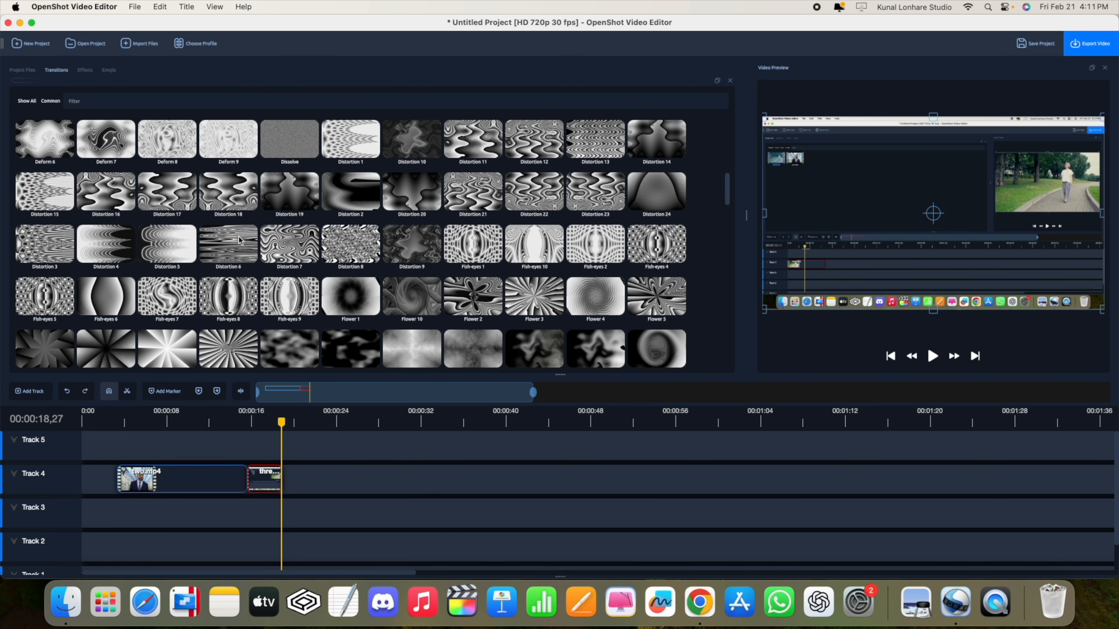
scroll(238, 240, "up", 10)
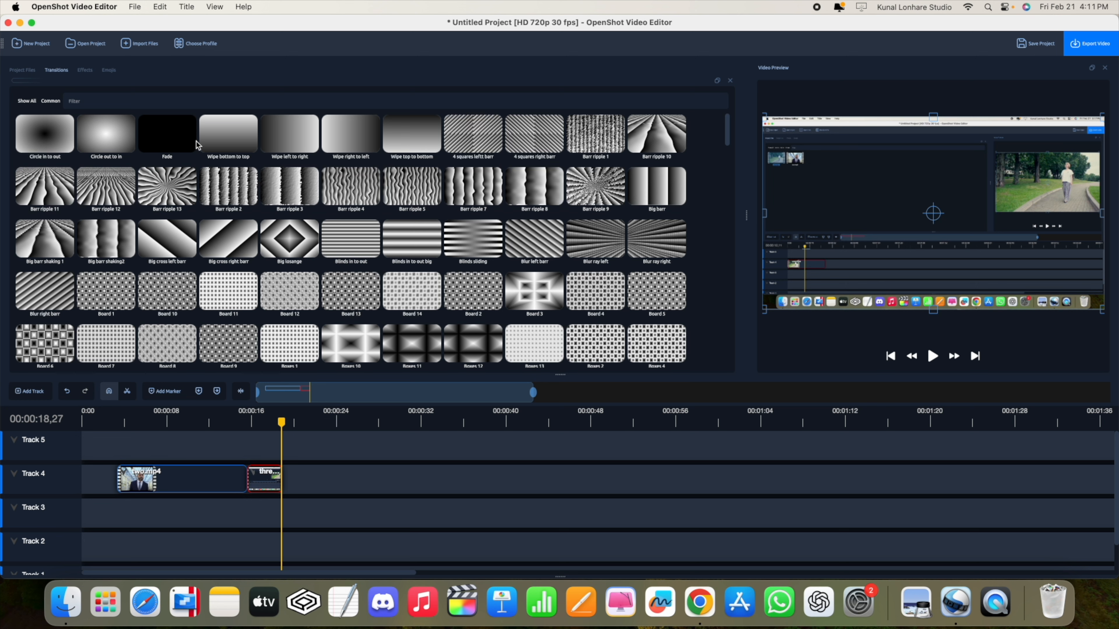
left_click(221, 140)
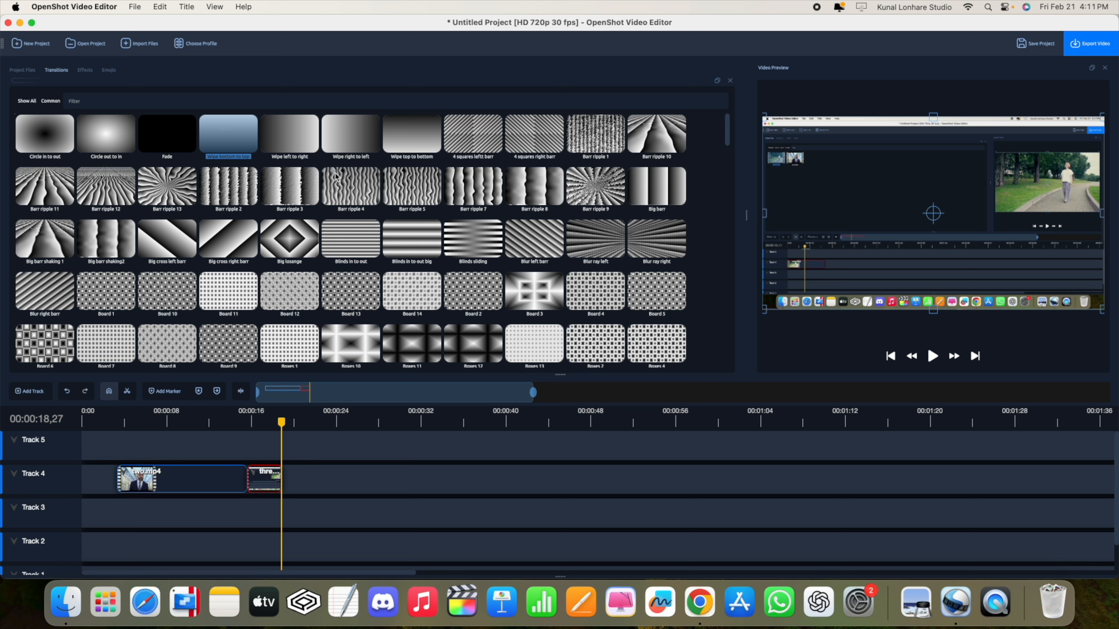
left_click_drag(596, 194, 250, 474)
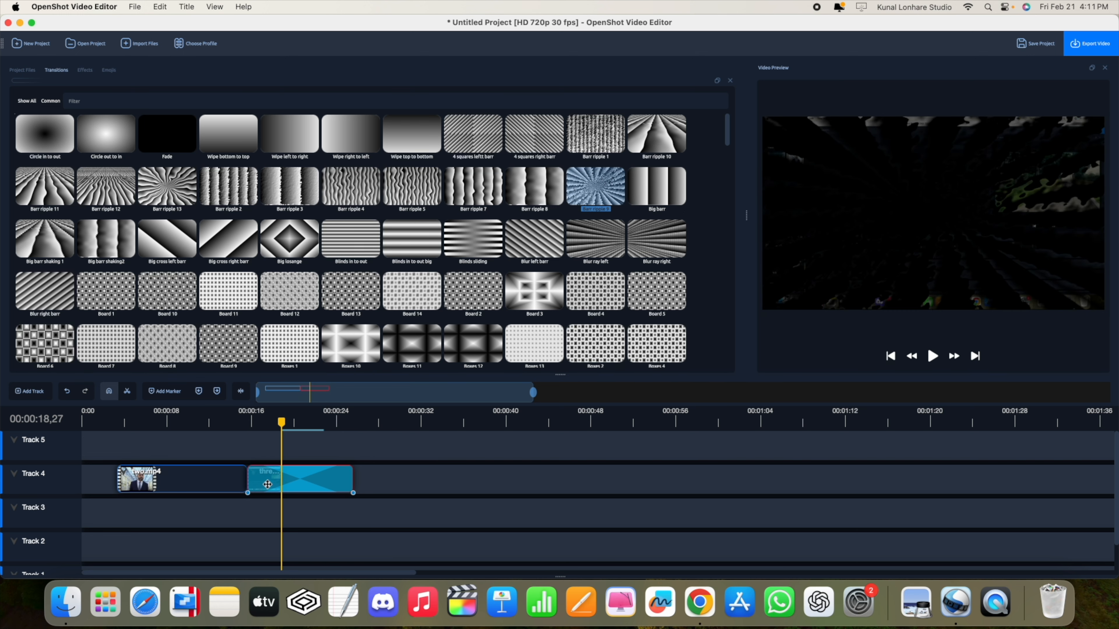
Play the join with the Barr ripple 9 transition, starting from 00:00:13,30
left_click_drag(282, 423, 229, 423)
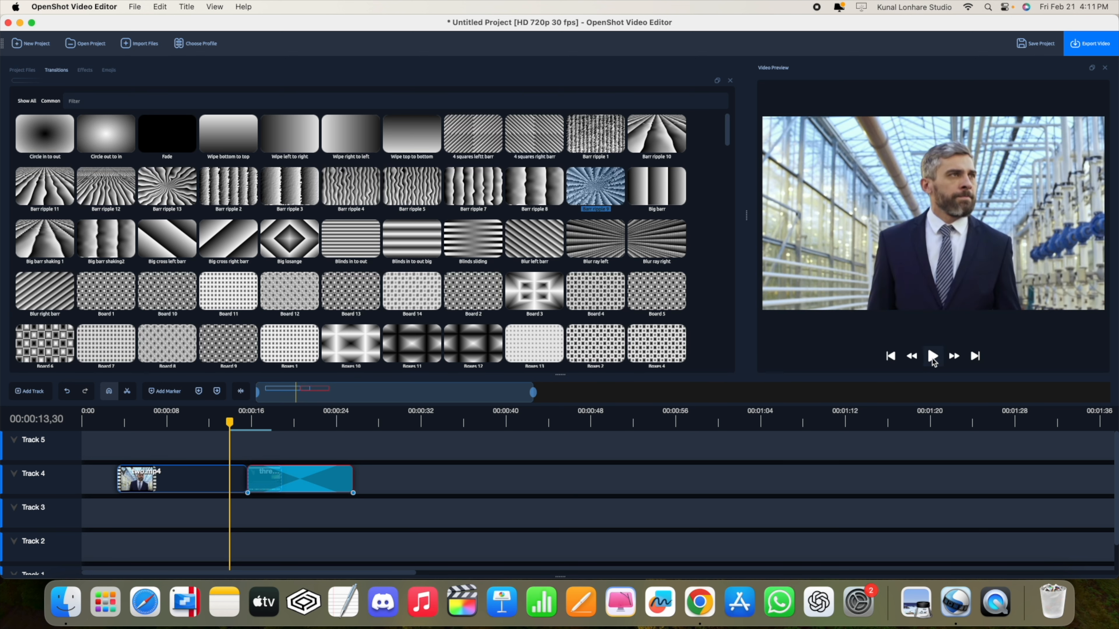
left_click(933, 357)
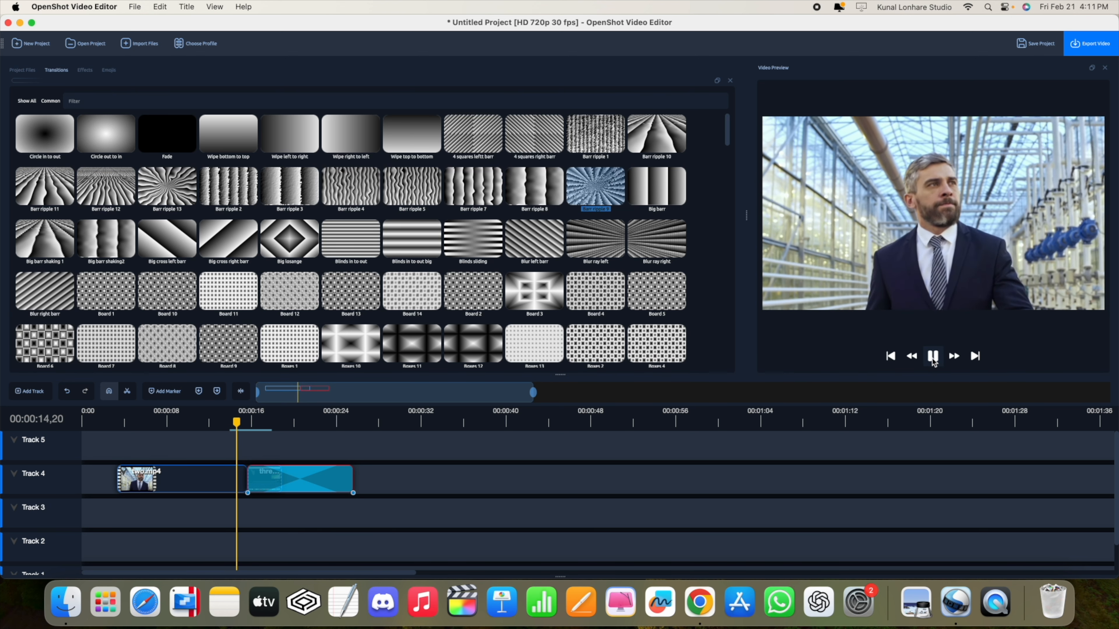
left_click(933, 357)
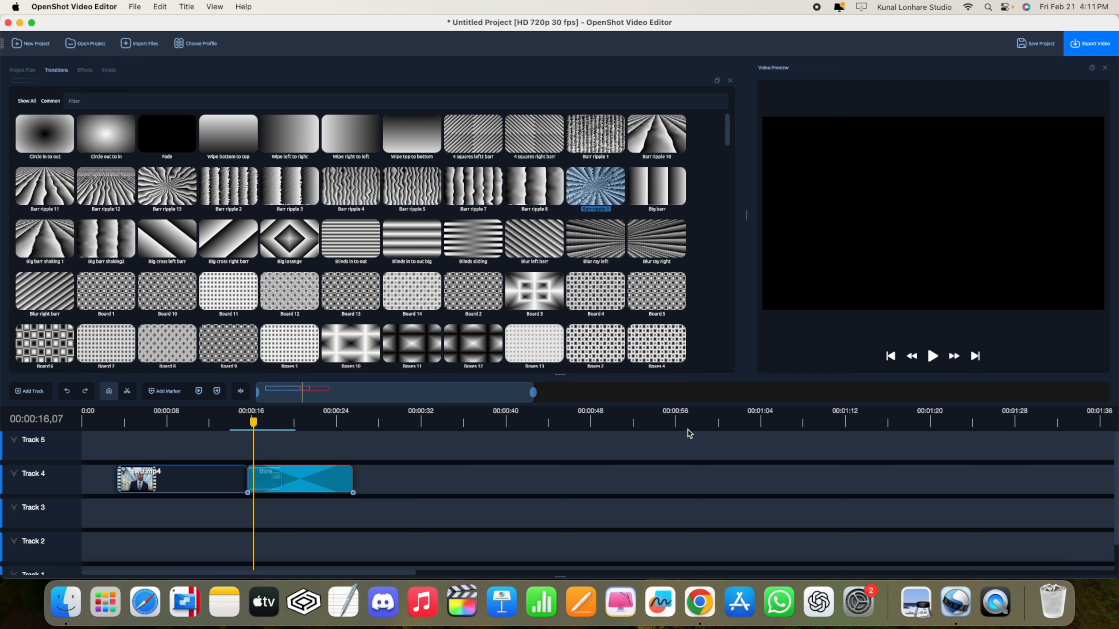
Move the transition to Track 5, shortened to about 1.3 seconds over the join between the clips, and play it from 00:00:14,06
left_click_drag(289, 479, 252, 446)
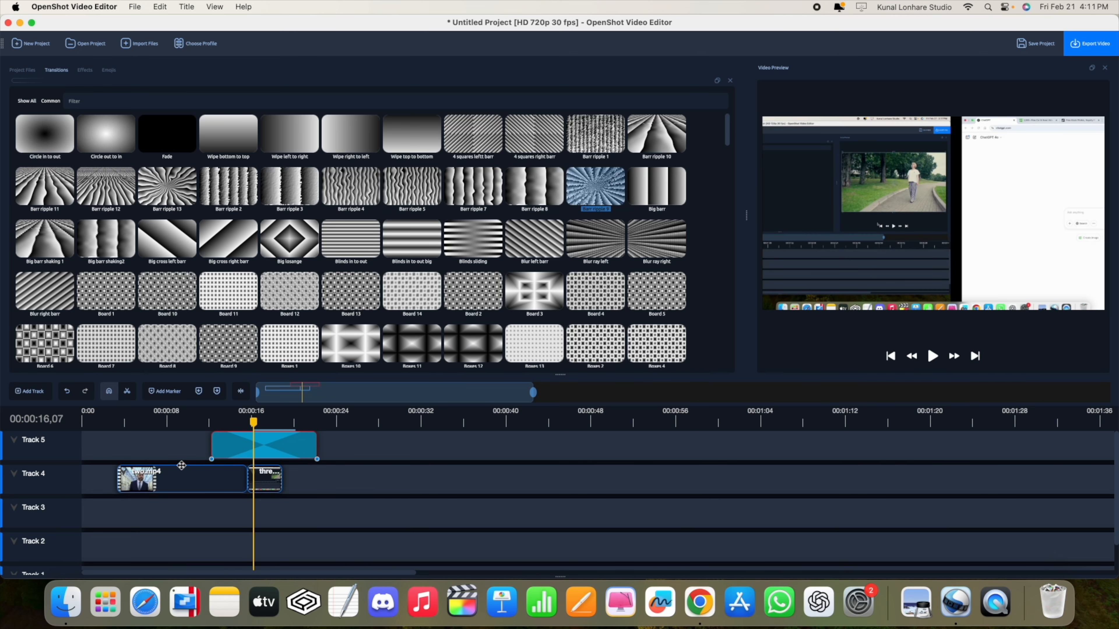
left_click_drag(317, 448, 232, 422)
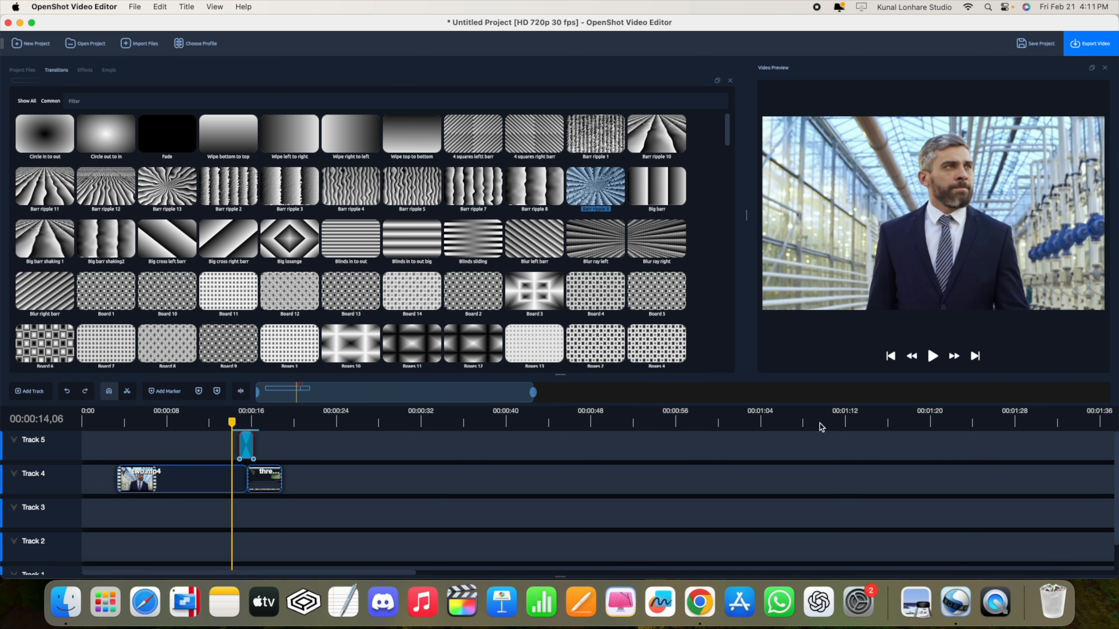
left_click(932, 357)
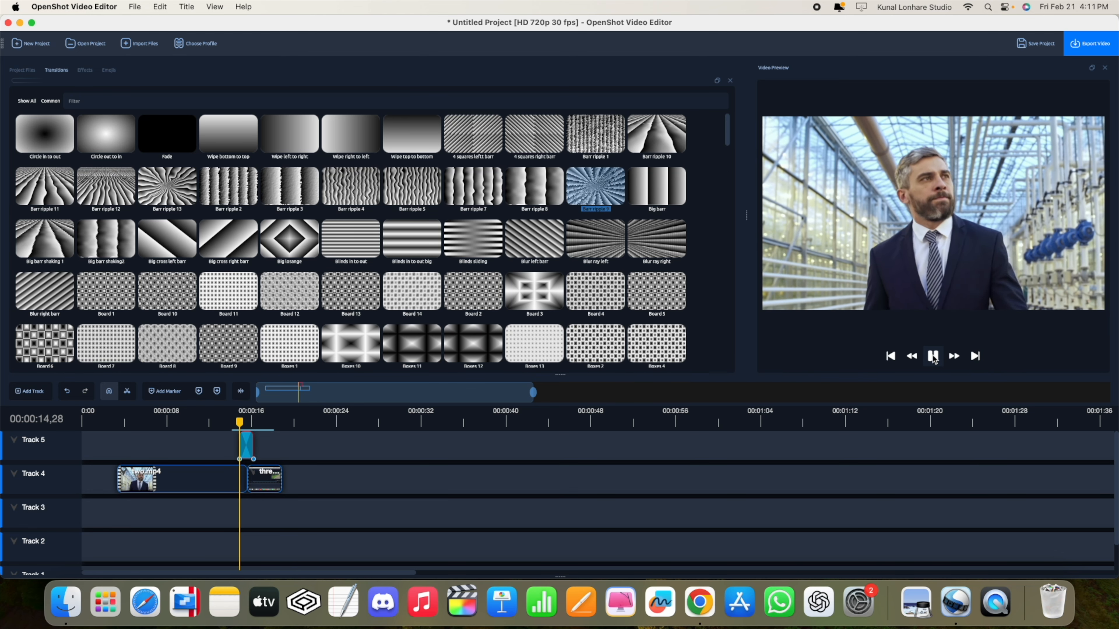
left_click(932, 357)
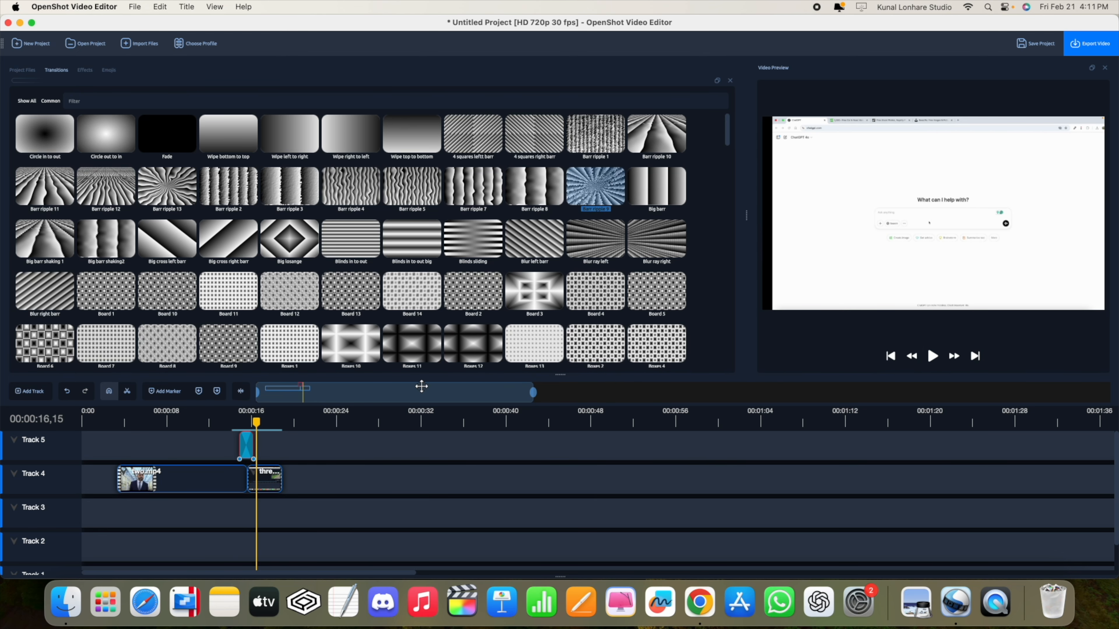
Replace the transition on Track 5 with Fade, spanning the join between the two Track 4 clips, and preview it
key("Delete")
scroll(432, 300, "down", 10)
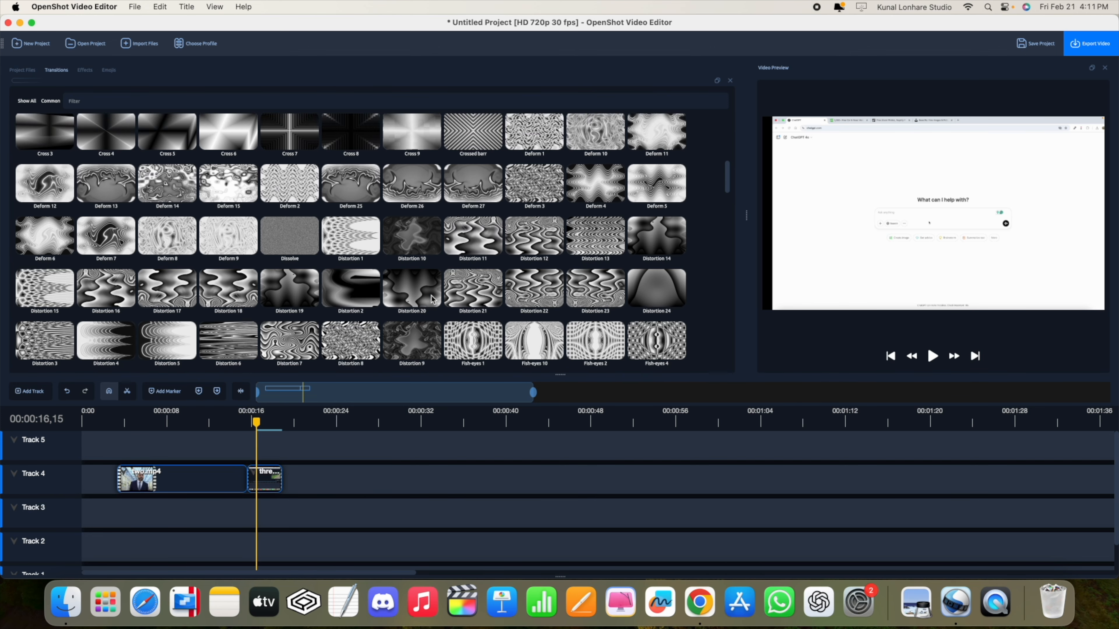
scroll(434, 228, "up", 10)
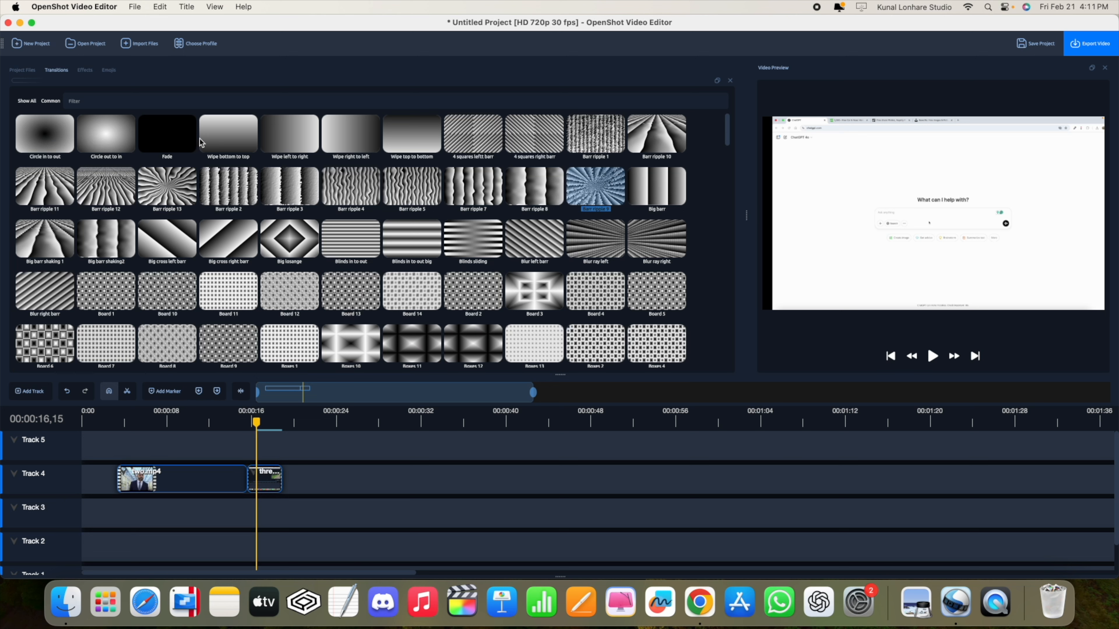
left_click_drag(182, 142, 196, 447)
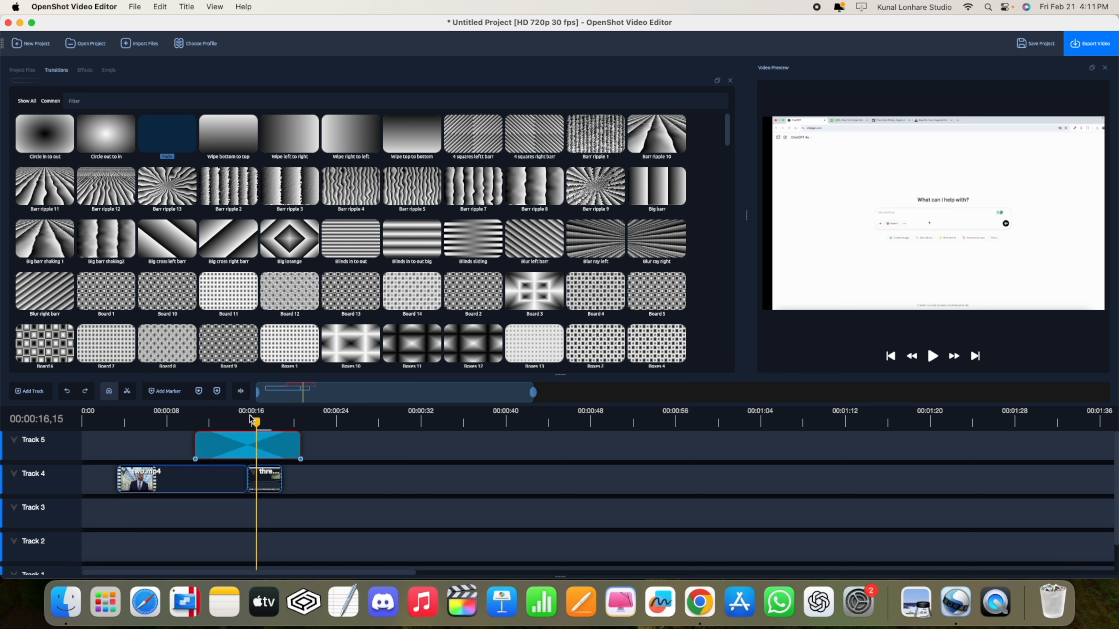
left_click_drag(255, 421, 191, 432)
left_click(933, 356)
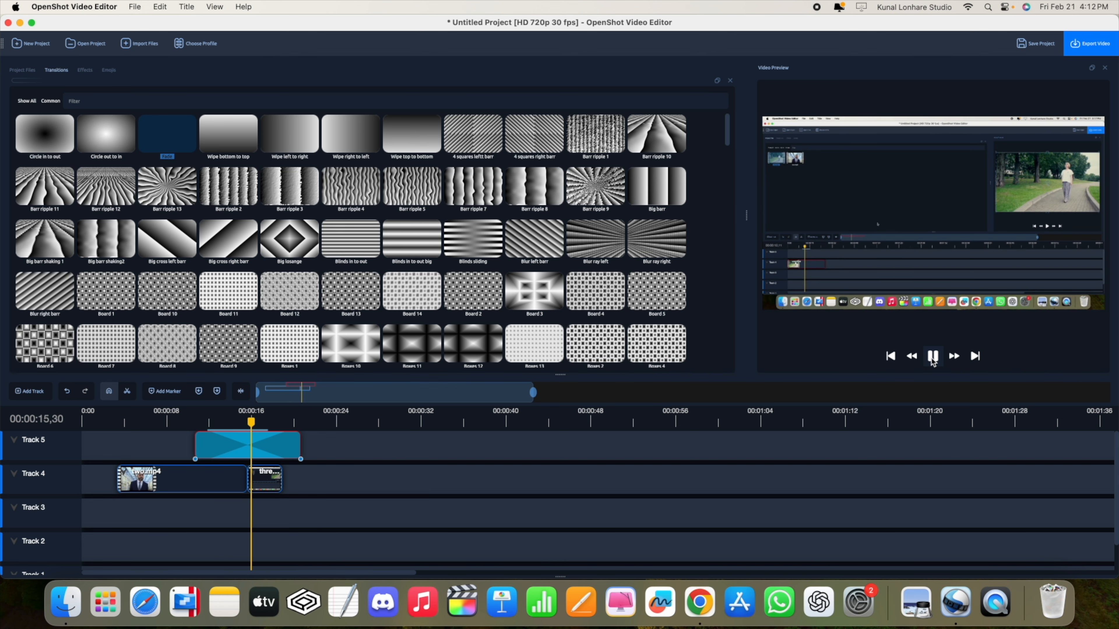
left_click(933, 356)
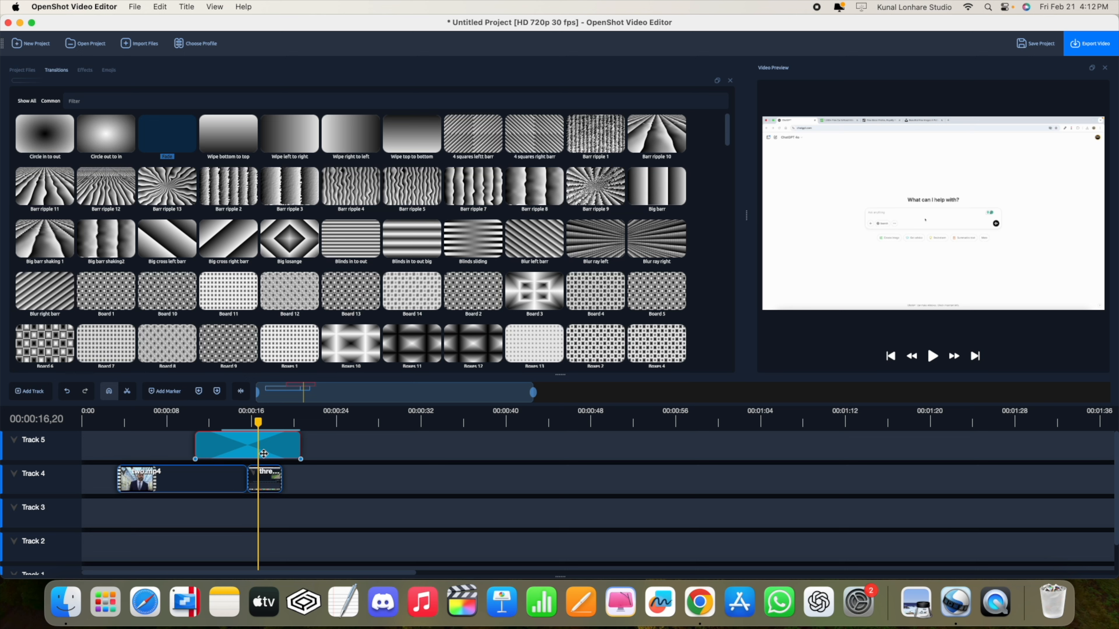
Move the Fade transition from Track 5 onto Track 4 so it ends with the second clip, and preview it
right_click(261, 454)
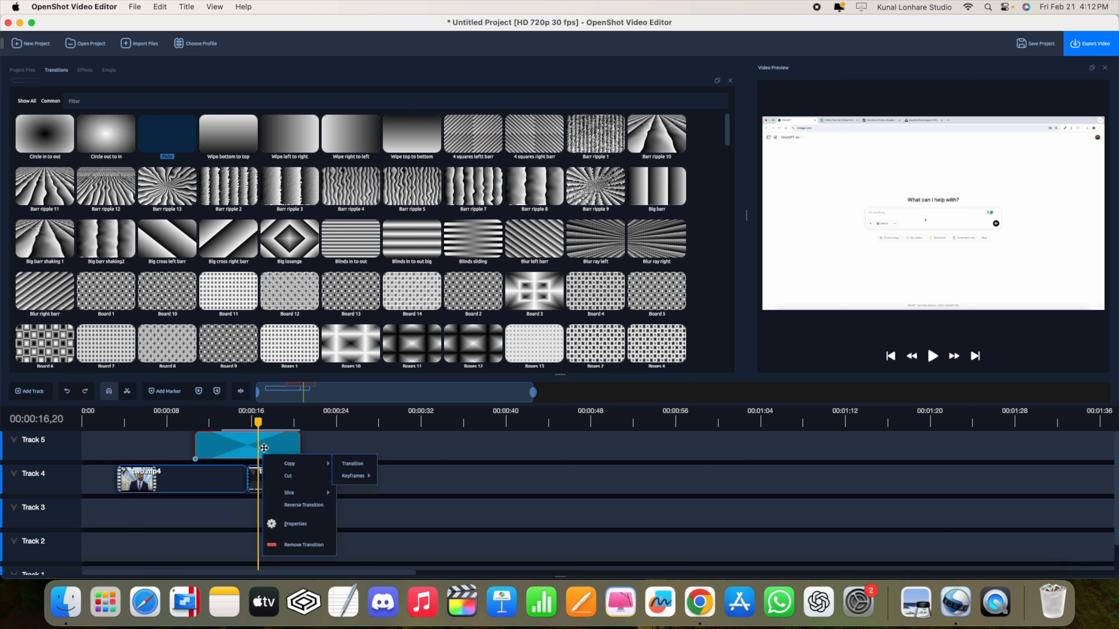
left_click(260, 446)
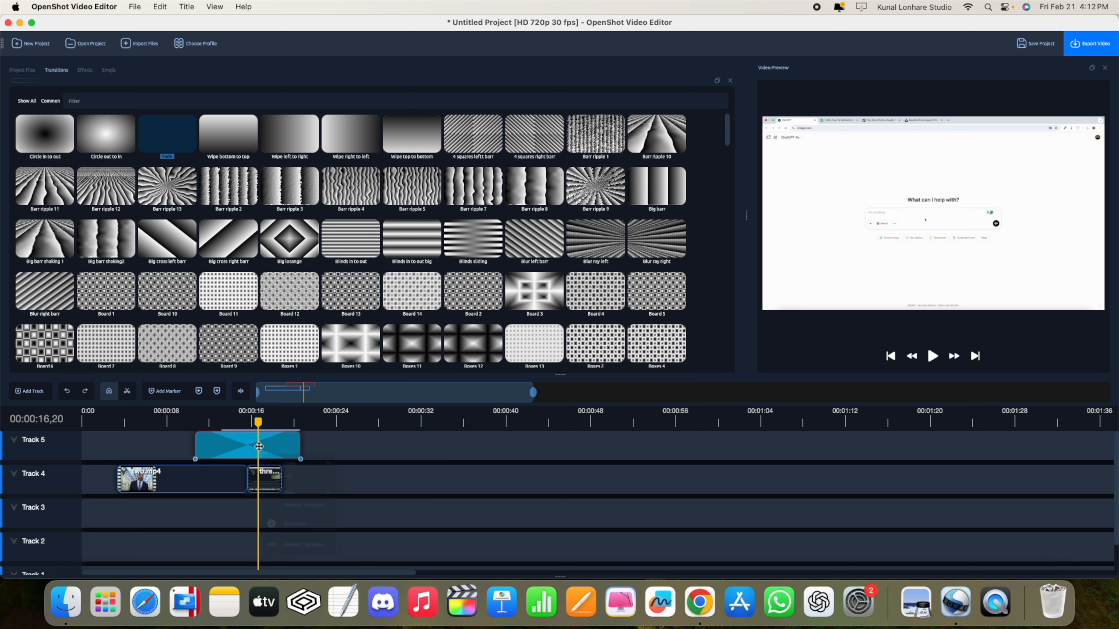
left_click_drag(286, 448, 264, 487)
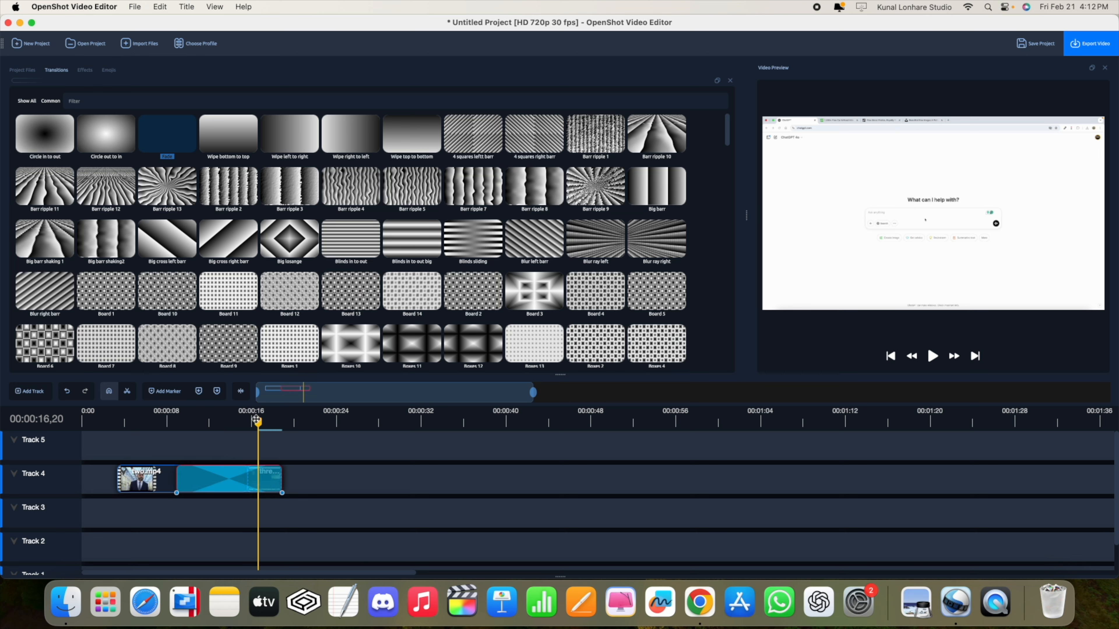
left_click_drag(256, 419, 161, 422)
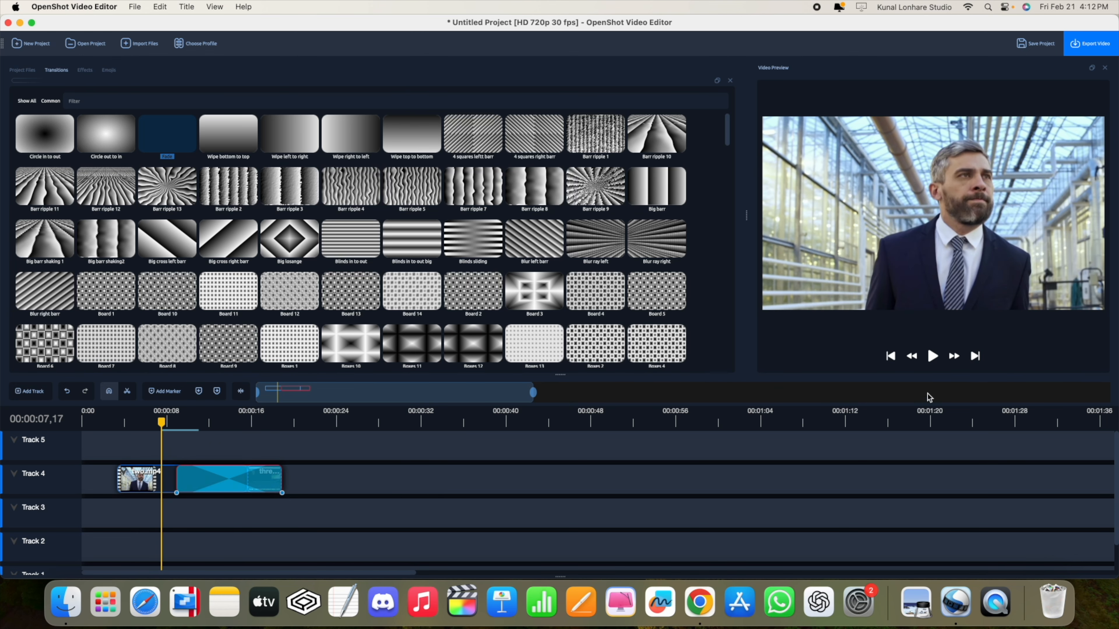
left_click(933, 357)
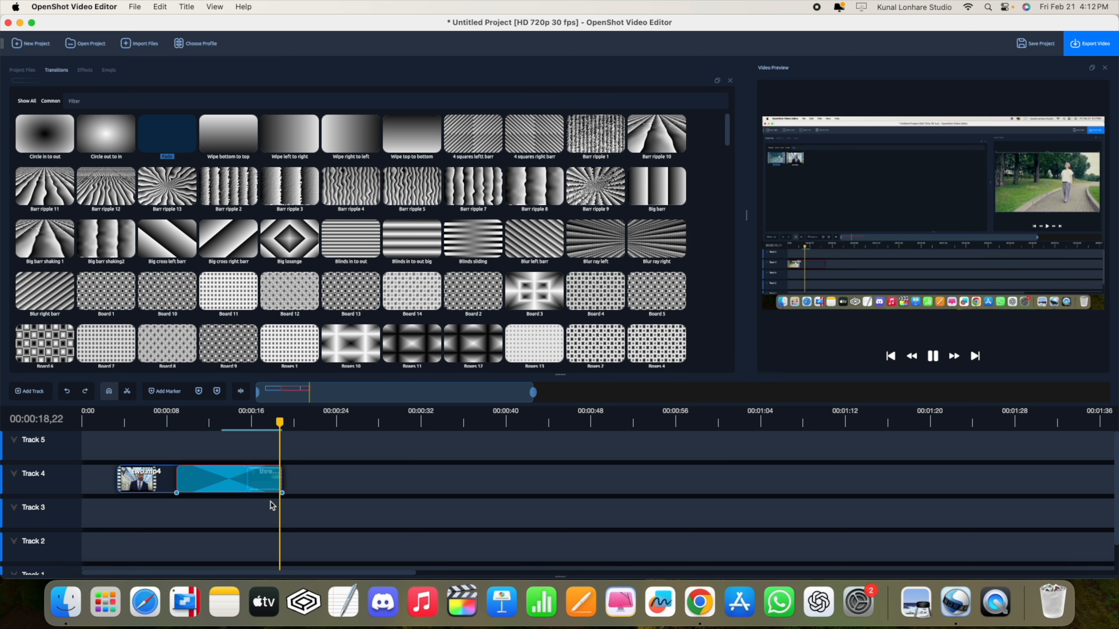
Shorten the Fade transition to about 3 seconds, centre it on the join between the Track 4 clips, and preview it
left_click_drag(176, 486, 240, 485)
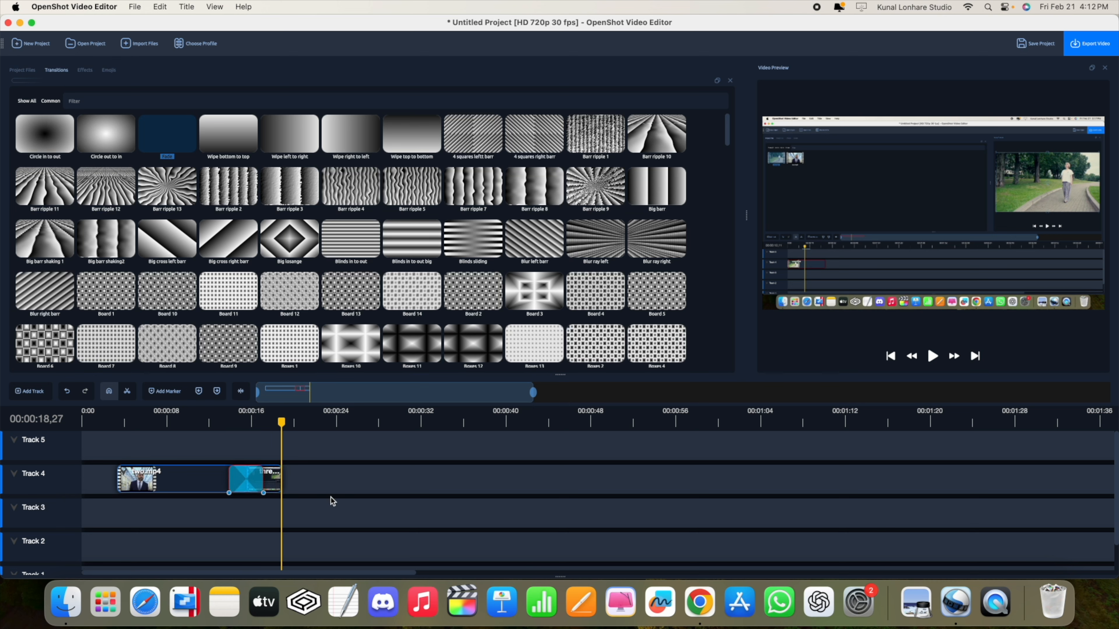
left_click_drag(281, 422, 215, 421)
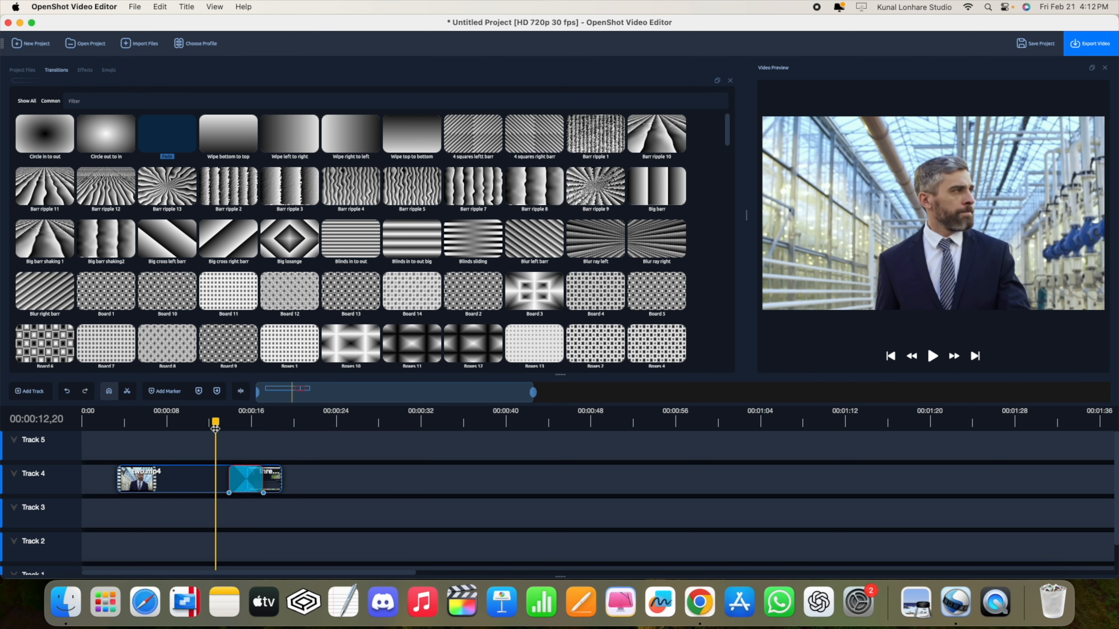
left_click(932, 356)
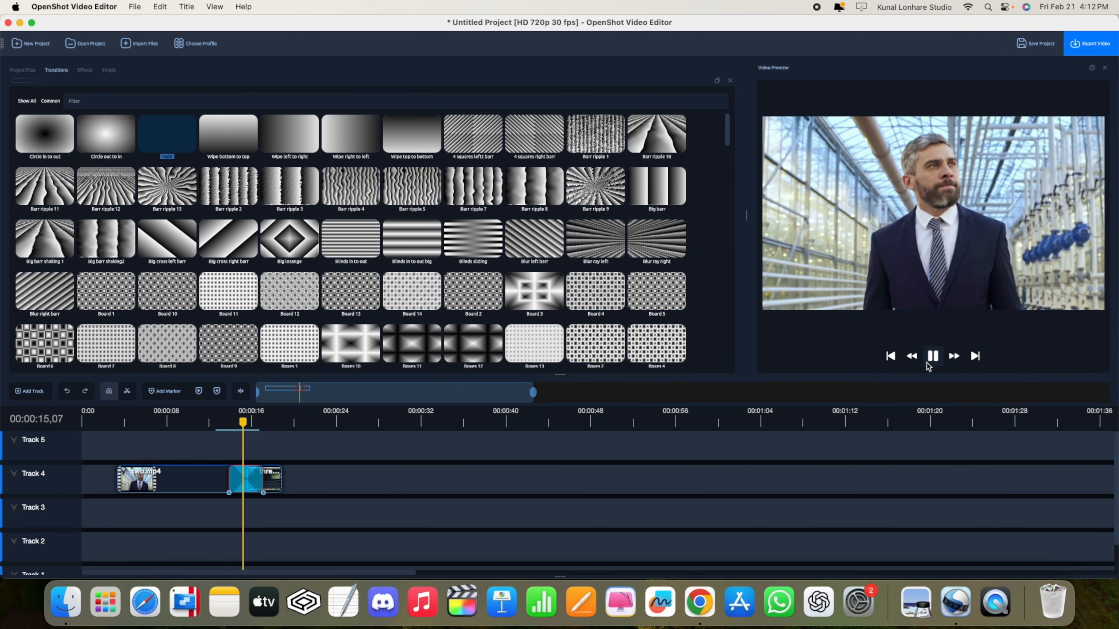
left_click(929, 366)
left_click(927, 364)
left_click(928, 364)
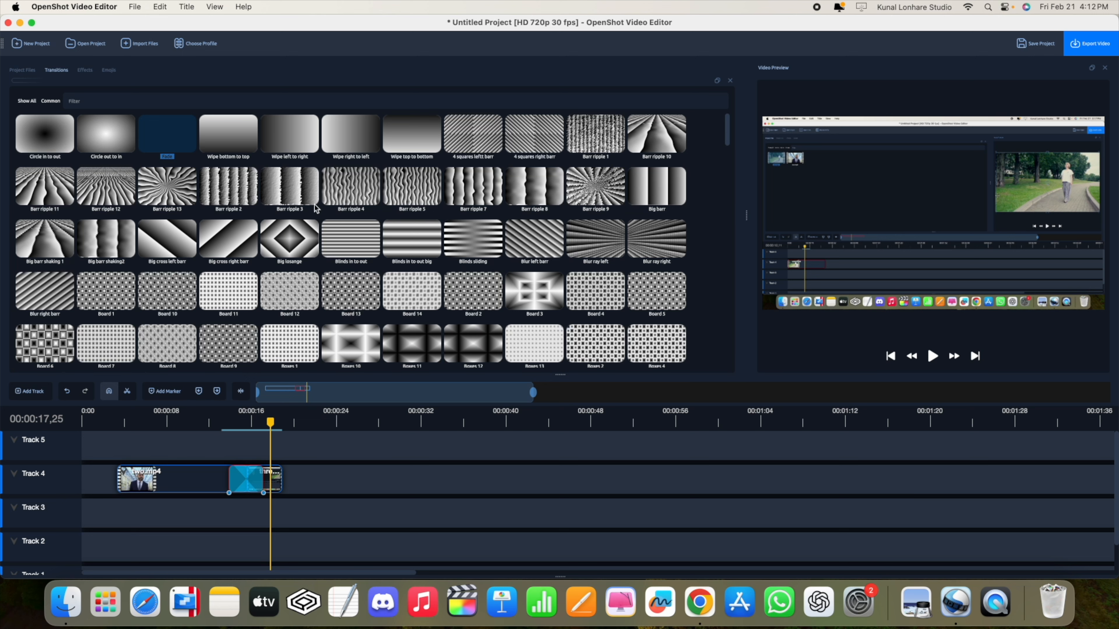
Add a Wipe left to right transition inside the two.mp4 clip, shorten it to about 1.5 seconds, and preview it
left_click_drag(290, 138, 151, 483)
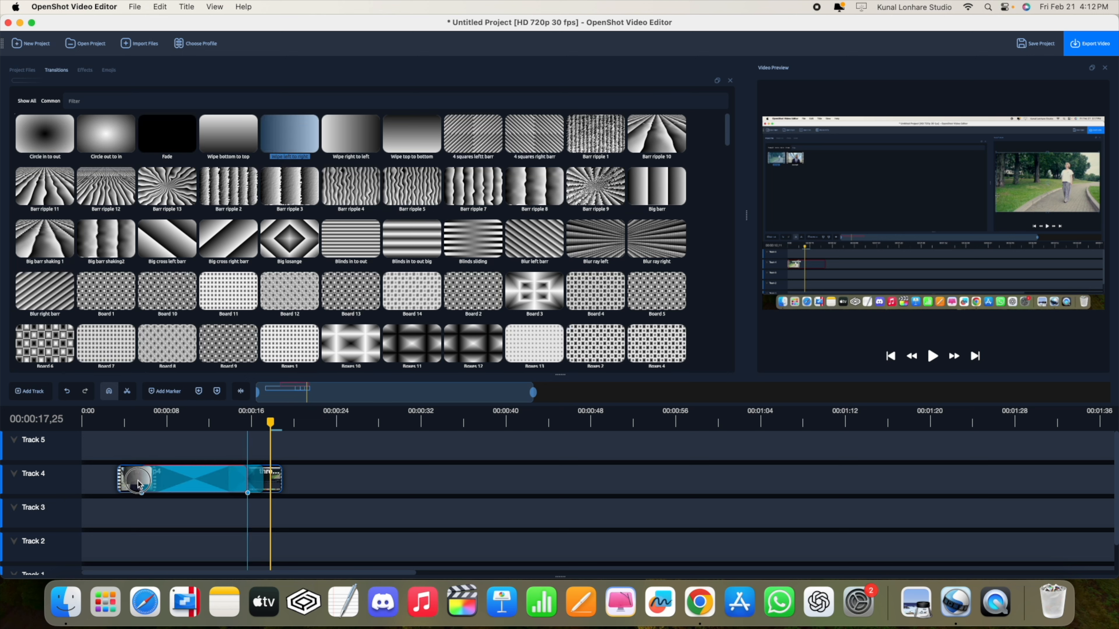
left_click_drag(247, 483, 206, 486)
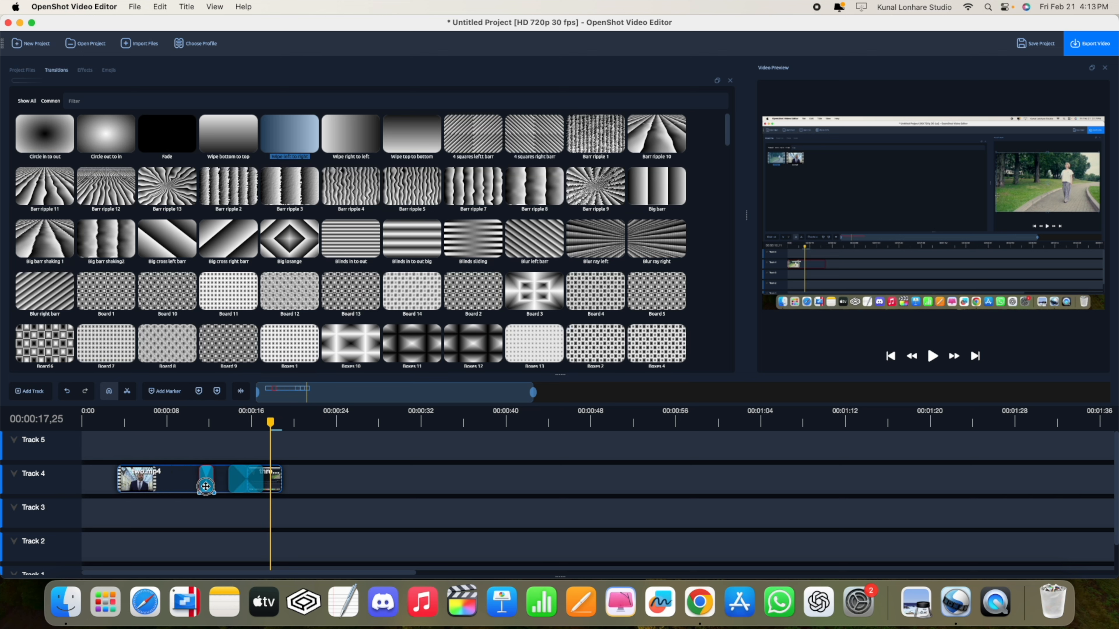
left_click_drag(271, 419, 178, 420)
left_click(930, 365)
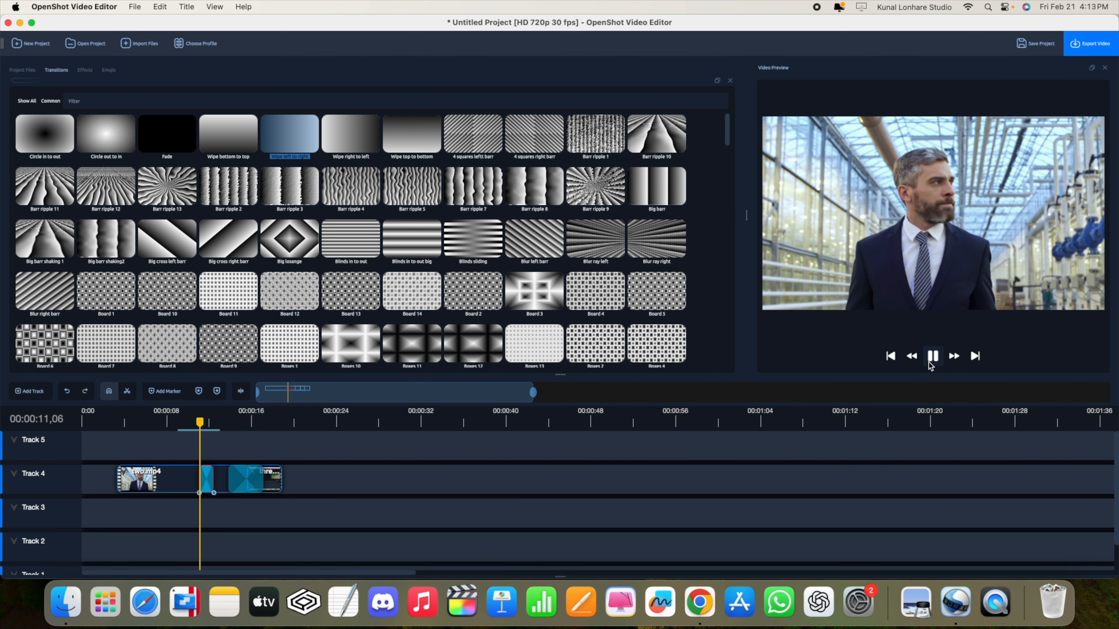
left_click(932, 357)
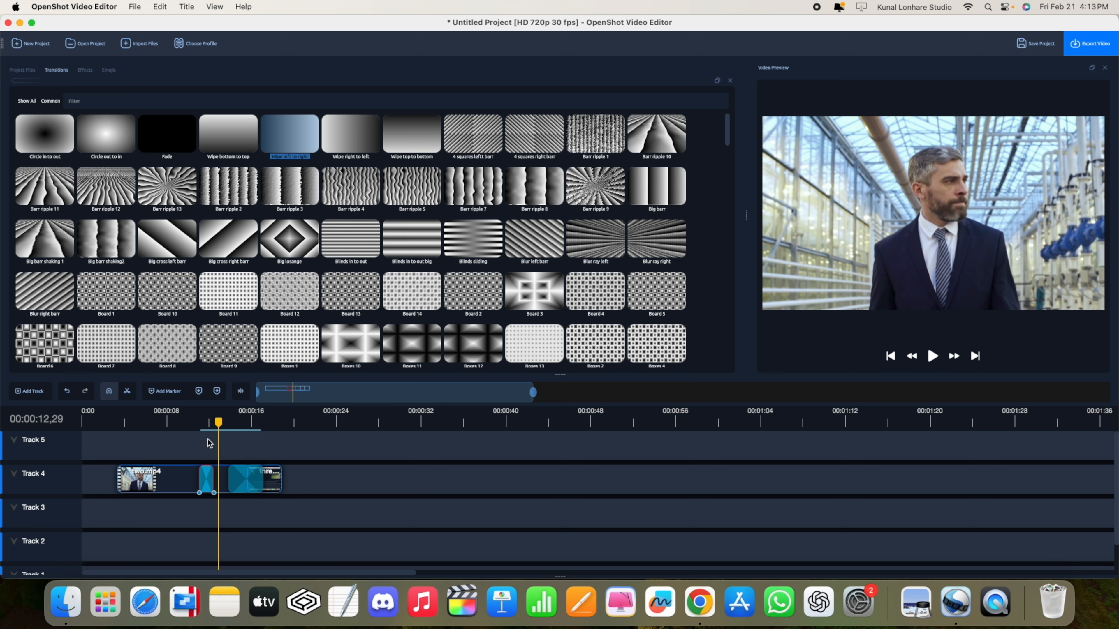
left_click_drag(217, 423, 193, 436)
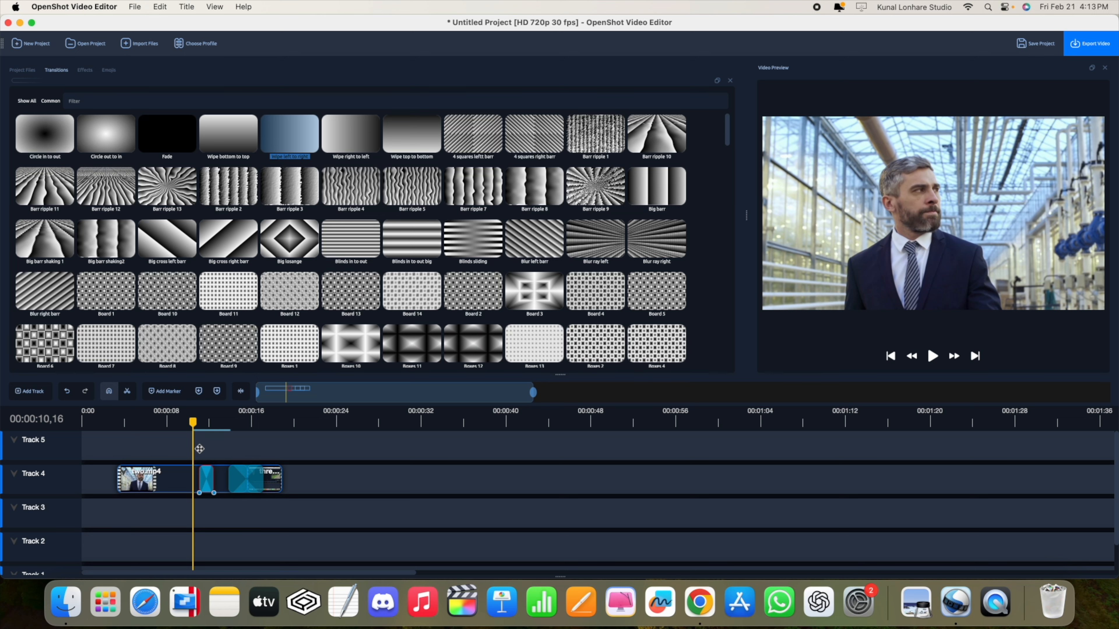
Delete all clips and transitions from Track 4
left_click_drag(325, 512, 113, 465)
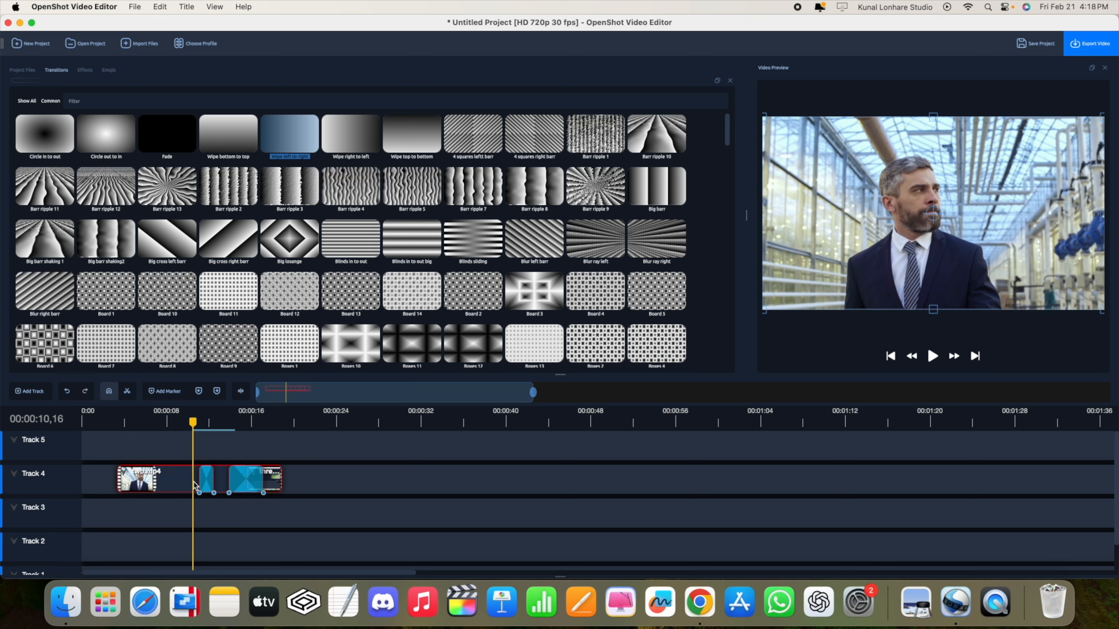
key("Delete")
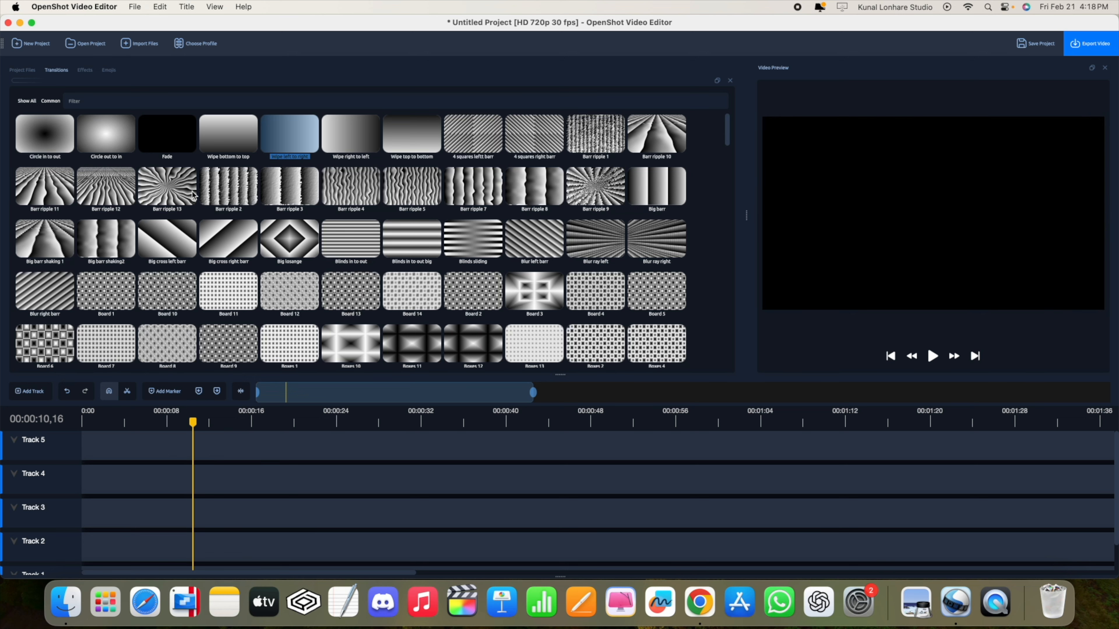
Filter the project files by video and by audio, and return to showing all of them
left_click(23, 70)
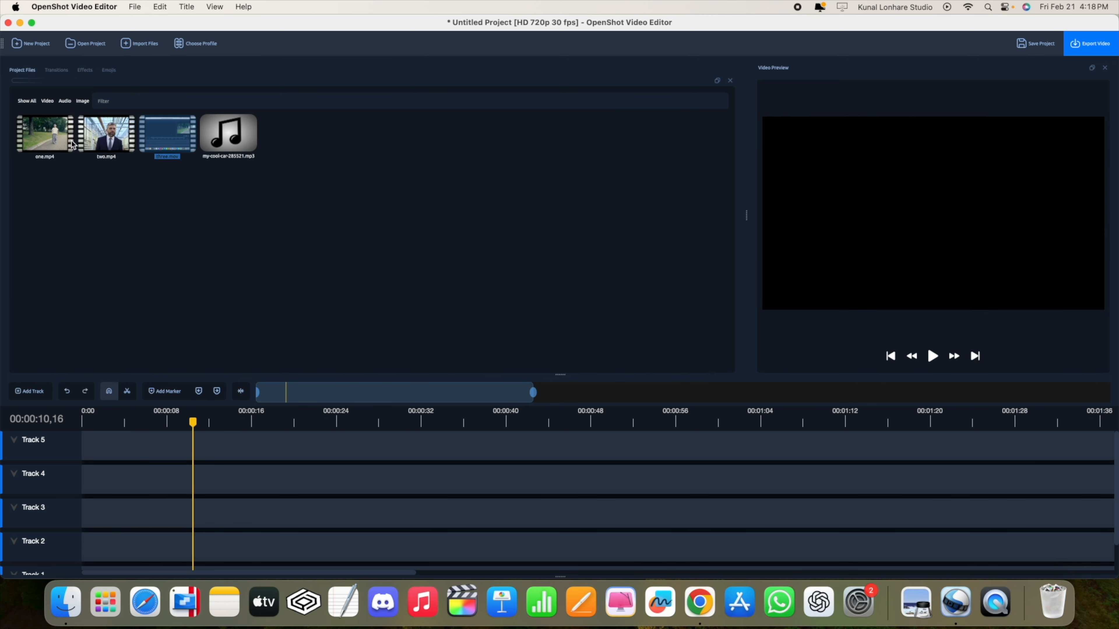
left_click(48, 102)
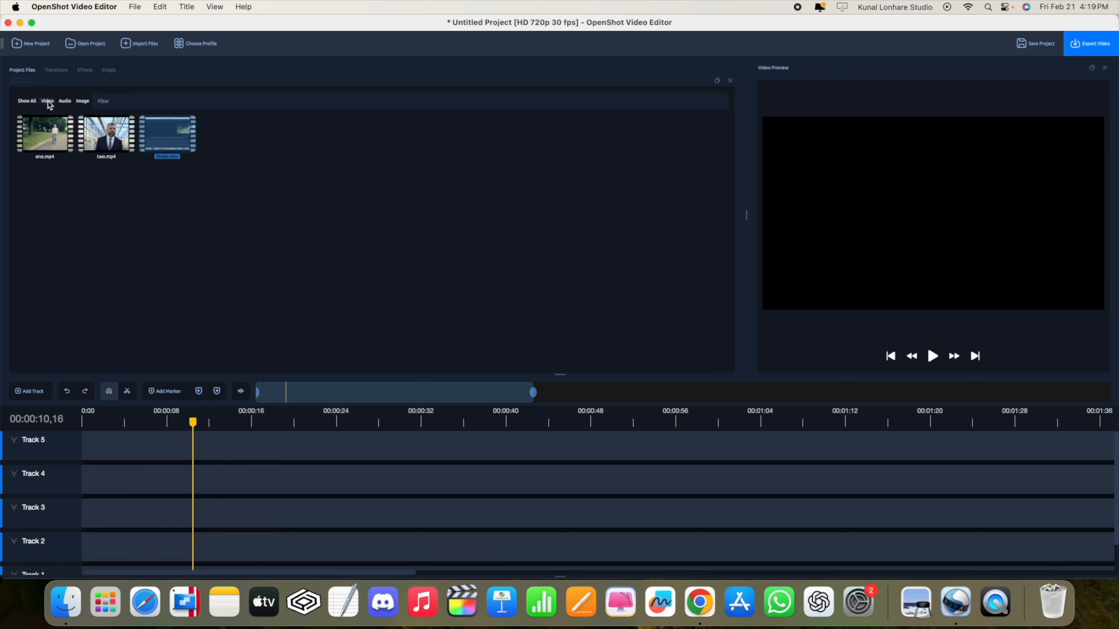
left_click(65, 102)
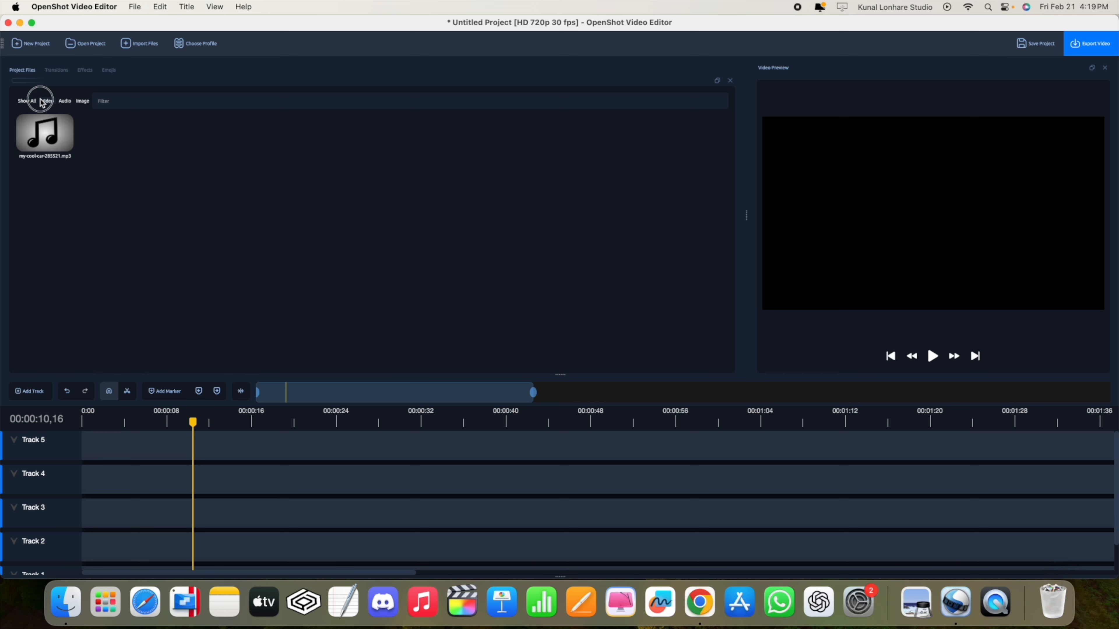
left_click(29, 102)
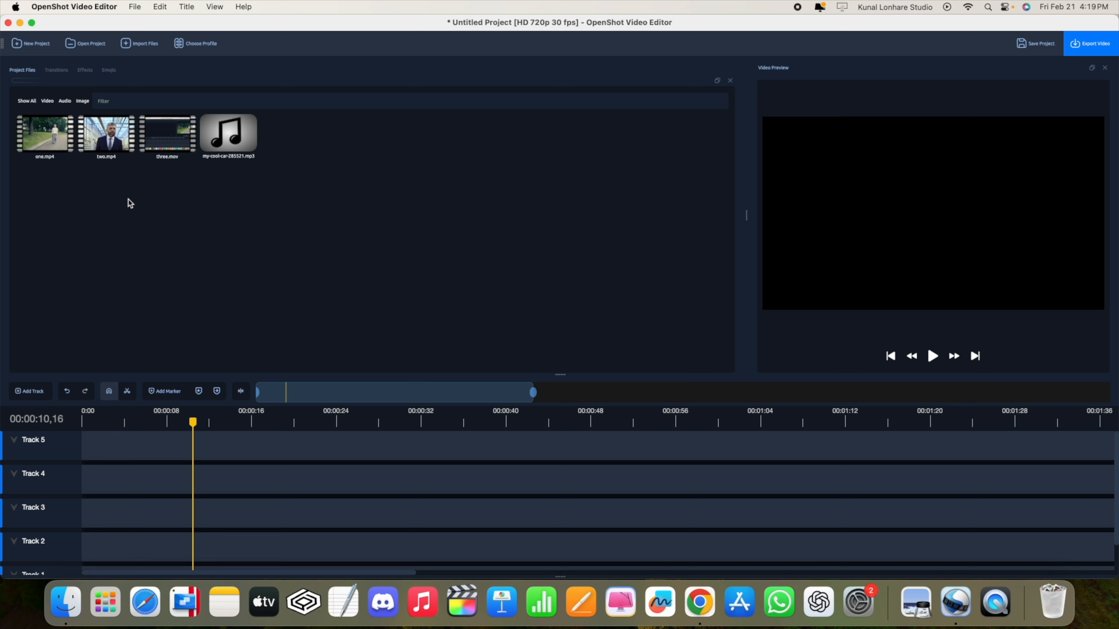
Place one.mp4 on Track 4 at about 13 seconds, set its time to Fast Forward 4X, and preview it
left_click_drag(52, 139, 230, 488)
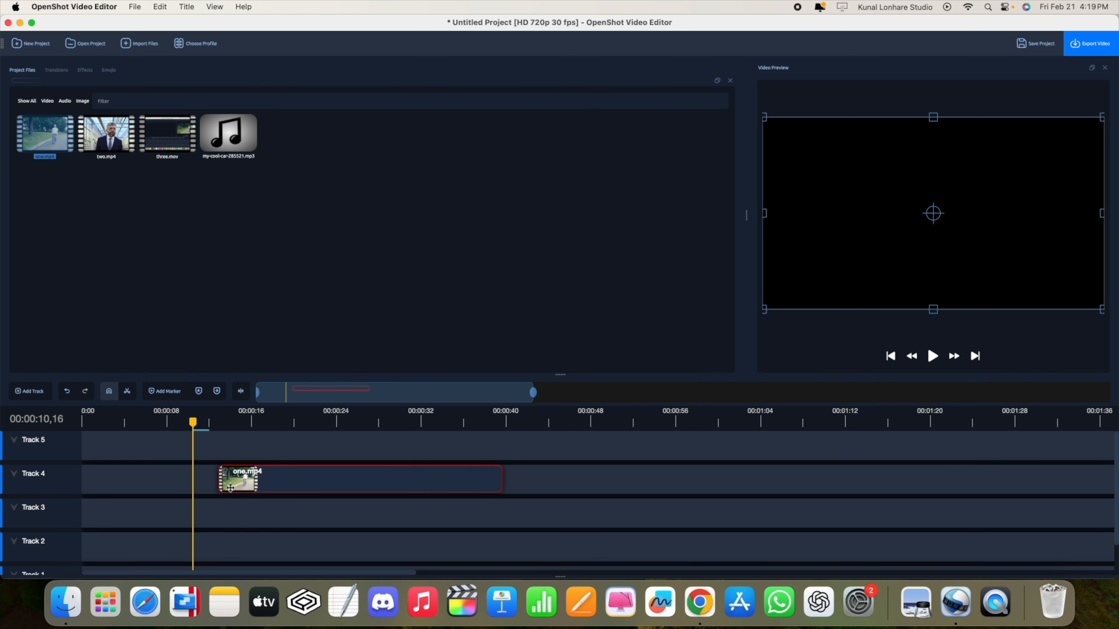
left_click_drag(190, 421, 232, 445)
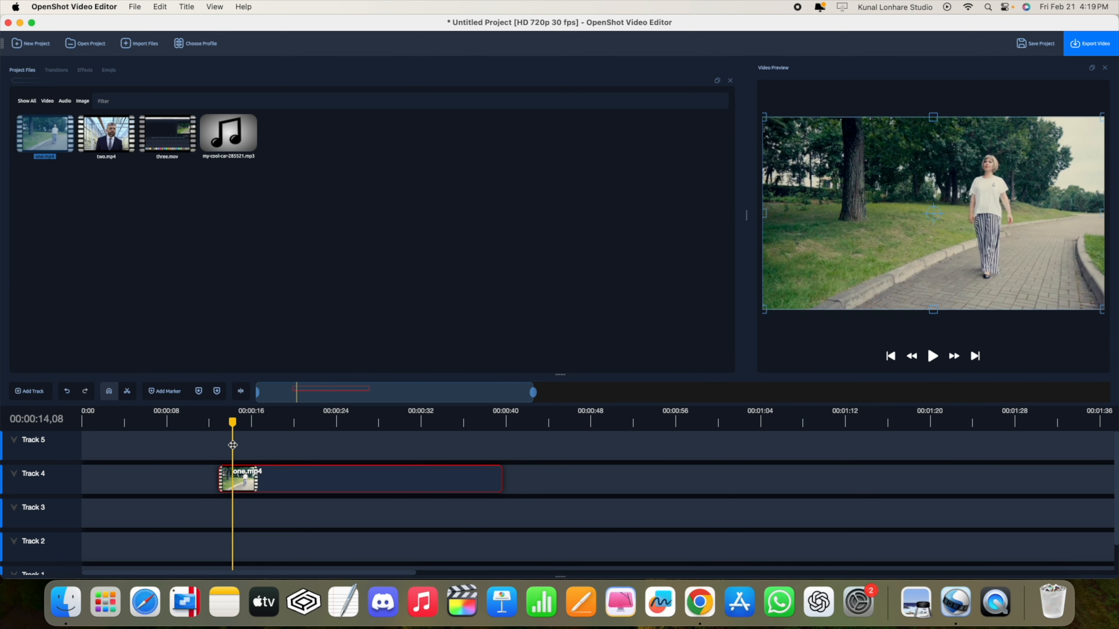
right_click(275, 477)
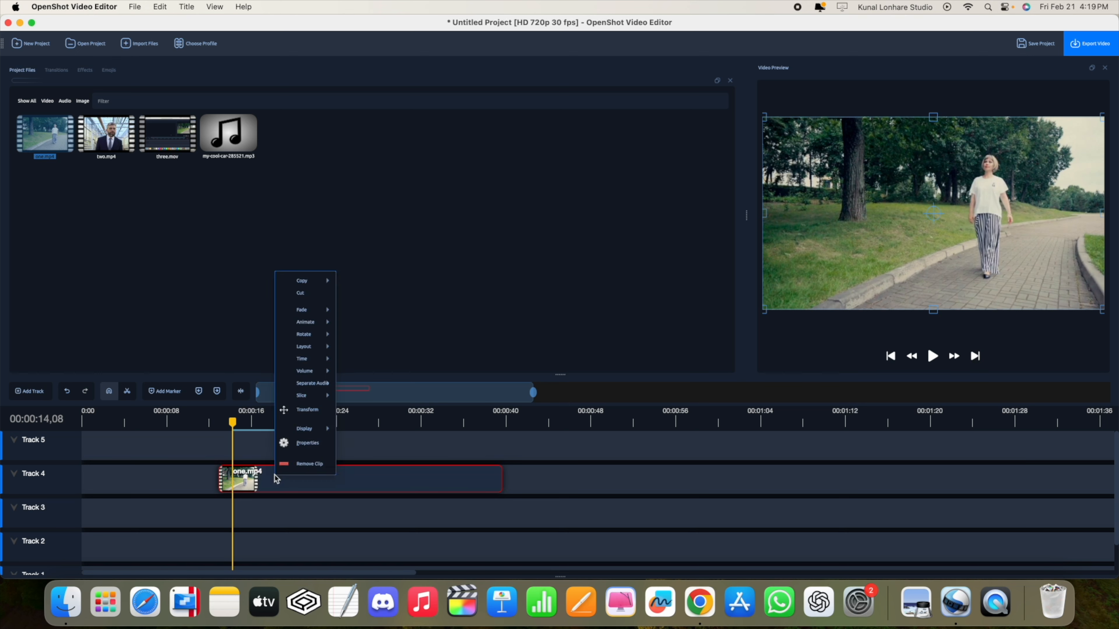
mouse_move(320, 362)
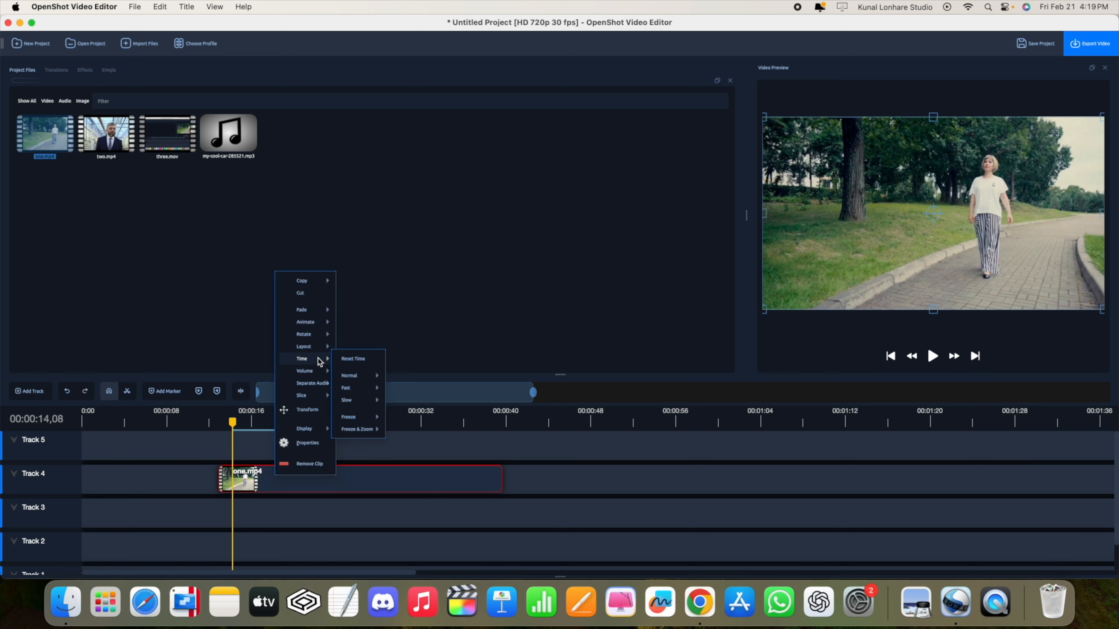
mouse_move(366, 394)
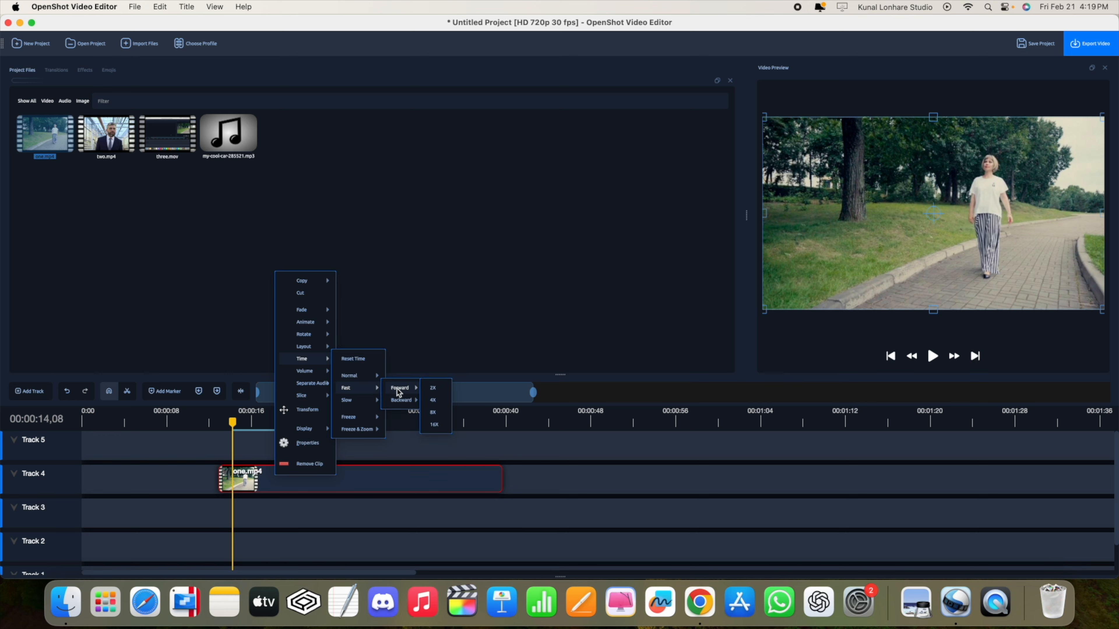
left_click(436, 400)
left_click_drag(232, 423, 211, 422)
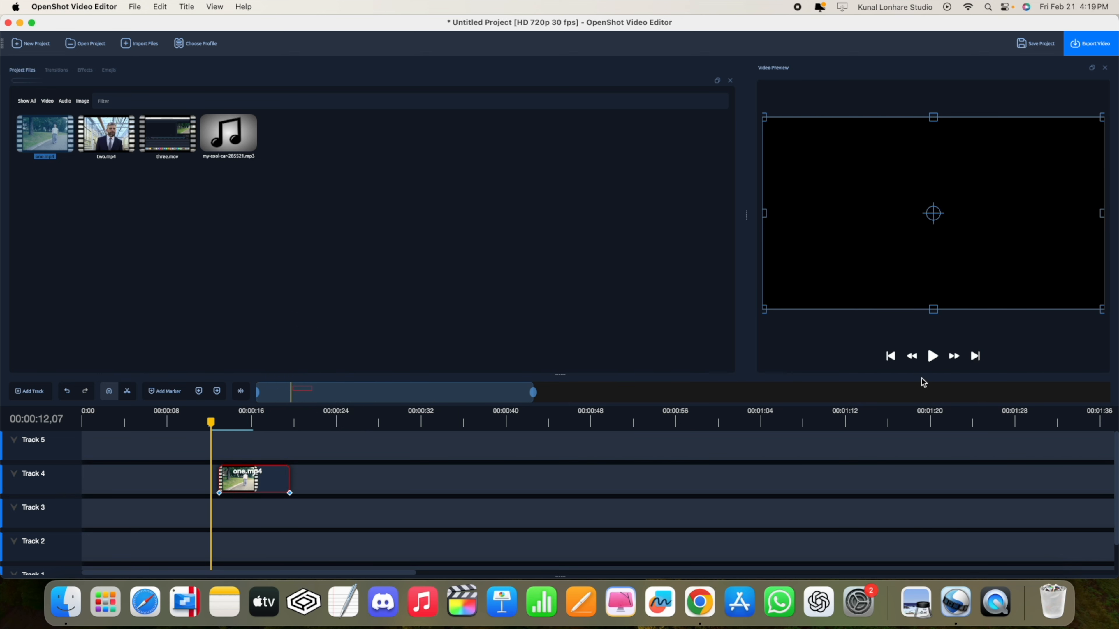
left_click(934, 357)
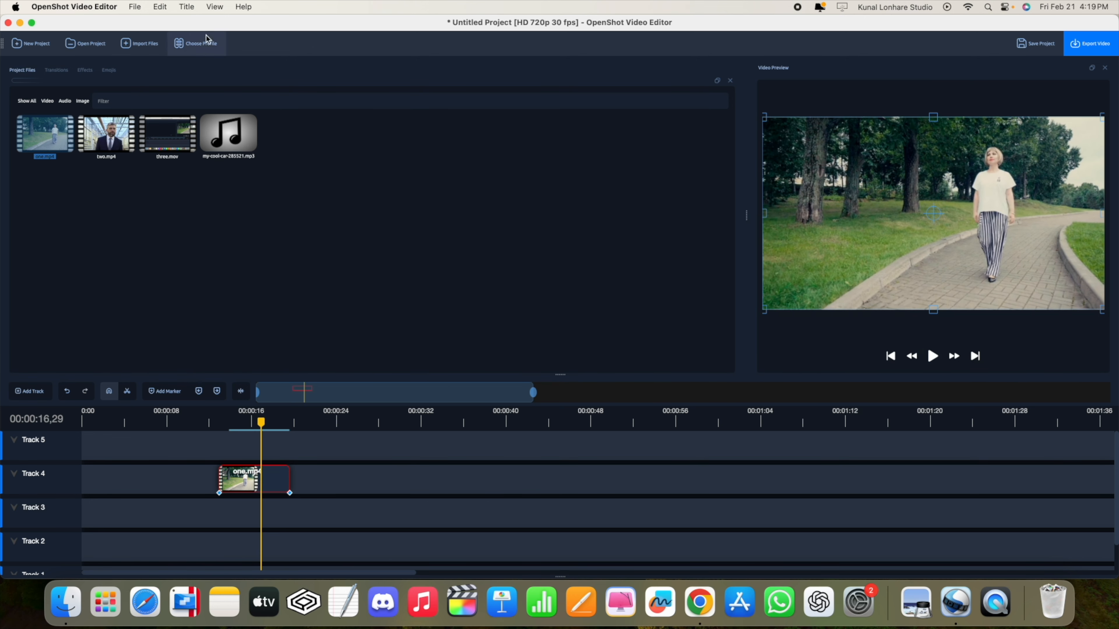
Add one.mp4 at normal speed to Track 5 after the sped-up clip, and play both clips to compare their speeds
left_click_drag(46, 132, 374, 441)
left_click_drag(262, 422, 307, 422)
left_click(934, 358)
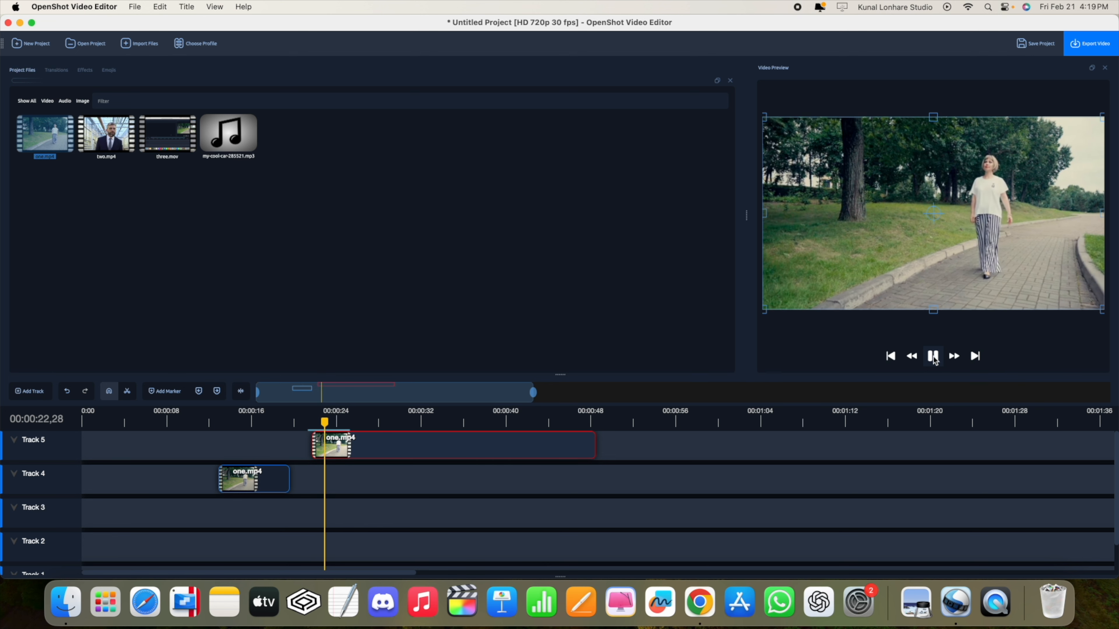
left_click(934, 357)
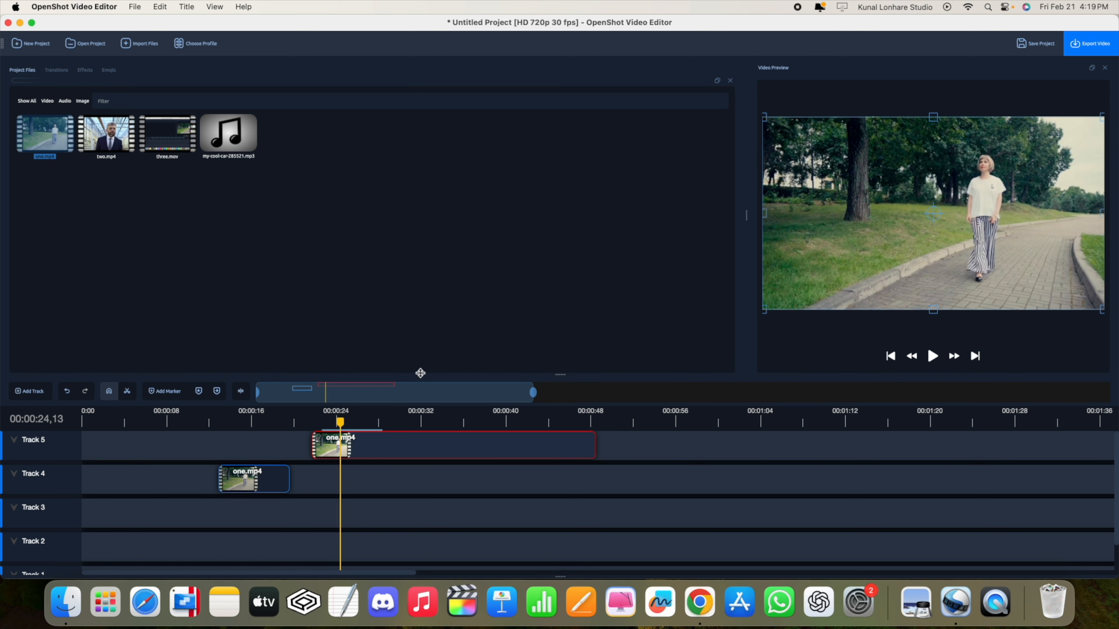
left_click_drag(338, 426, 214, 424)
left_click(933, 357)
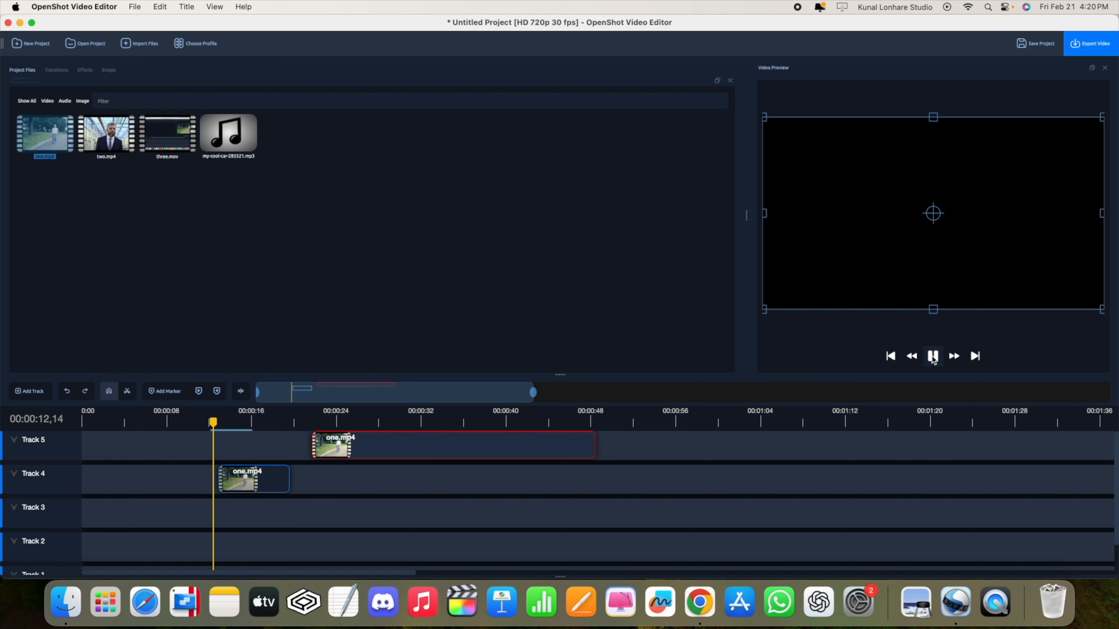
Reset the time of the sped-up Track 4 clip and move the clip to start at about 5 seconds
left_click(934, 357)
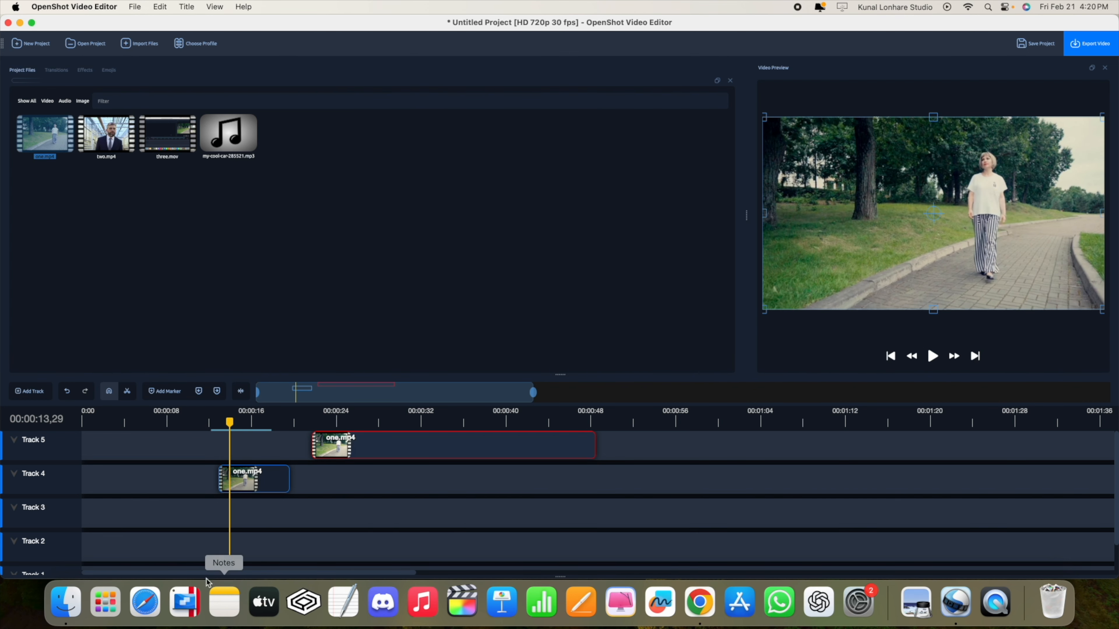
right_click(244, 482)
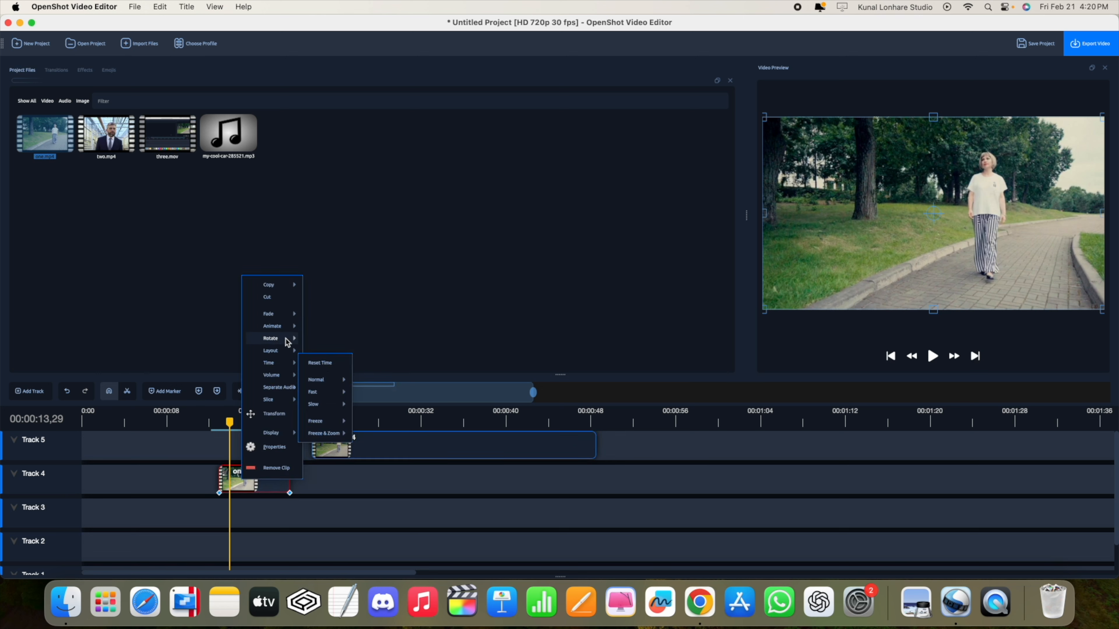
left_click(314, 365)
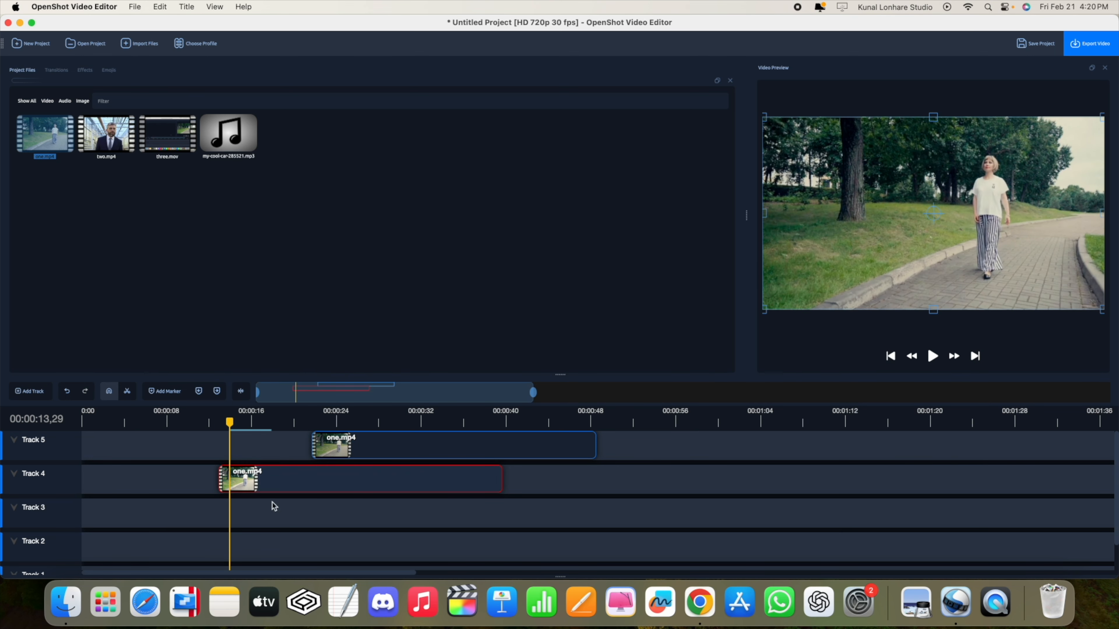
left_click_drag(279, 476, 190, 485)
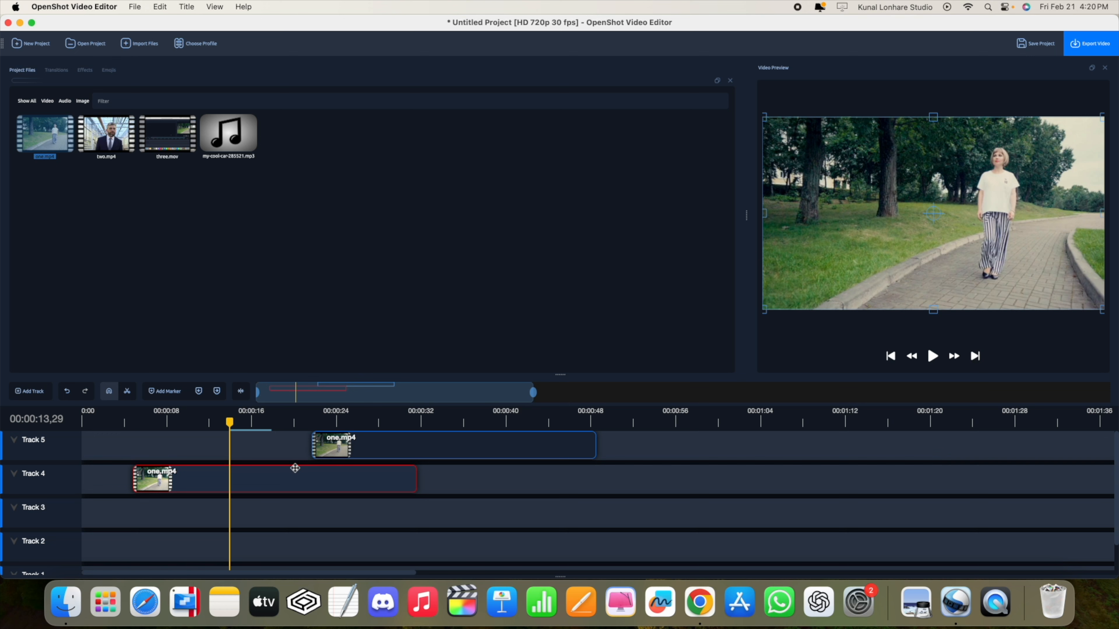
Slow the Track 4 clip to a quarter of normal speed, playing forward, and delete the one.mp4 clip from Track 5
right_click(227, 479)
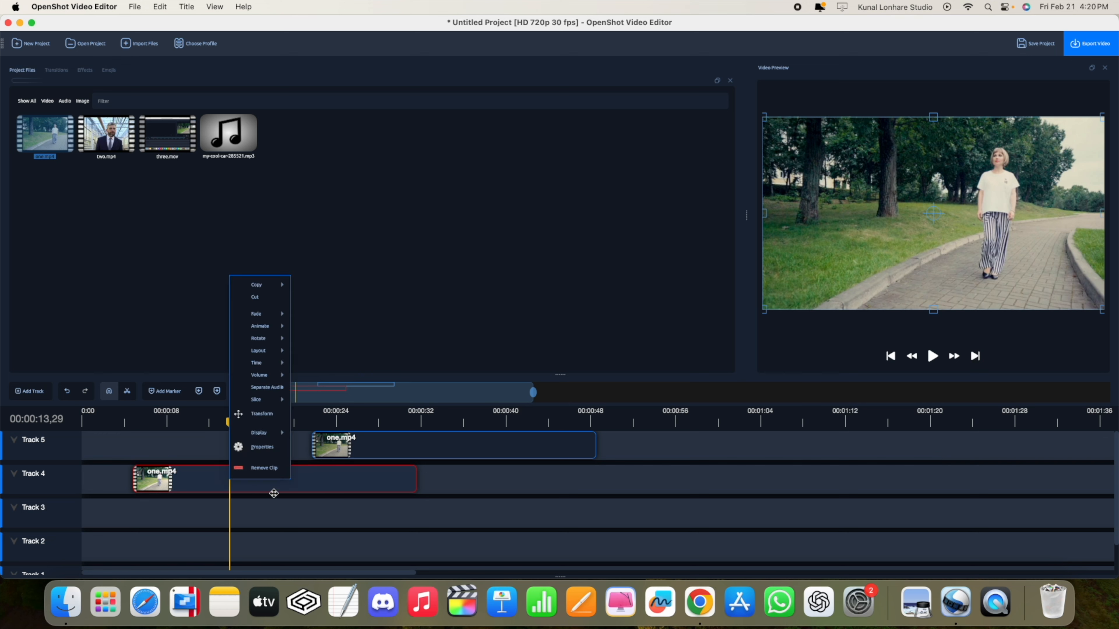
mouse_move(273, 374)
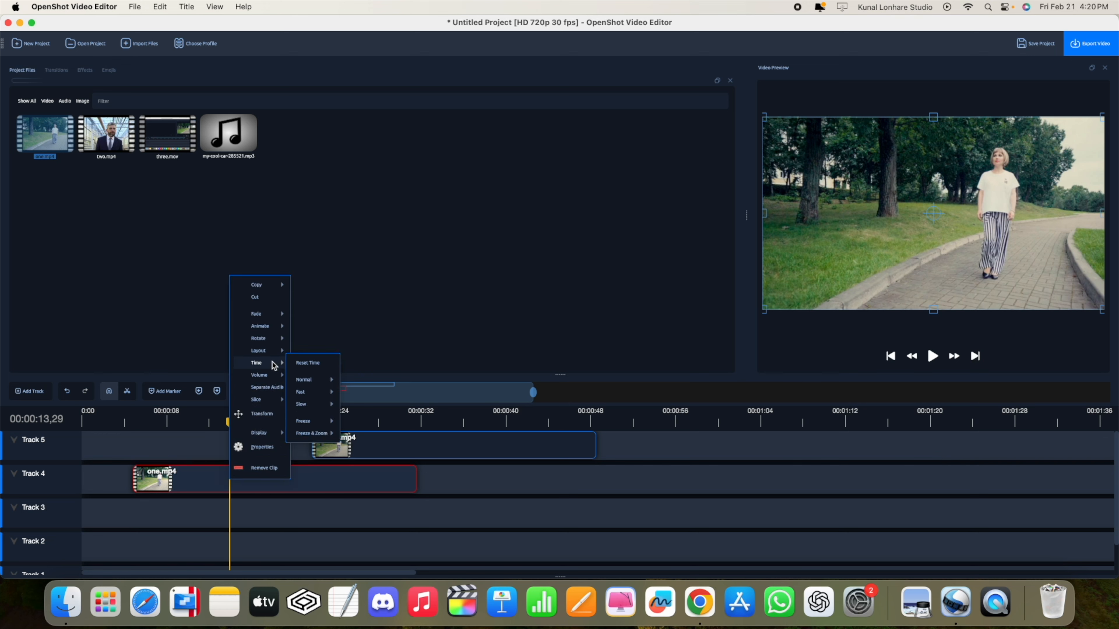
mouse_move(322, 403)
mouse_move(358, 404)
left_click(391, 414)
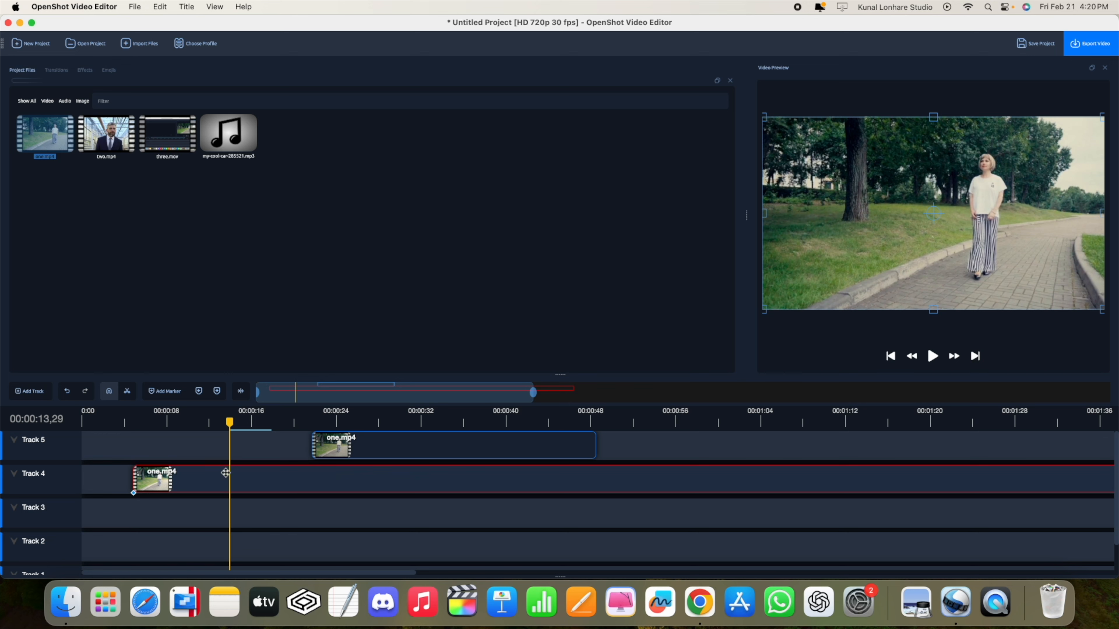
left_click(342, 446)
key("Delete")
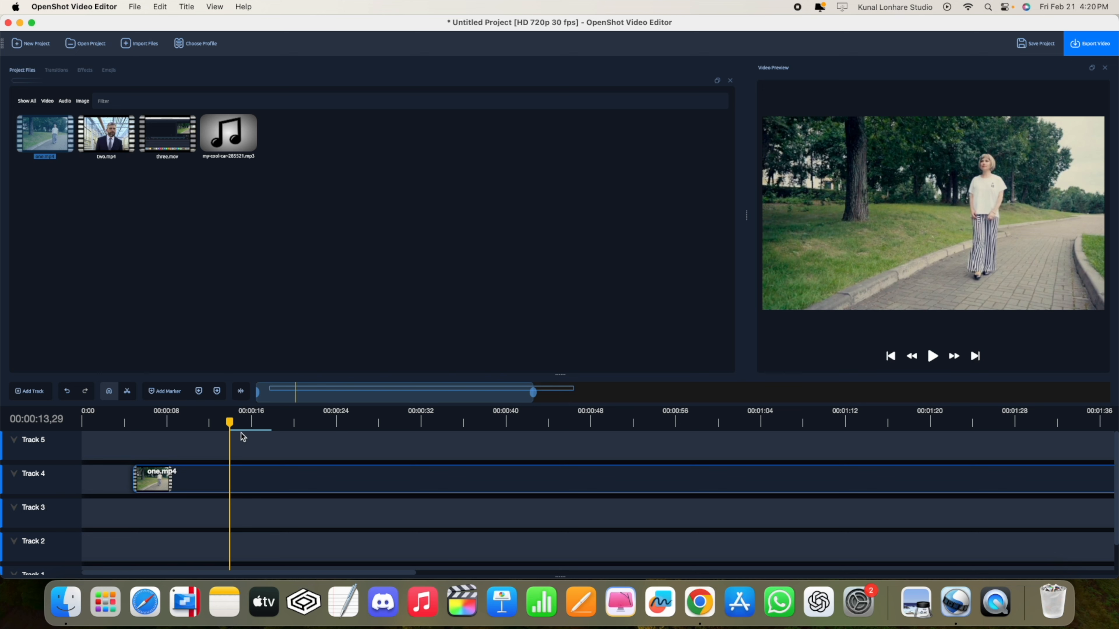
Preview the slowed Track 4 clip from about 4 seconds and reset its time to normal speed
left_click_drag(230, 423, 129, 435)
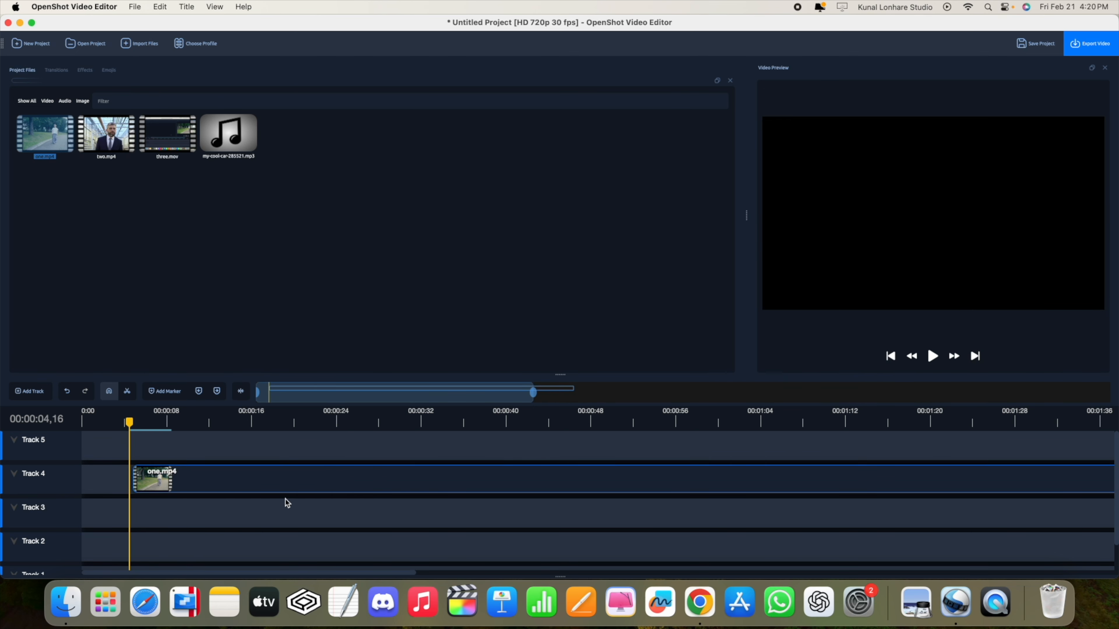
scroll(369, 479, "right", 10)
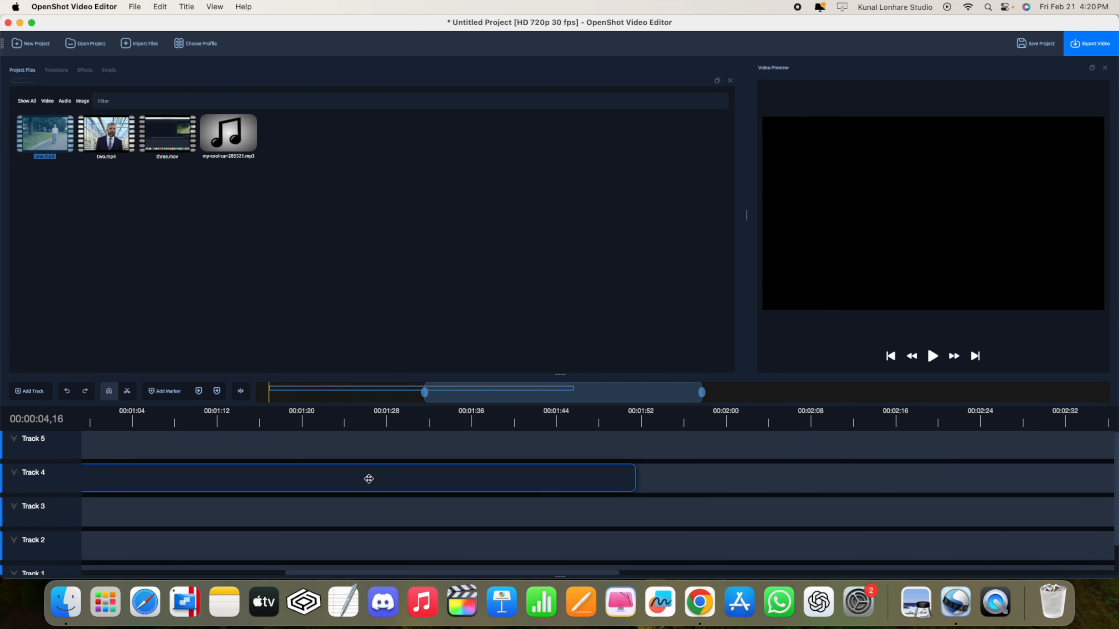
left_click(369, 478)
scroll(369, 479, "left", 10)
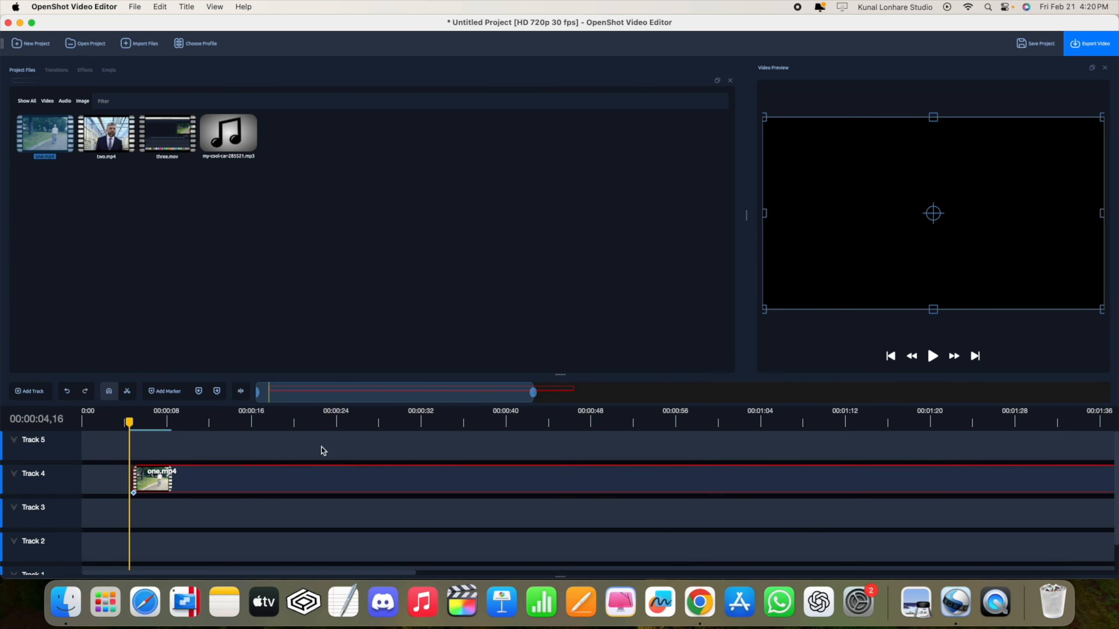
left_click(934, 356)
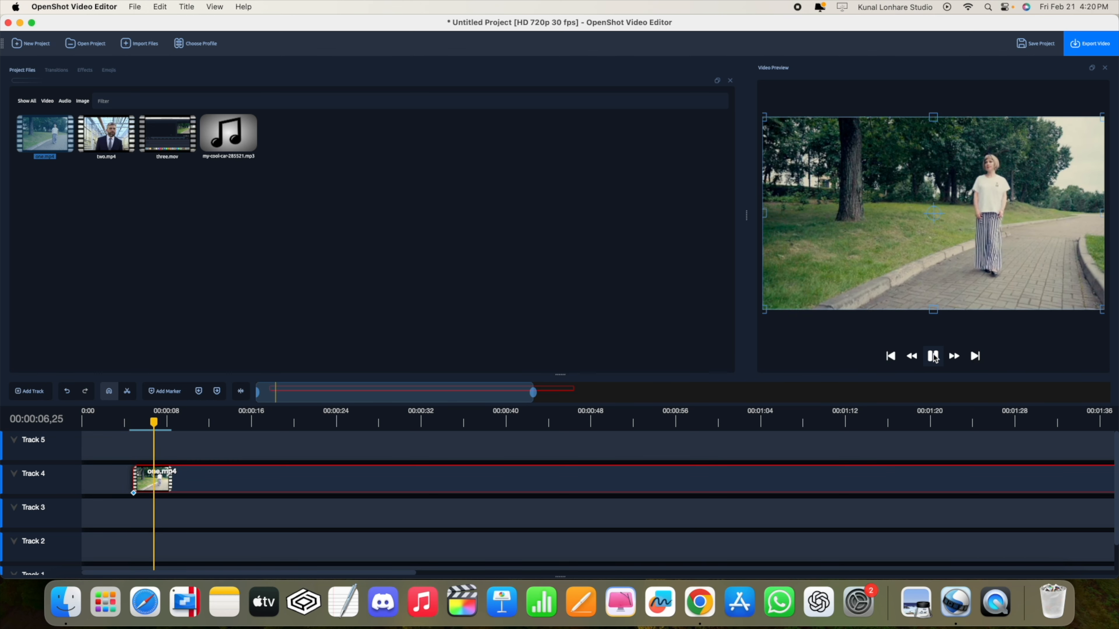
left_click(933, 356)
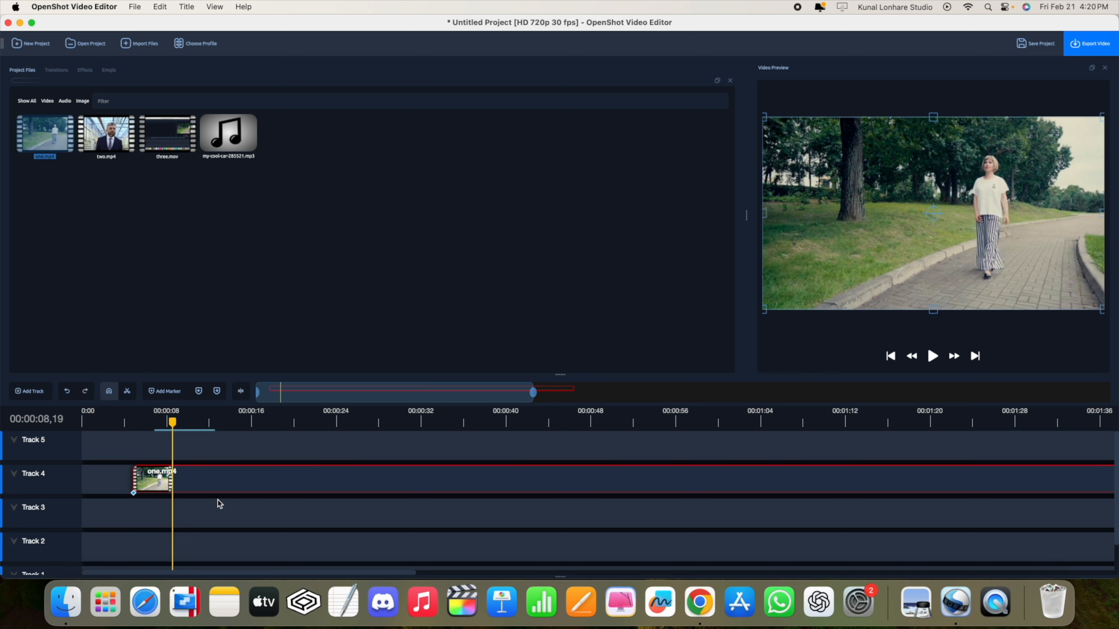
right_click(229, 483)
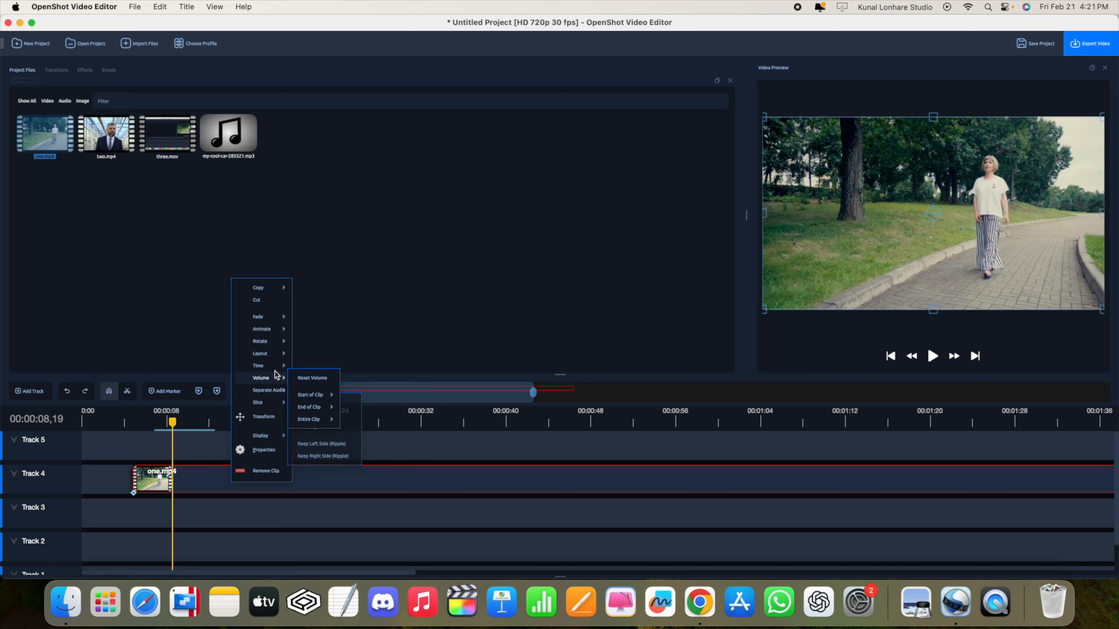
left_click(307, 371)
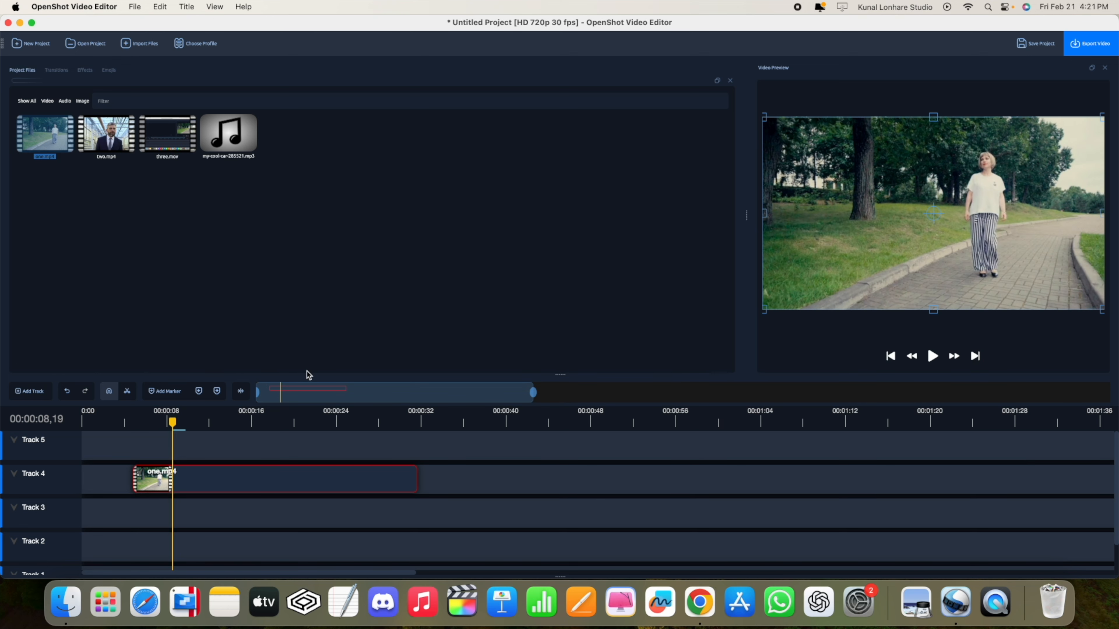
Set the Track 4 clip's time to Fast Forward 8X and play it from about 3 seconds
right_click(190, 474)
mouse_move(229, 361)
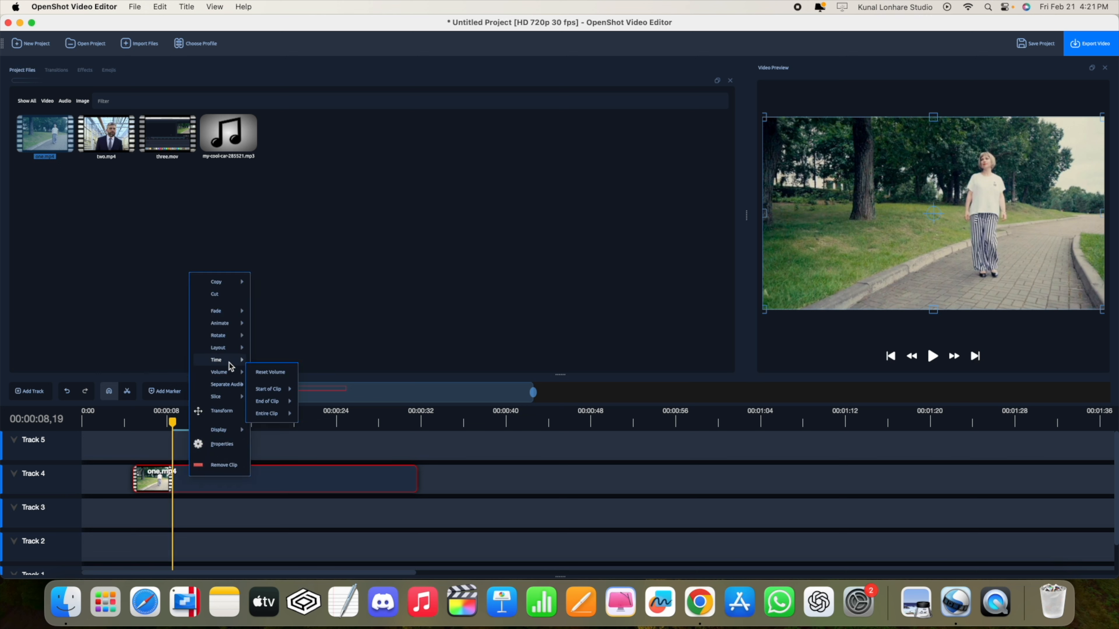
mouse_move(280, 388)
mouse_move(315, 391)
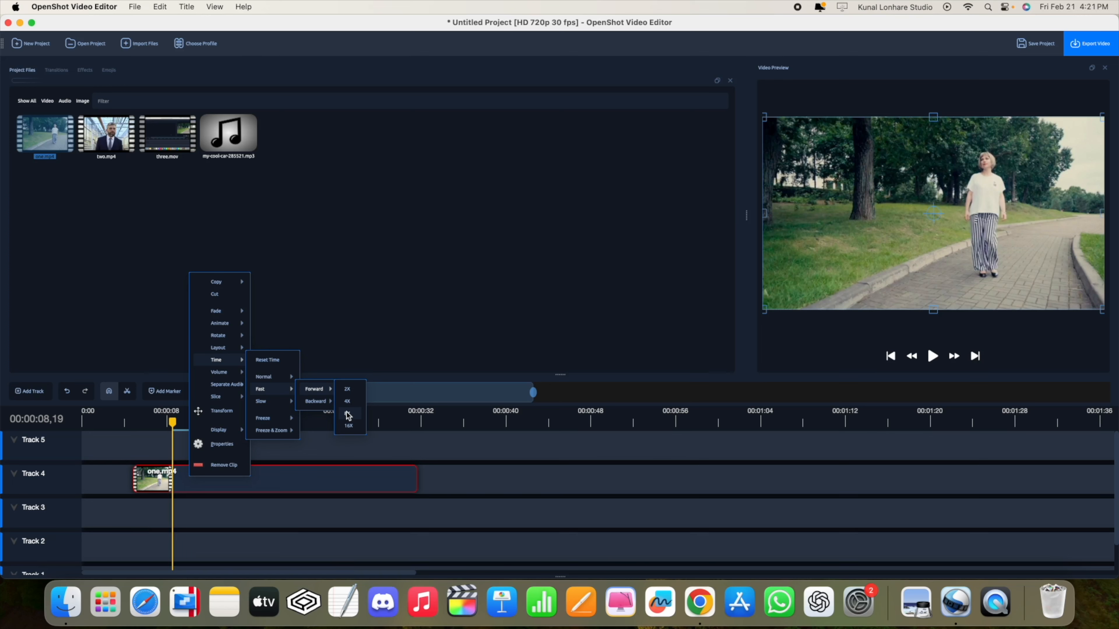
left_click(348, 415)
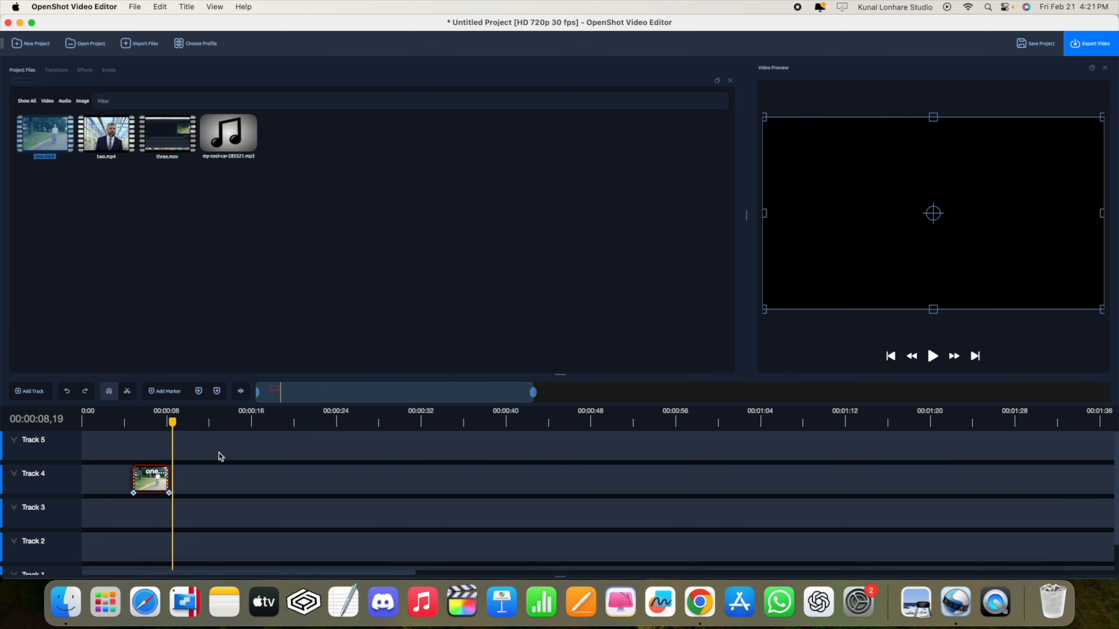
left_click_drag(171, 422, 119, 421)
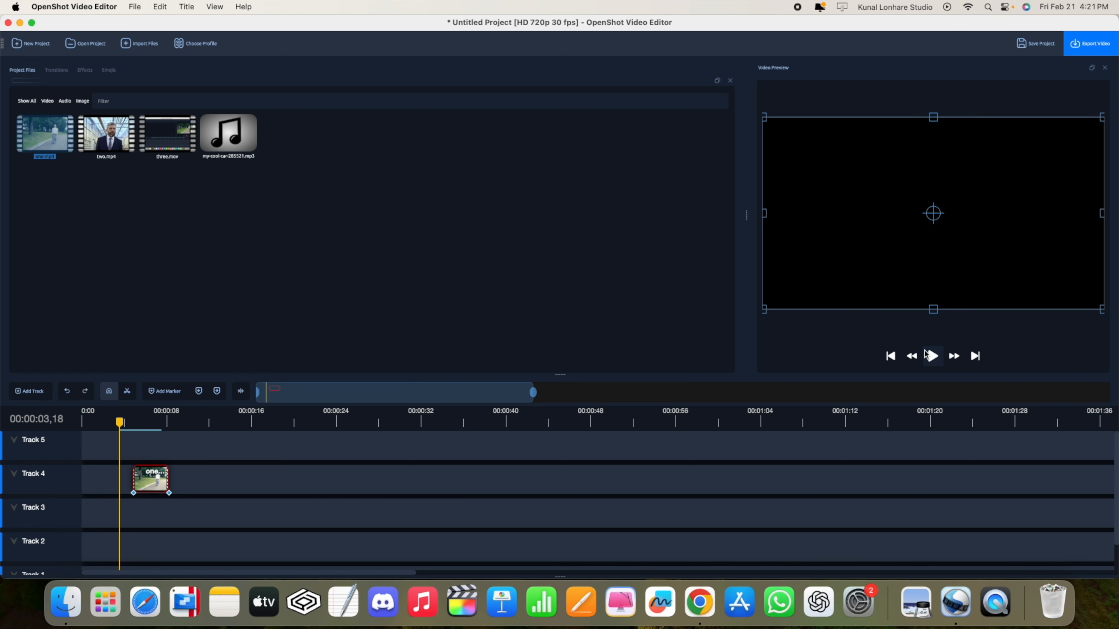
left_click(932, 356)
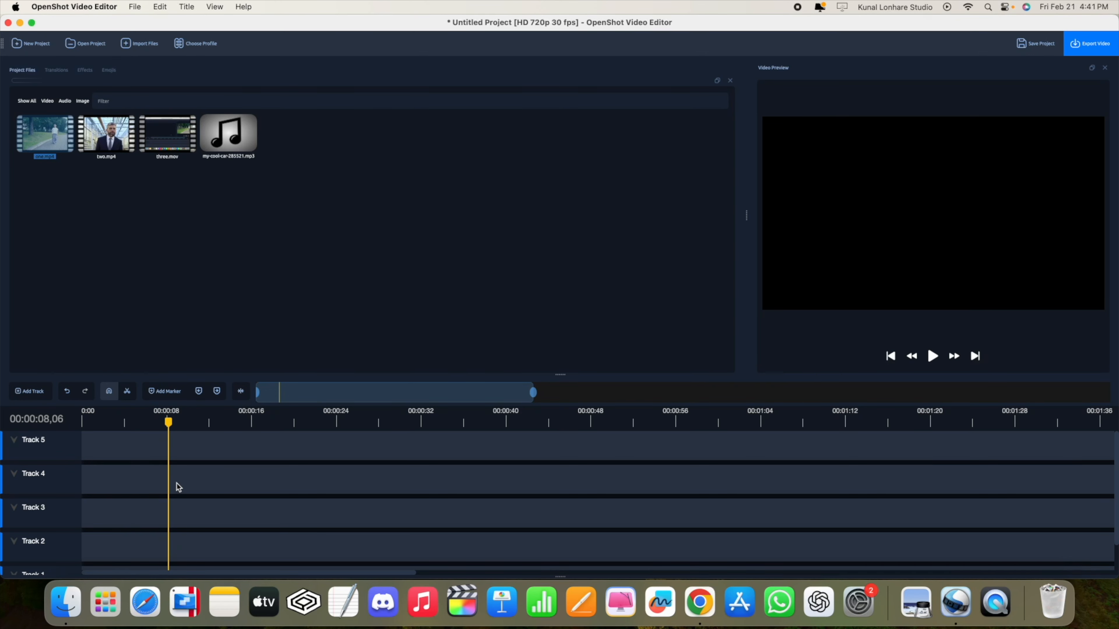
Place one.mp4 on the empty Track 4 at about 9 seconds and play its beginning
left_click_drag(41, 138, 176, 480)
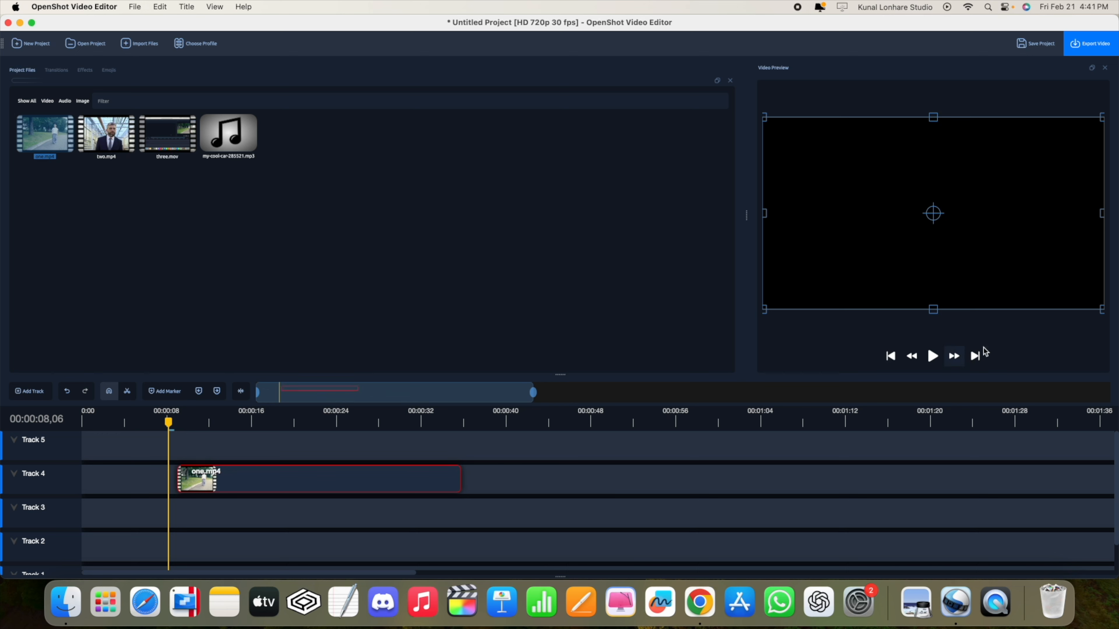
left_click(932, 357)
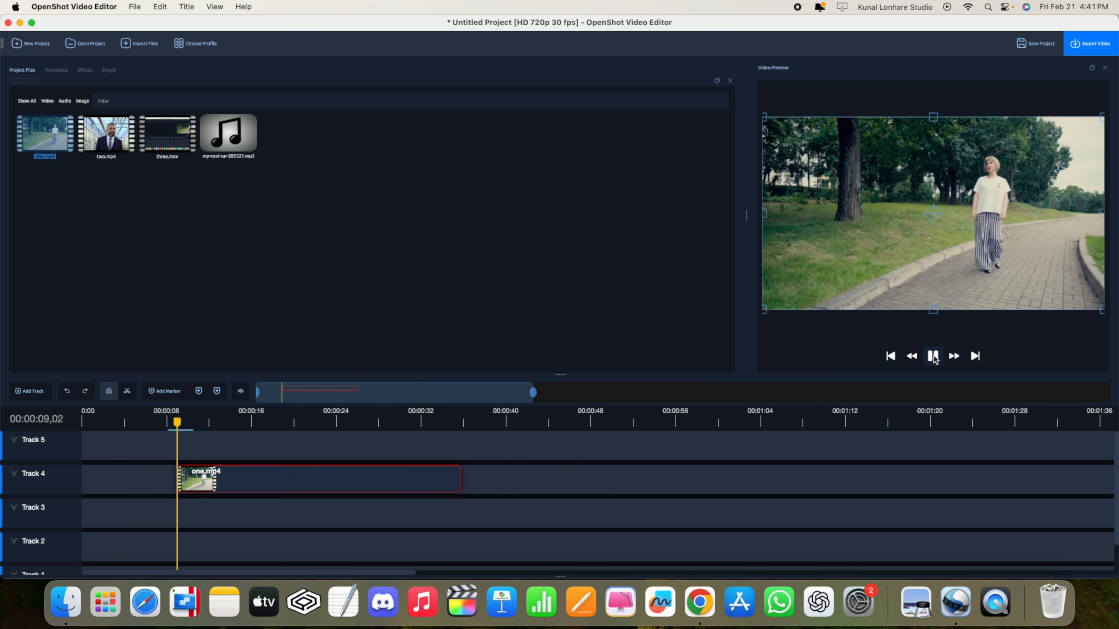
left_click(933, 356)
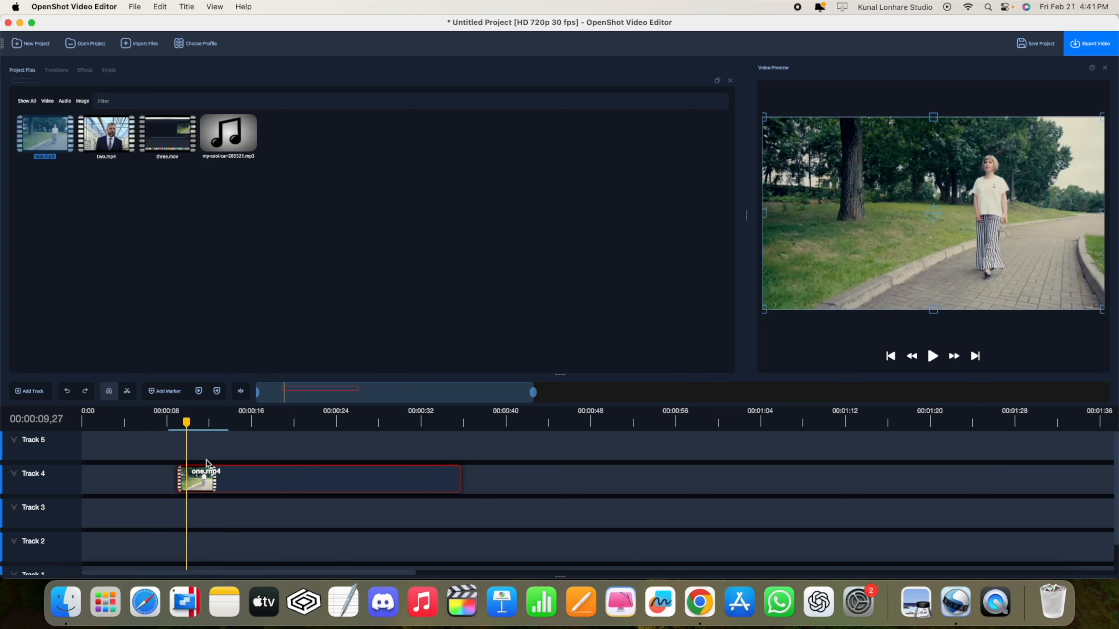
left_click(184, 5)
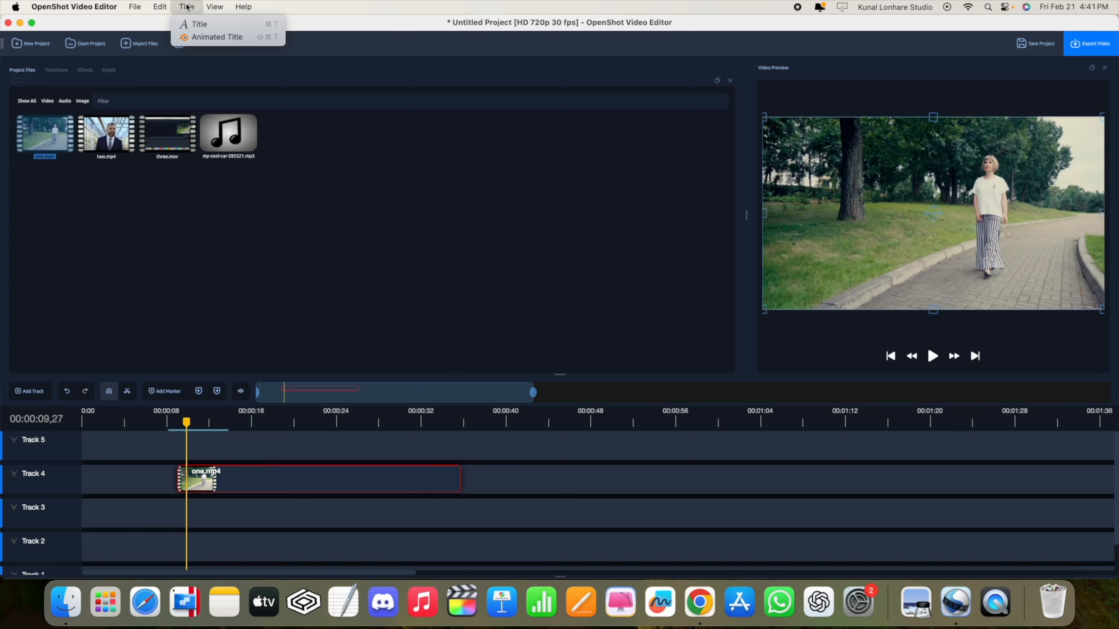
left_click(241, 23)
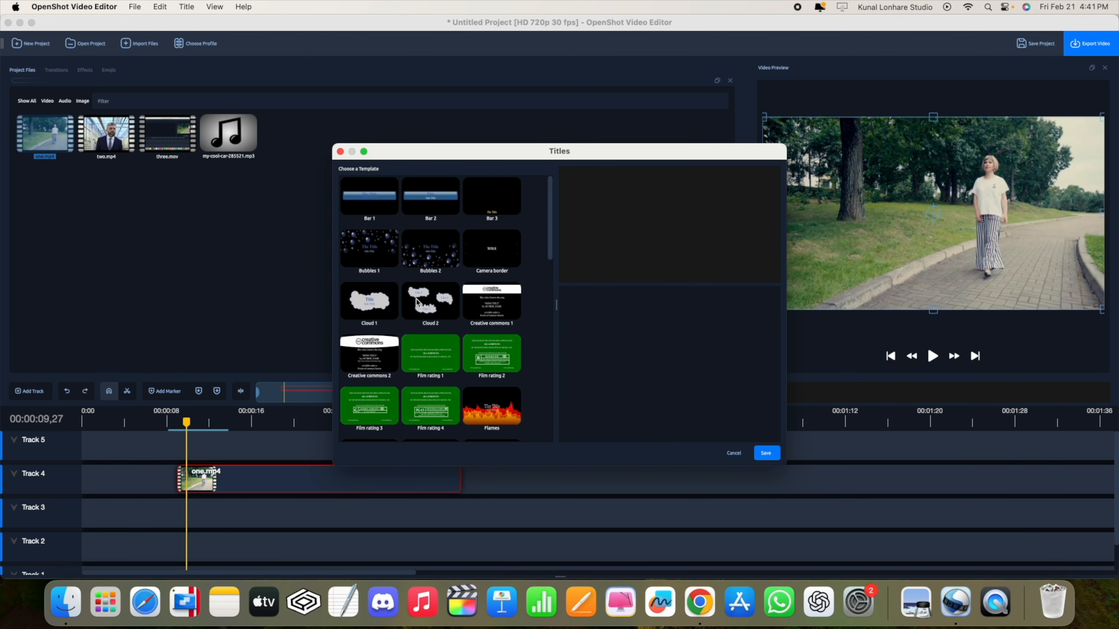
left_click(340, 151)
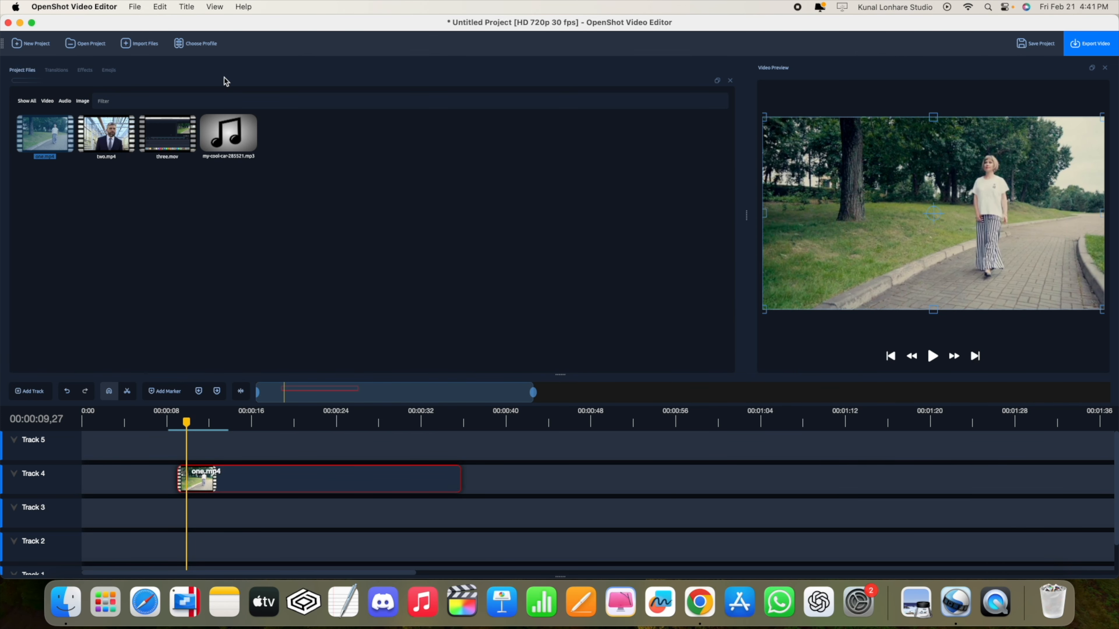
left_click(190, 6)
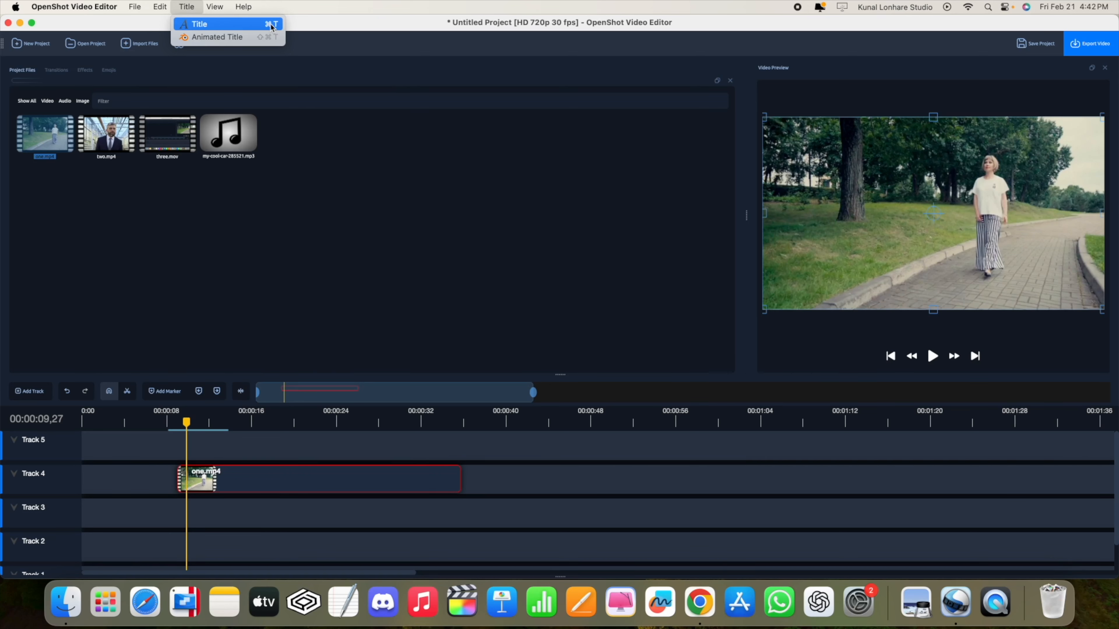
left_click(366, 180)
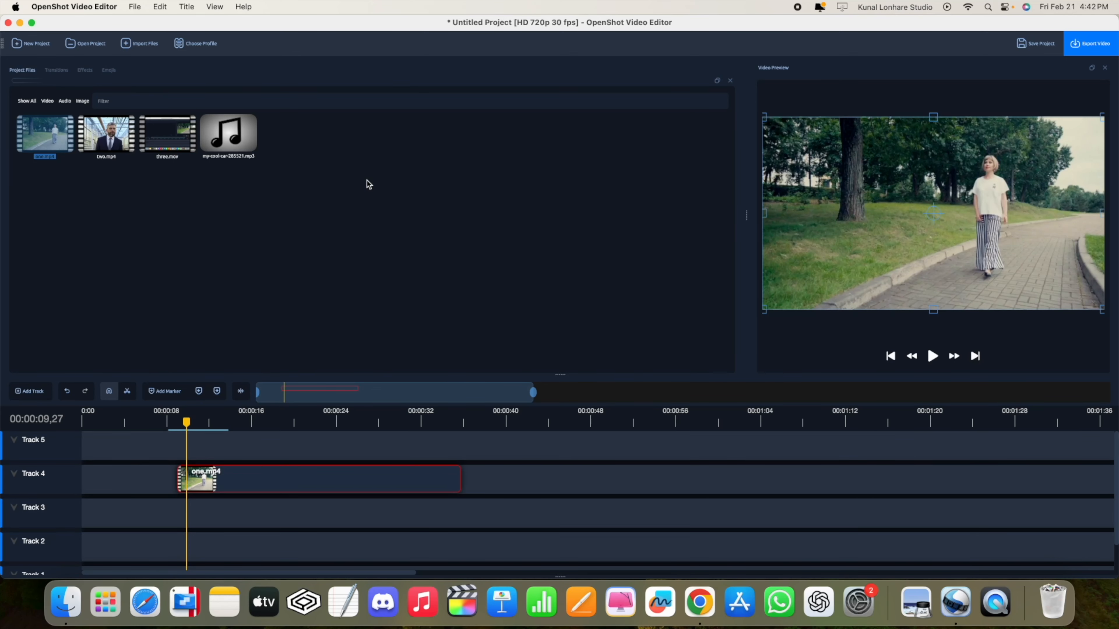
key("super+t")
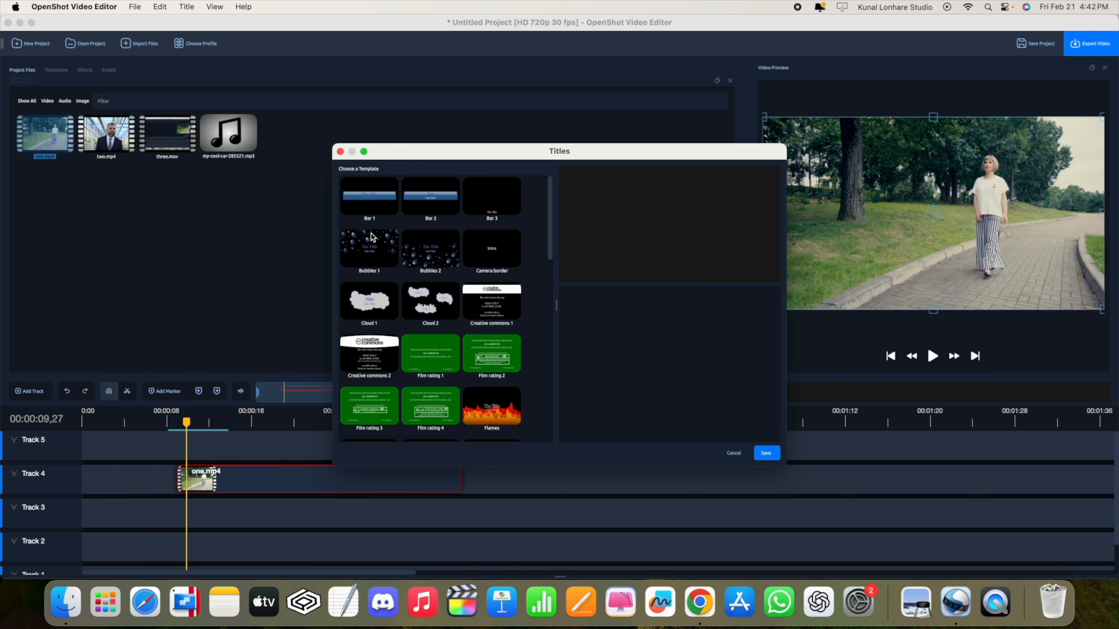
left_click(341, 151)
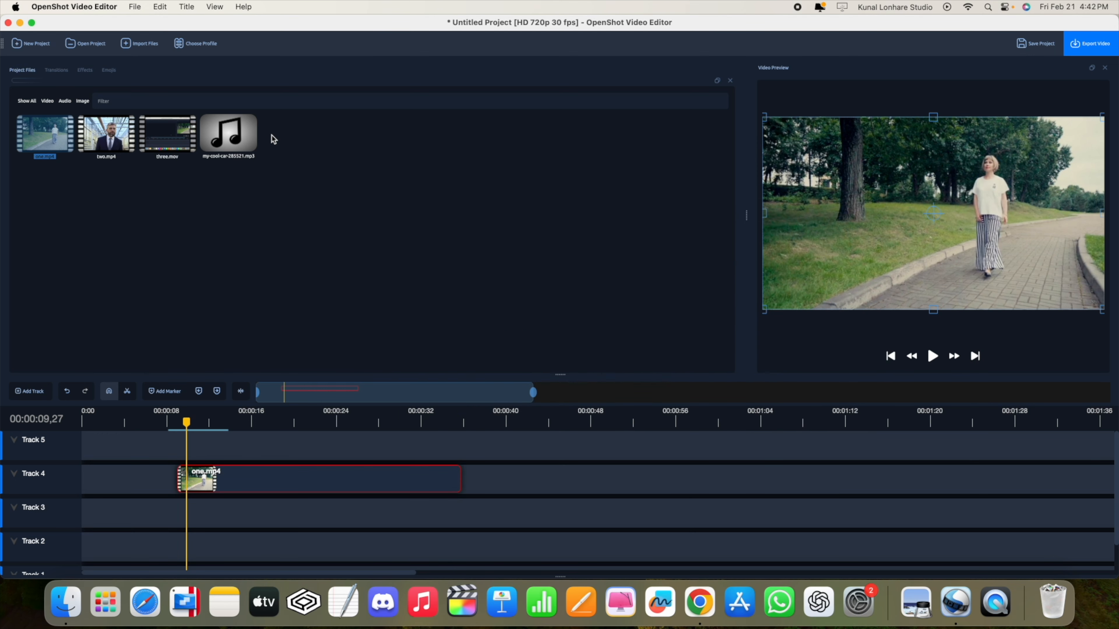
Open the Titles window for creating a new title from a template
left_click(136, 6)
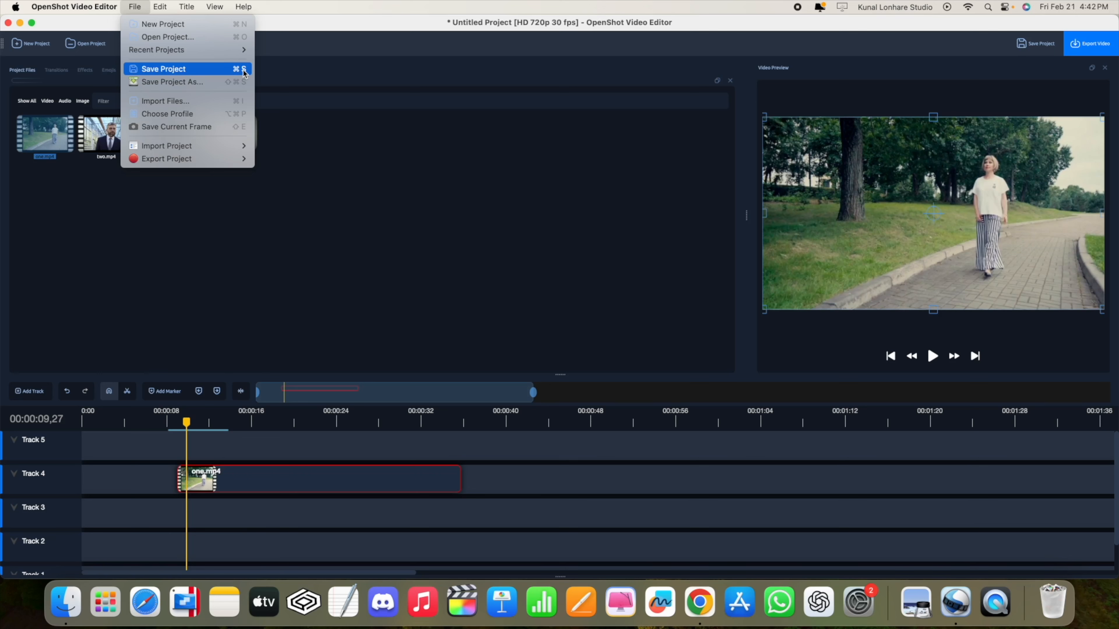
mouse_move(191, 7)
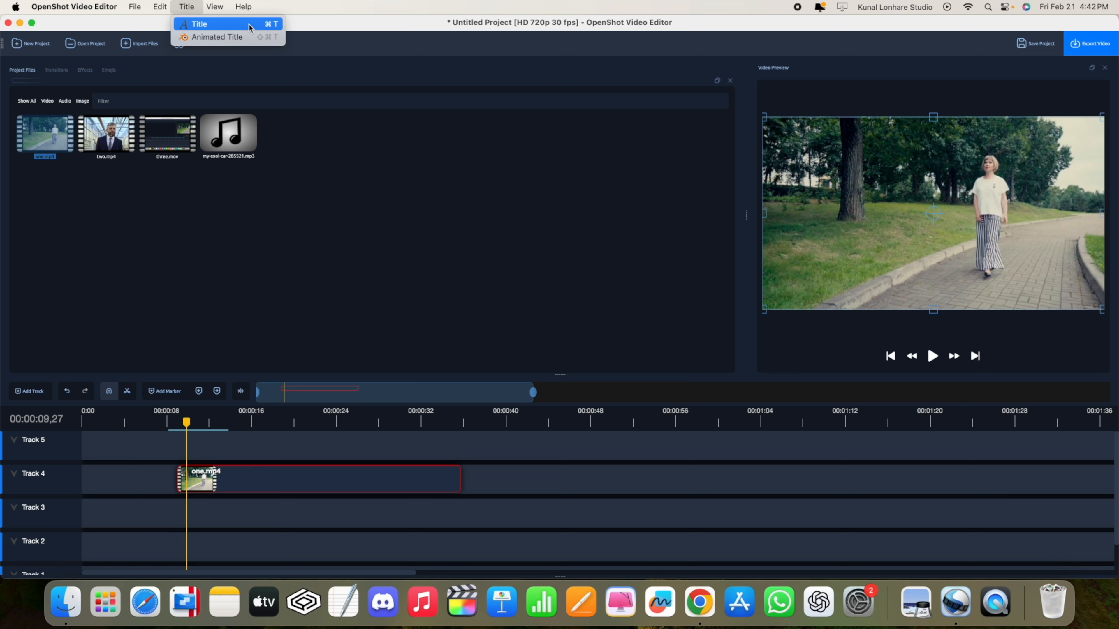
left_click(222, 27)
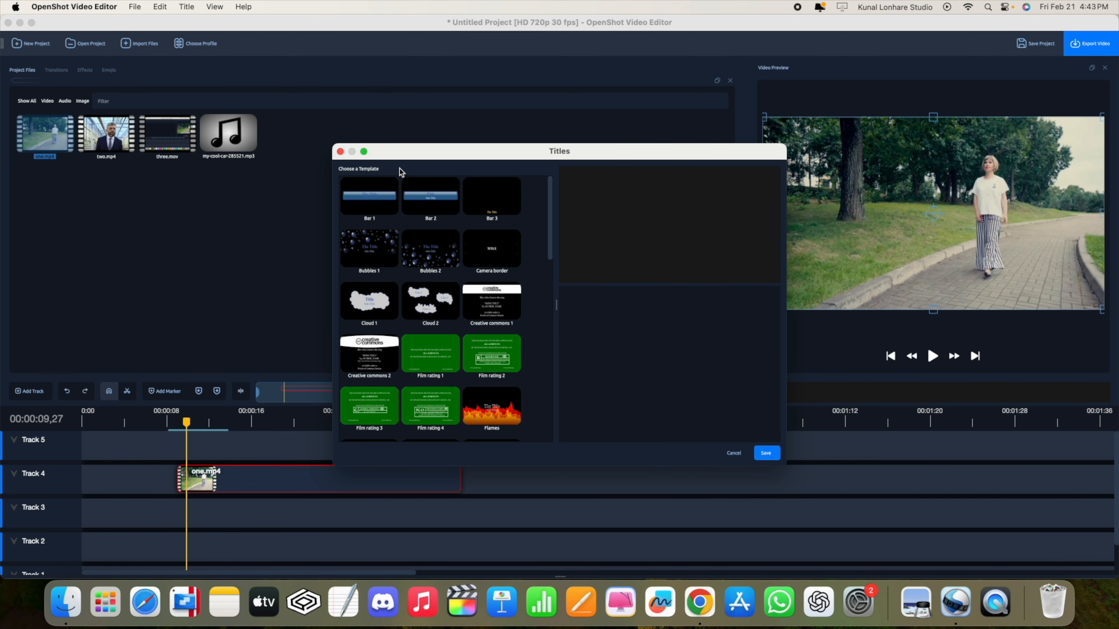
left_click(194, 6)
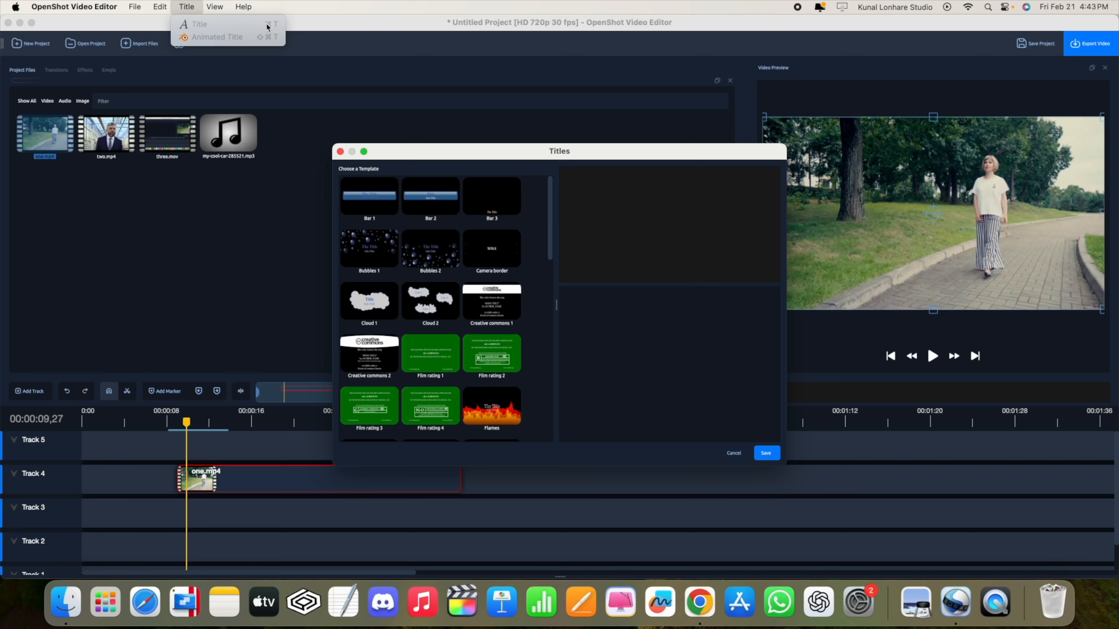
left_click(389, 162)
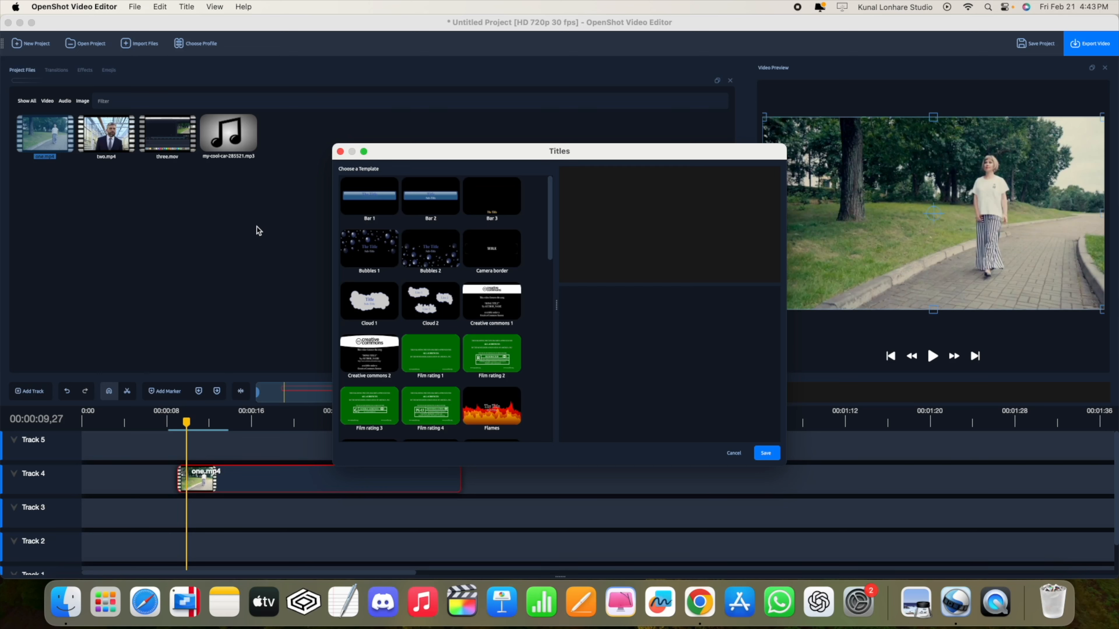
Look through the whole list of title templates, from the bar and bubble designs to the TV rating one
scroll(382, 331, "down", 10)
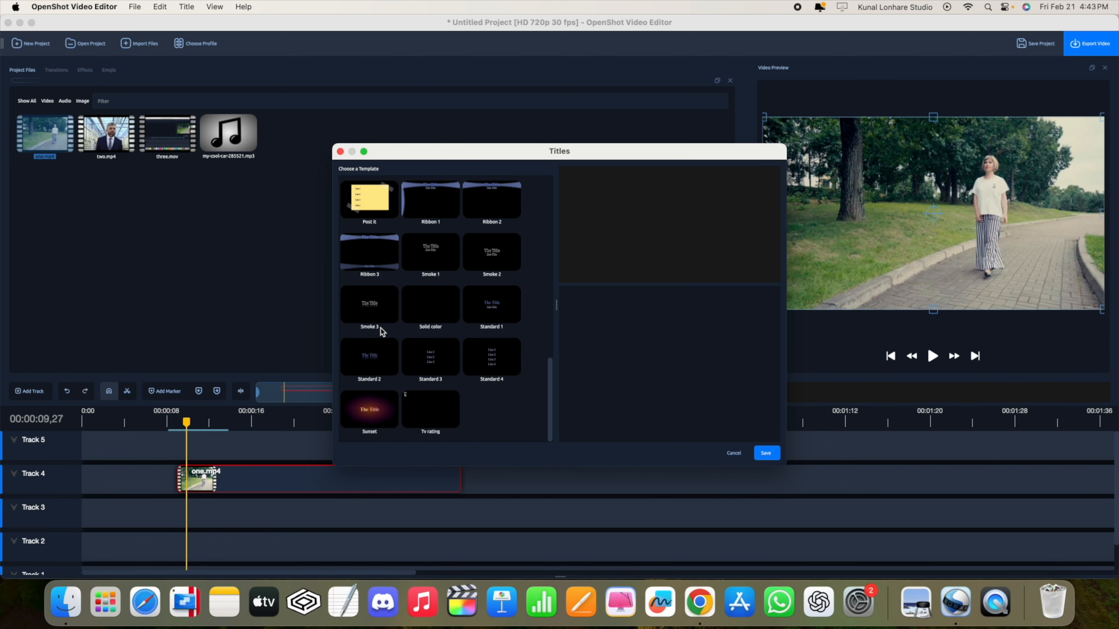
scroll(382, 332, "up", 10)
scroll(413, 324, "down", 1)
scroll(414, 325, "down", 5)
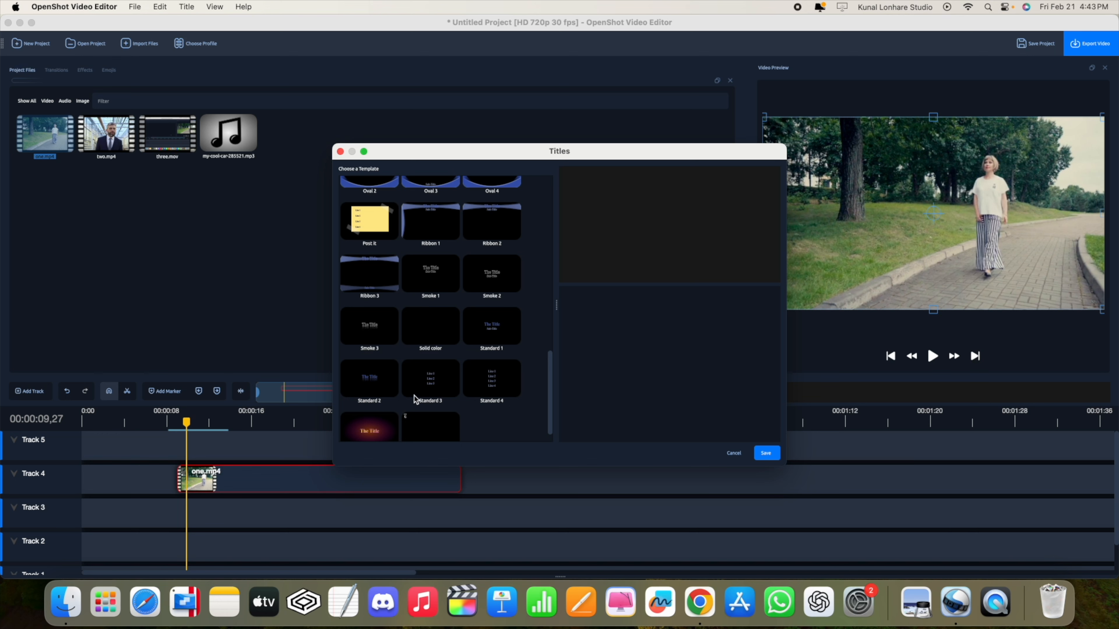
scroll(415, 399, "down", 1)
scroll(414, 399, "up", 2)
scroll(414, 396, "up", 2)
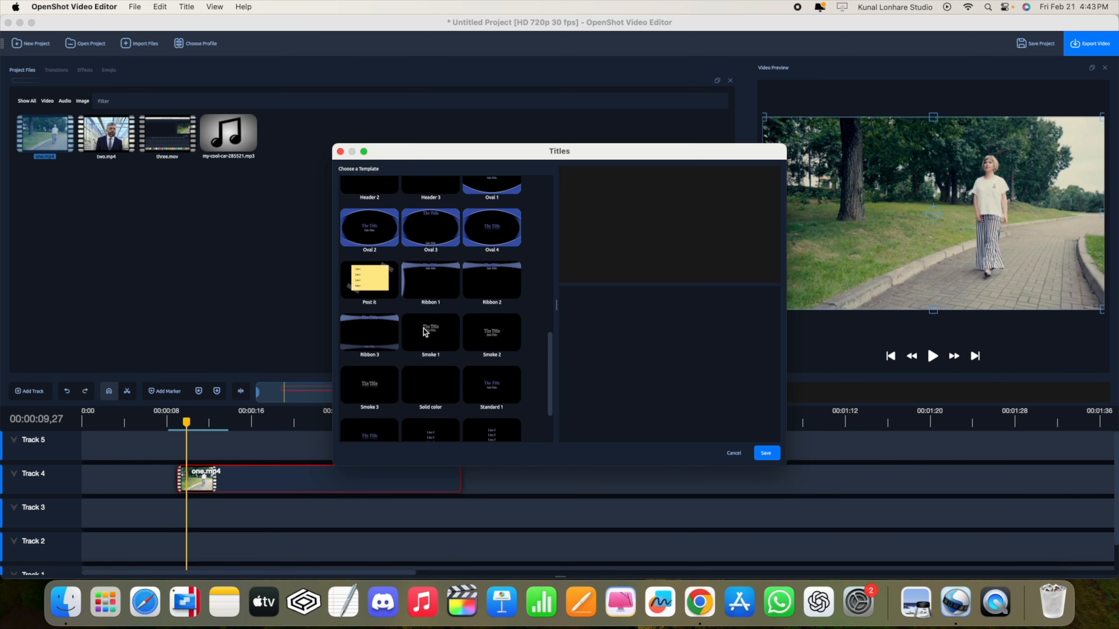
scroll(439, 356, "down", 2)
scroll(441, 360, "down", 2)
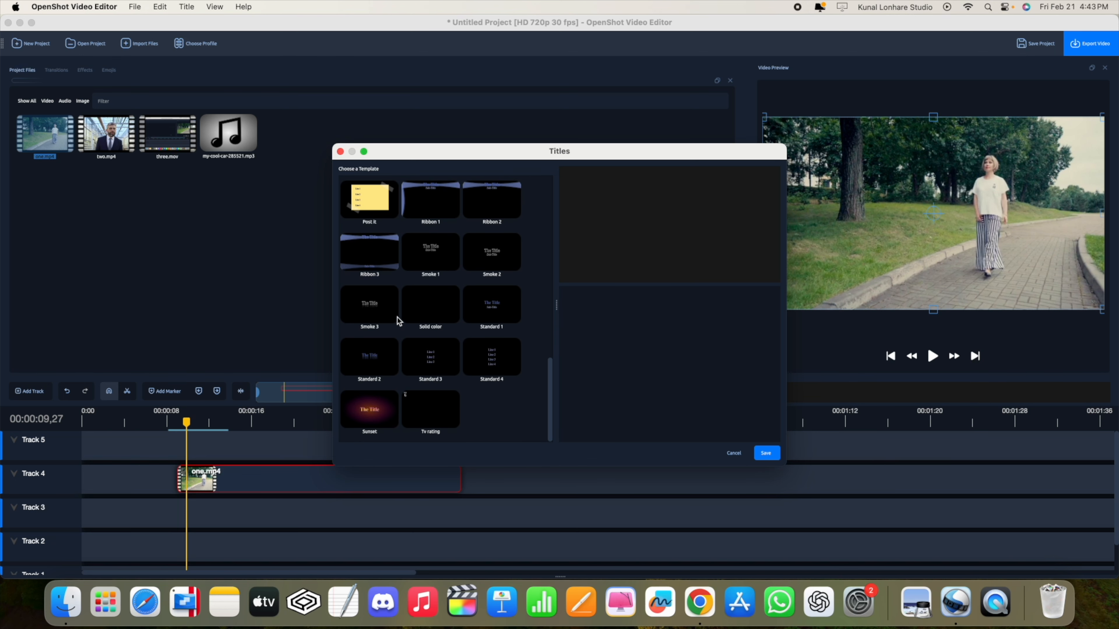
Choose the Smoke 3 template and name the title file "Girl is Walking"
left_click(382, 314)
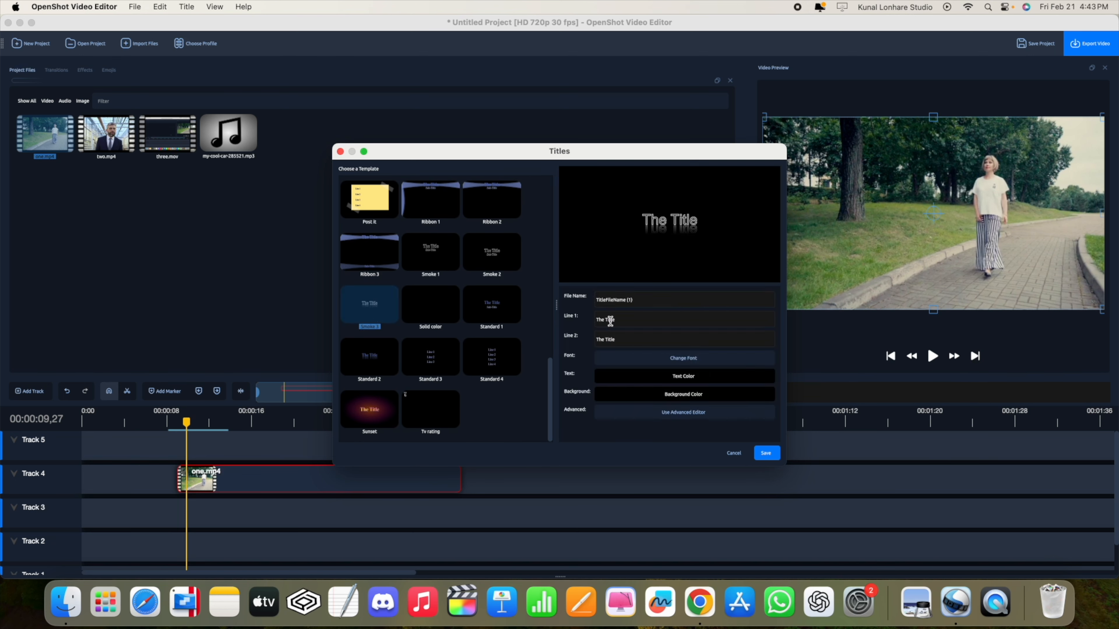
triple_click(609, 300)
type("d")
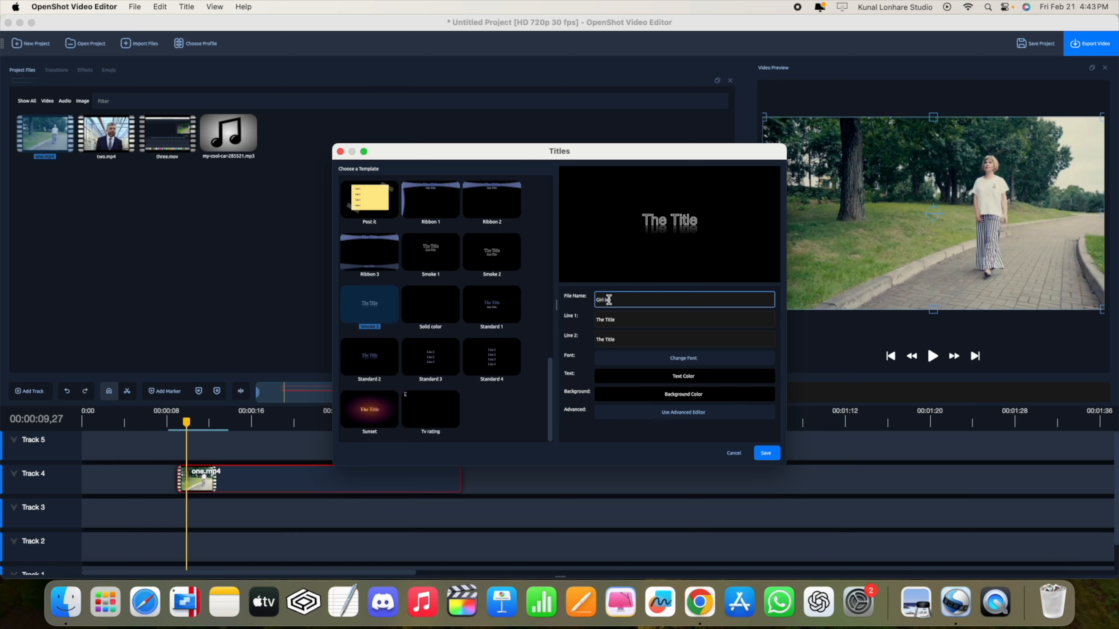
type("irl is Walking")
Copy the file name "Girl is Walking" into the Smoke 3 title's first line and clear its second line
key("super+a")
key("super+c")
left_click(634, 319)
key("super+a")
key("super+v")
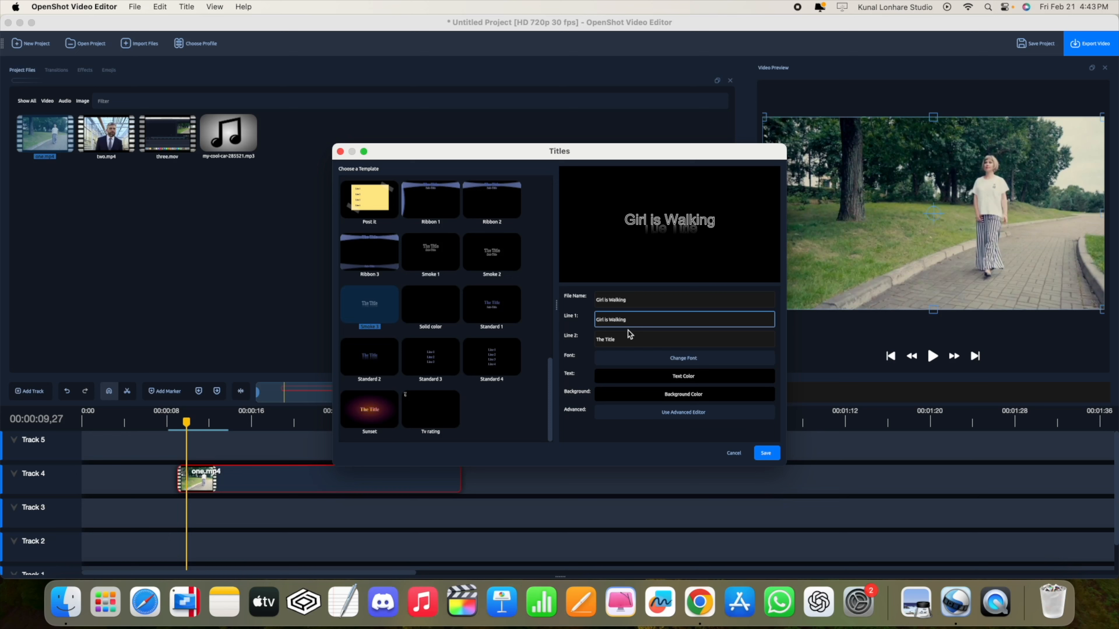
left_click(621, 338)
key("super+a")
type("P")
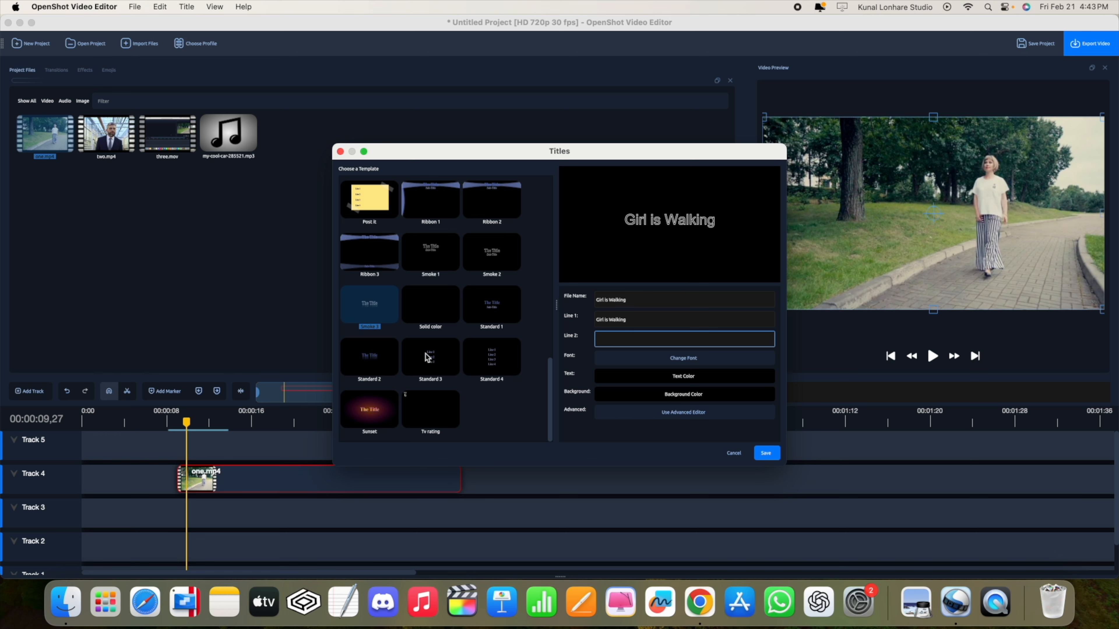
Preview the Solid color, Tv rating, Header 2, Header 1 and Gold top title templates
left_click(429, 309)
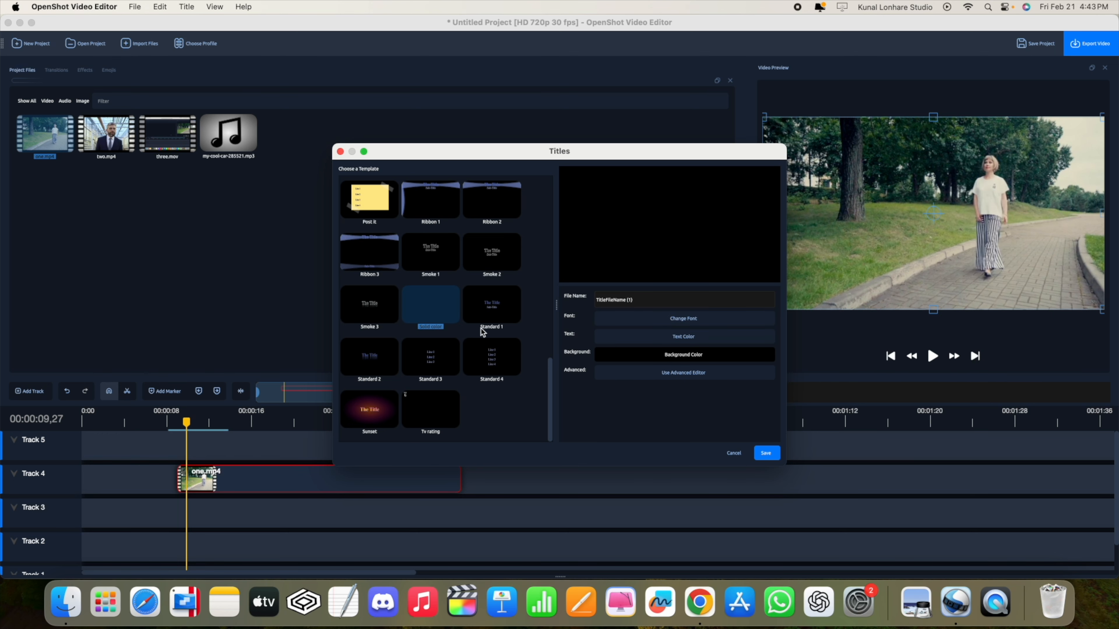
left_click(430, 410)
scroll(418, 344, "up", 10)
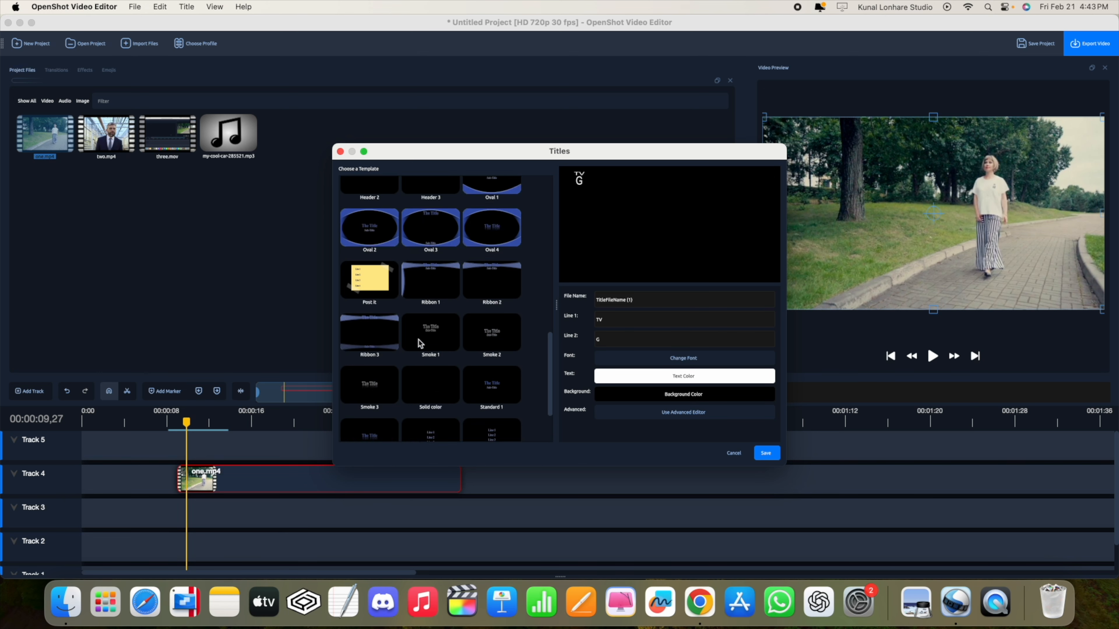
left_click(382, 375)
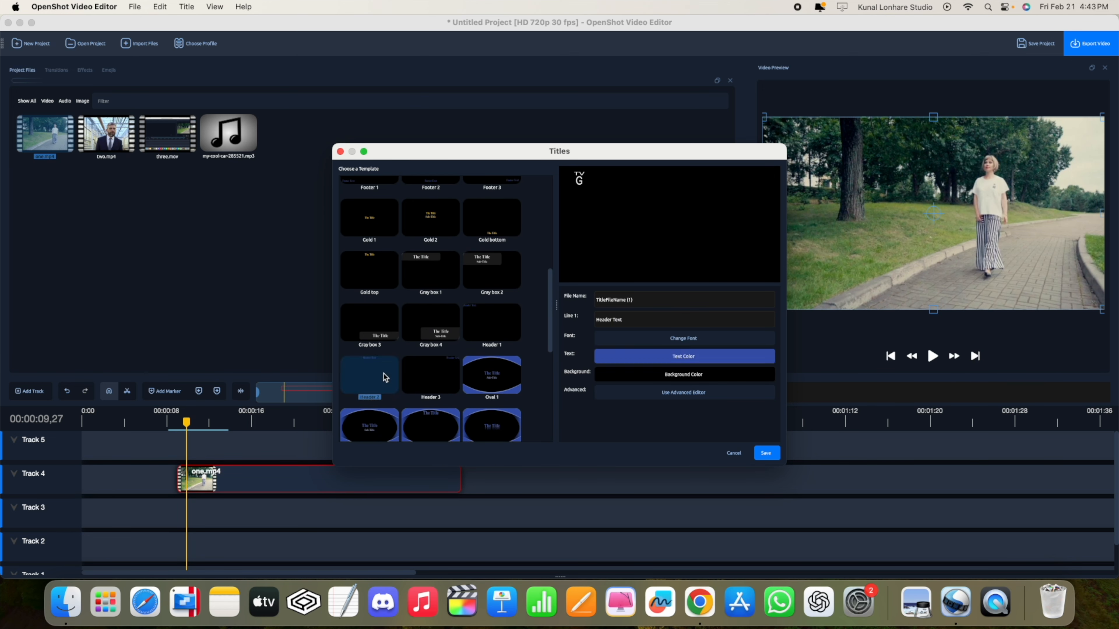
left_click(488, 335)
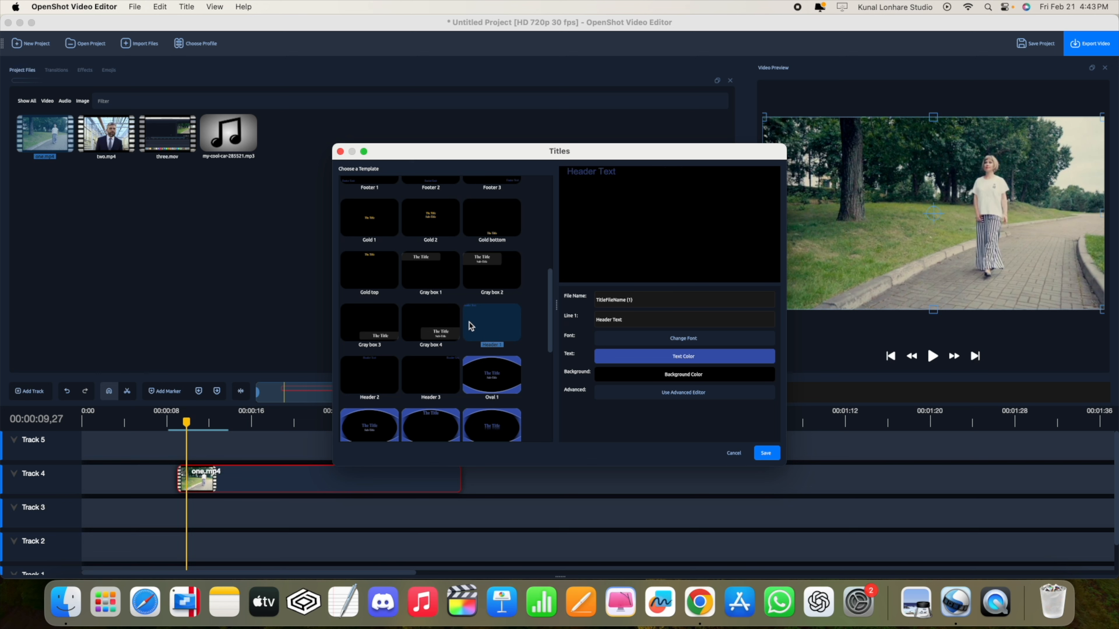
left_click(378, 269)
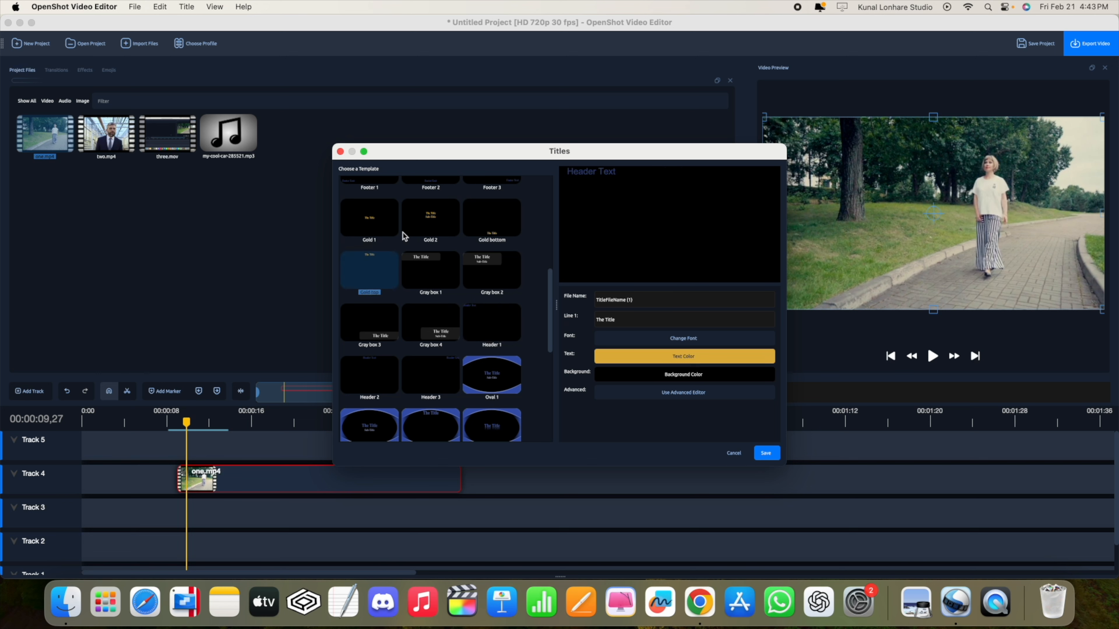
Choose the Gold 1 template and enter "Girl is Walking" as both its file name and its first line
left_click(378, 219)
triple_click(619, 301)
type("Girl is Wal")
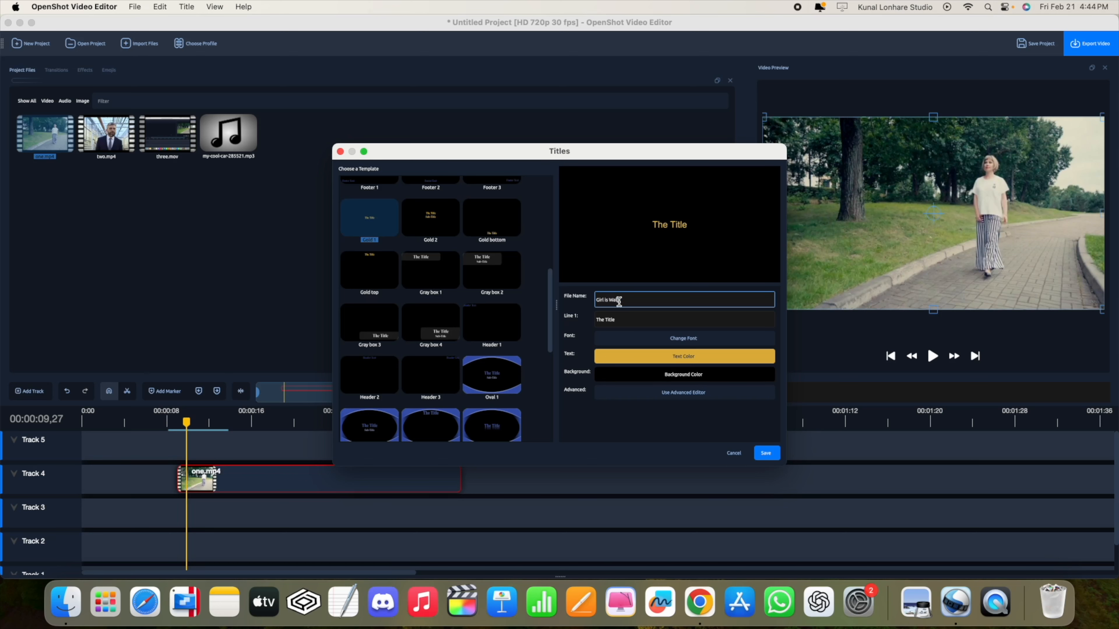
type("king")
key("super+a")
key("super+c")
triple_click(635, 321)
key("super+v")
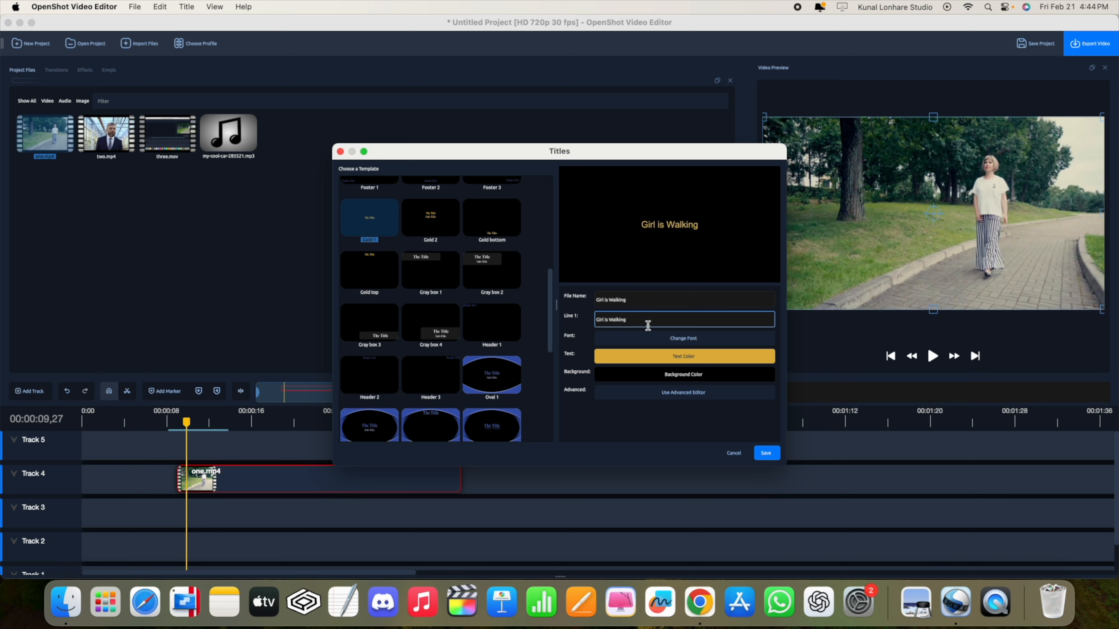
Set the title's font to Arial Regular at size 14
left_click(689, 338)
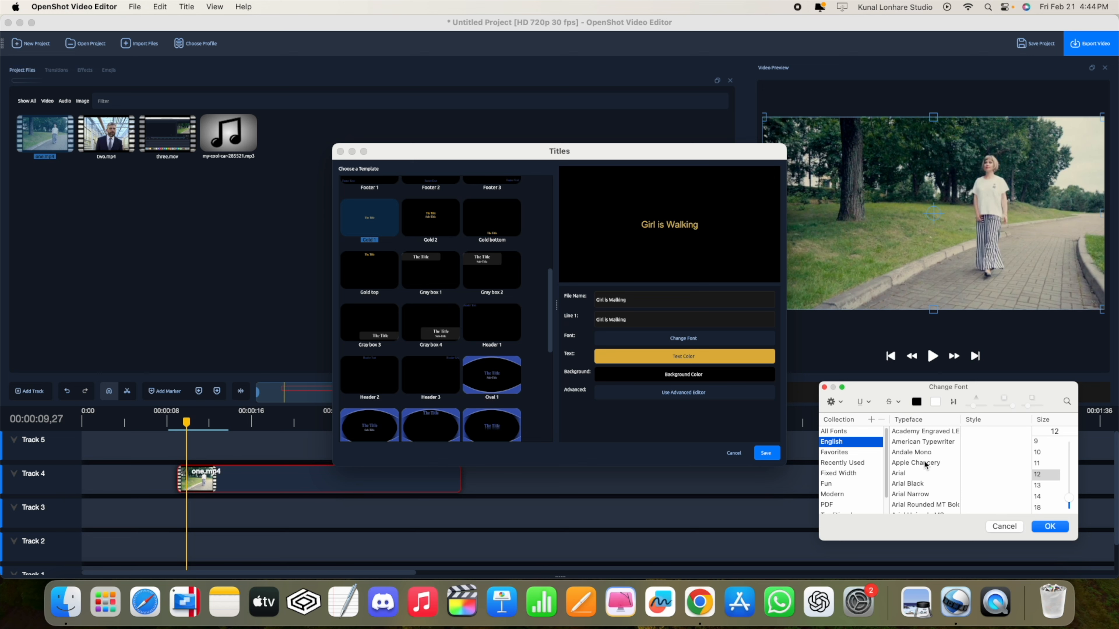
left_click(914, 463)
left_click(913, 473)
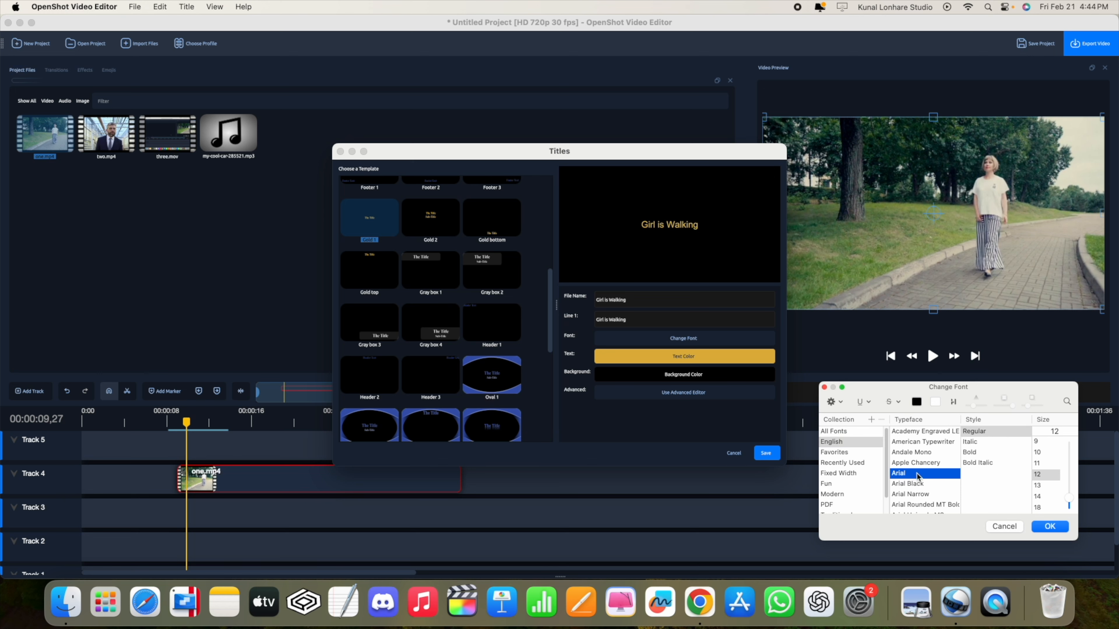
left_click(1054, 528)
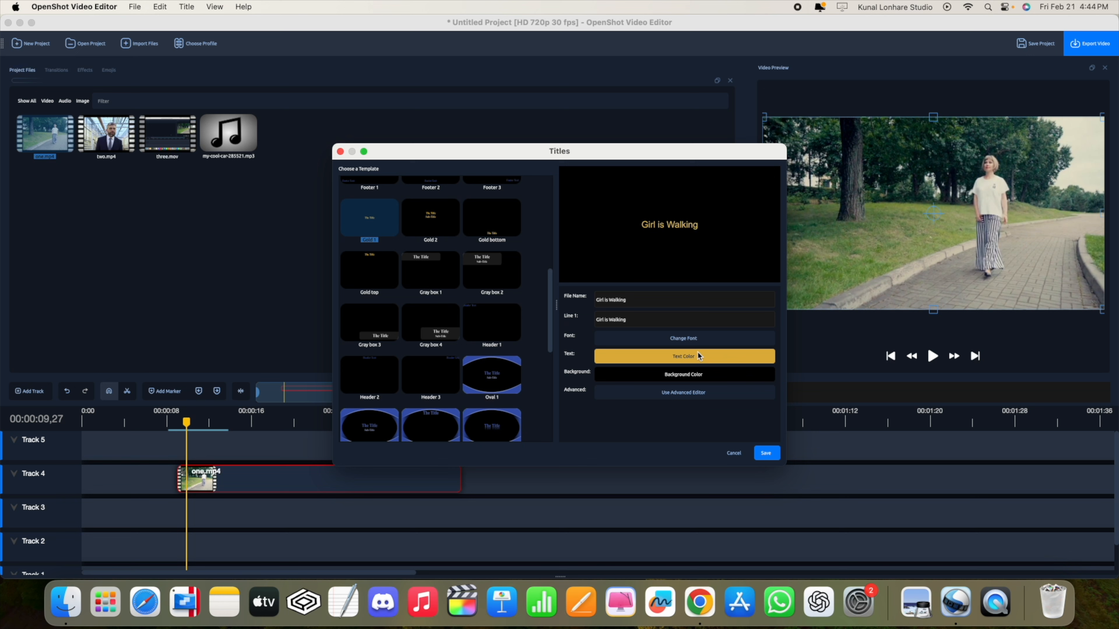
left_click(683, 339)
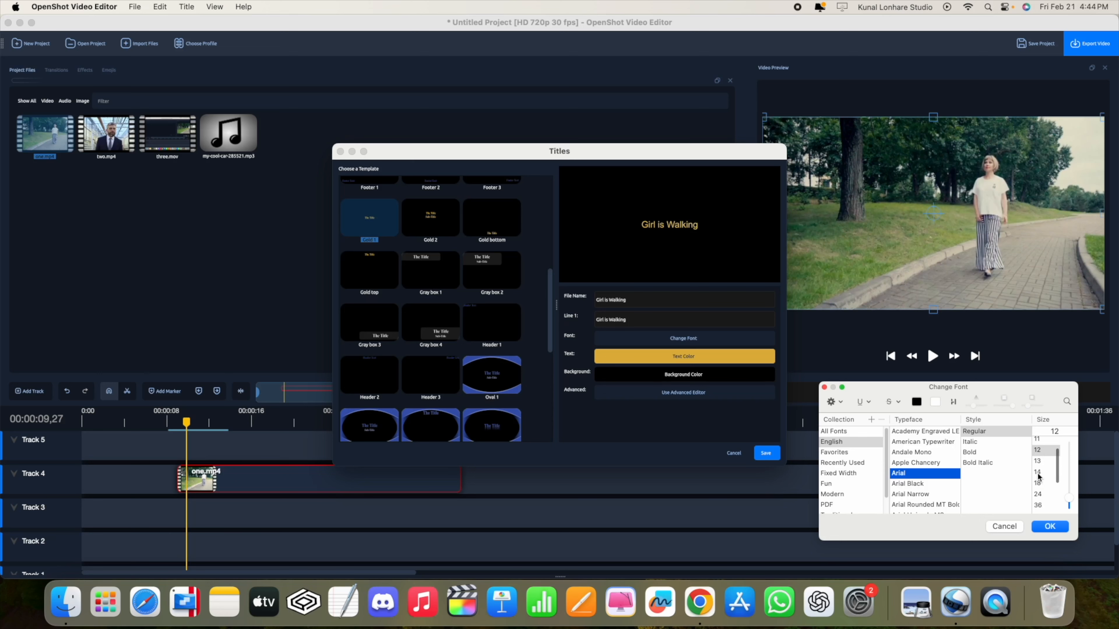
left_click(1047, 472)
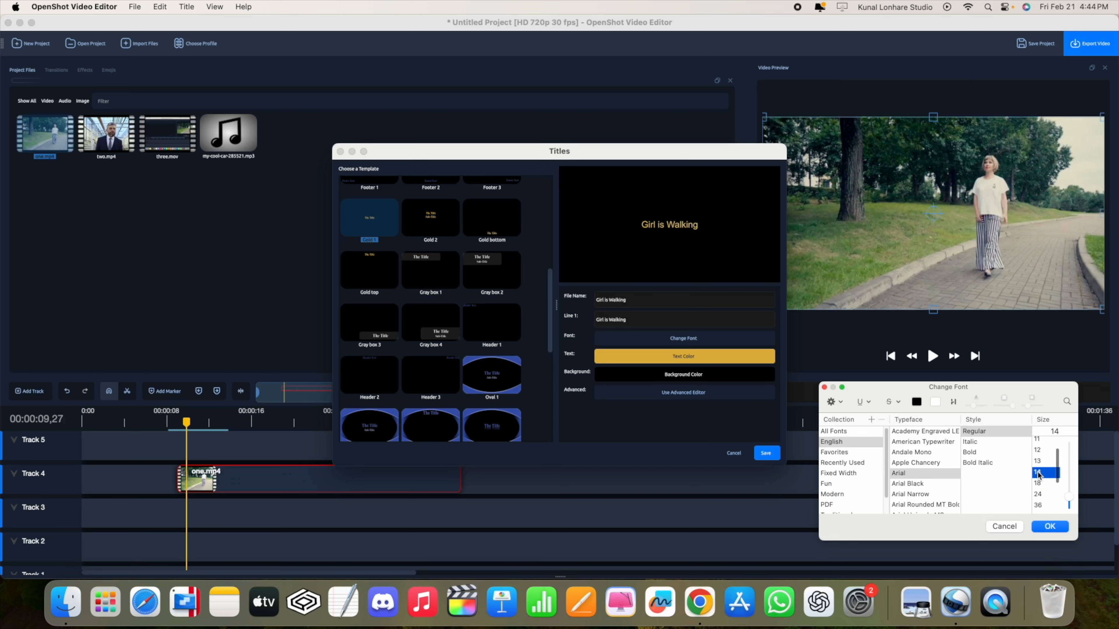
left_click(1047, 487)
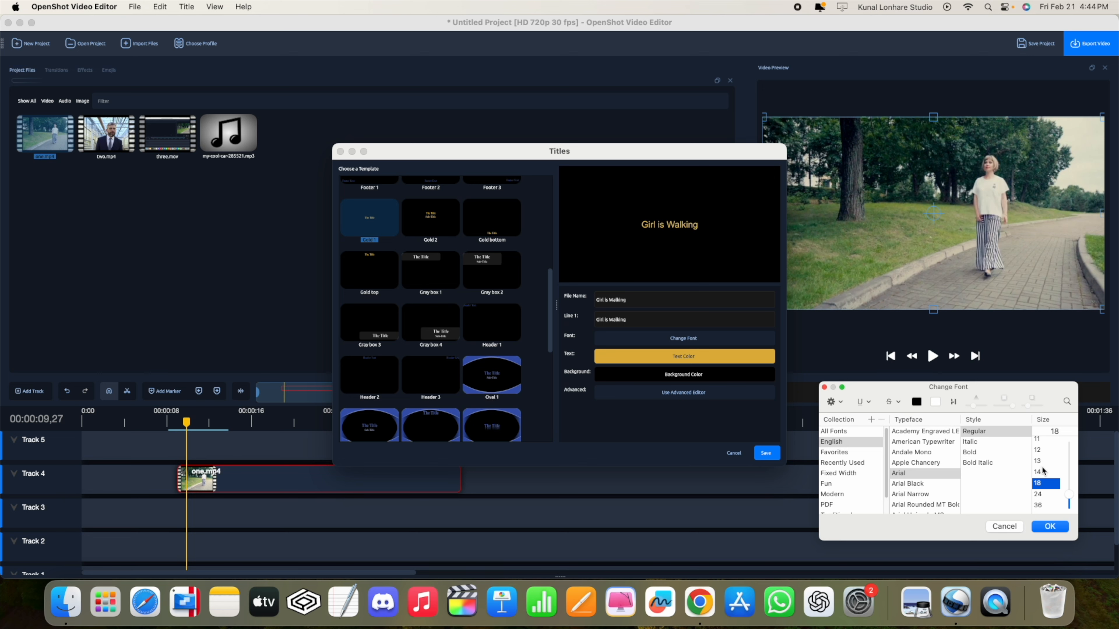
left_click(1054, 528)
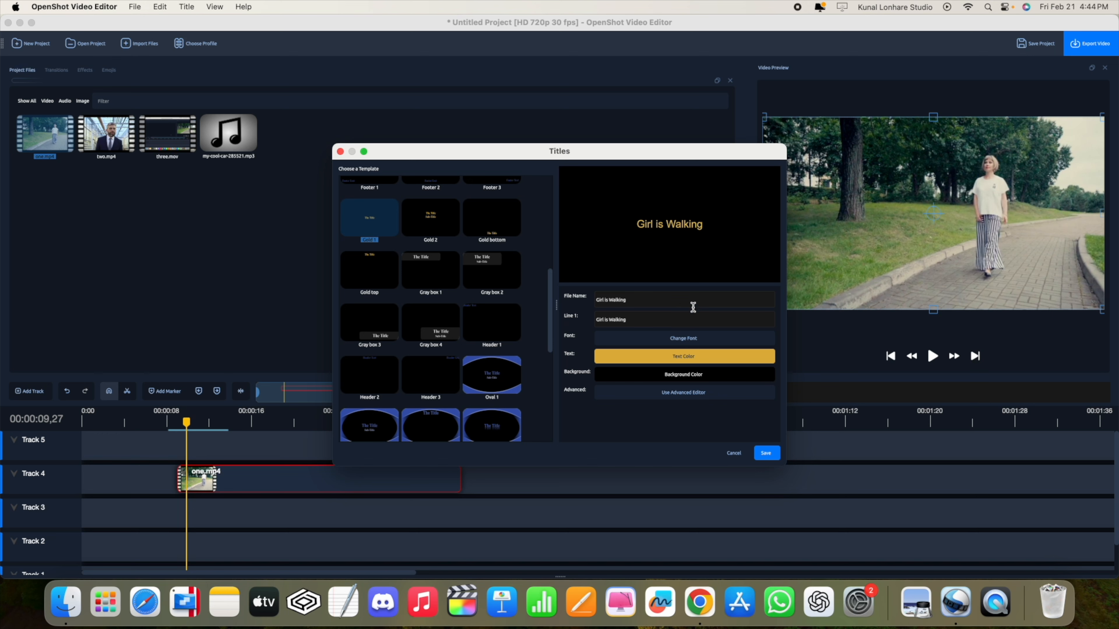
Set the Arial title text to the Italic style
left_click(686, 338)
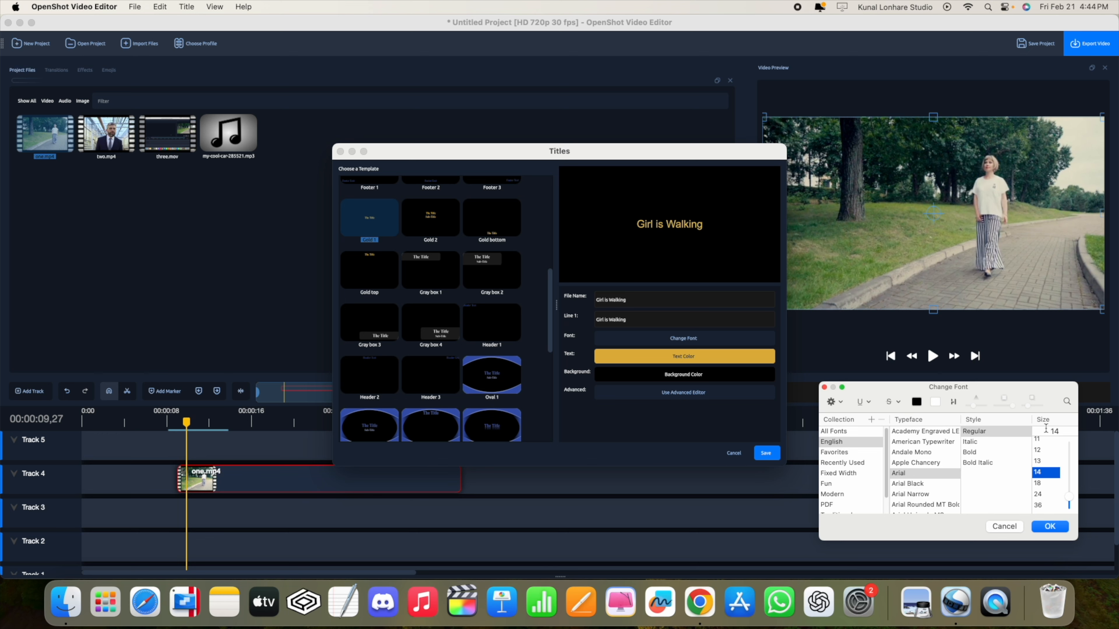
left_click(972, 454)
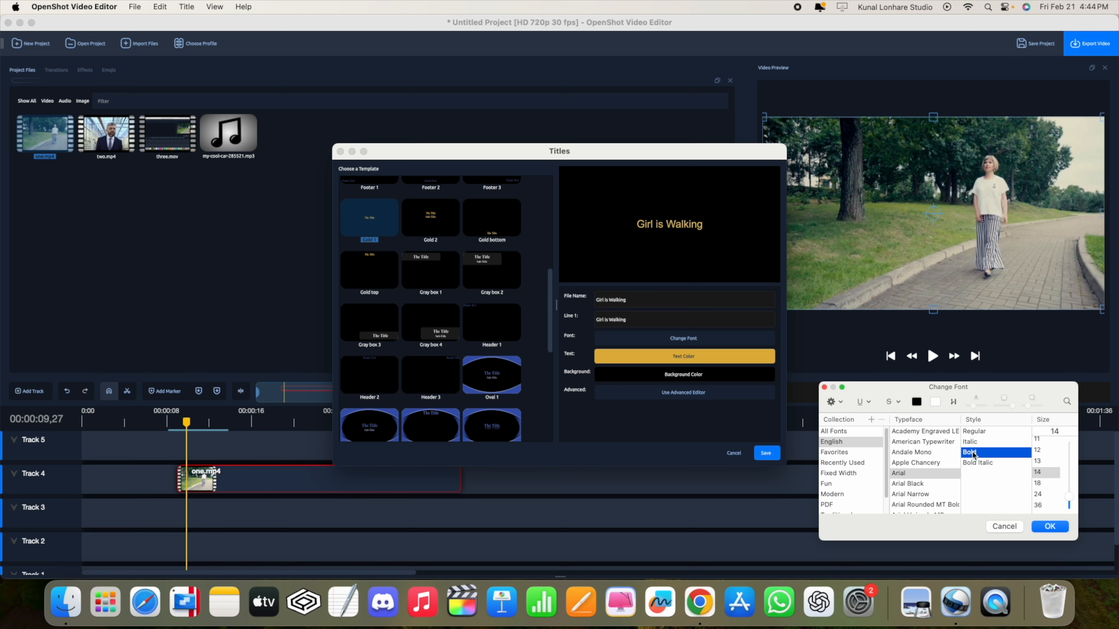
left_click(972, 442)
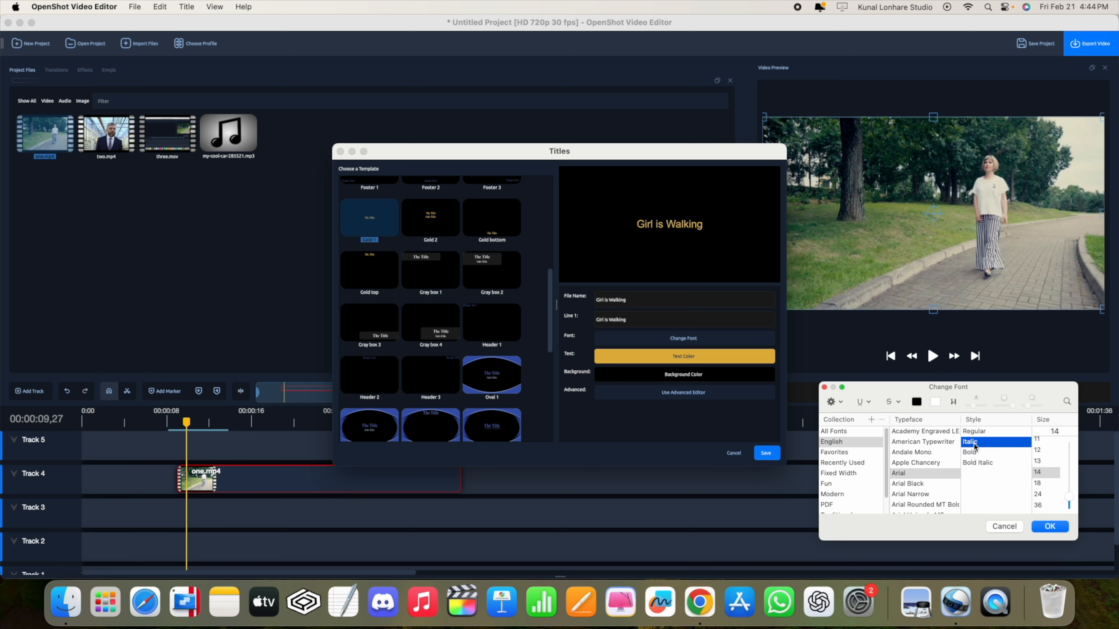
left_click(1049, 527)
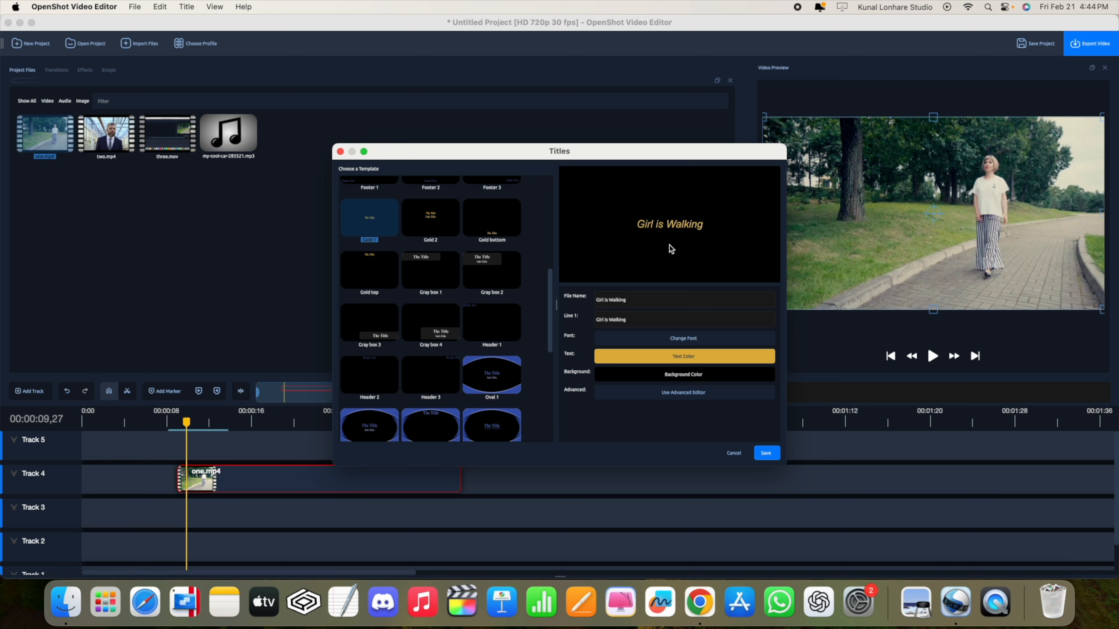
Change the title's text color to black (#000000)
left_click(668, 359)
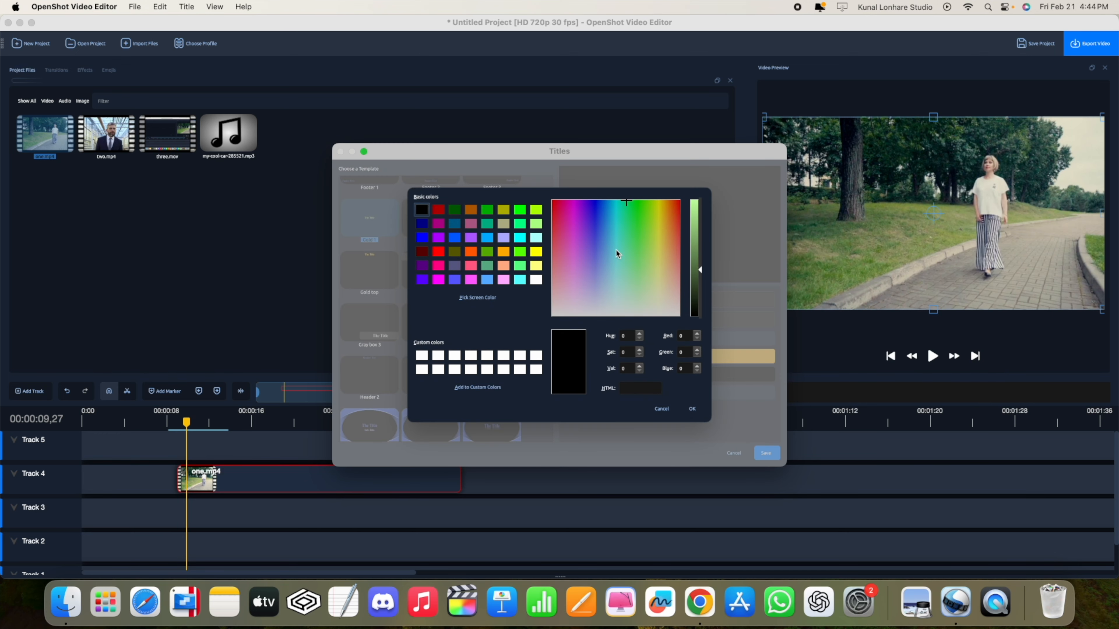
left_click(440, 209)
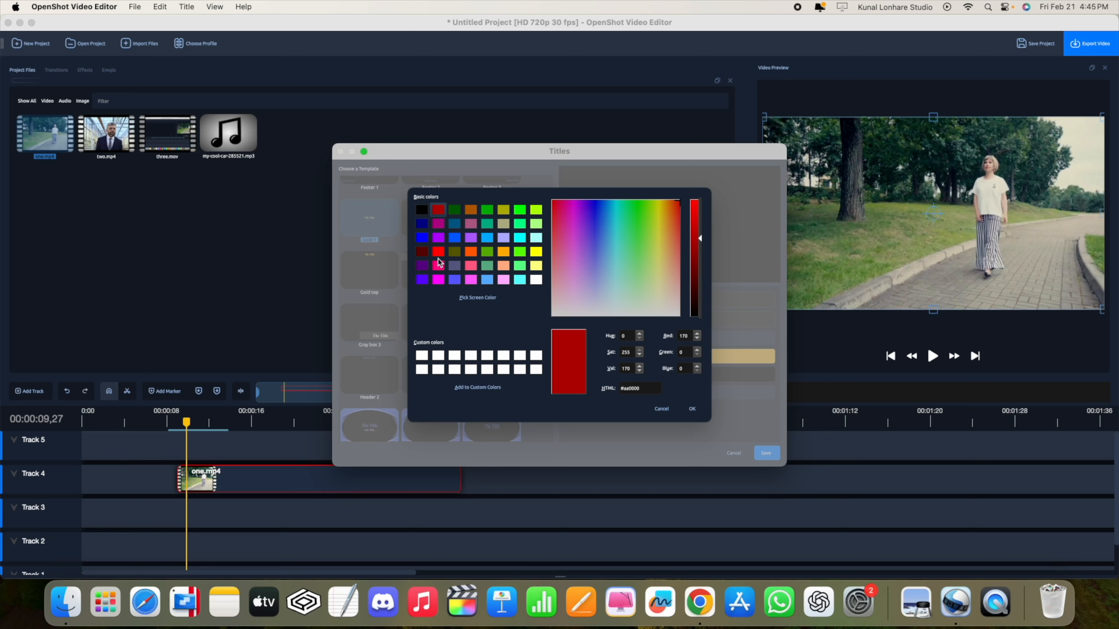
left_click(422, 213)
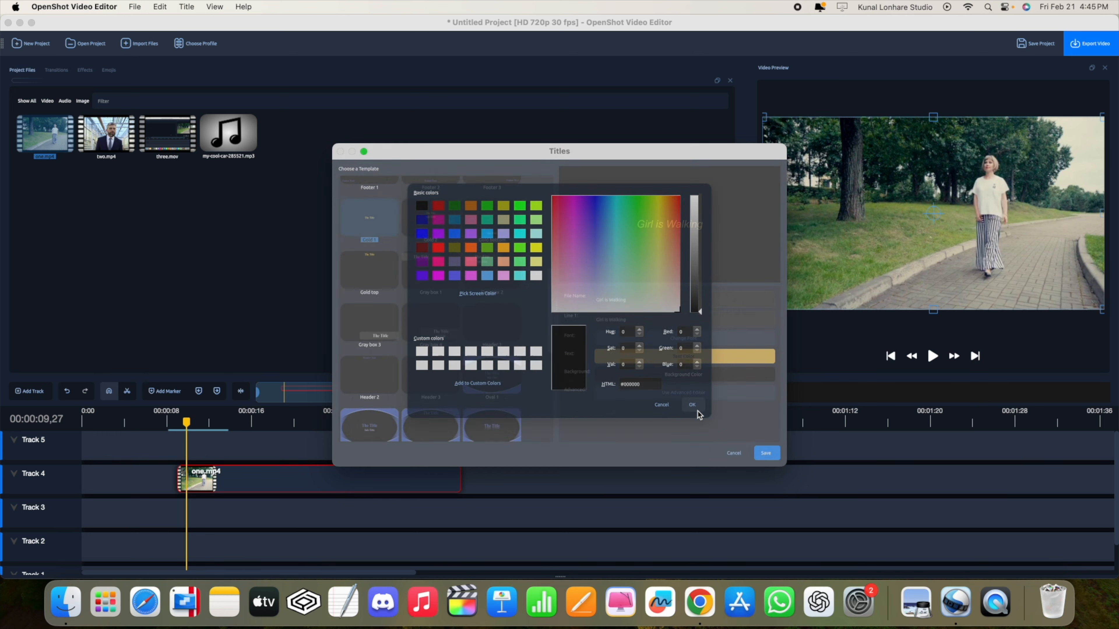
left_click(698, 411)
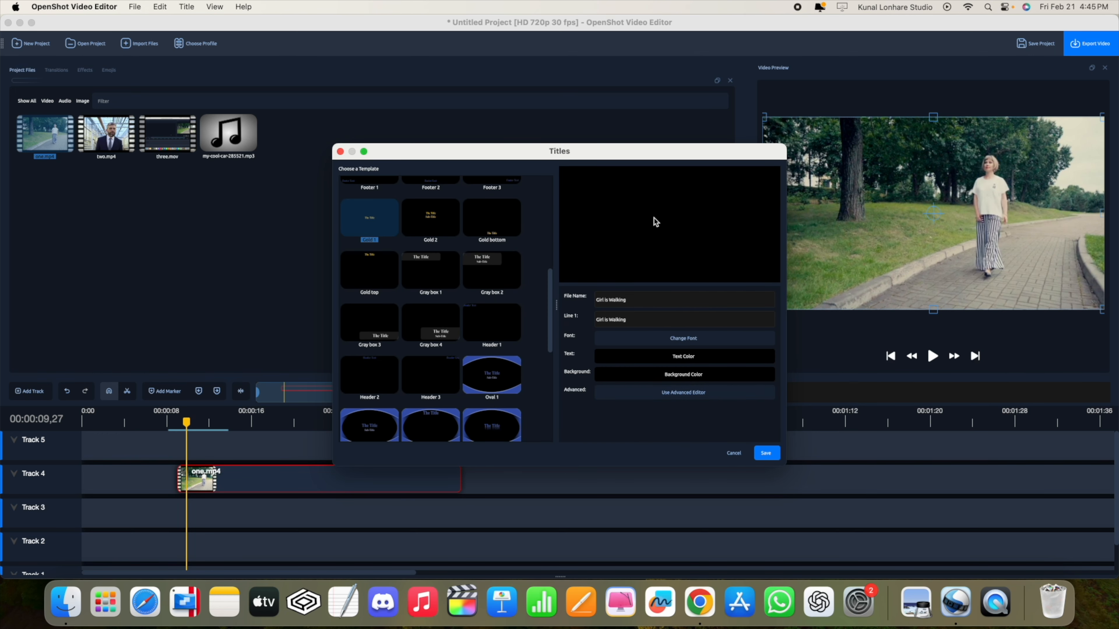
Set the title's background color to white and save the title
left_click(681, 374)
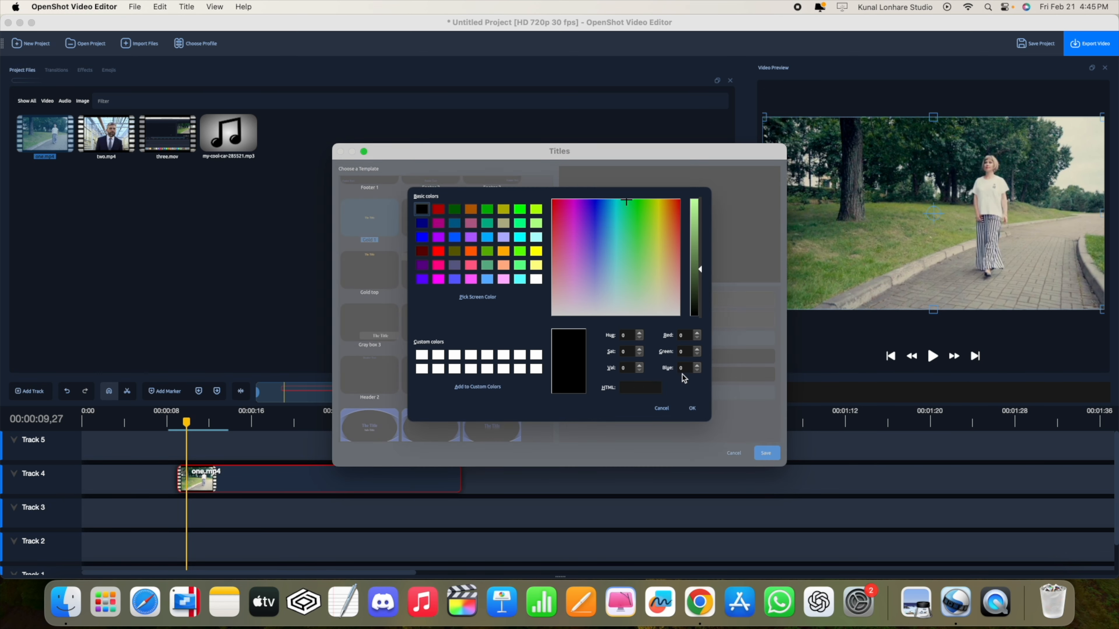
left_click(536, 280)
left_click(693, 409)
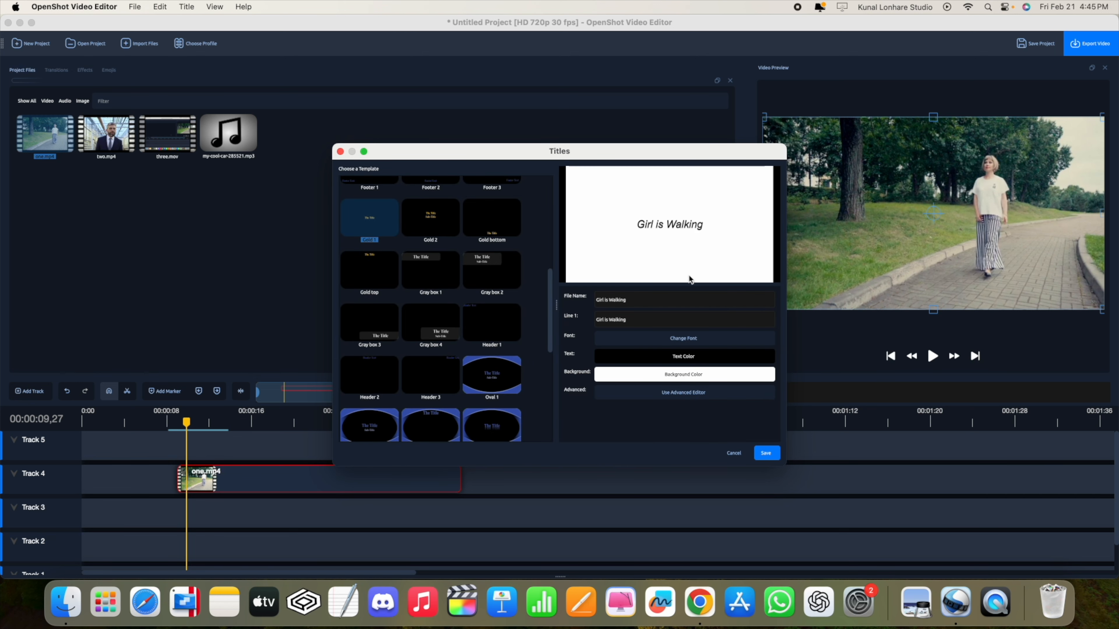
left_click(767, 453)
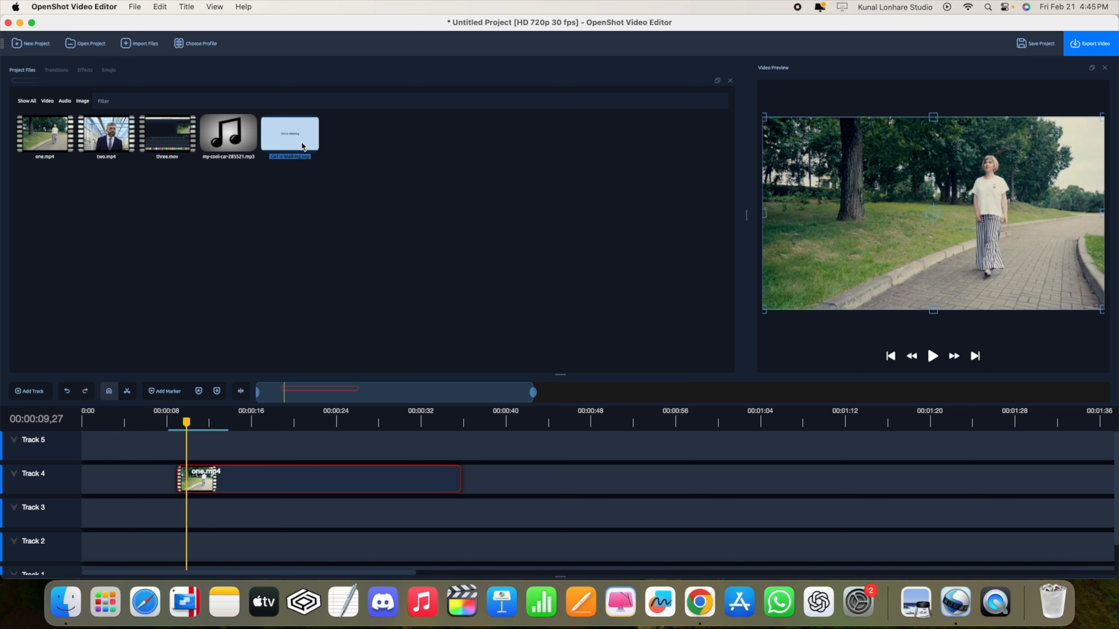
Place the Girl is Walking title on Track 5 at the playhead and shrink it into the lower-left corner of the video frame
left_click_drag(288, 138, 187, 442)
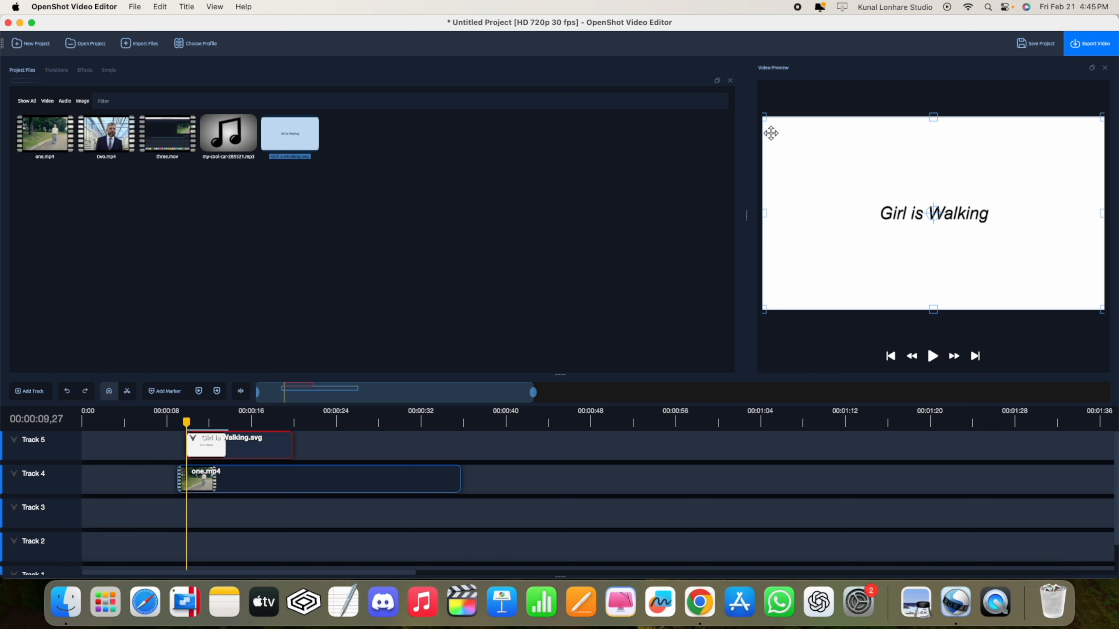
left_click_drag(765, 117, 864, 166)
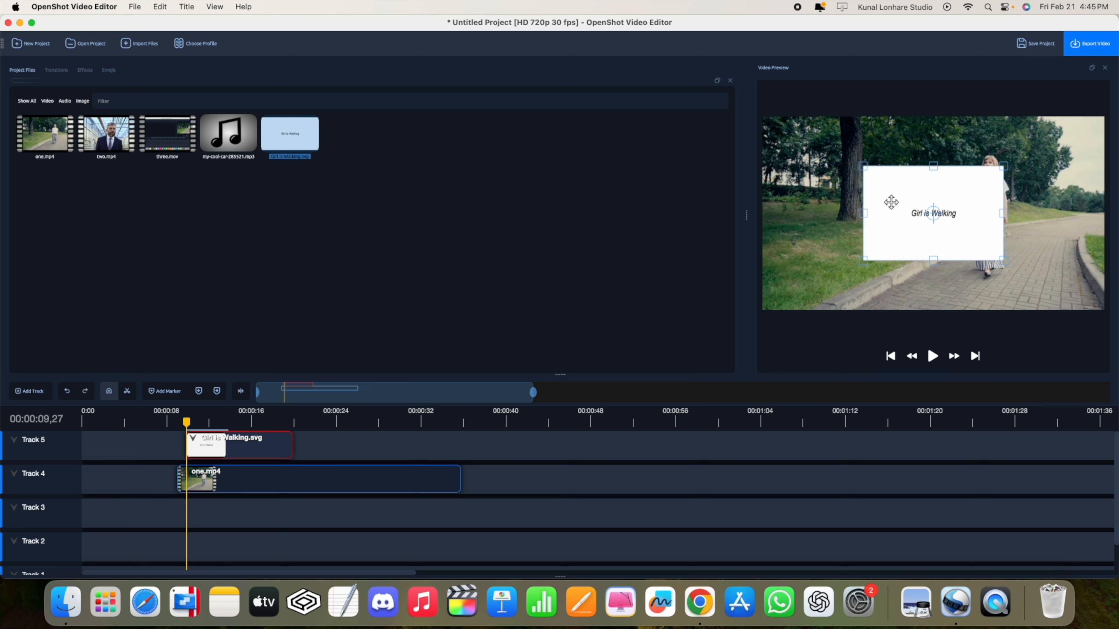
mouse_move(881, 194)
left_mouse_down()
mouse_move(823, 197)
mouse_move(886, 213)
left_mouse_up()
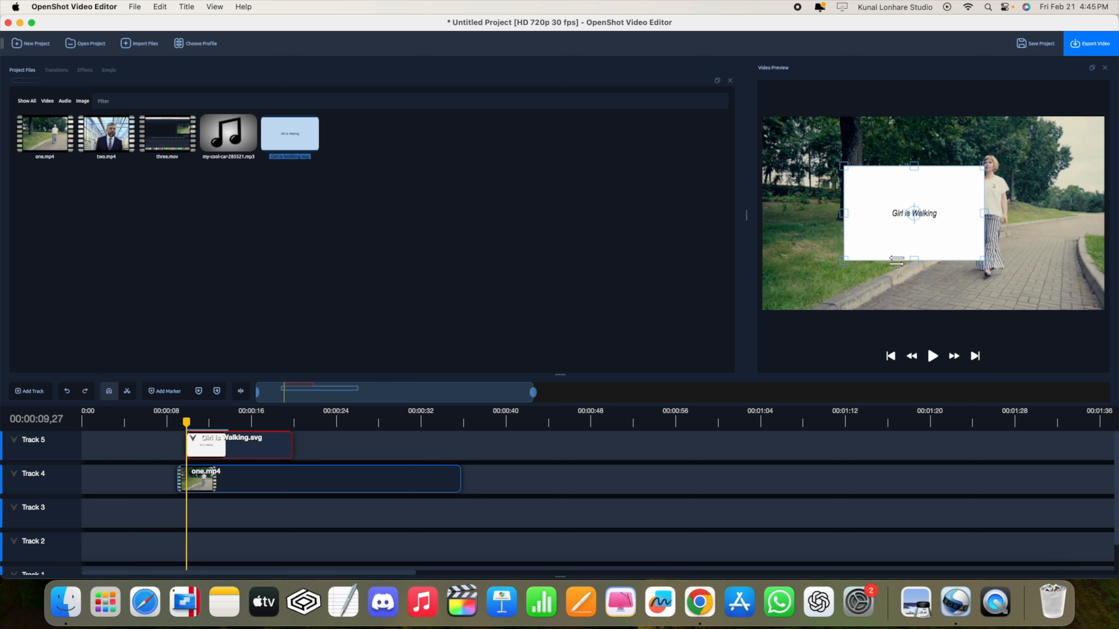
left_click_drag(915, 257, 846, 293)
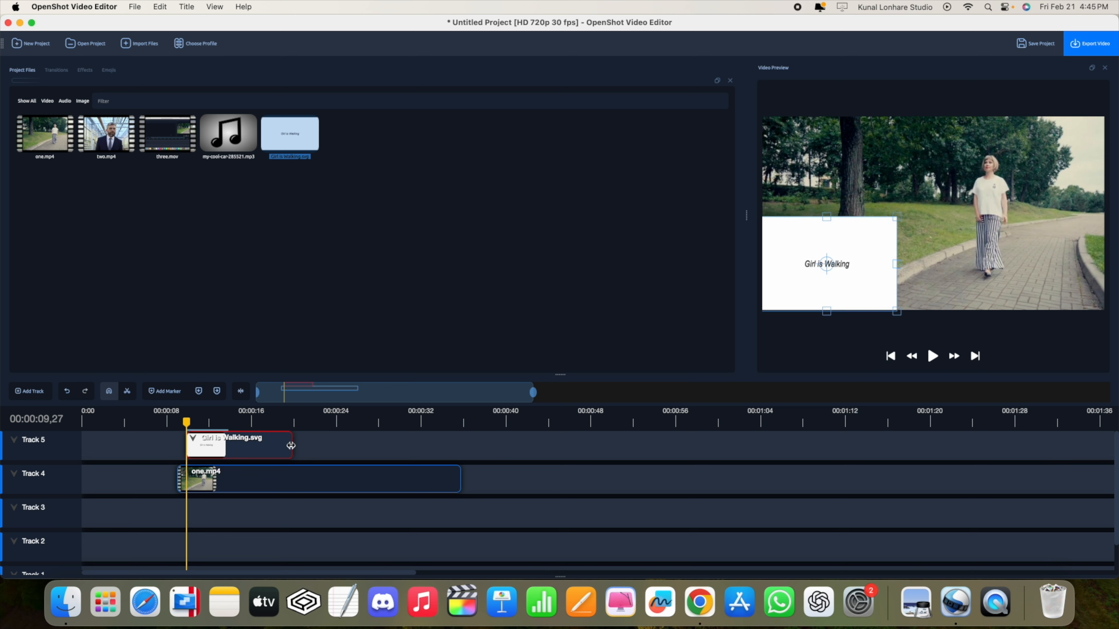
Extend the title clip on Track 5 to the end of the one.mp4 clip and play back from just before it
left_click_drag(292, 446, 458, 450)
left_click_drag(187, 452, 180, 455)
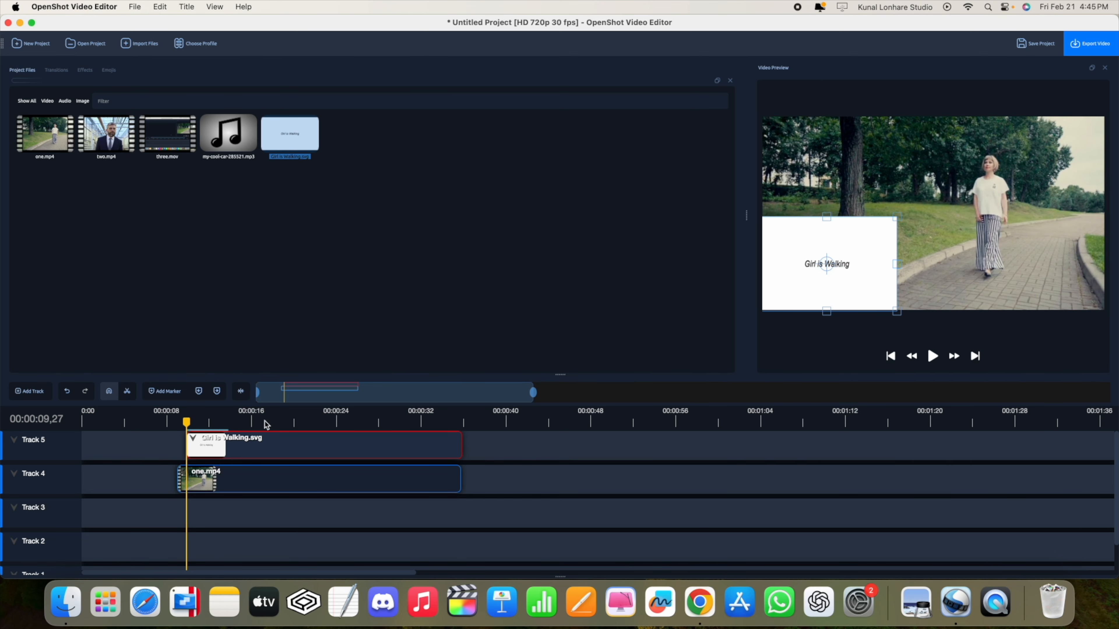
left_click(157, 421)
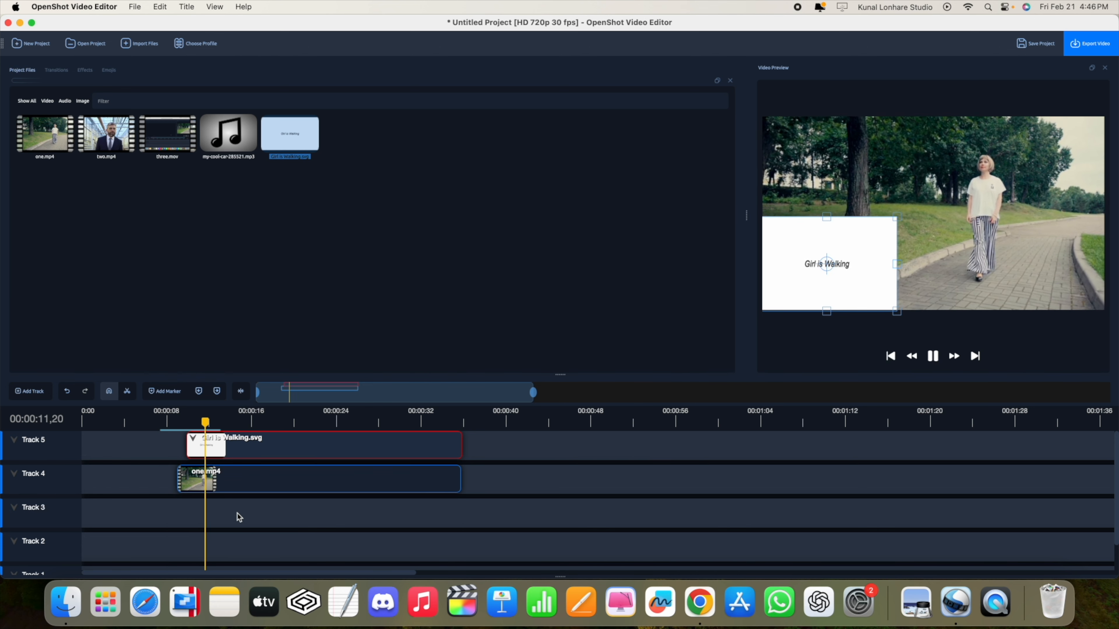
Transform the title clip during playback, enlarging it toward the walking girl and shifting it slightly lower in the frame
right_click(274, 449)
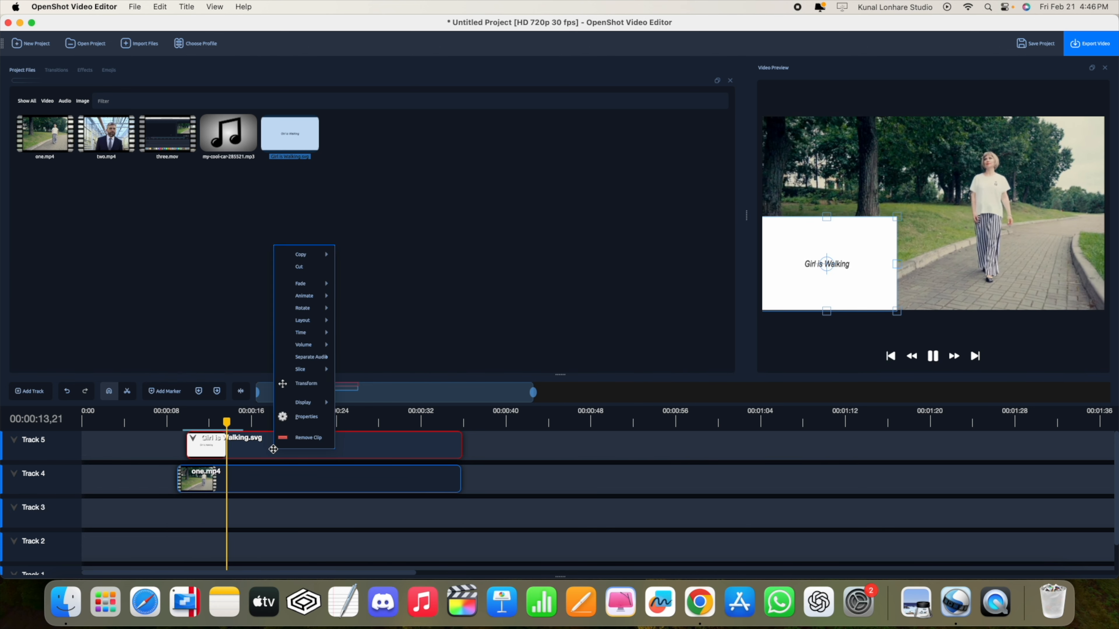
left_click(310, 390)
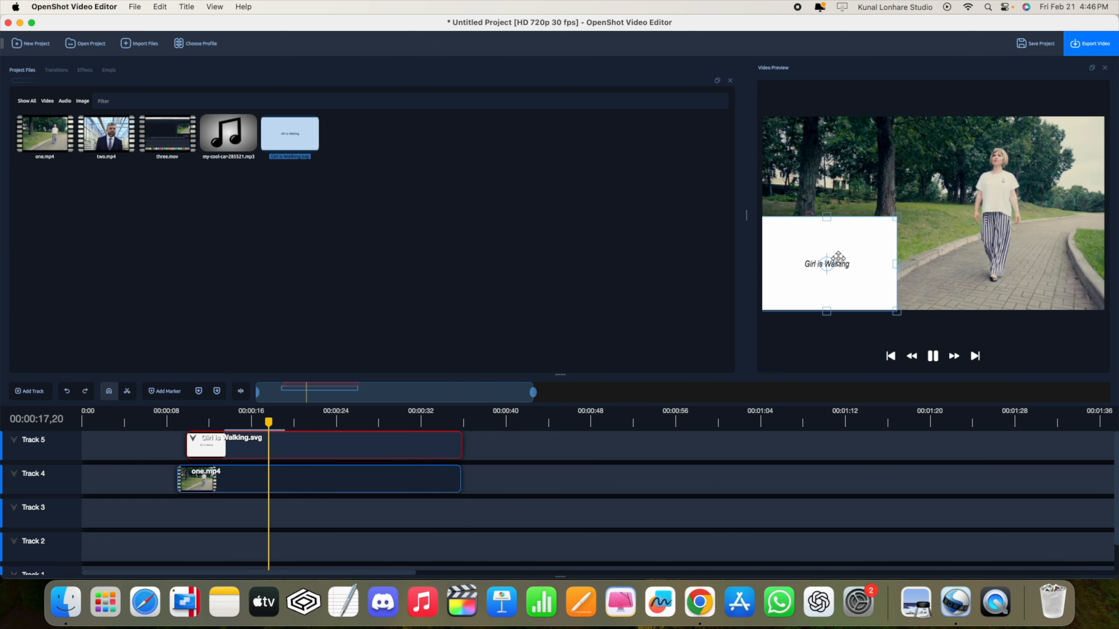
left_click_drag(896, 219, 982, 200)
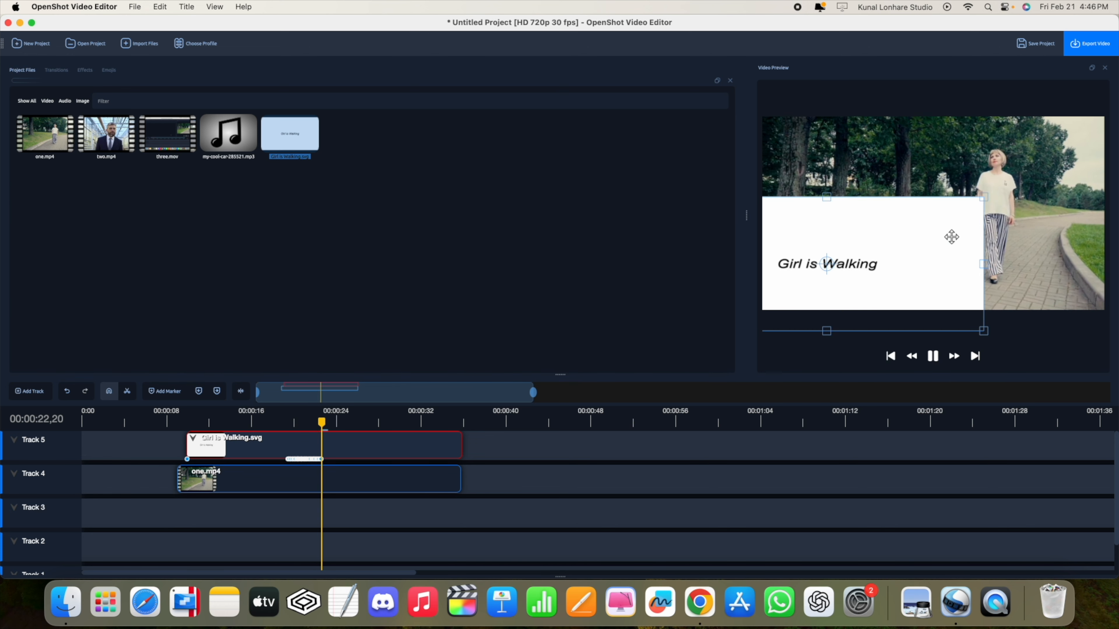
left_click_drag(929, 270, 929, 286)
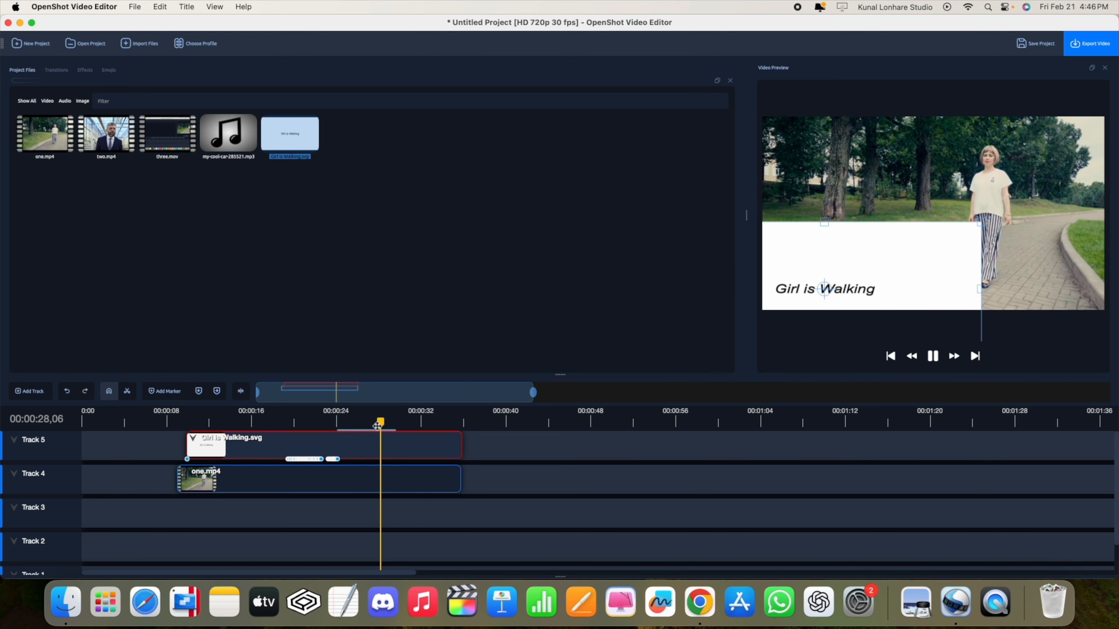
Replay the title's movement from about 23 seconds and pause at about 24 seconds
left_click_drag(386, 423, 324, 424)
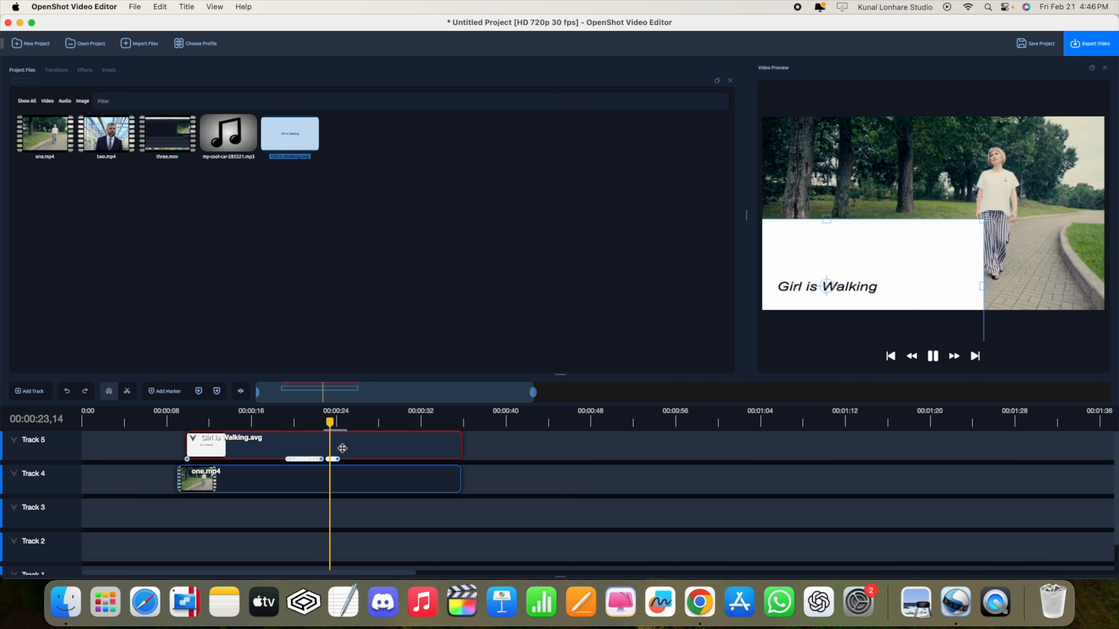
key("space")
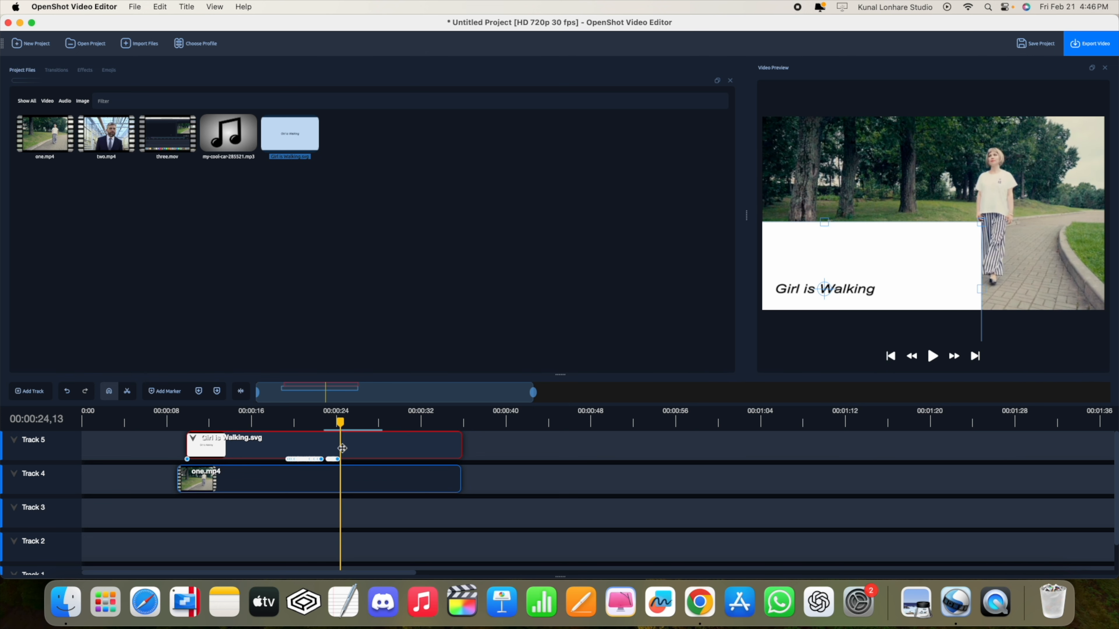
right_click(342, 448)
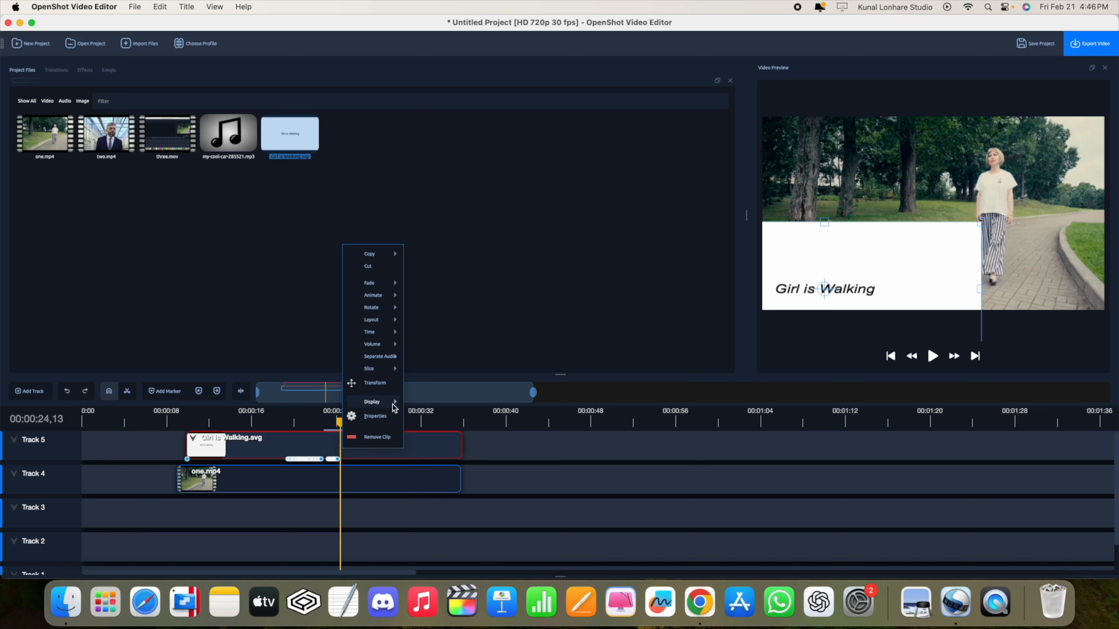
left_click(413, 448)
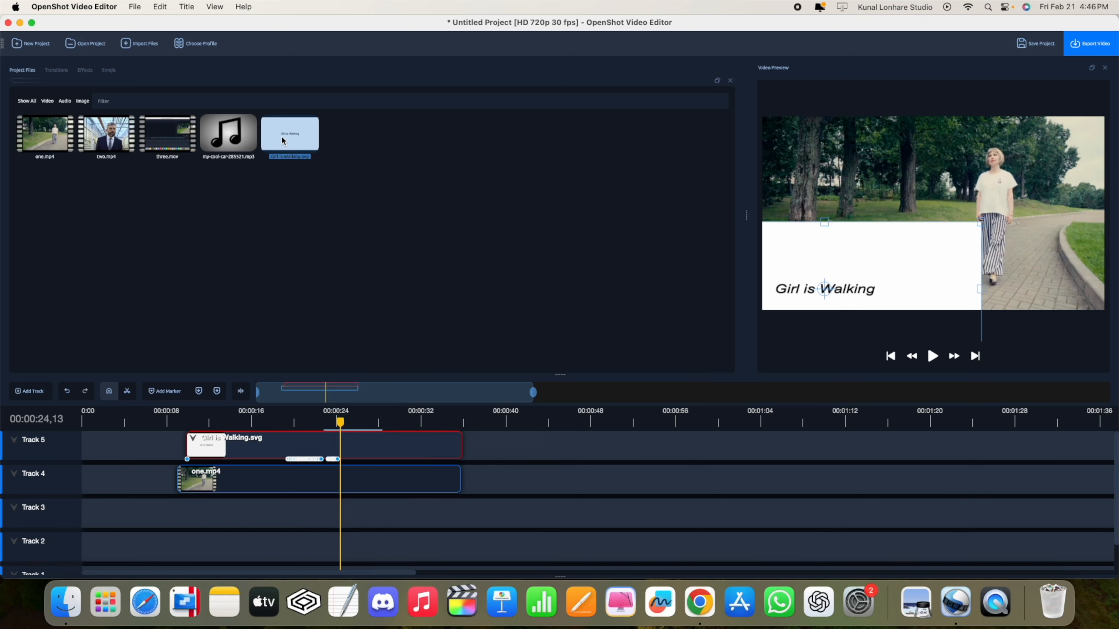
Edit the Girl is Walking title from the project files, set its background color to yellow and save it
right_click(283, 140)
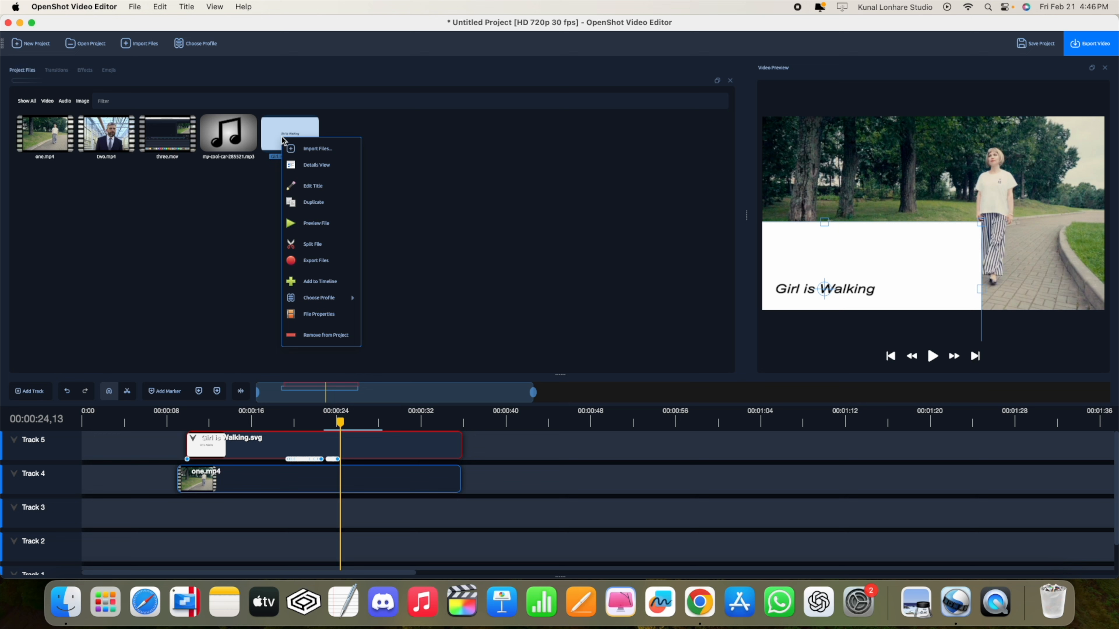
left_click(309, 186)
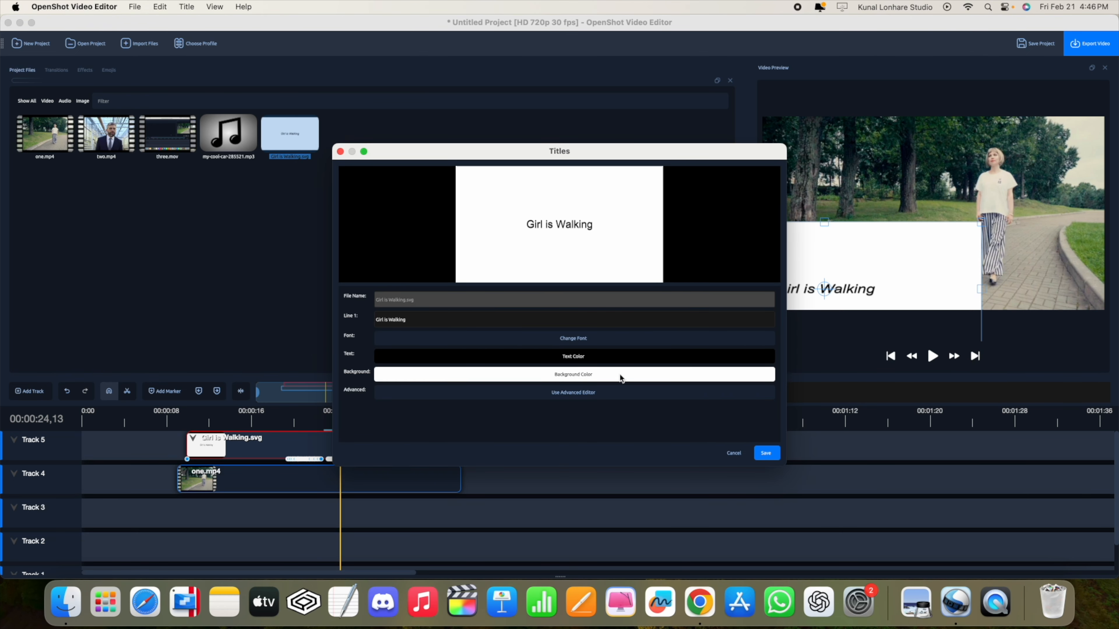
left_click(583, 375)
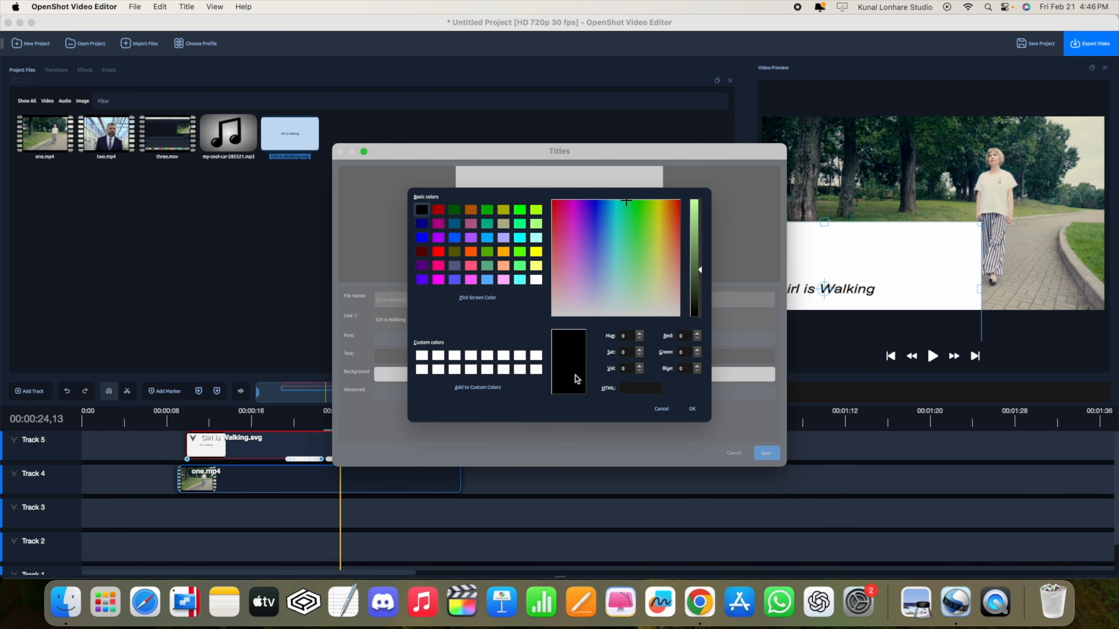
left_click(536, 252)
left_click(694, 409)
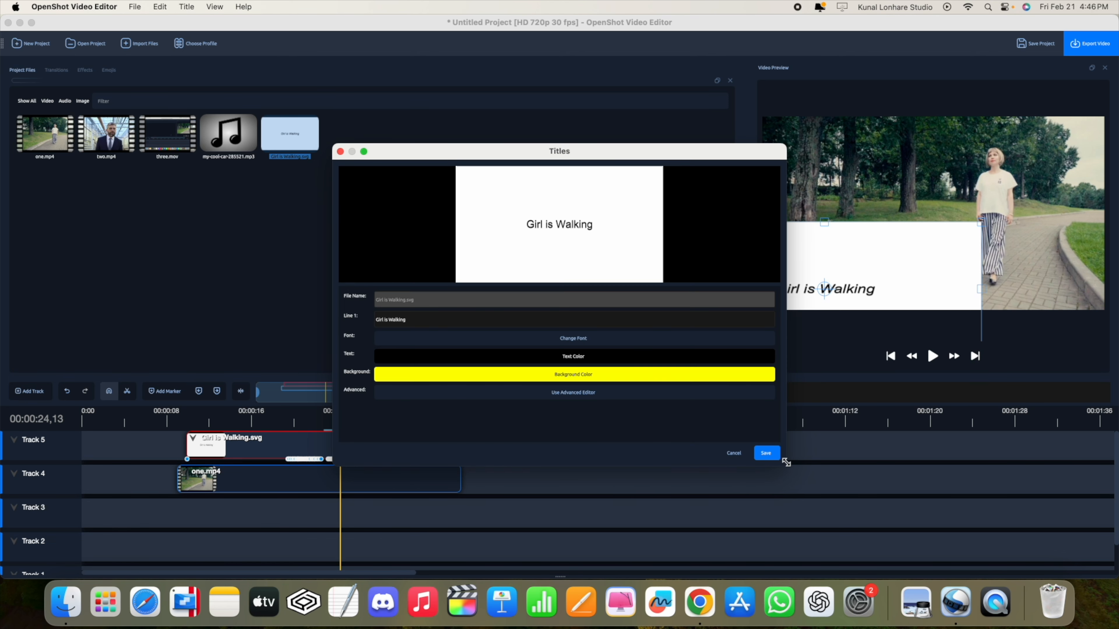
left_click(768, 457)
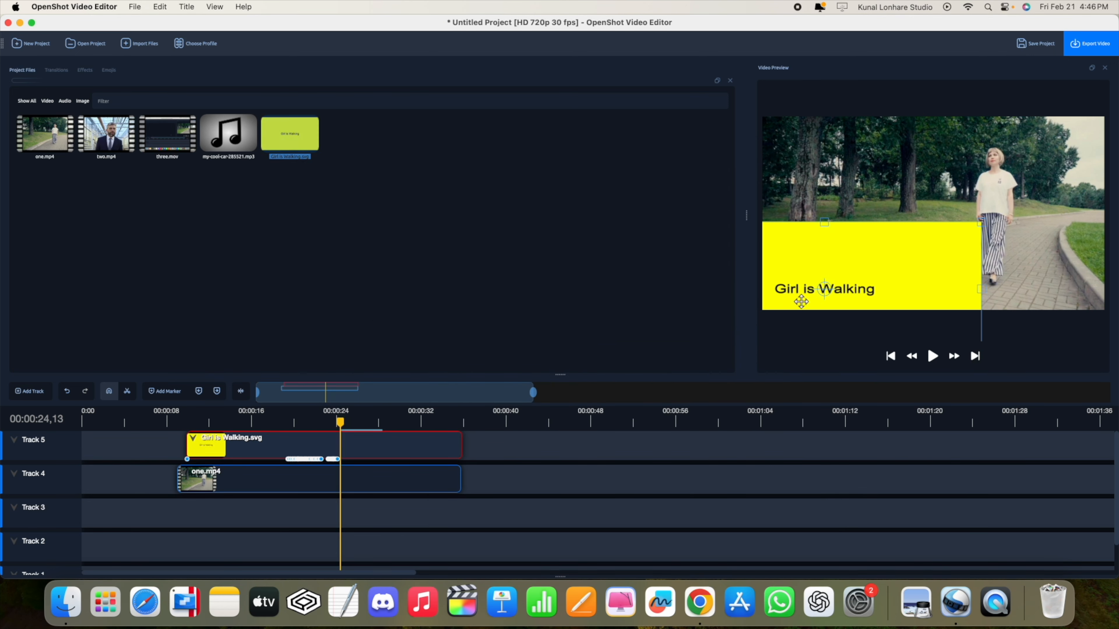
right_click(287, 138)
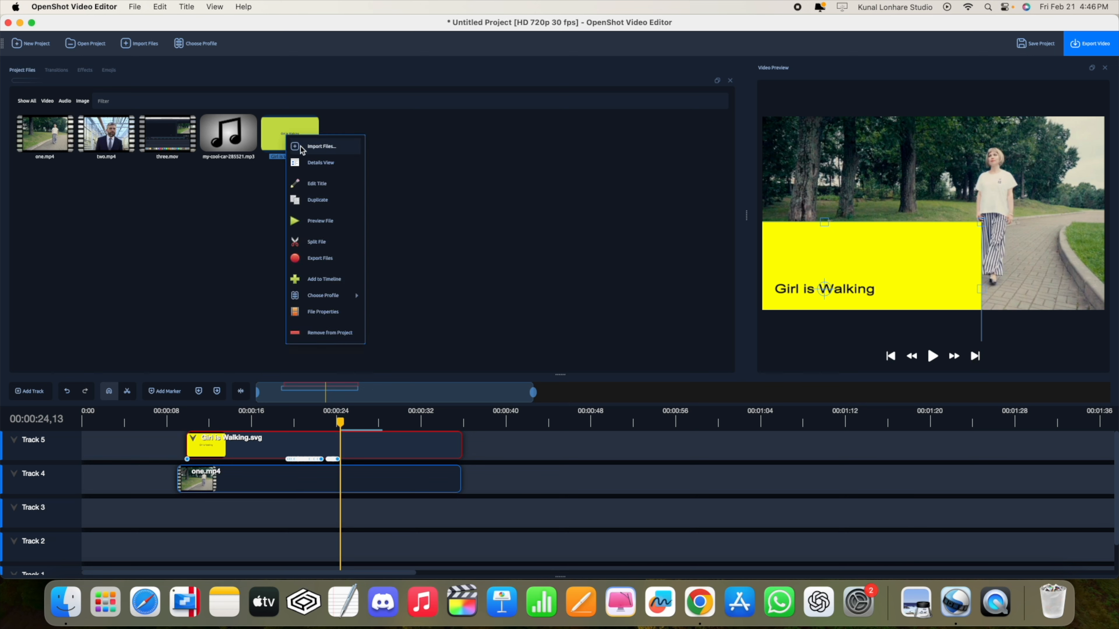
left_click(319, 183)
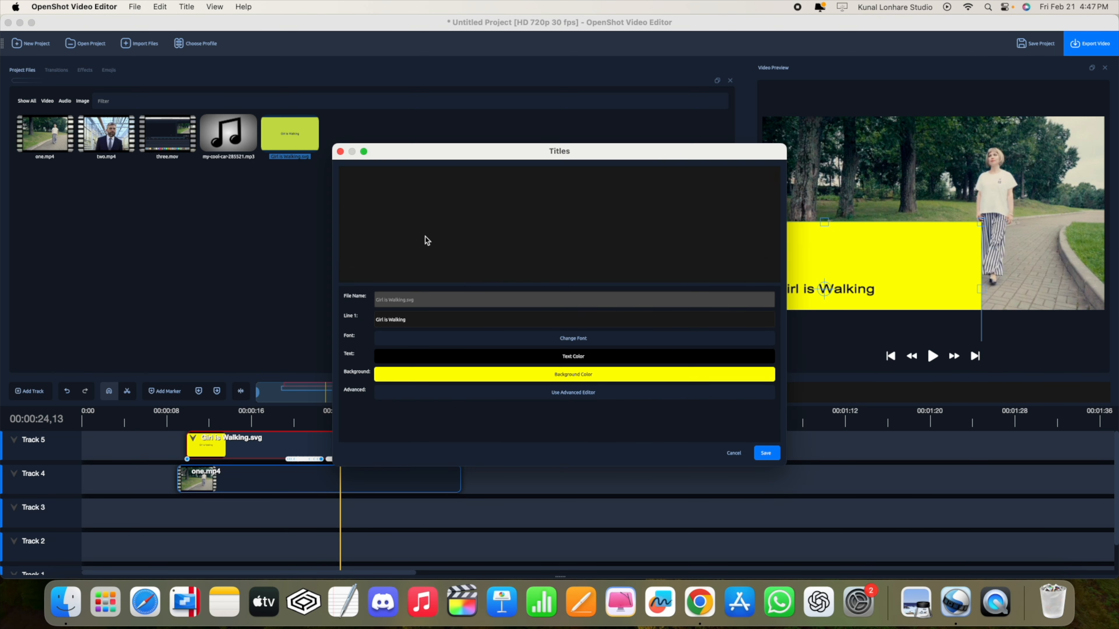
left_click(576, 377)
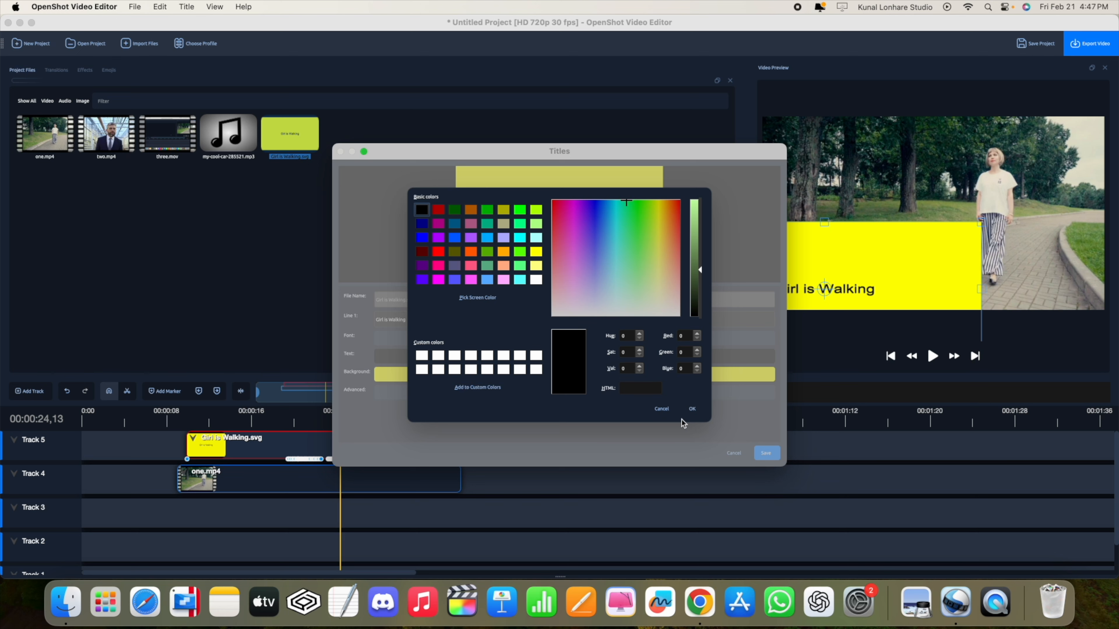
left_click(693, 414)
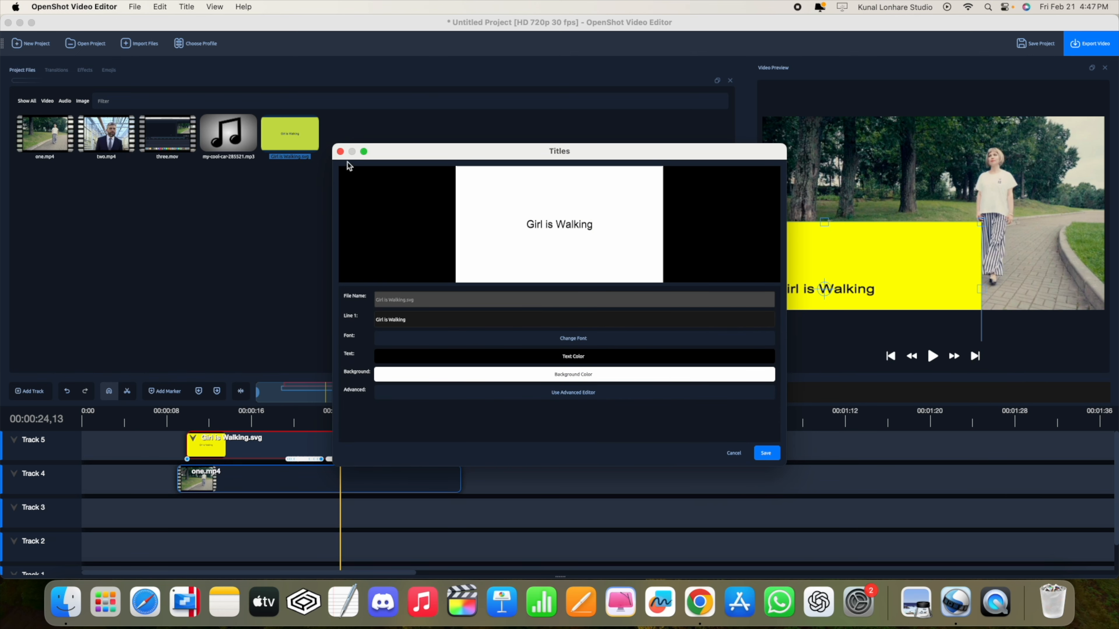
left_click(341, 152)
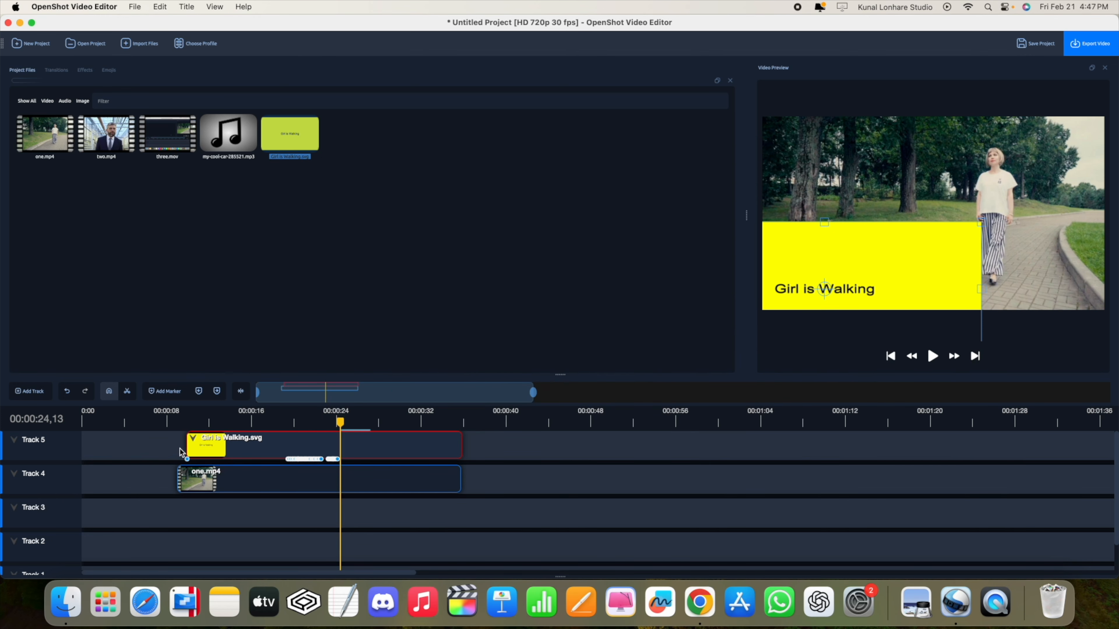
left_click_drag(188, 447, 180, 448)
Reopen the Girl is Walking title for editing and try to launch the advanced editor
right_click(277, 137)
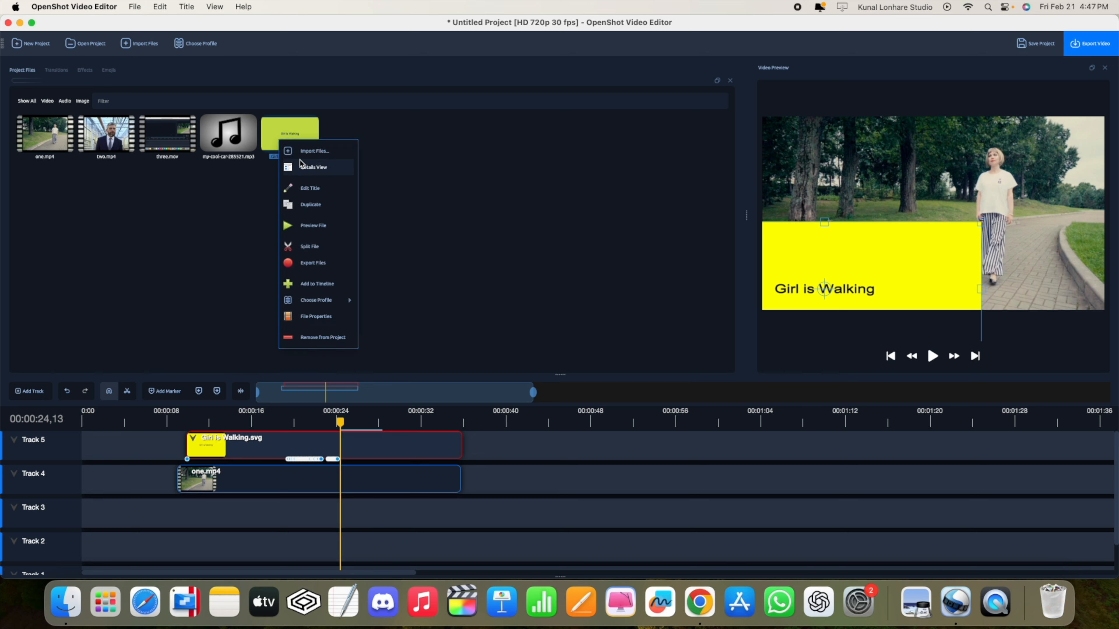
left_click(311, 187)
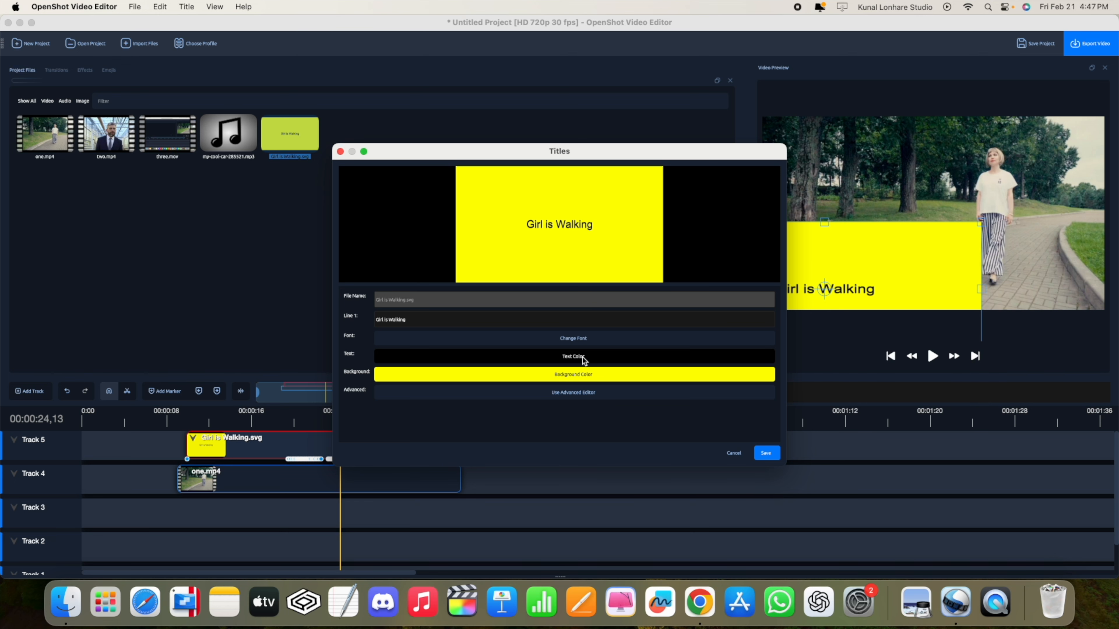
left_click(568, 392)
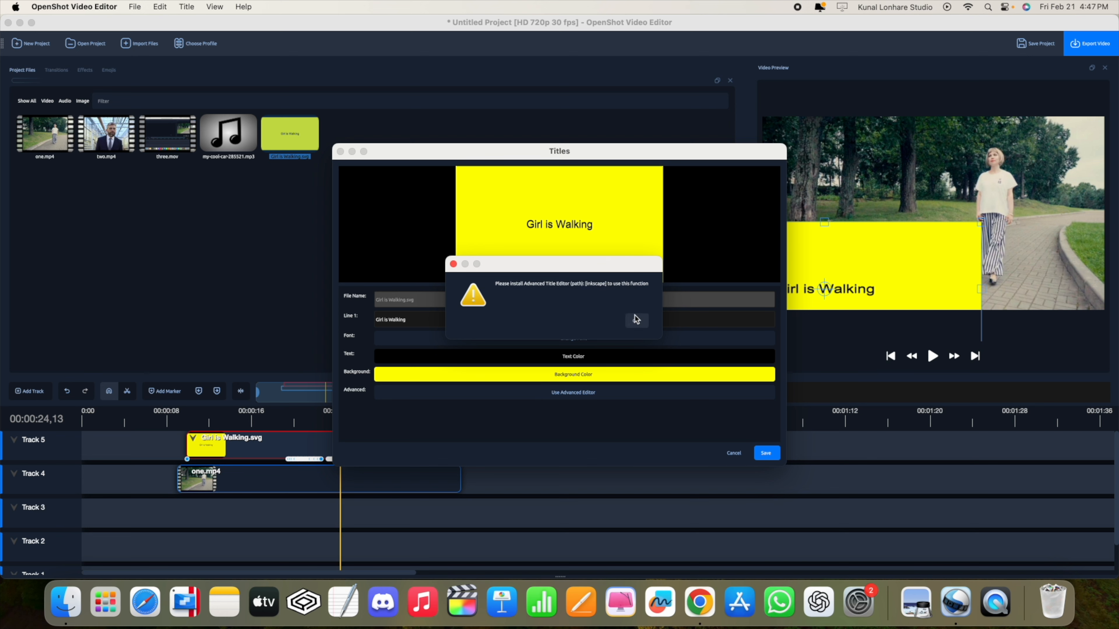
left_click(453, 264)
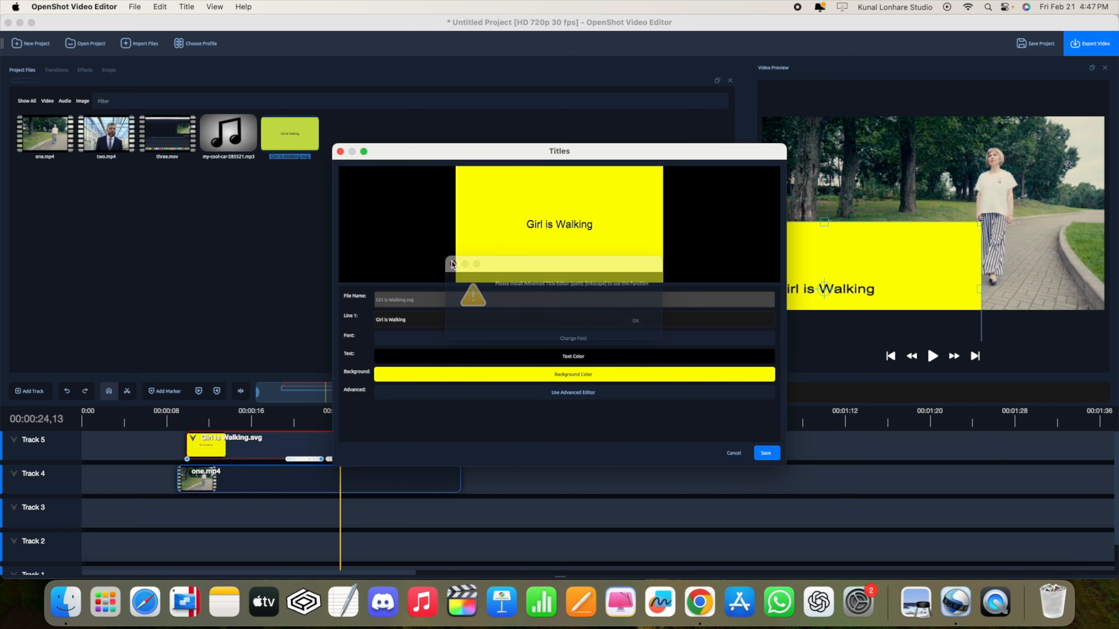
Set the Girl is Walking title's text color to white and choose a larger font size
left_click(582, 360)
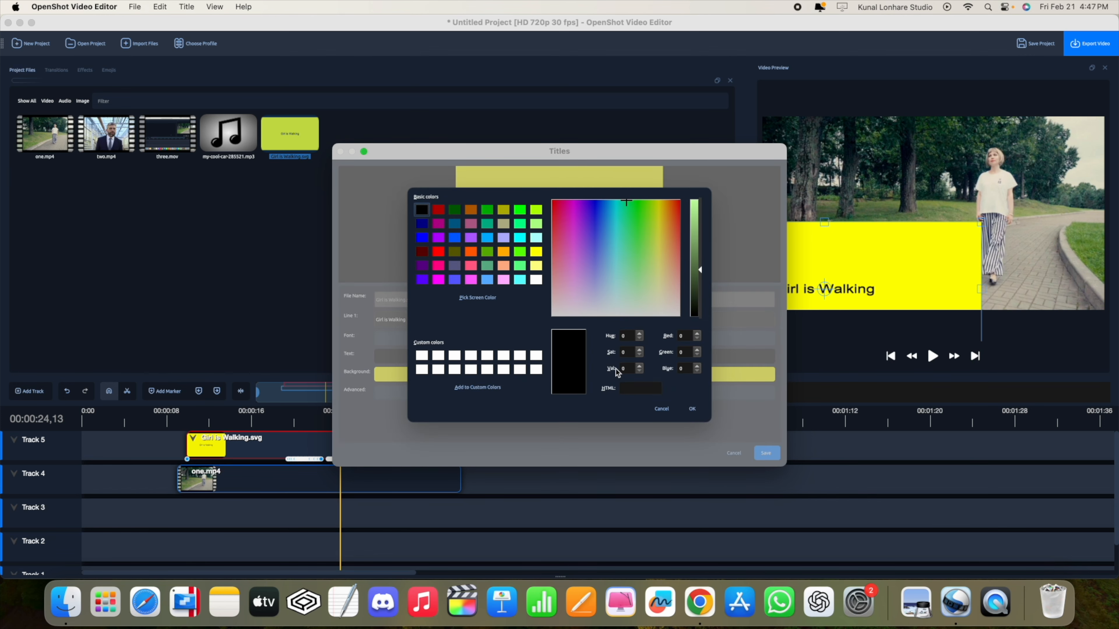
left_click(691, 410)
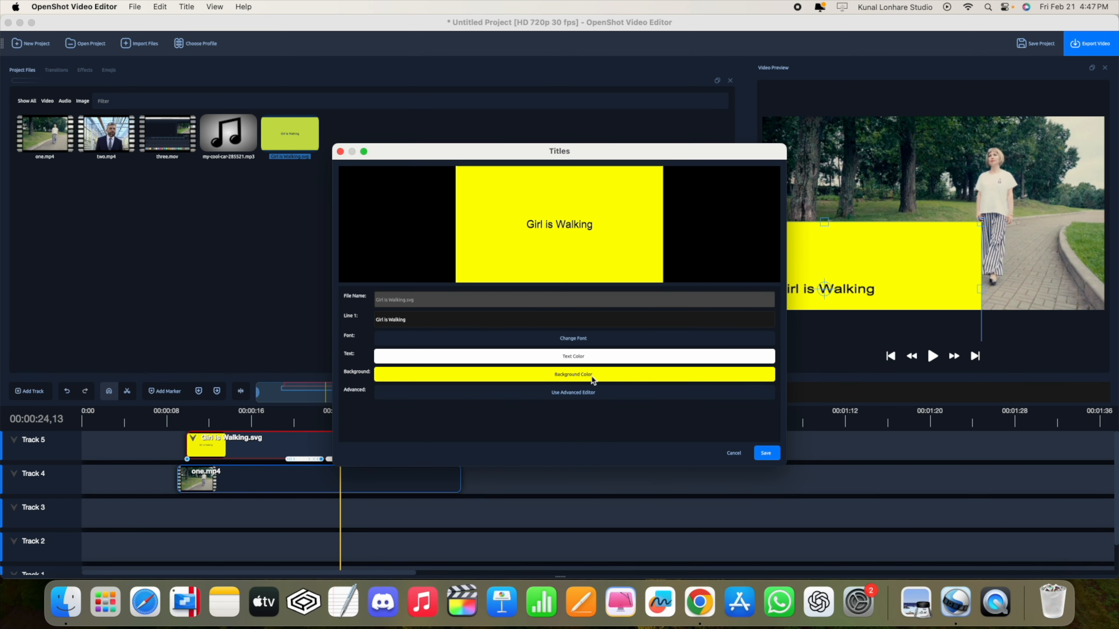
left_click(572, 337)
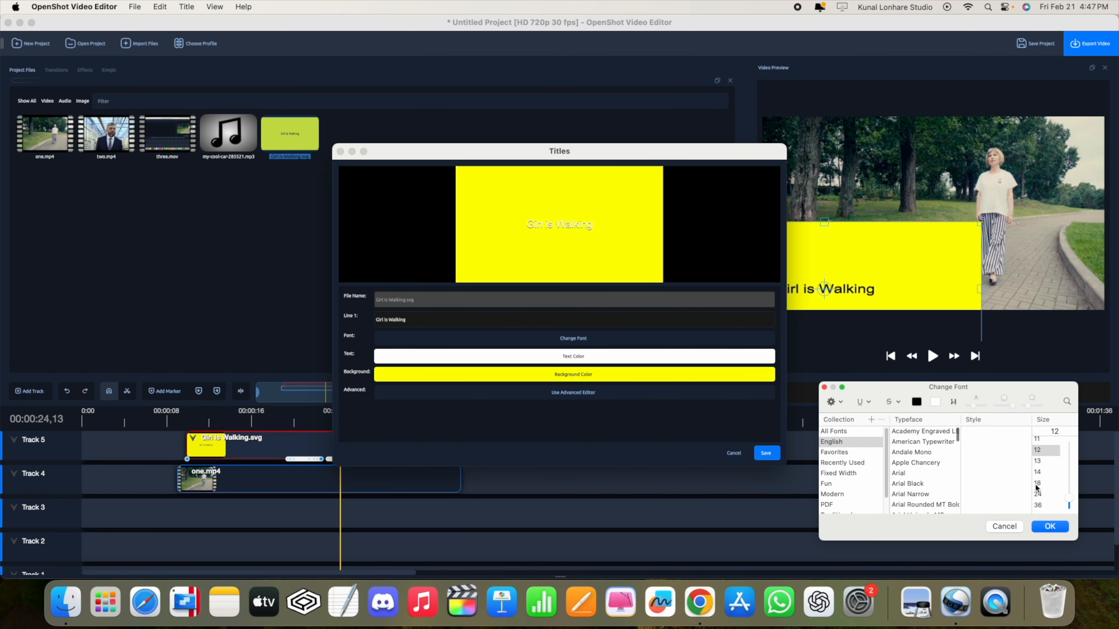
scroll(1044, 484, "down", 3)
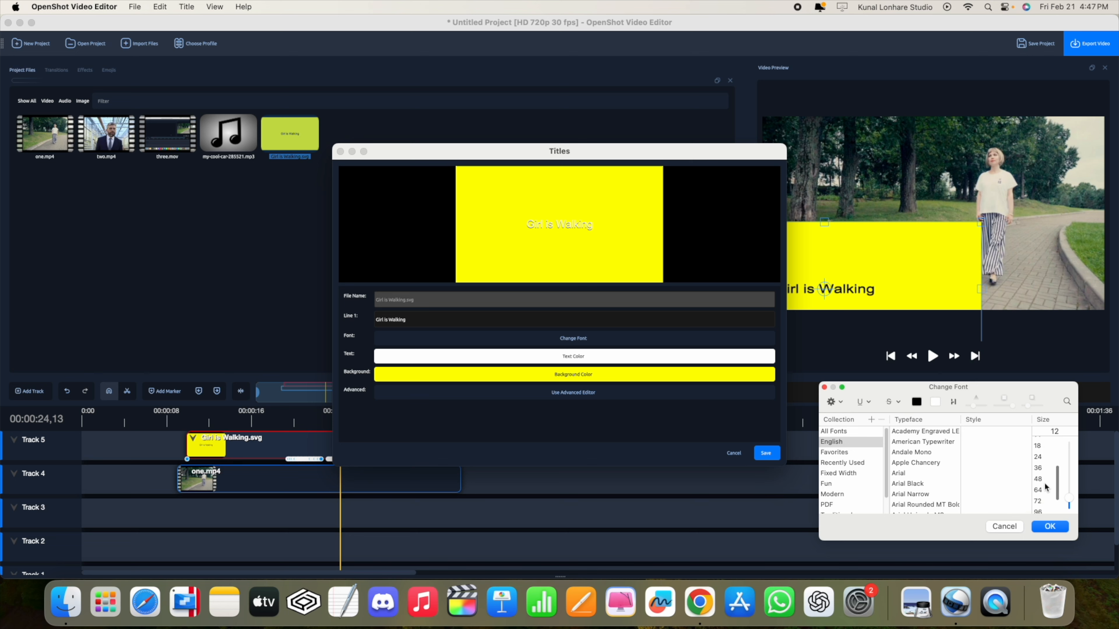
left_click(1044, 483)
left_click(1051, 526)
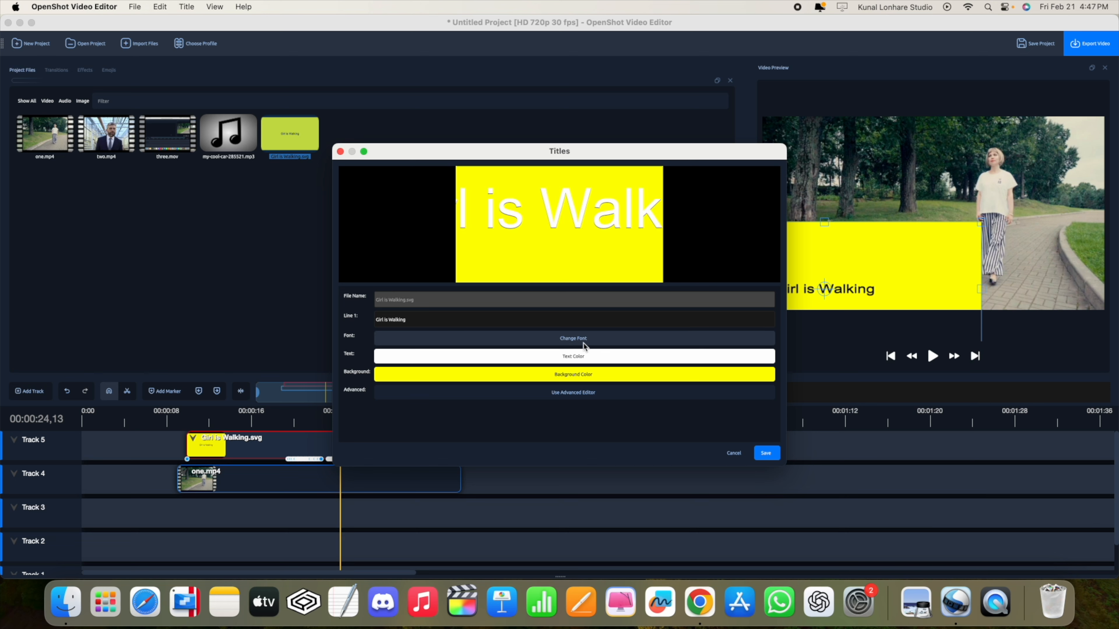
Set the title's text color to black and save the title
left_click(582, 359)
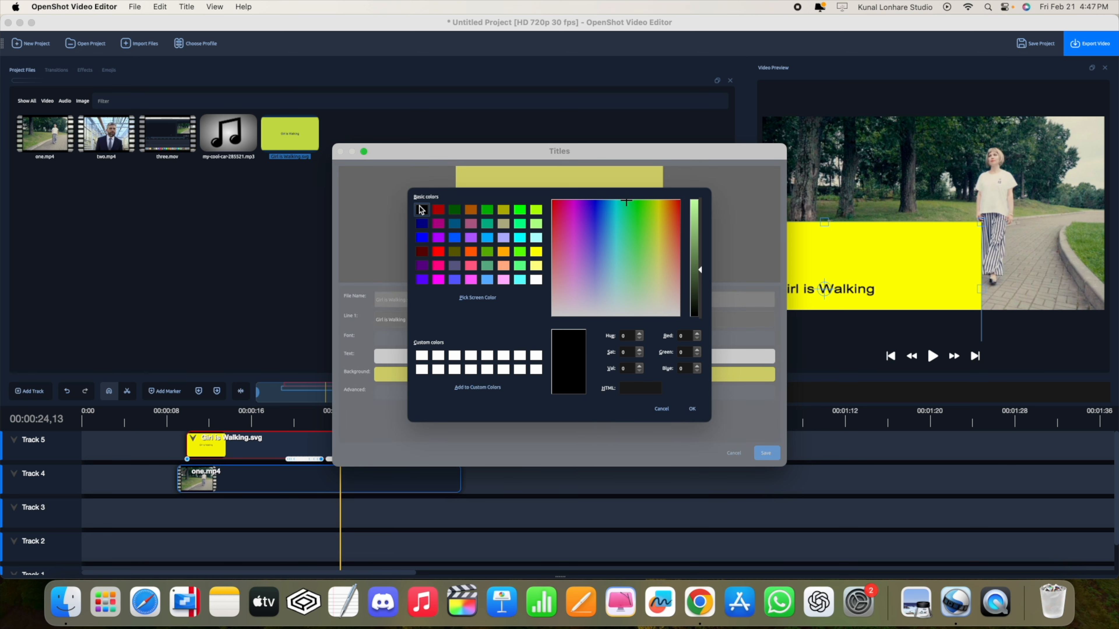
left_click(692, 409)
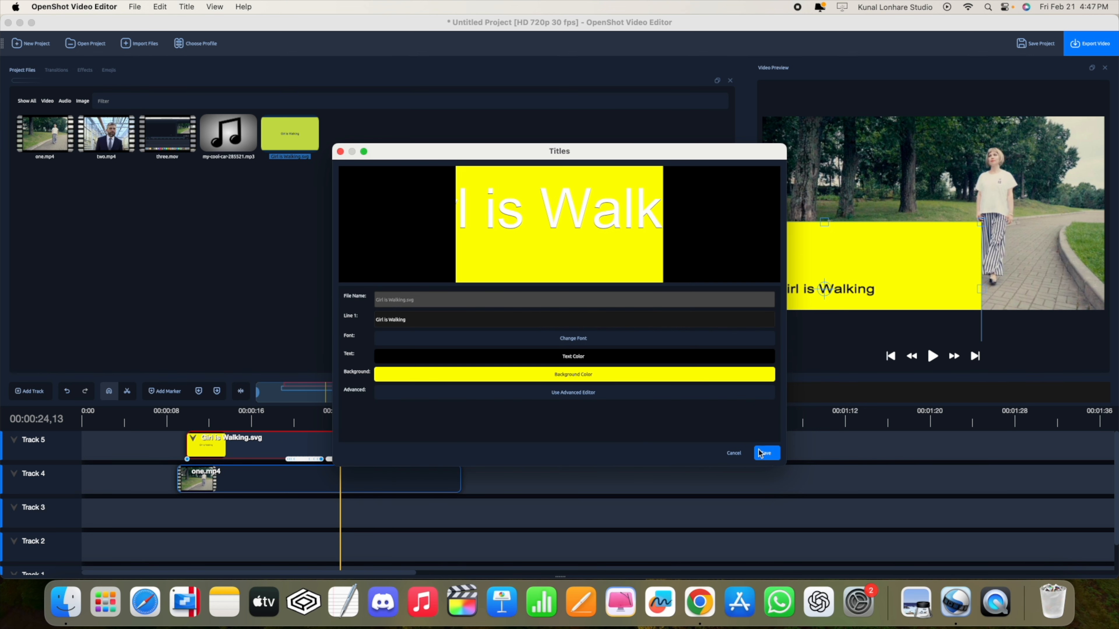
left_click(768, 455)
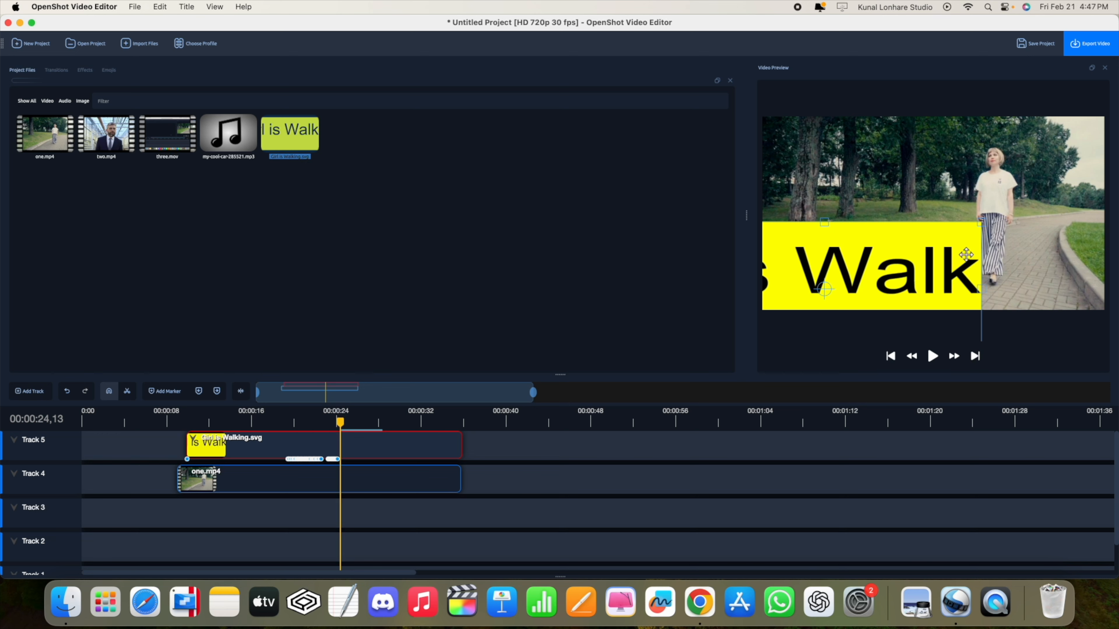
Move and resize the title in the preview, flattening it into a thin, wide strip across the walking girl's legs
left_click_drag(980, 223, 1100, 192)
left_click_drag(931, 212, 1072, 228)
left_click_drag(839, 210, 949, 182)
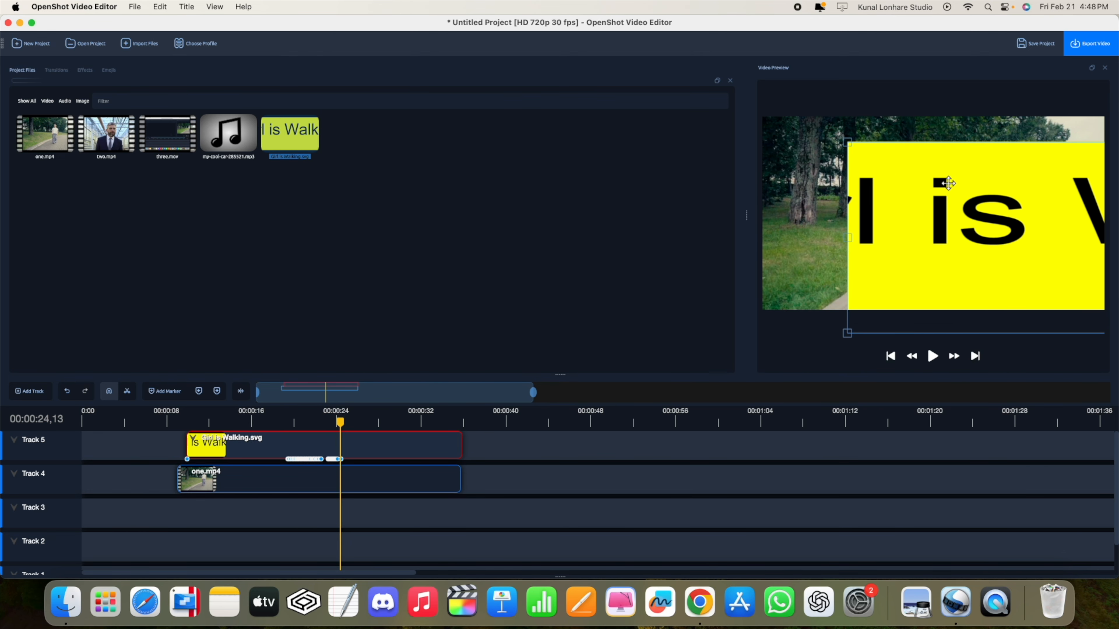
left_click_drag(848, 144, 859, 240)
Reopen the Girl is Walking title from the project files, change its font size and save it
right_click(302, 132)
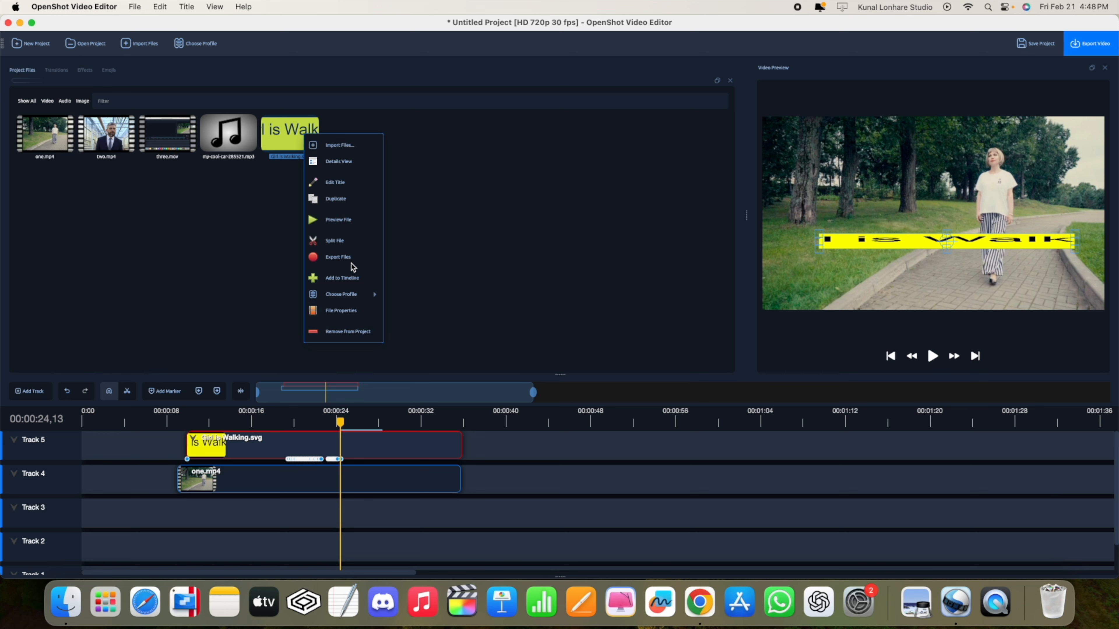
left_click(330, 186)
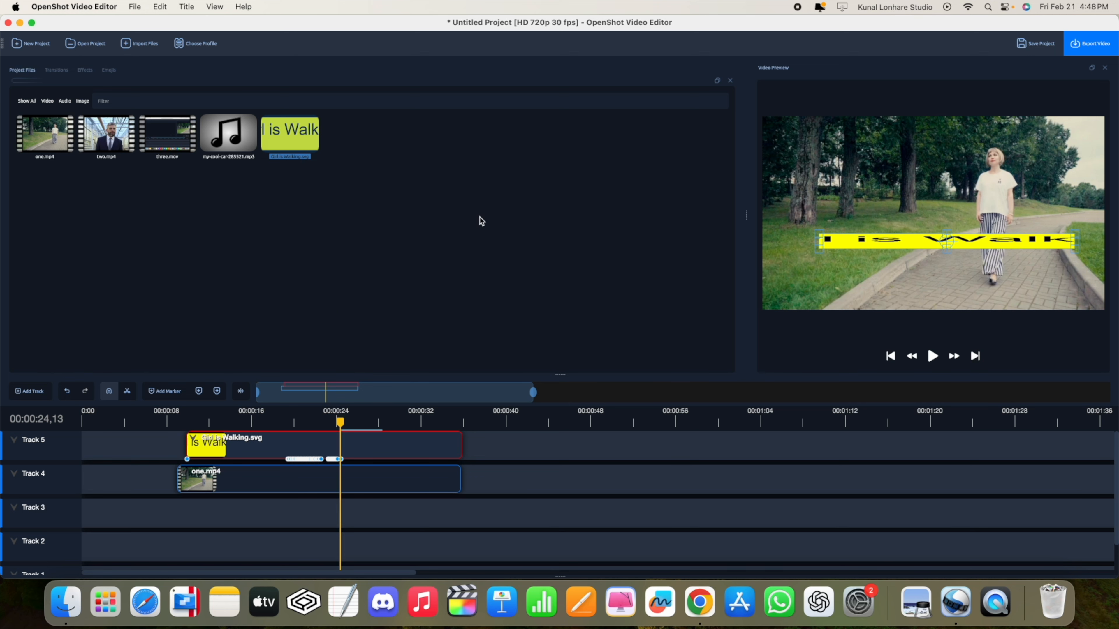
left_click(558, 337)
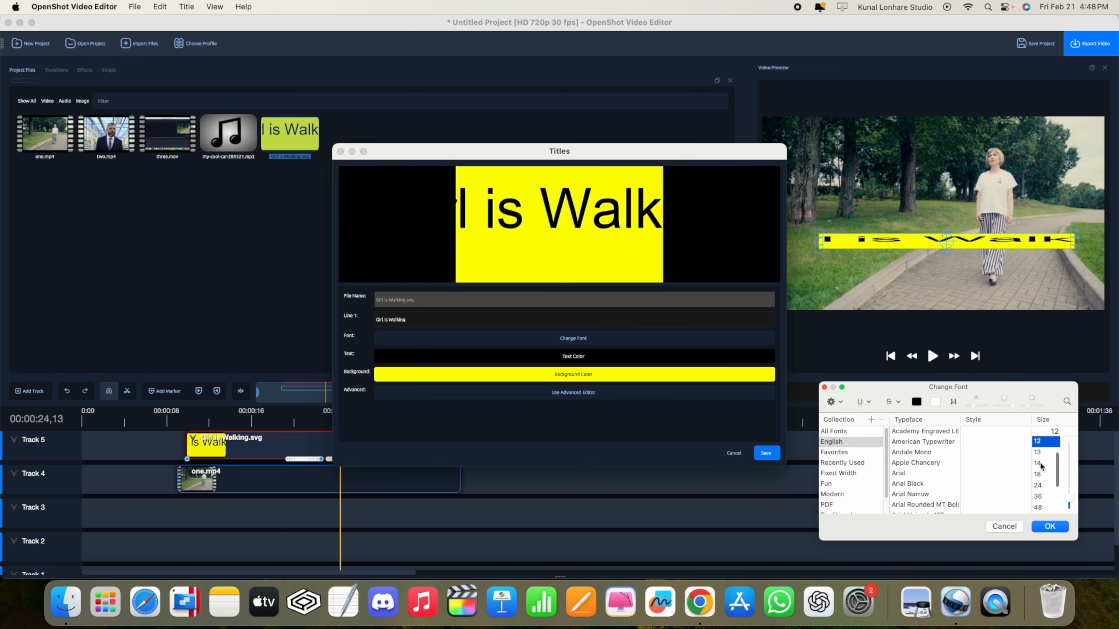
left_click(1039, 463)
left_click(1050, 527)
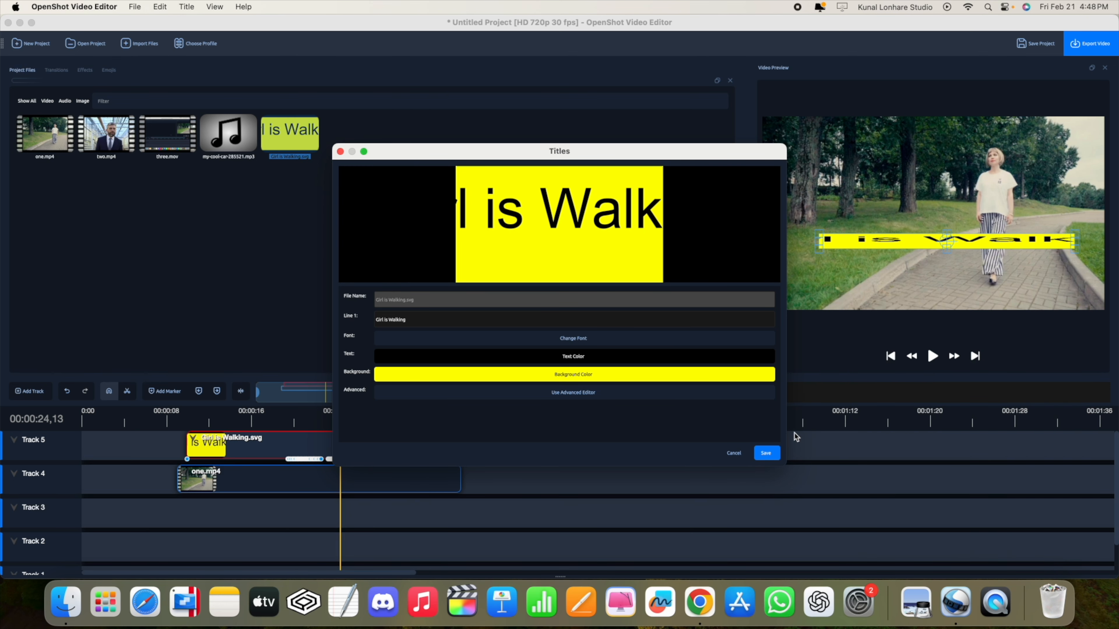
left_click(772, 454)
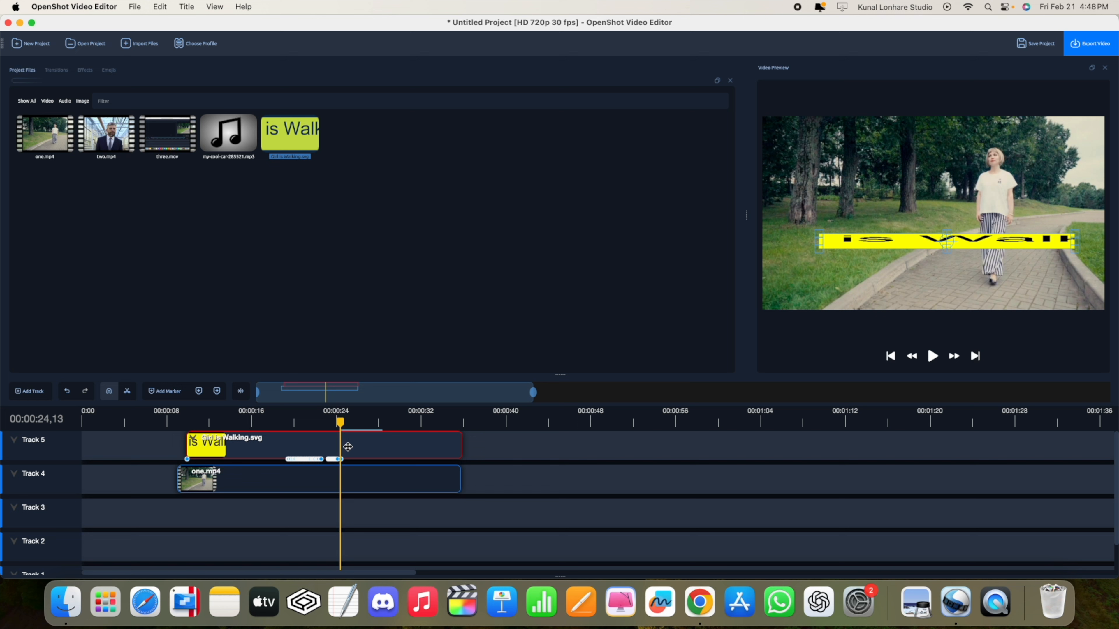
Select the title clip on Track 5 and resize it in the preview to a narrower, taller rectangle
left_click(301, 479)
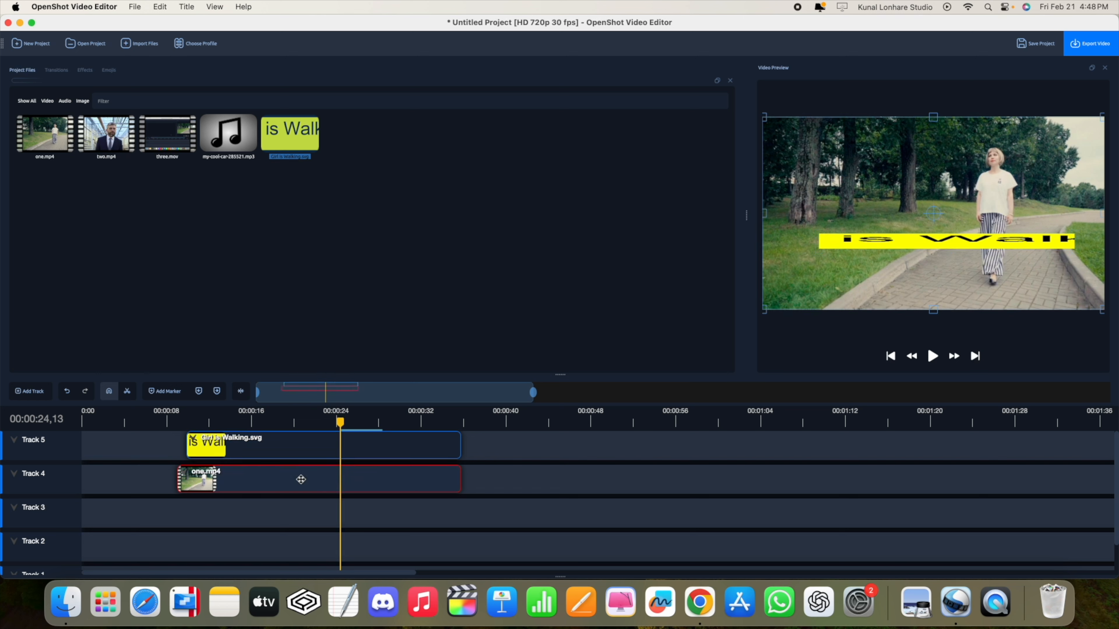
left_click(348, 445)
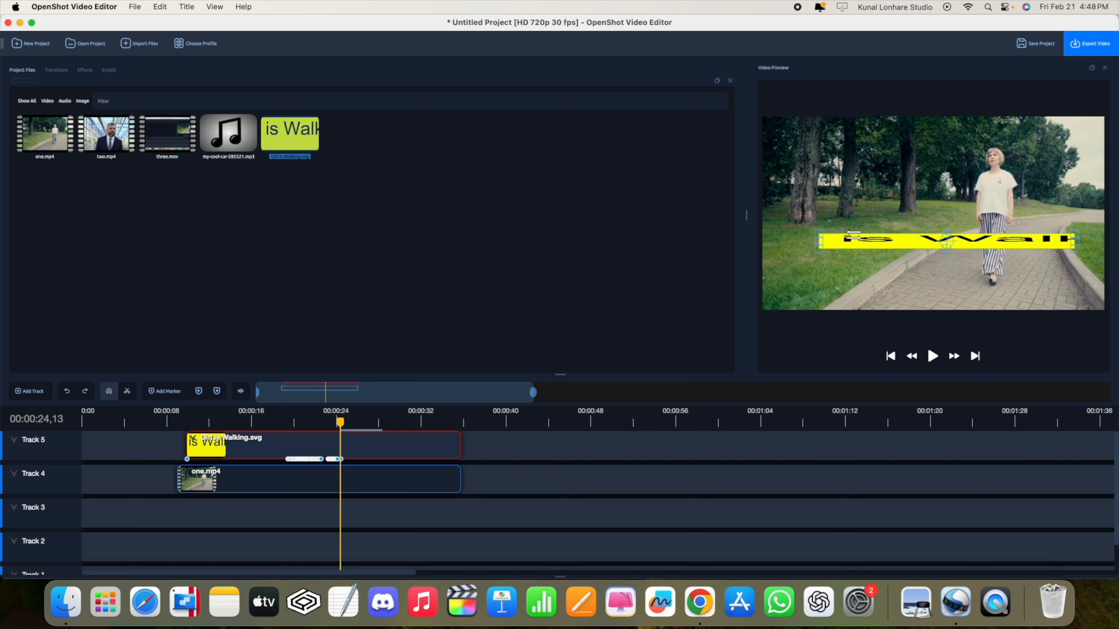
left_click_drag(817, 235, 864, 216)
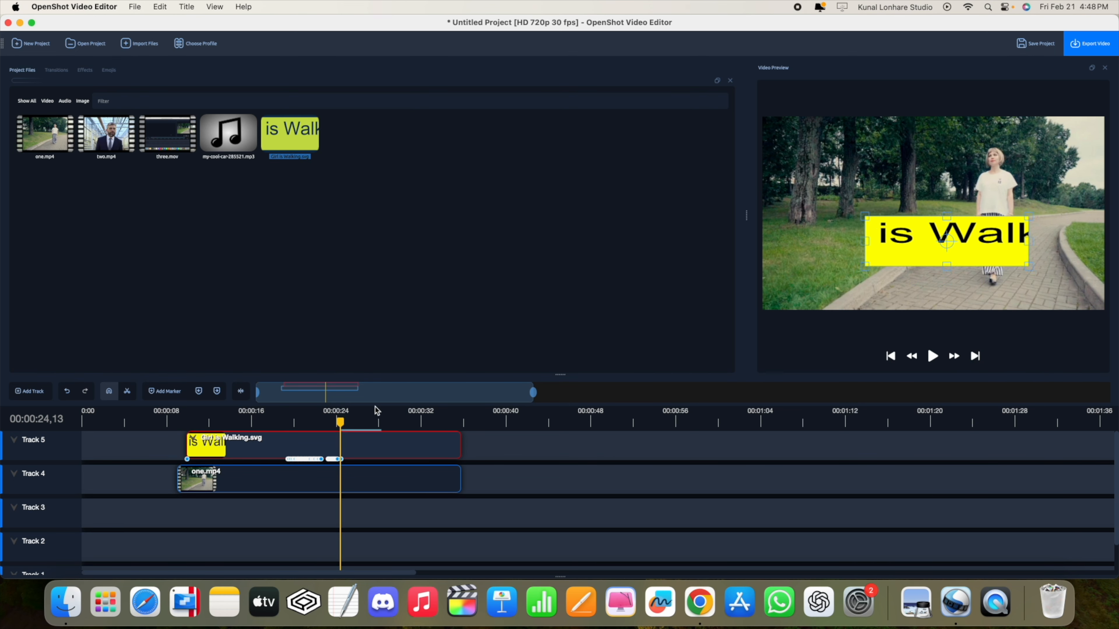
Play the timeline from about 8 seconds to review the title over the video, and pause playback
left_click_drag(340, 423, 175, 423)
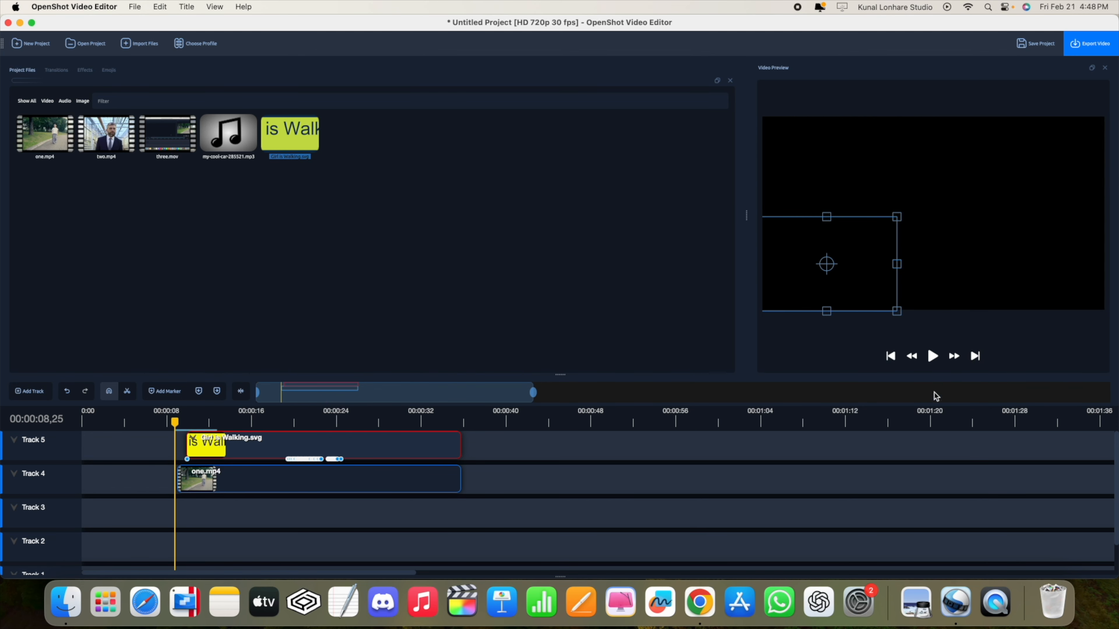
left_click(931, 356)
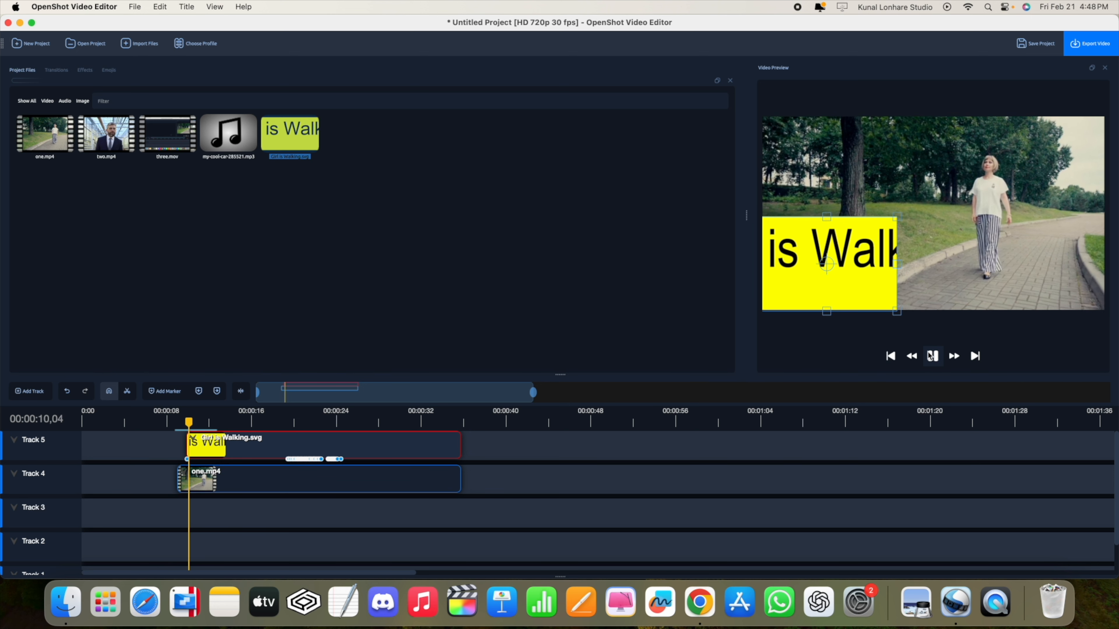
left_click(931, 356)
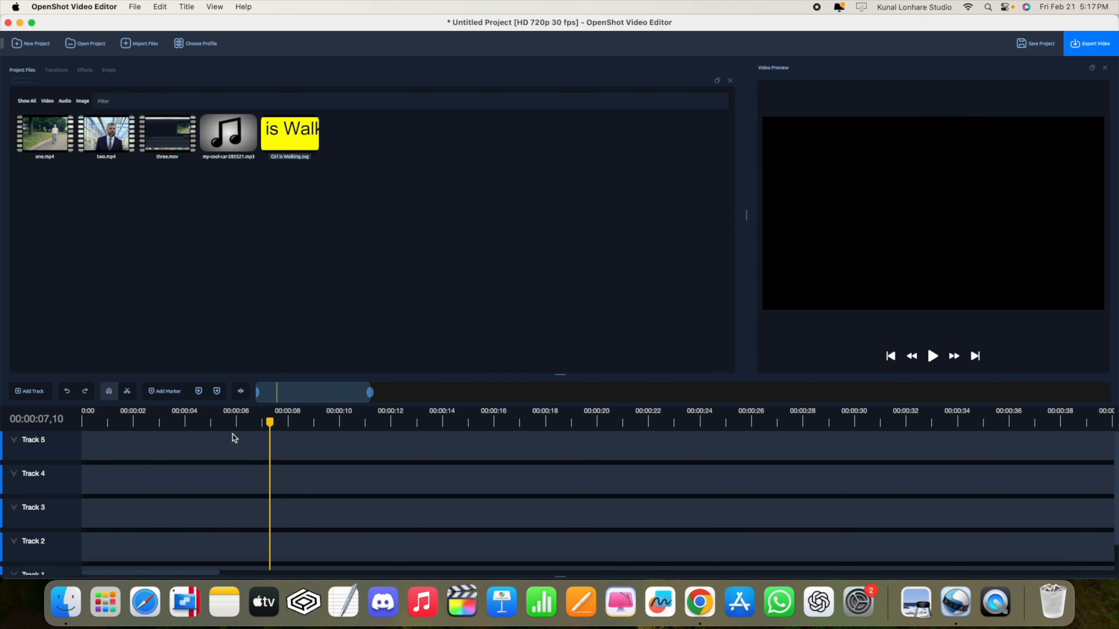
Switch to Finder, open Video Editing > Basic Video Editing Pack > Videos and import Four.mp4 into the OpenShot project files
left_click(67, 606)
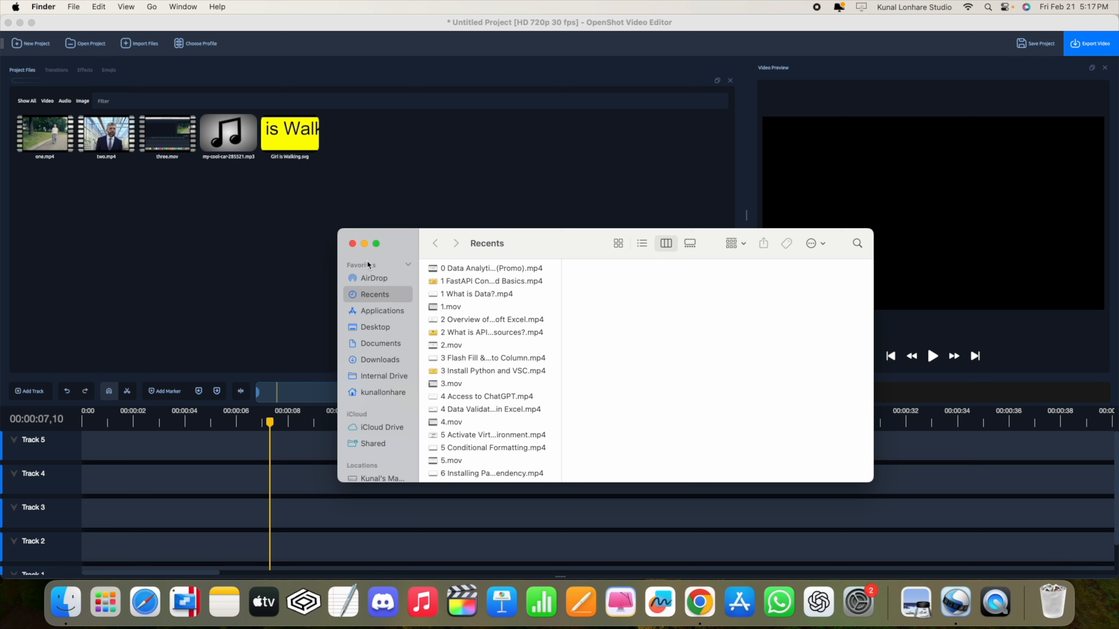
left_click(382, 375)
left_click(486, 307)
left_click(602, 272)
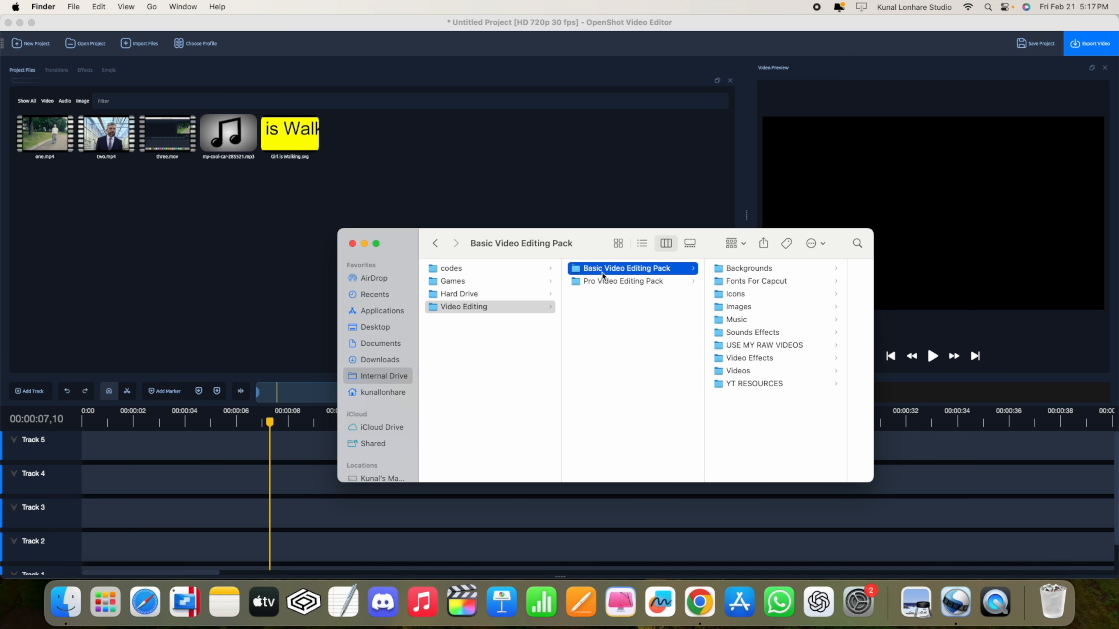
left_click(747, 311)
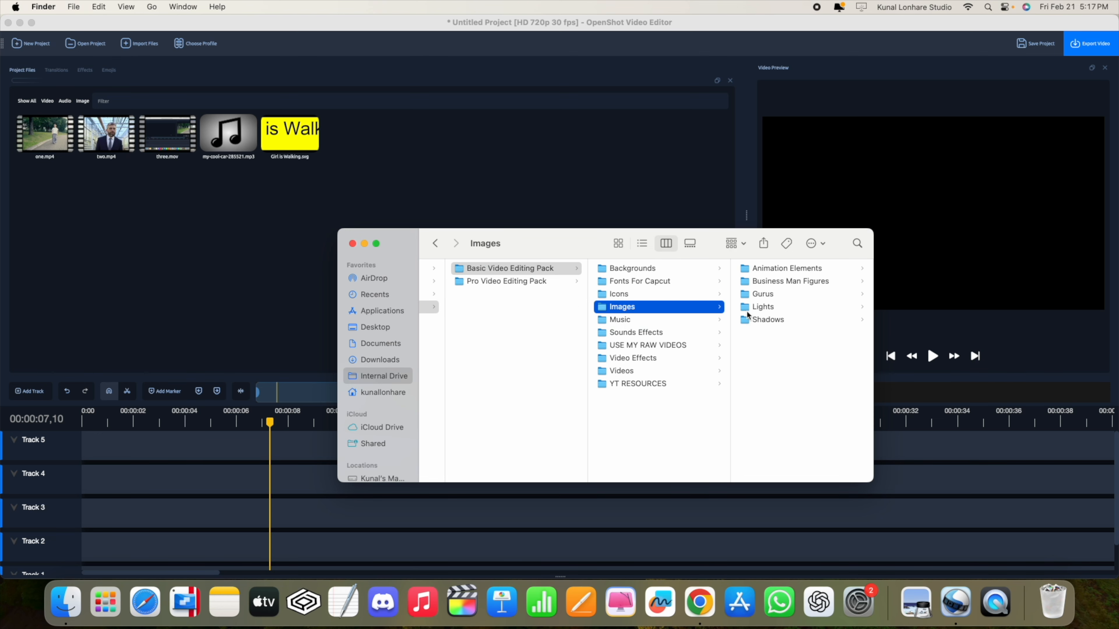
left_click(635, 372)
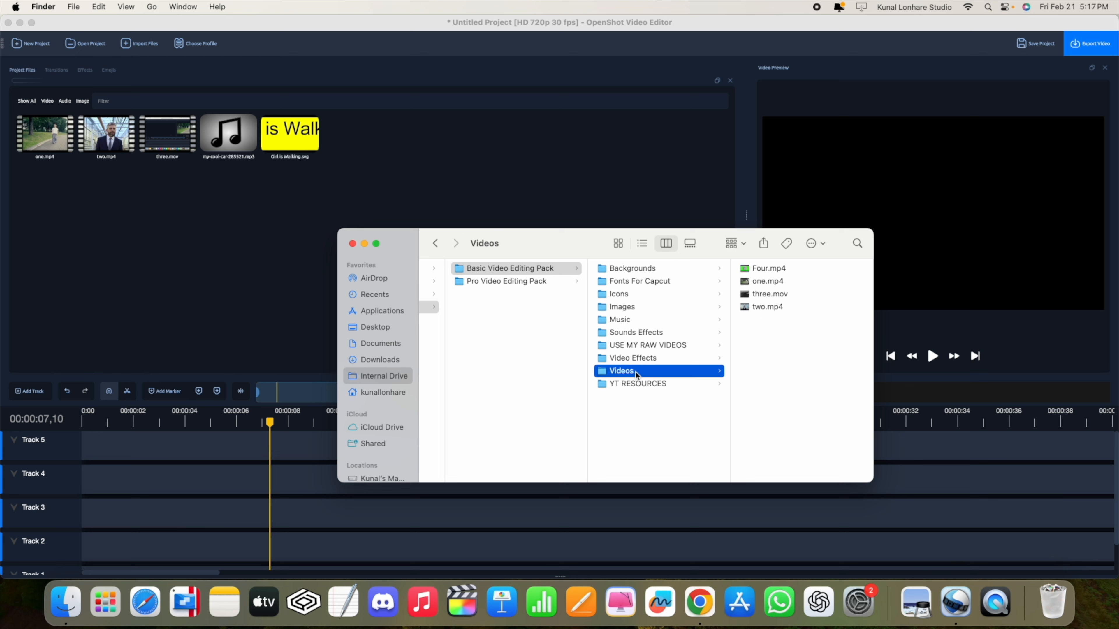
left_click(787, 268)
left_click_drag(635, 275, 436, 168)
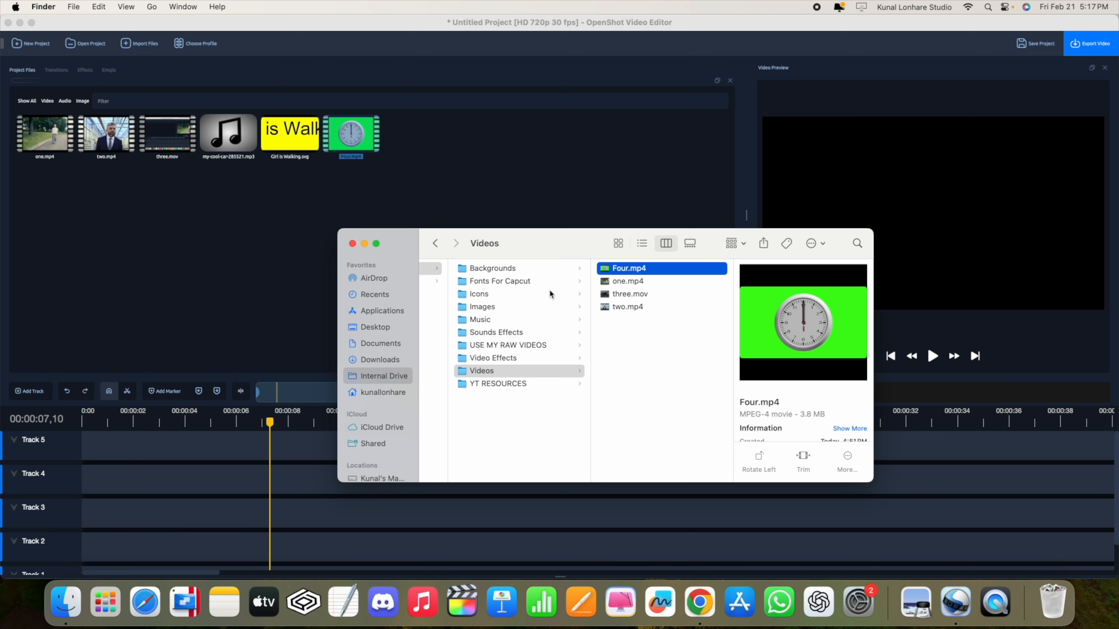
Import 30. Working.png from the Images > Business Man Figures folder into the project files and close the Finder window
left_click(504, 308)
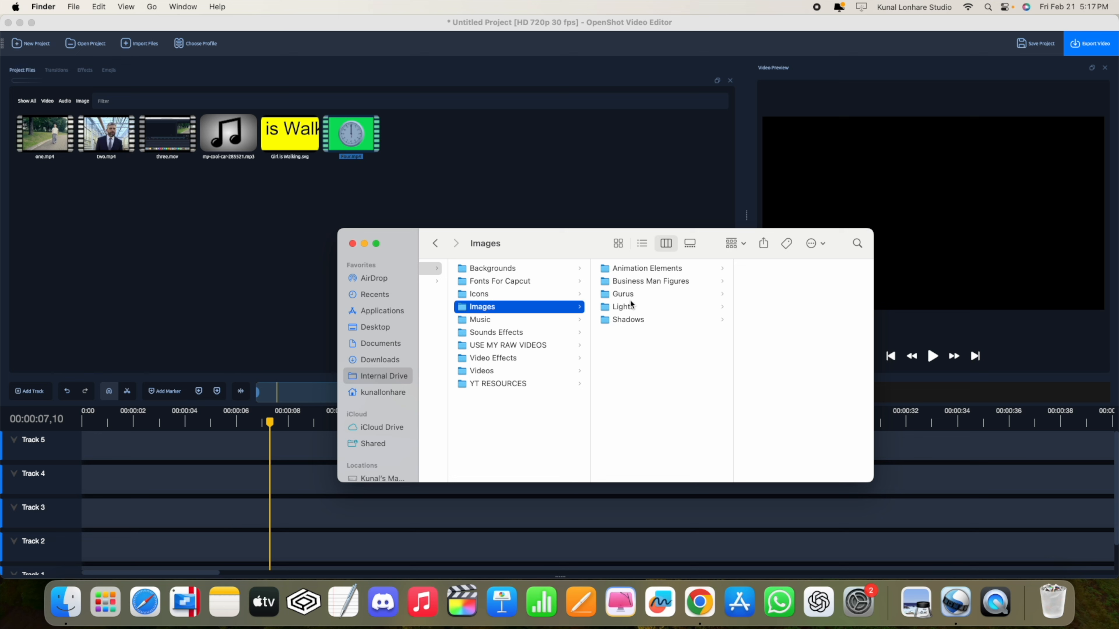
left_click(642, 282)
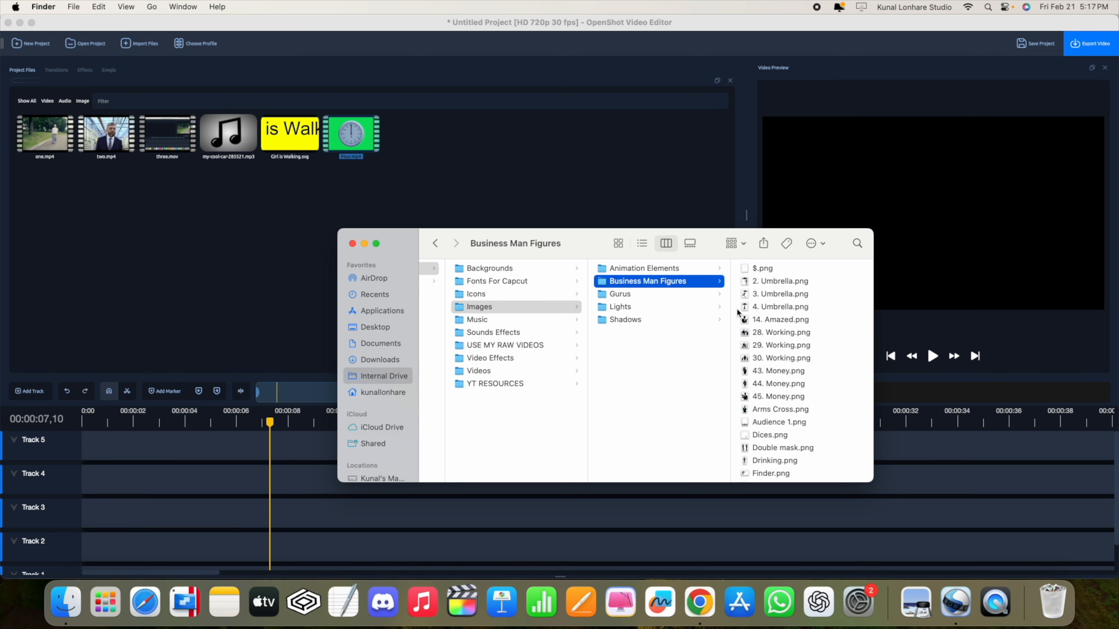
left_click(761, 334)
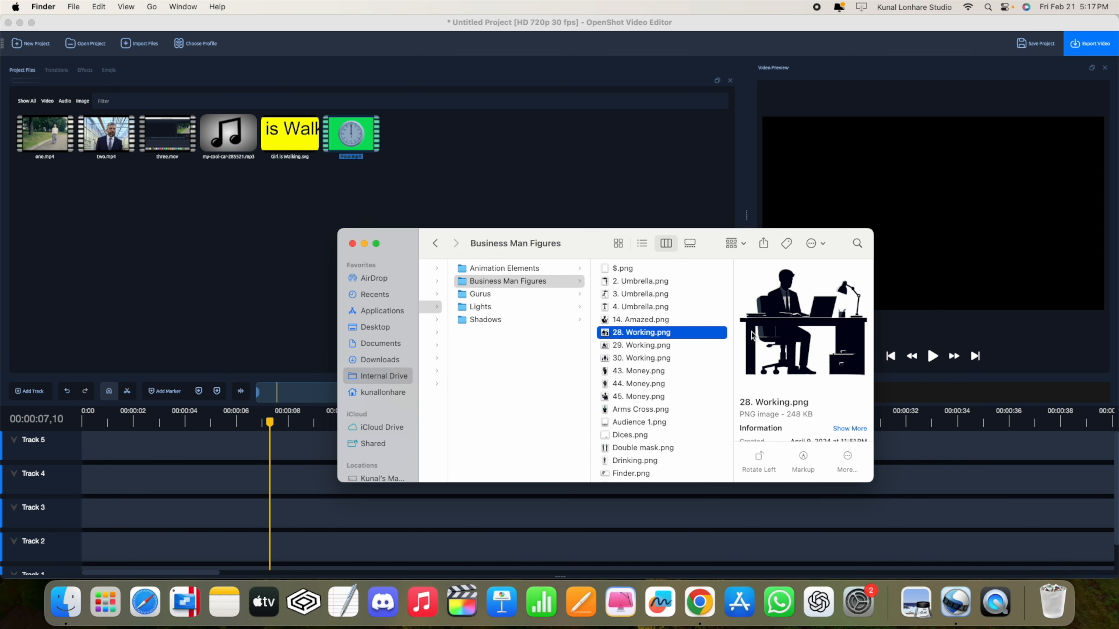
left_click(621, 362)
left_click_drag(615, 365, 507, 184)
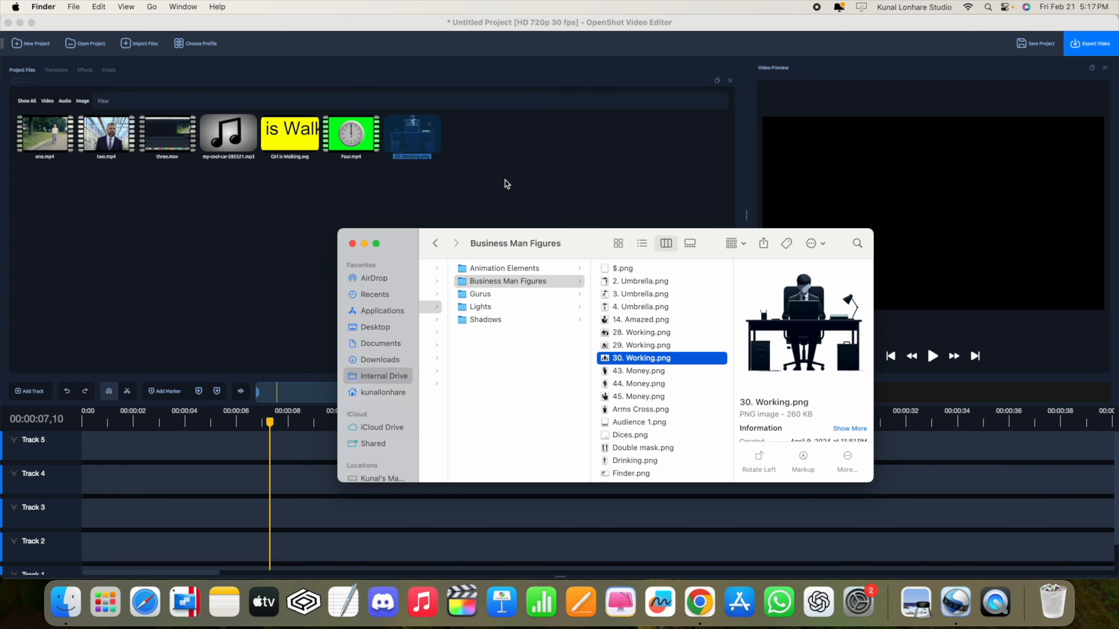
left_click(353, 245)
left_click(436, 188)
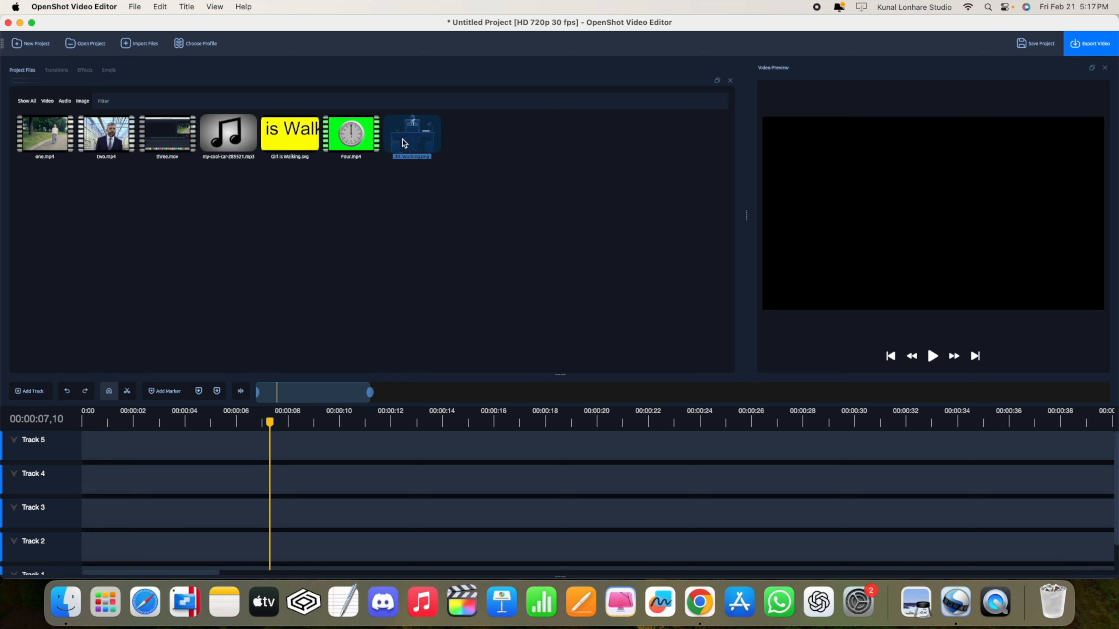
Place 30. Working.png on Track 4 and Four.mp4 on Track 5, both starting at the playhead at about 7 seconds
left_click_drag(413, 135, 272, 482)
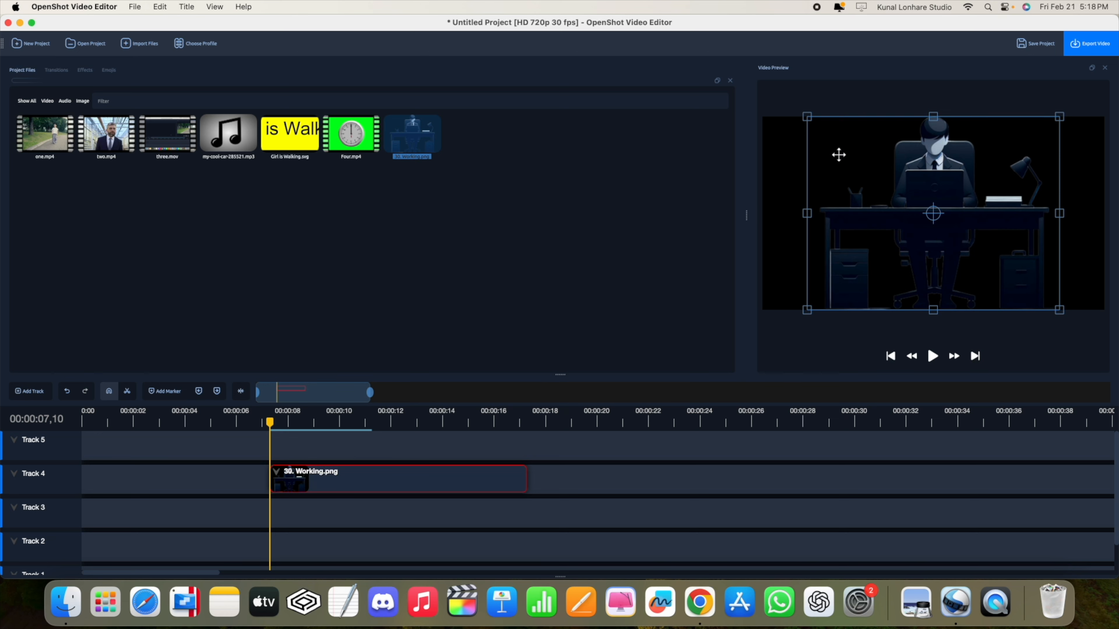
left_click_drag(348, 137, 272, 453)
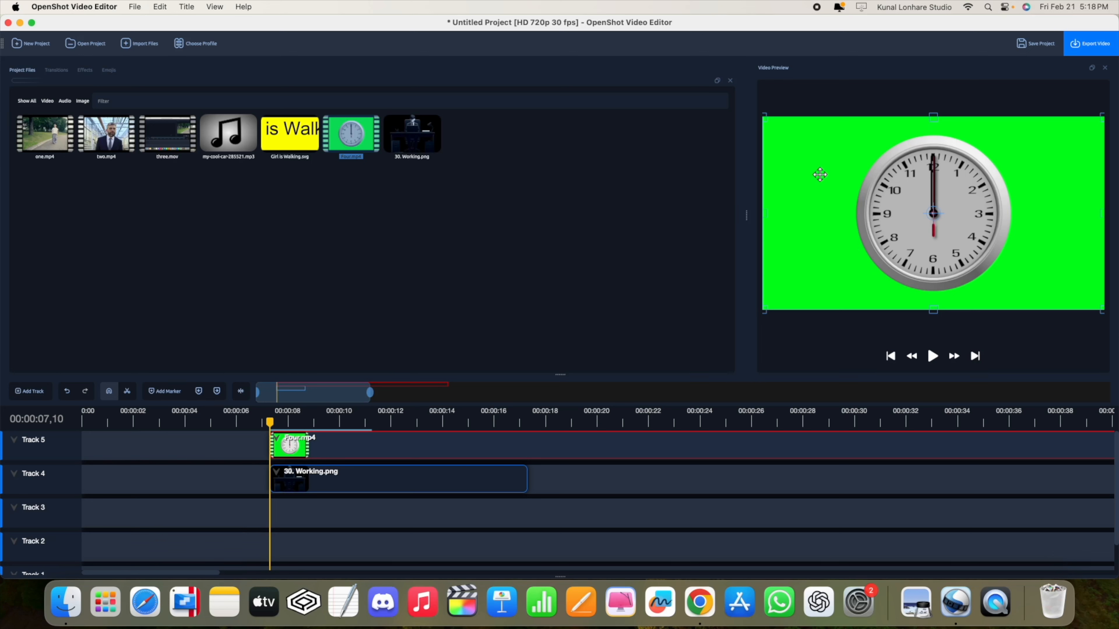
Apply the Chroma Key (Greenscreen) effect to the Four.mp4 clip on Track 5 and select the 30. Working.png clip
left_click(85, 70)
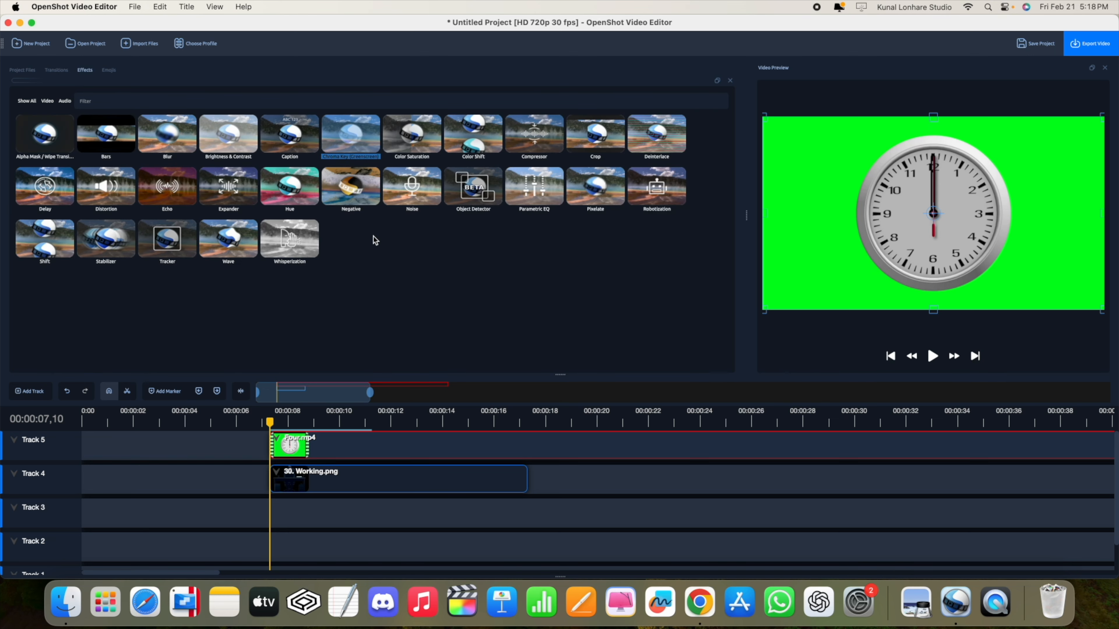
left_click_drag(348, 137, 288, 447)
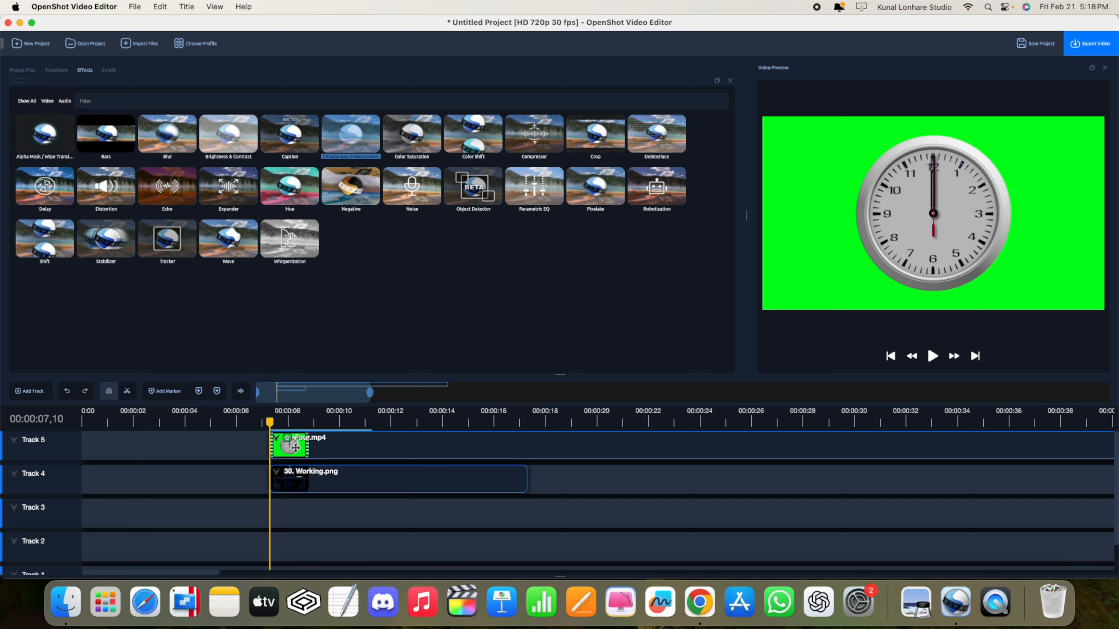
left_click(288, 485)
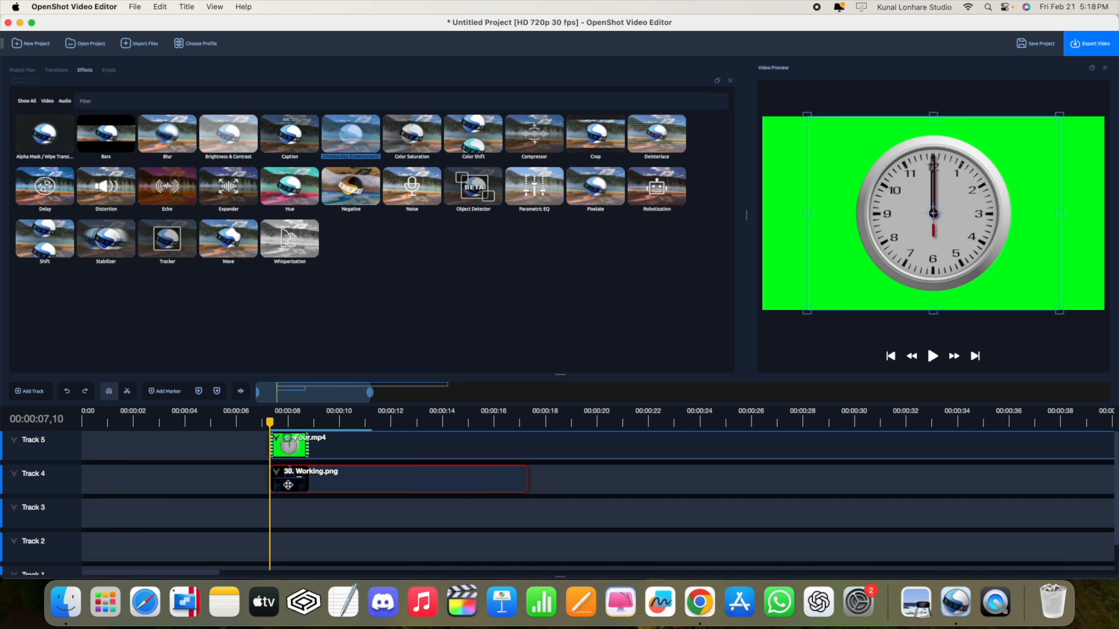
Set the Four.mp4 clip's Chroma Key colour to the green sampled from the clock footage's background, #00ff19, and its threshold to about 79
left_click(304, 452)
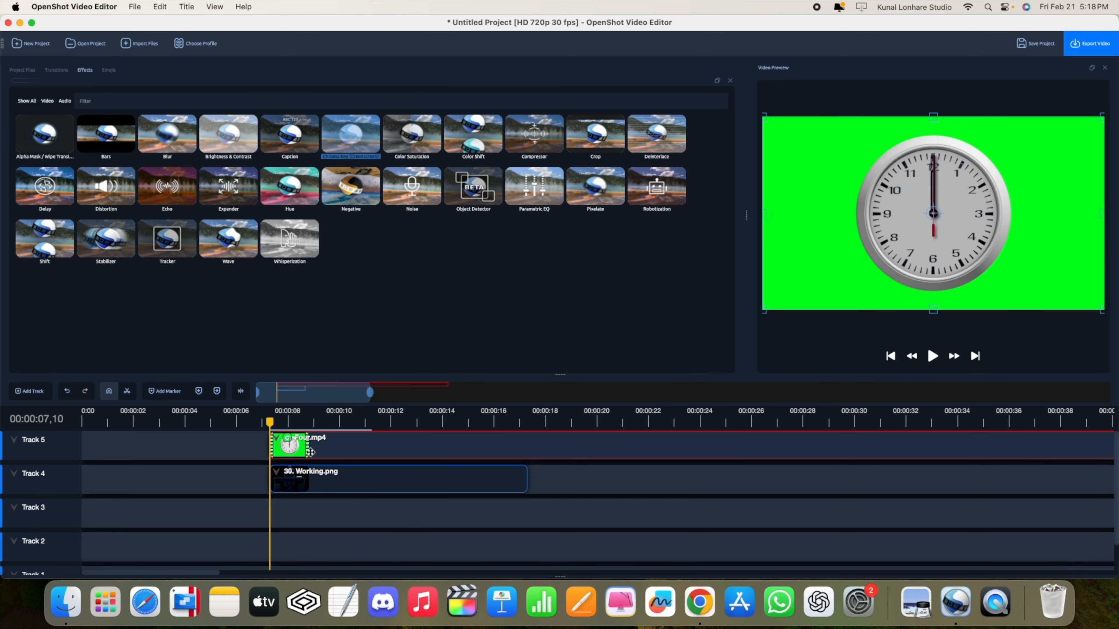
double_click(289, 442)
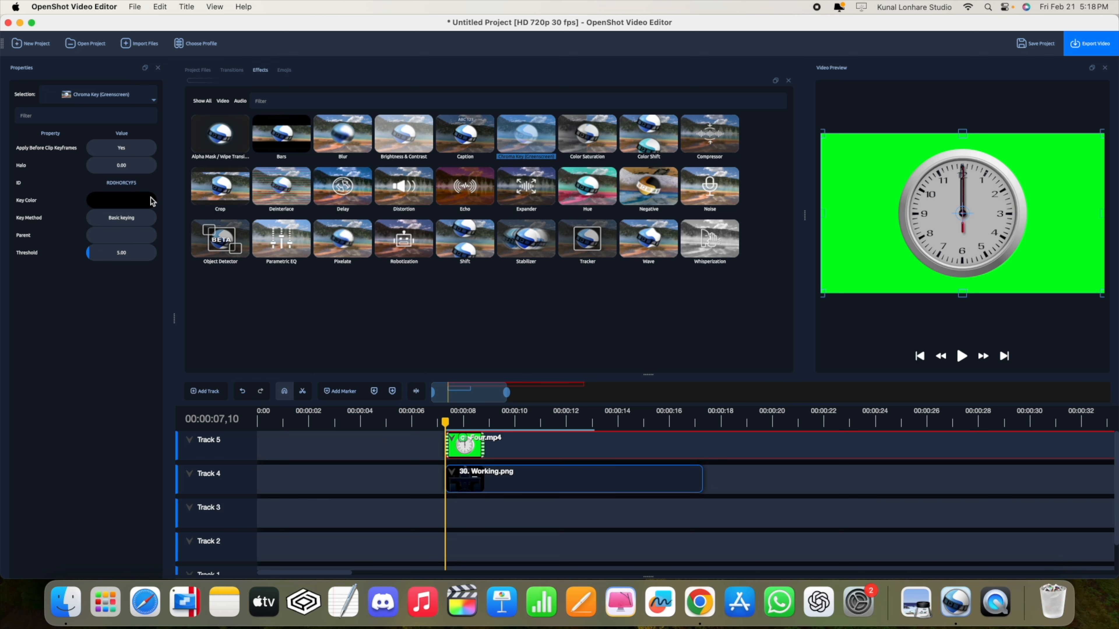
double_click(104, 202)
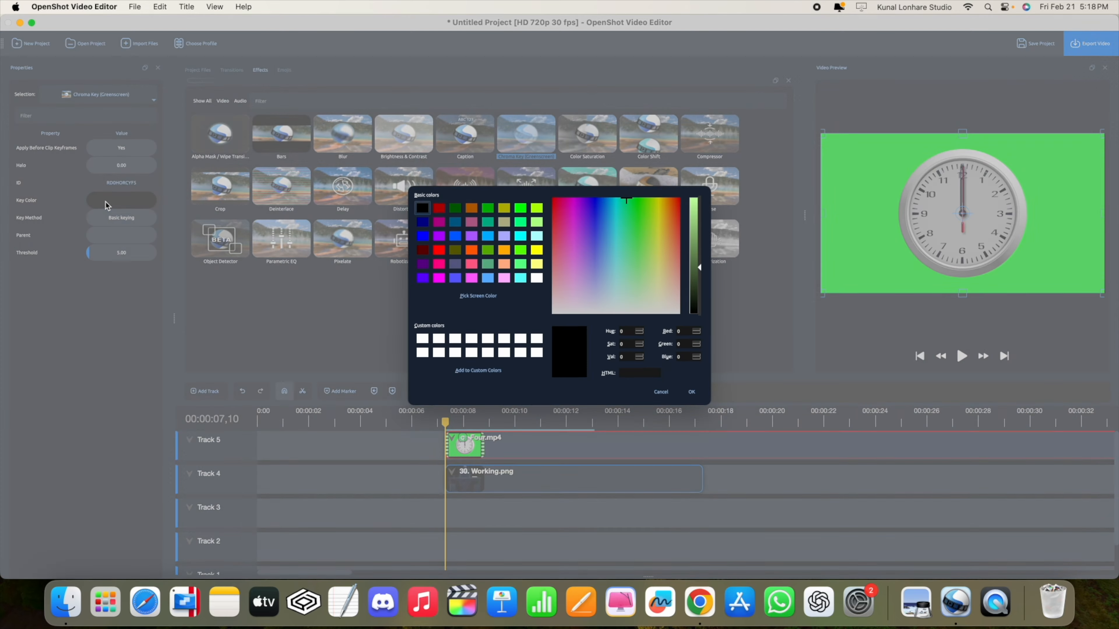
left_click(479, 298)
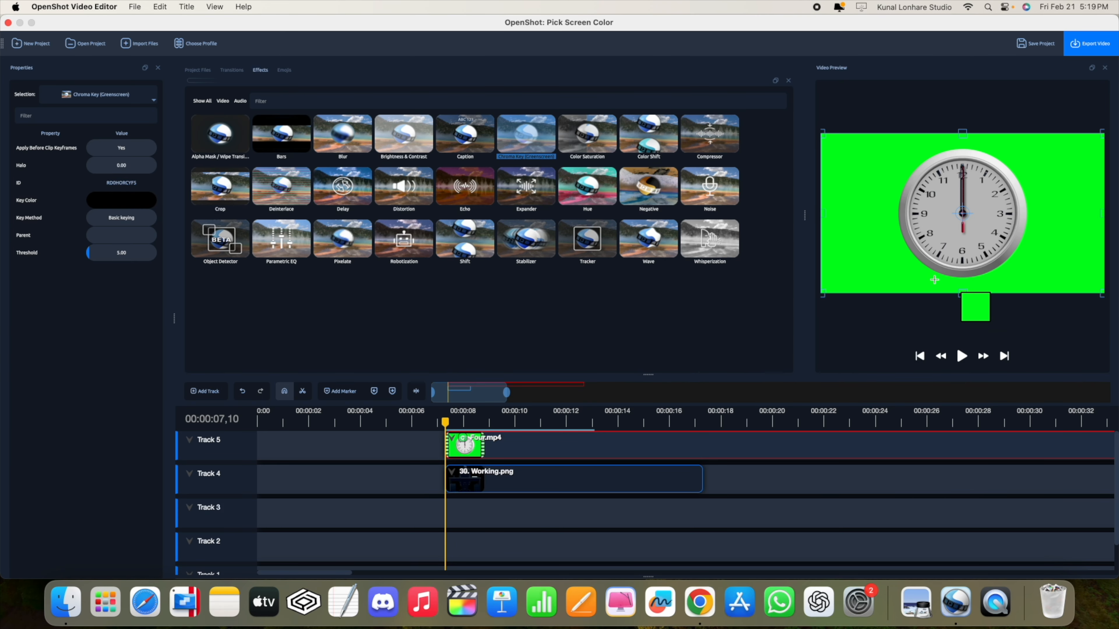
left_click(847, 229)
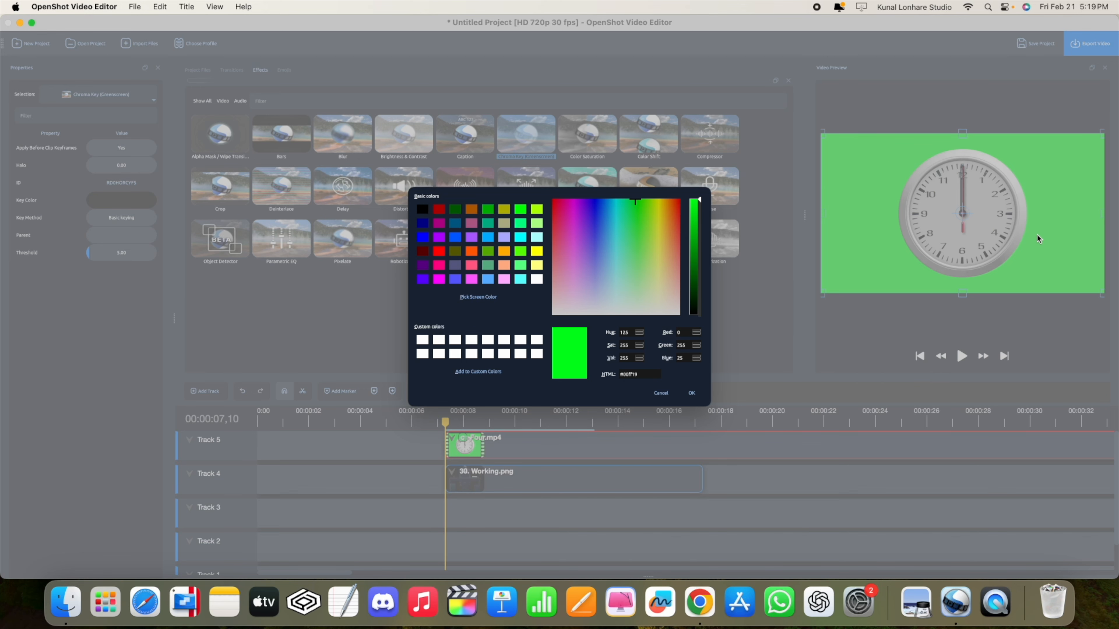
left_click(693, 394)
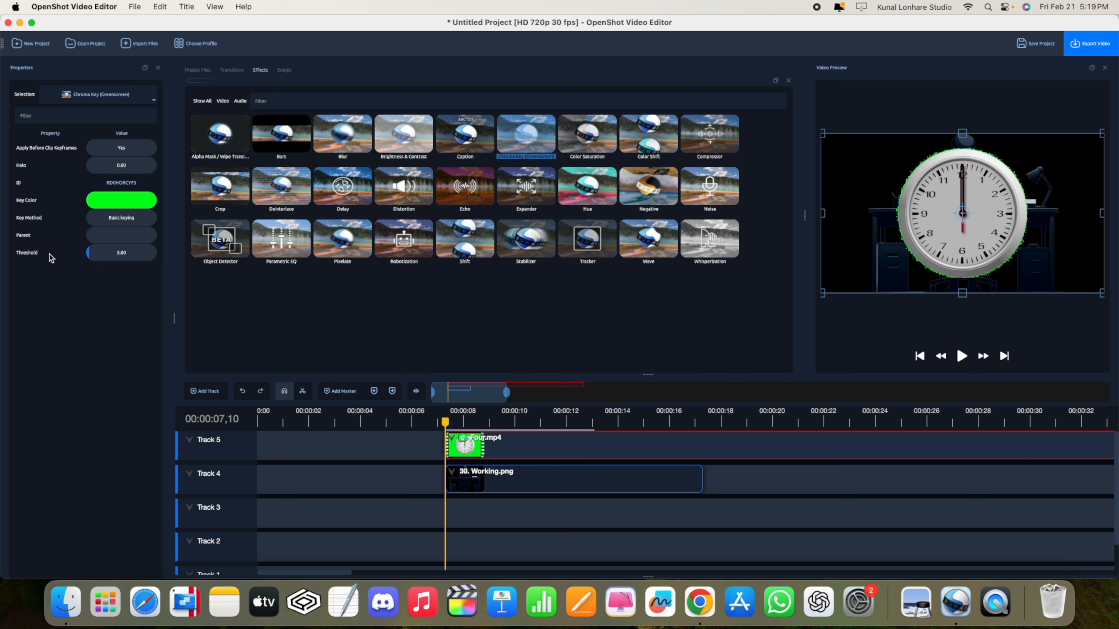
left_click_drag(90, 258, 131, 258)
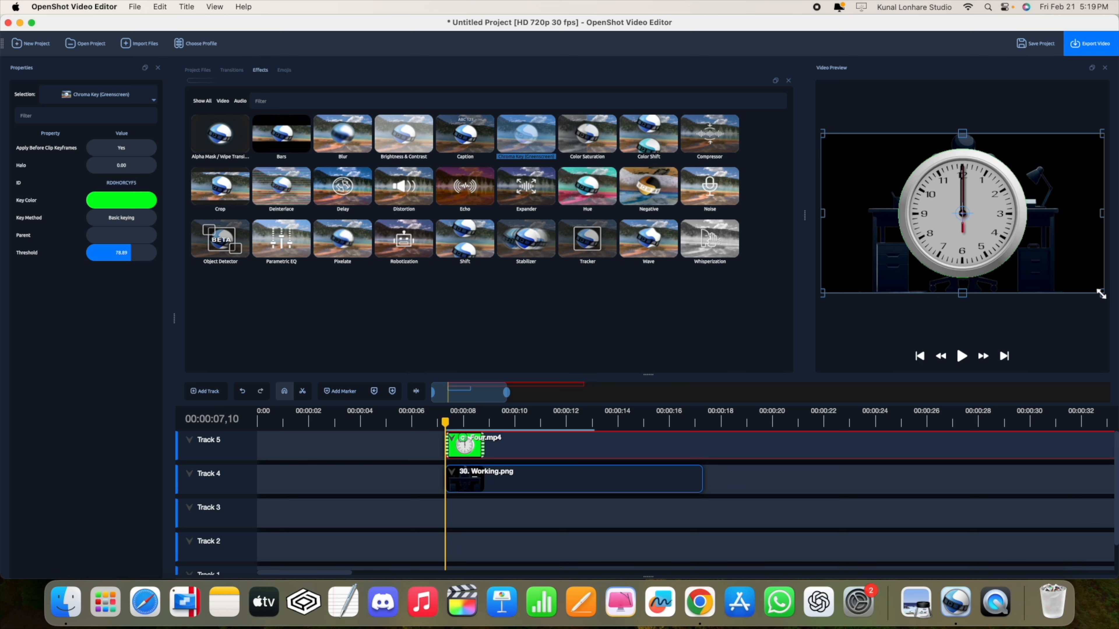
Scale the clock clip down to under half size, place it in the frame's upper-left corner and play back the composite
left_click_drag(1093, 289, 1014, 245)
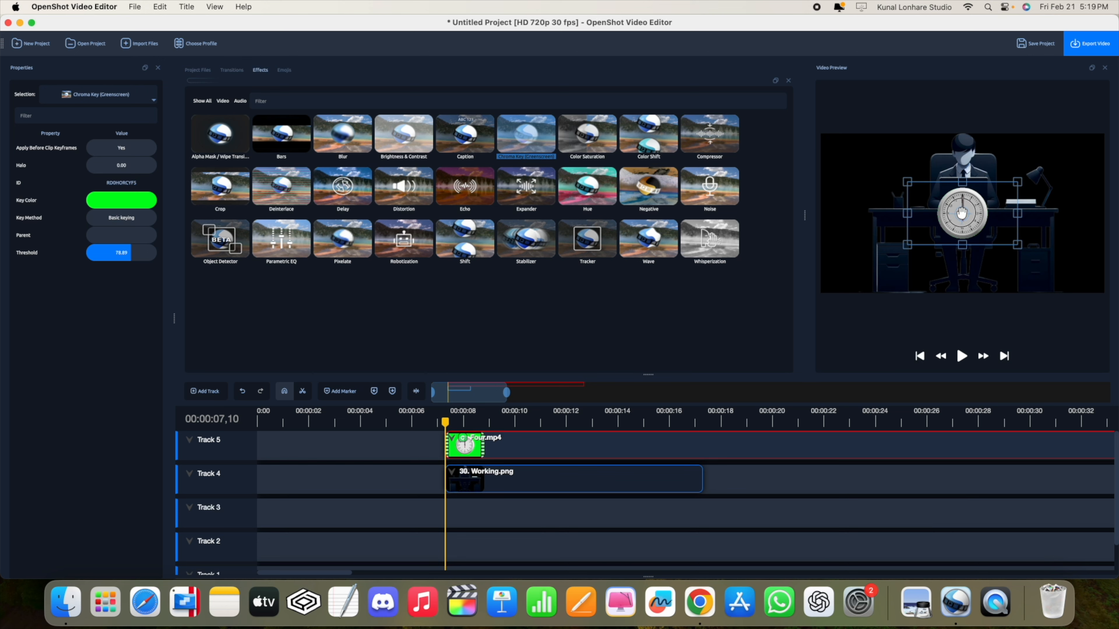
left_click_drag(939, 198, 841, 155)
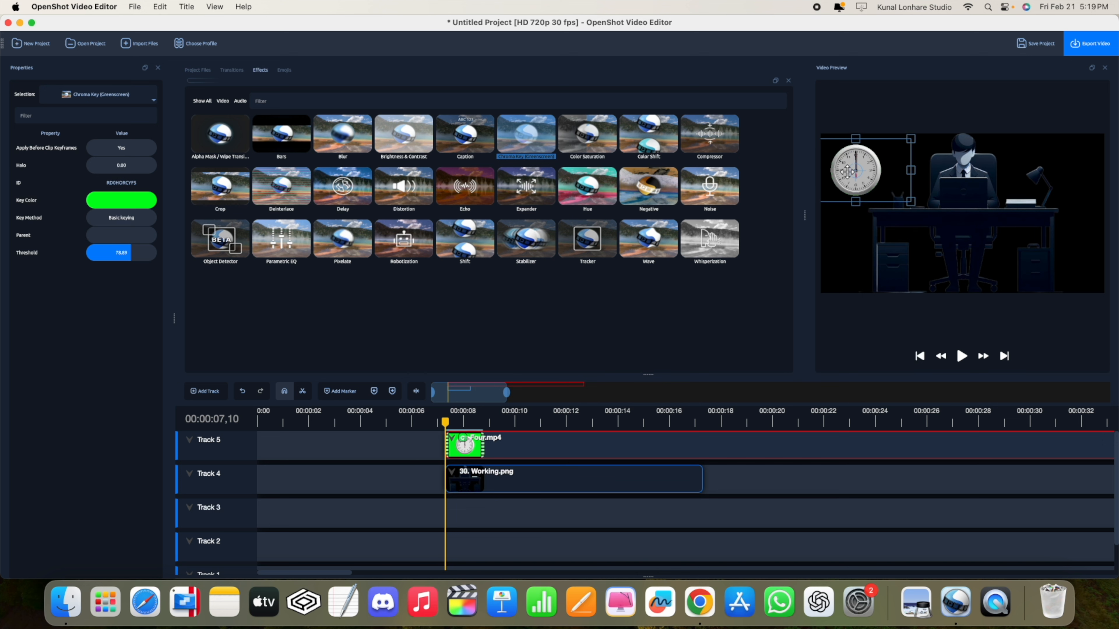
left_click(961, 356)
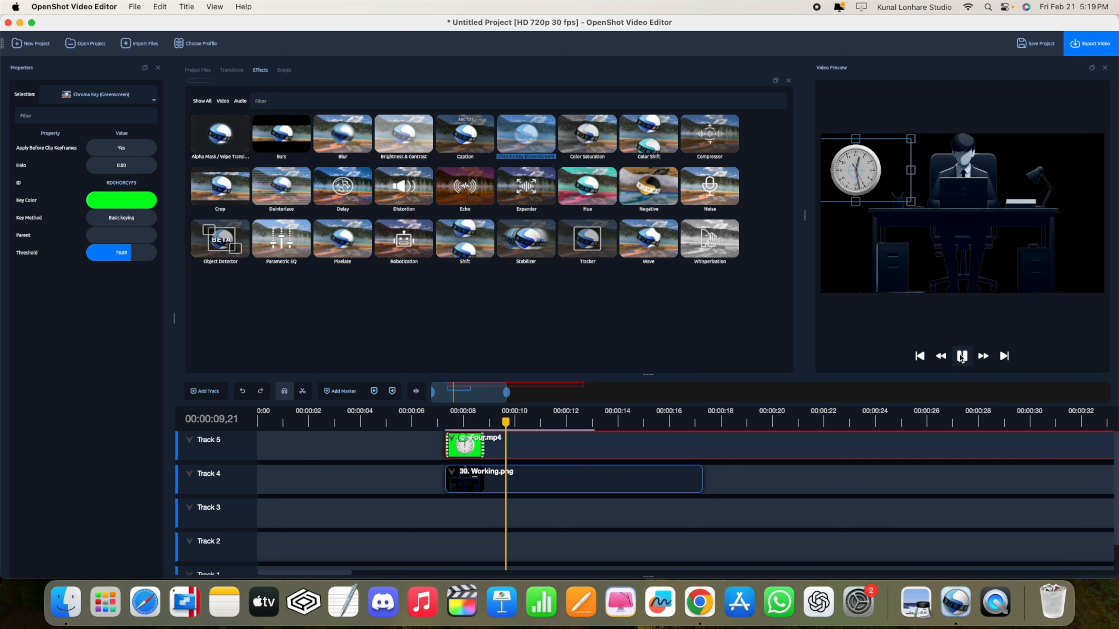
left_click(962, 357)
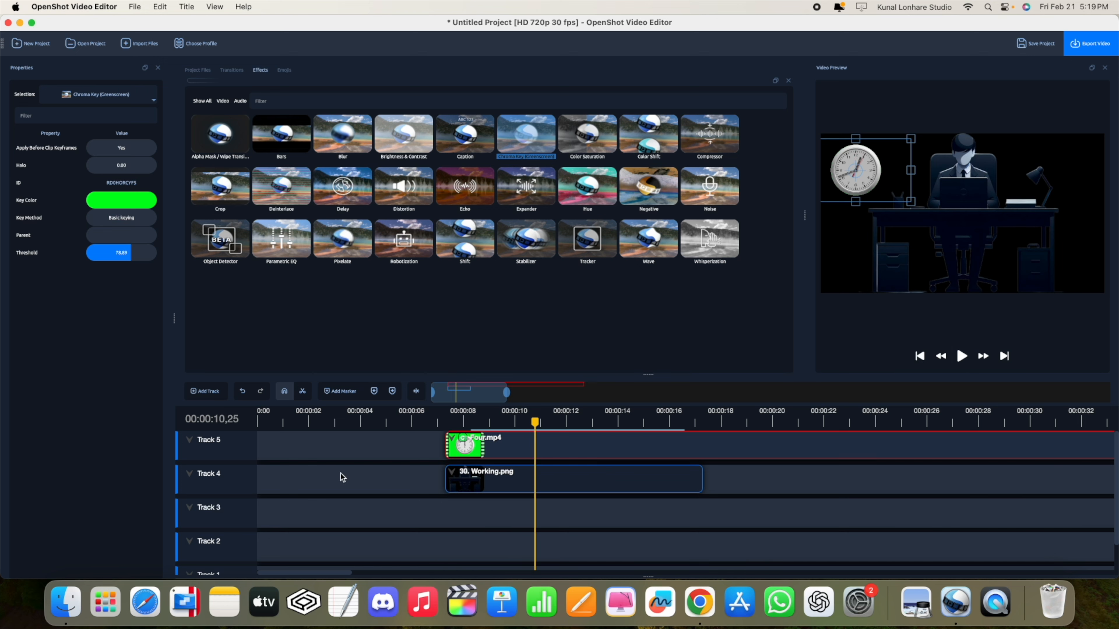
Return the playhead to about 7 seconds, select the 30. Working.png clip and replay the composite from the start of both clips
left_click(413, 522)
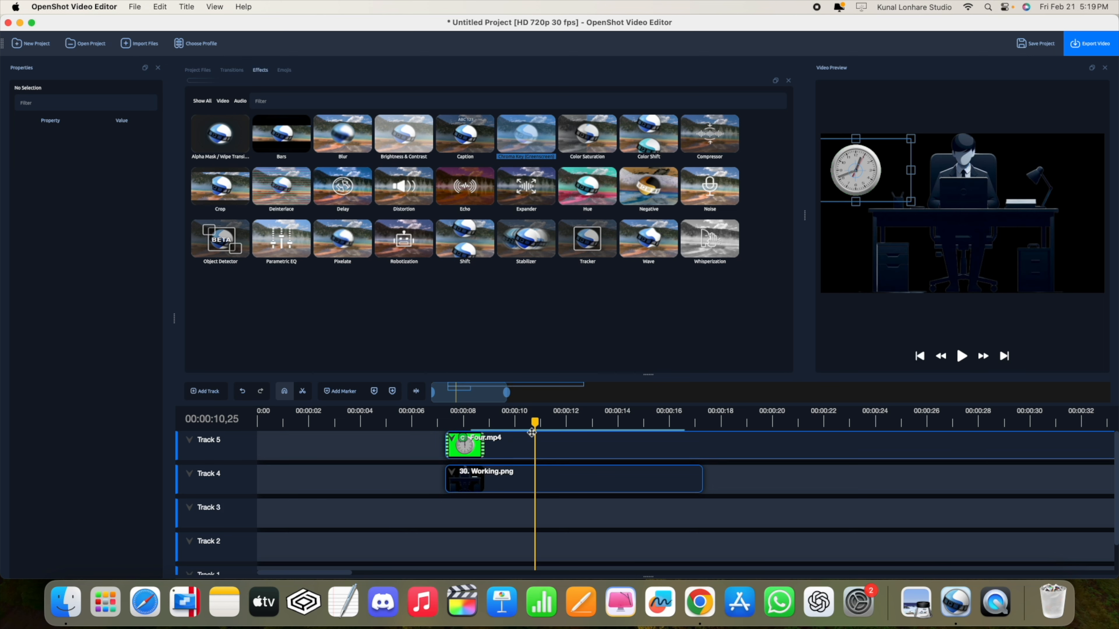
left_click_drag(534, 422, 440, 422)
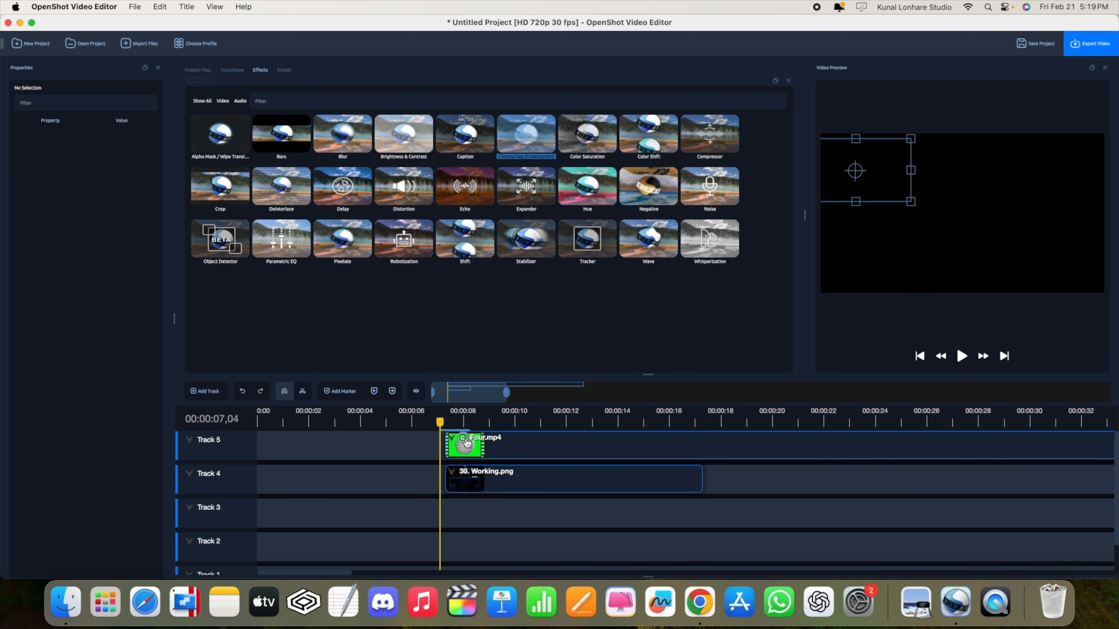
left_click(494, 484)
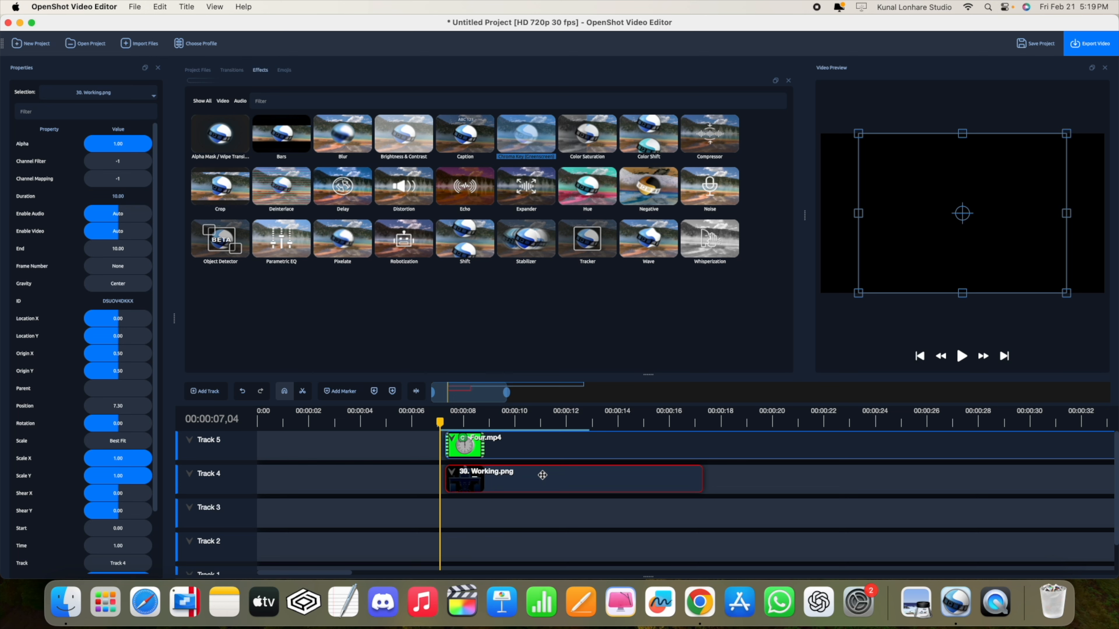
left_click(962, 356)
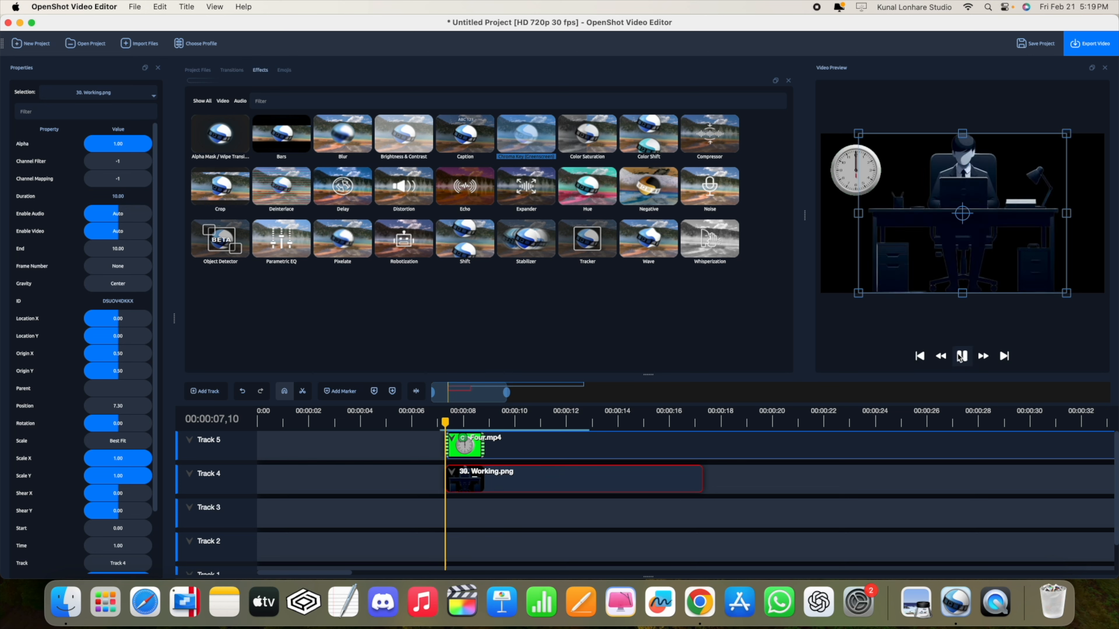
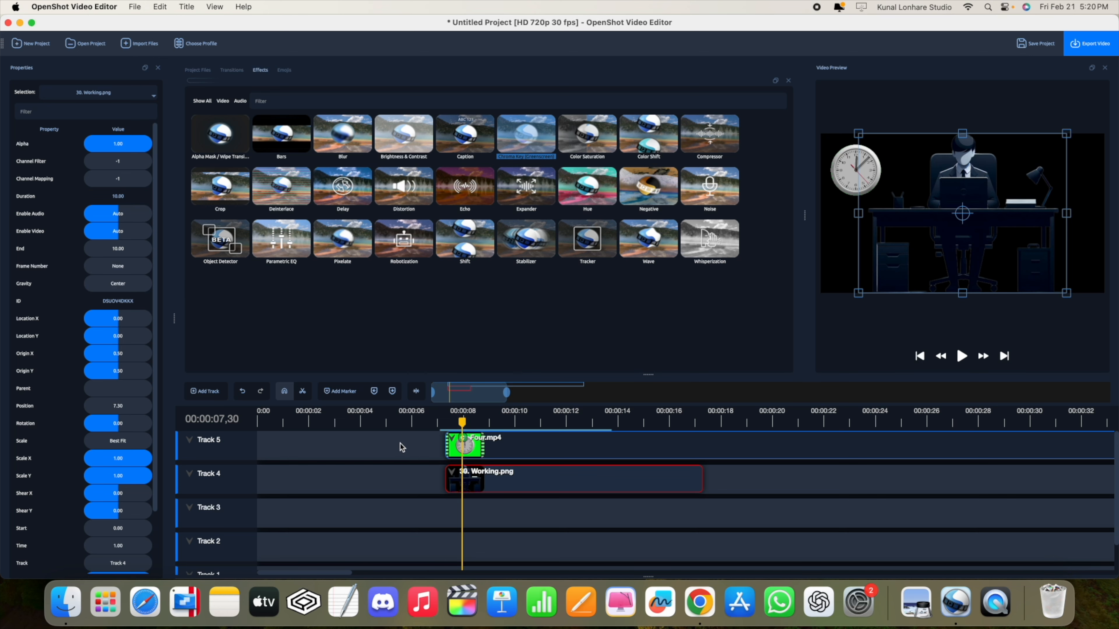
Lower the Chroma Key effect's threshold to about 6 for comparison and raise it again to about 64
left_click(463, 438)
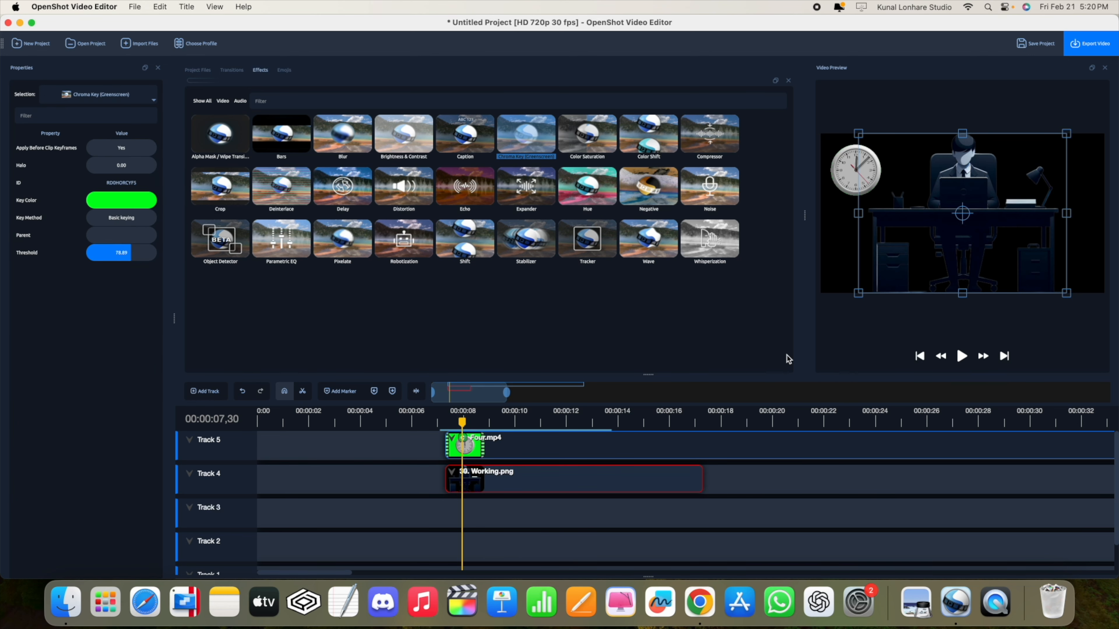
left_click_drag(129, 257, 91, 258)
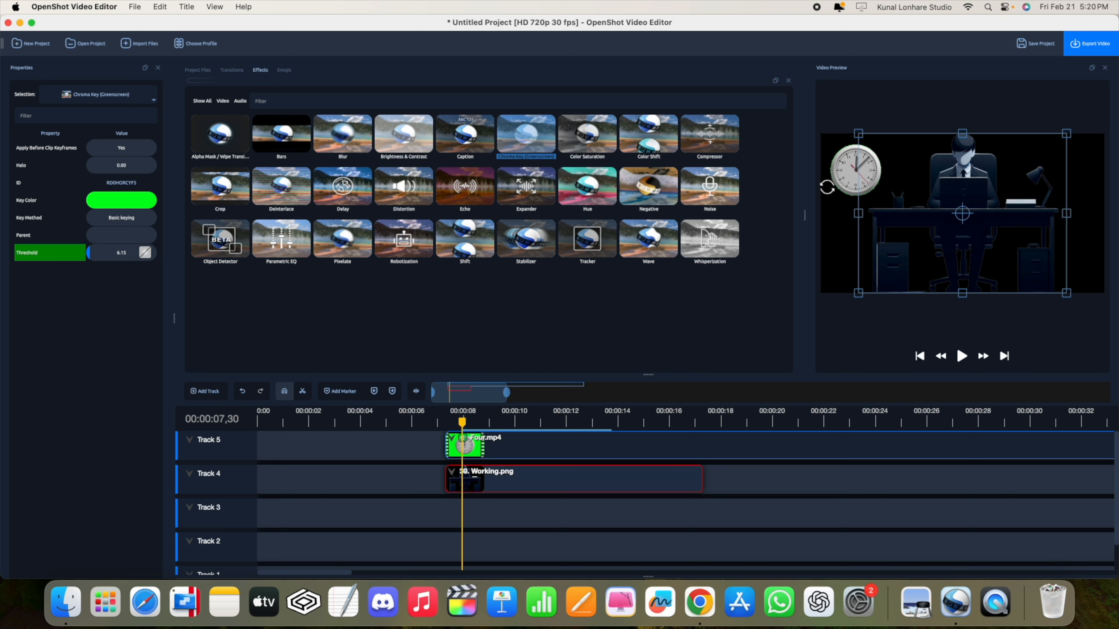
left_click_drag(92, 258, 124, 263)
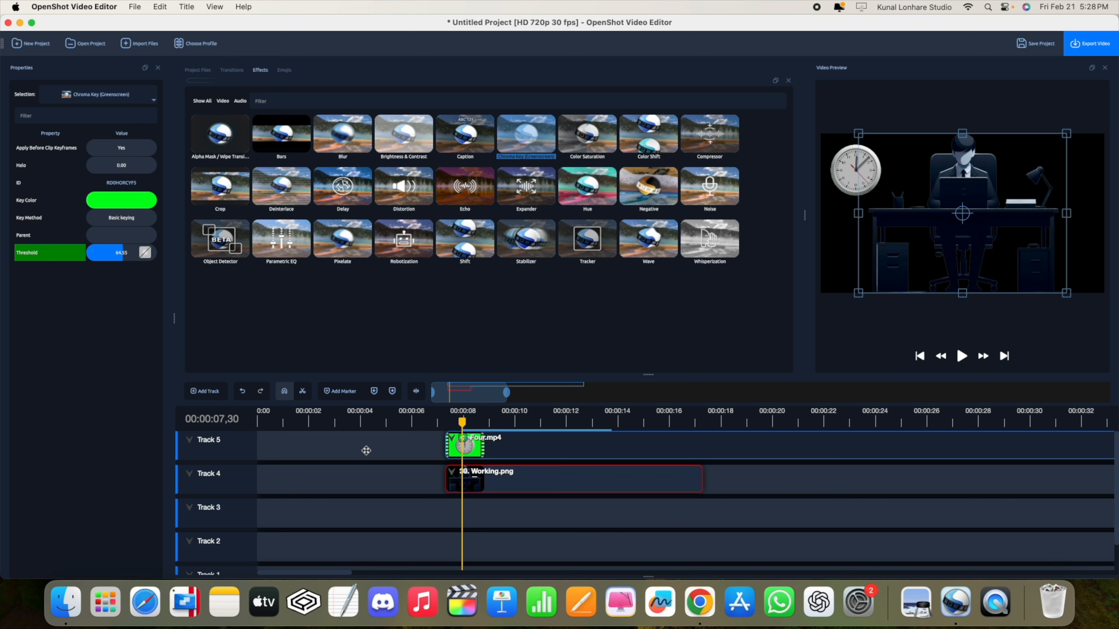
Set up a video export with the file name Study Table and the Desktop as its destination folder
left_click(1029, 39)
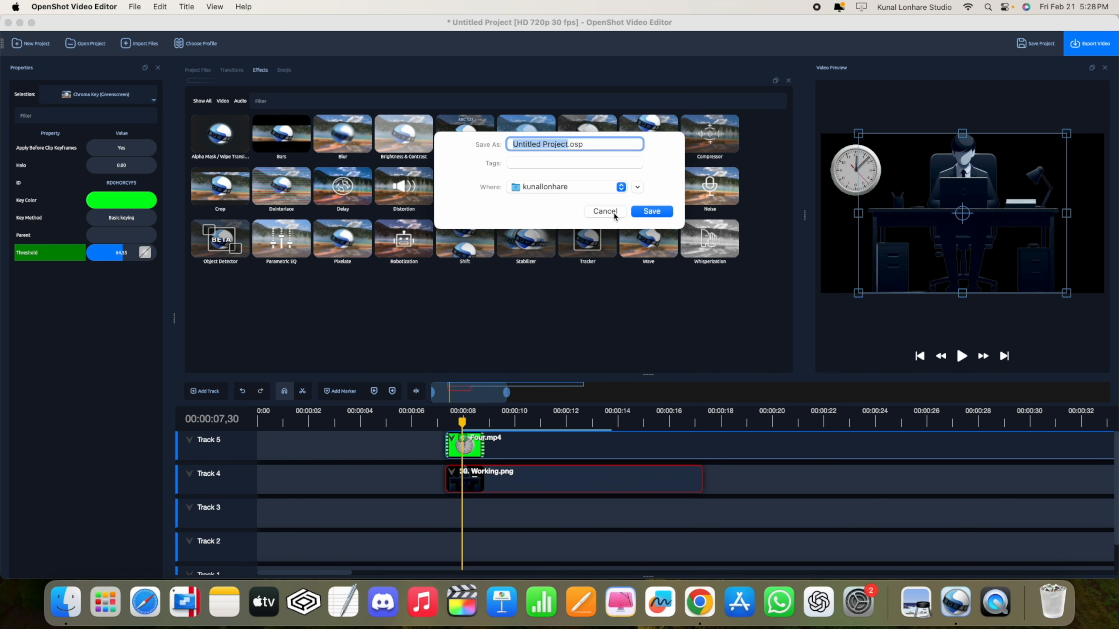
left_click(605, 211)
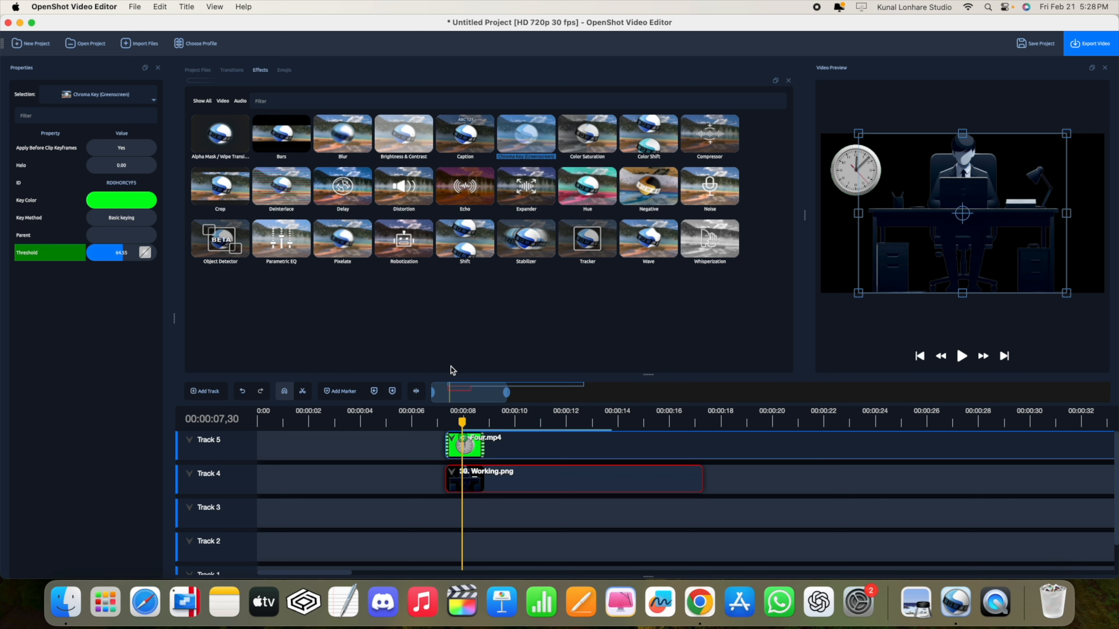
left_click(1083, 47)
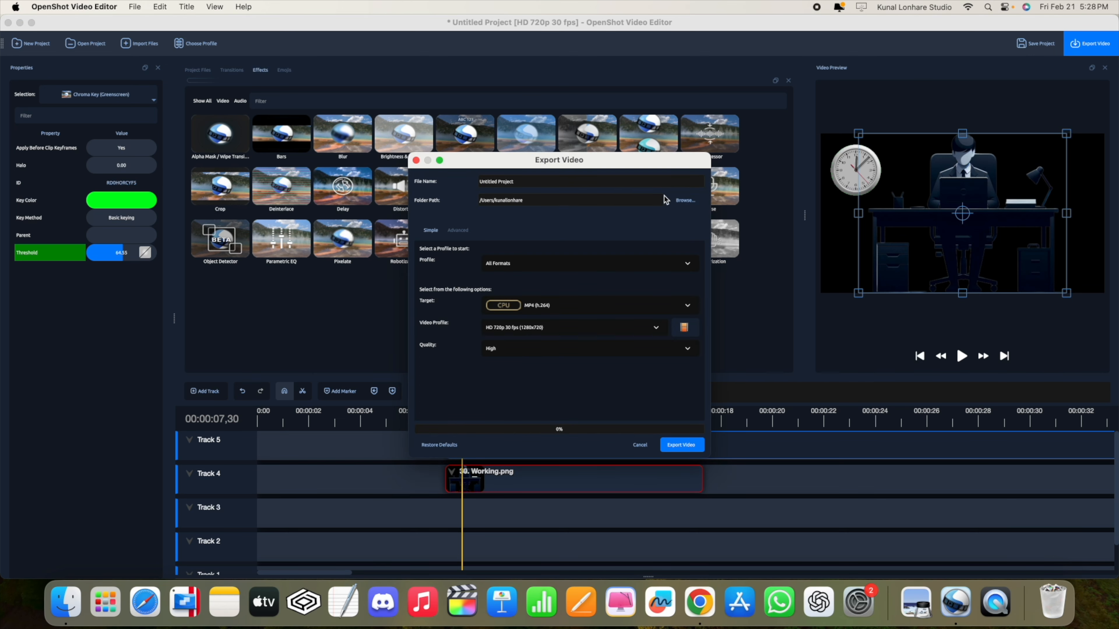
triple_click(497, 179)
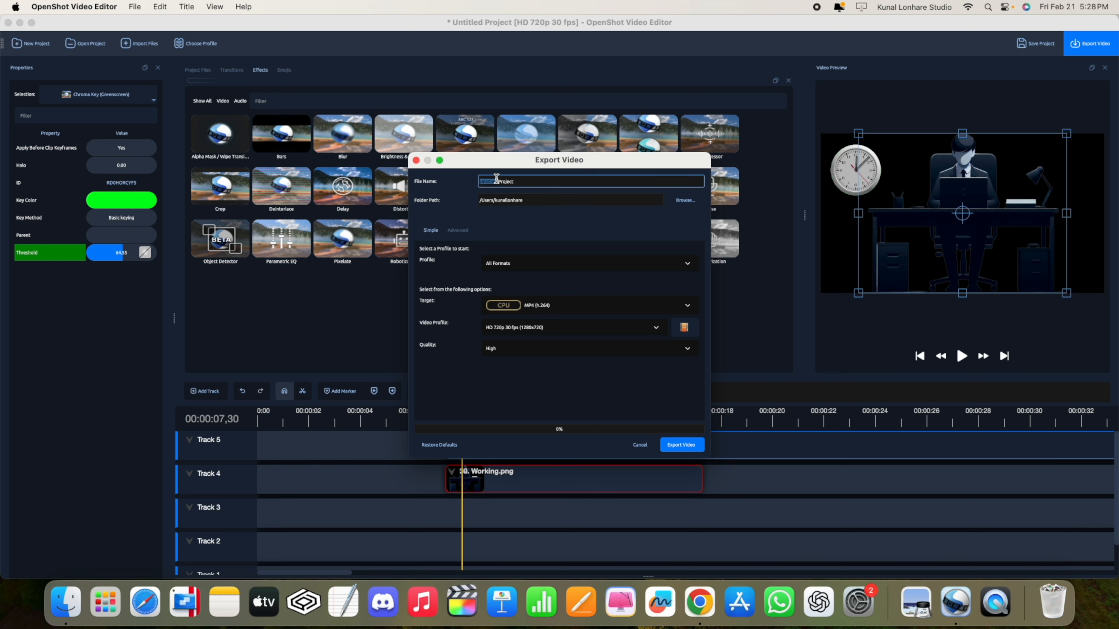
type("s")
left_click(685, 200)
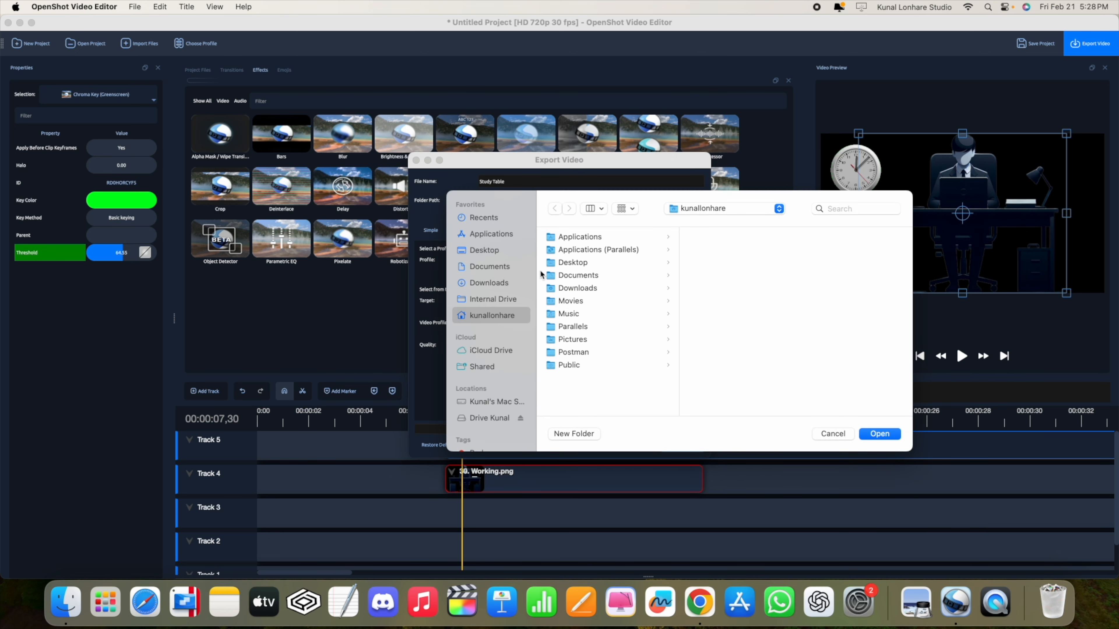
left_click(484, 250)
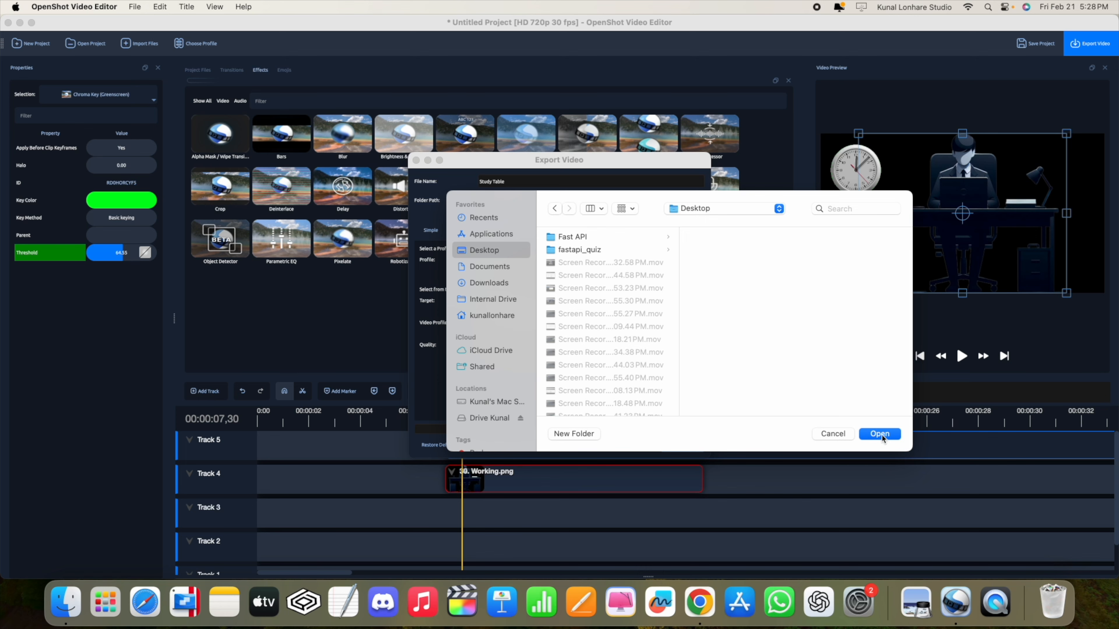
left_click(882, 435)
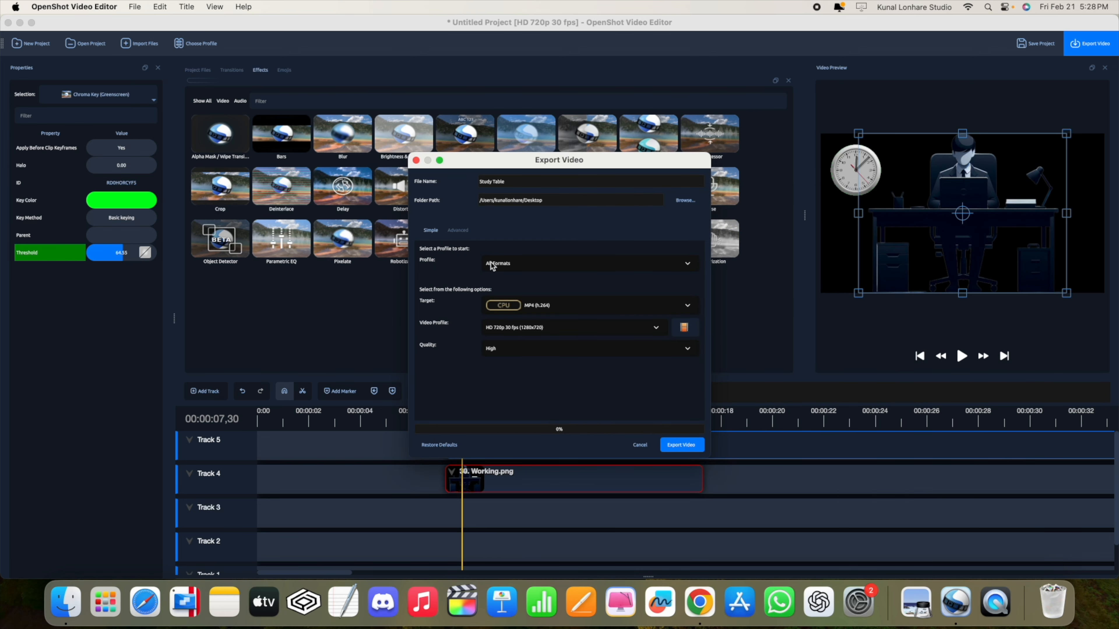
Review the export profiles and target formats, keeping All Formats and MP4 (h.264)
left_click(511, 265)
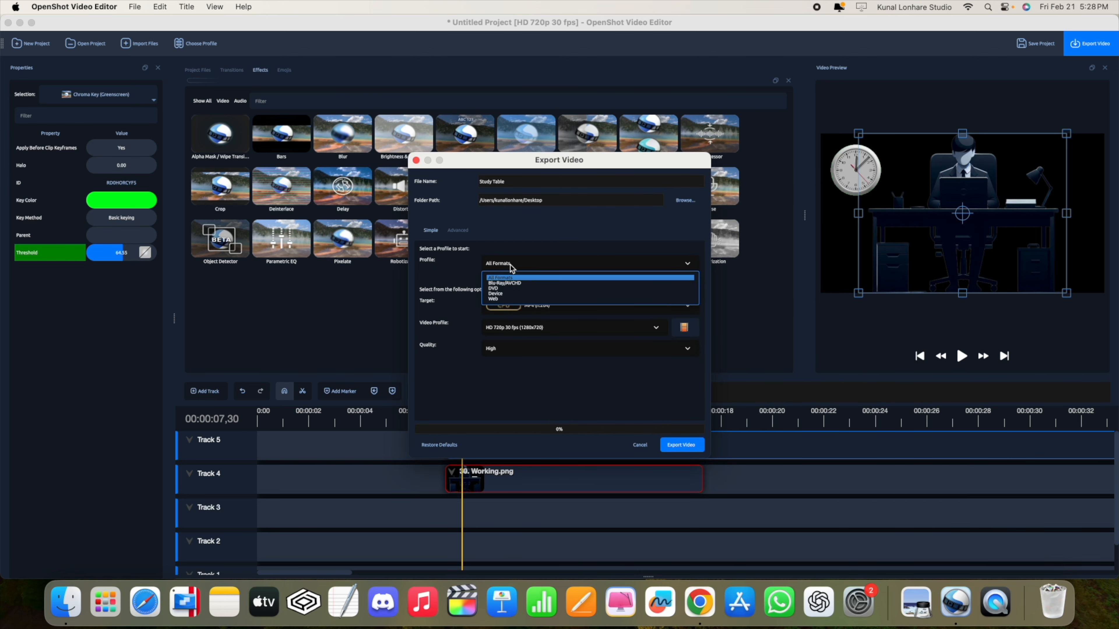
left_click(501, 278)
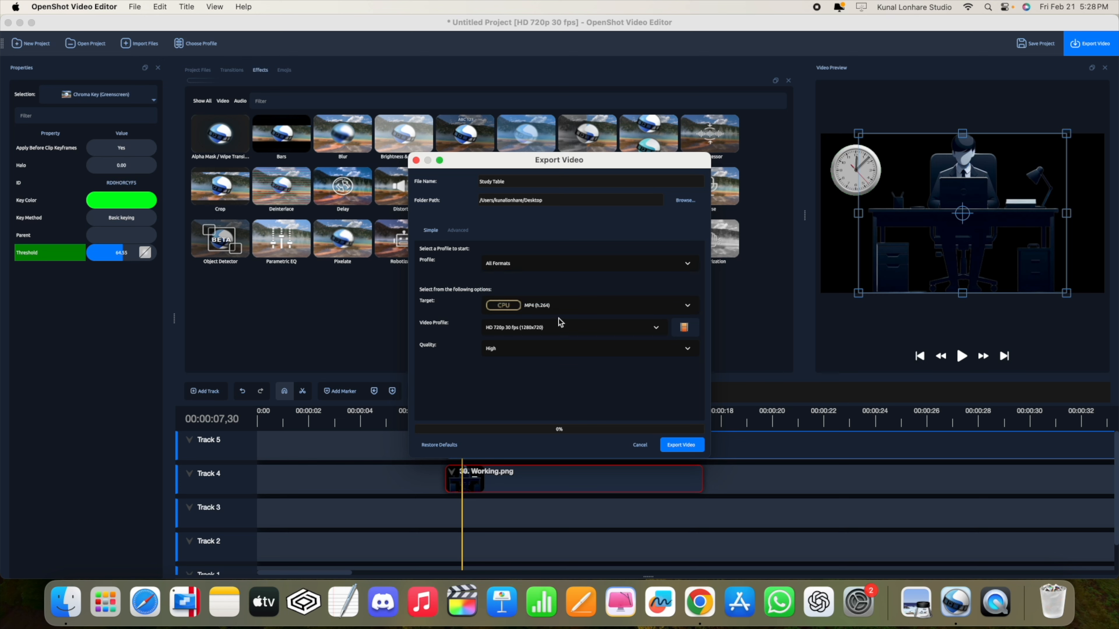
left_click(549, 303)
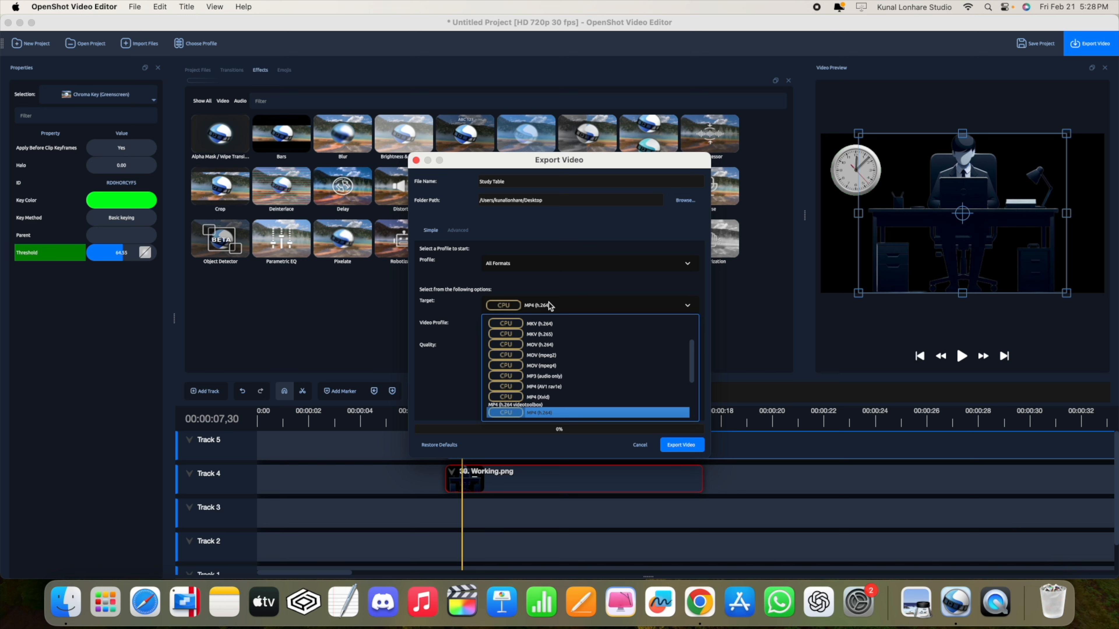
left_click(451, 400)
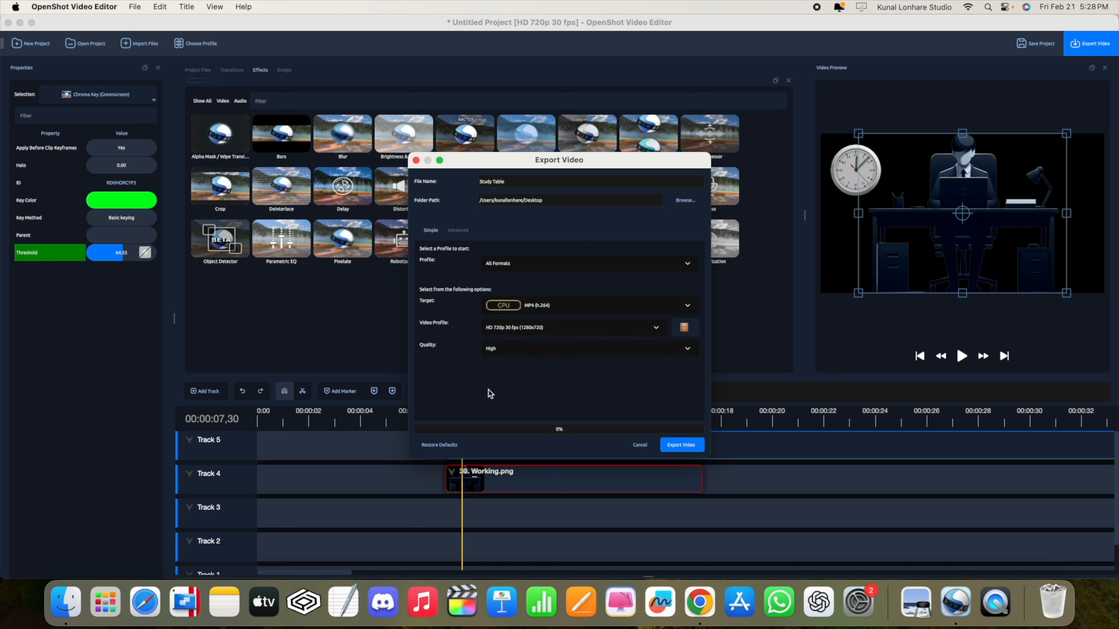
Review the available video profiles for the export, from HD Anamorphic to WSVGA sizes, keeping HD 720p 30 fps (1280x720)
left_click(542, 328)
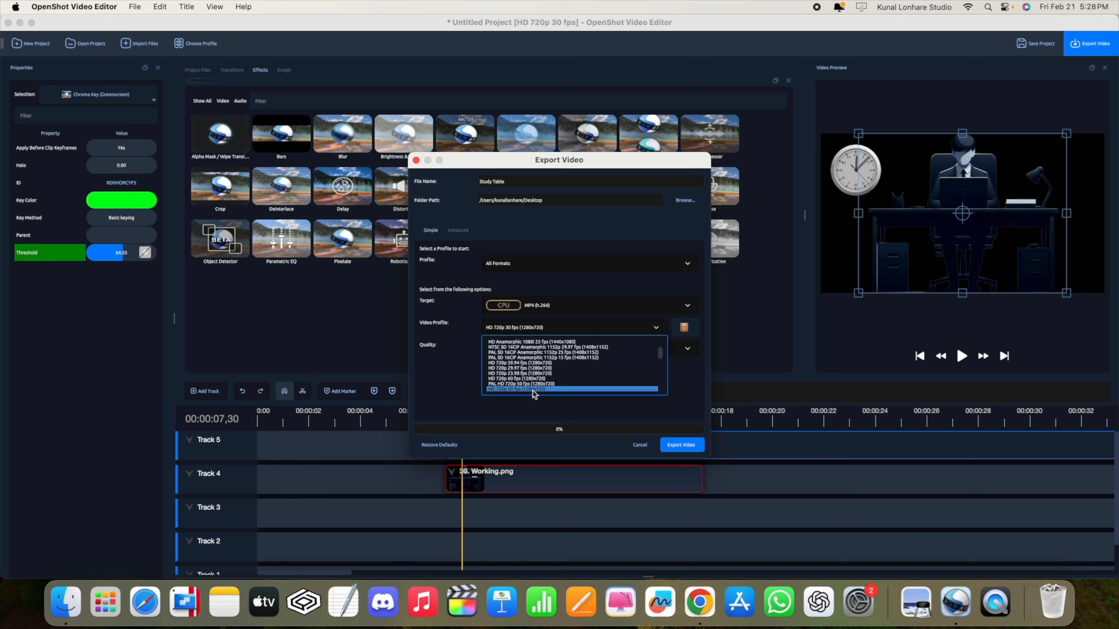
scroll(536, 391, "down", 10)
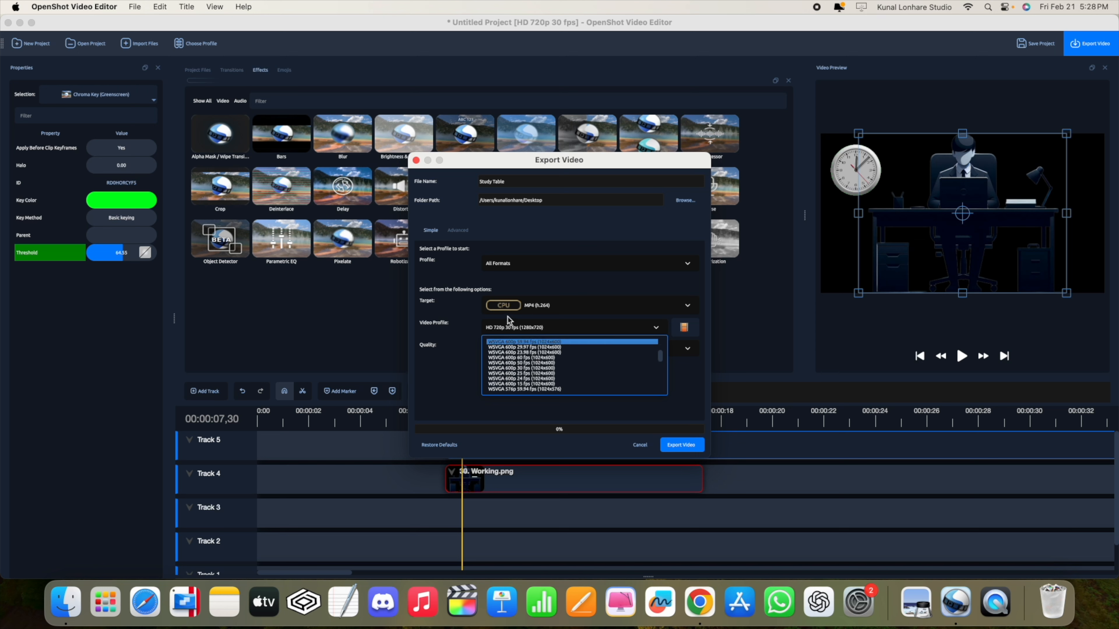
scroll(577, 349, "up", 10)
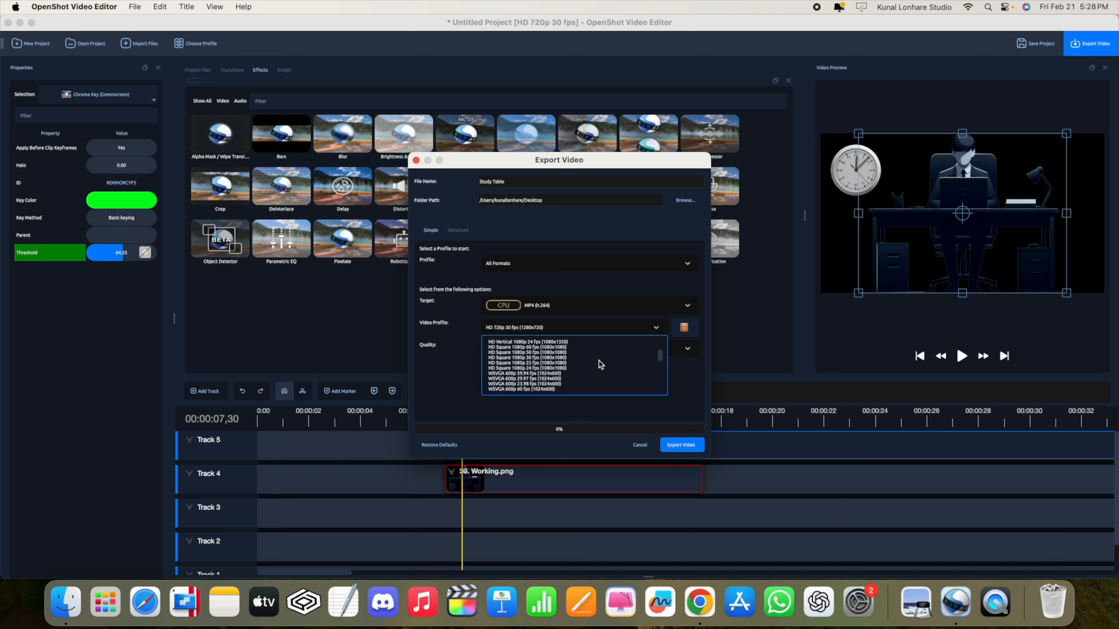
scroll(599, 363, "up", 2)
scroll(598, 361, "up", 10)
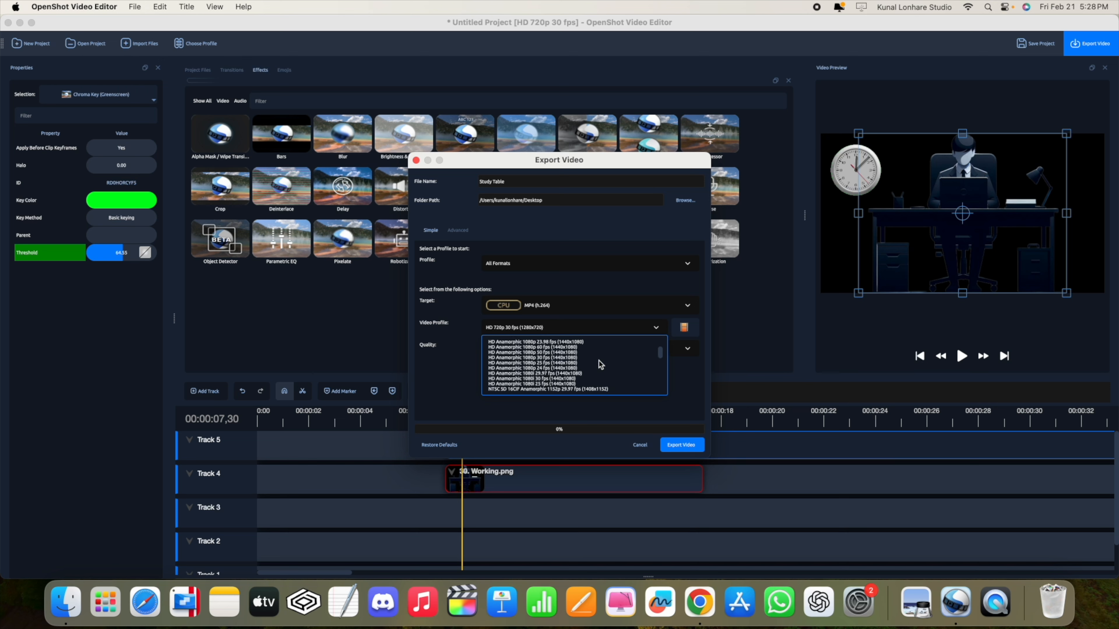
left_click(455, 329)
left_click(518, 330)
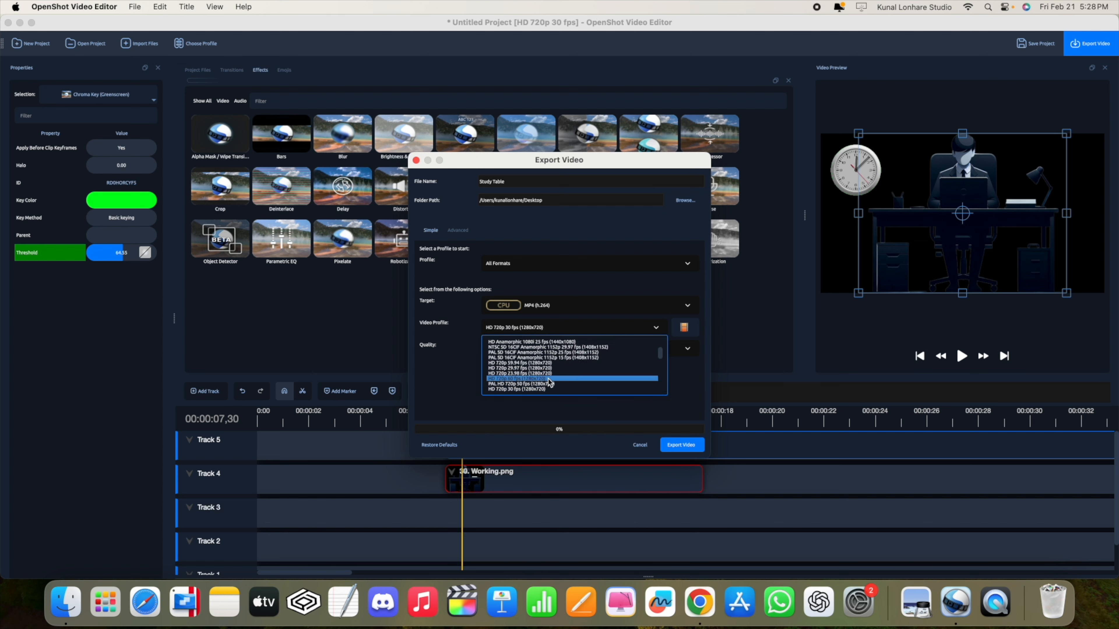
scroll(550, 378, "down", 1)
scroll(549, 379, "down", 4)
scroll(550, 378, "down", 6)
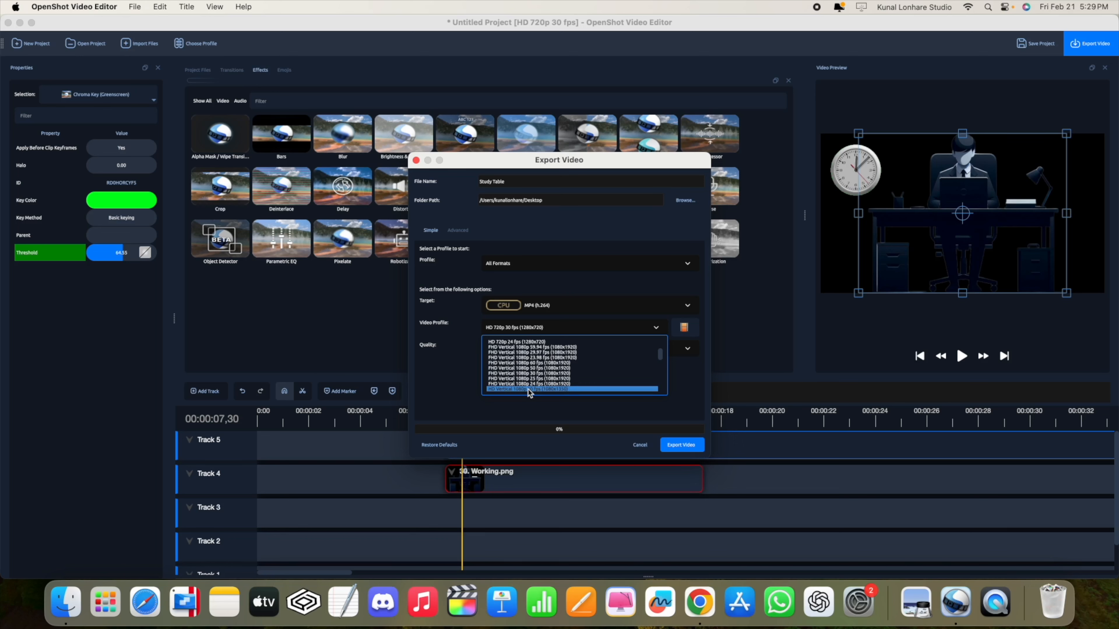
scroll(524, 381, "down", 1)
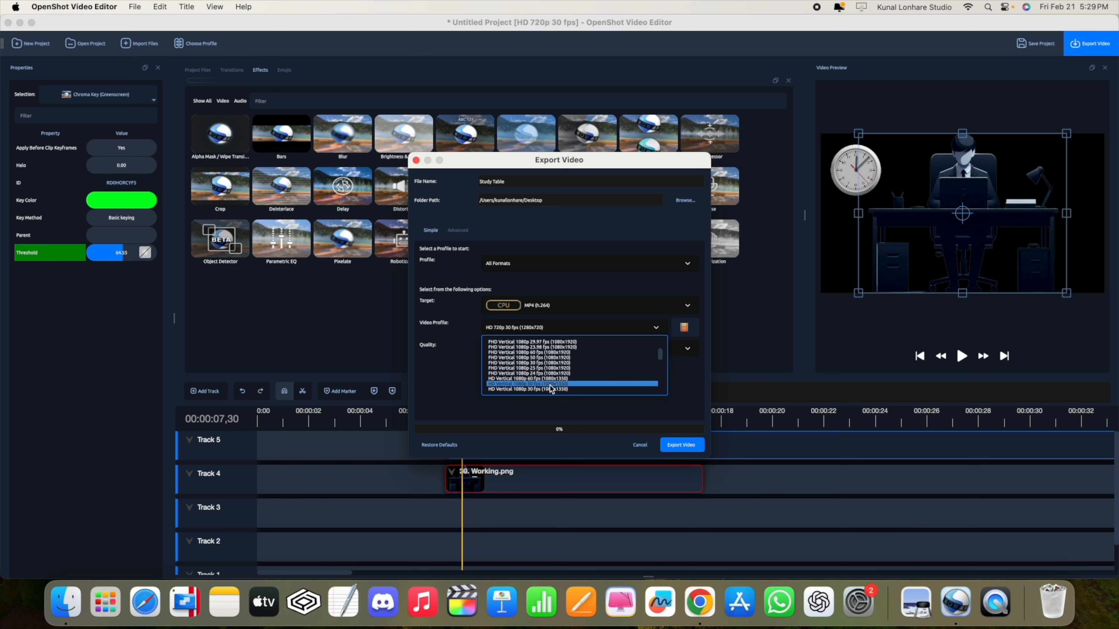
scroll(570, 387, "down", 2)
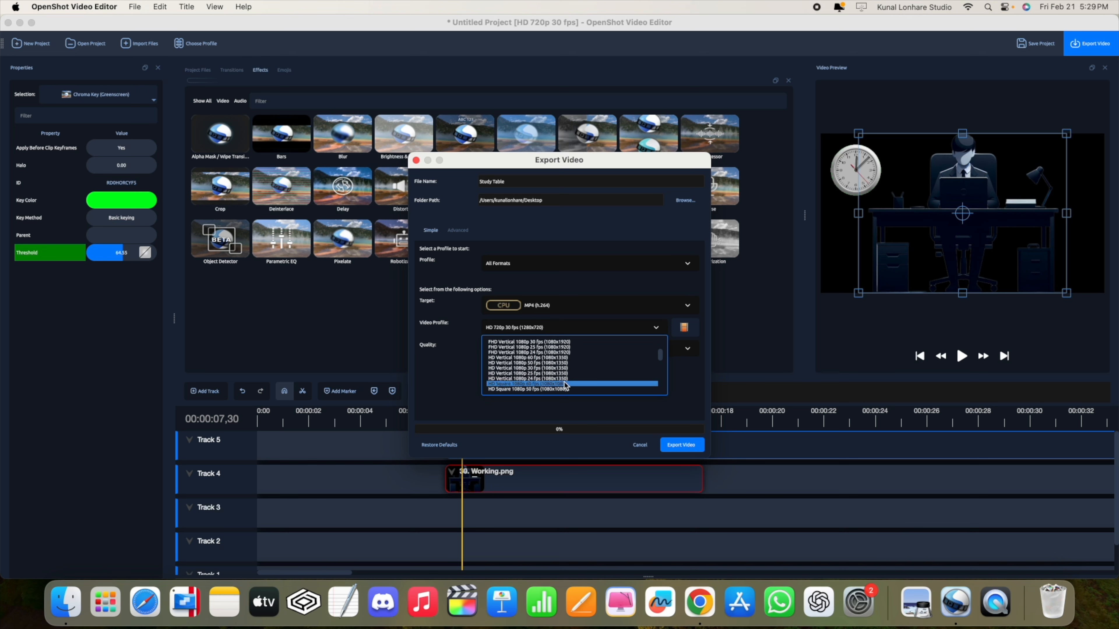
scroll(566, 386, "down", 3)
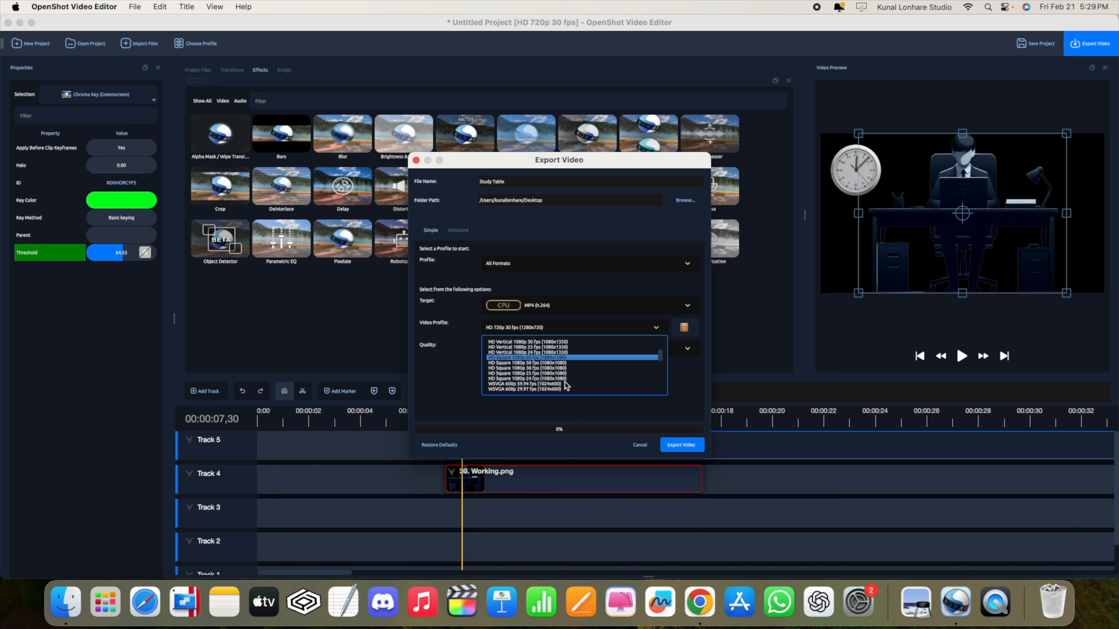
scroll(565, 383, "down", 2)
left_click(462, 336)
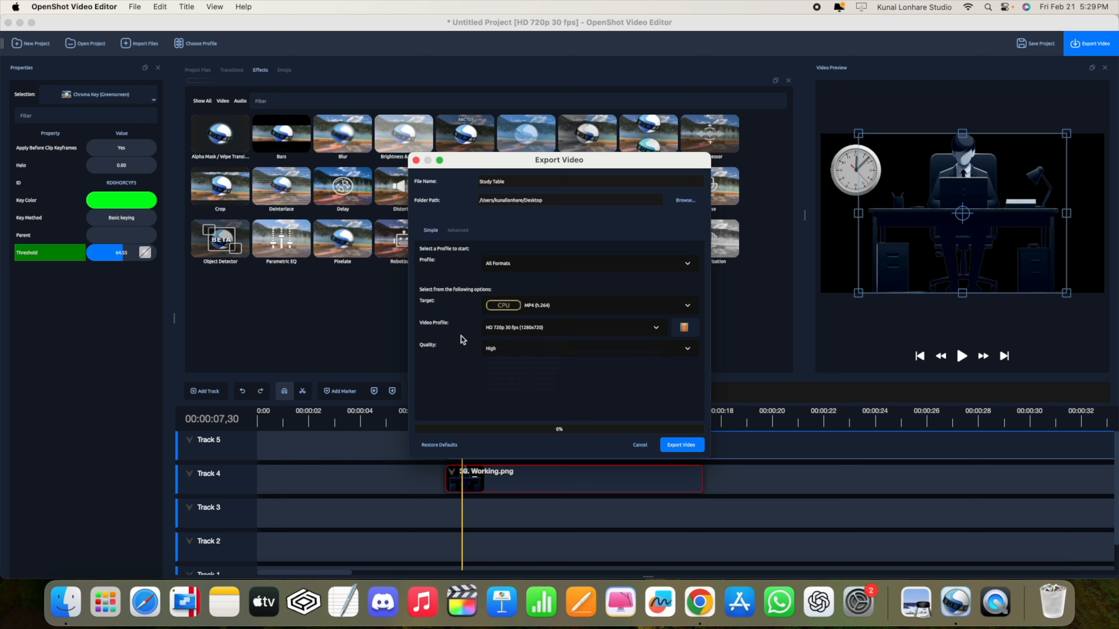
Keep the export quality at High, export the video and close the export window once it finishes
left_click(512, 348)
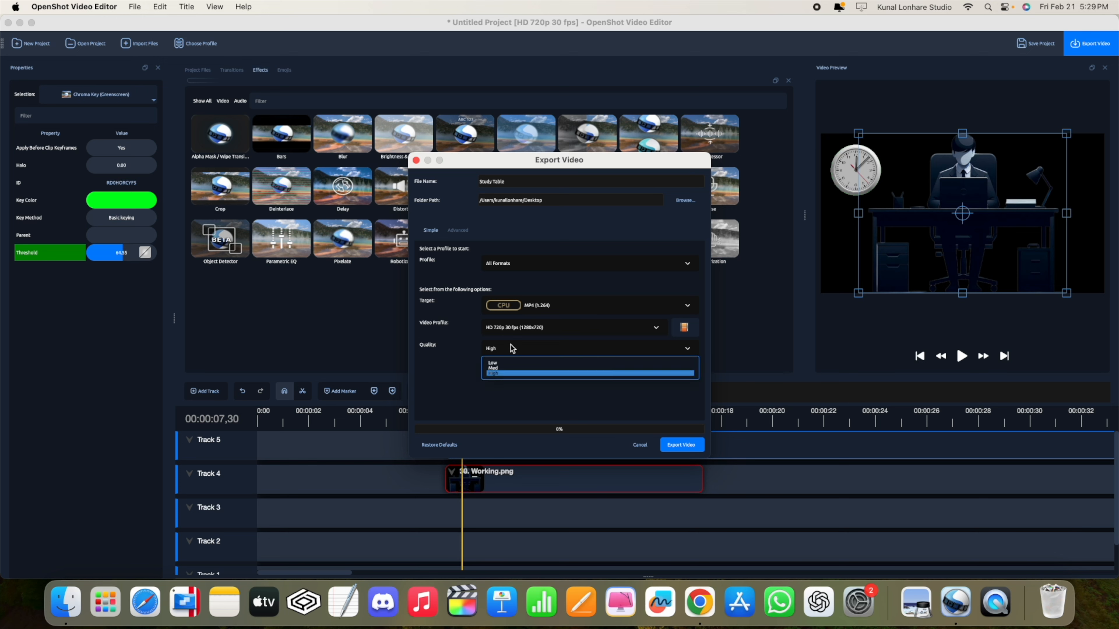
left_click(497, 374)
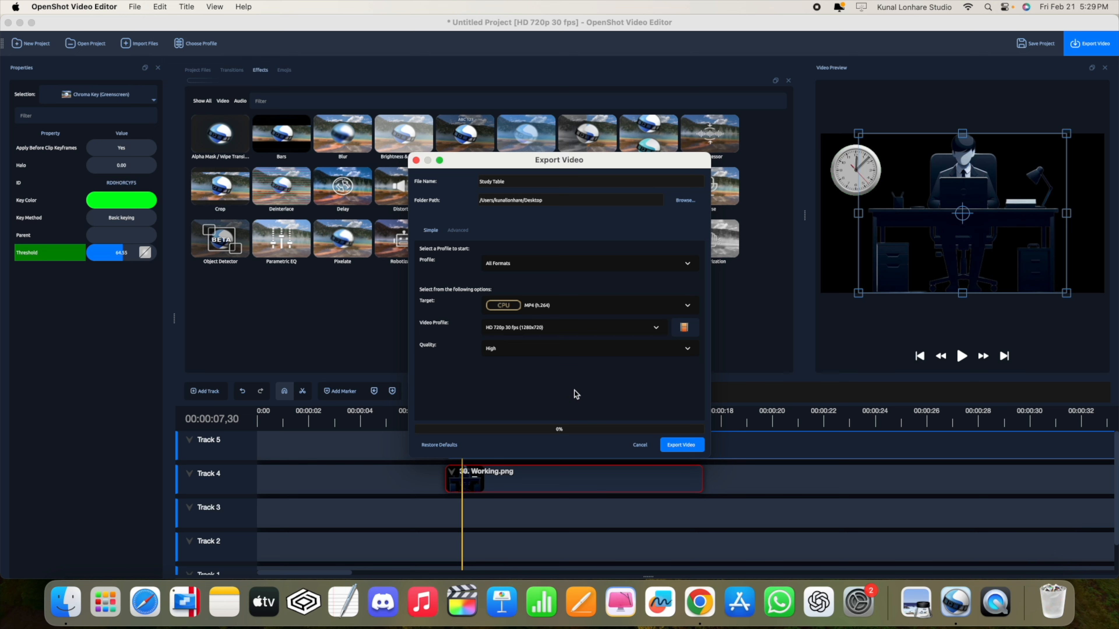
left_click(690, 445)
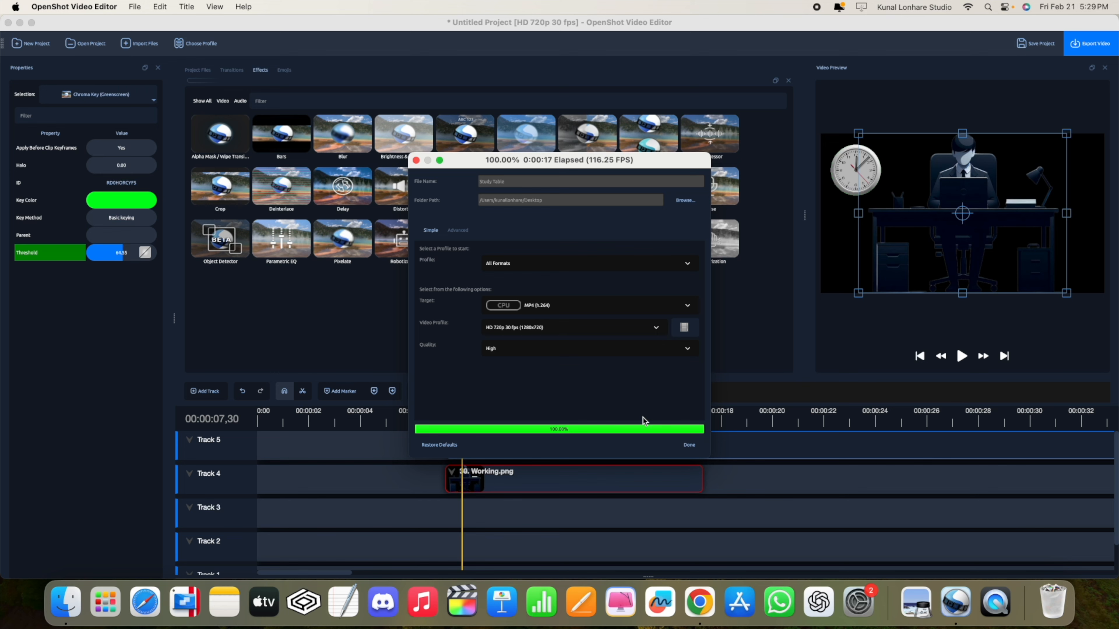
left_click(690, 445)
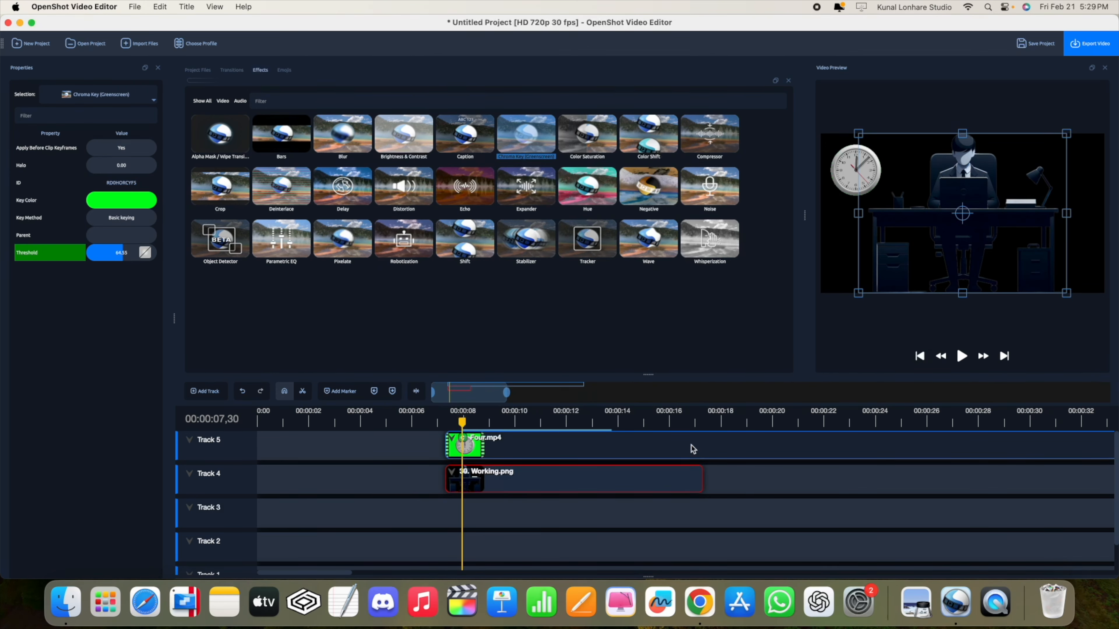
Minimize the editor, move Study Table.mp4 to a free area of the desktop and play it in QuickTime Player
left_click(20, 22)
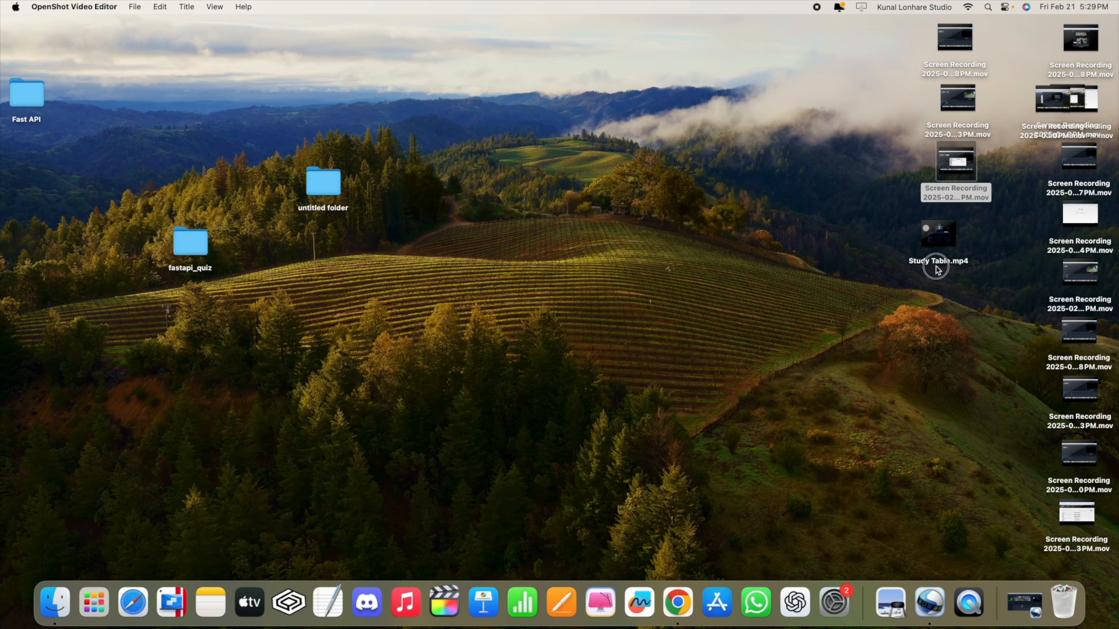
left_click(916, 261)
left_click_drag(916, 261, 811, 230)
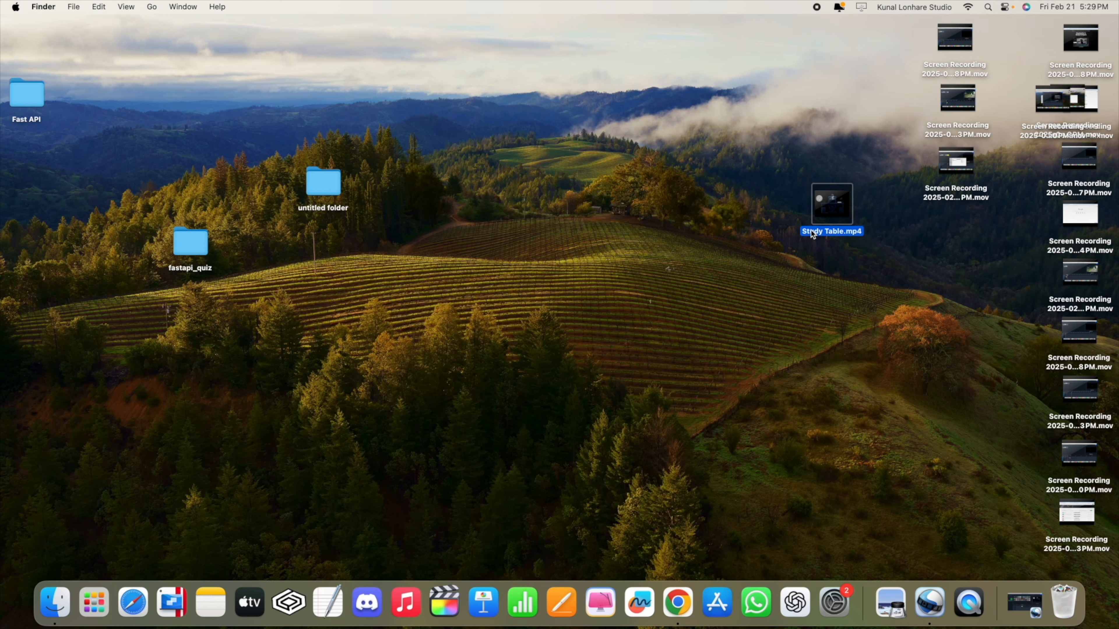
double_click(811, 230)
left_click(402, 421)
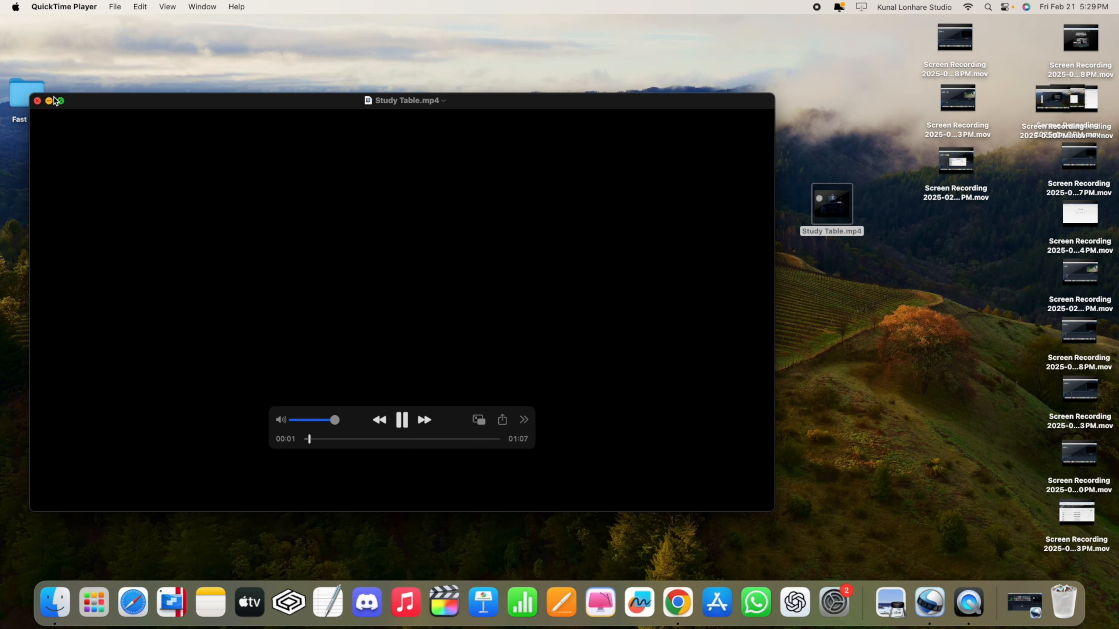
View the exported video full screen from about 16 seconds, move the playback controls aside, pause it and leave full screen
left_click(61, 101)
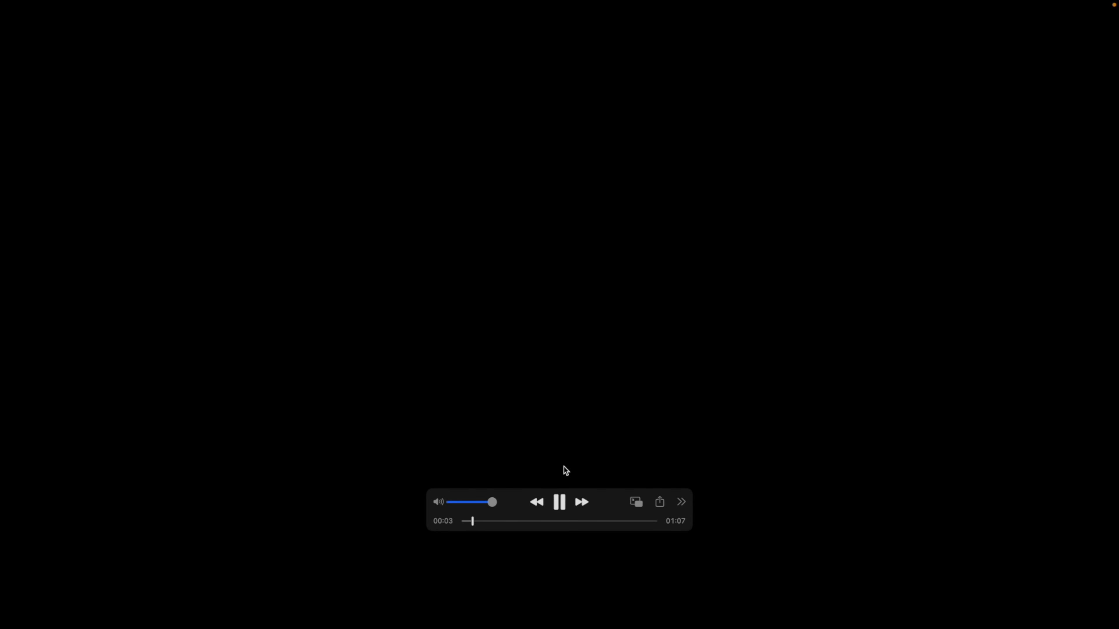
left_click_drag(497, 521, 509, 522)
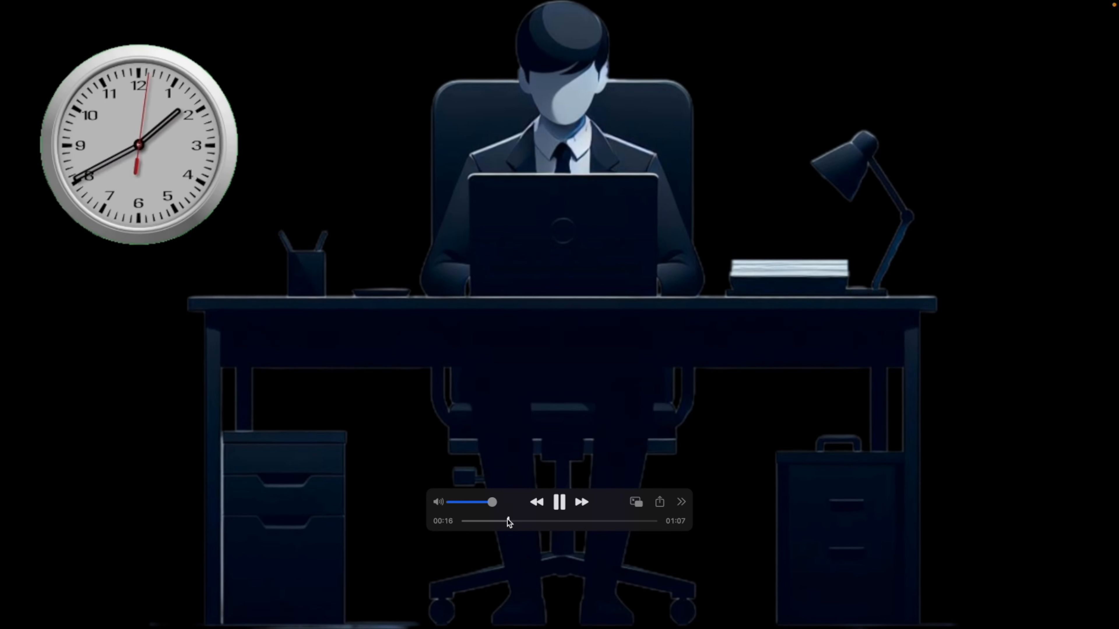
left_click(615, 501)
left_click_drag(616, 502, 384, 502)
left_click(327, 502)
key("Escape")
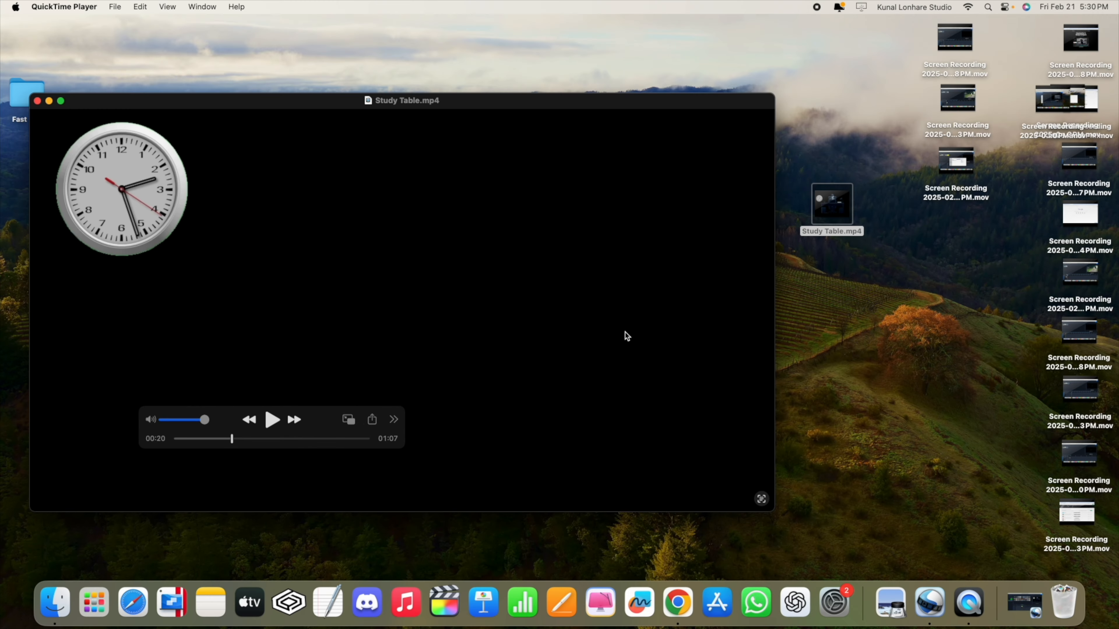
Switch back to OpenShot and save the project under the name Learning on the Desktop
left_click(1024, 600)
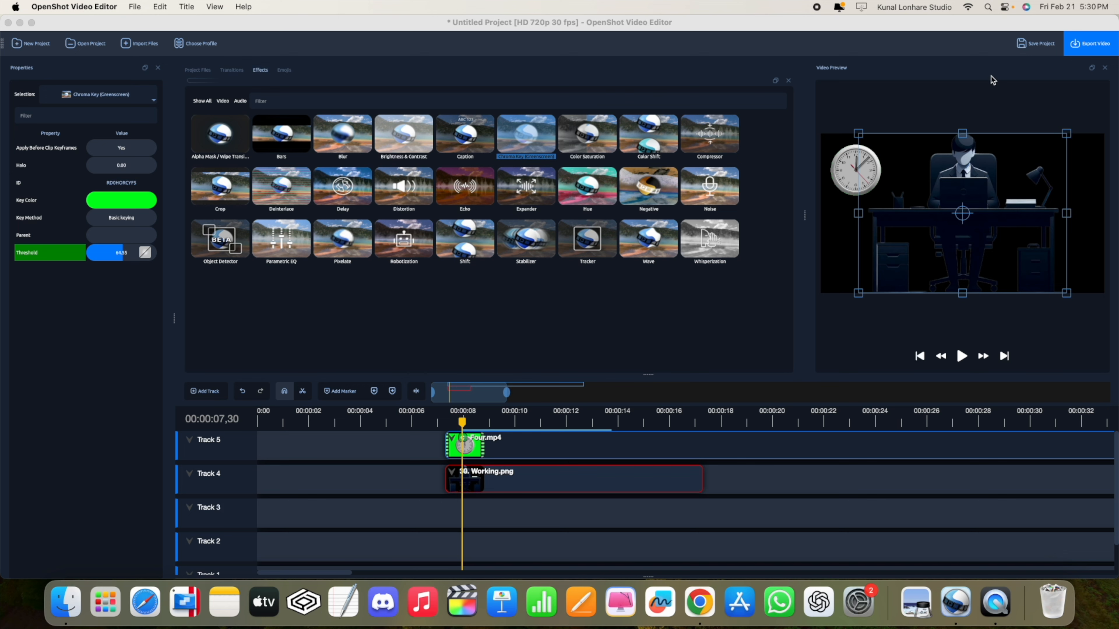
left_click(1027, 44)
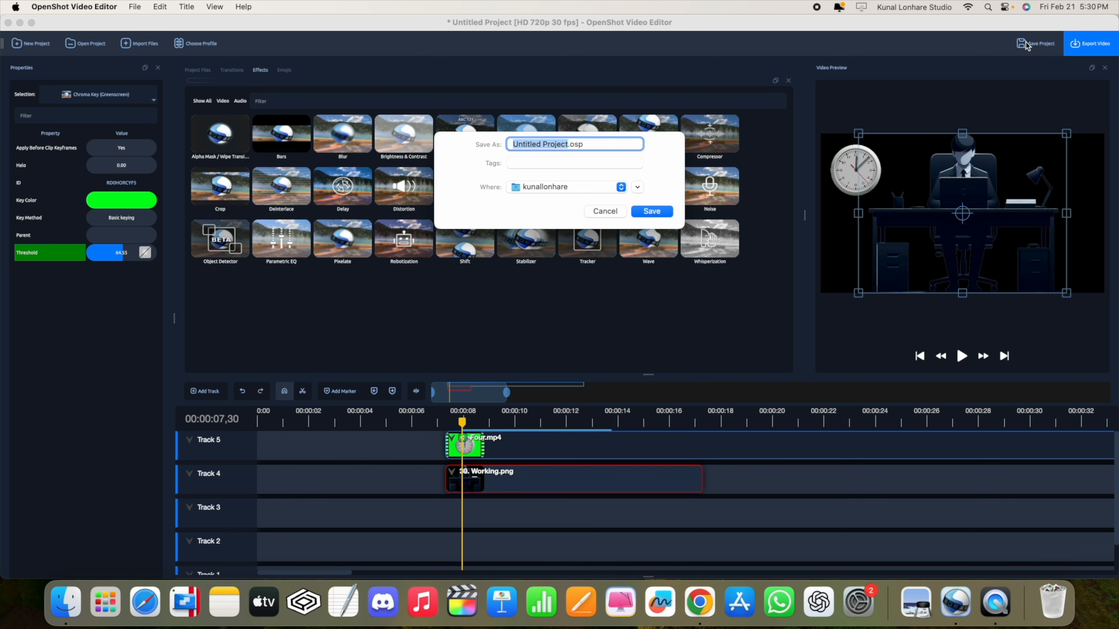
type("Le")
left_click(534, 186)
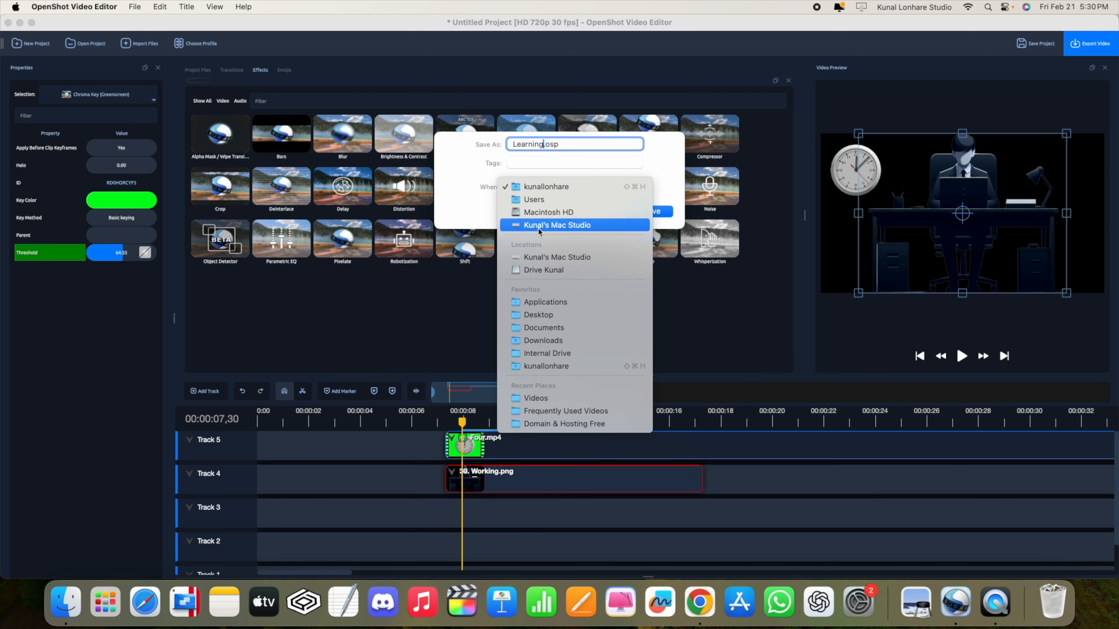
left_click(536, 315)
left_click(657, 213)
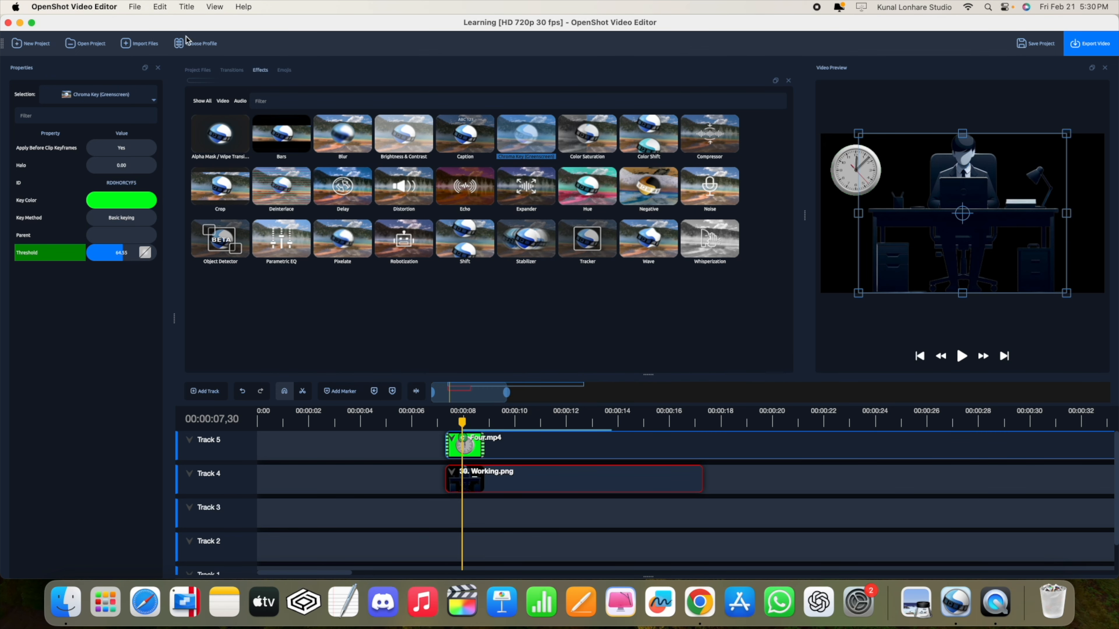
Minimize the editor, close the Study Table.mp4 playback window and move that video file to the Trash
left_click(19, 22)
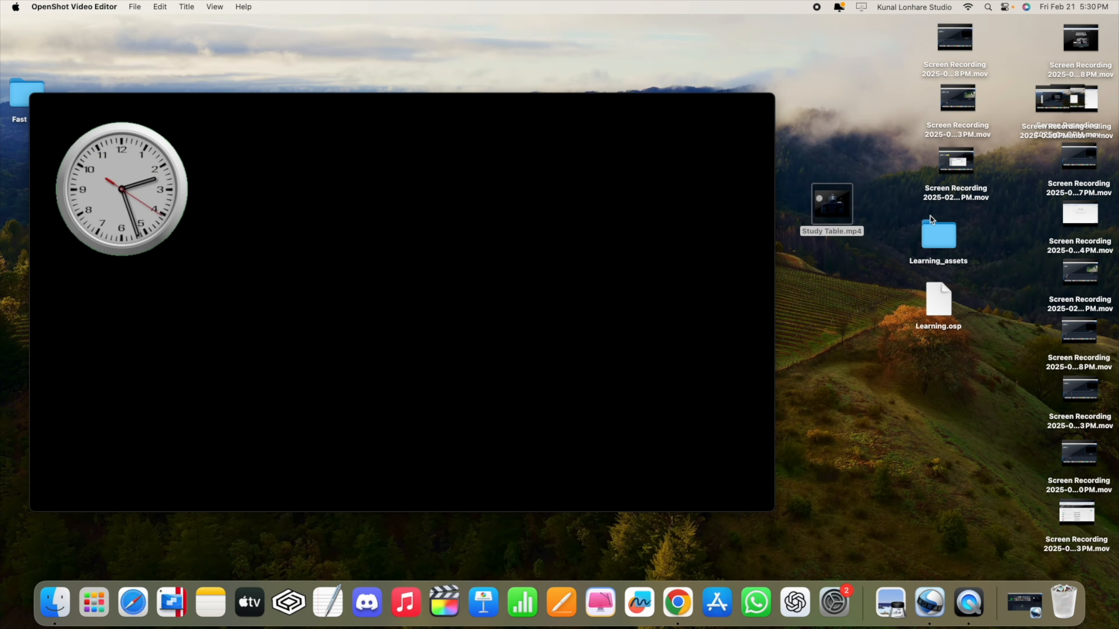
mouse_move(189, 152)
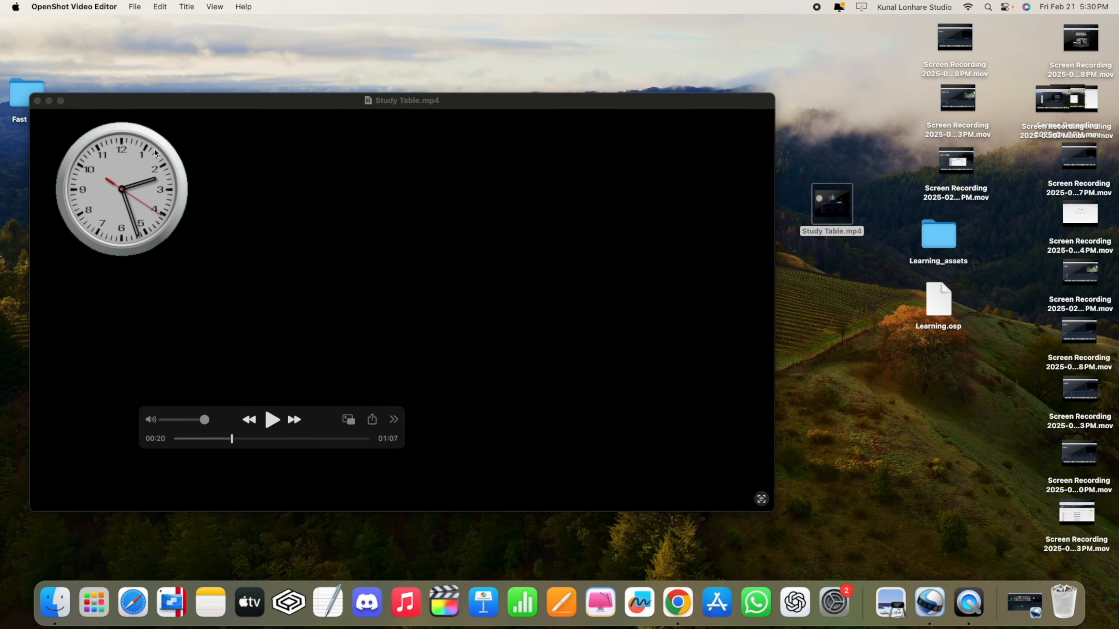
left_click(37, 101)
right_click(832, 204)
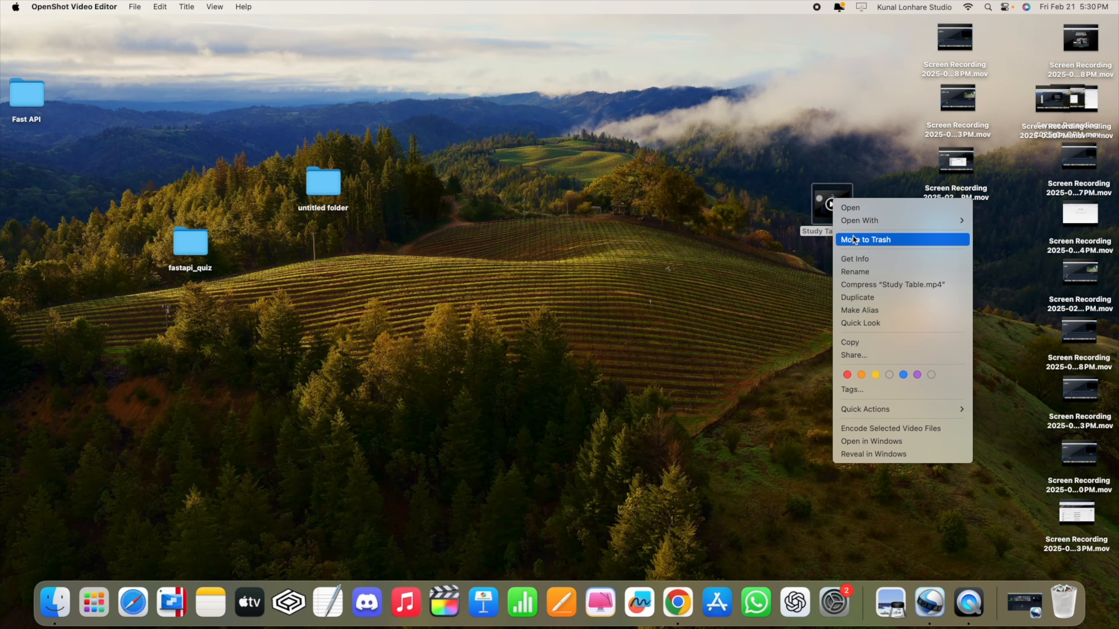
left_click(853, 239)
Move the Learning_assets folder and Learning.osp to a free area of the desktop, checking the folder's contents in between
left_click_drag(945, 230, 748, 228)
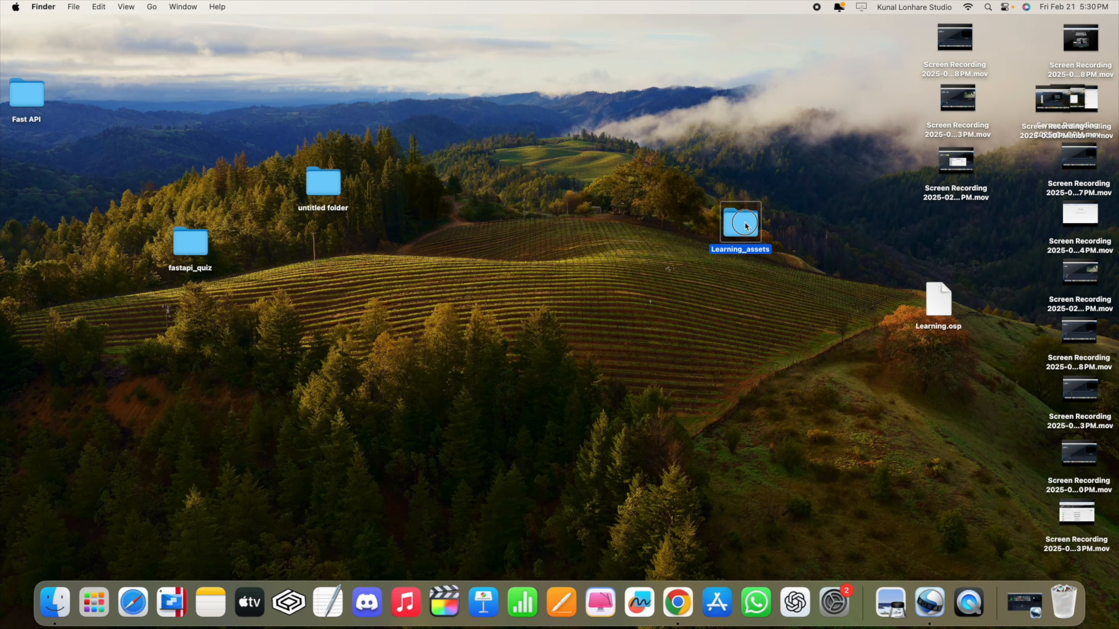
double_click(745, 226)
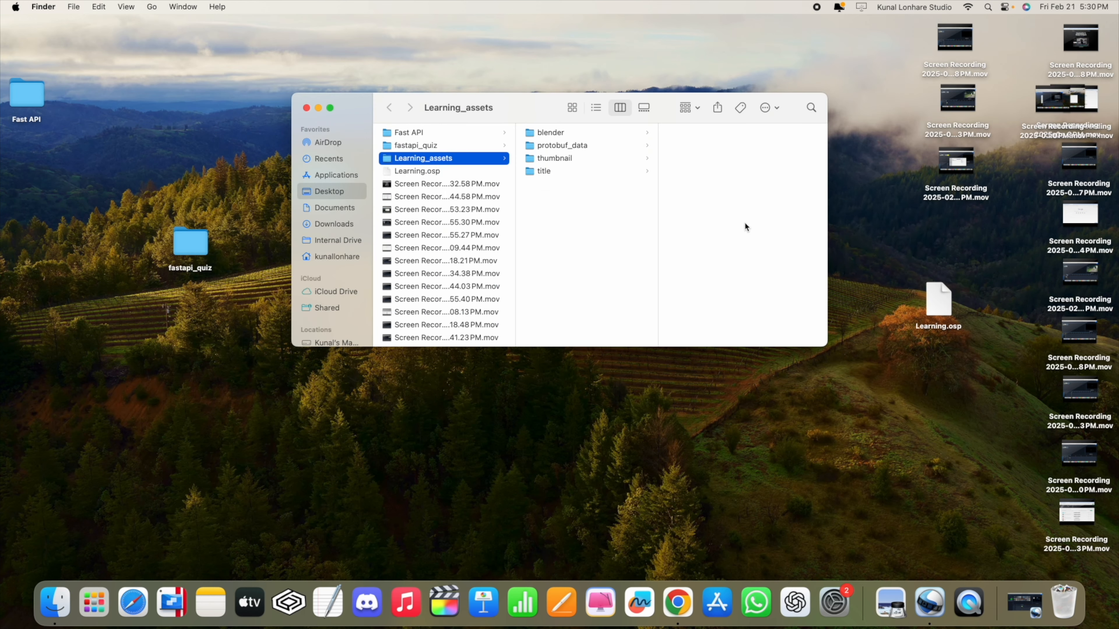
left_click(306, 108)
left_click_drag(940, 298, 817, 277)
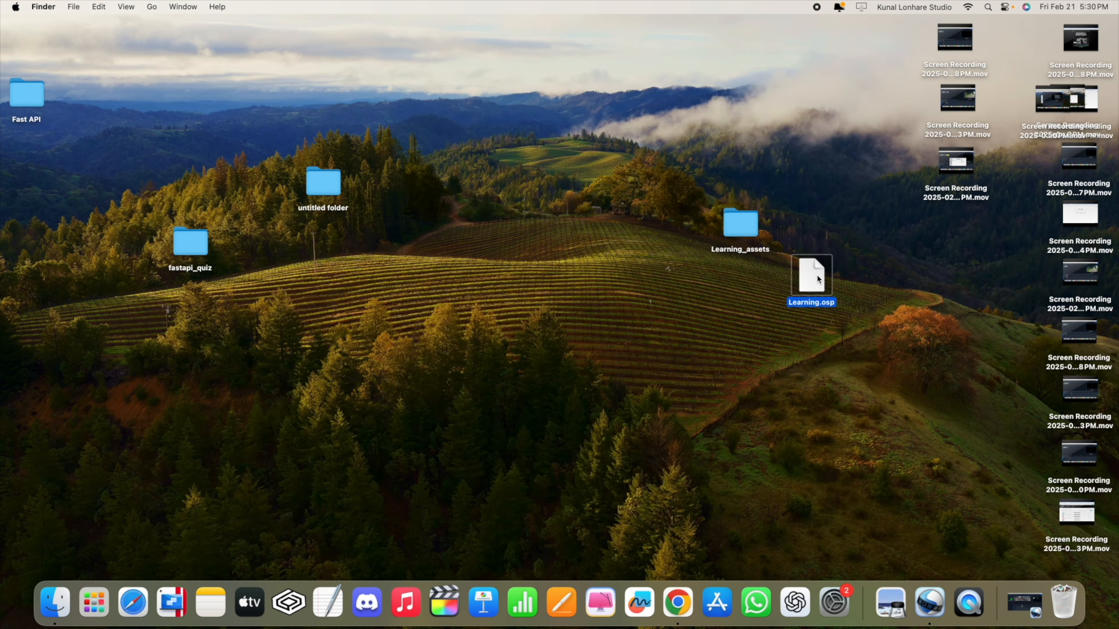
Restore and close the OpenShot window, and try to open Learning.osp directly from the desktop
left_click(1019, 618)
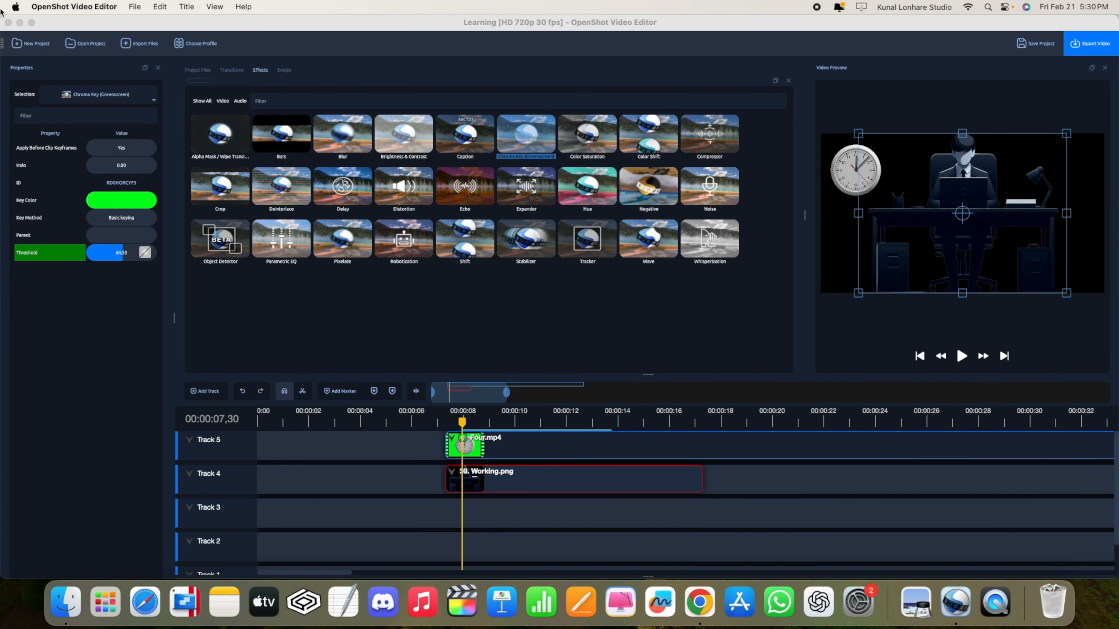
left_click(7, 23)
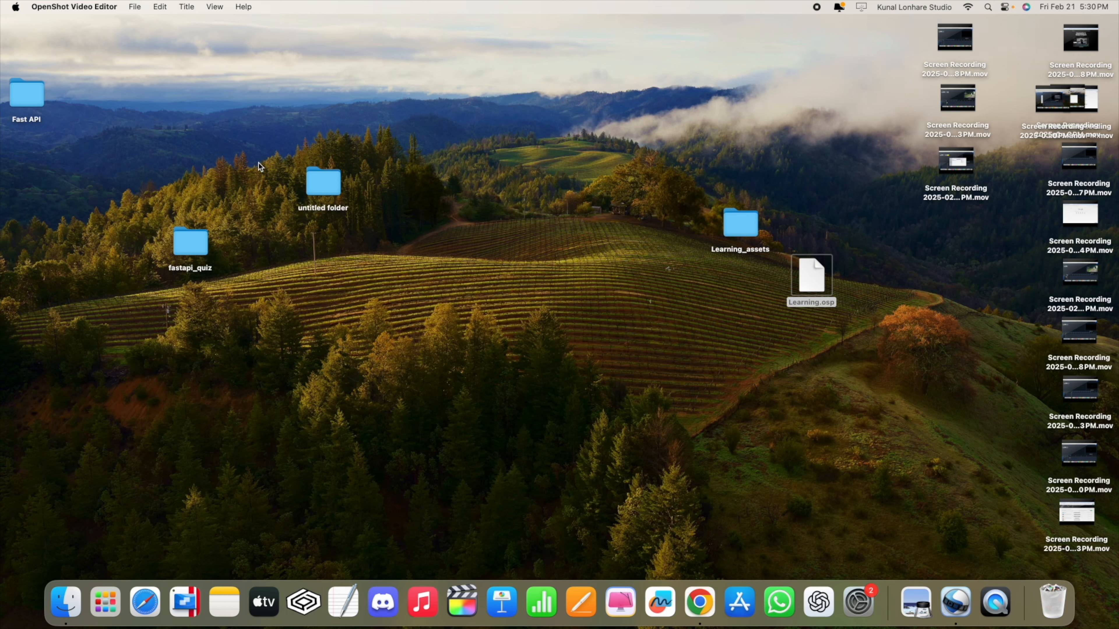
double_click(812, 278)
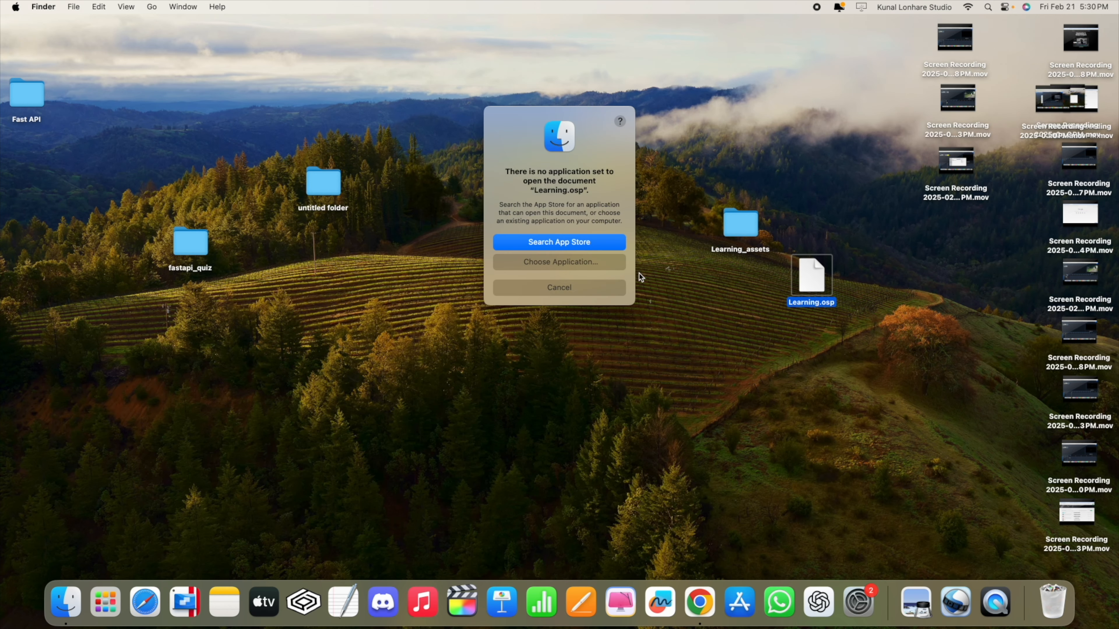
left_click(558, 294)
Look through the blender, protobuf_data, thumbnail and title subfolders of Learning_assets and close the folder window
double_click(746, 221)
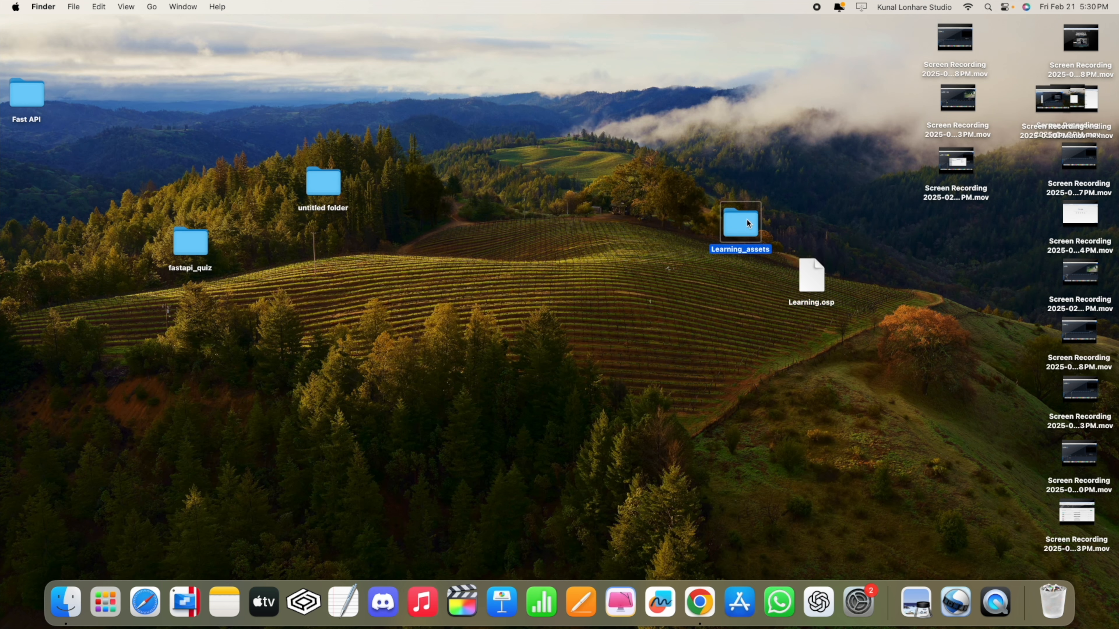
left_click(571, 131)
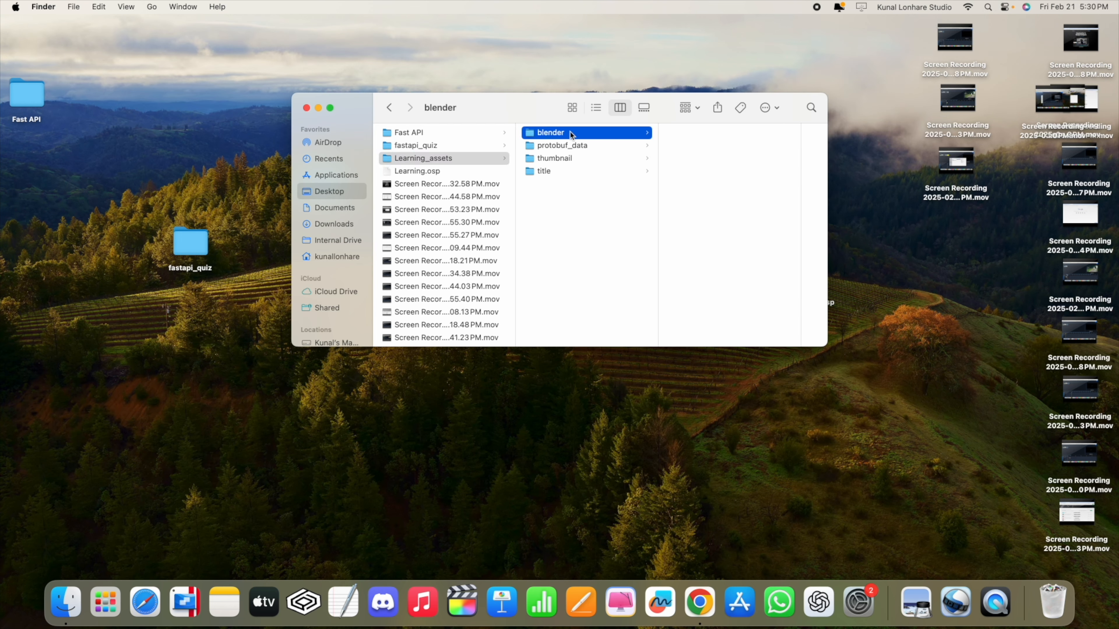
left_click(616, 145)
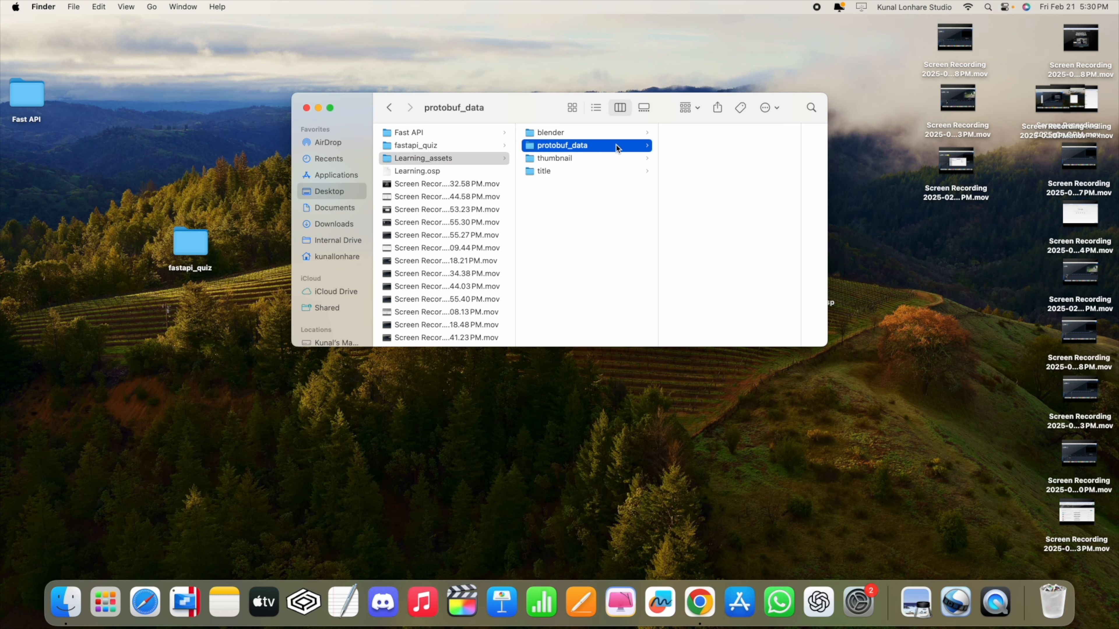
left_click(588, 157)
left_click(595, 170)
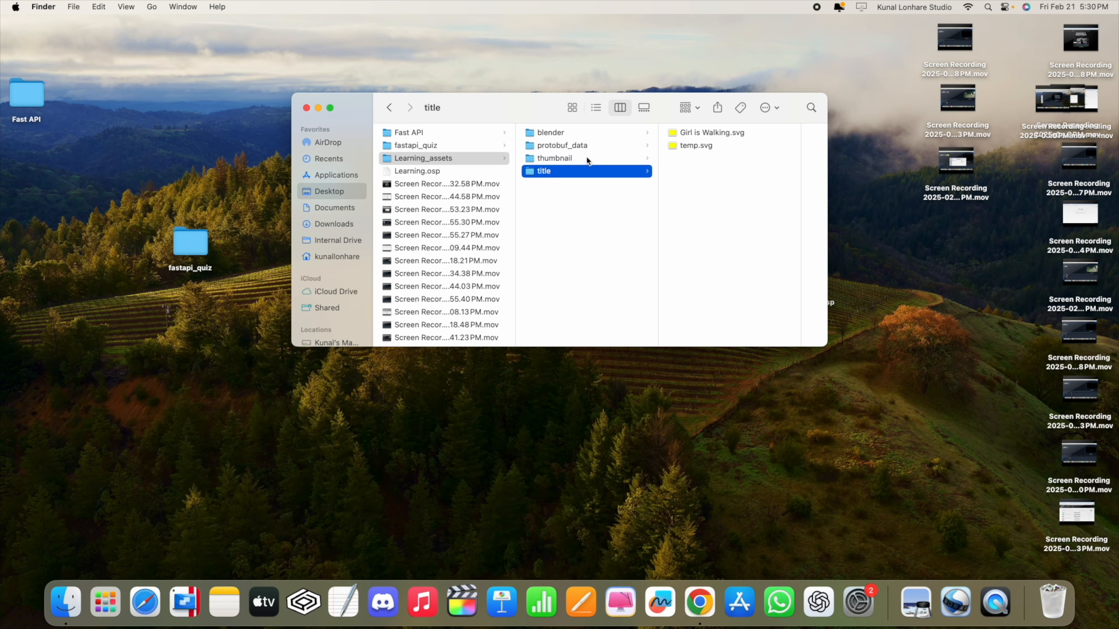
left_click(586, 158)
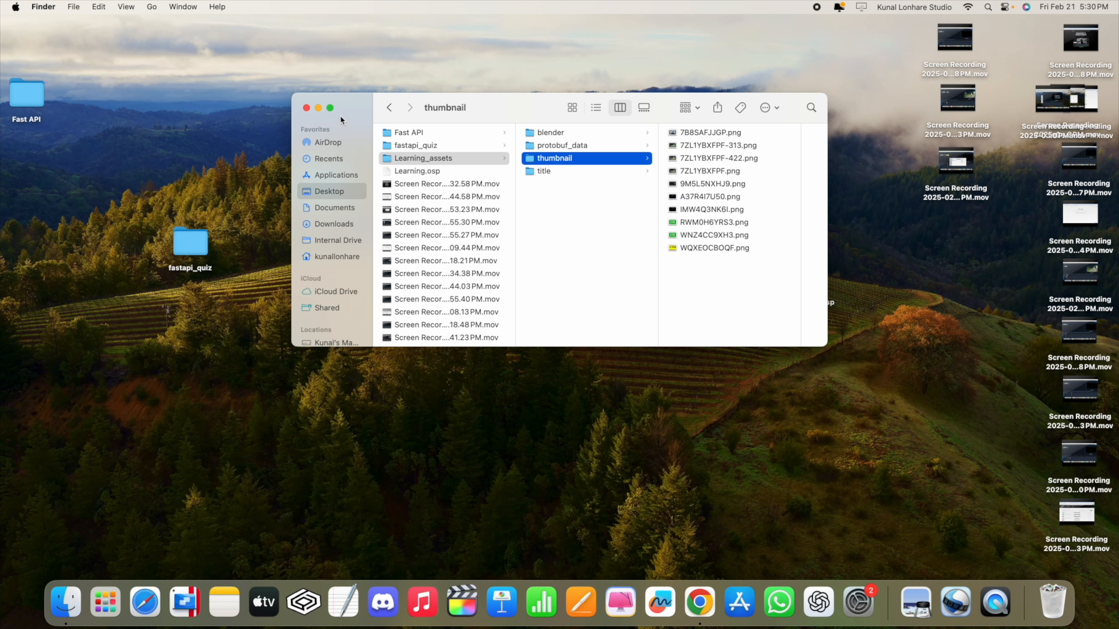
left_click(307, 109)
Relaunch OpenShot, show the project files and move its window aside to uncover the desktop
left_click(741, 303)
left_click(956, 600)
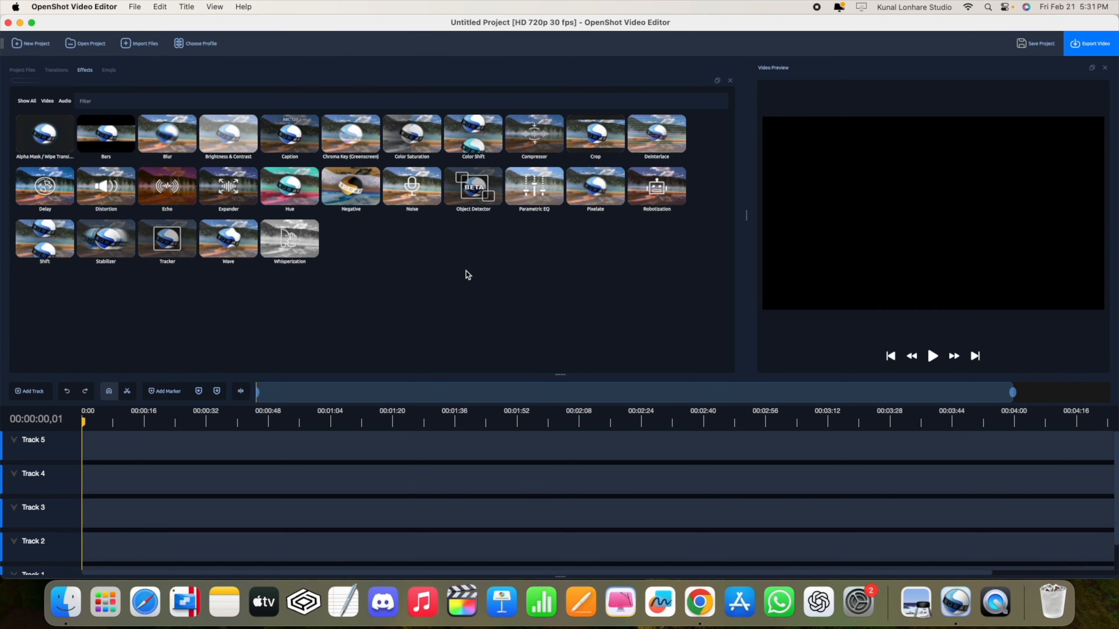
left_click(24, 71)
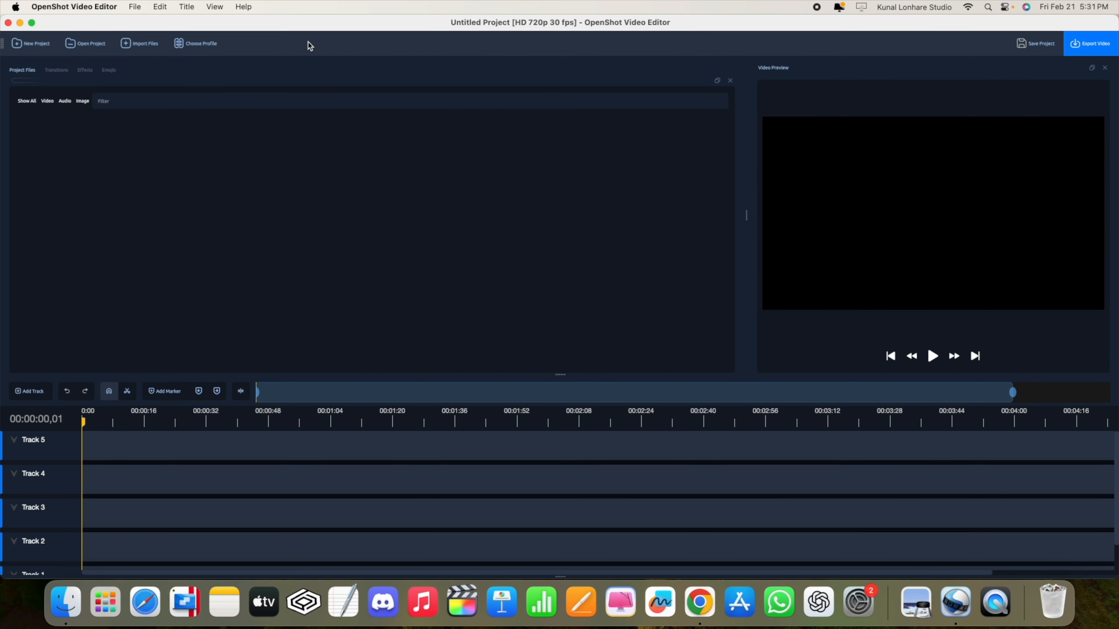
left_click_drag(280, 26, 664, 374)
Open the Learning.osp project from the Desktop and move the editor window back so it fills the screen
left_click(516, 397)
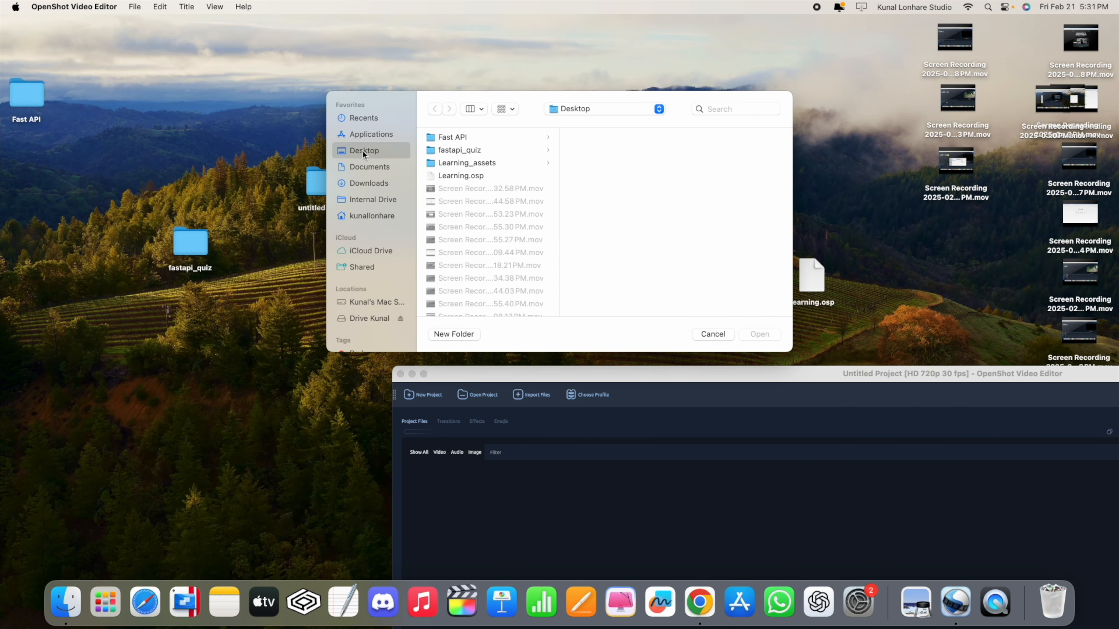
left_click(454, 176)
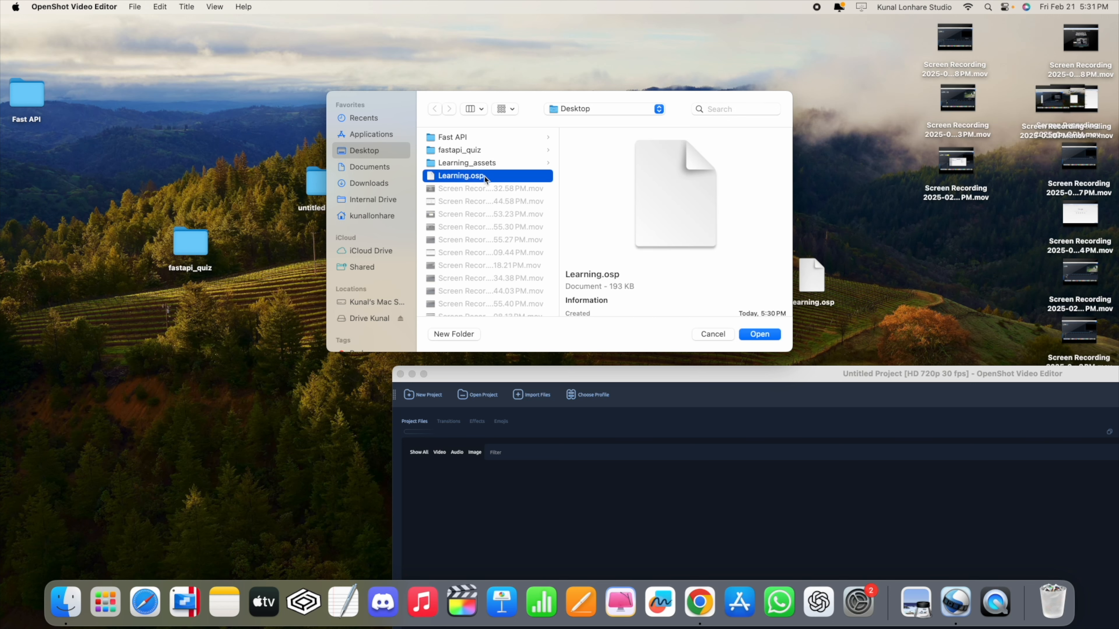
left_click(766, 337)
left_click(741, 377)
left_click_drag(741, 378, 383, 18)
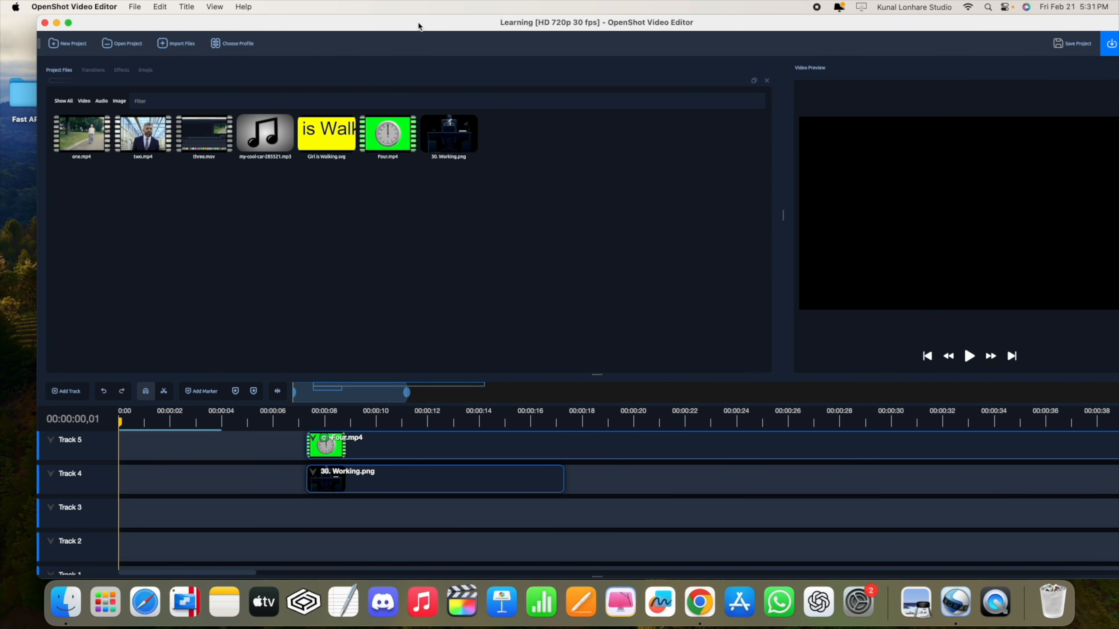
left_click_drag(419, 26, 382, 26)
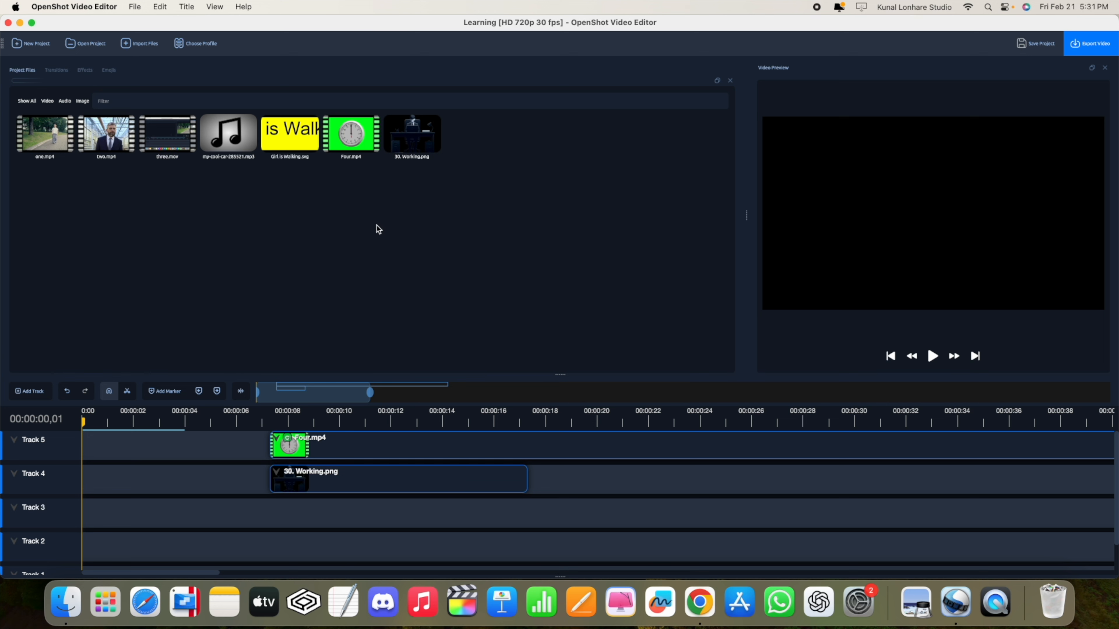
Play the reopened project from just before the clock clip at about 6.5 seconds and stop the playback
left_click(251, 424)
left_click(933, 356)
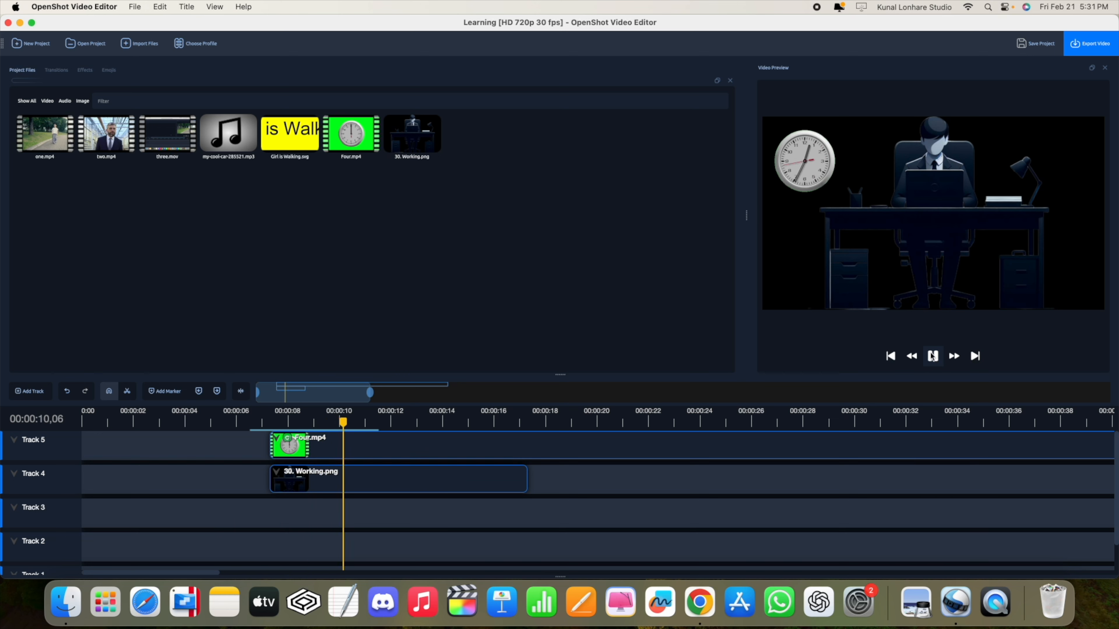
left_click(931, 365)
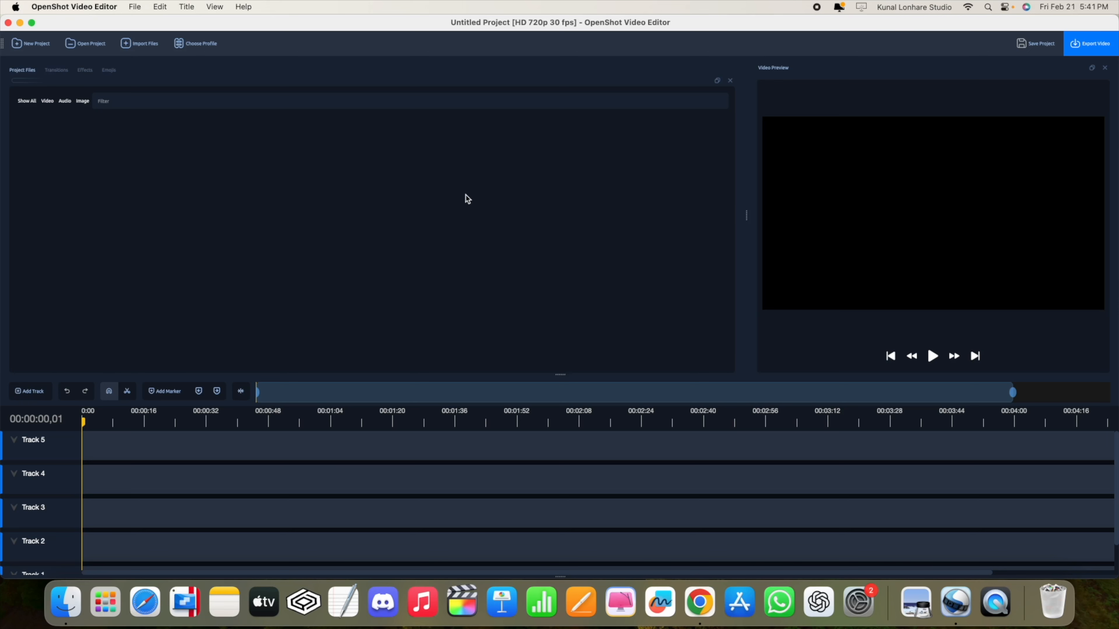
Close the Project Files and Video Preview docks in the untitled project and browse the transitions library
left_click(731, 81)
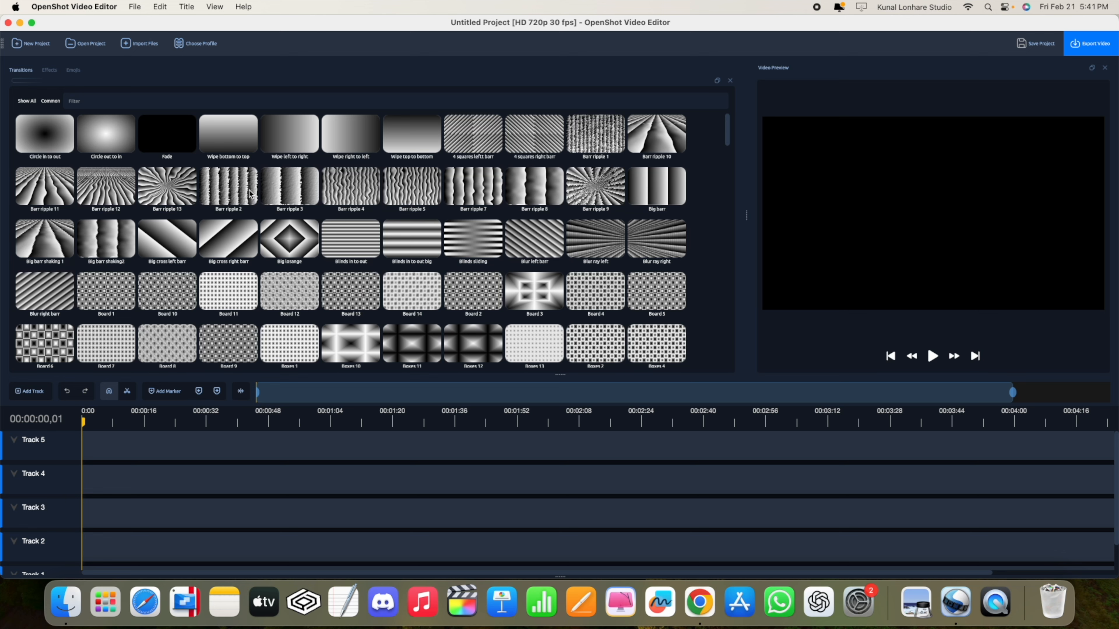
left_click(48, 70)
left_click(29, 74)
left_click(1105, 68)
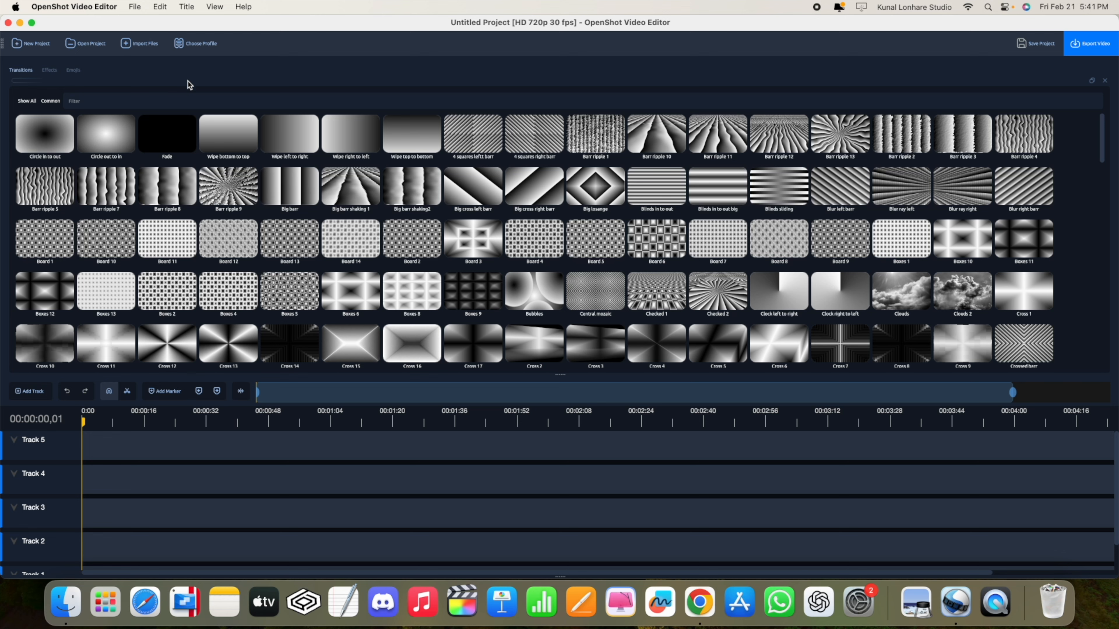
scroll(227, 309, "down", 15)
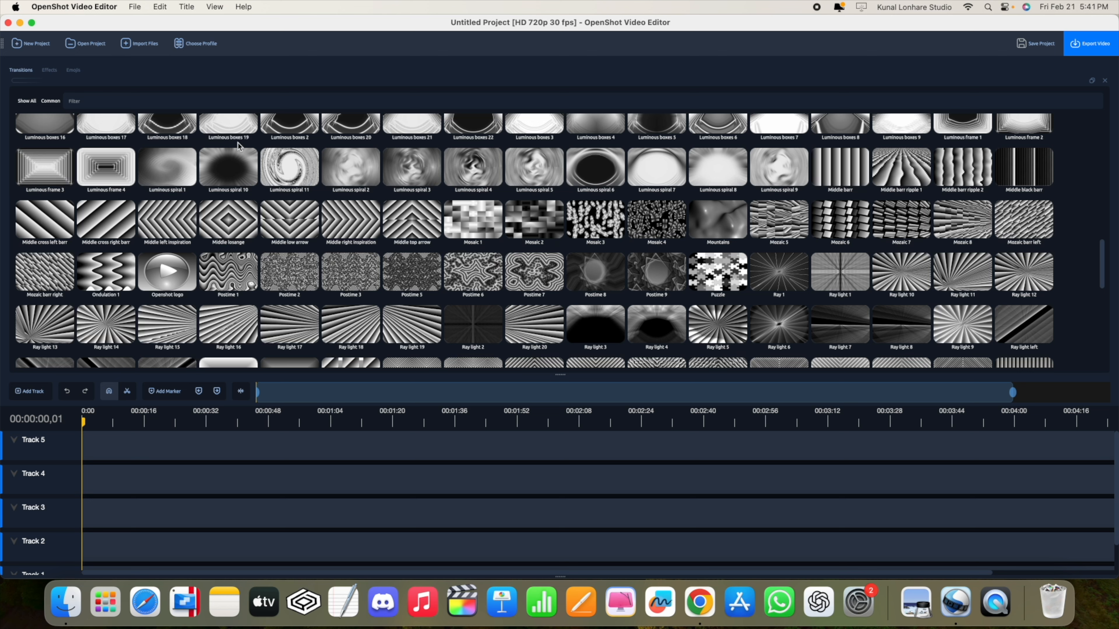
Restore the Simple View layout and check its Transitions, Effects and Project Files docks
left_click(213, 6)
mouse_move(215, 60)
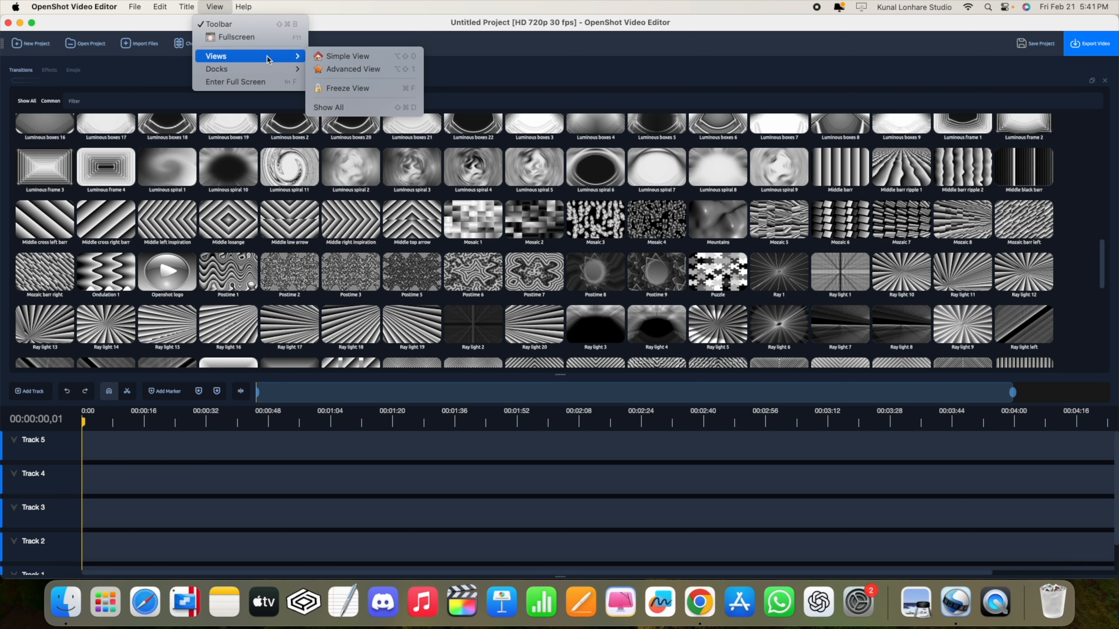
left_click(349, 56)
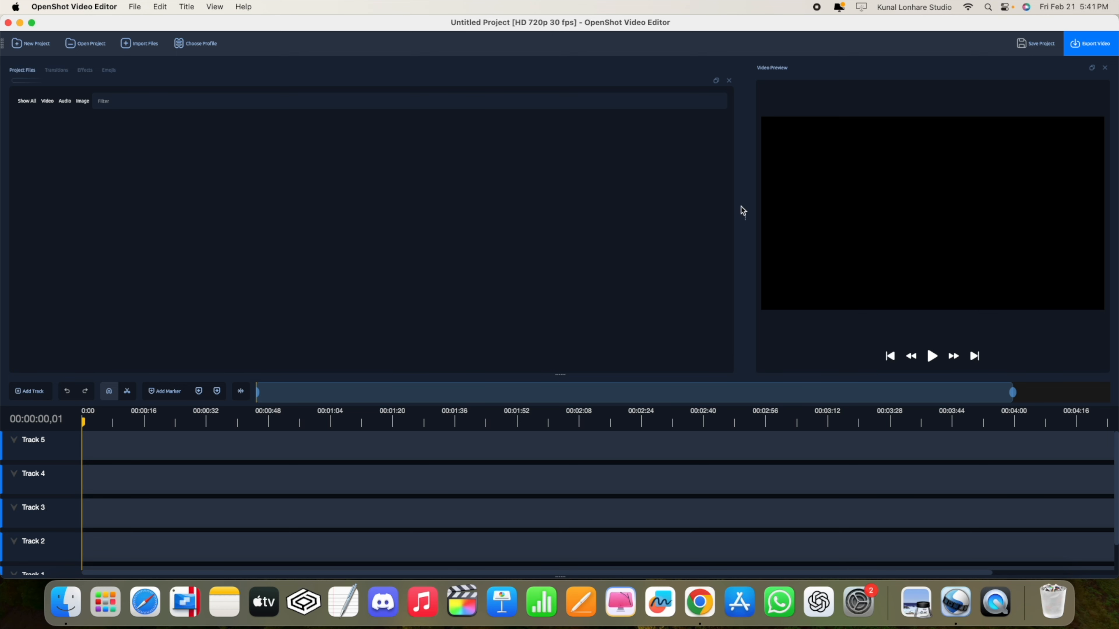
left_click(56, 70)
left_click(83, 72)
left_click(24, 70)
Group the Video Preview with the Project Files docks and enlarge the timeline area beneath it
left_click_drag(1018, 69, 342, 125)
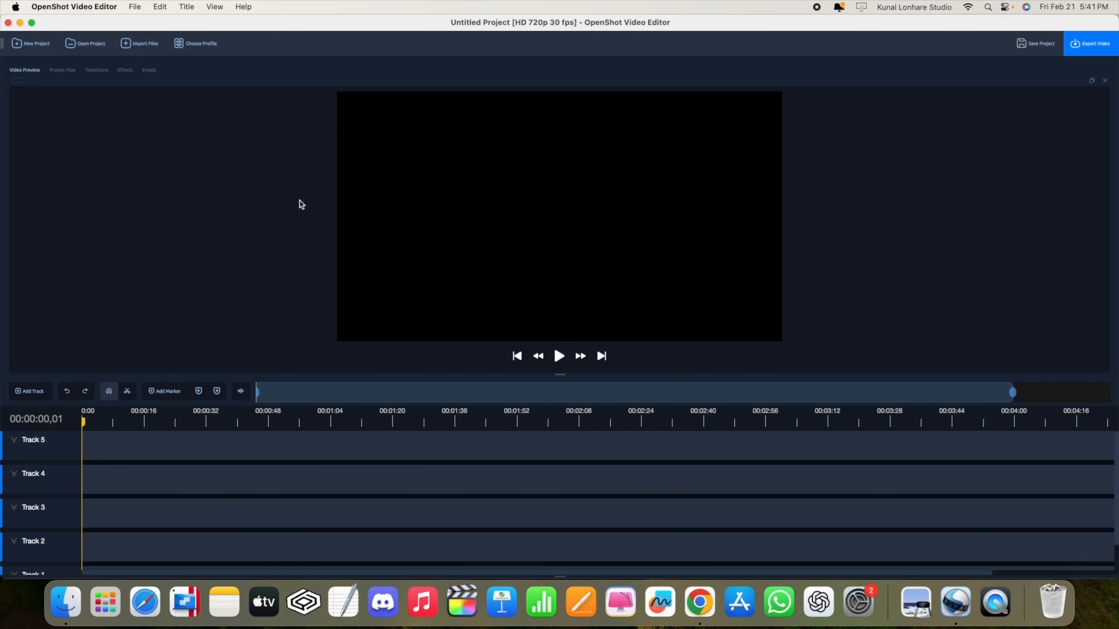
left_click_drag(267, 374, 277, 278)
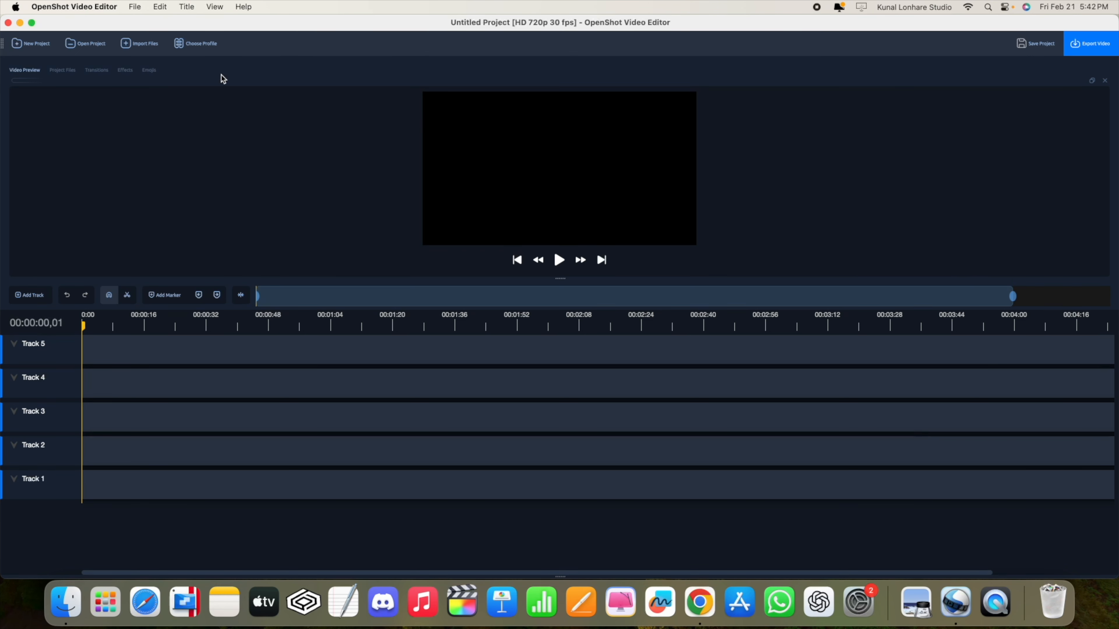
Reset the rearranged layout to Simple View and make the timeline tall enough to show all five tracks
left_click(215, 5)
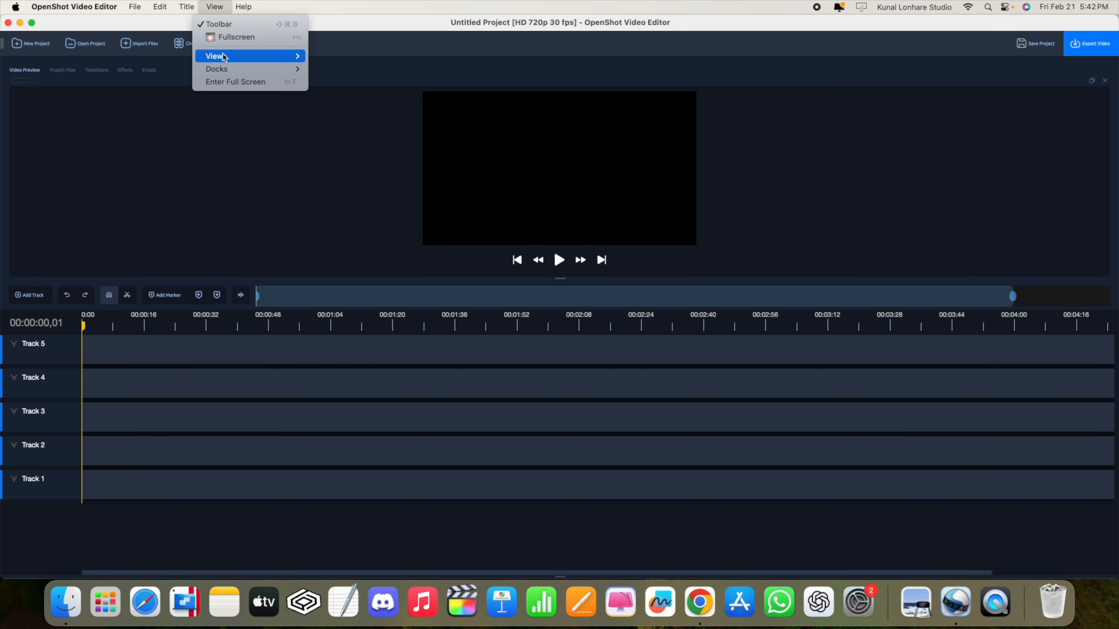
mouse_move(253, 58)
left_click(346, 56)
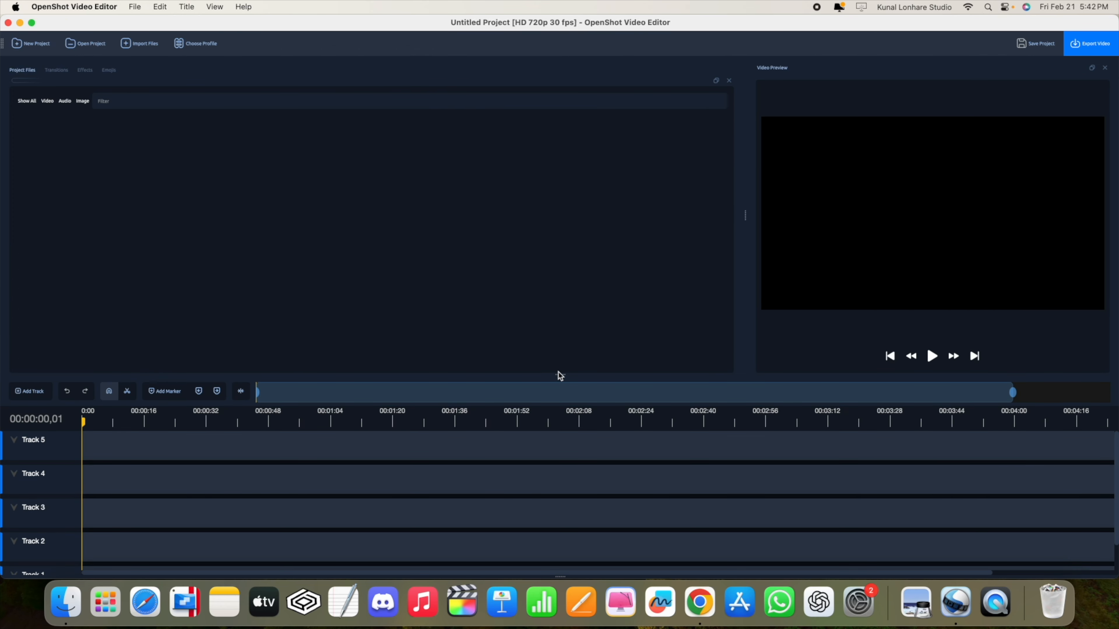
left_click_drag(560, 373, 578, 296)
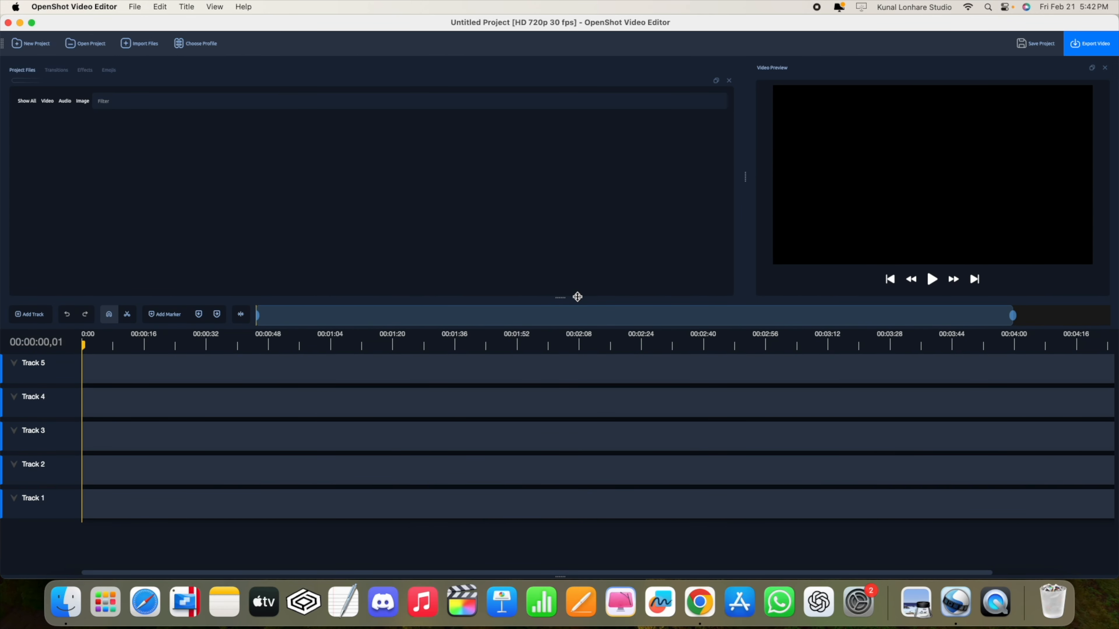
Switch the layout to Advanced View and browse its effects, emojis and transitions docks
left_click(219, 6)
mouse_move(227, 62)
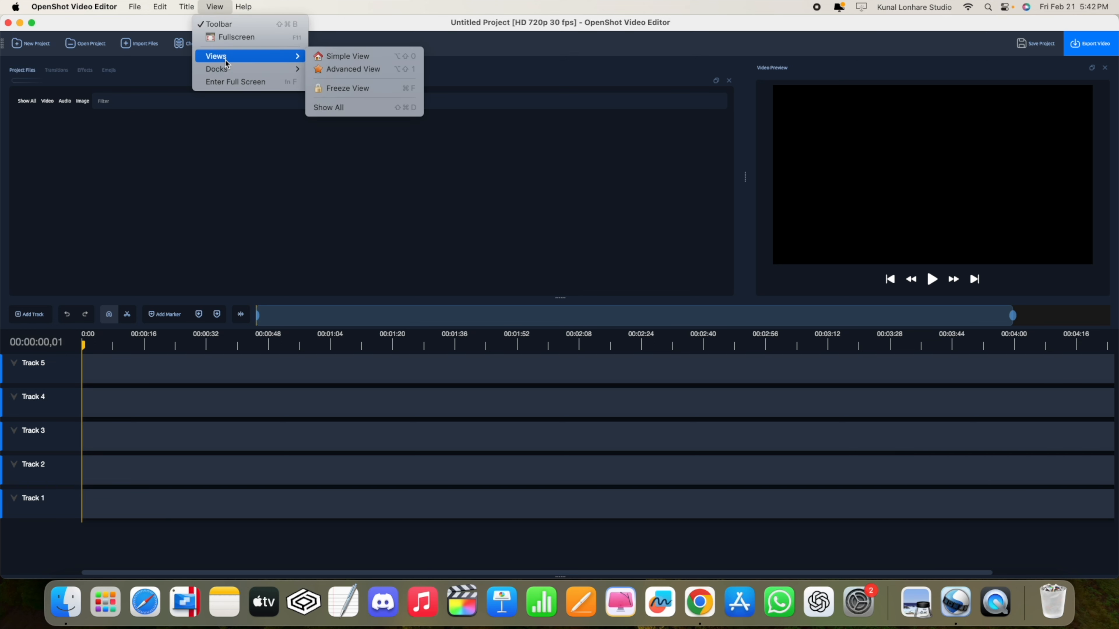
left_click(348, 69)
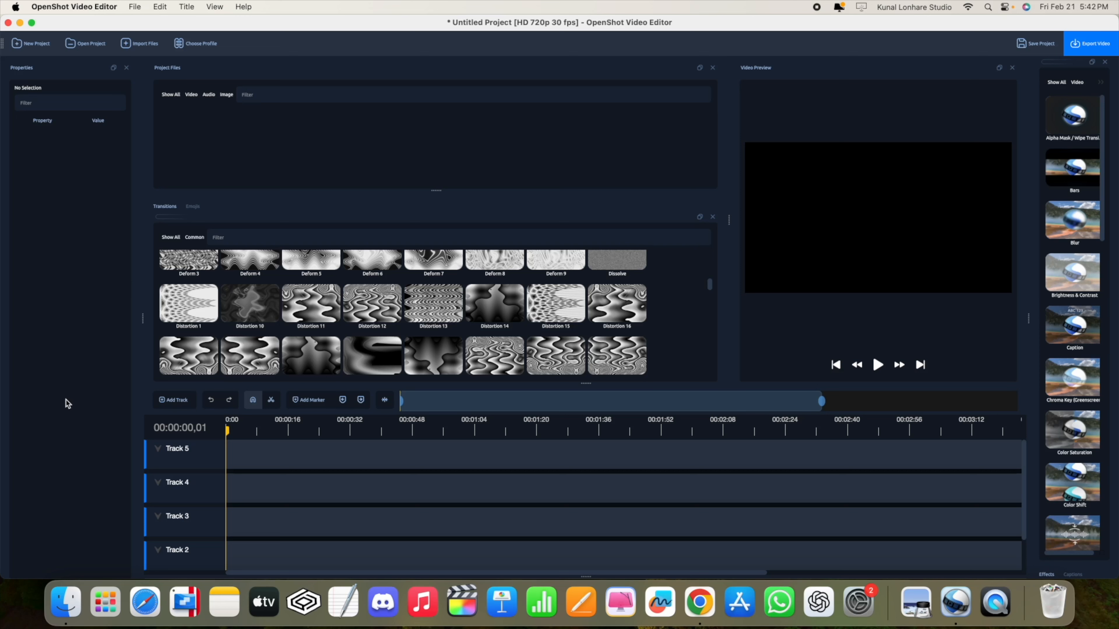
scroll(1086, 339, "down", 3)
scroll(1086, 339, "down", 10)
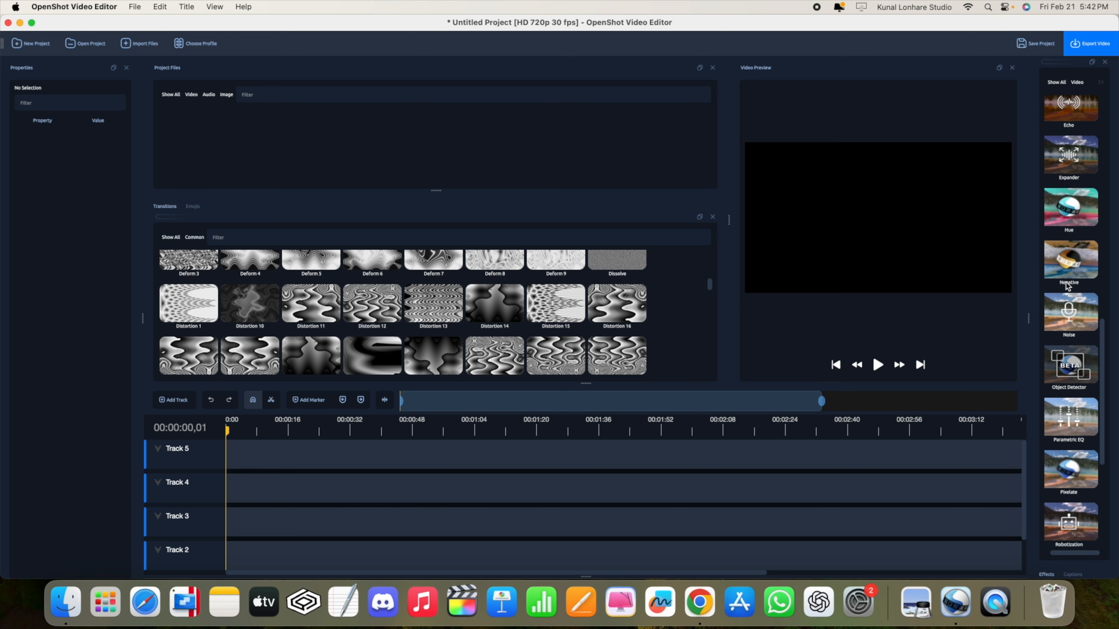
scroll(1072, 319, "down", 4)
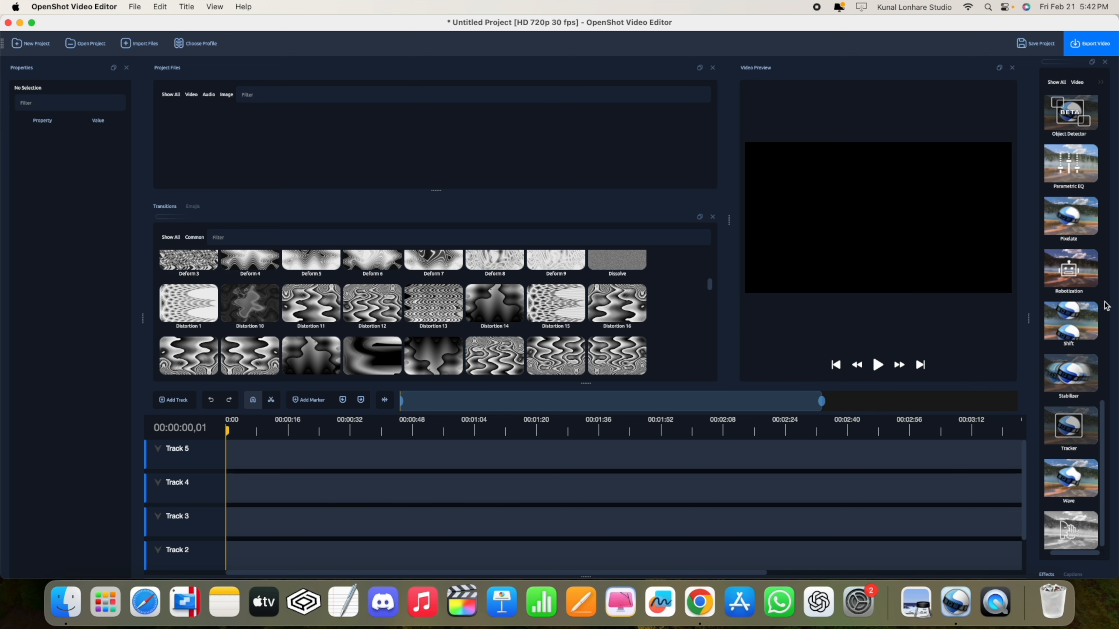
left_click(192, 207)
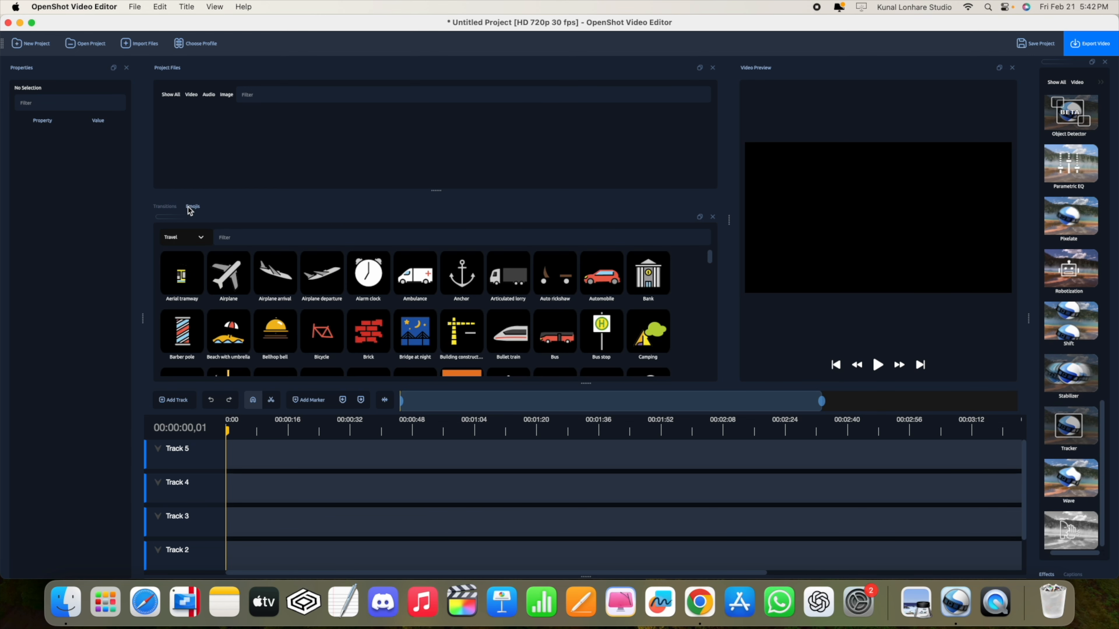
scroll(382, 291, "down", 15)
scroll(382, 291, "up", 20)
left_click(163, 207)
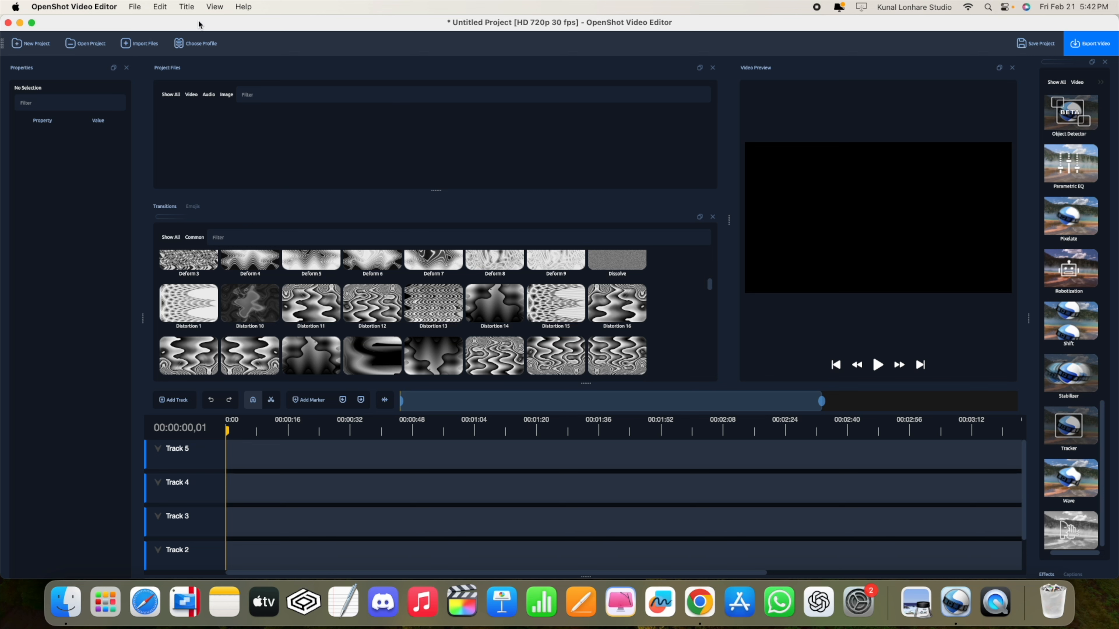
Return from Advanced View to Simple View and enlarge the timeline area until all five tracks fit
left_click(212, 7)
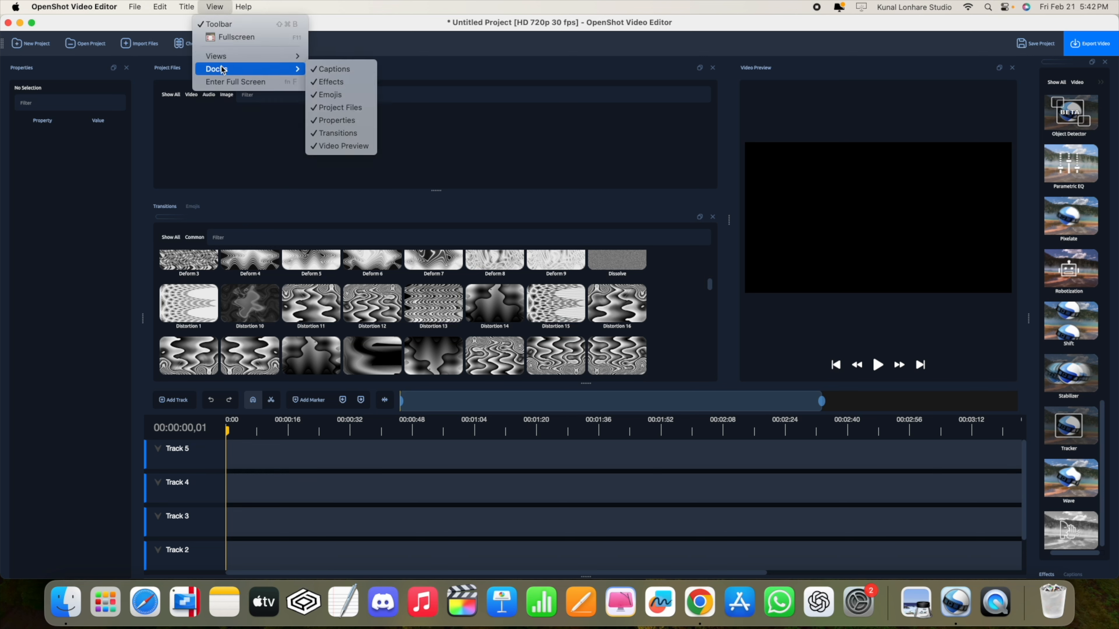
mouse_move(246, 56)
left_click(338, 58)
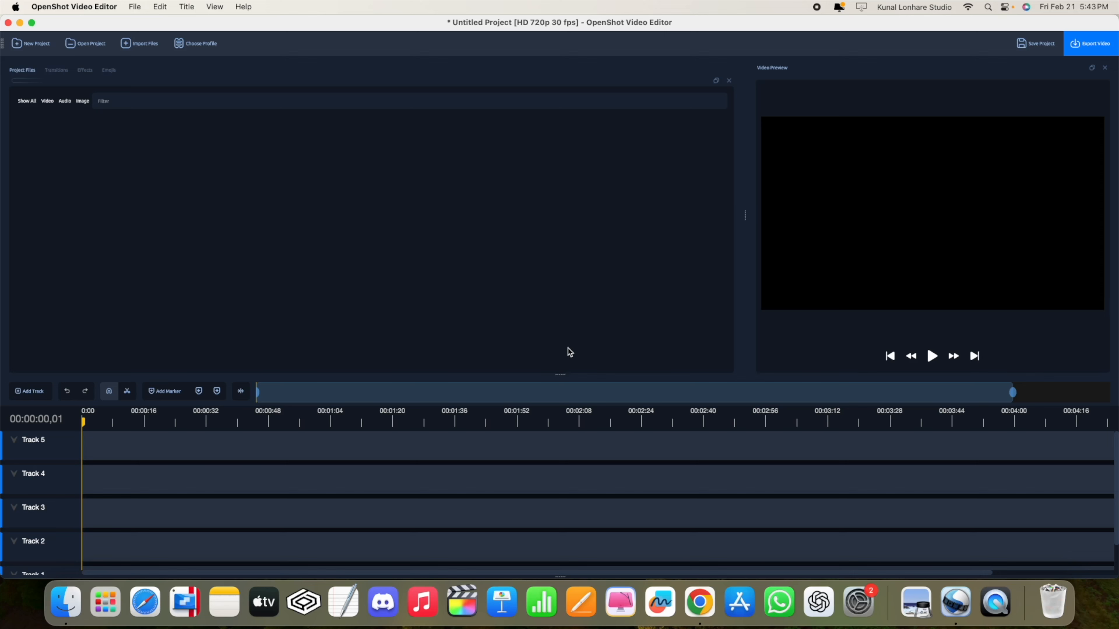
left_click_drag(560, 375, 551, 316)
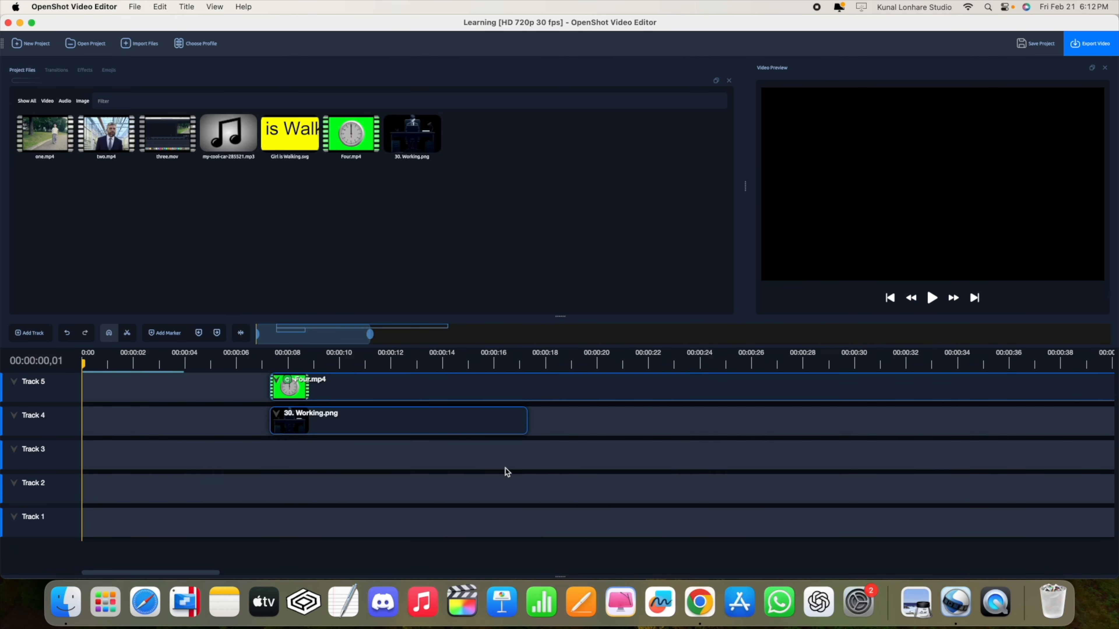
Delete the Four.mp4 and 30. Working.png clips from the Learning project's timeline
left_click_drag(520, 469, 345, 382)
key("Delete")
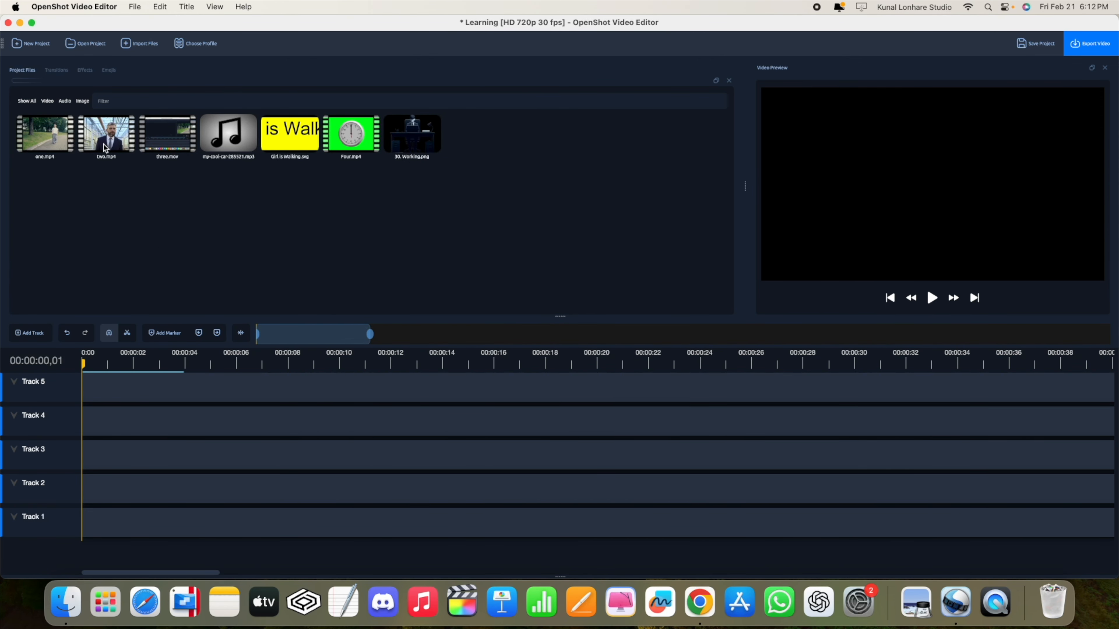
Place one.mp4 on Track 3 starting at about 3 seconds and move the playhead to the clip's start
left_click(44, 137)
left_click_drag(36, 139, 159, 429)
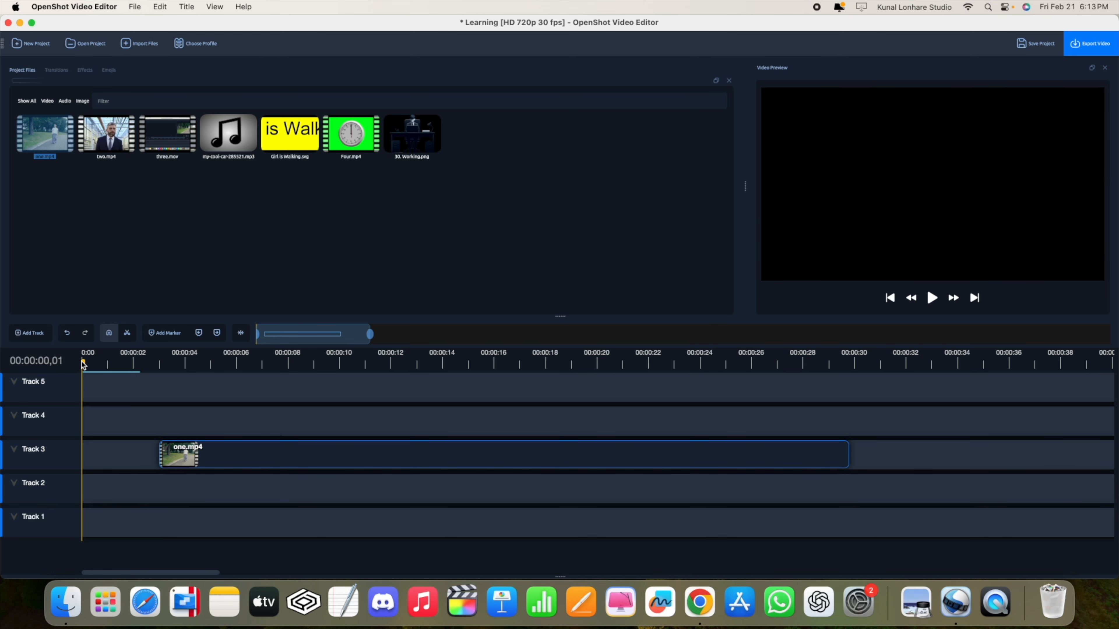
left_click_drag(82, 362, 157, 372)
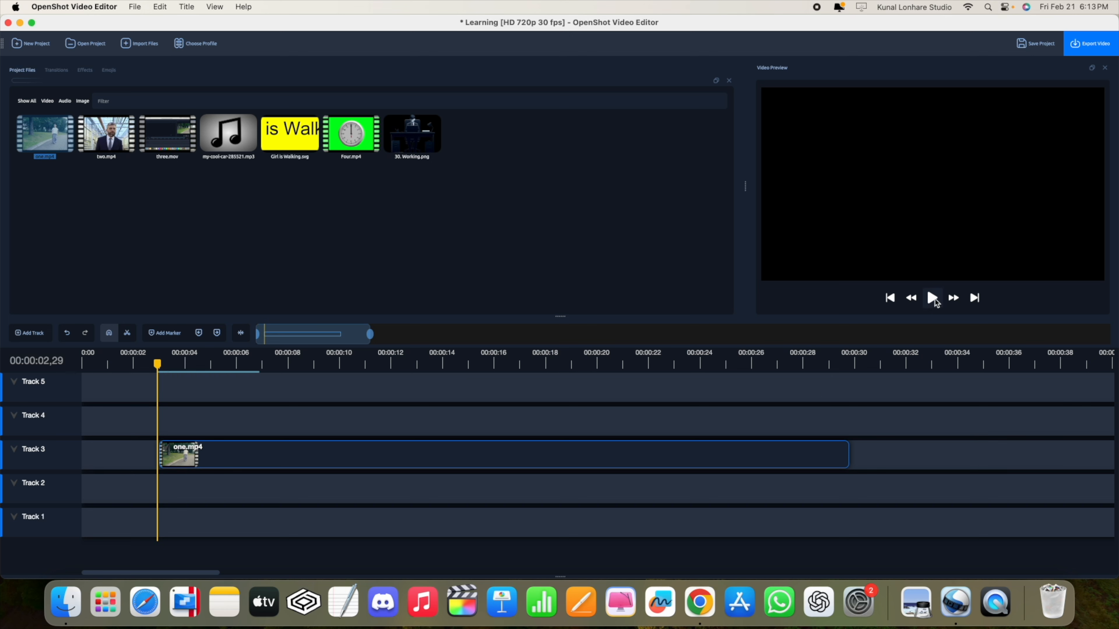
Play back the one.mp4 clip briefly and return the playhead to the clip's start
left_click(932, 298)
left_click(933, 298)
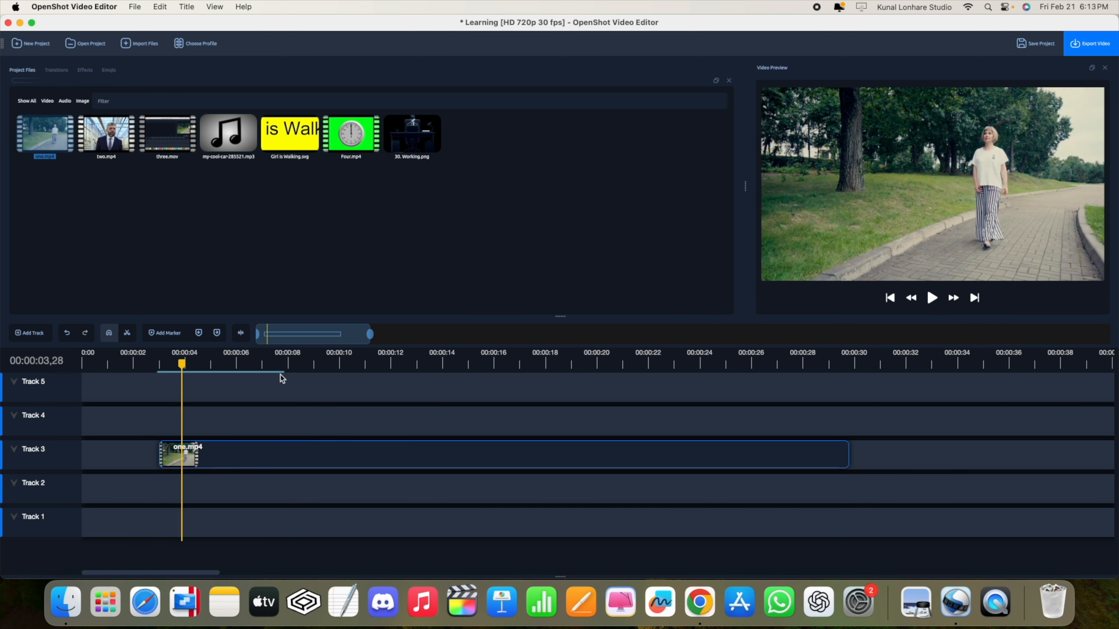
left_click_drag(181, 362, 158, 367)
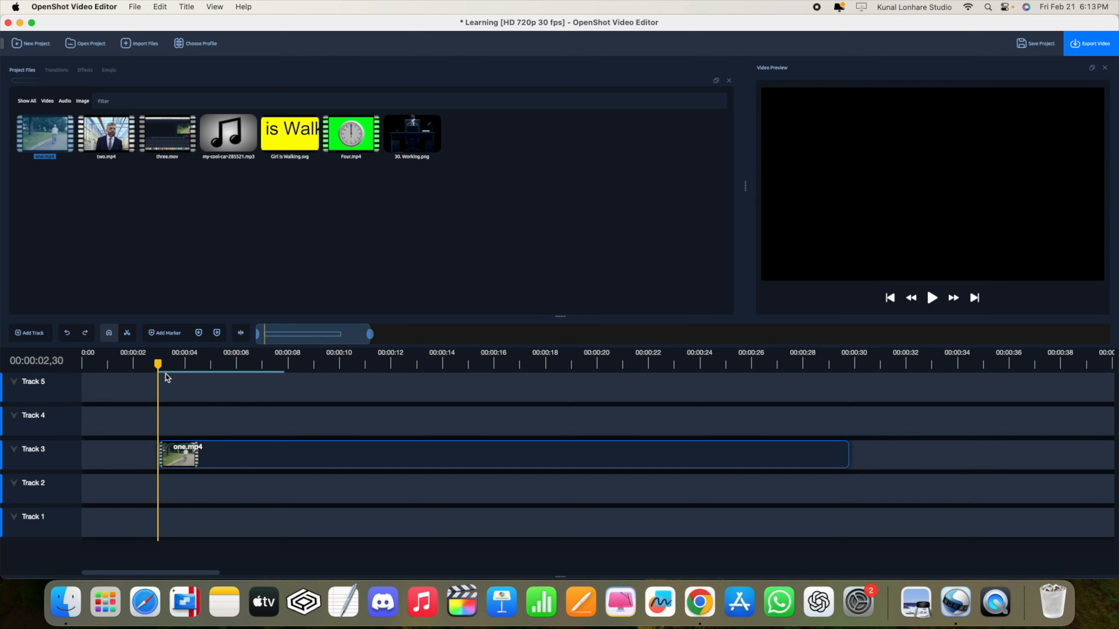
Apply the Bars effect to the one.mp4 clip on Track 3, open its properties and preview the clip
left_click(84, 72)
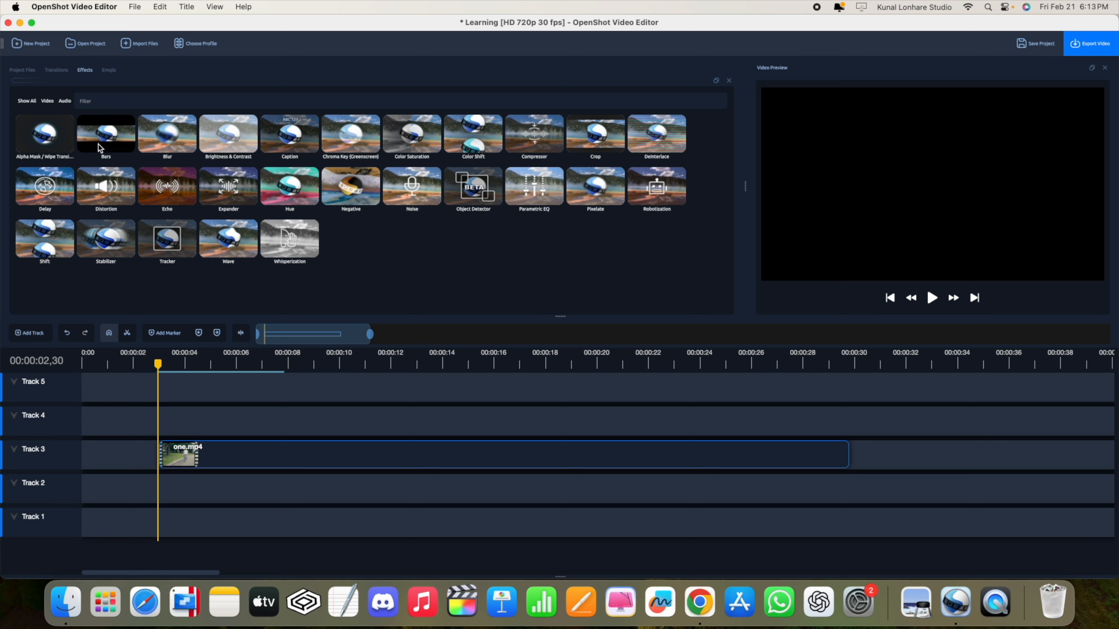
left_click_drag(109, 138, 179, 462)
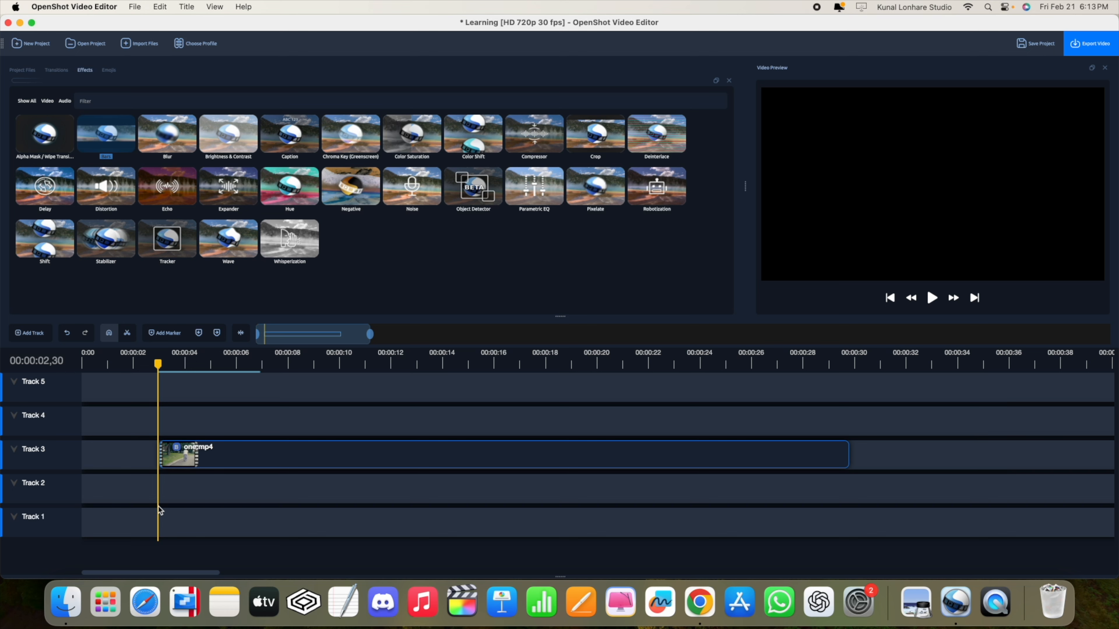
left_click(177, 448)
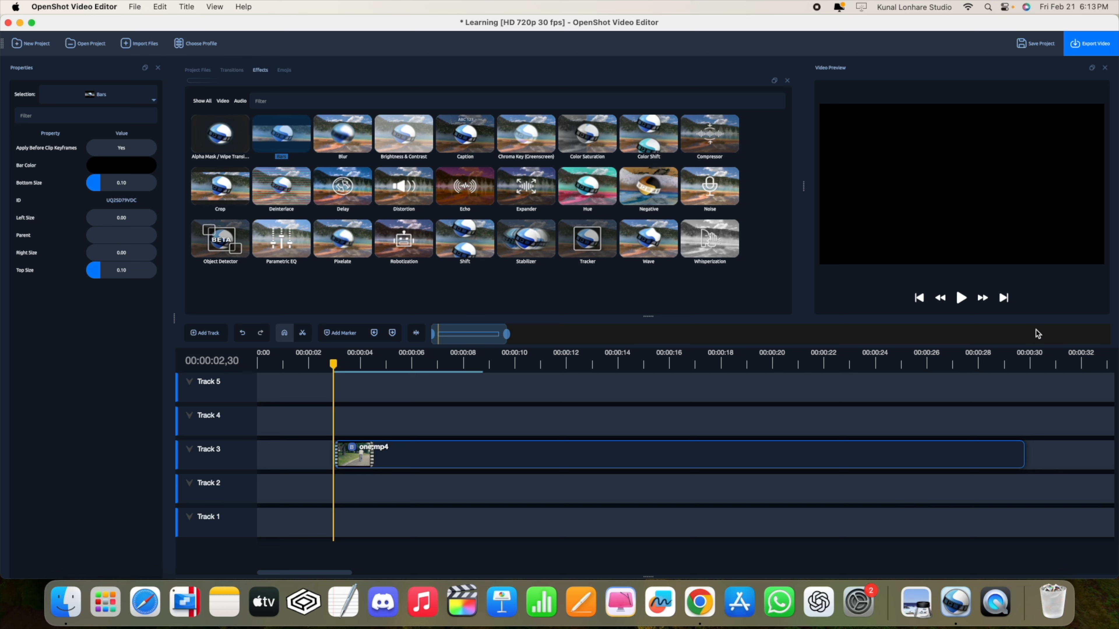
left_click(961, 298)
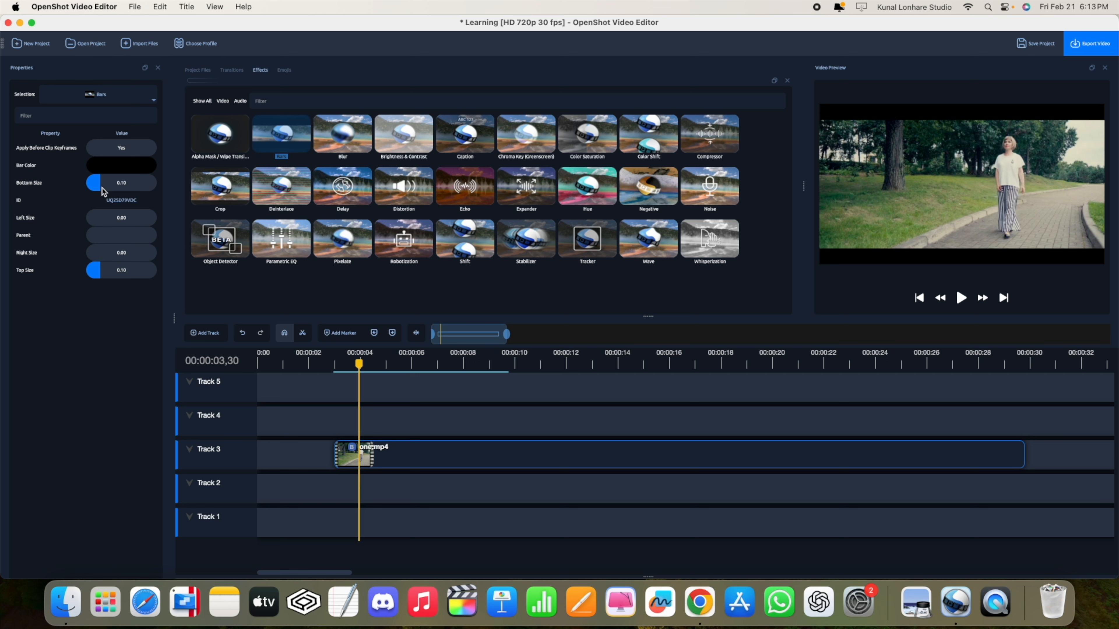
Set the Bars effect's top size to 0.04 and bottom size to 0.02 at about 4 seconds, and save the project from the clip's start
left_click_drag(102, 272, 92, 273)
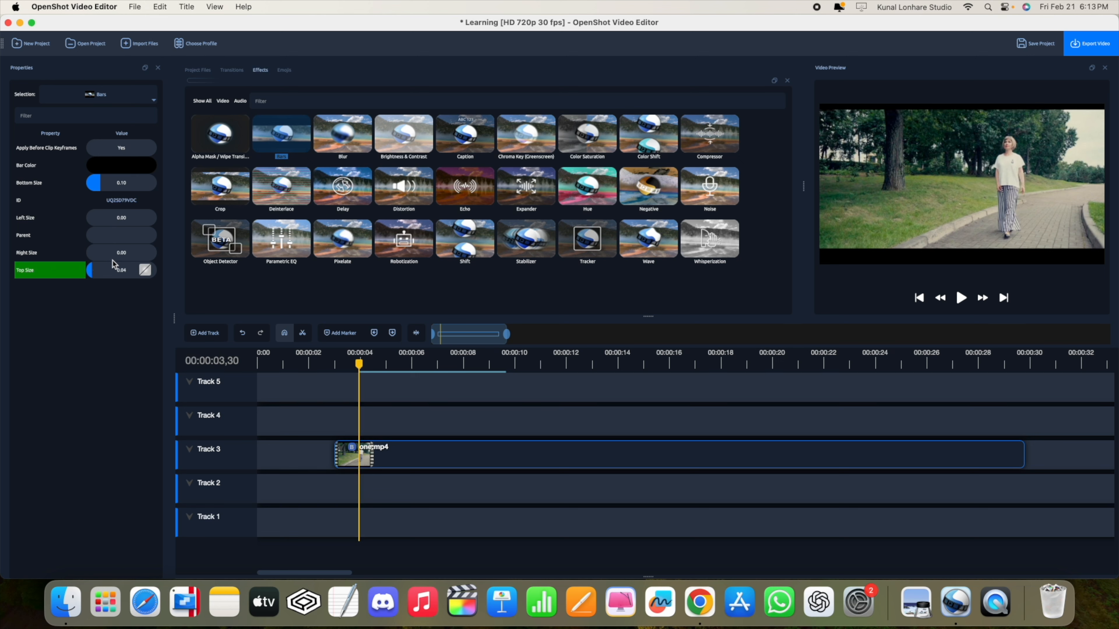
left_click_drag(103, 191, 90, 189)
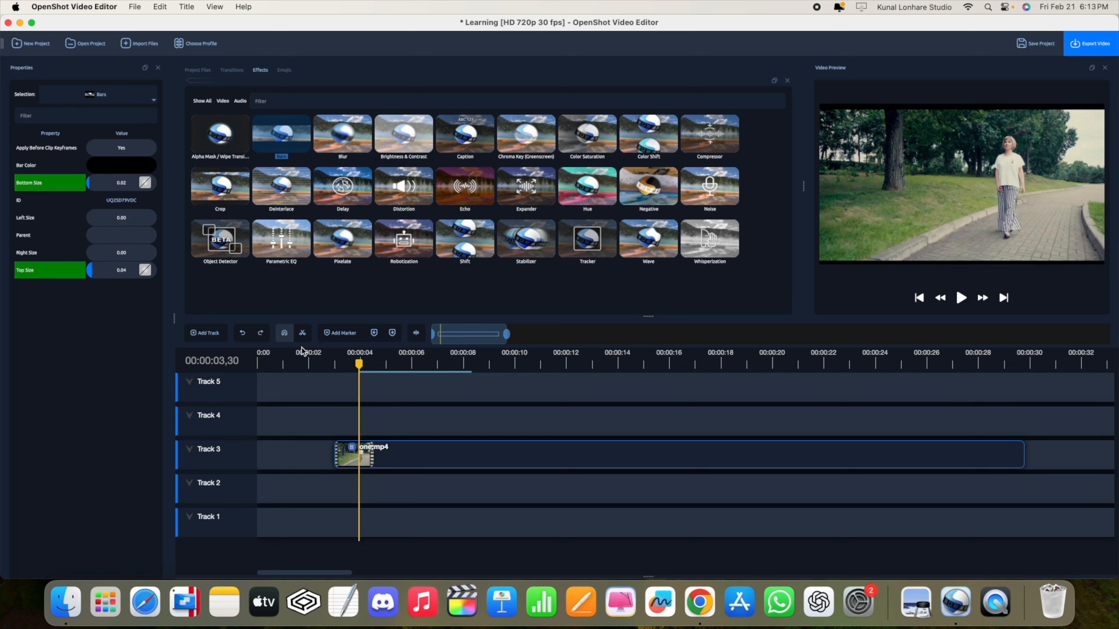
left_click_drag(358, 362, 335, 369)
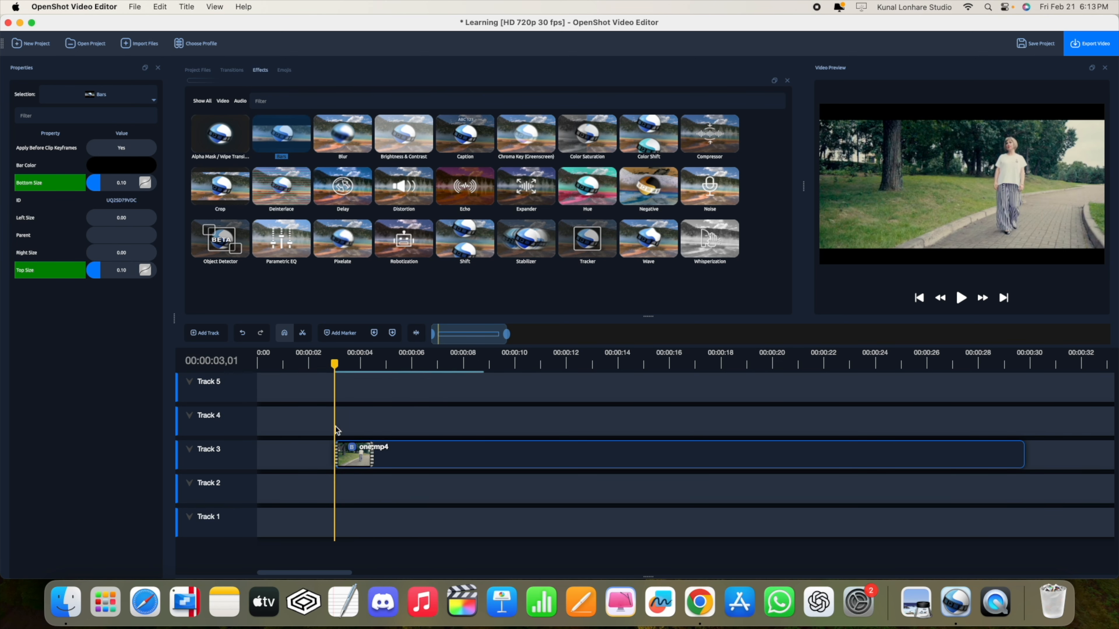
key("super+s")
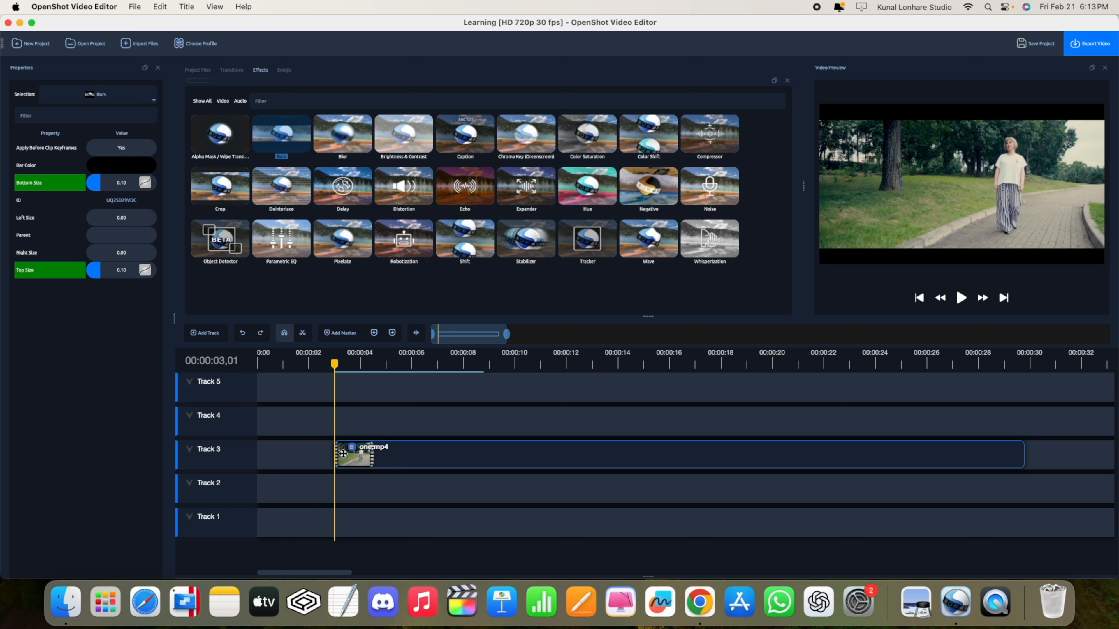
left_click(158, 68)
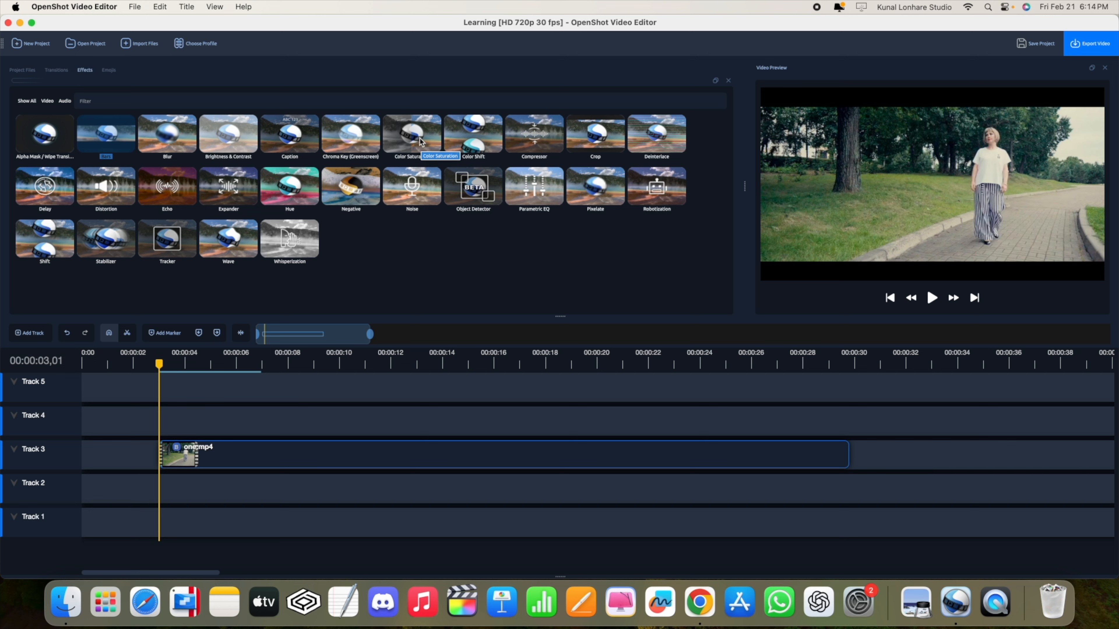
Apply the Color Saturation effect to the one.mp4 clip, set Saturation to 1.38 and preview the result
left_click_drag(420, 142, 195, 454)
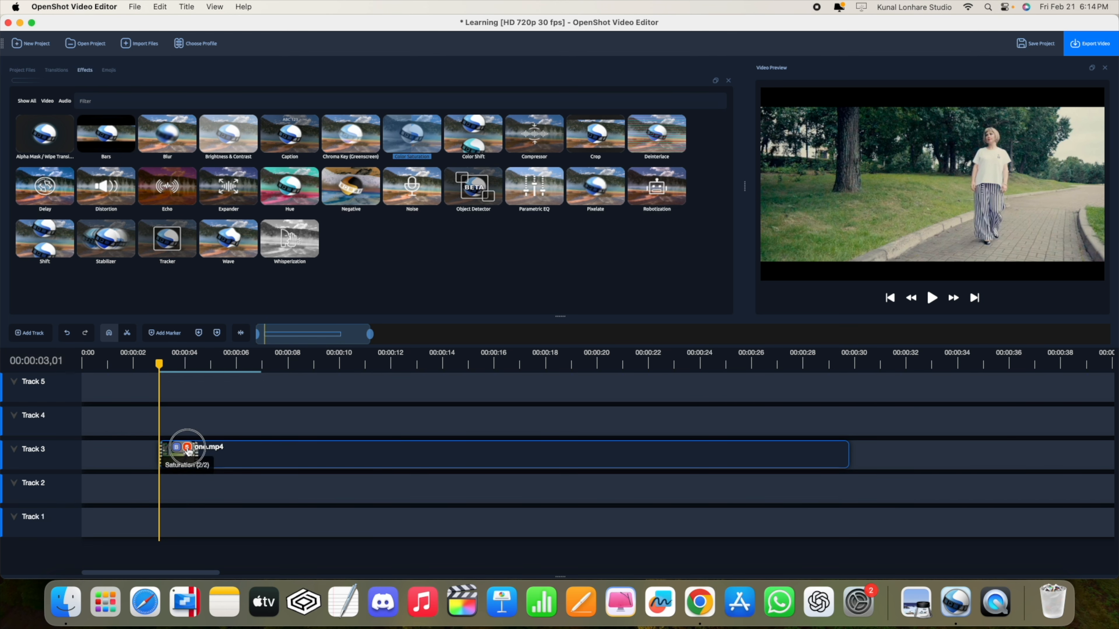
double_click(189, 450)
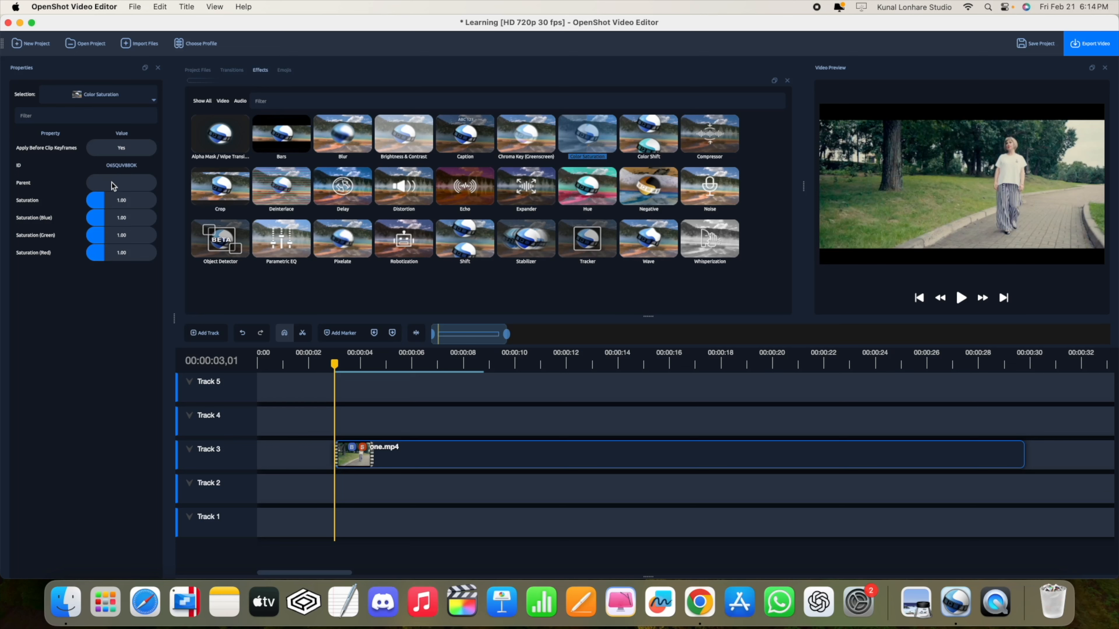
left_click_drag(101, 203, 110, 204)
left_click(958, 303)
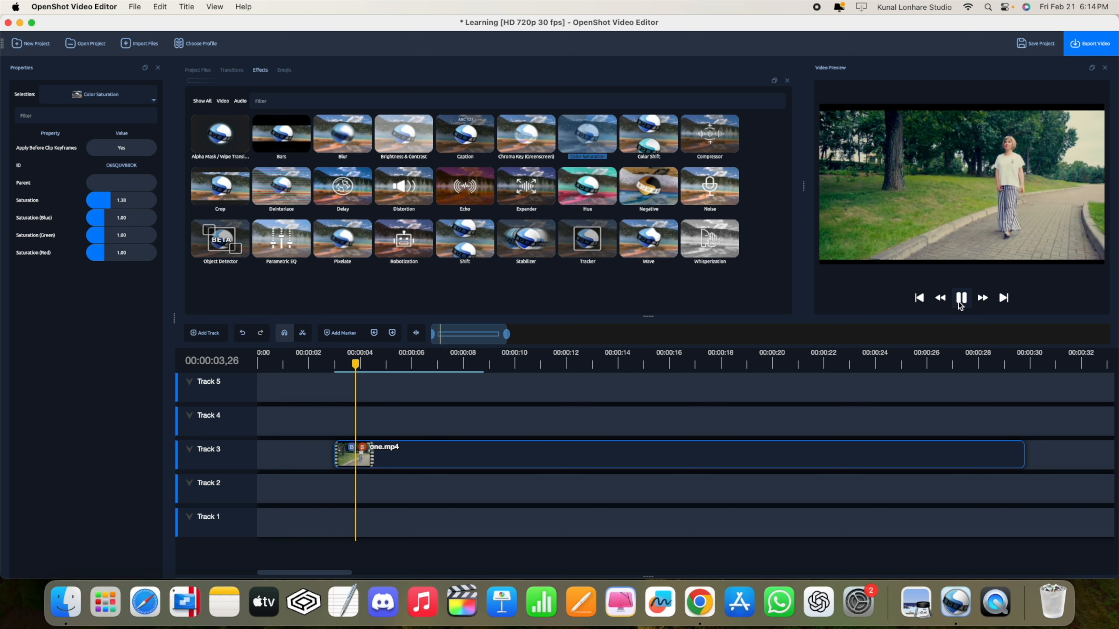
left_click(961, 304)
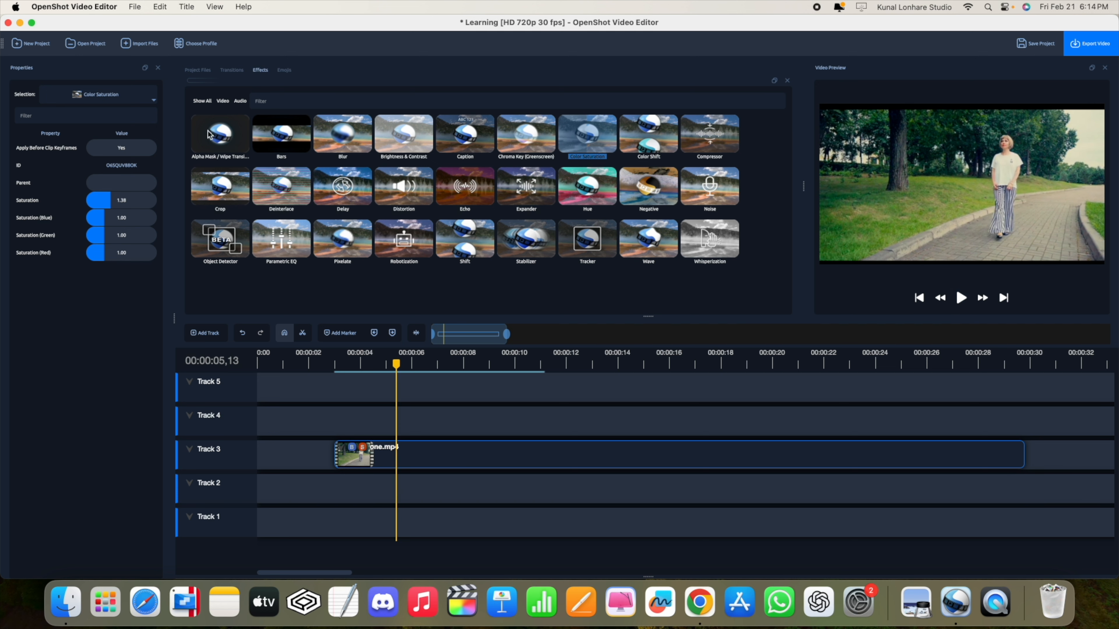
At 00:00:05,13 set Saturation to 1.28, Blue 0.98, Green 0.95 and Red 0.92, and preview the clip from its start
left_click(102, 219)
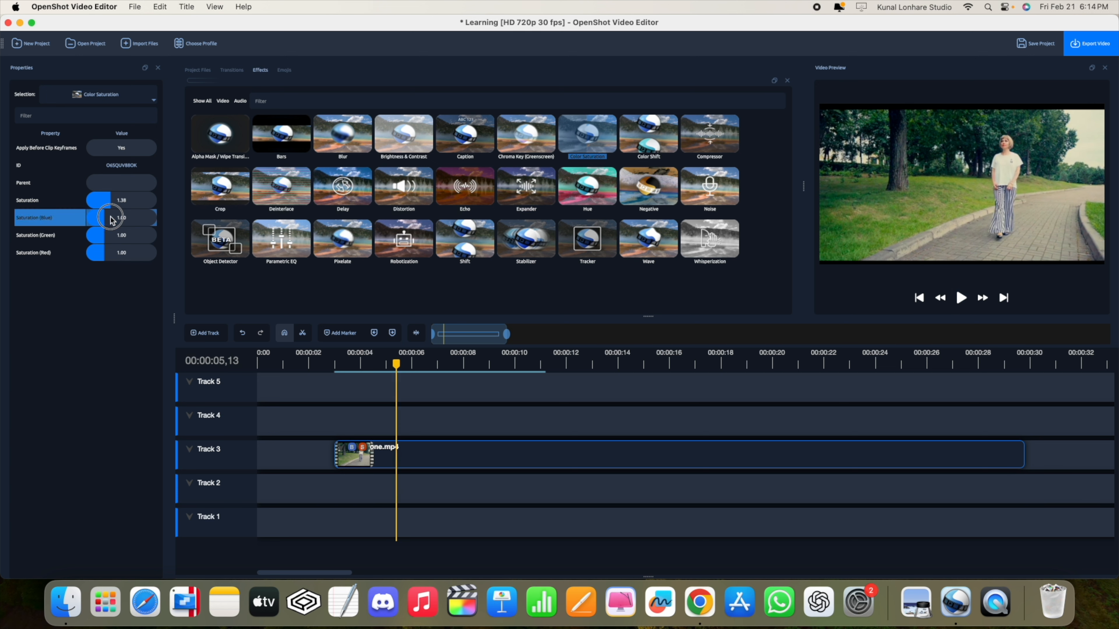
left_click_drag(103, 220, 102, 255)
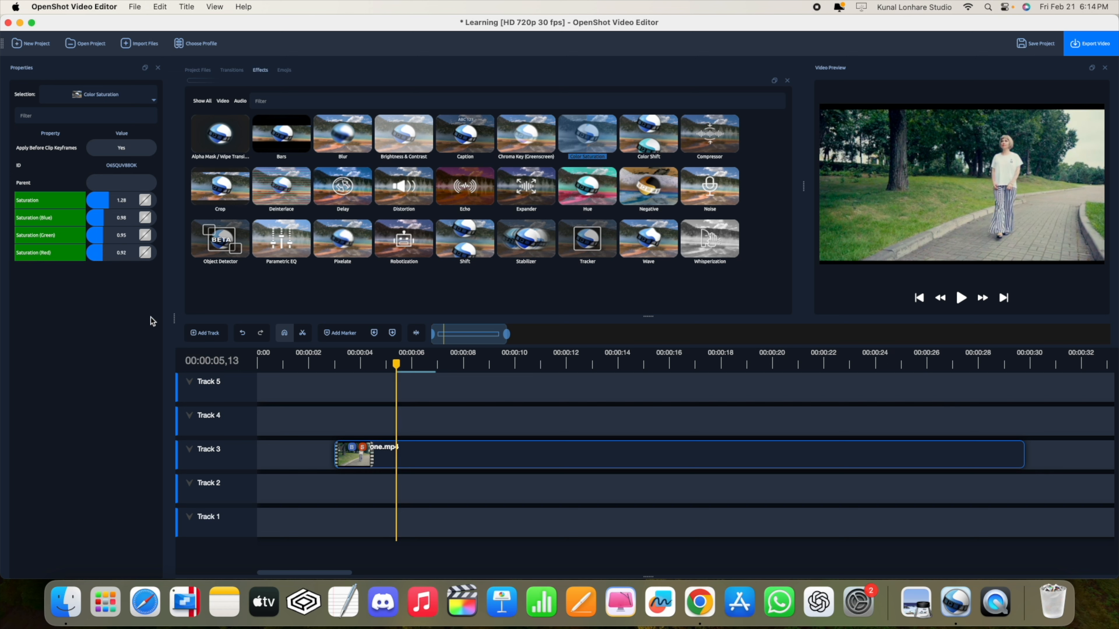
left_click_drag(395, 362, 335, 365)
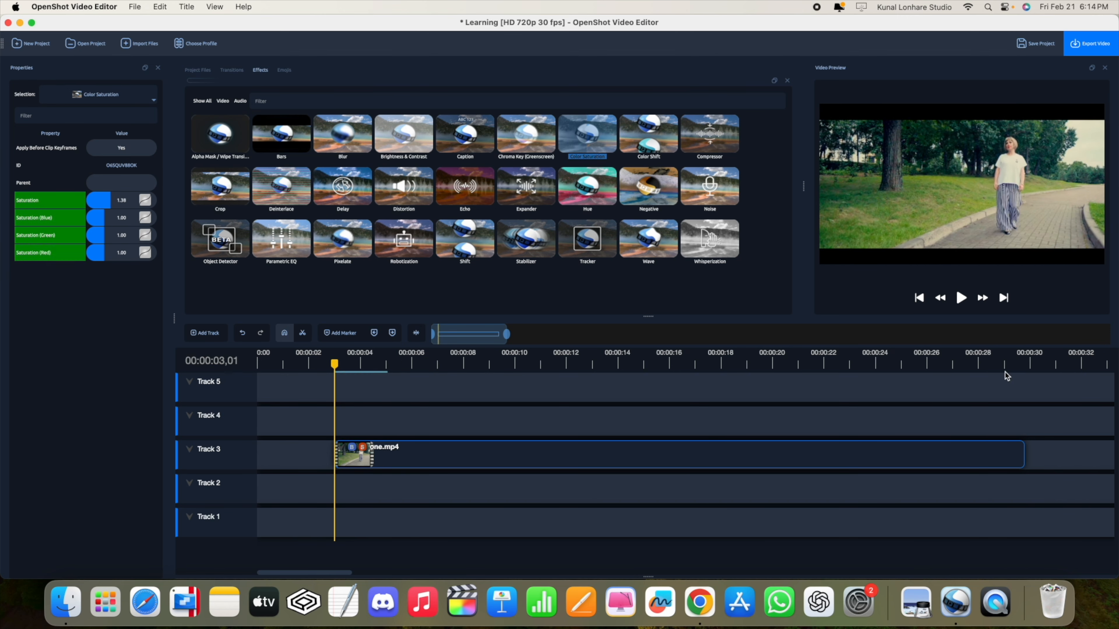
left_click(963, 303)
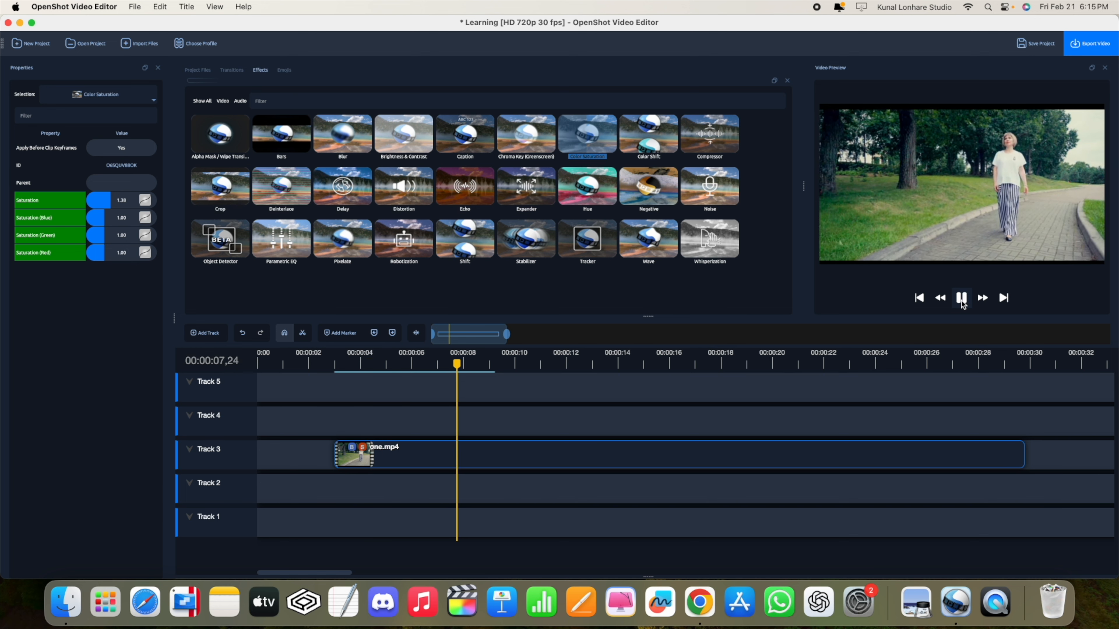
left_click(961, 298)
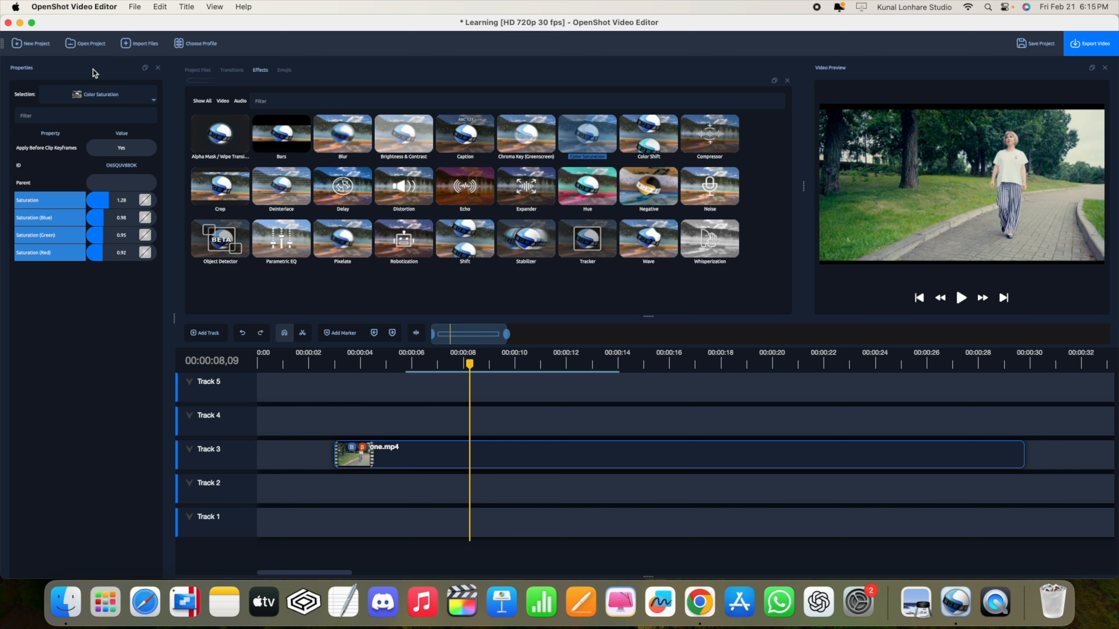
left_click(157, 68)
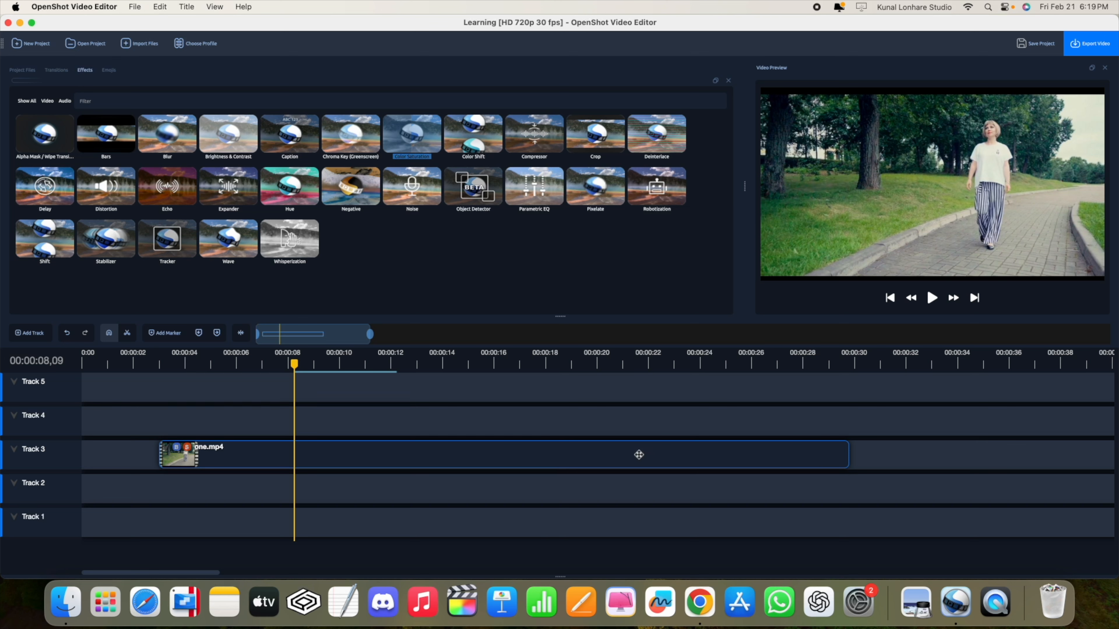
Delete the one.mp4 clip from Track 3 and place two.mp4 on Track 4 at the playhead
left_click_drag(837, 479, 113, 452)
key("Delete")
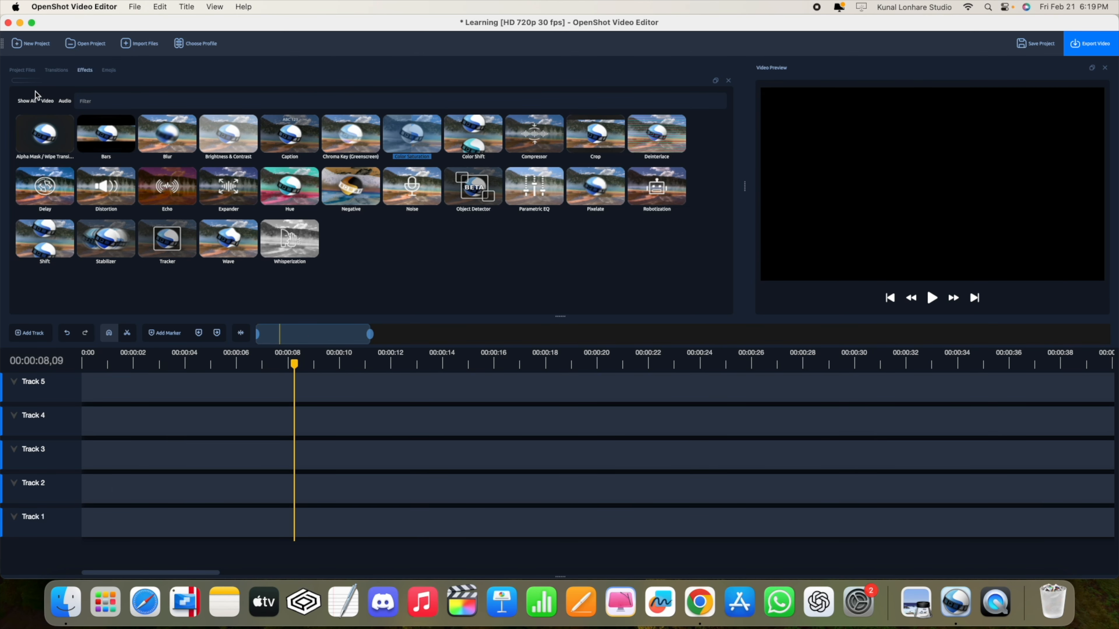
left_click(30, 73)
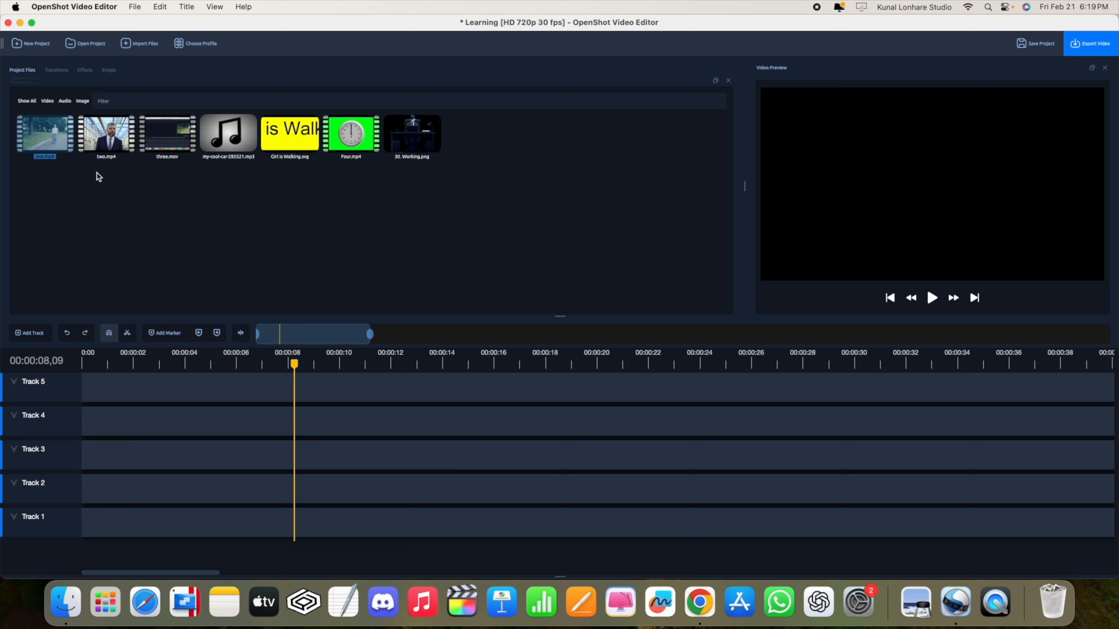
left_click_drag(107, 148, 301, 435)
Place a second copy of two.mp4 on Track 4 at about 22 seconds and preview the first copy
left_click_drag(369, 333, 523, 337)
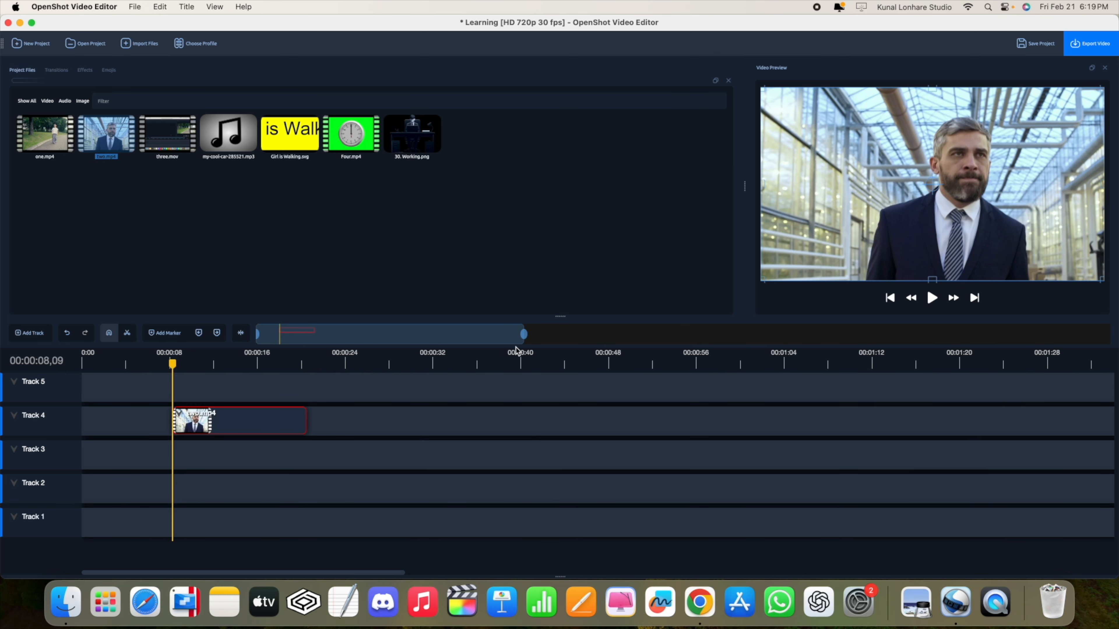
left_click_drag(115, 141, 326, 426)
left_click(278, 421)
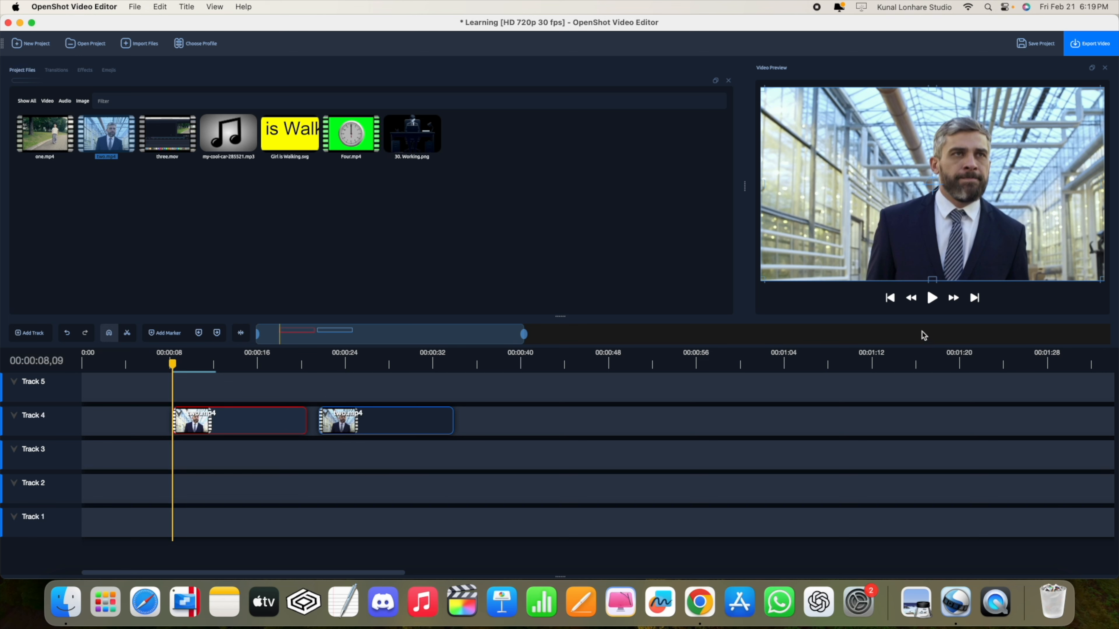
left_click(932, 298)
left_click(931, 298)
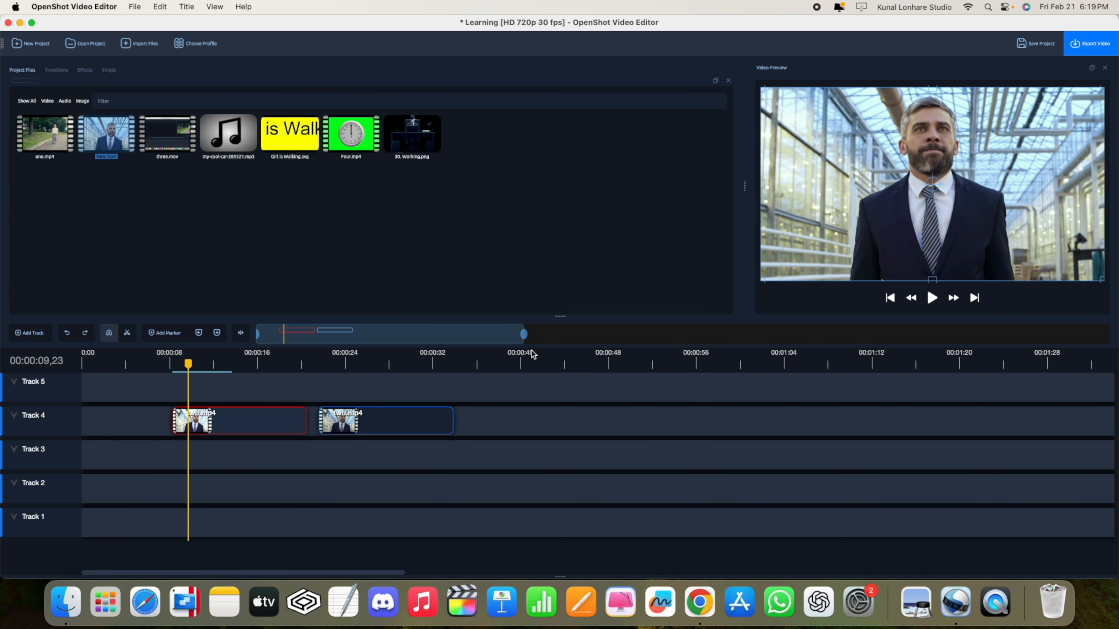
Apply Color Saturation to the first two.mp4 clip and set Saturation to 2.03 with the playhead at the clip's start
left_click(86, 72)
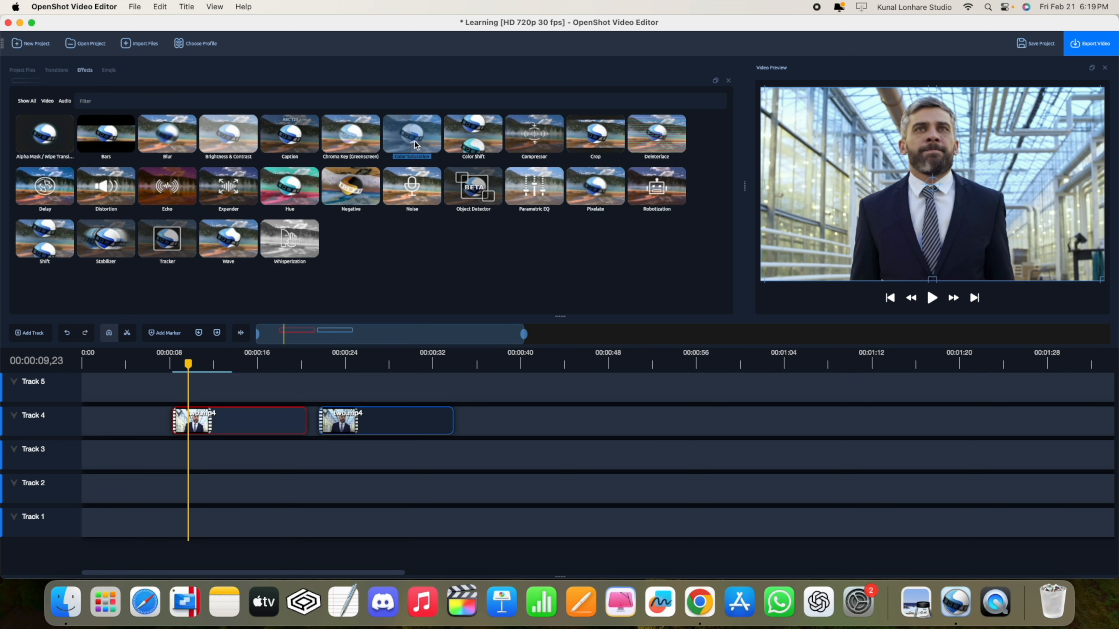
left_click_drag(418, 140, 198, 427)
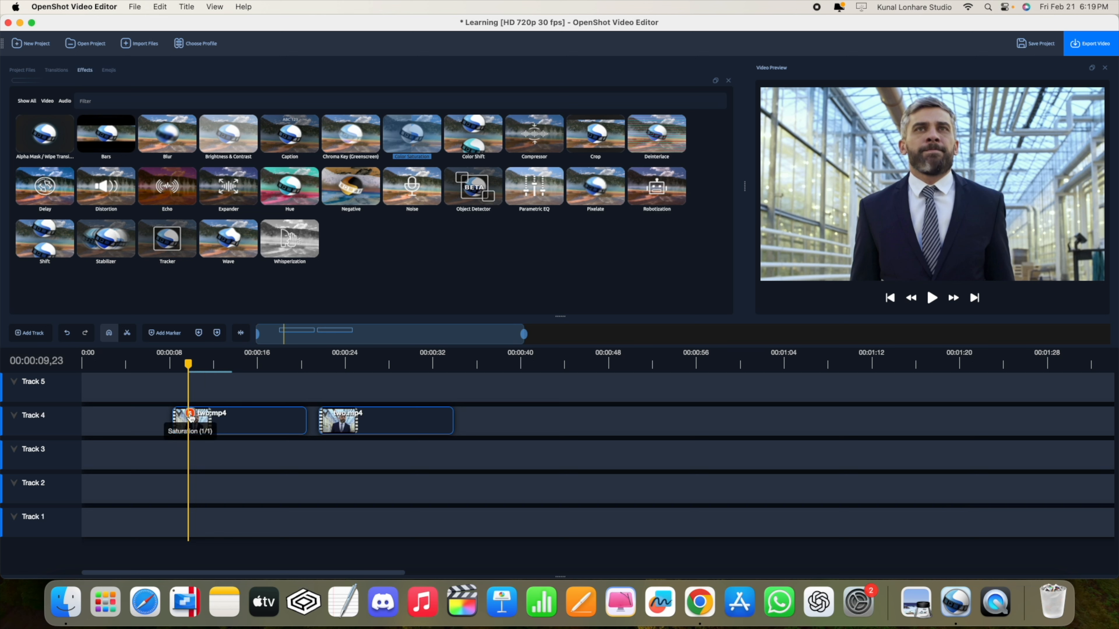
left_click(67, 333)
left_click_drag(188, 364, 173, 367)
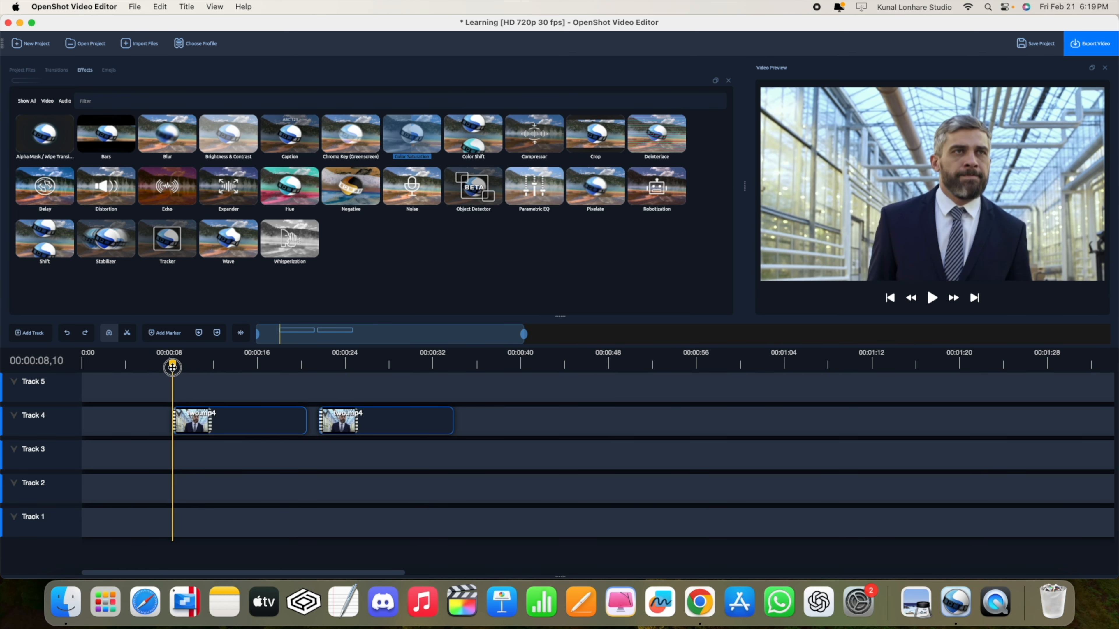
left_click_drag(414, 141, 196, 422)
left_click(190, 414)
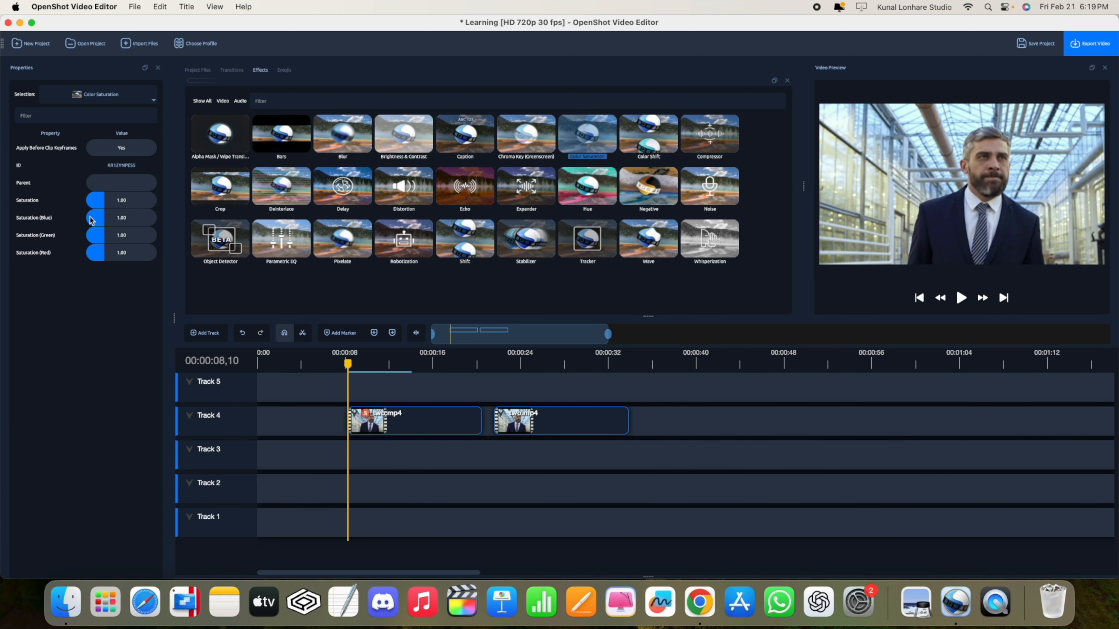
mouse_move(108, 204)
left_mouse_down()
mouse_move(133, 206)
mouse_move(124, 205)
left_mouse_up()
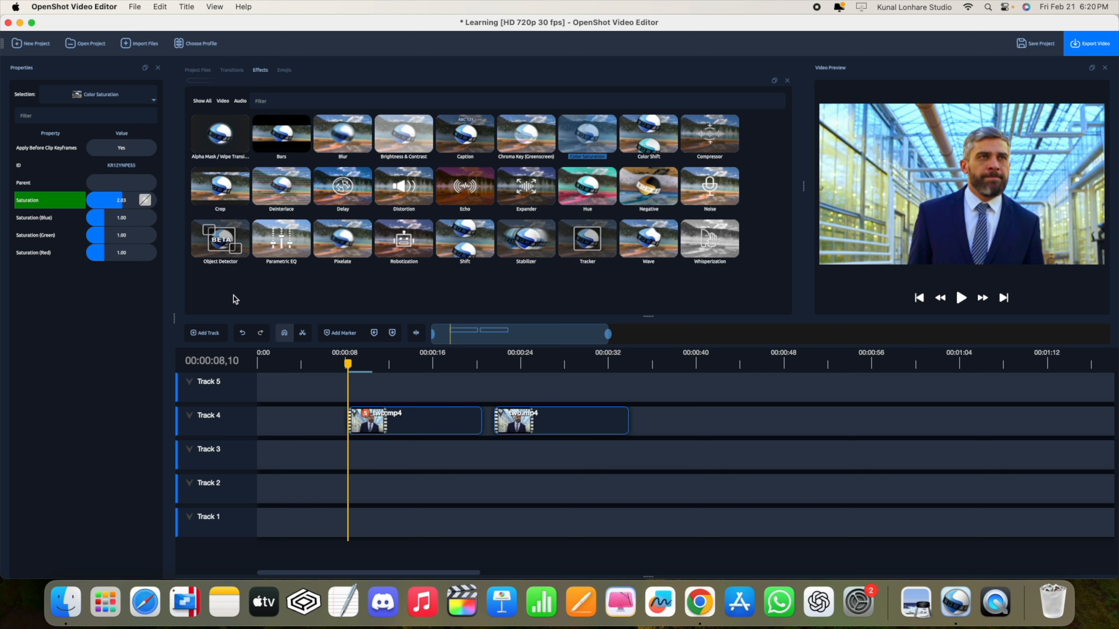
Play both two.mp4 clips to compare the saturated copy with the plain one, and close the effect's properties
left_click(961, 298)
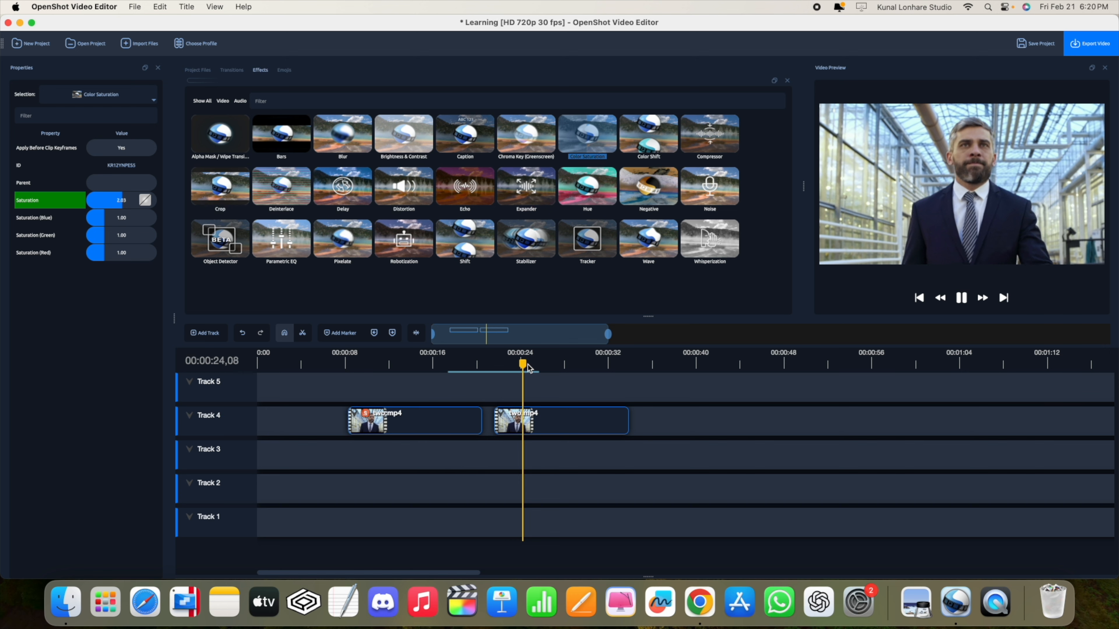
left_click_drag(528, 368, 430, 374)
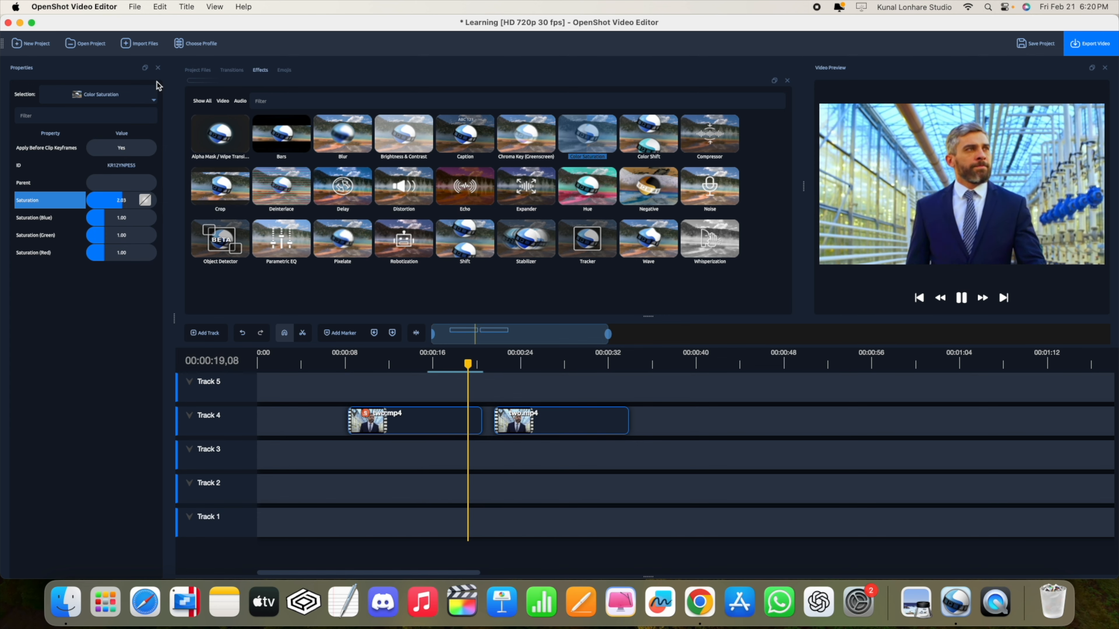
left_click(158, 69)
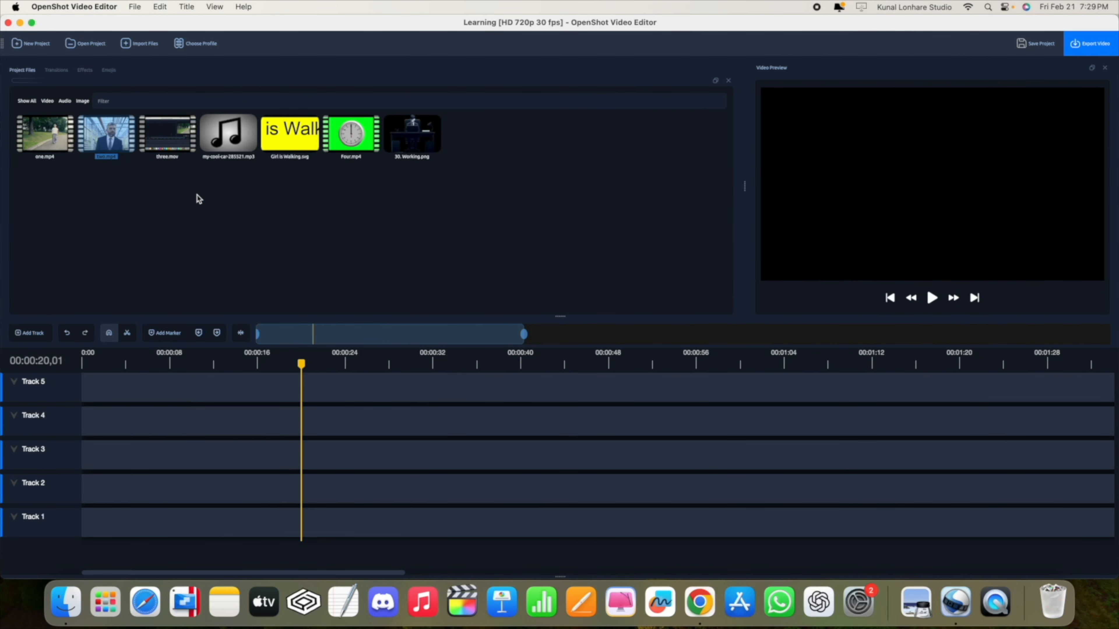
Place three.mov on Track 4 just after the playhead
left_click_drag(159, 131, 329, 423)
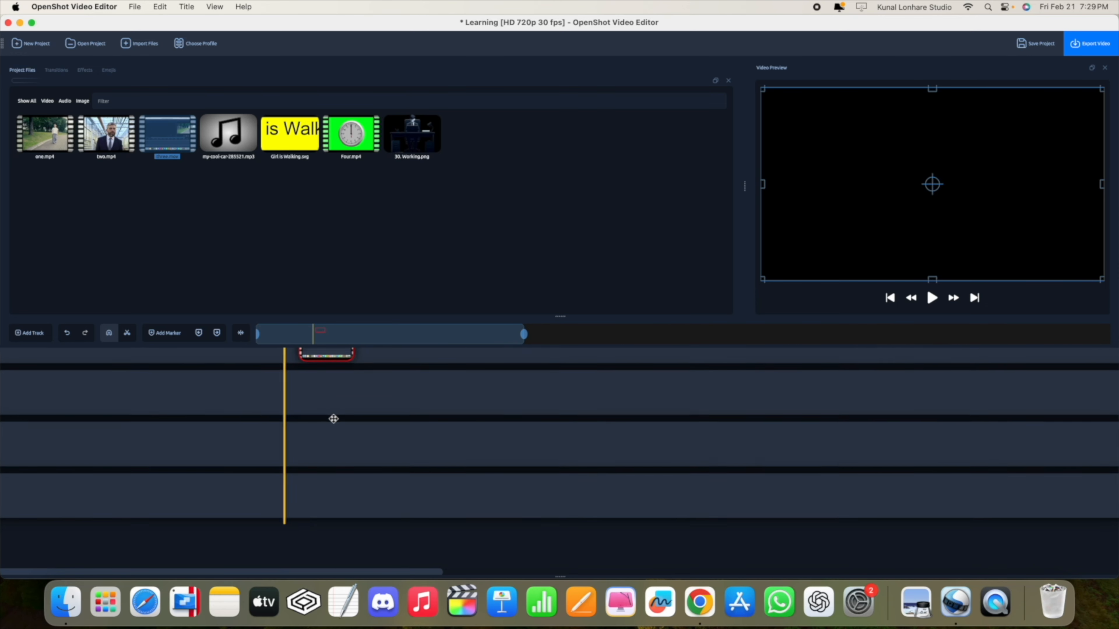
Move the three.mov clip on Track 4 to the very start of the timeline
left_click_drag(524, 332, 498, 332)
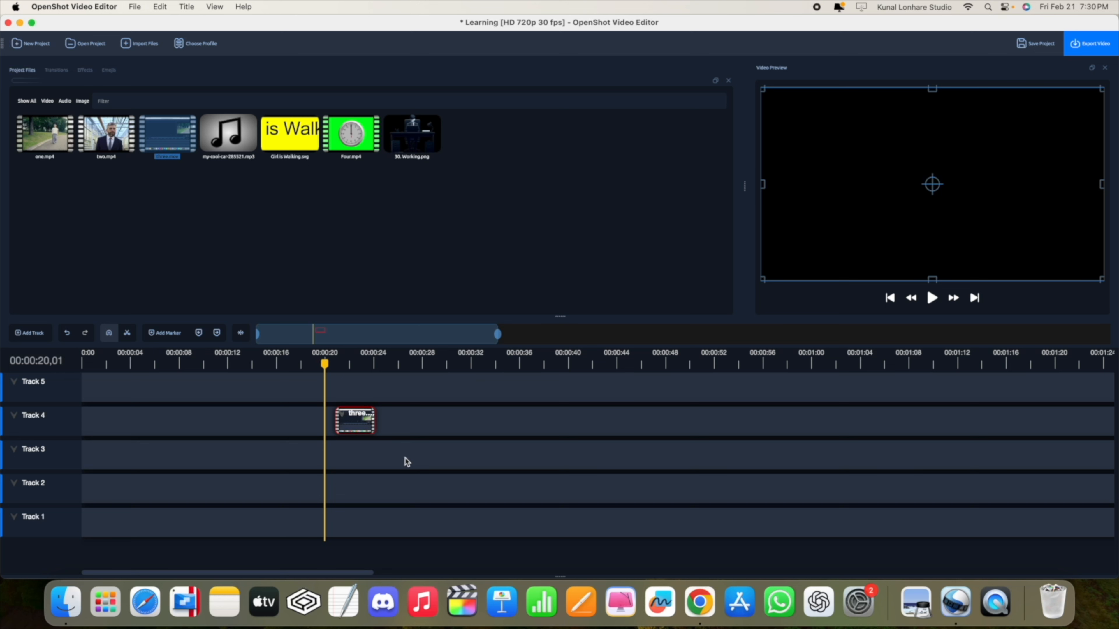
left_click_drag(498, 334, 313, 334)
scroll(744, 418, "right", 2)
scroll(746, 418, "right", 5)
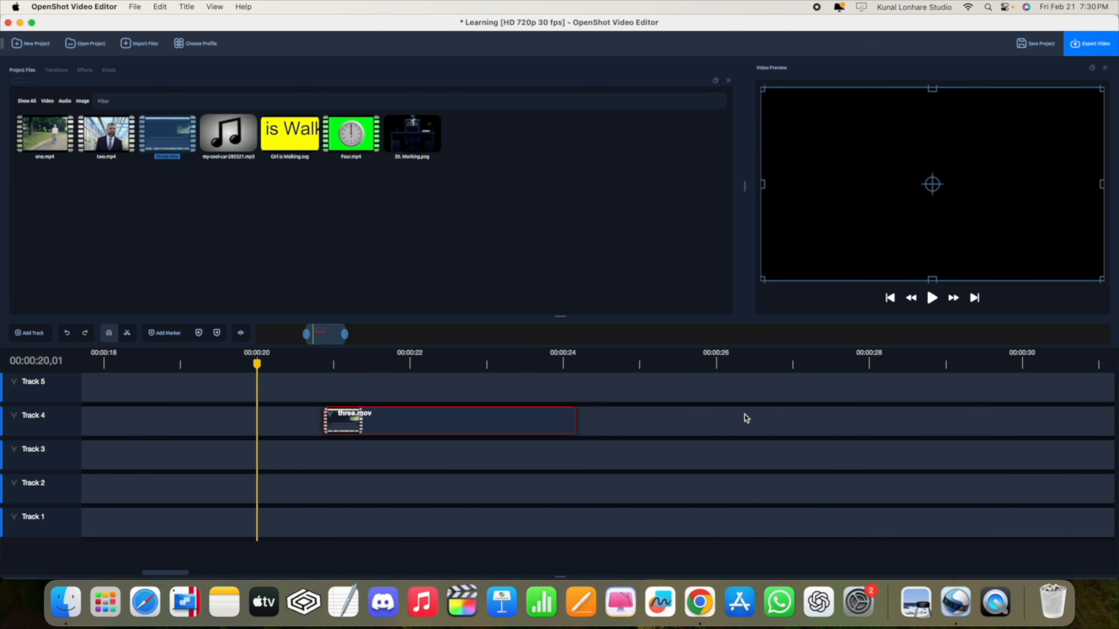
left_click_drag(415, 417, 108, 415)
left_click_drag(183, 414, 41, 415)
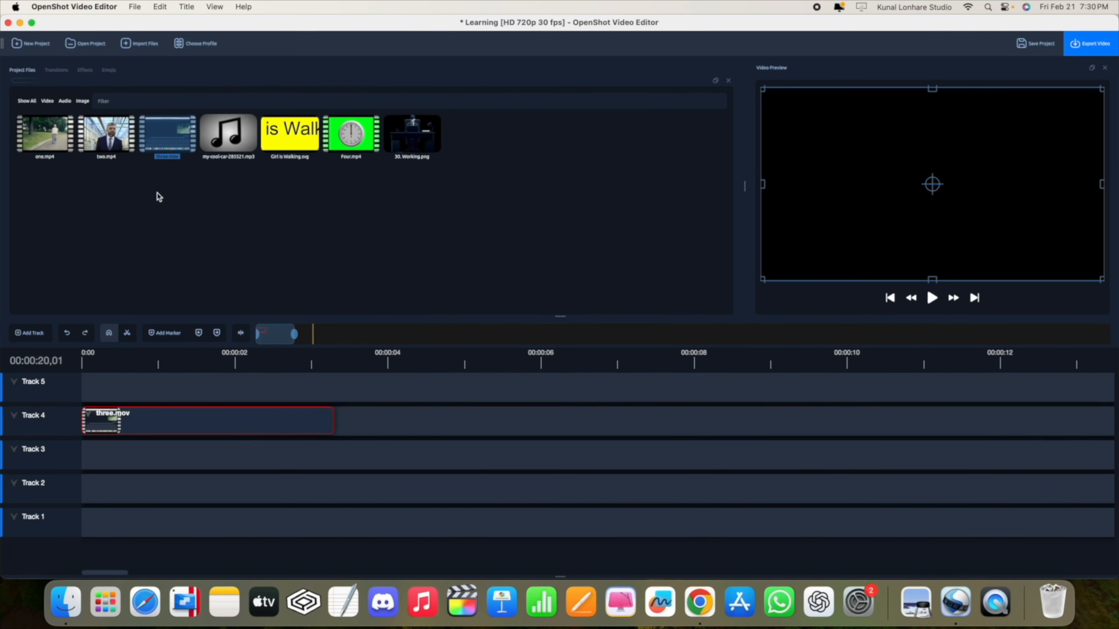
Filter the project files by image, by audio, and finally by video
left_click(83, 101)
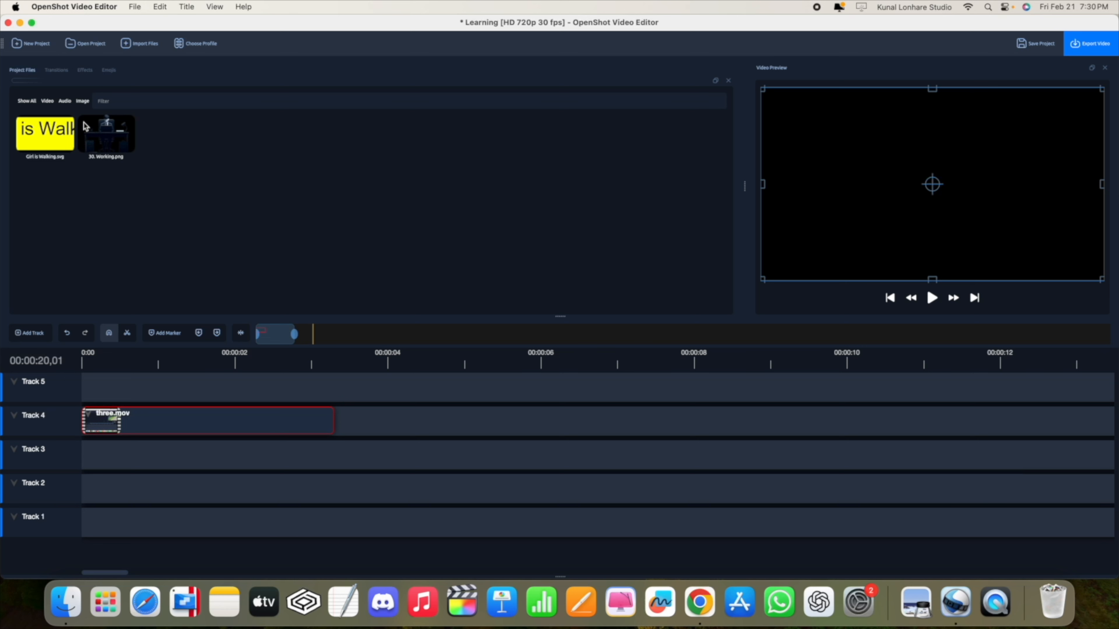
left_click(64, 100)
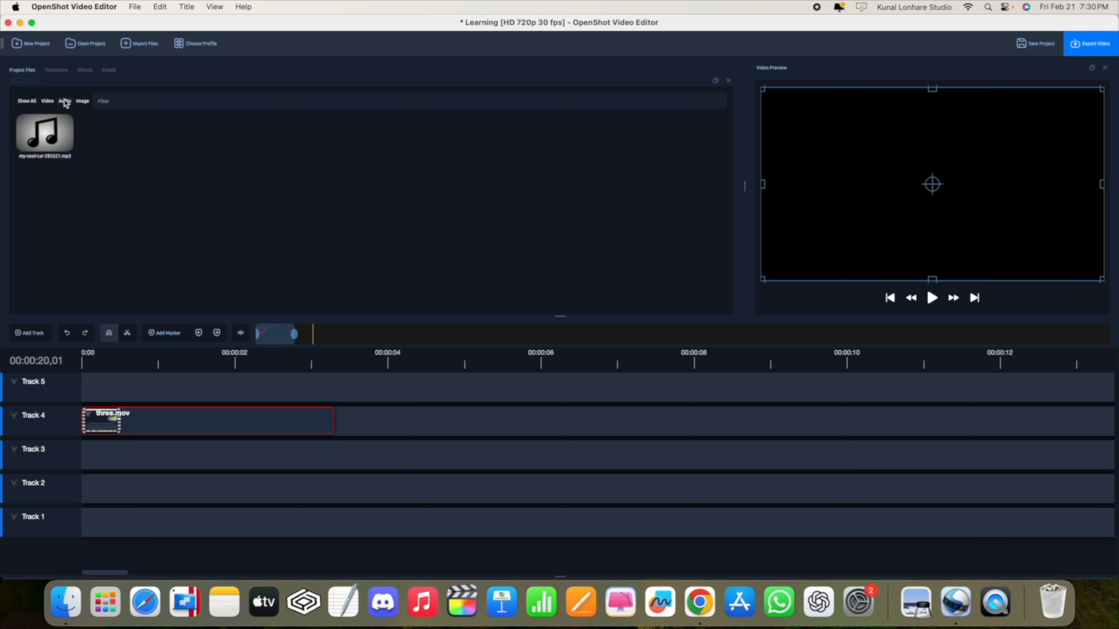
left_click(48, 102)
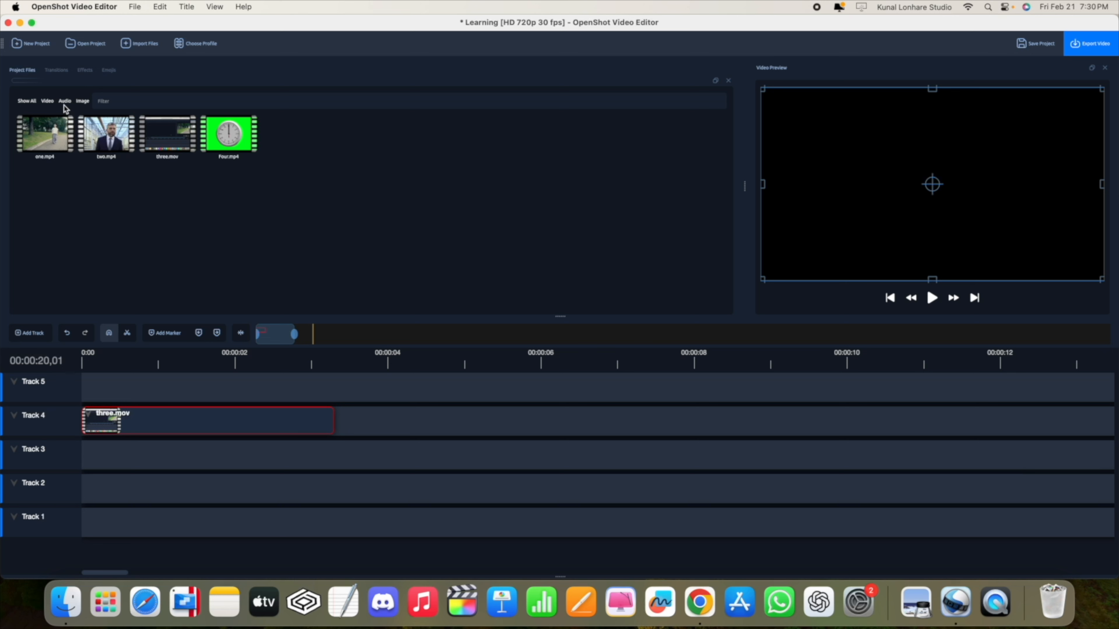
Switch the project files to Details View and back to Thumbnail View
right_click(162, 135)
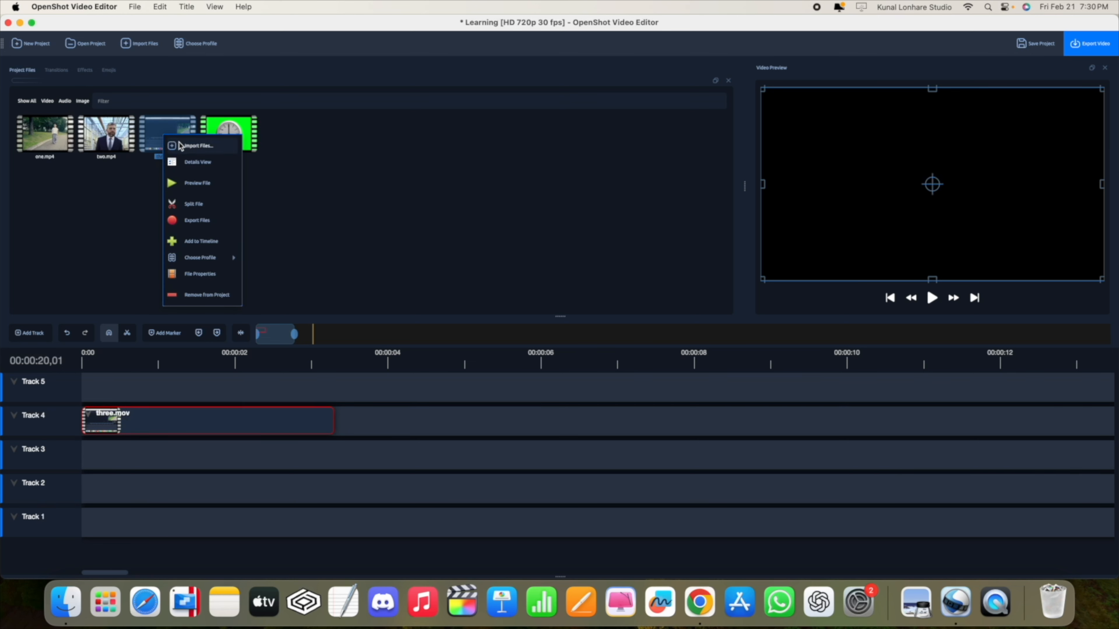
left_click(204, 169)
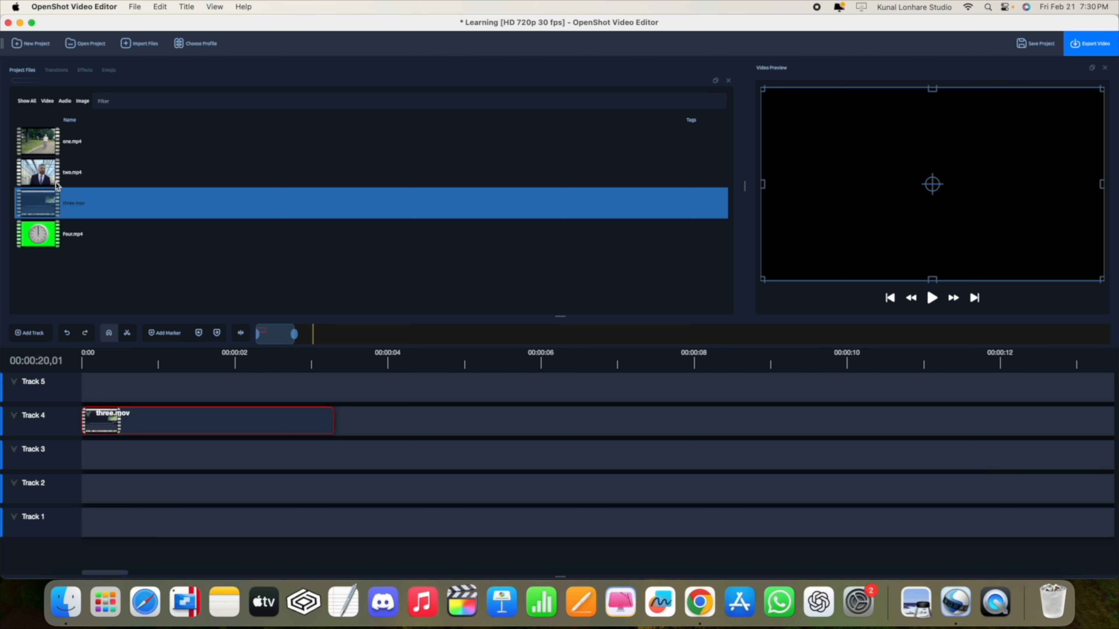
right_click(43, 202)
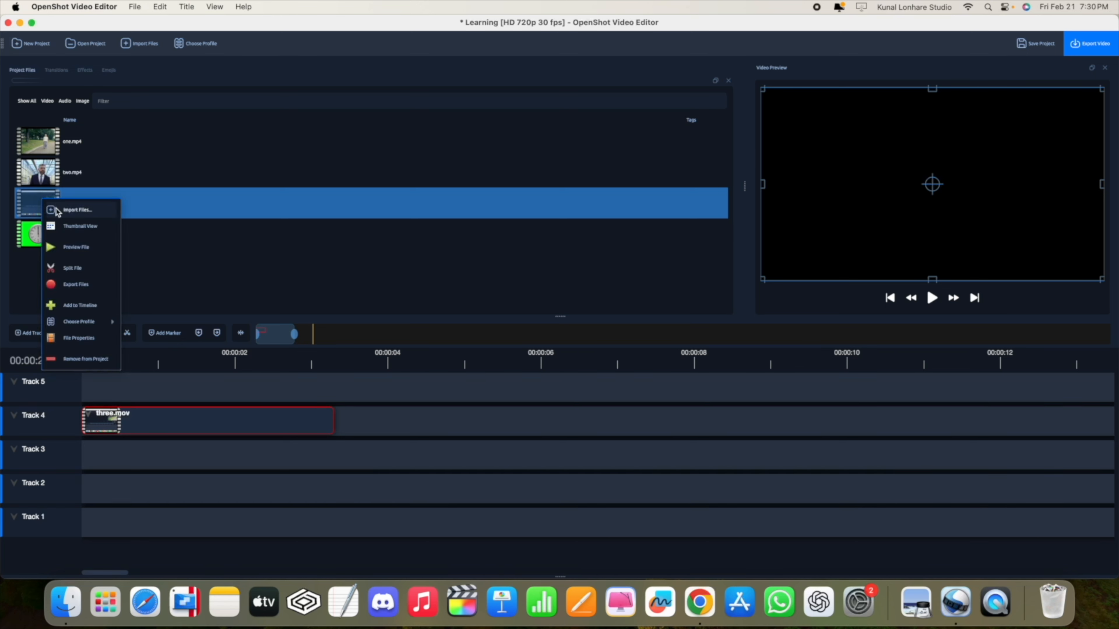
left_click(71, 226)
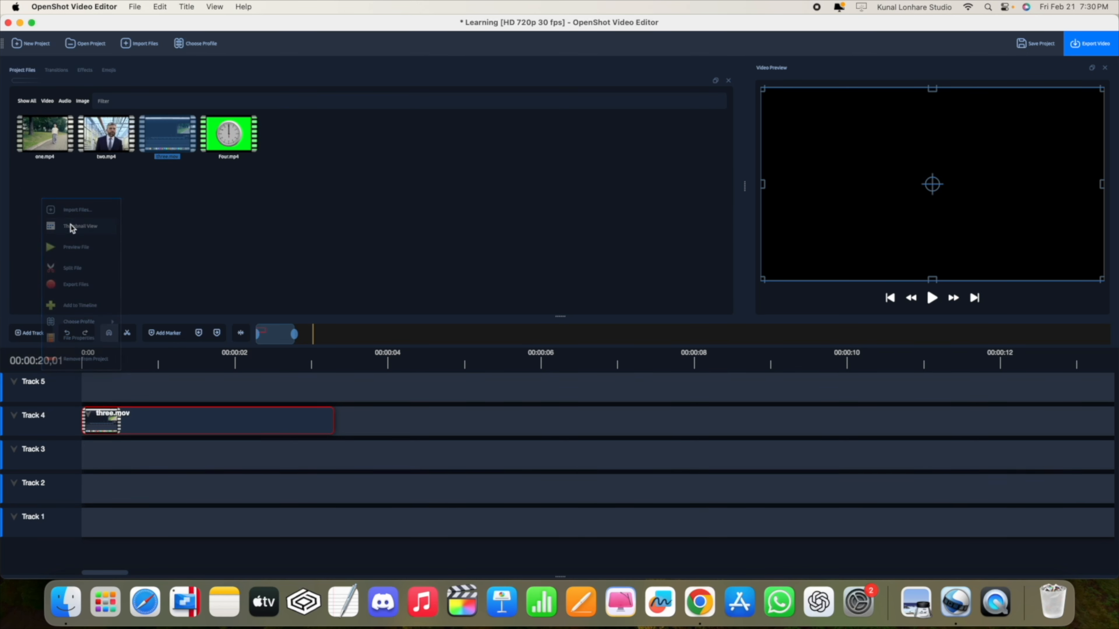
Preview the three.mov project file in its own window, pause the playback and close the preview
right_click(163, 128)
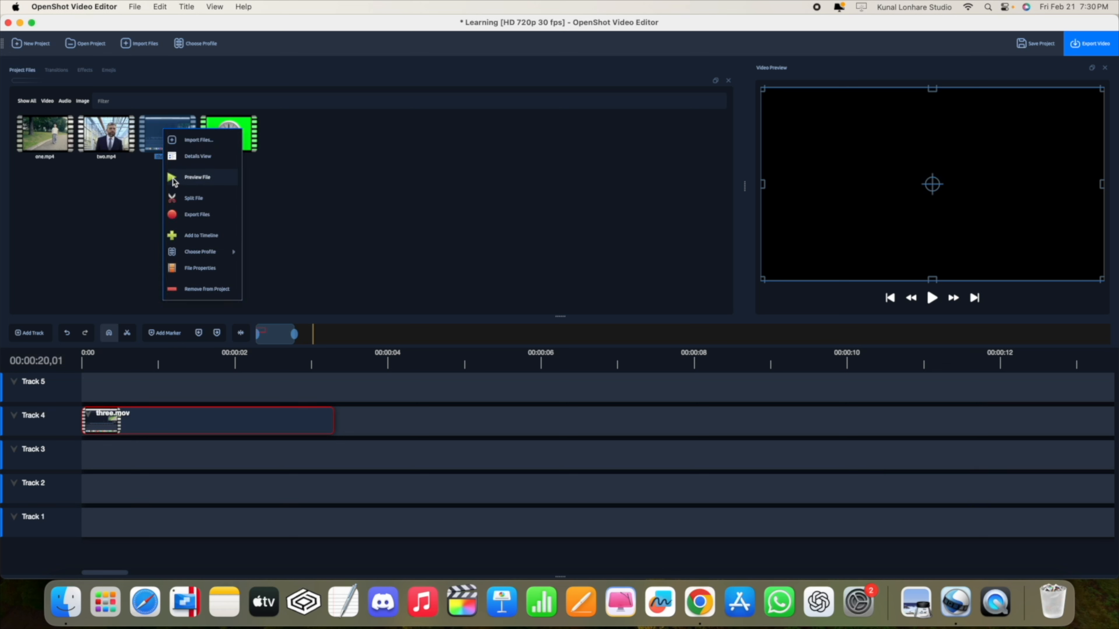
left_click(197, 178)
left_click(409, 422)
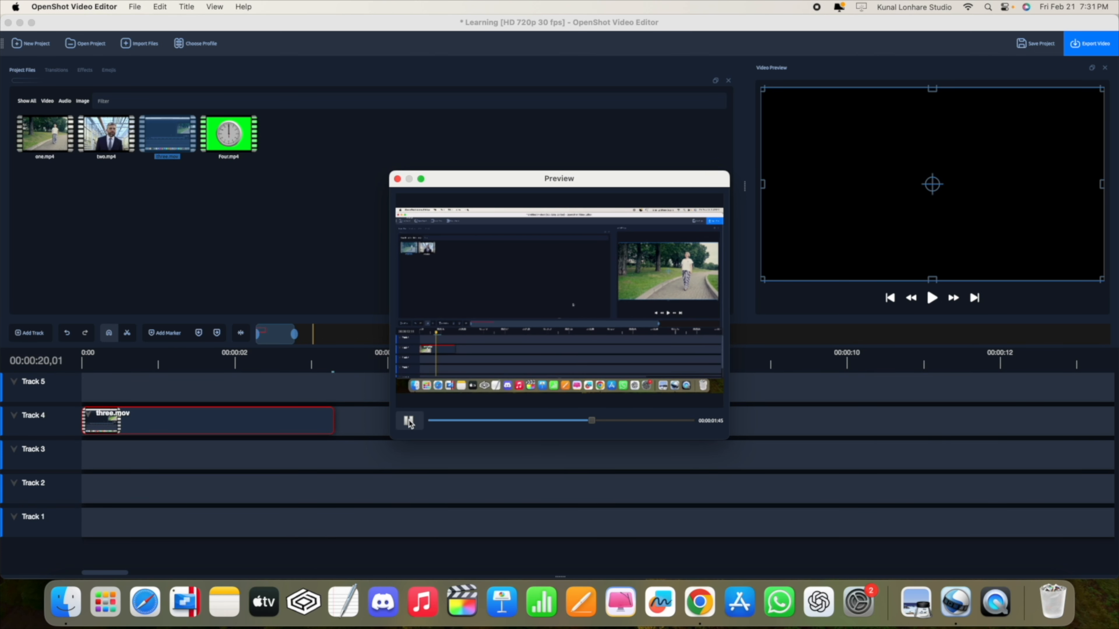
left_click(409, 422)
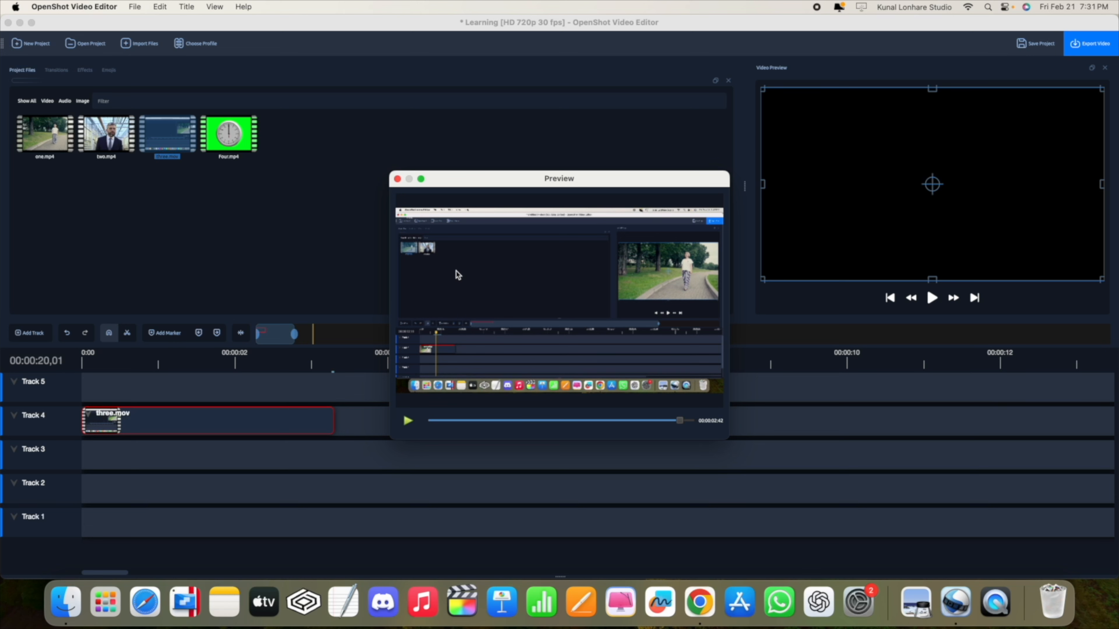
left_click(398, 178)
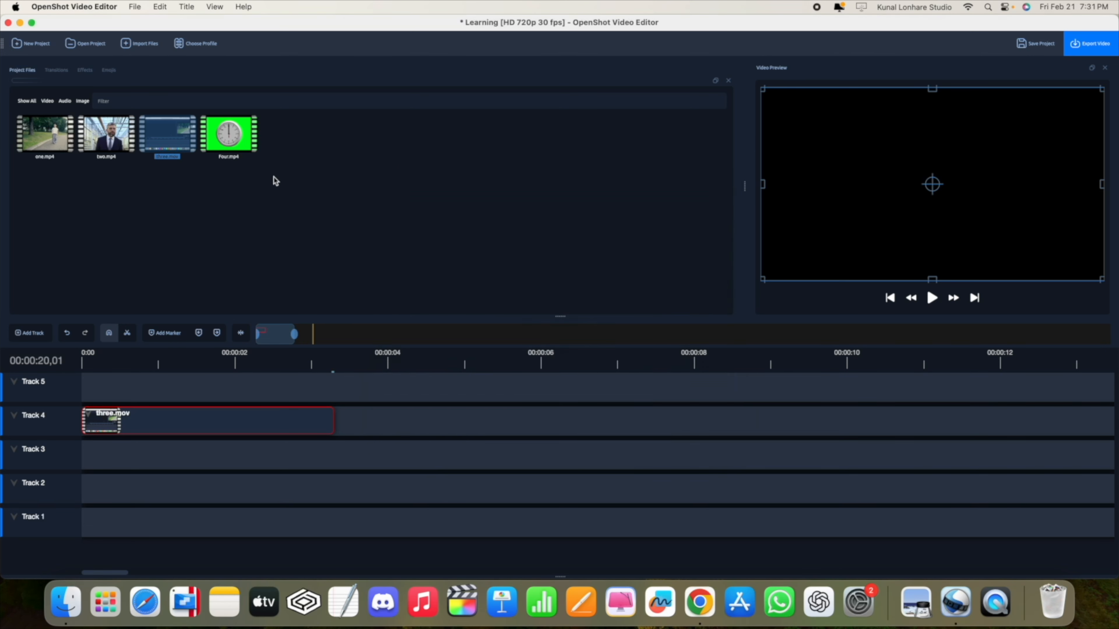
right_click(177, 144)
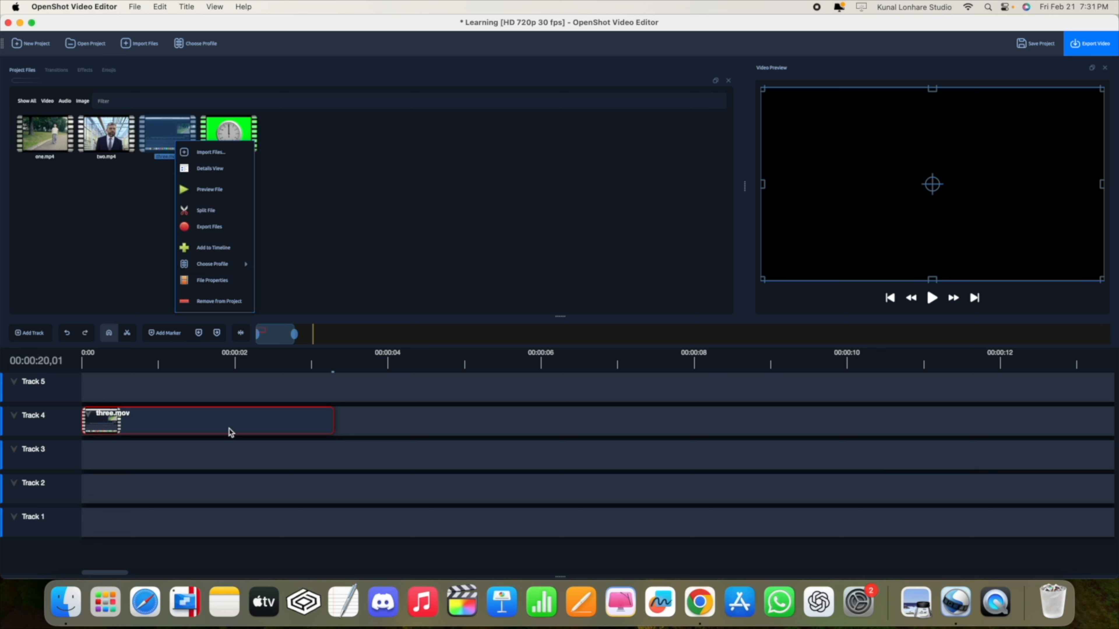
left_click(215, 423)
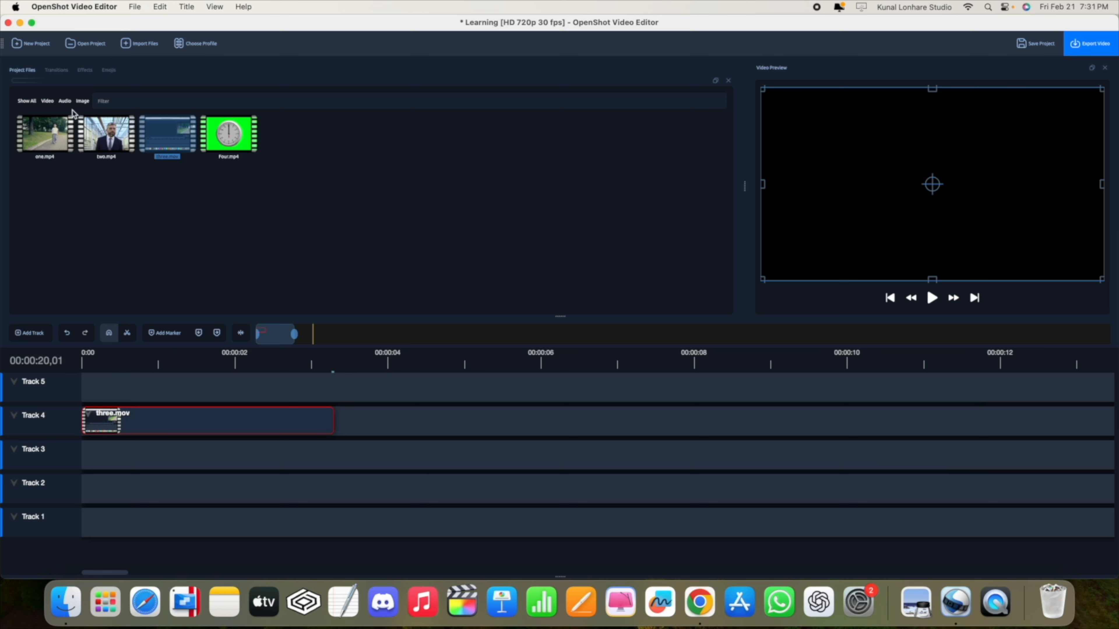
Start importing files and browse to the external drive to find the media
left_click(139, 43)
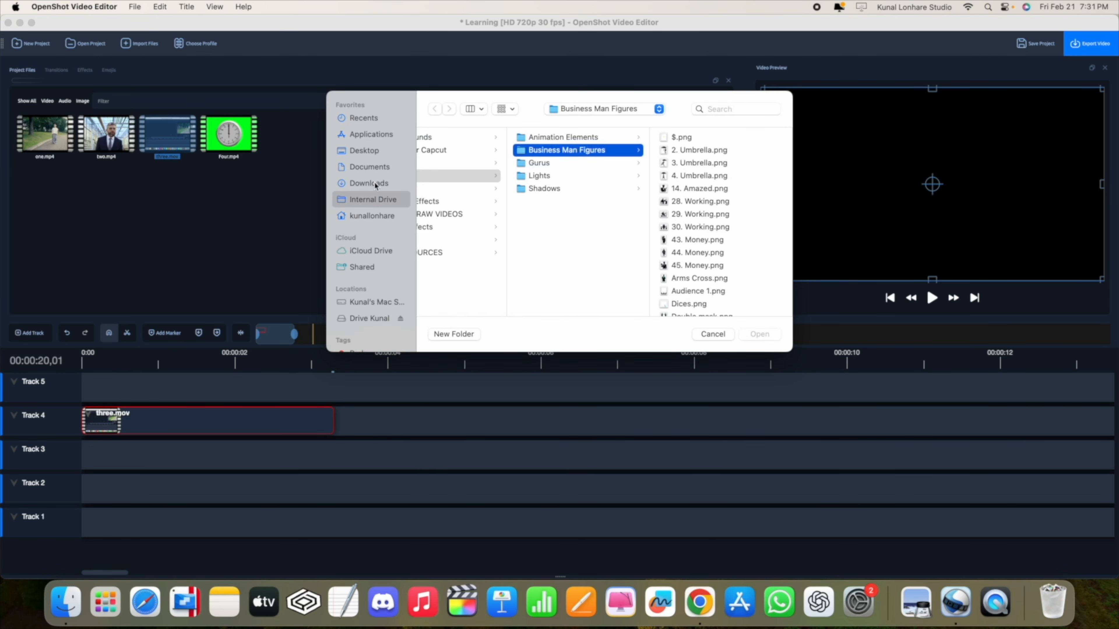
left_click(372, 318)
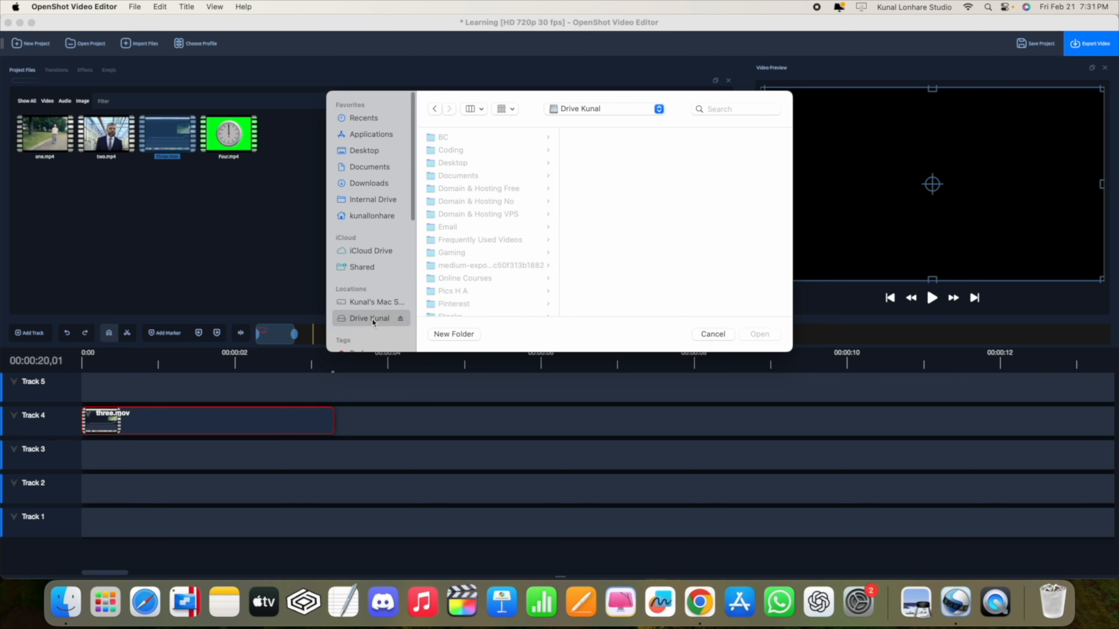
Import kukucourses logo.001.png from the BC folder and show all project files
left_click(460, 139)
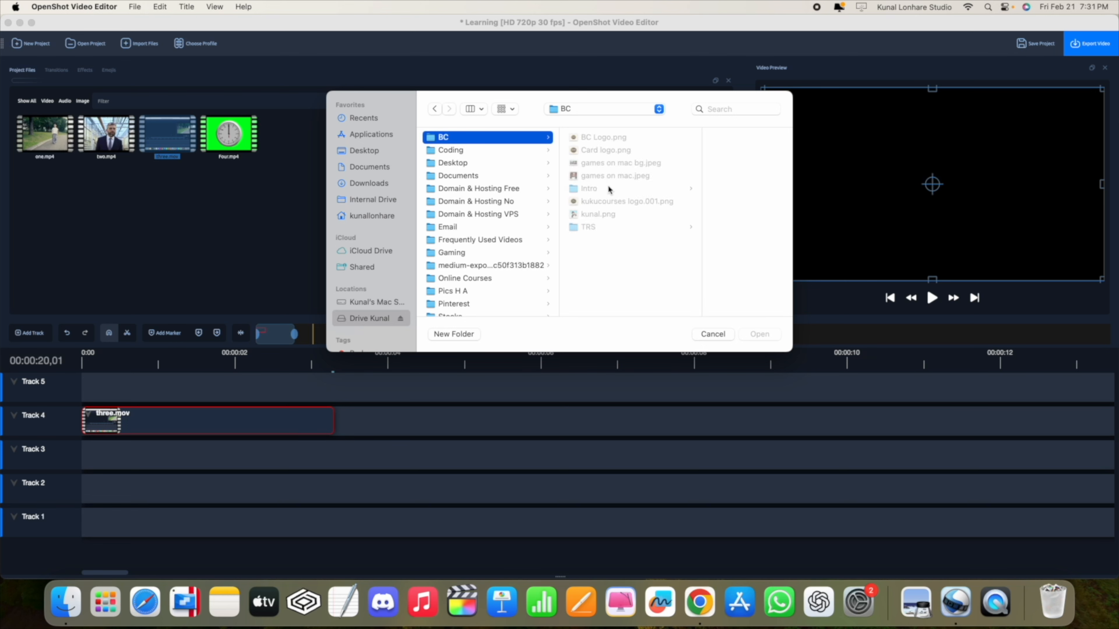
double_click(594, 204)
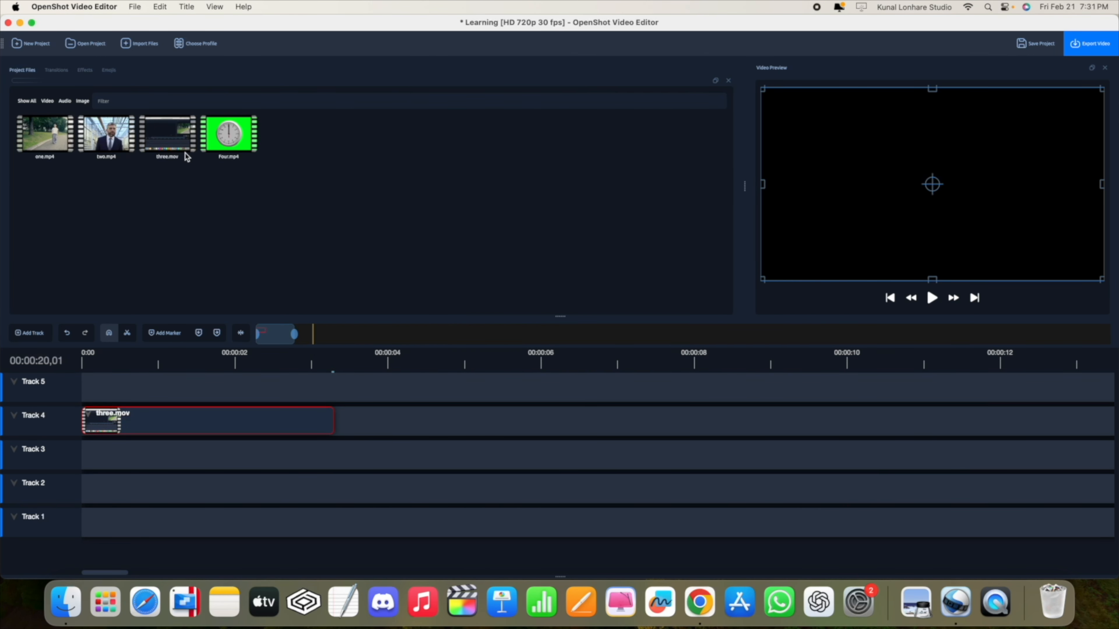
left_click(32, 103)
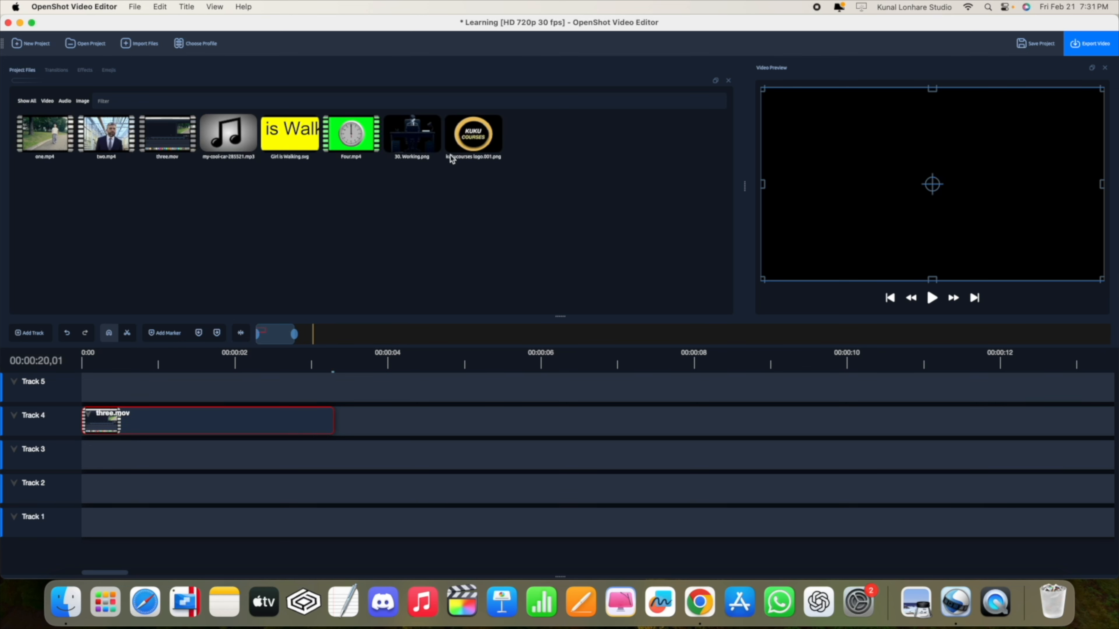
Place the logo image at the start of Track 5, trim it to the end of three.mov, and save the project
left_click_drag(475, 142, 88, 392)
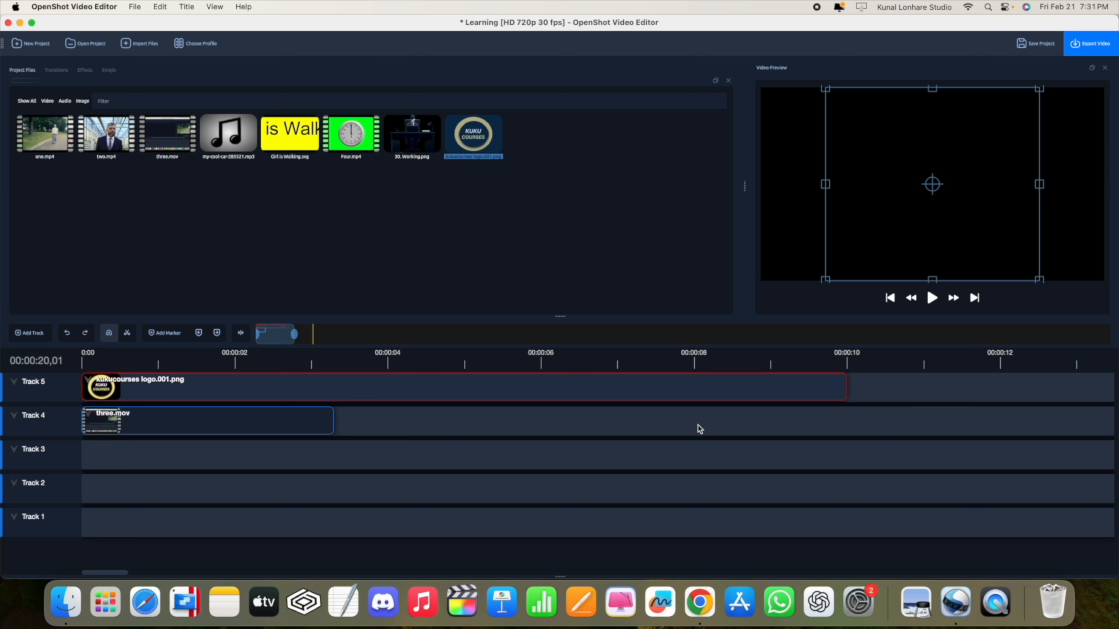
left_click_drag(849, 392, 332, 389)
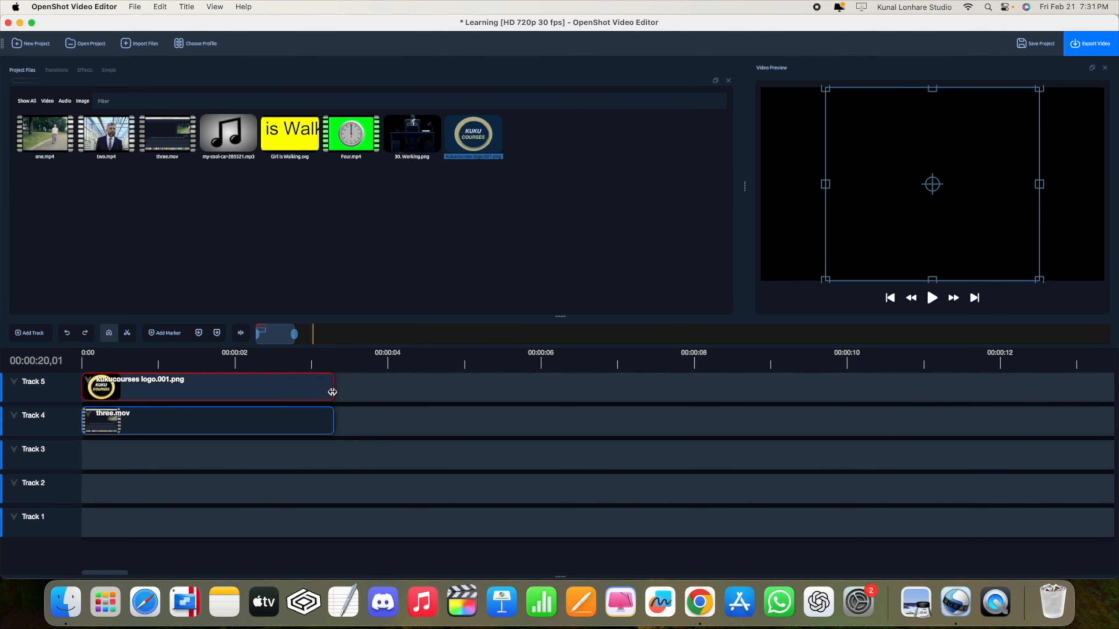
key("super+s")
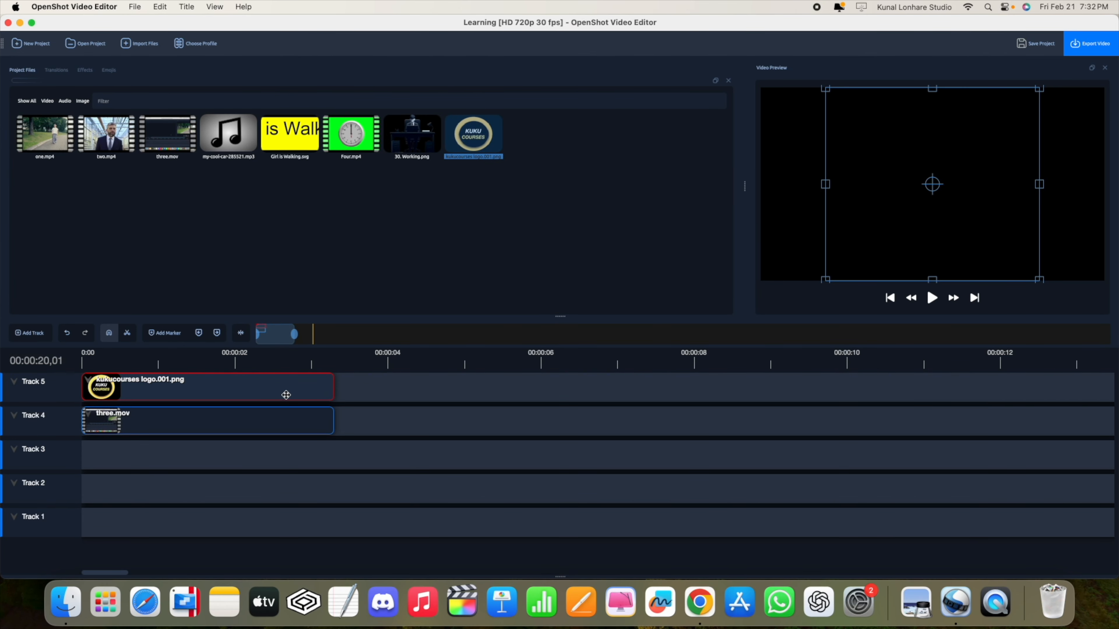
right_click(162, 392)
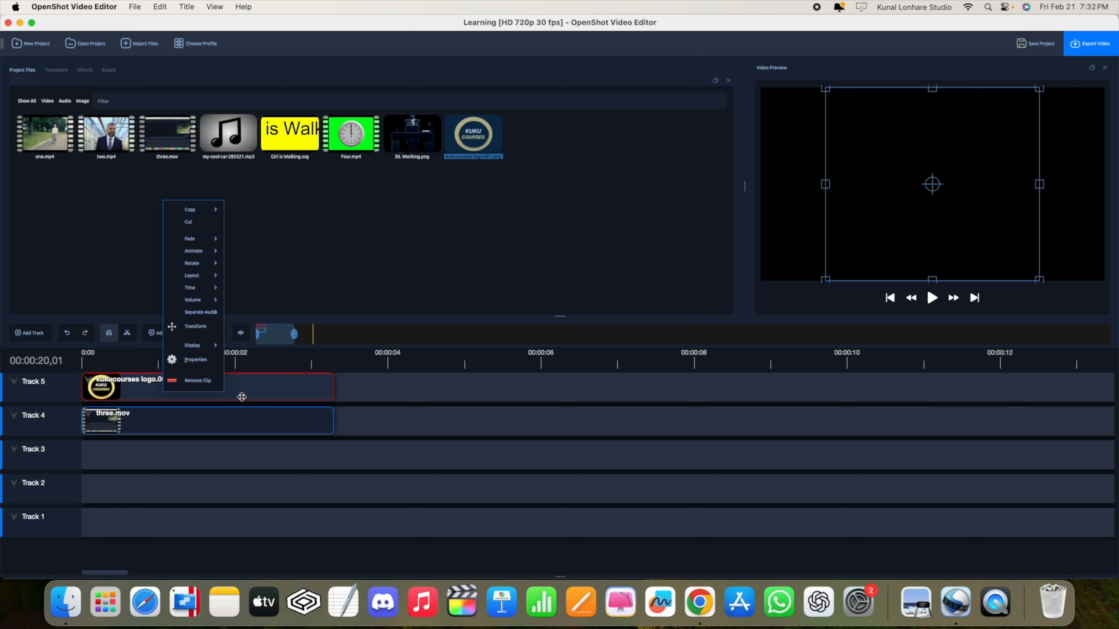
left_click(242, 415)
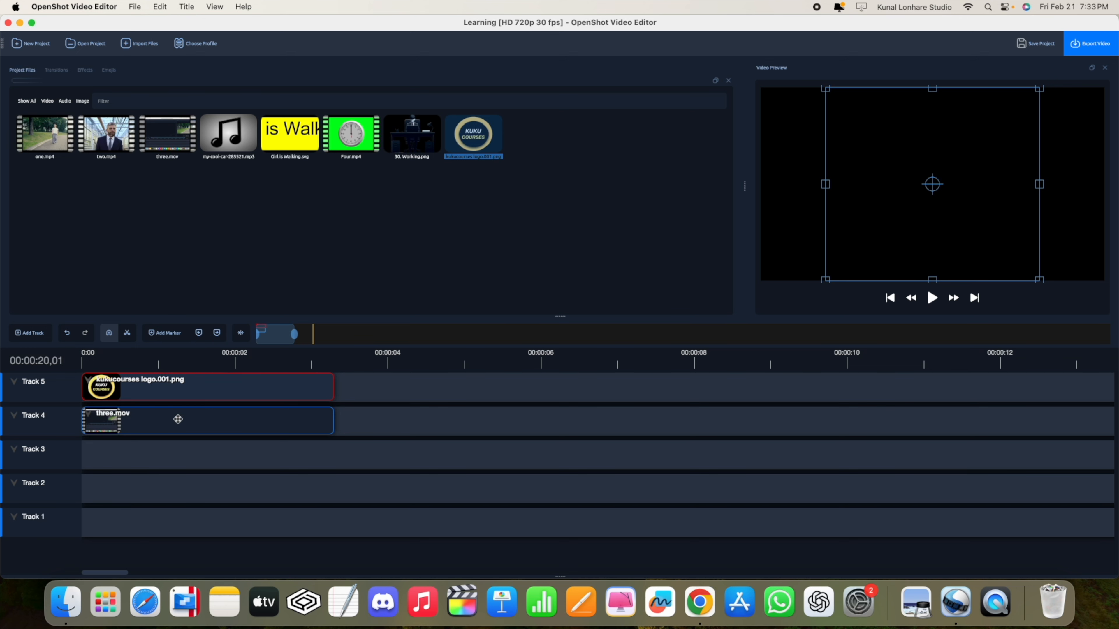
left_click(180, 418)
left_click(189, 395)
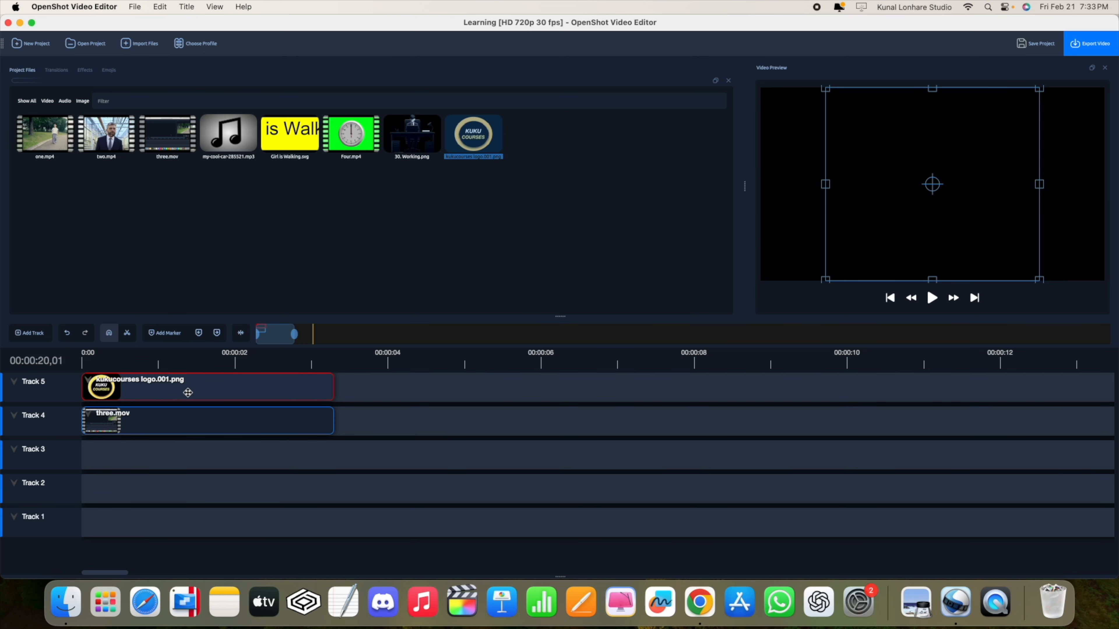
left_click(132, 413)
left_click(182, 389)
Show the logo clip's properties and shrink the logo into the bottom-right corner of the video frame
right_click(177, 390)
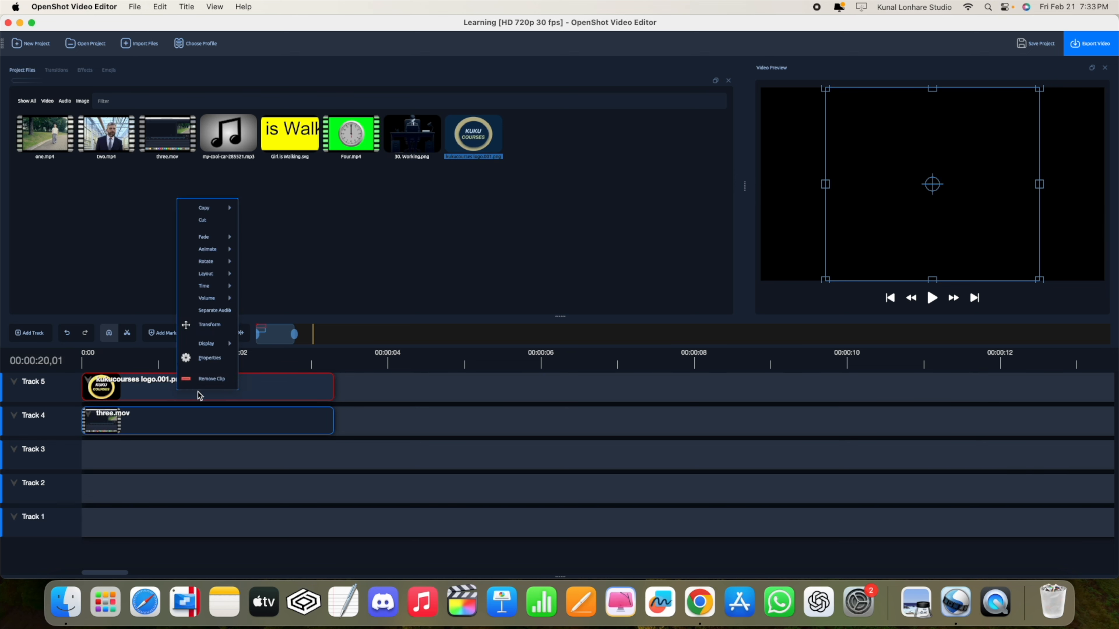
left_click(208, 358)
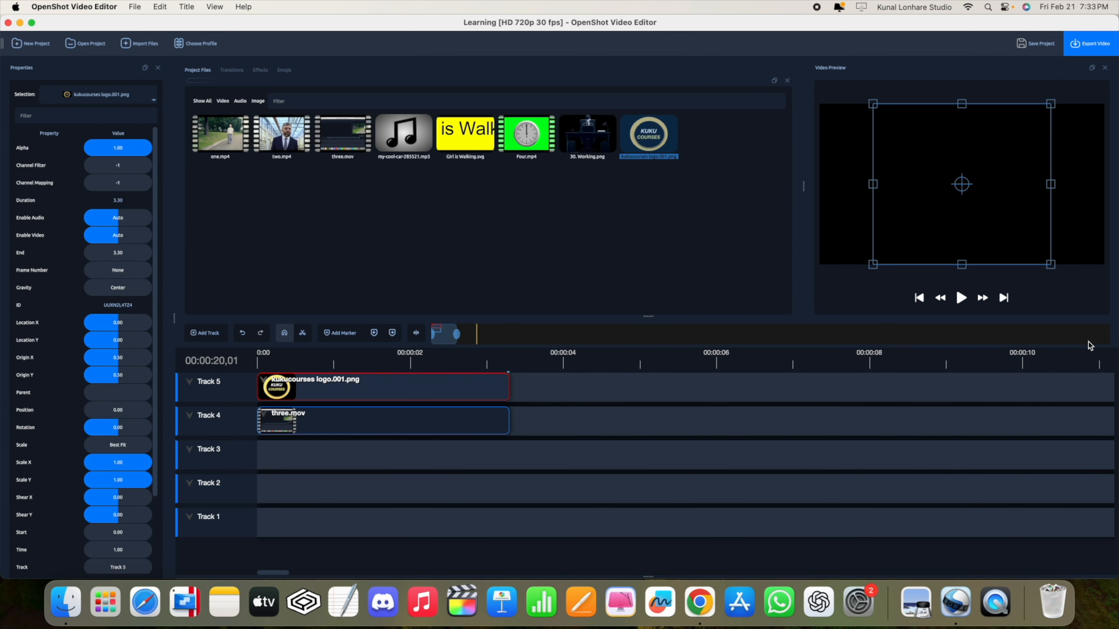
left_click_drag(873, 265, 1067, 224)
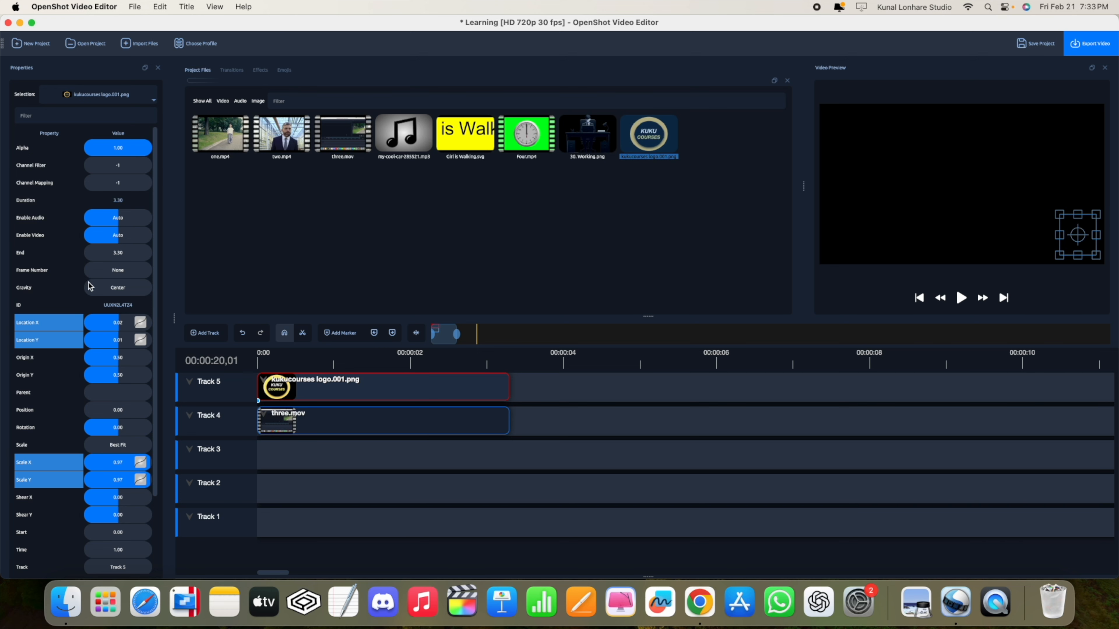
Set the logo's Location X to 0.02 and Scale X to 0.48, and shrink it slightly further in the frame's corner
mouse_move(121, 326)
left_mouse_down()
mouse_move(101, 325)
mouse_move(121, 326)
left_mouse_up()
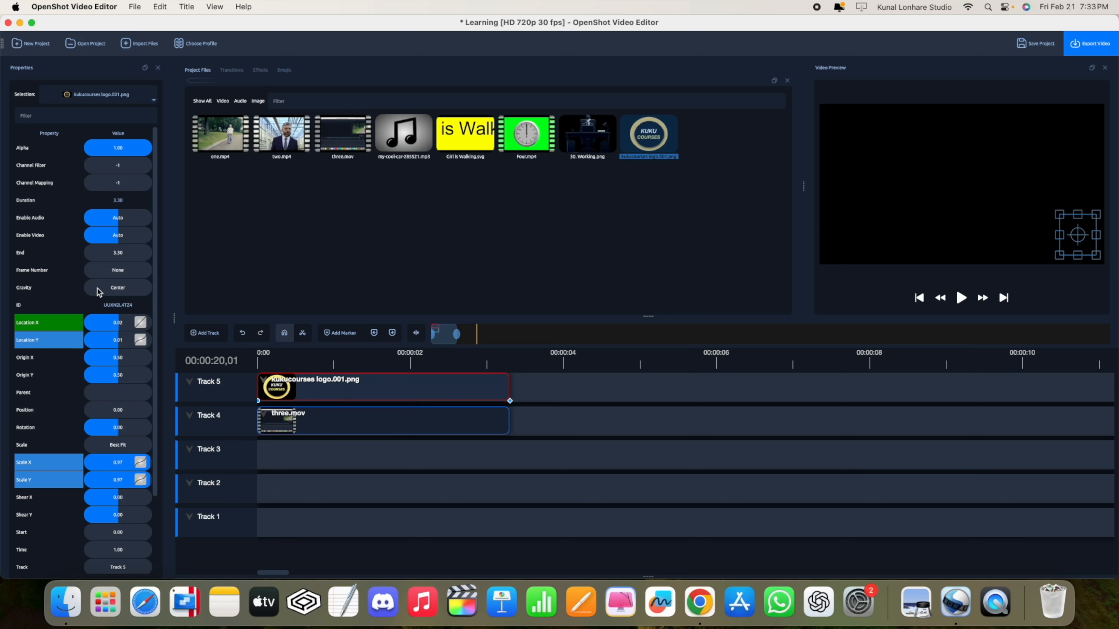
left_click_drag(96, 289, 120, 295)
mouse_move(131, 469)
left_mouse_down()
mouse_move(107, 469)
mouse_move(119, 469)
left_mouse_up()
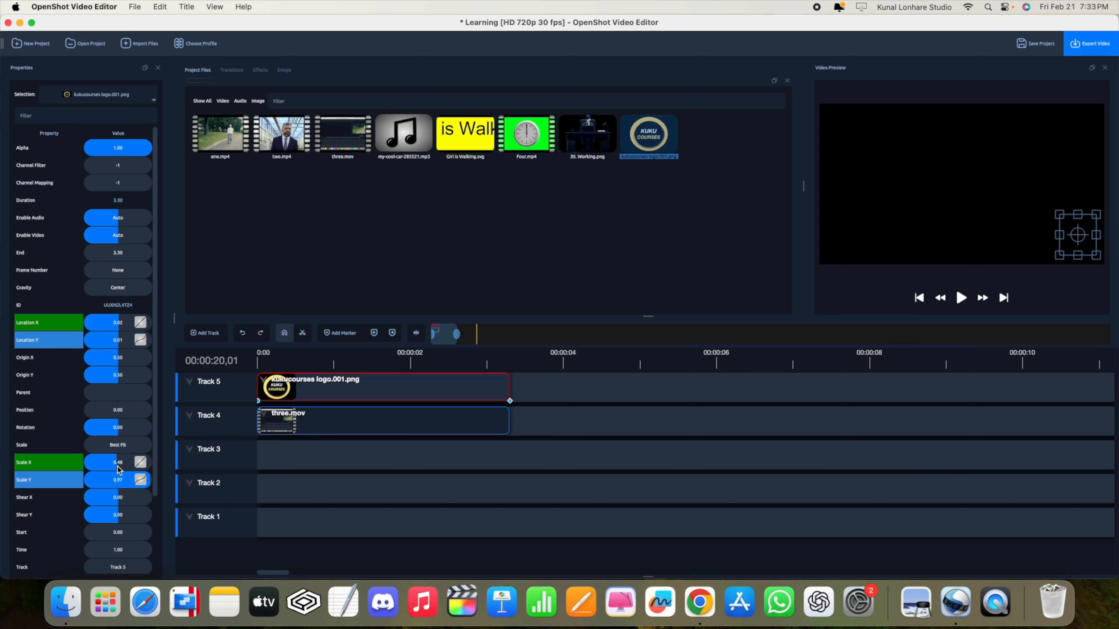
left_click_drag(120, 361, 119, 357)
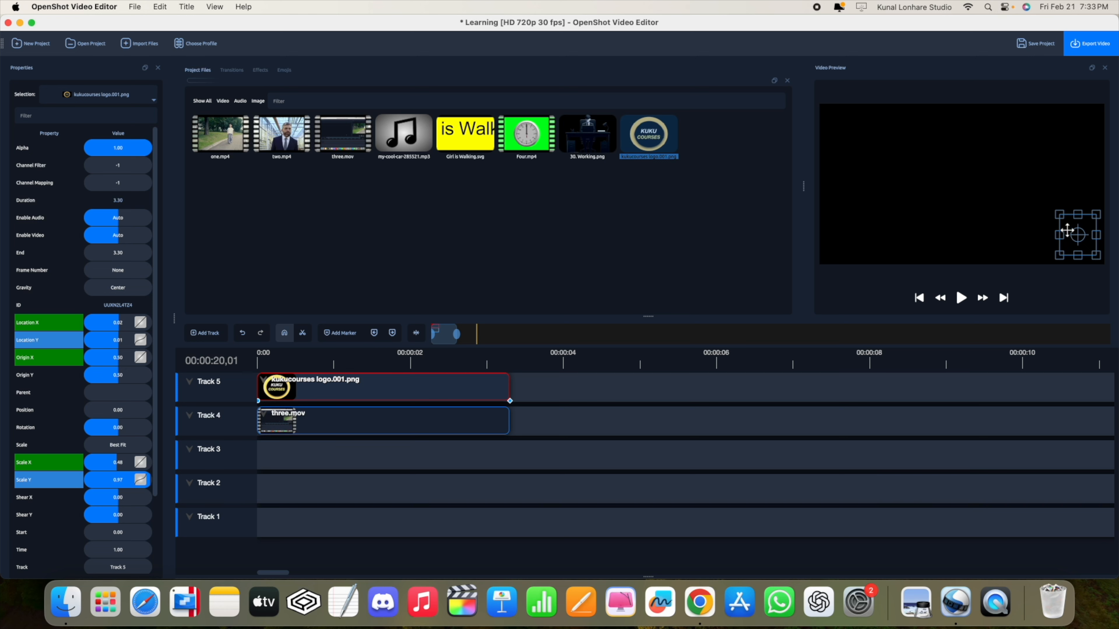
mouse_move(1067, 226)
left_mouse_down()
mouse_move(995, 192)
mouse_move(1064, 220)
left_mouse_up()
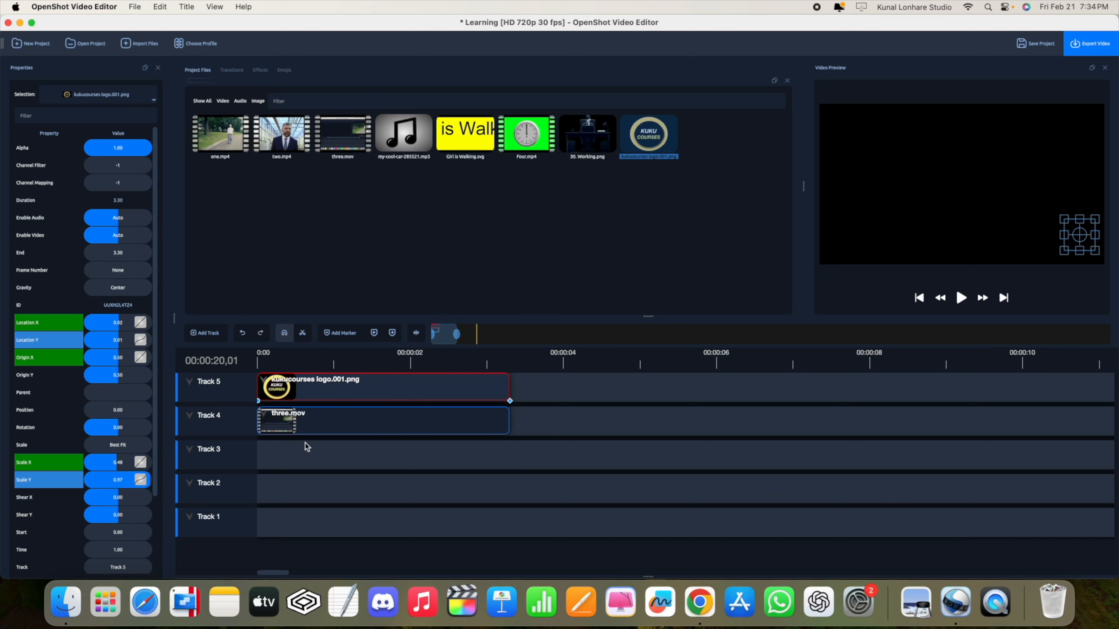
Deselect the logo clip and play the timeline from the start to check the logo's size and position
left_click(287, 459)
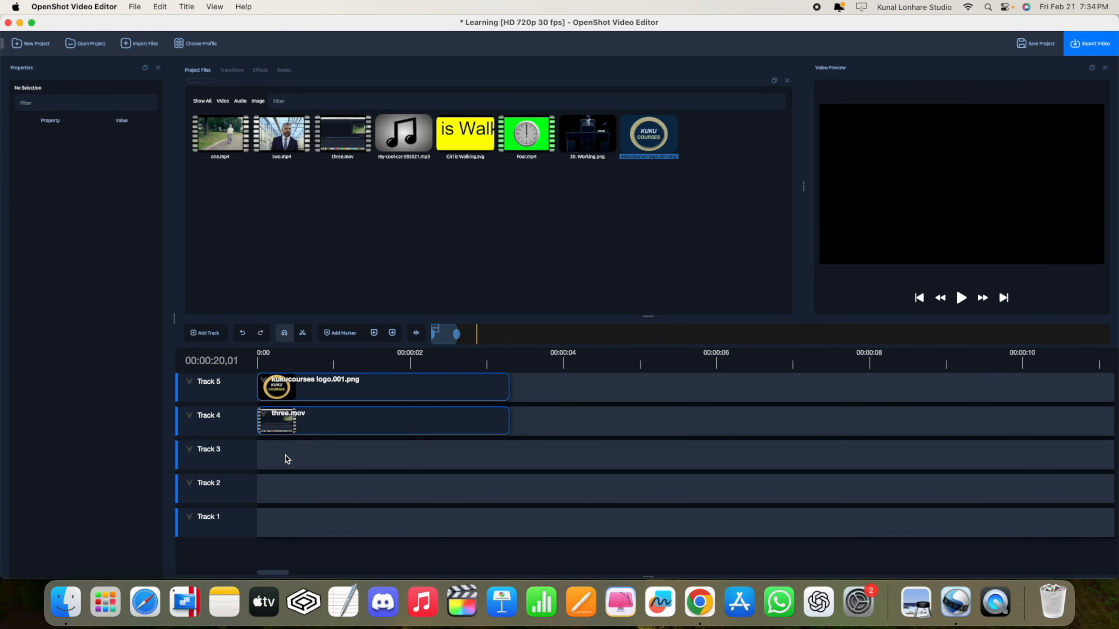
left_click(260, 362)
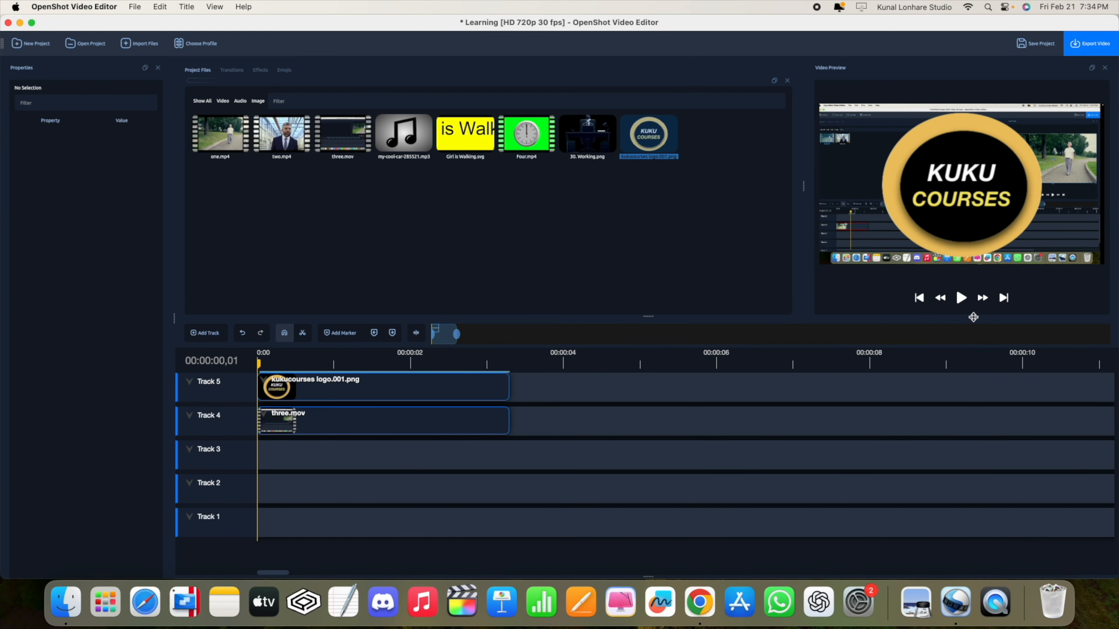
left_click(961, 298)
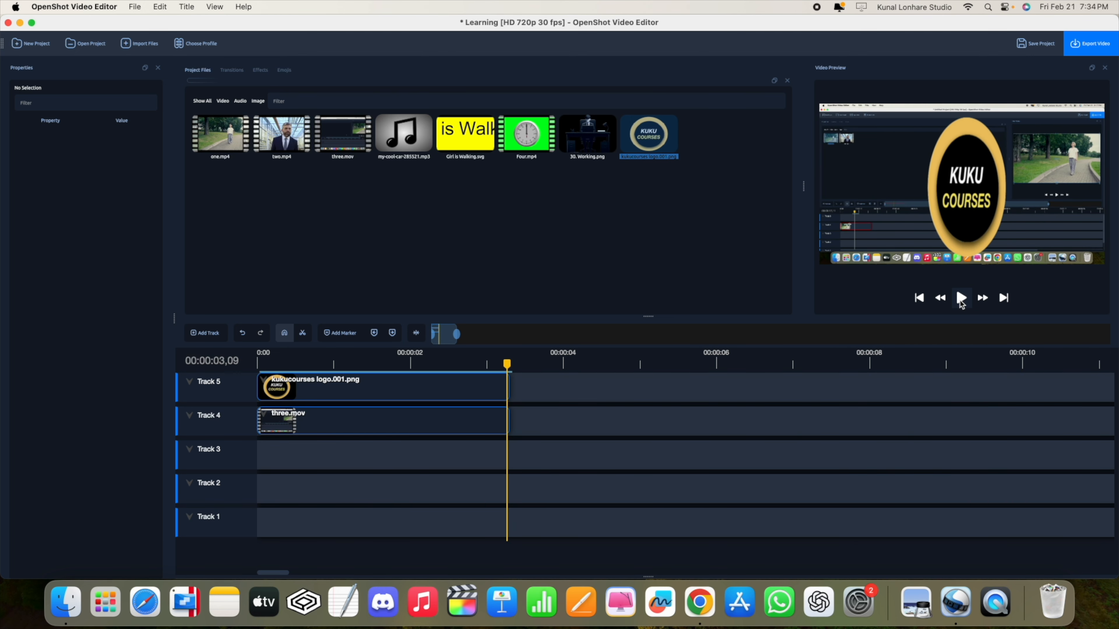
Replace the logo clip on Track 5 with a fresh copy at the start, trimmed to the end of three.mov
left_click(352, 388)
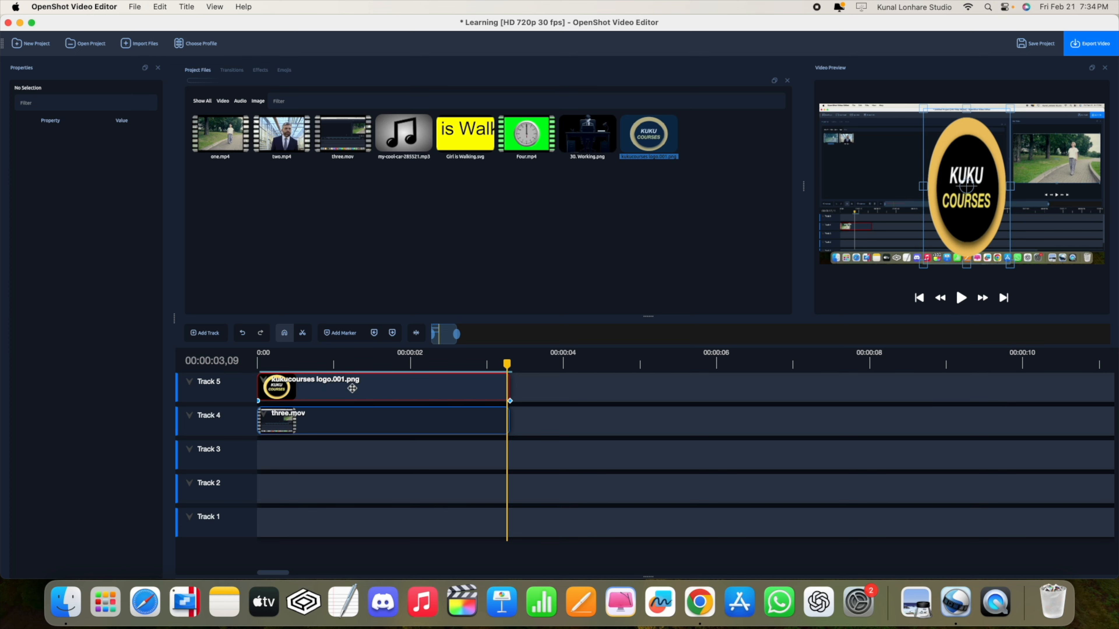
key("Delete")
left_click_drag(651, 143, 259, 374)
left_click(257, 366)
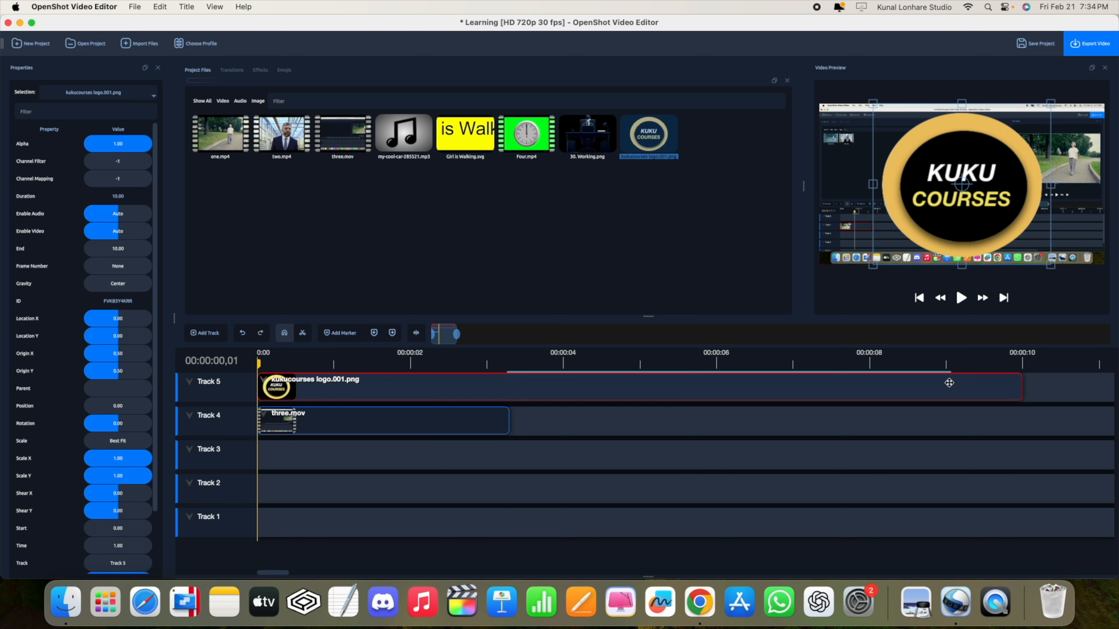
left_click_drag(1019, 388, 508, 387)
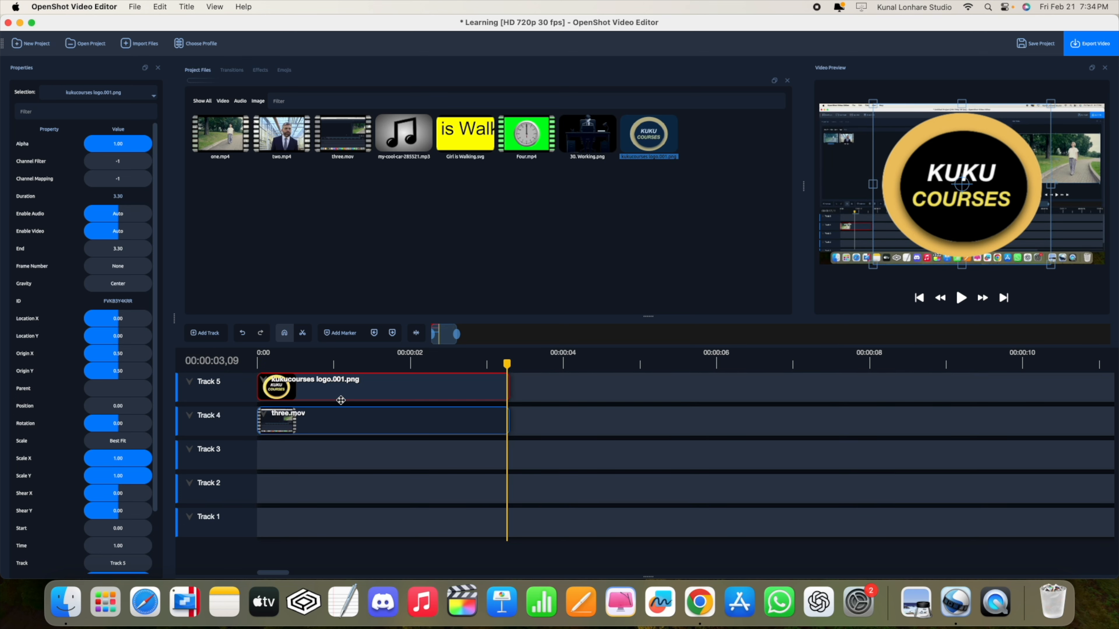
From the clip's start, set the logo's Scale X to 0.14, Scale Y to 0.13, Location X to 0.46 and Location Y to 0.41, saving the project
left_click(257, 364)
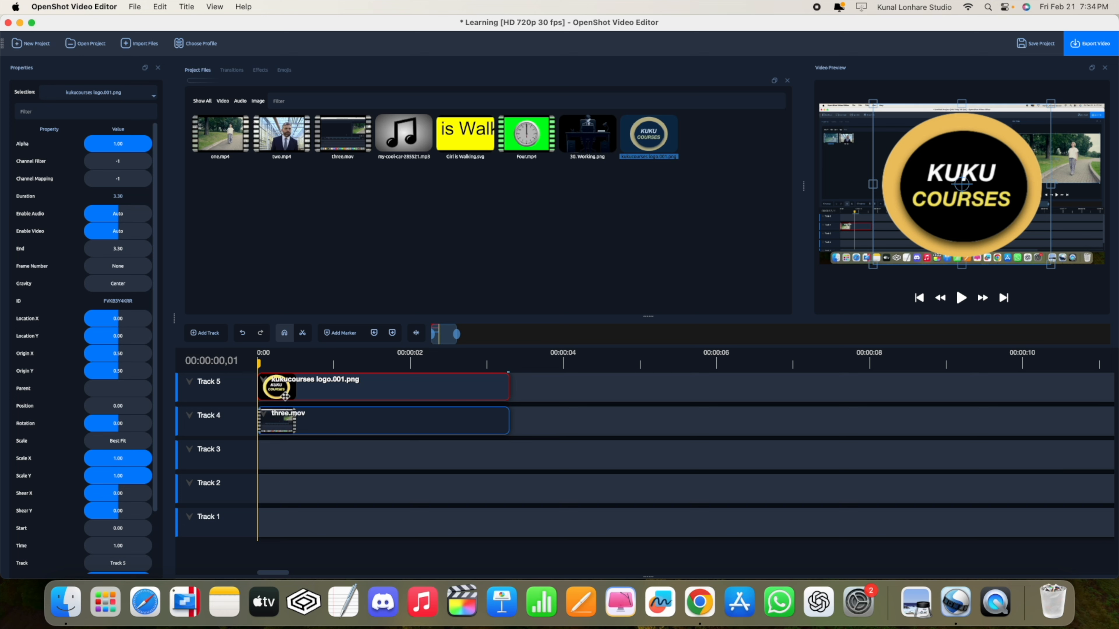
mouse_move(119, 322)
left_mouse_down()
mouse_move(103, 325)
mouse_move(128, 329)
left_mouse_up()
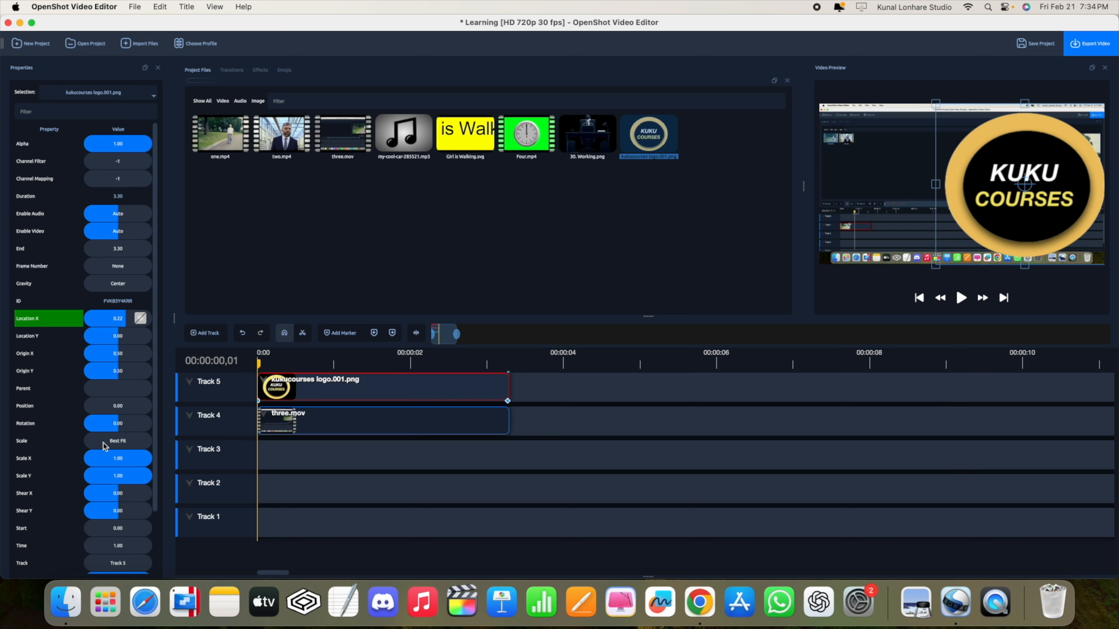
left_click_drag(142, 463, 94, 463)
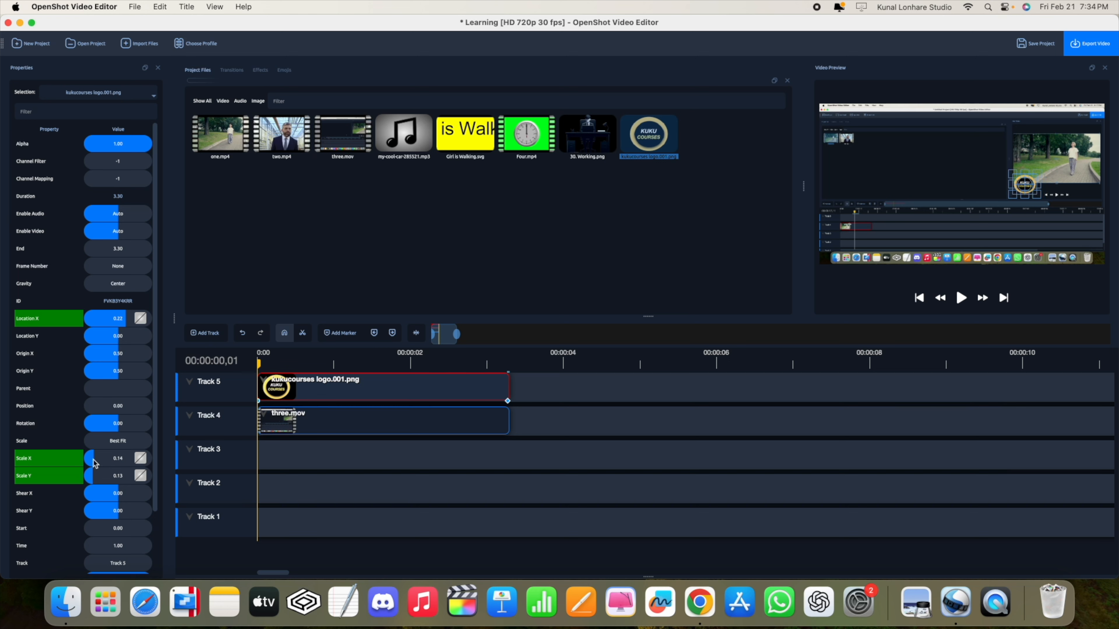
key("super+s")
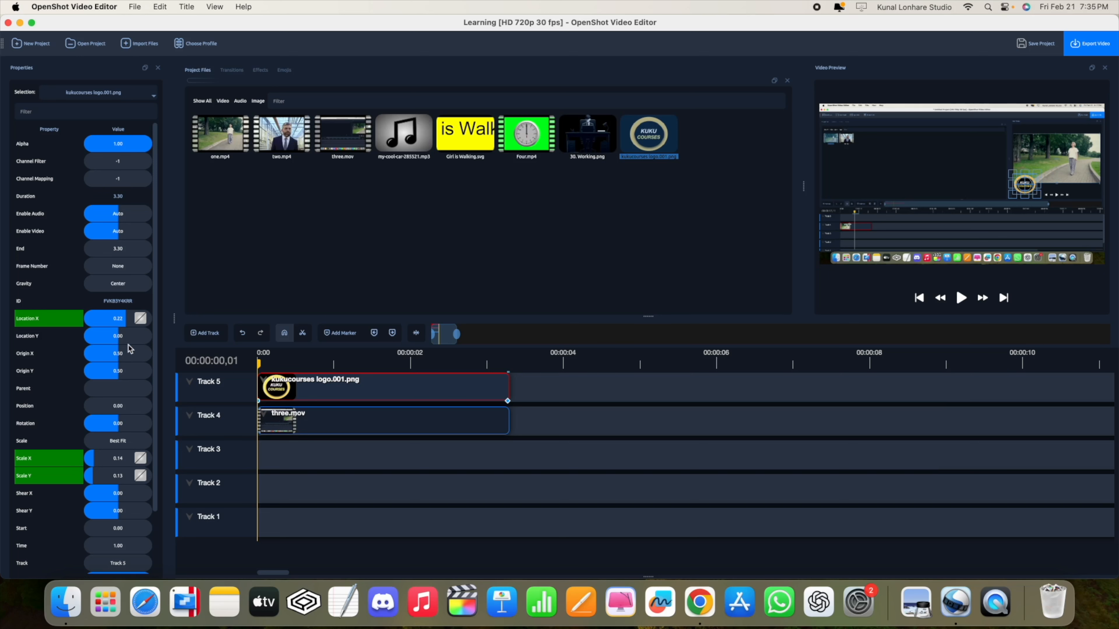
mouse_move(119, 323)
left_mouse_down()
mouse_move(135, 325)
mouse_move(113, 342)
mouse_move(135, 345)
left_mouse_up()
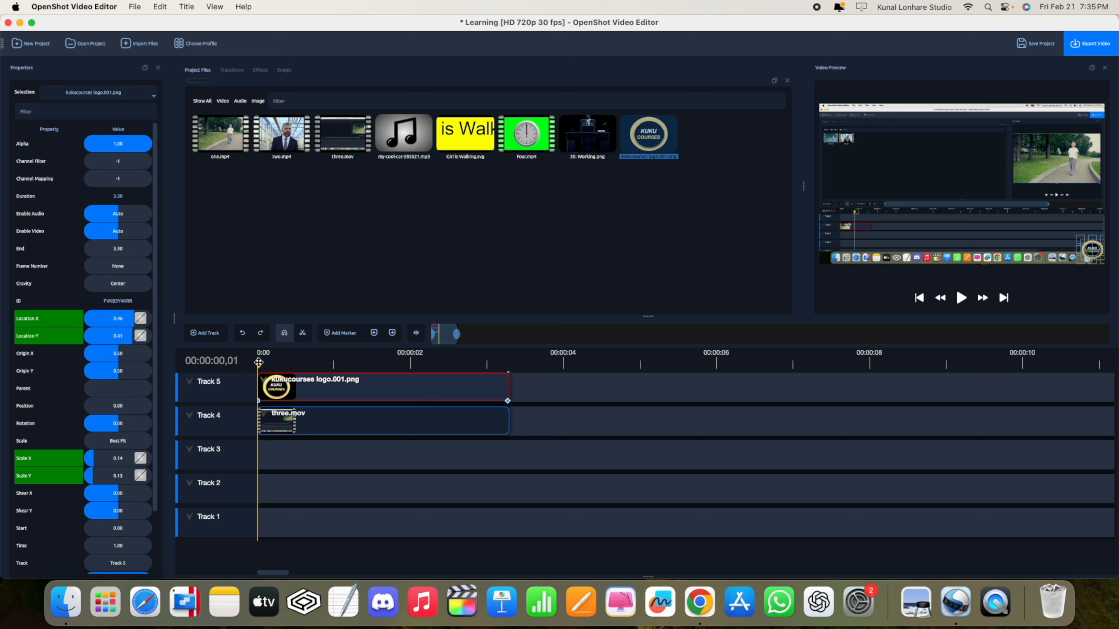
Close the clip properties and play the timeline from the start to check how the logo moves, returning to the beginning
left_click(159, 67)
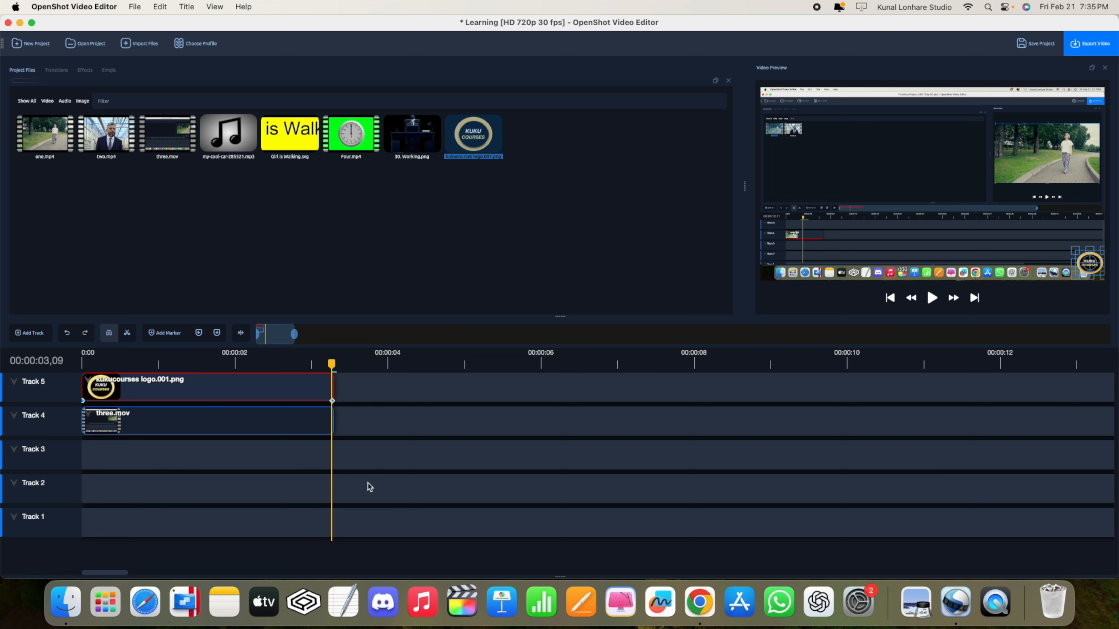
left_click_drag(338, 371, 74, 375)
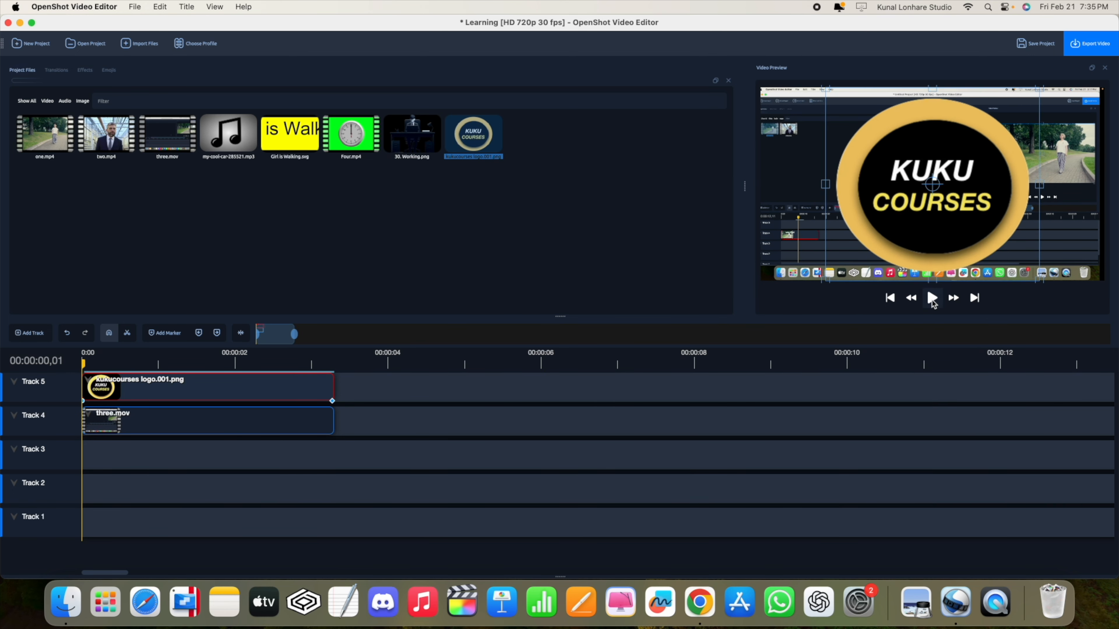
left_click(932, 300)
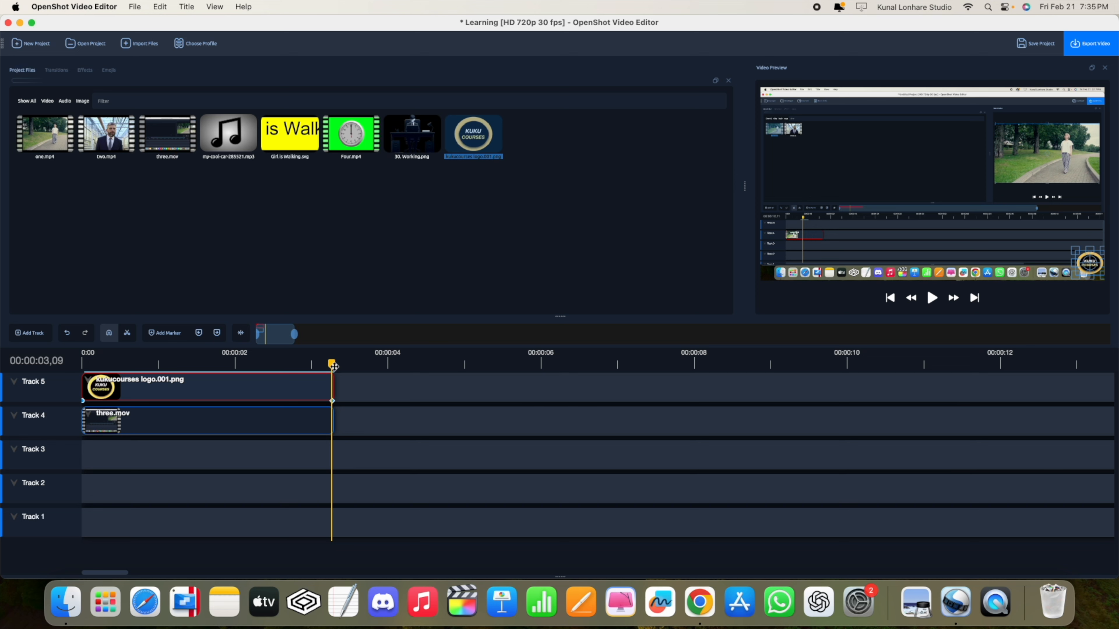
left_click_drag(332, 364, 90, 375)
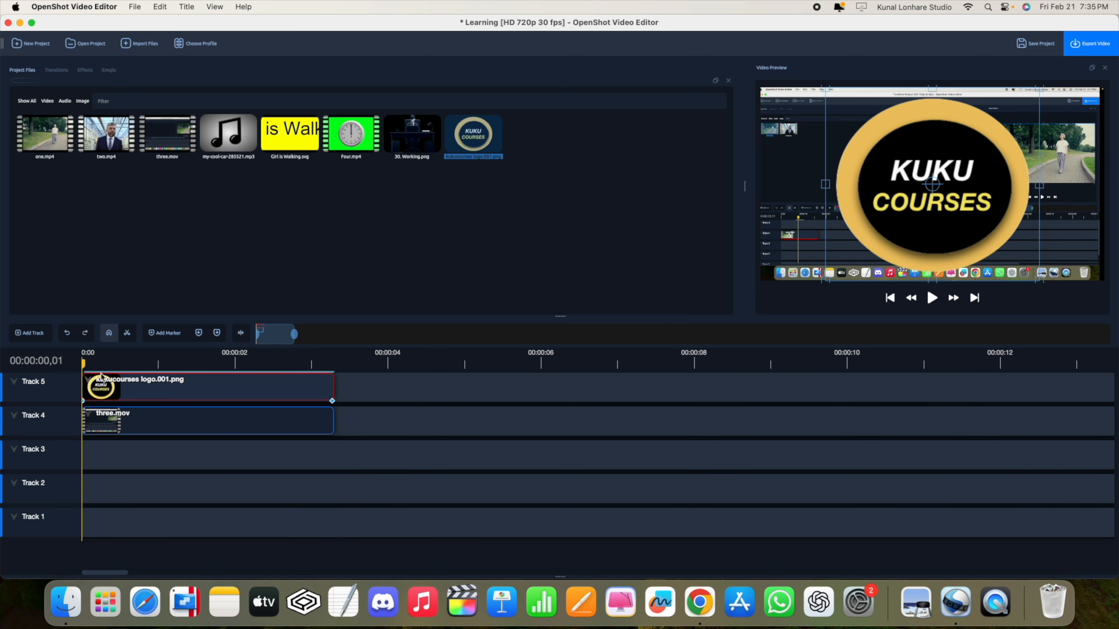
Reopen the logo clip's properties and set Location X to 0.08 at the clip's start
right_click(152, 390)
left_click(185, 364)
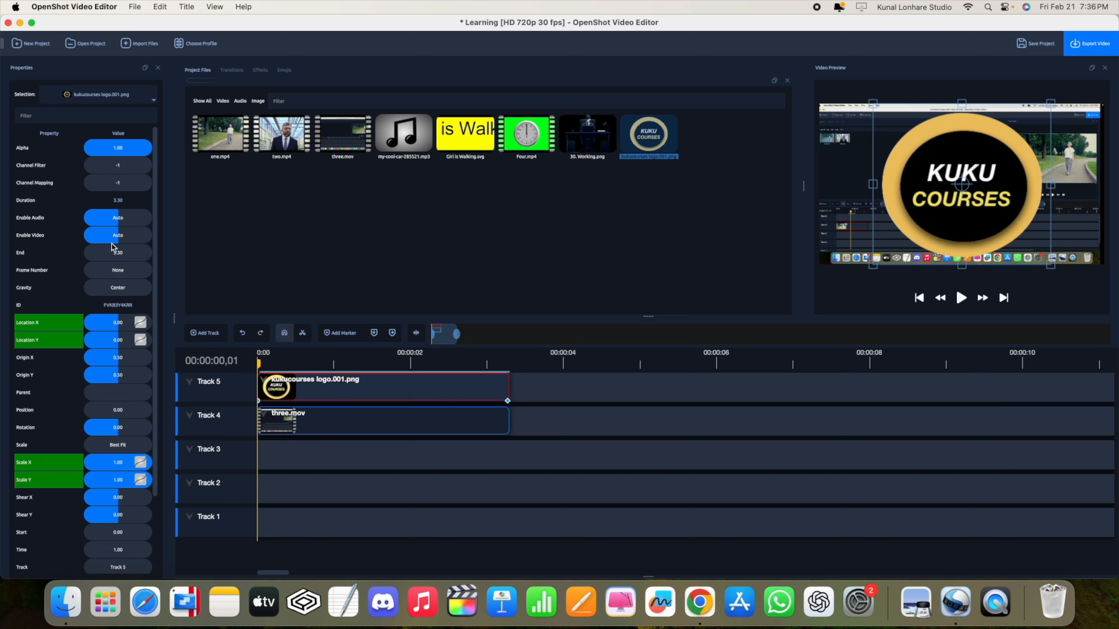
left_click_drag(119, 328, 124, 329)
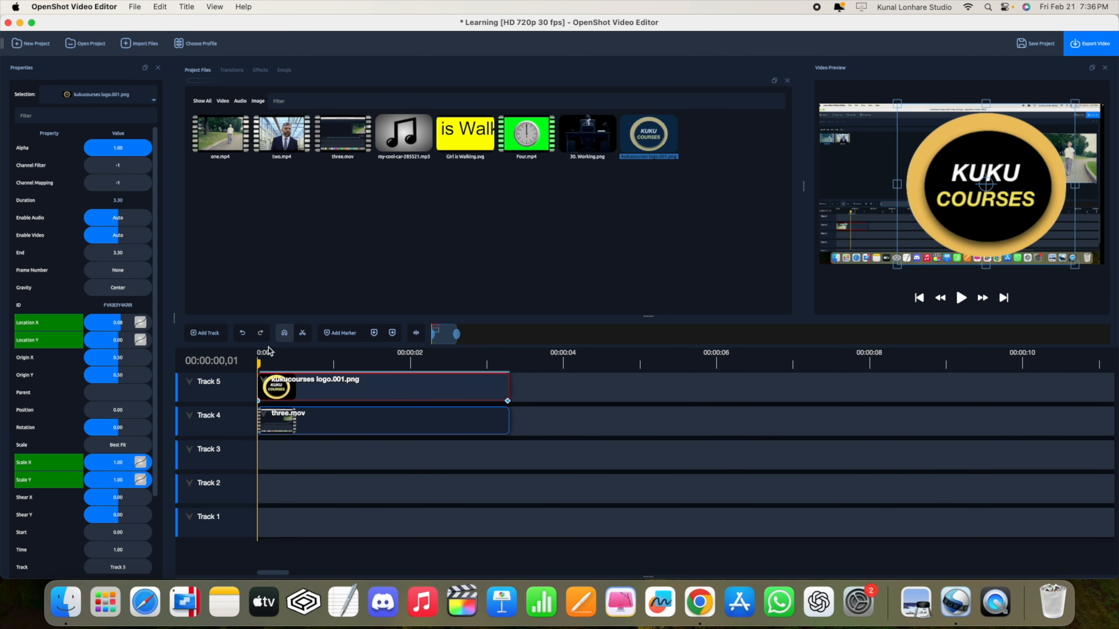
Delete the logo clip from Track 5 and place a fresh copy of the logo image at the track's start
left_click(313, 397)
key("Delete")
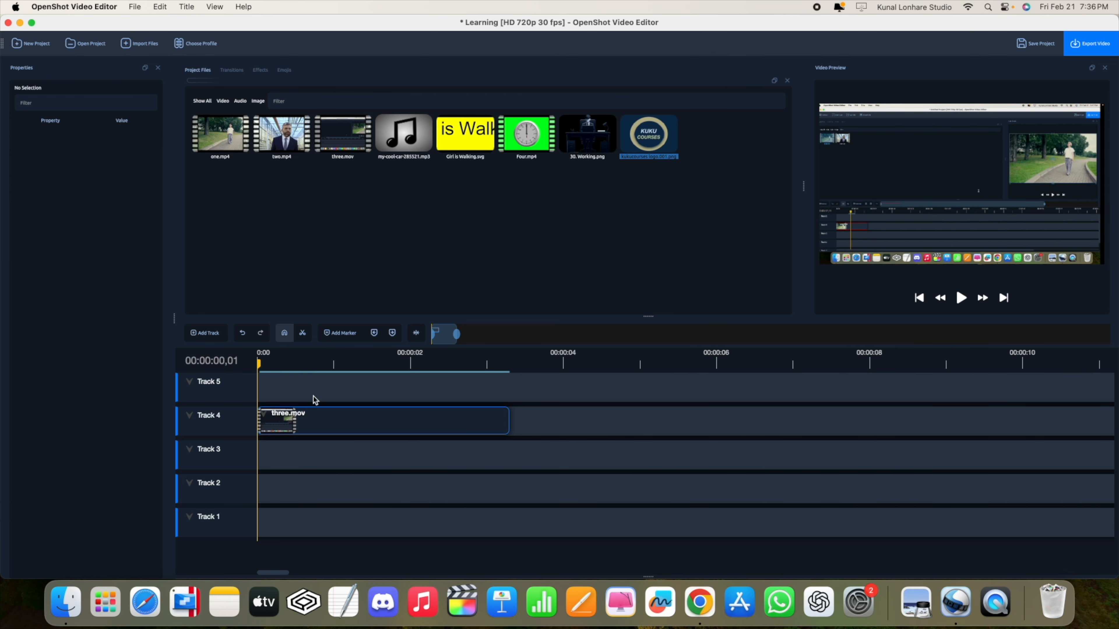
left_click_drag(649, 137, 267, 383)
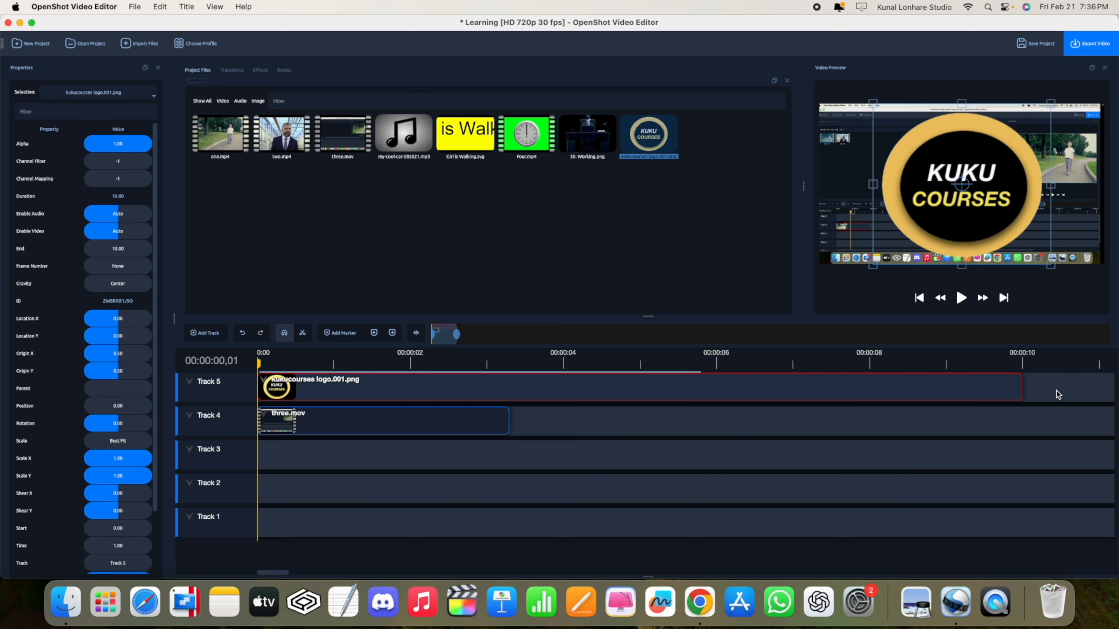
Trim the logo clip on Track 5 so that it ends together with the three.mov clip
left_click_drag(1020, 387, 510, 393)
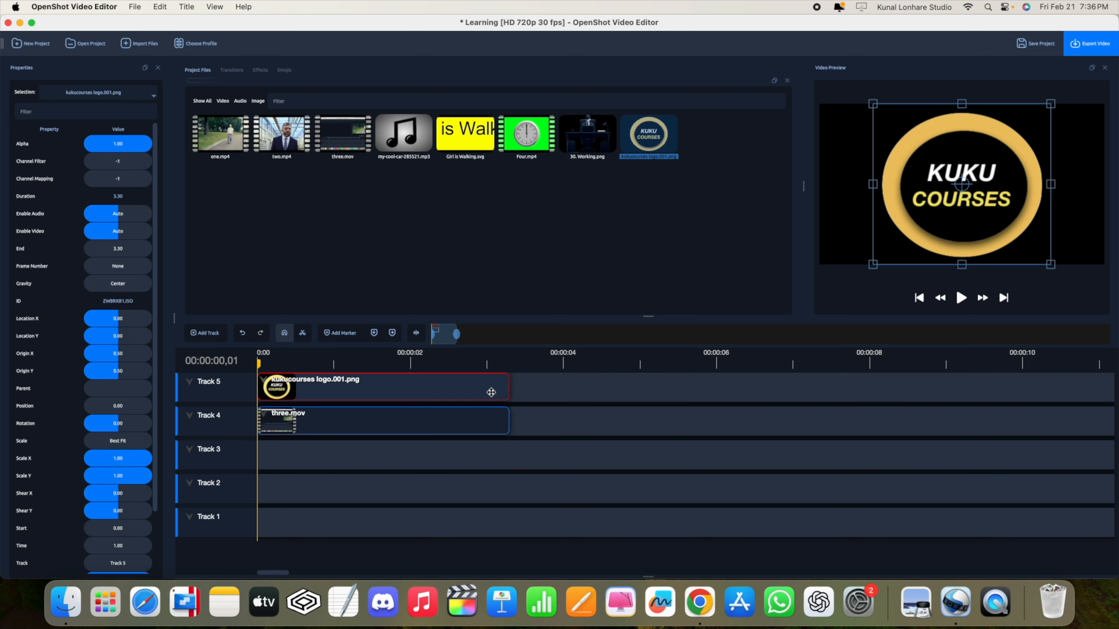
right_click(264, 388)
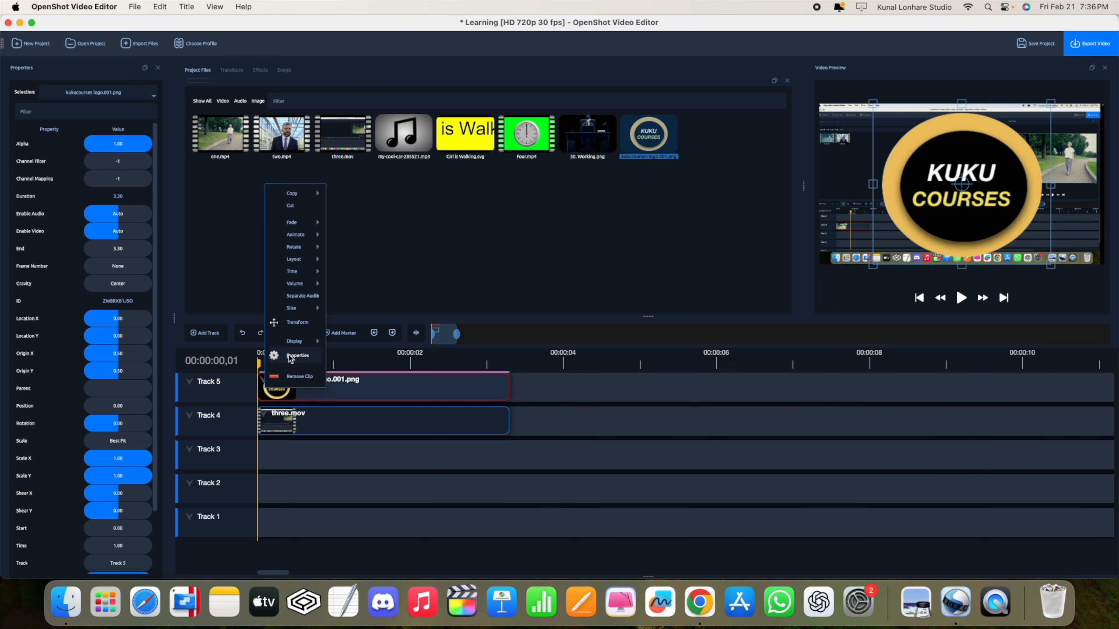
key("Escape")
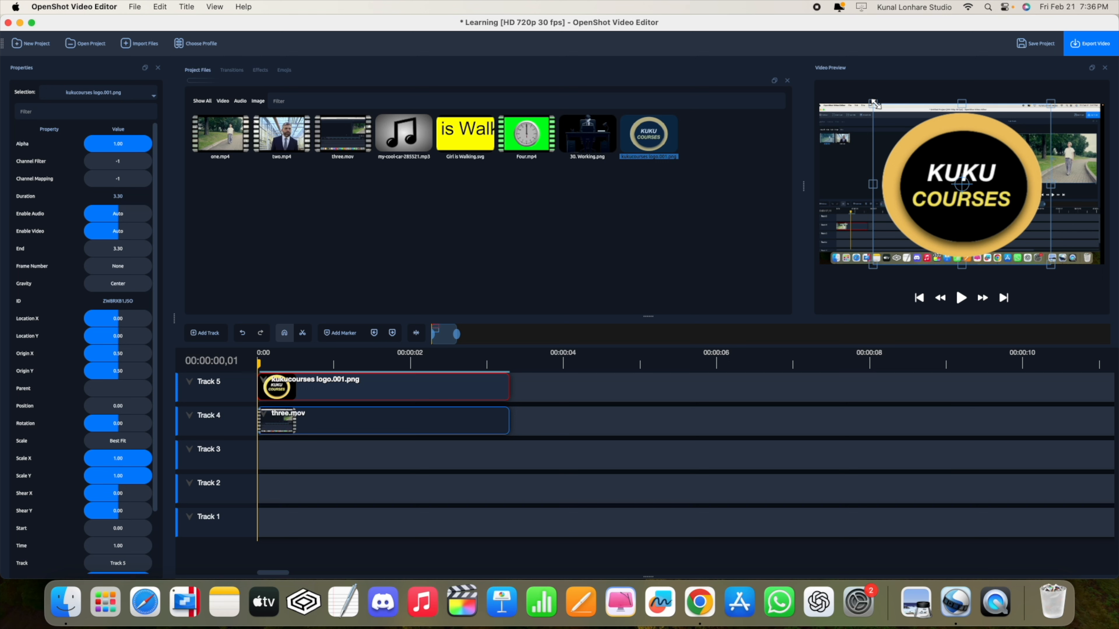
Scale the logo down to about 0.11 by 0.09 in the frame's lower-right corner, then close its properties and play the timeline
left_click_drag(872, 103, 953, 173)
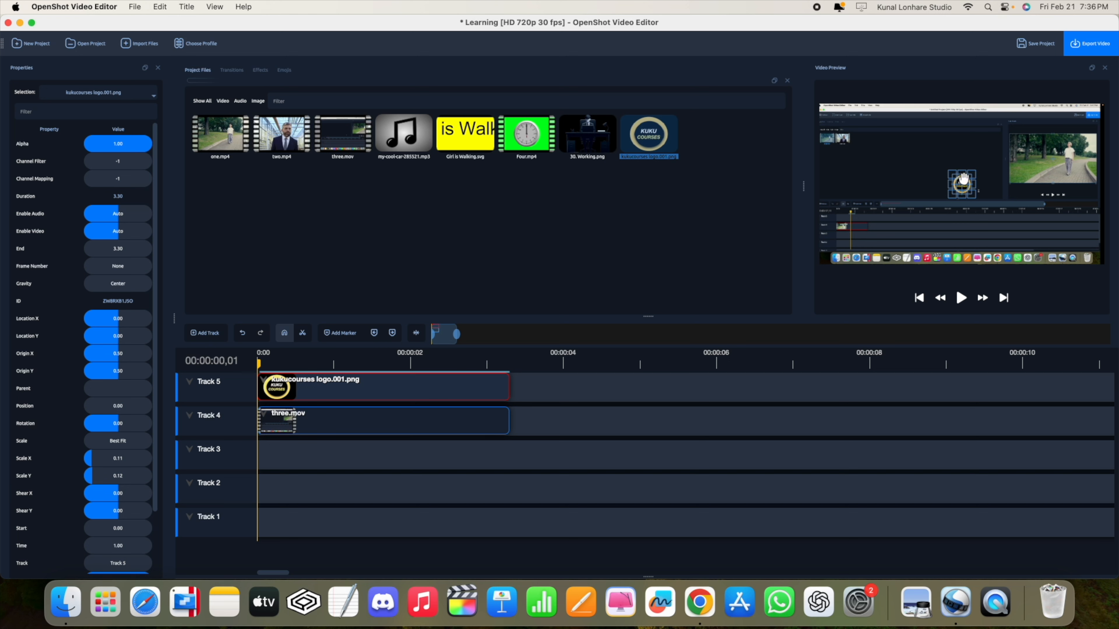
left_click_drag(964, 180, 990, 183)
left_click_drag(953, 173, 1078, 243)
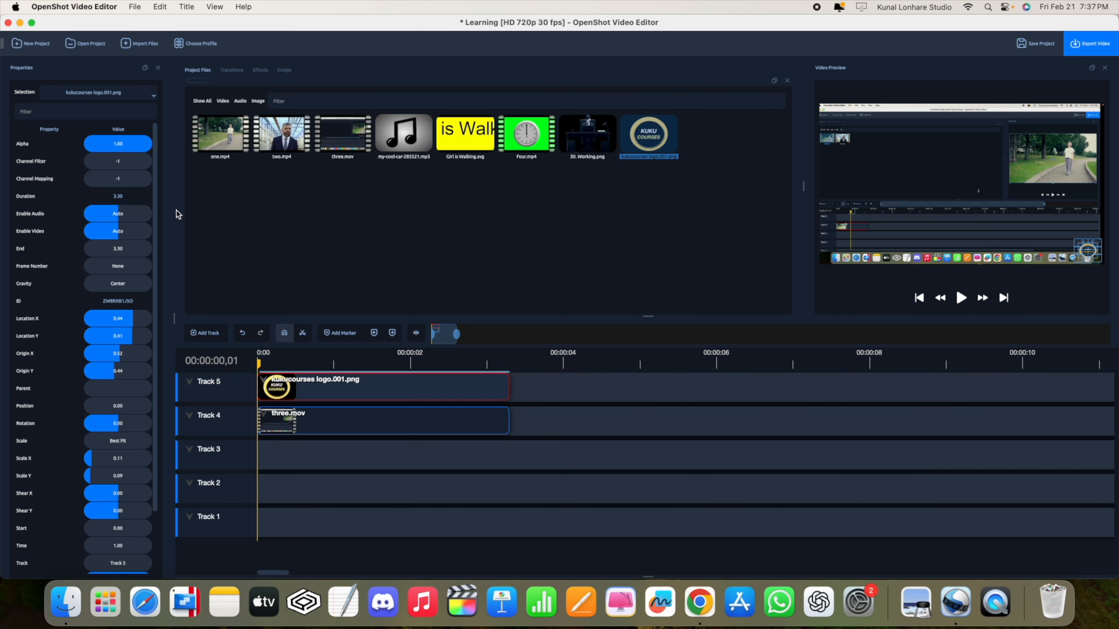
left_click(157, 67)
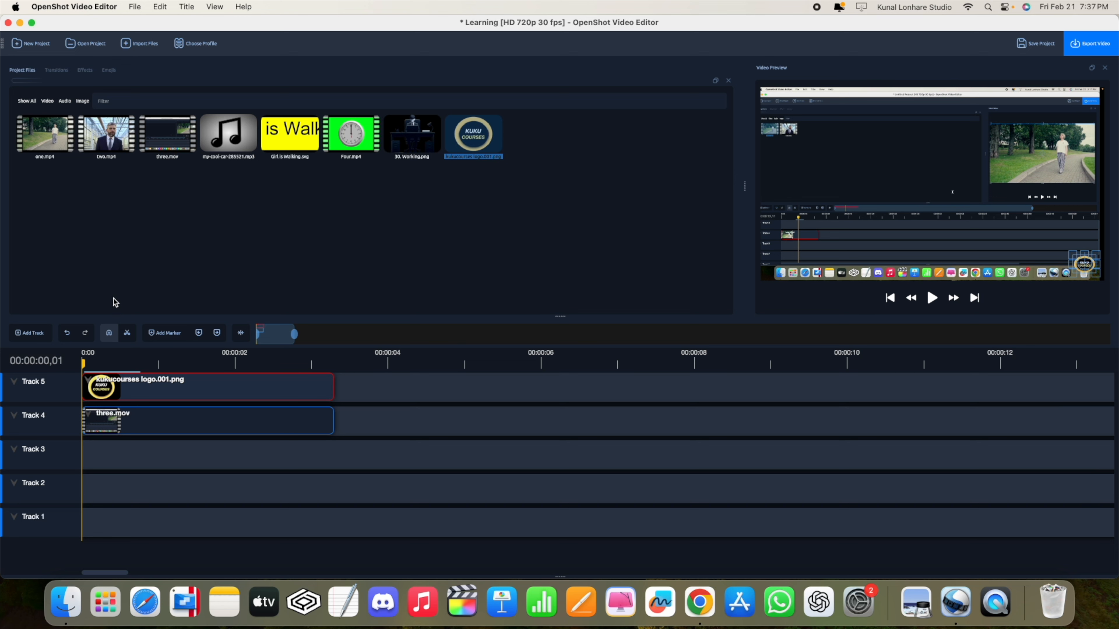
left_click(933, 299)
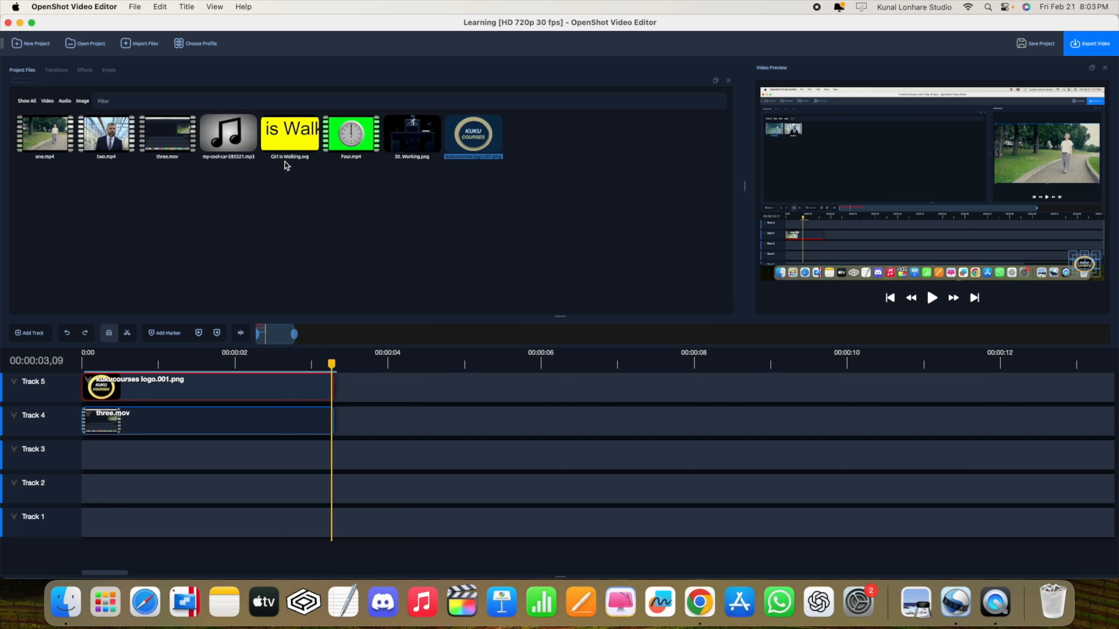
Create a new title from the Standard 2 template and name its file watermark
left_click(185, 5)
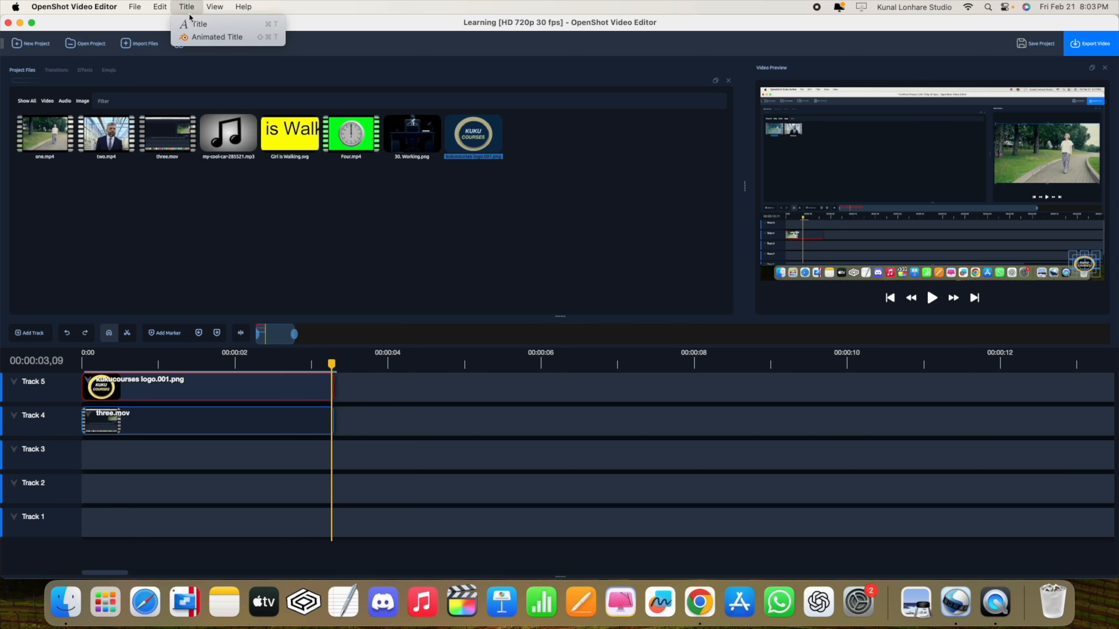
left_click(196, 24)
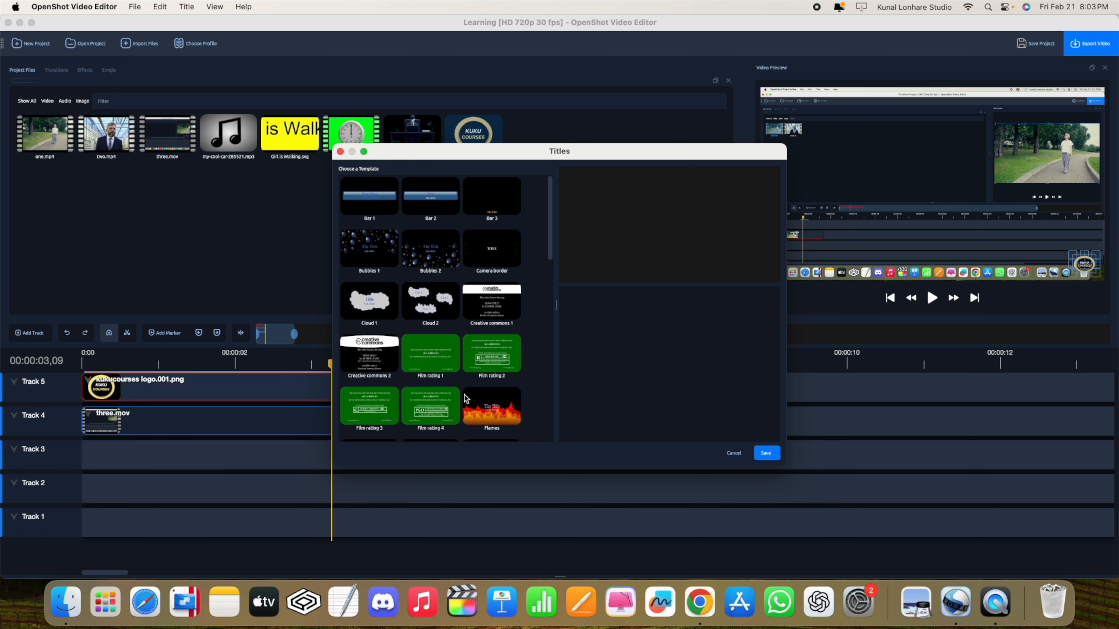
scroll(424, 383, "down", 10)
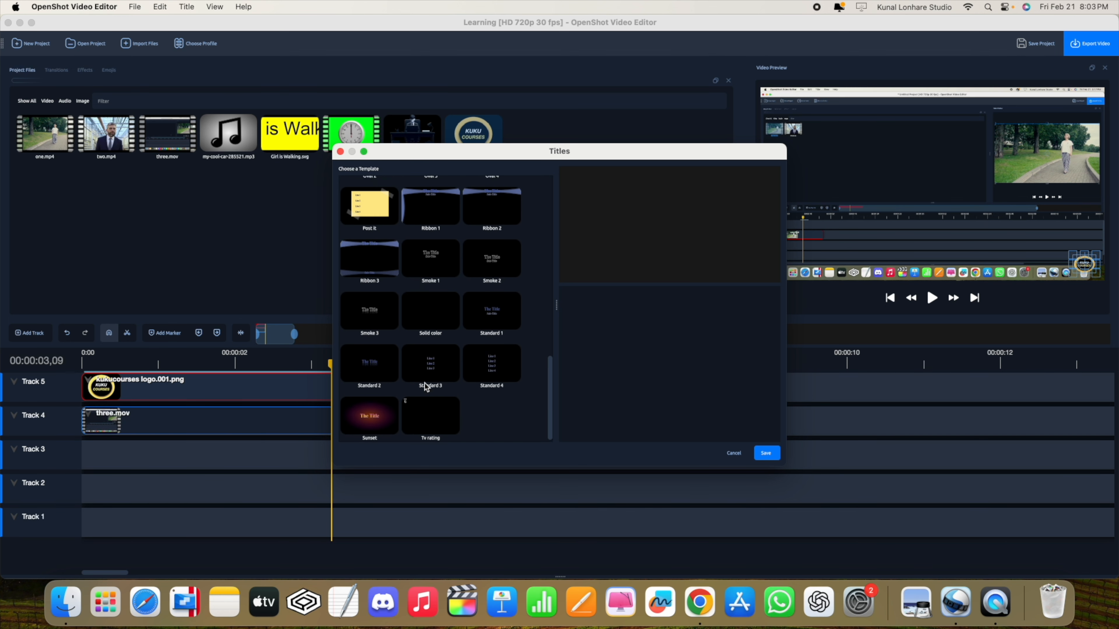
scroll(424, 383, "up", 3)
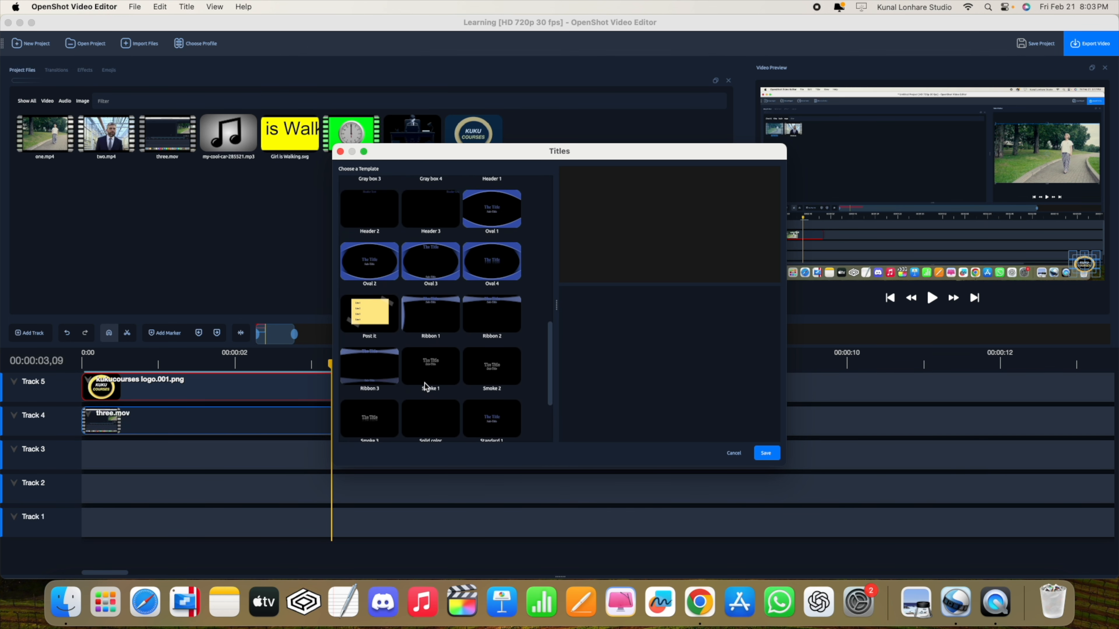
scroll(425, 382, "up", 5)
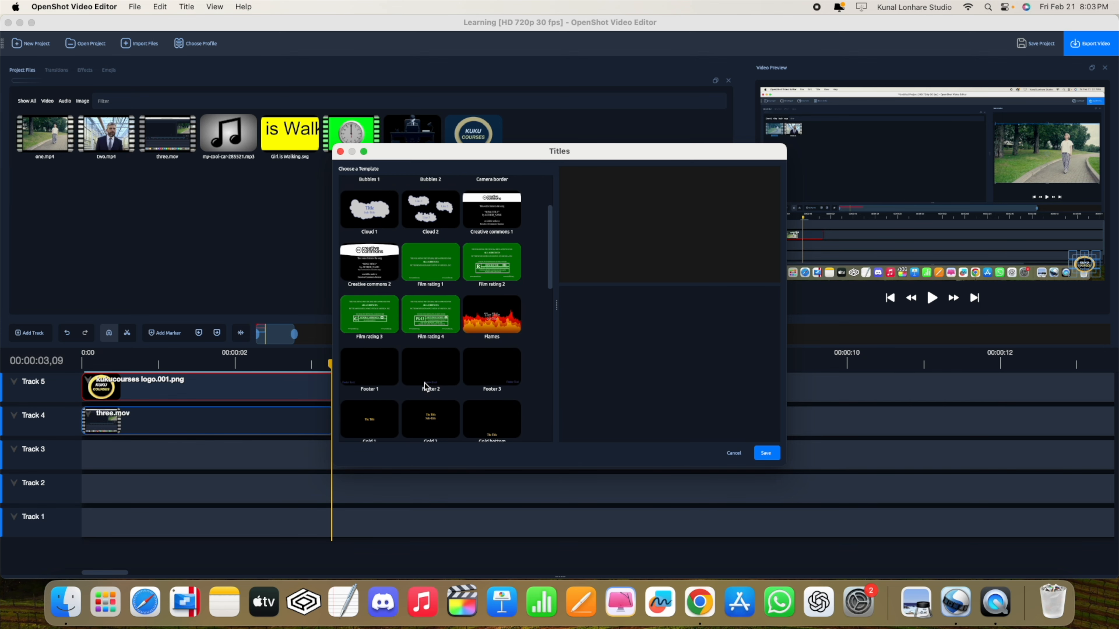
scroll(424, 383, "up", 3)
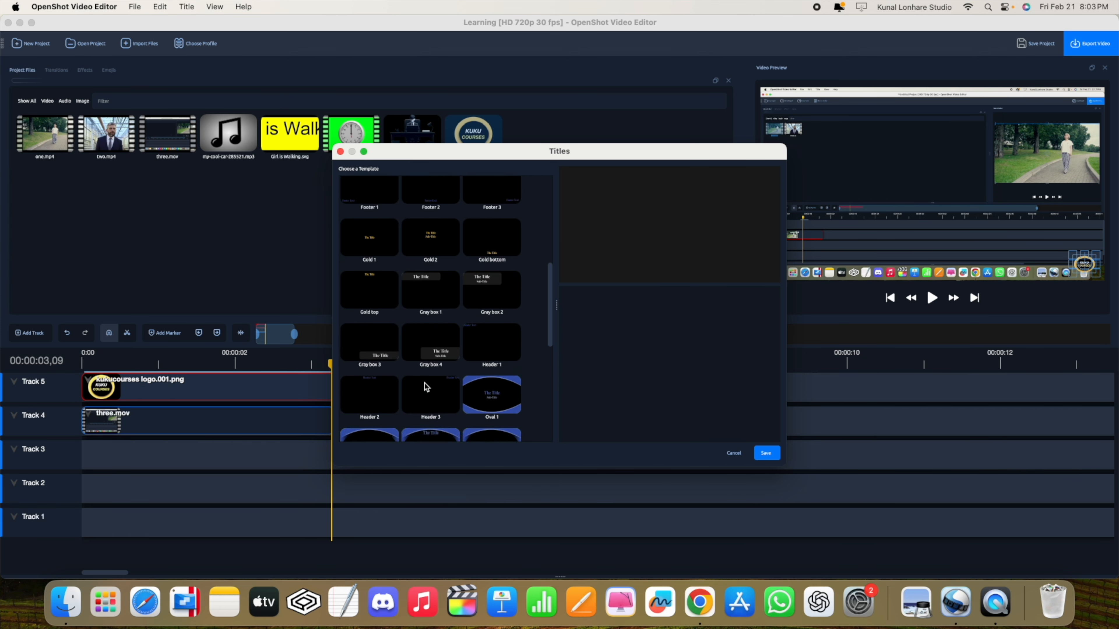
scroll(424, 382, "up", 3)
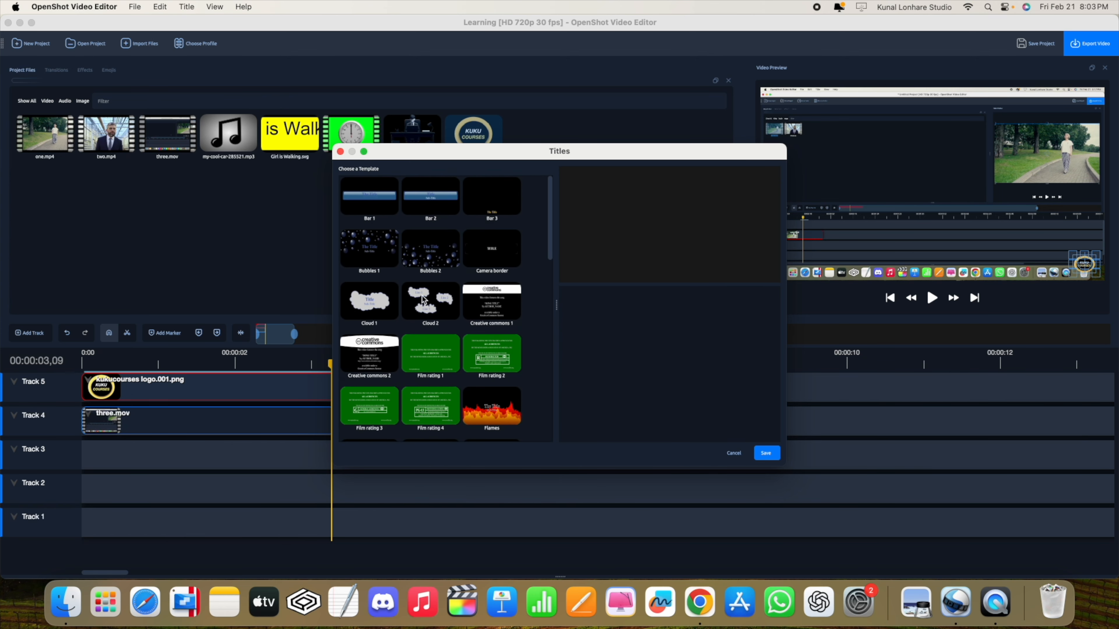
scroll(440, 305, "down", 15)
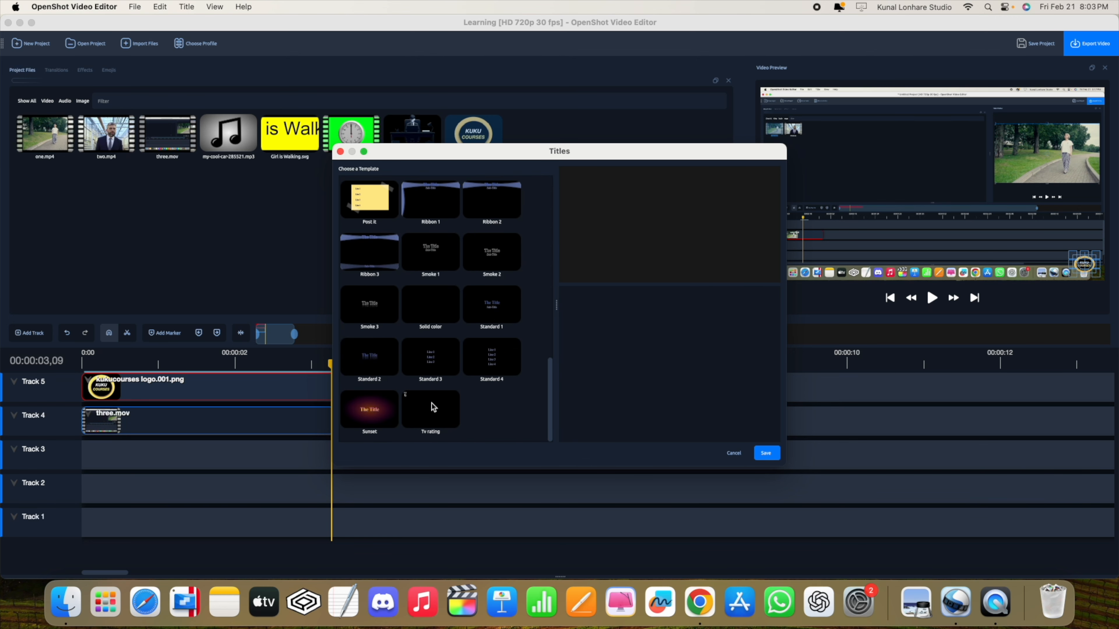
left_click(380, 360)
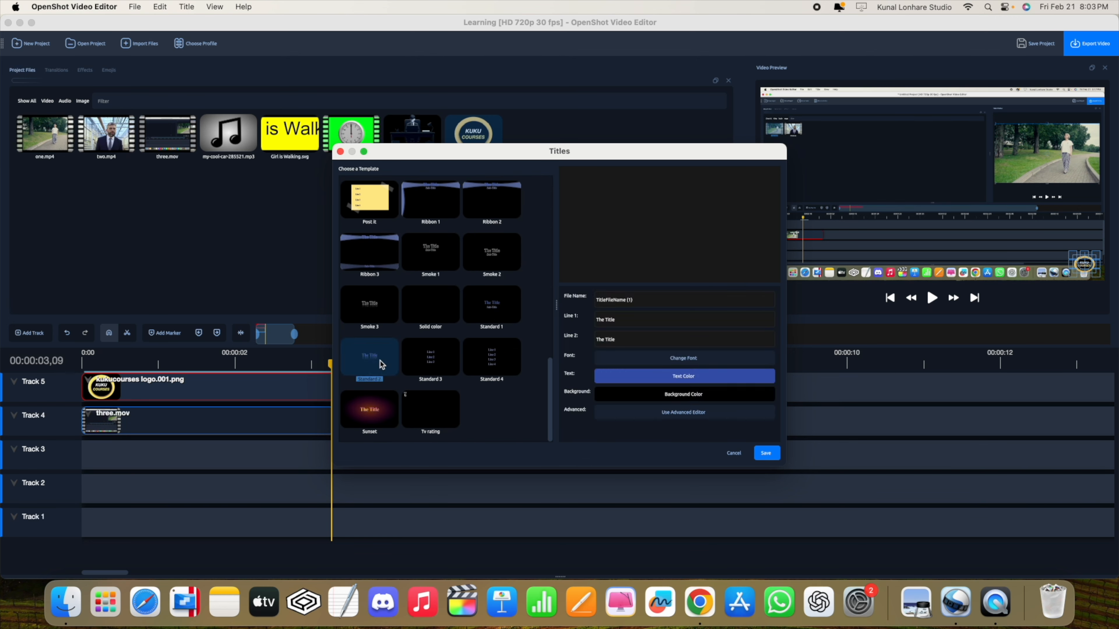
triple_click(612, 299)
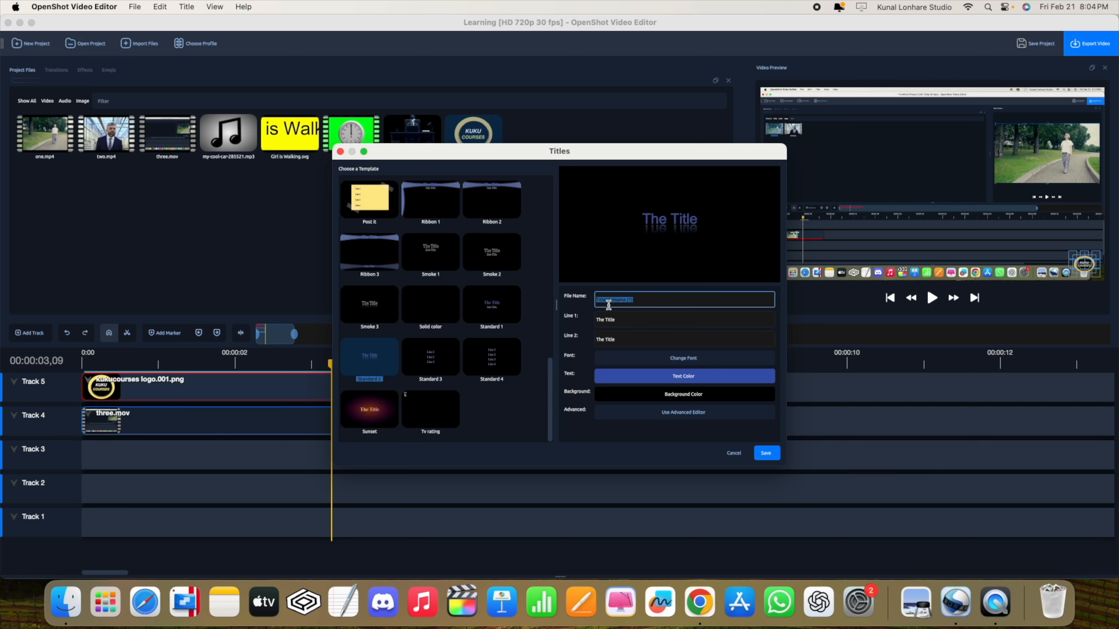
type("watermark")
double_click(606, 321)
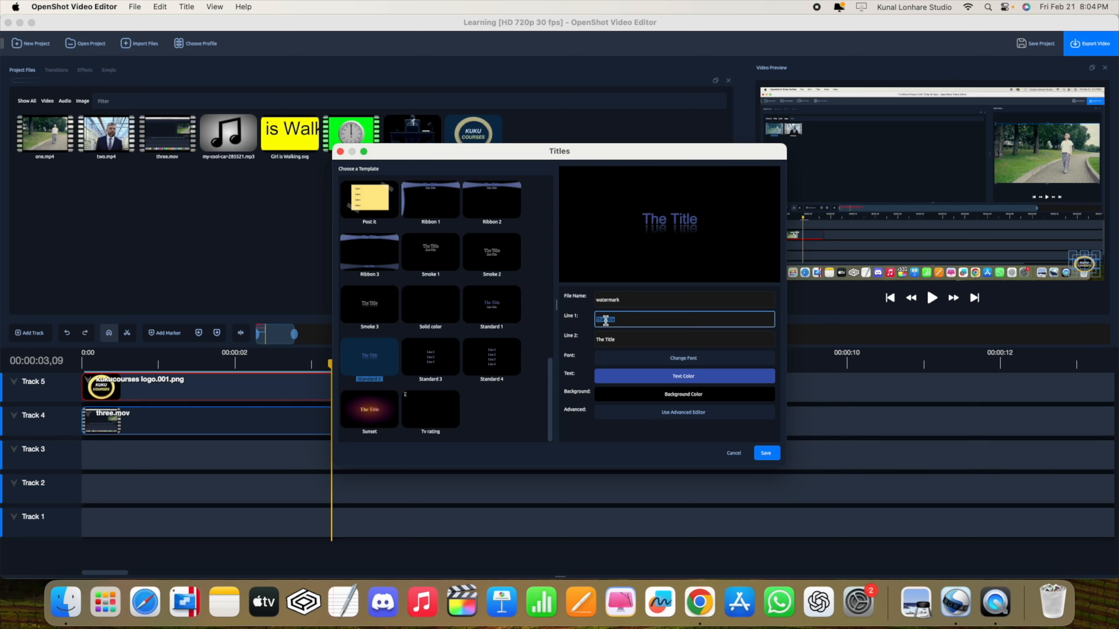
left_click(607, 340)
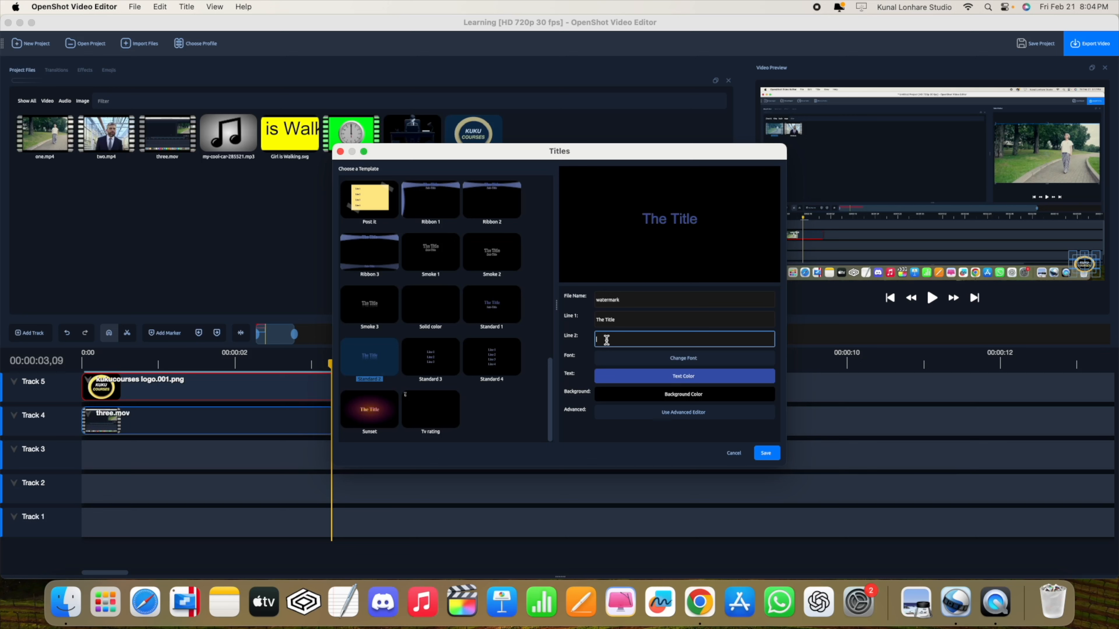
double_click(605, 320)
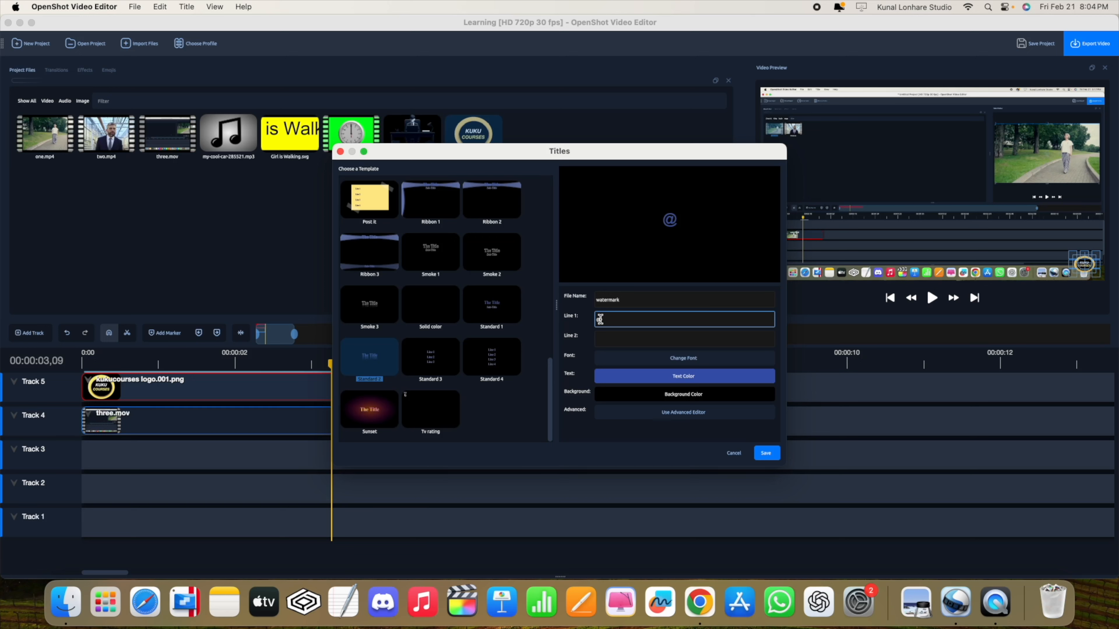
type("@kukucourses")
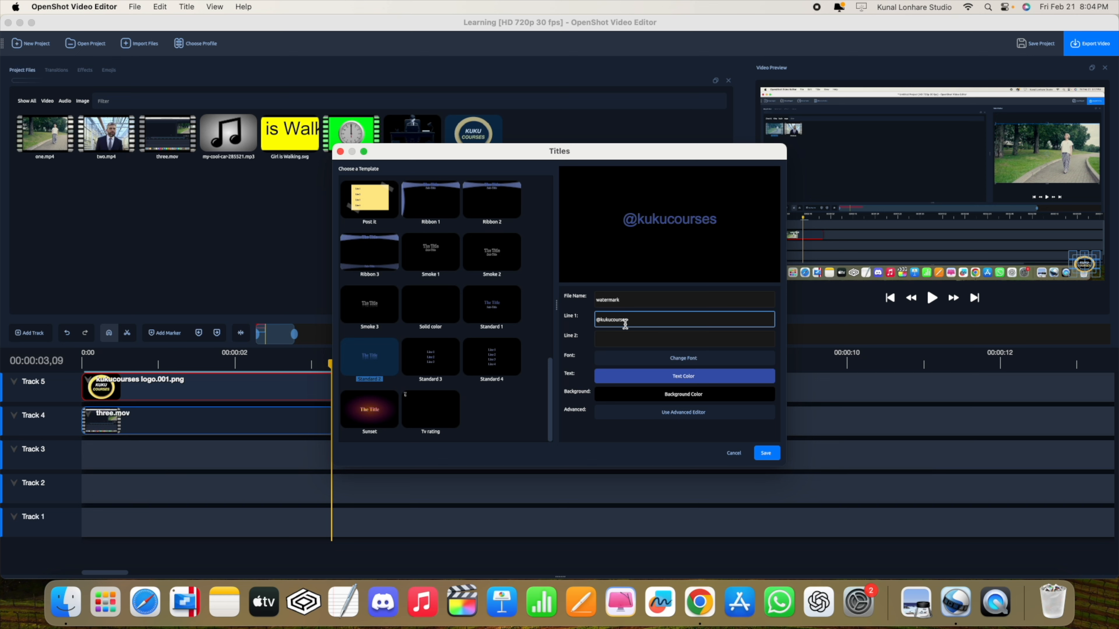
Set the title's text color to white (#ffffff) and save the title
left_click(687, 376)
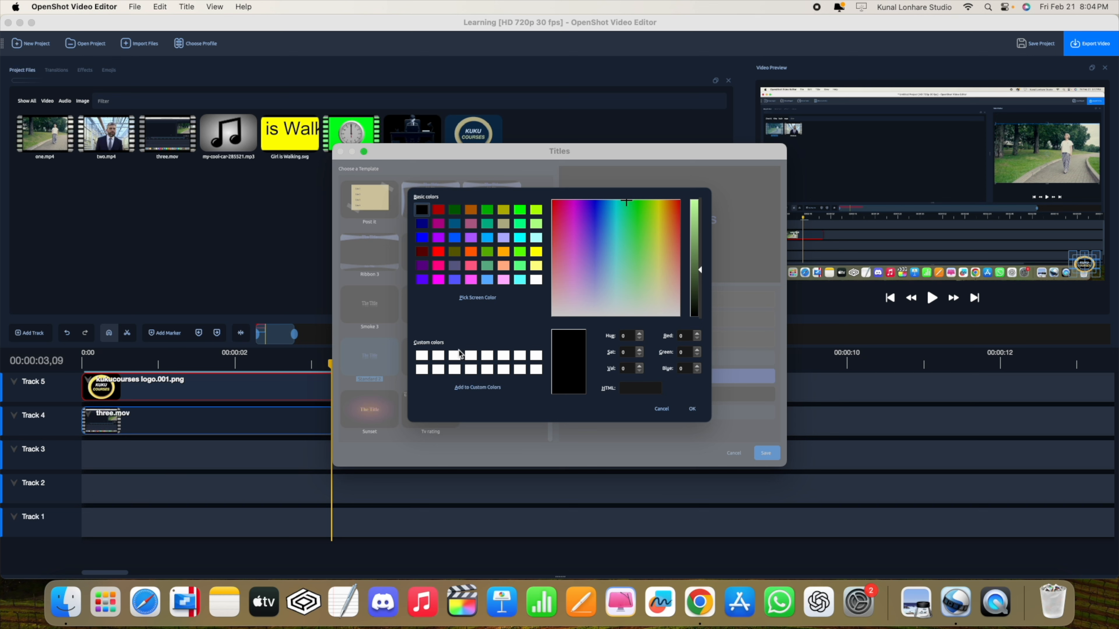
left_click(422, 356)
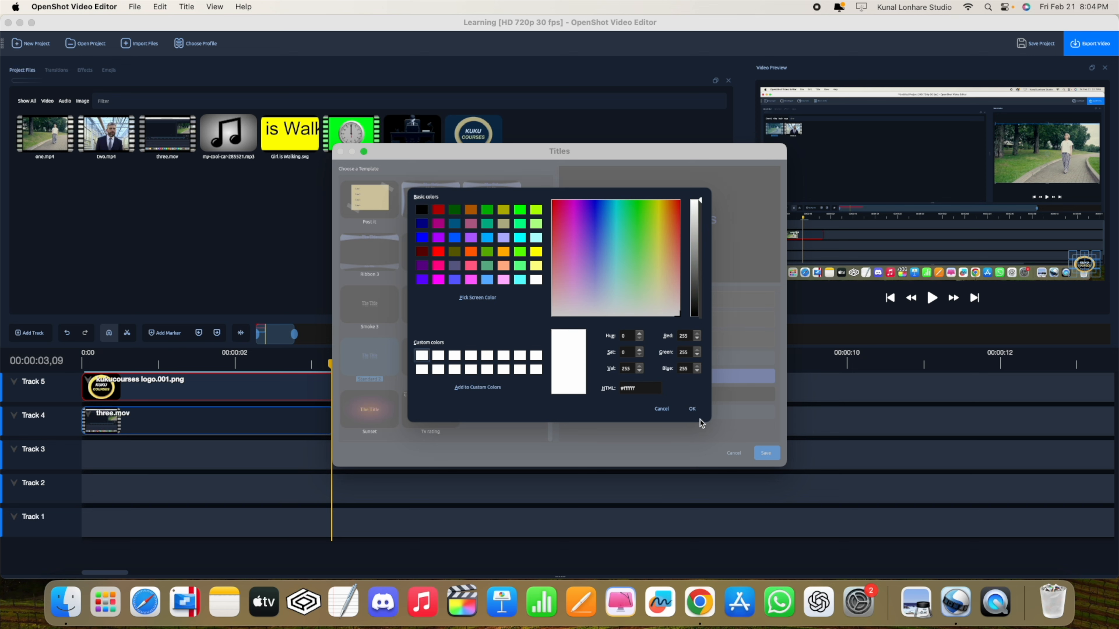
left_click(693, 412)
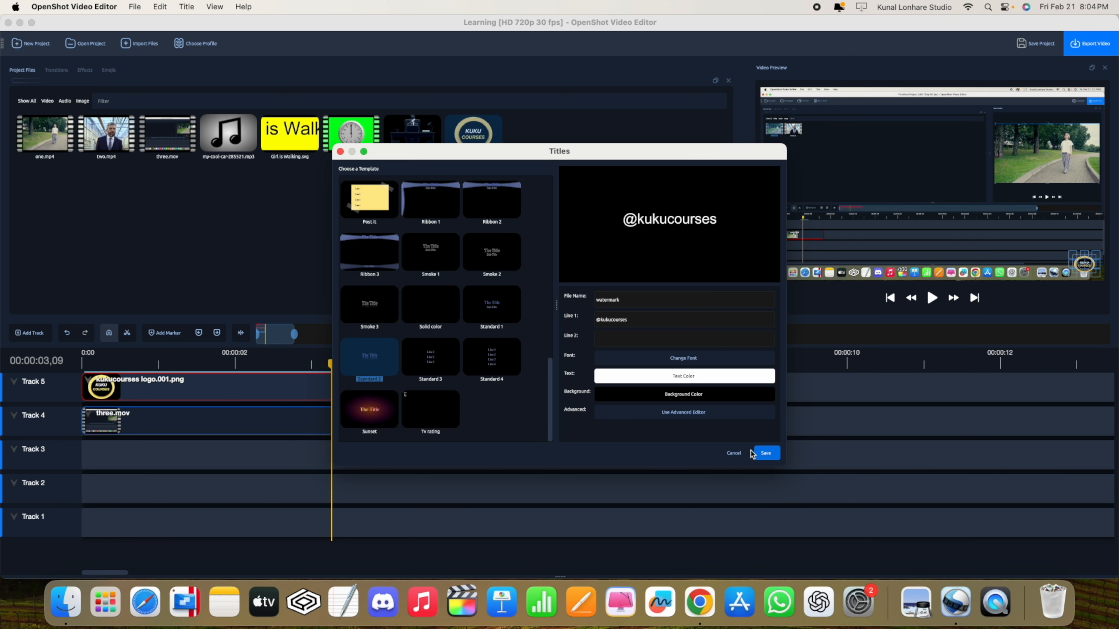
left_click(766, 454)
Place the watermark title at the start of Track 3, play the timeline from the beginning to check it, and save the project
left_click_drag(529, 148, 84, 450)
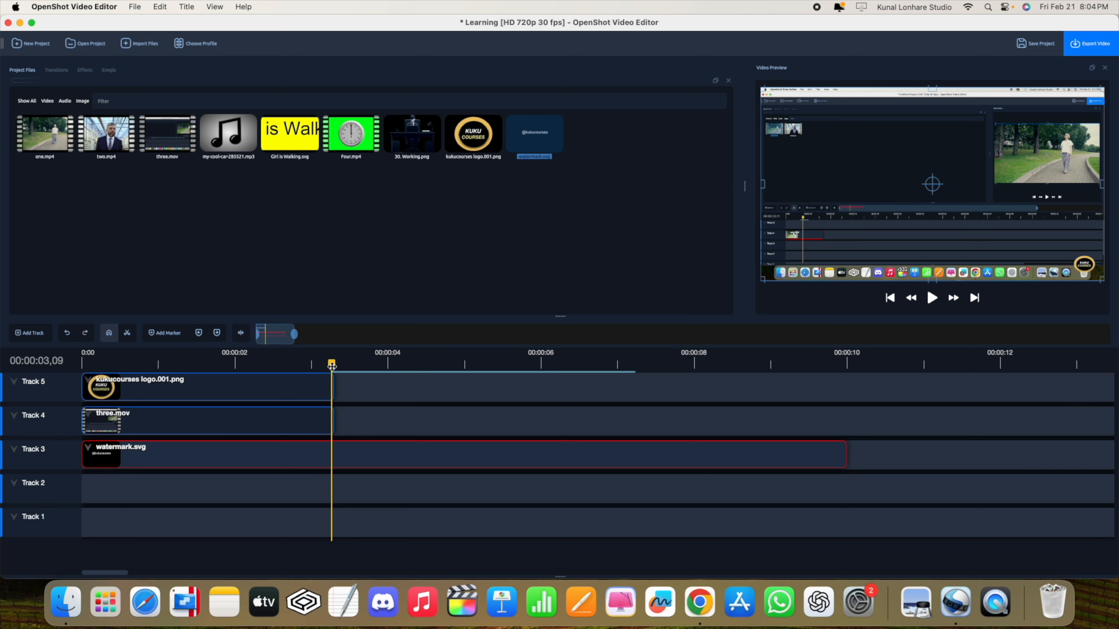
left_click_drag(332, 366, 67, 381)
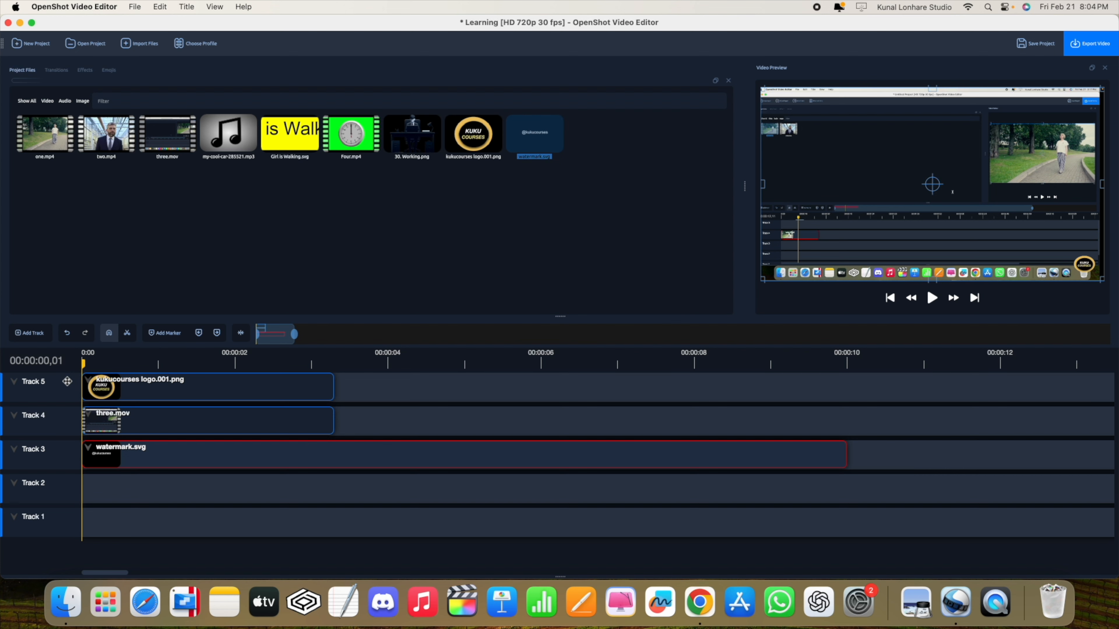
key("space")
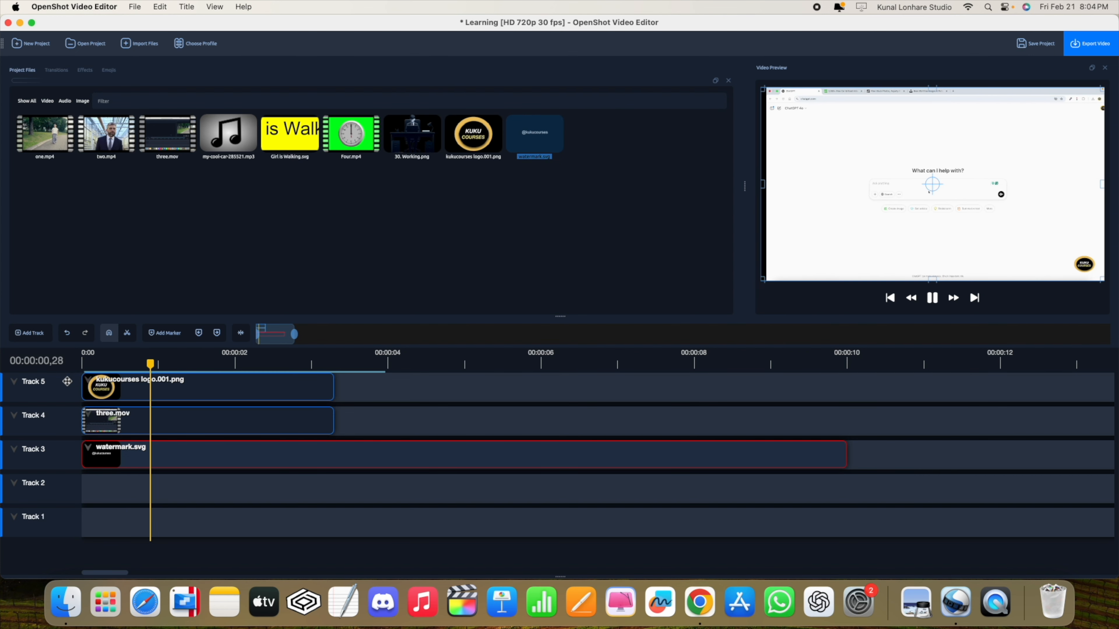
key("space")
key("super+s")
Move the three.mov clip to Track 2 beneath the watermark title, and play from the start to check the text overlay
left_click_drag(141, 425, 128, 484)
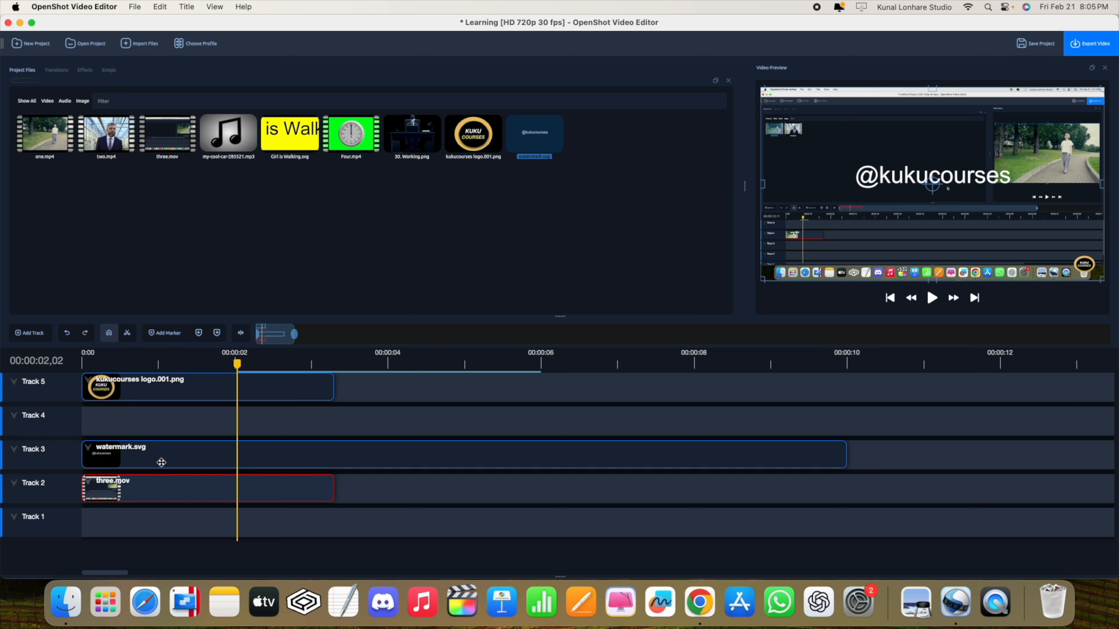
left_click(163, 449)
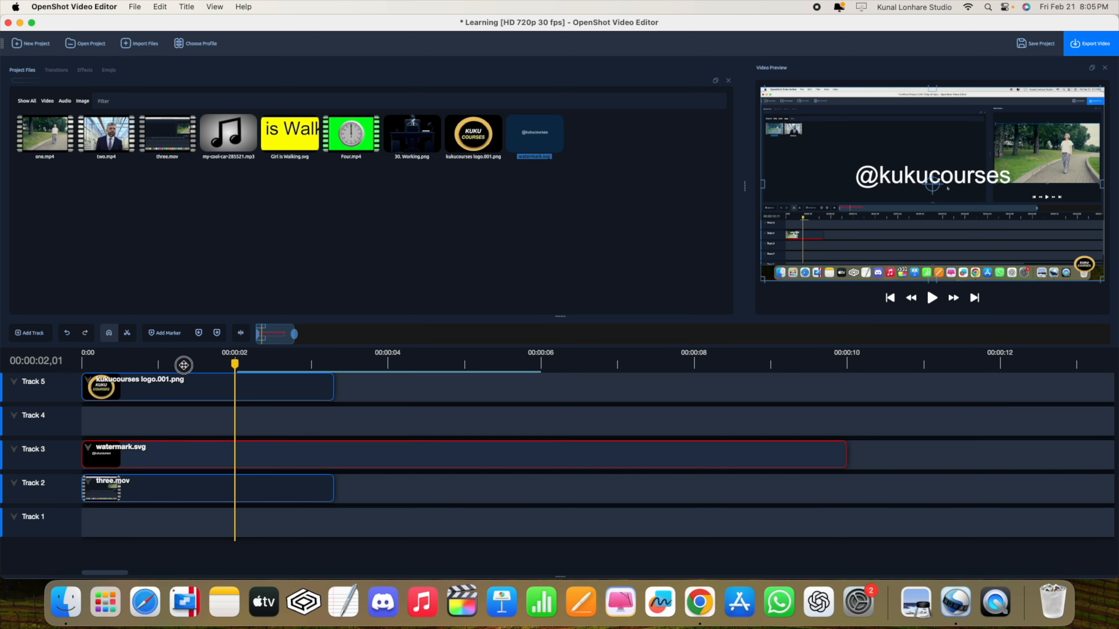
left_click_drag(237, 364, 83, 363)
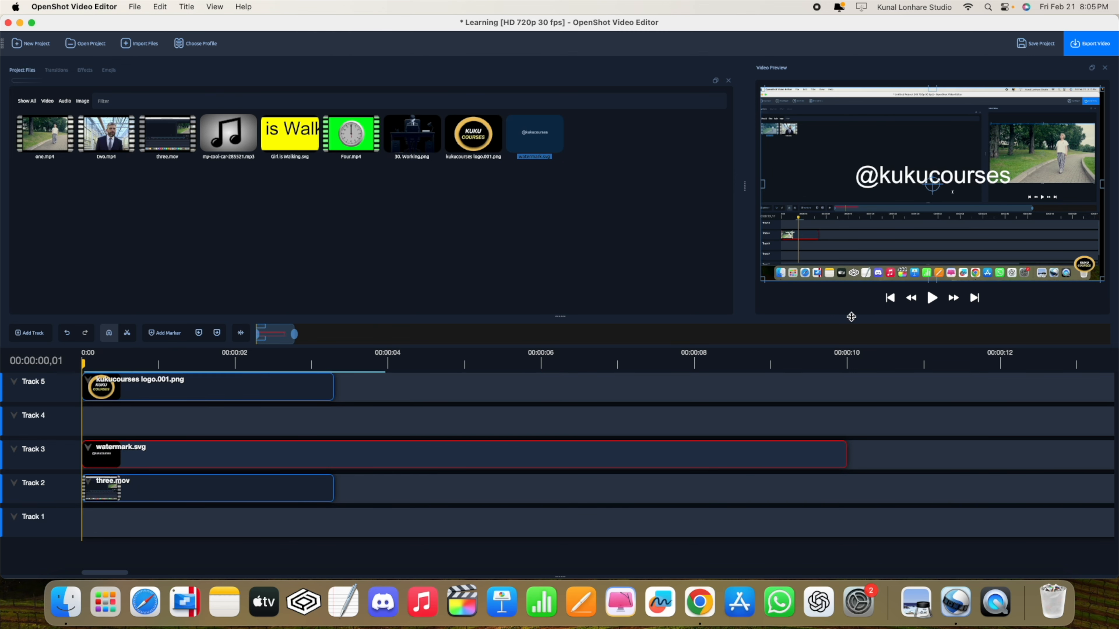
left_click(932, 298)
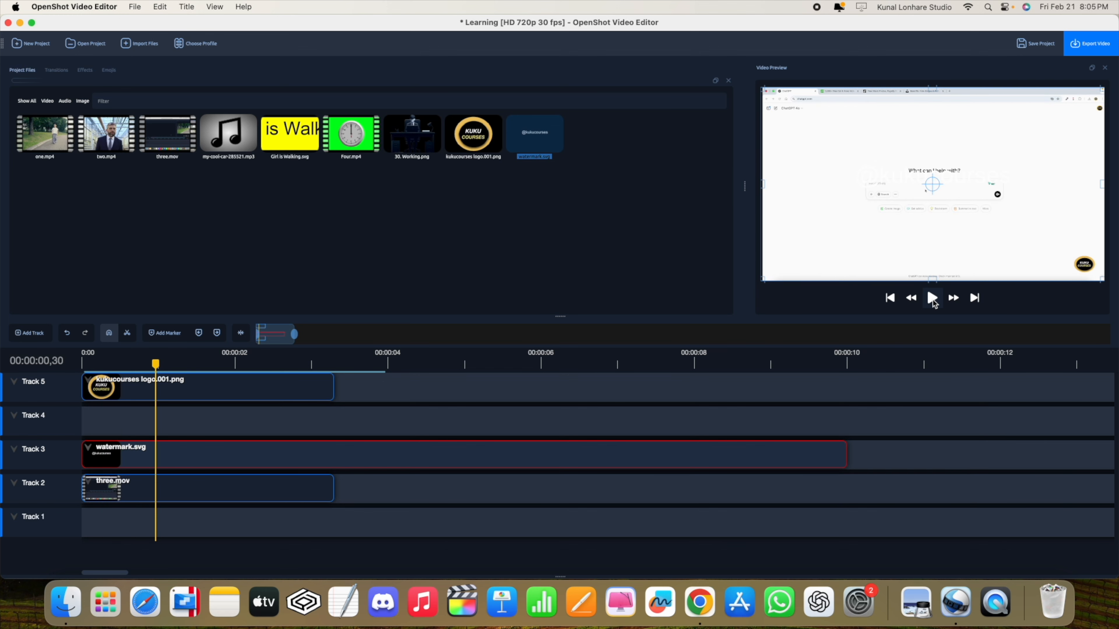
left_click(932, 298)
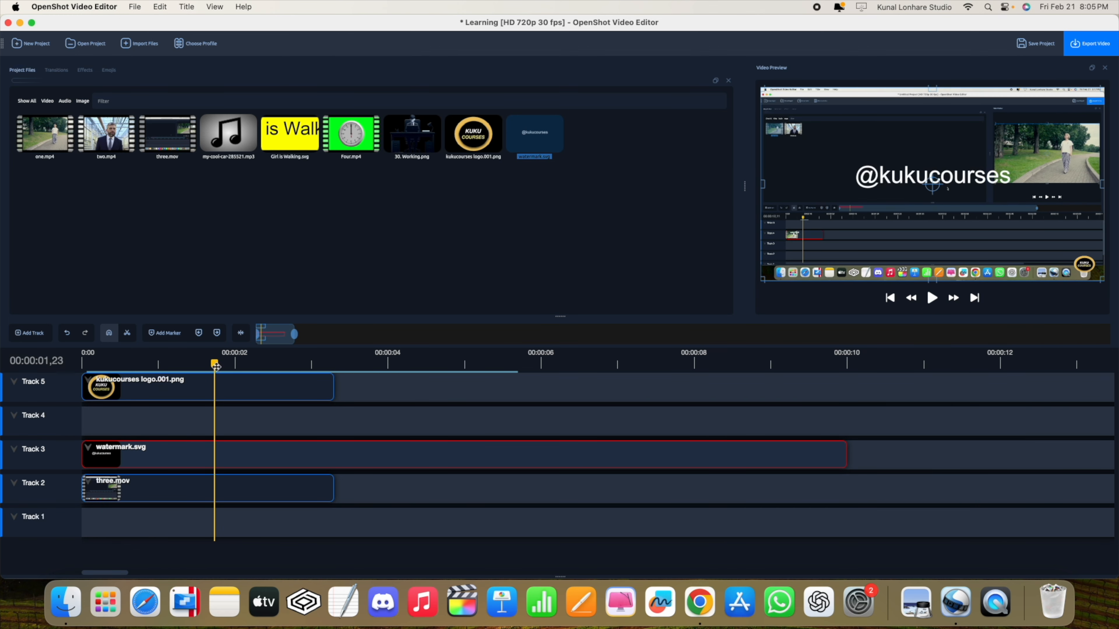
left_click_drag(214, 364, 69, 369)
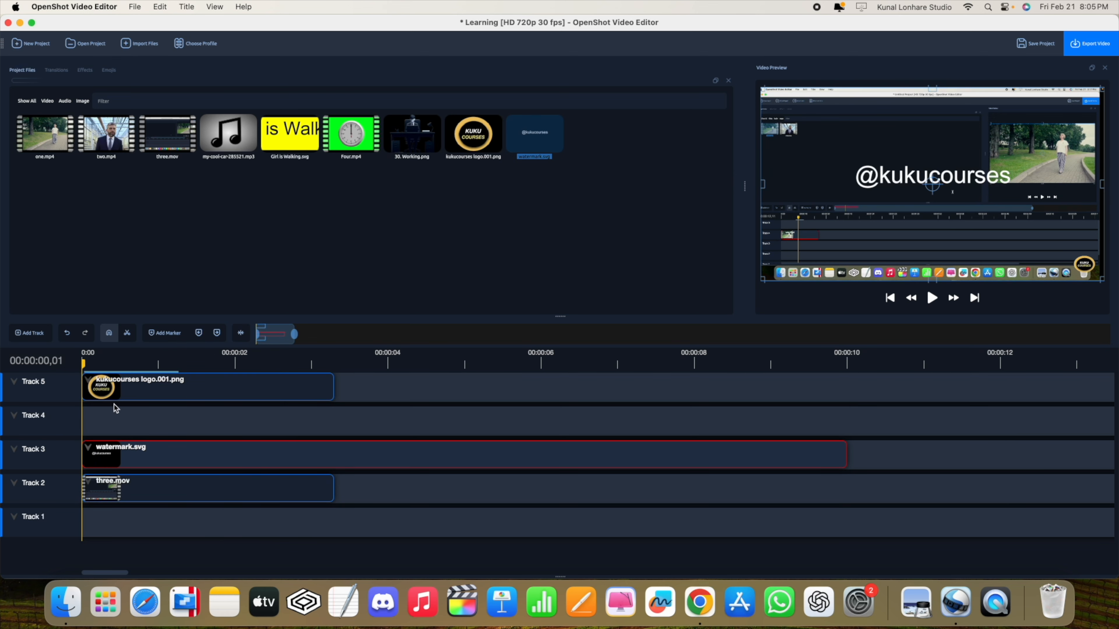
Shrink the watermark.svg title to about 0.27 by 0.19 scale around its center and lower its alpha to 0.35
left_click(109, 389)
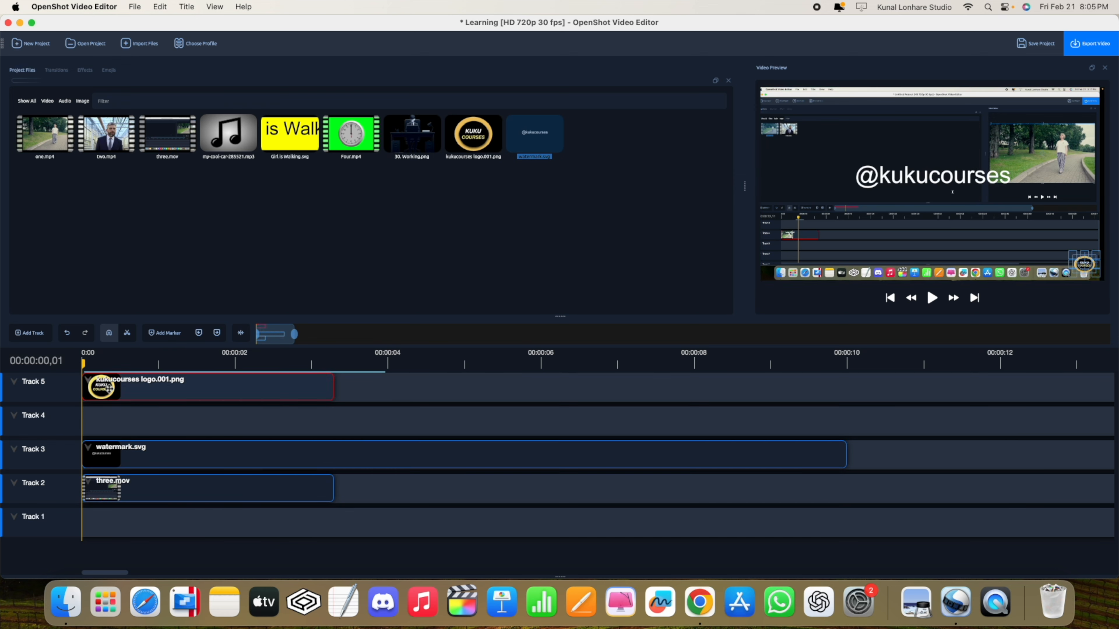
left_click(98, 460)
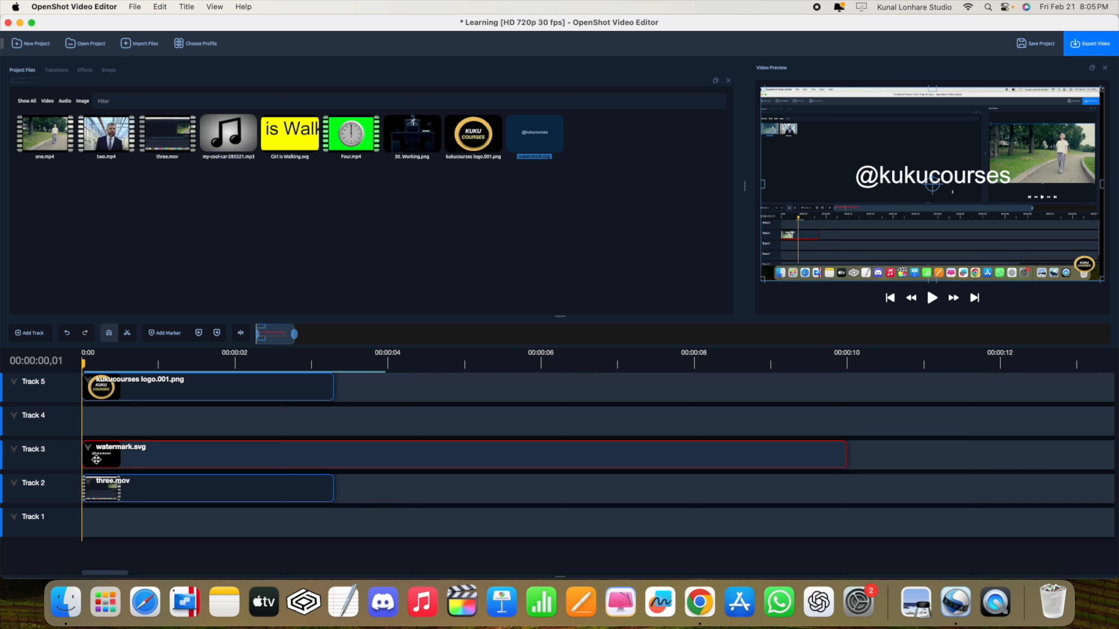
right_click(96, 459)
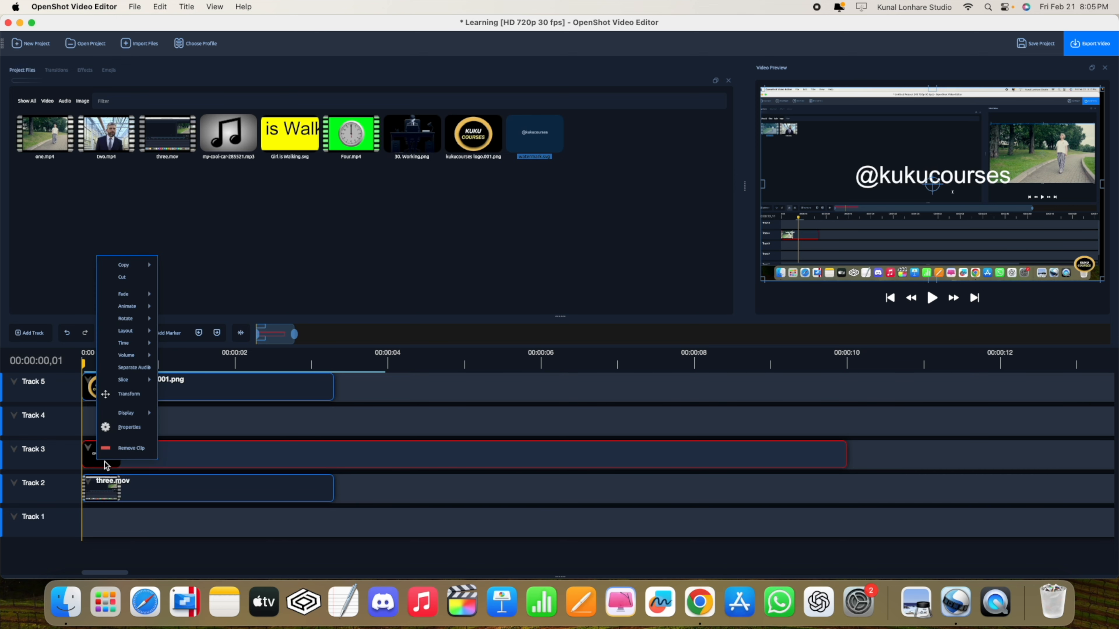
left_click(133, 431)
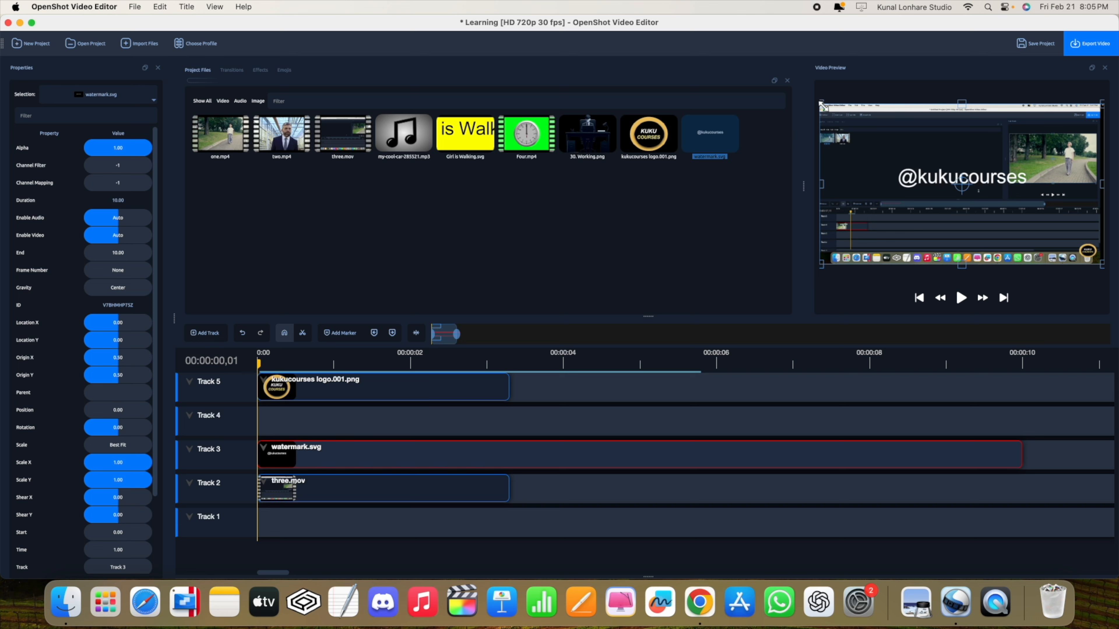
left_click_drag(822, 105, 935, 178)
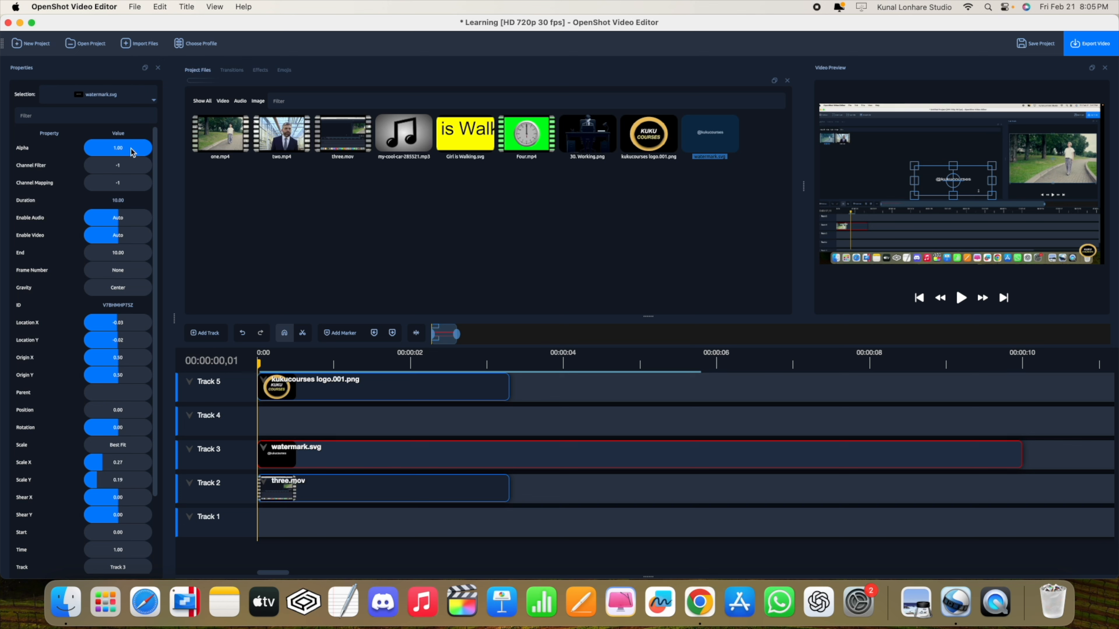
left_click_drag(138, 152, 109, 155)
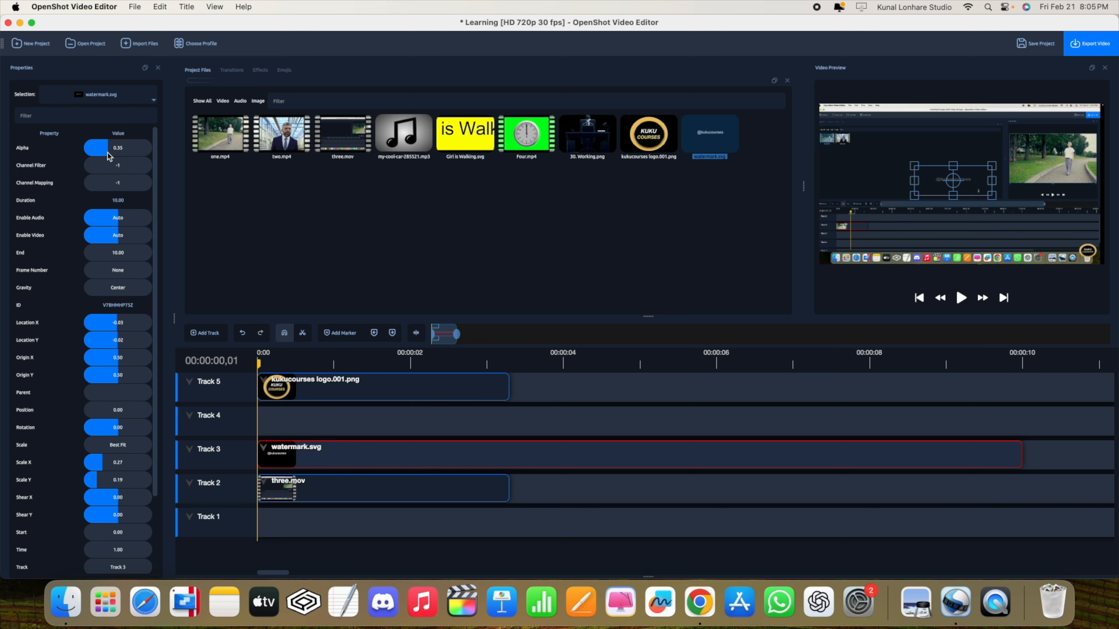
left_click(158, 69)
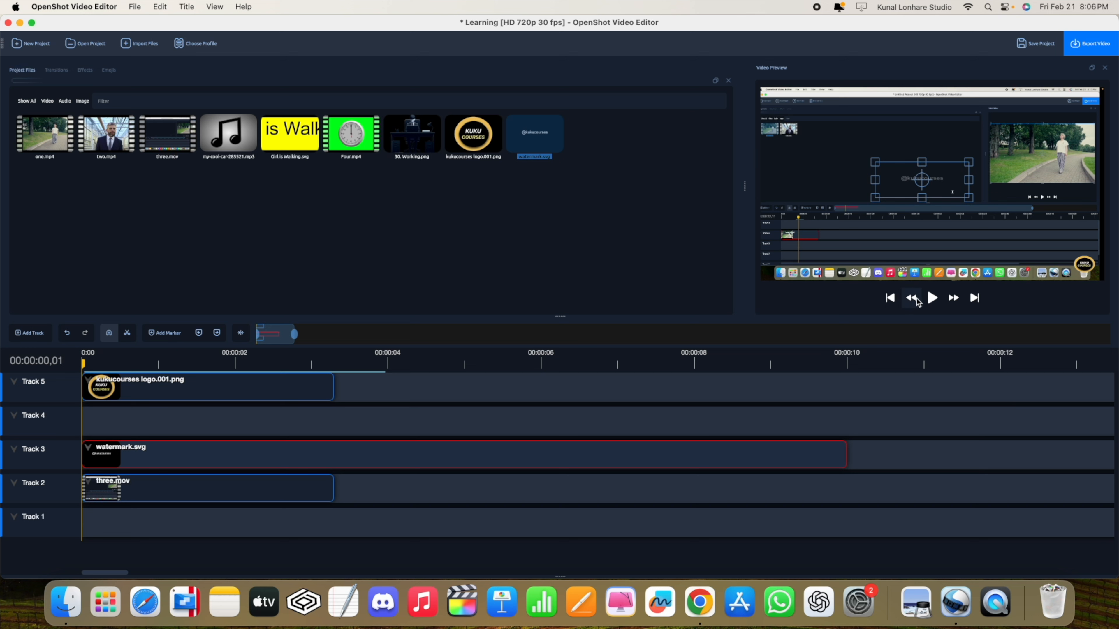
Trim the watermark.svg clip on Track 3 to end with the three.mov clip, and replay the timeline from the start
left_click(89, 520)
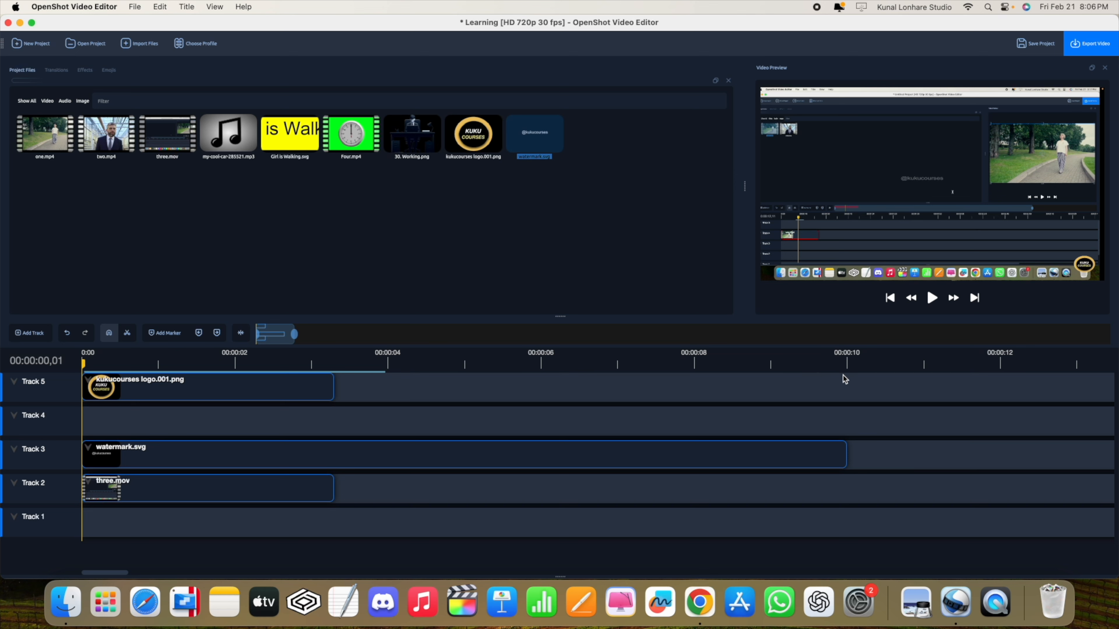
left_click(931, 298)
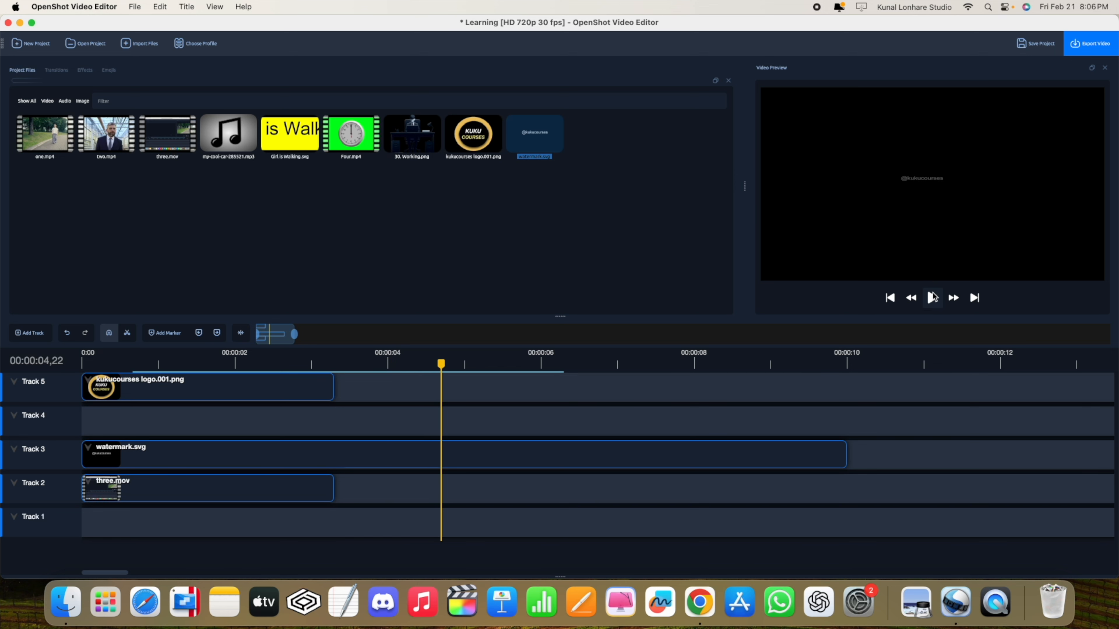
left_click_drag(845, 452, 333, 446)
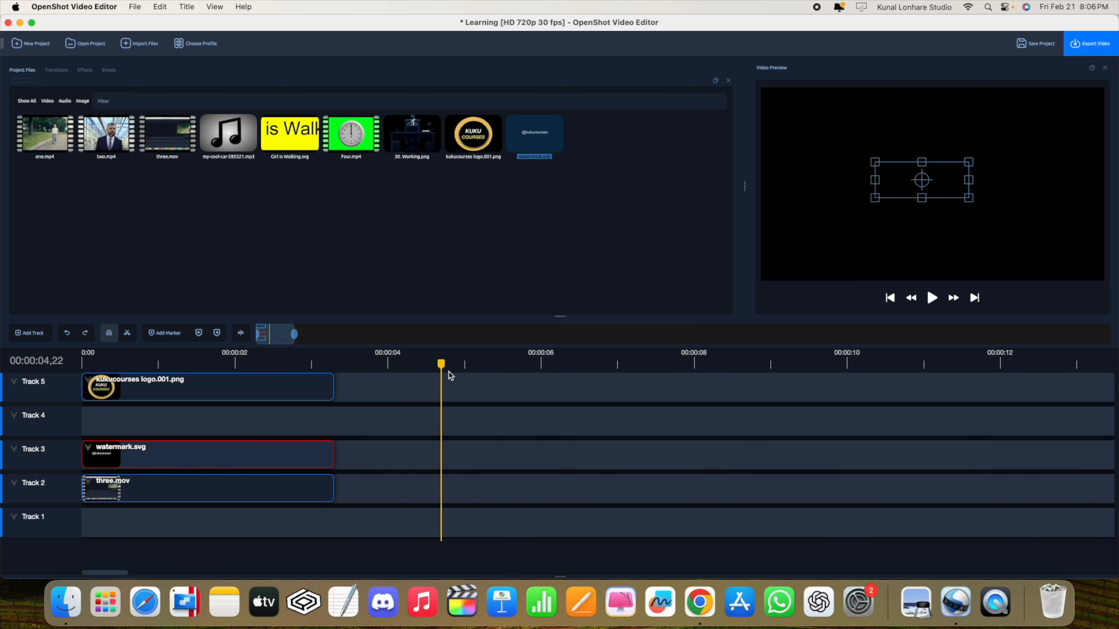
left_click_drag(439, 362, 66, 366)
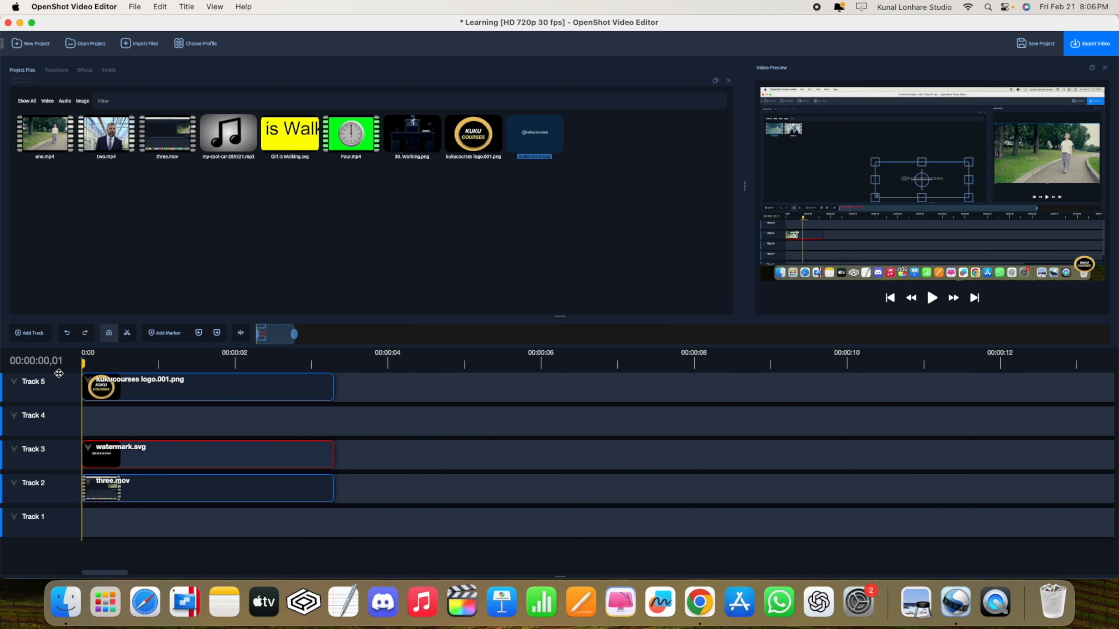
left_click(932, 302)
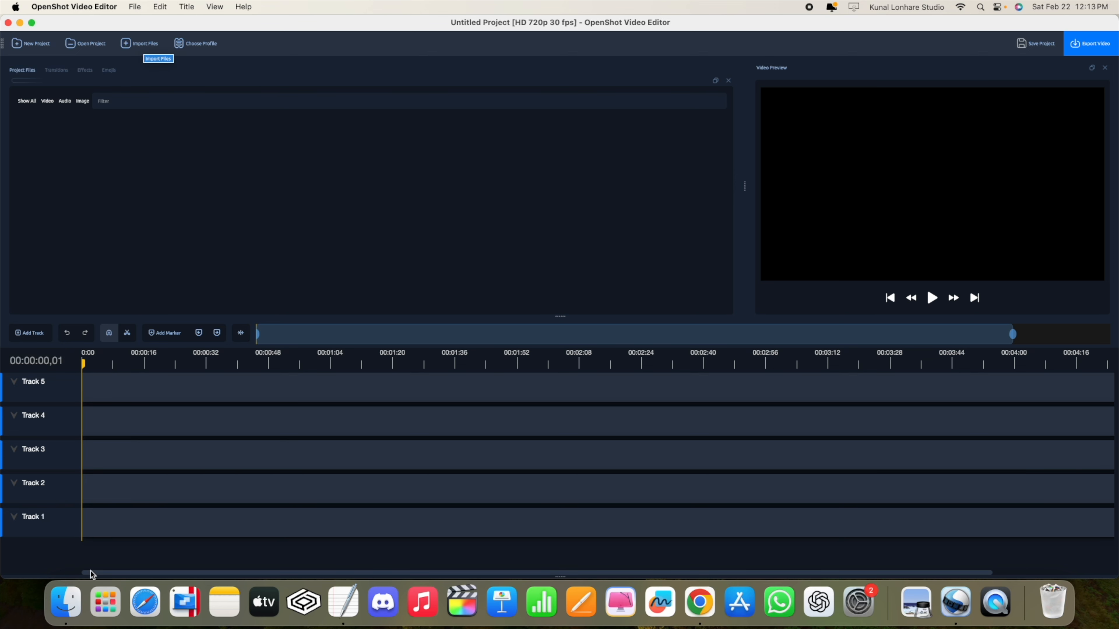
Import five.mov from the Videos folder in Finder into the new project's files
left_click(66, 603)
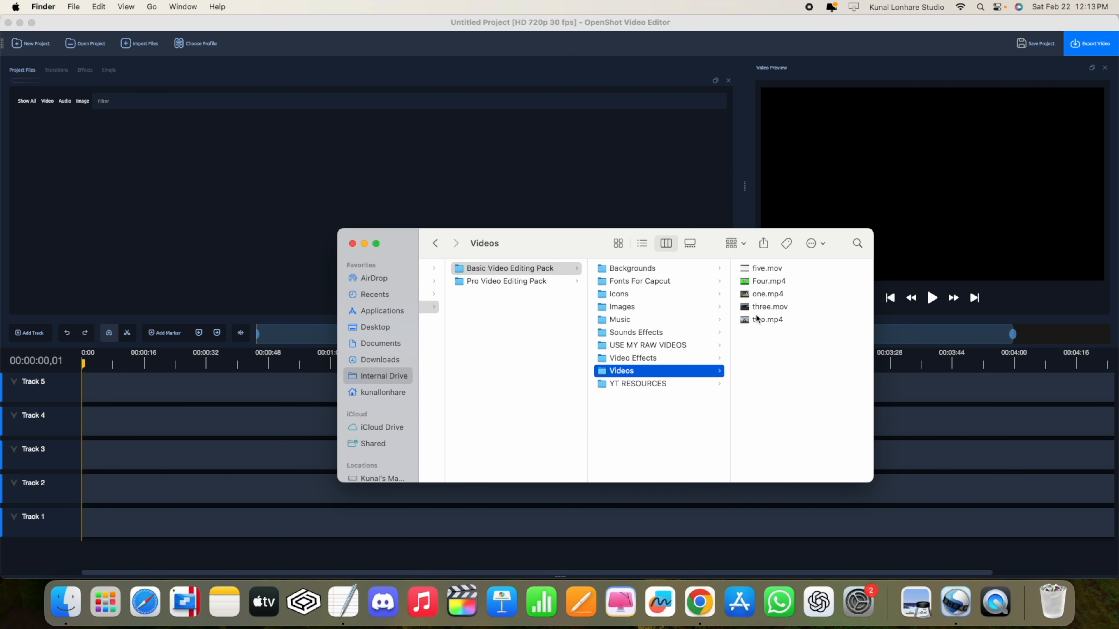
left_click(757, 269)
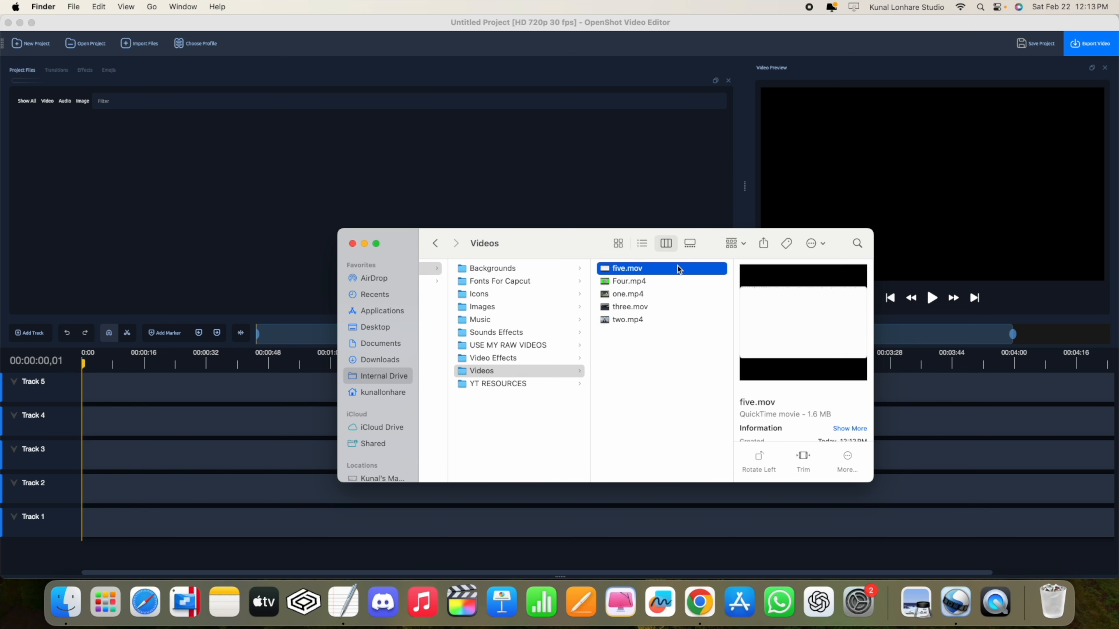
left_click_drag(626, 271, 181, 191)
left_click(352, 244)
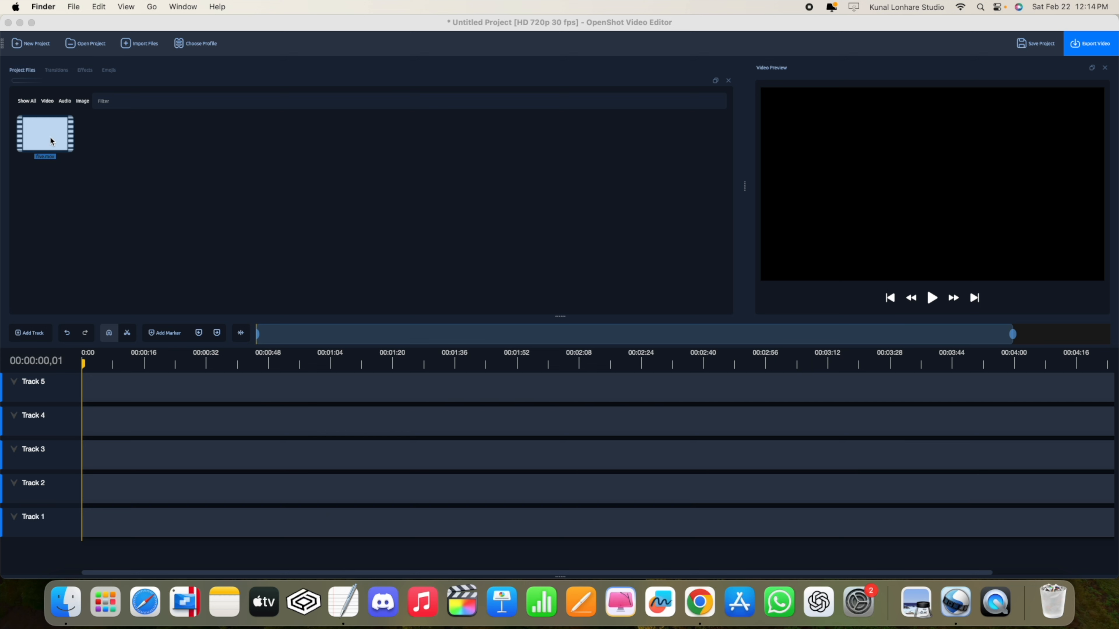
Place the five.mov clip at the start of Track 4
left_click(91, 156)
left_click_drag(45, 135, 105, 422)
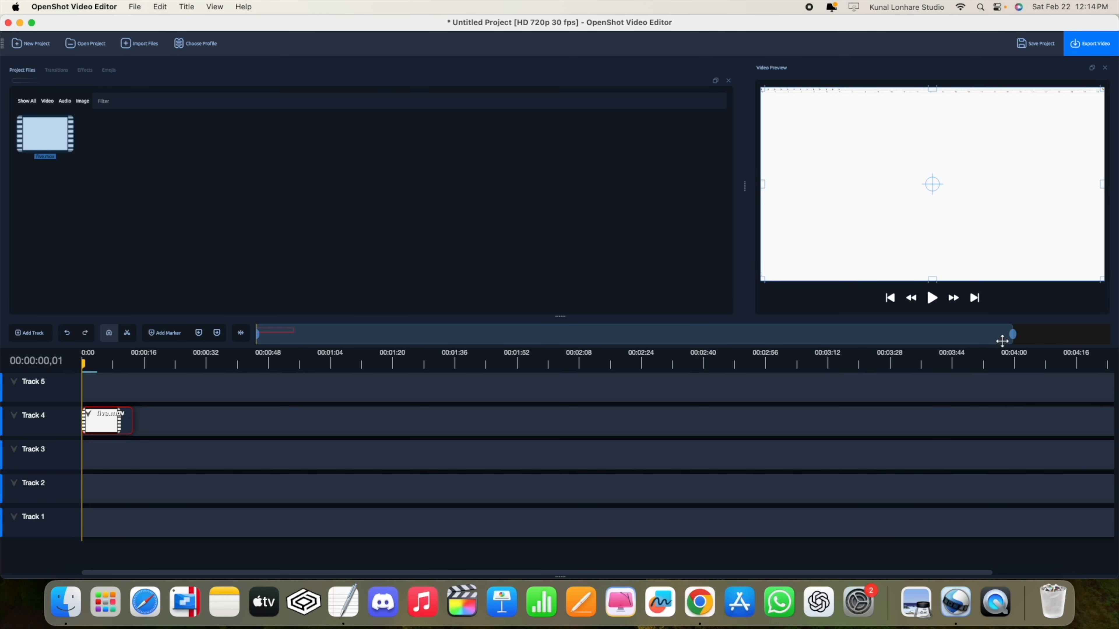
left_click_drag(1012, 337, 988, 336)
left_click_drag(1012, 335, 369, 336)
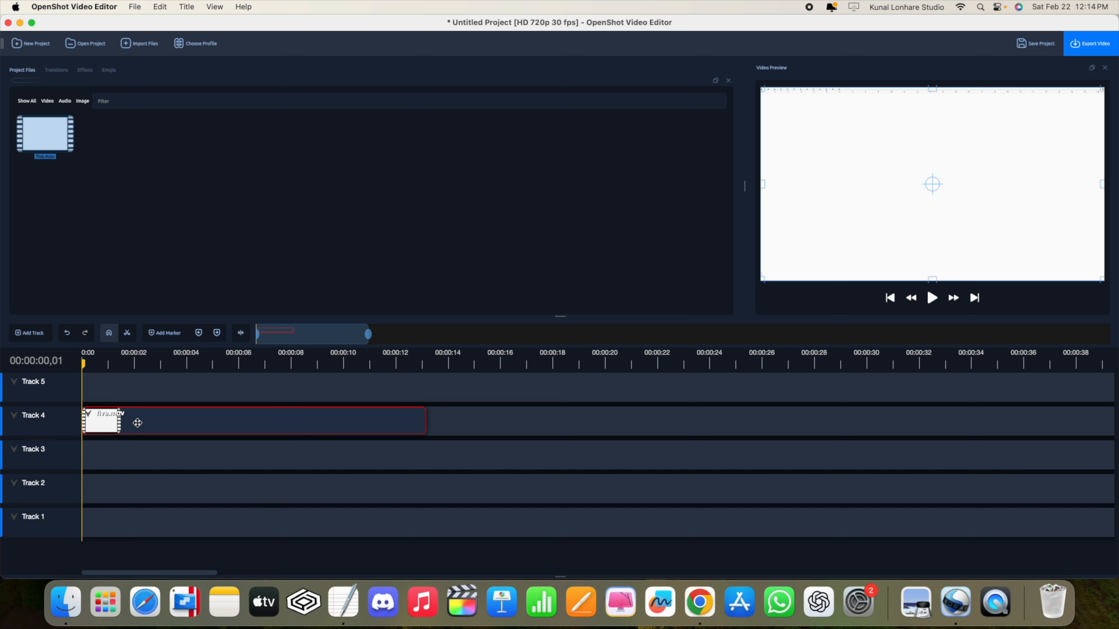
Play the first seconds of the five.mov clip with the system volume raised to listen to its audio
left_click(933, 305)
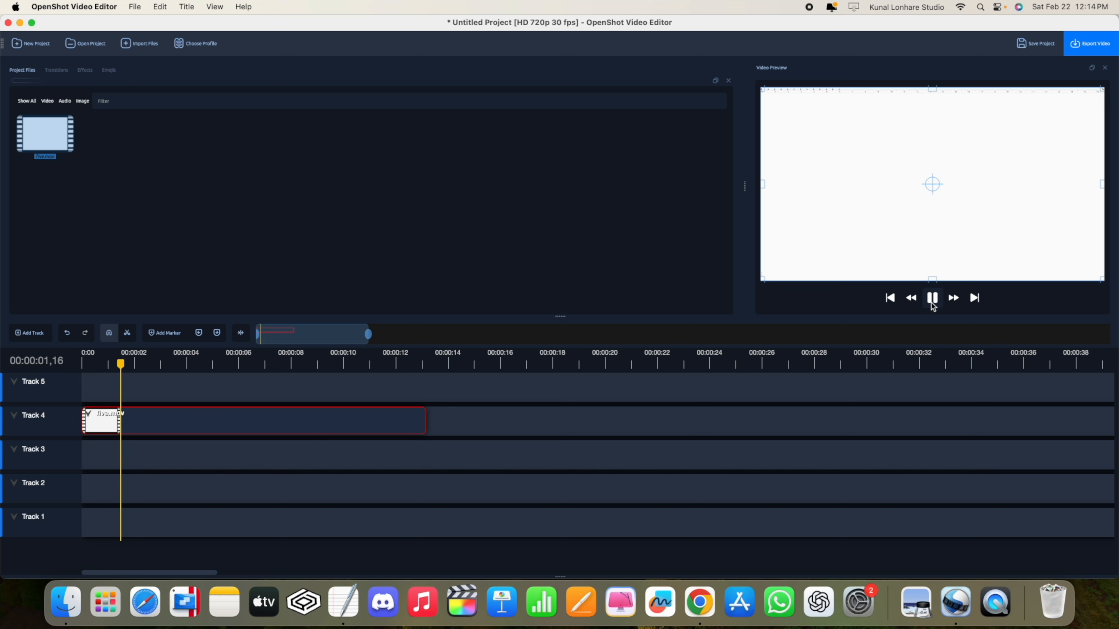
key("XF86AudioRaiseVolume")
key("XF86AudioRaiseVolume")
key("XF86AudioRaiseVolume")
key("XF86AudioRaiseVolume")
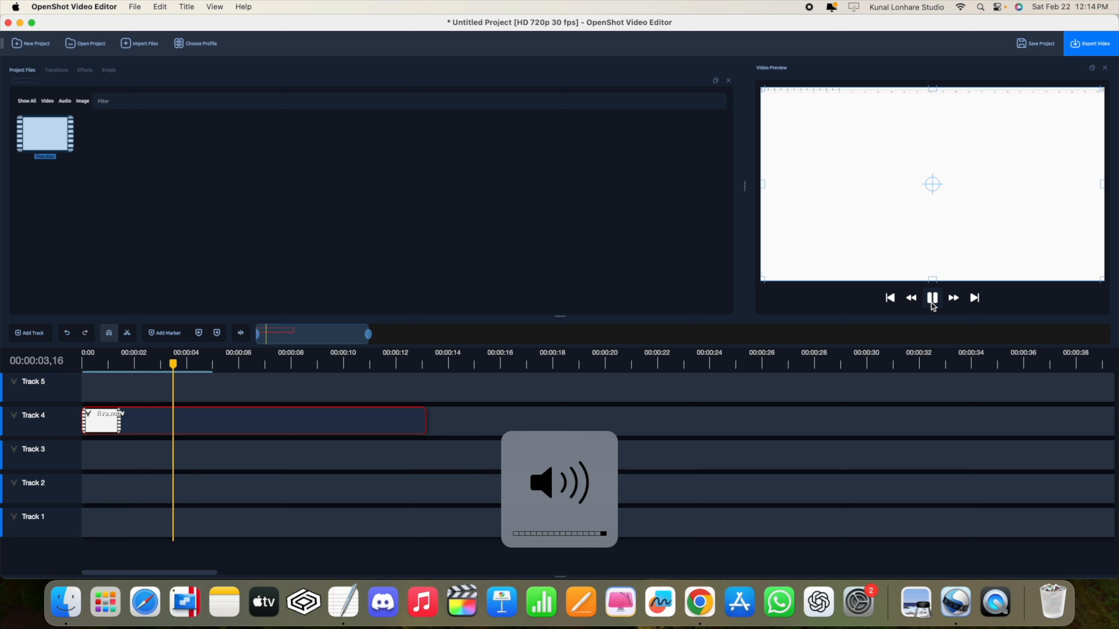
left_click(933, 306)
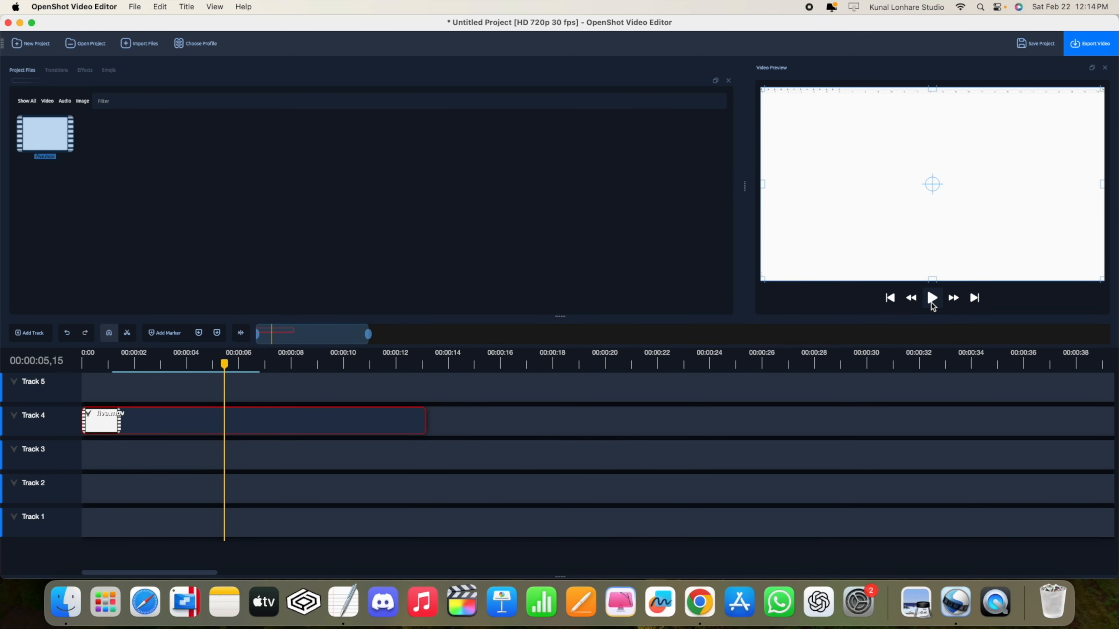
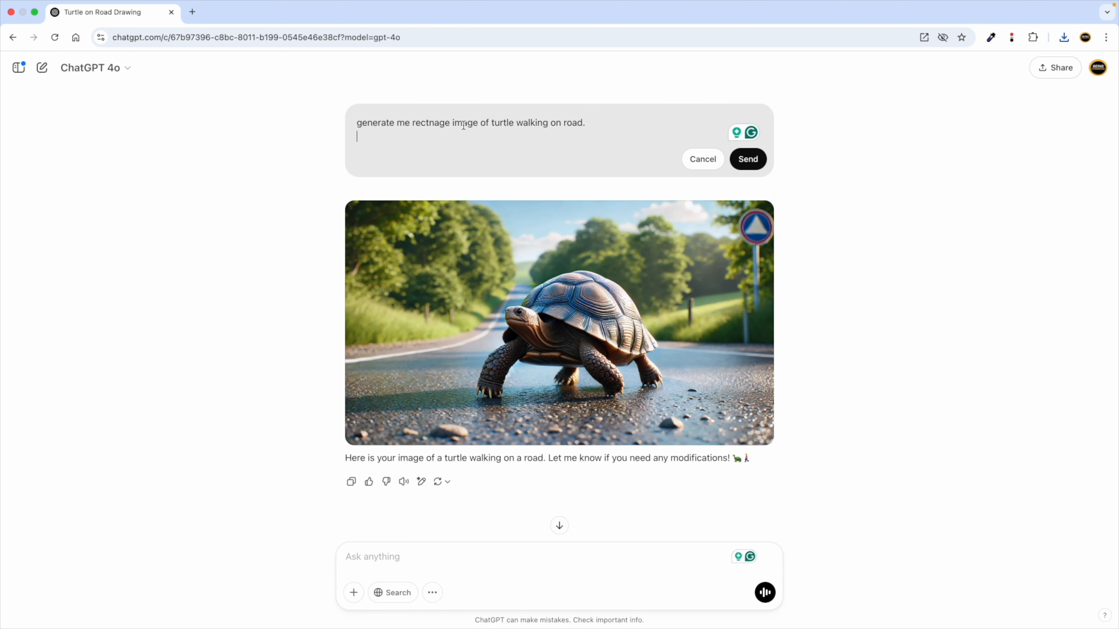
In ChatGPT, change the image prompt's subject to "scary bird sitting on tree in daytime", send it, and download the generated image
left_click_drag(582, 123, 492, 123)
type("scary ")
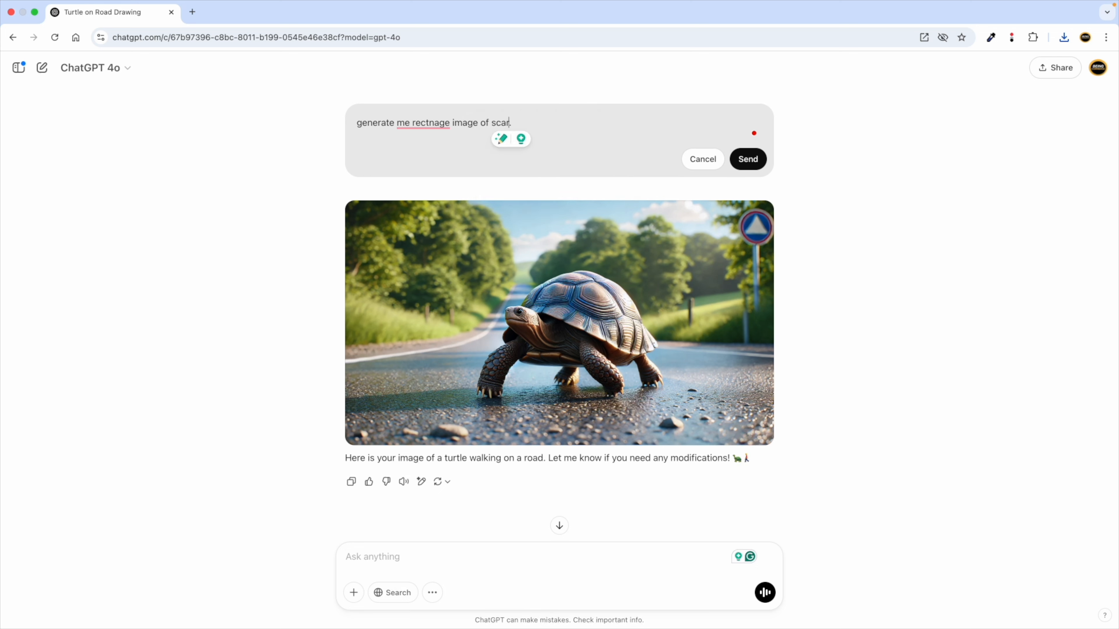
type("bird sitting on tree in daytime")
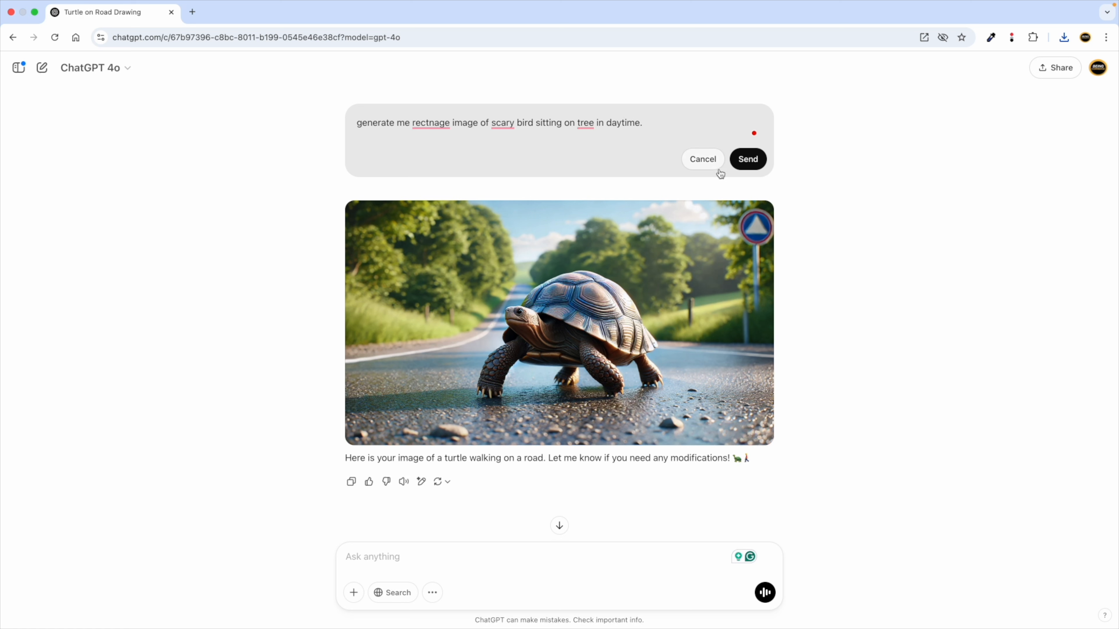
left_click(751, 159)
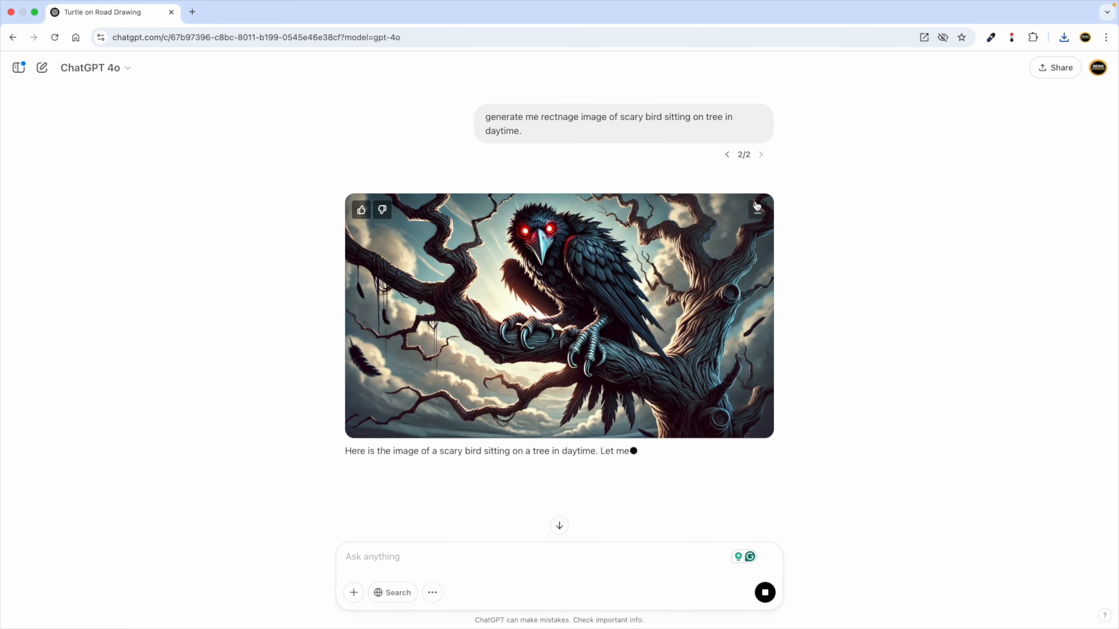
left_click(758, 210)
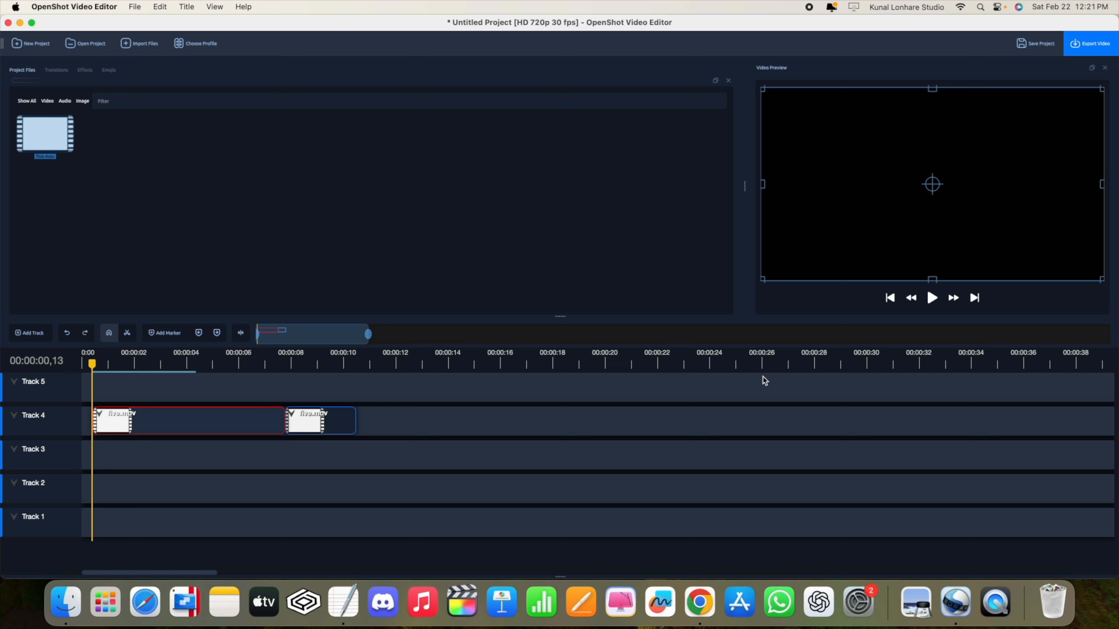
In OpenShot Video Editor, play to 00:00:04,04 and add the turtle image from Downloads to Track 5, aligned with the start of five.mov
left_click(932, 299)
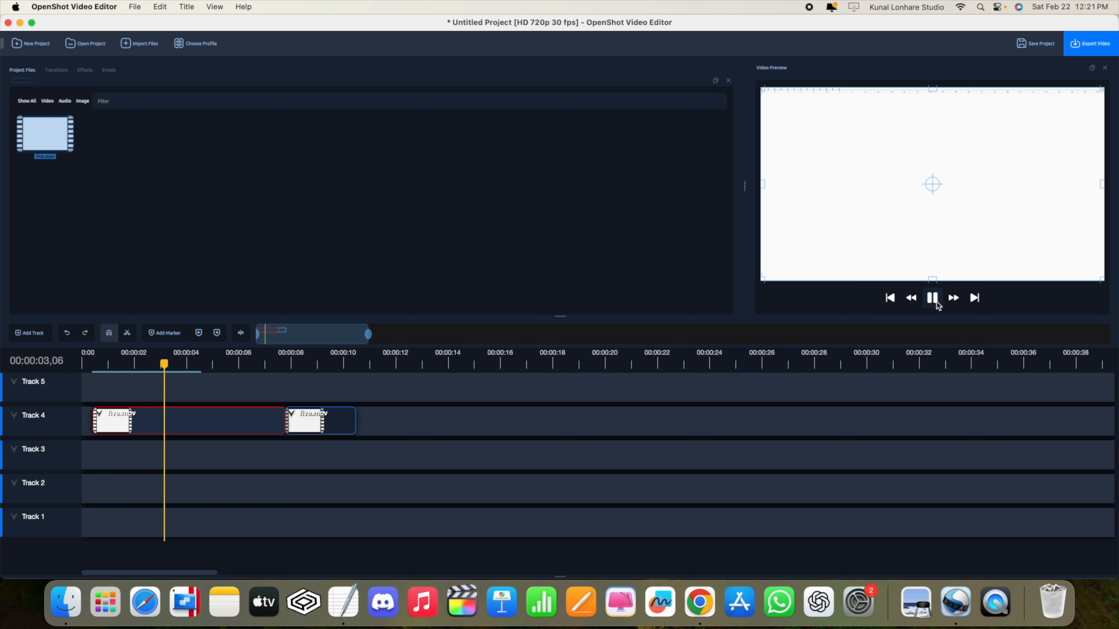
left_click(937, 304)
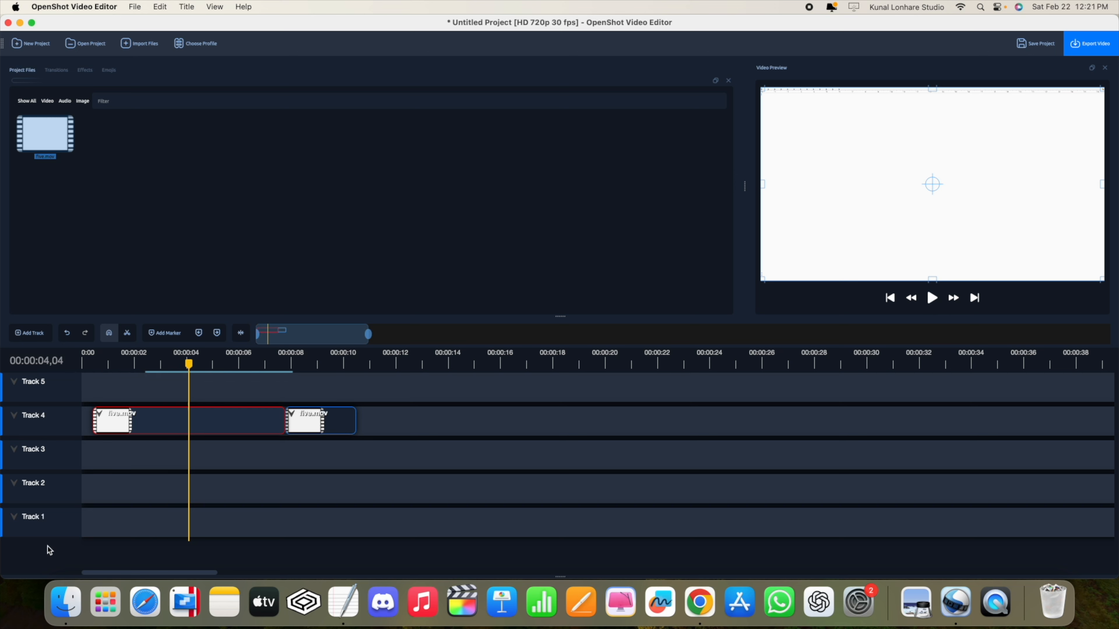
left_click(66, 601)
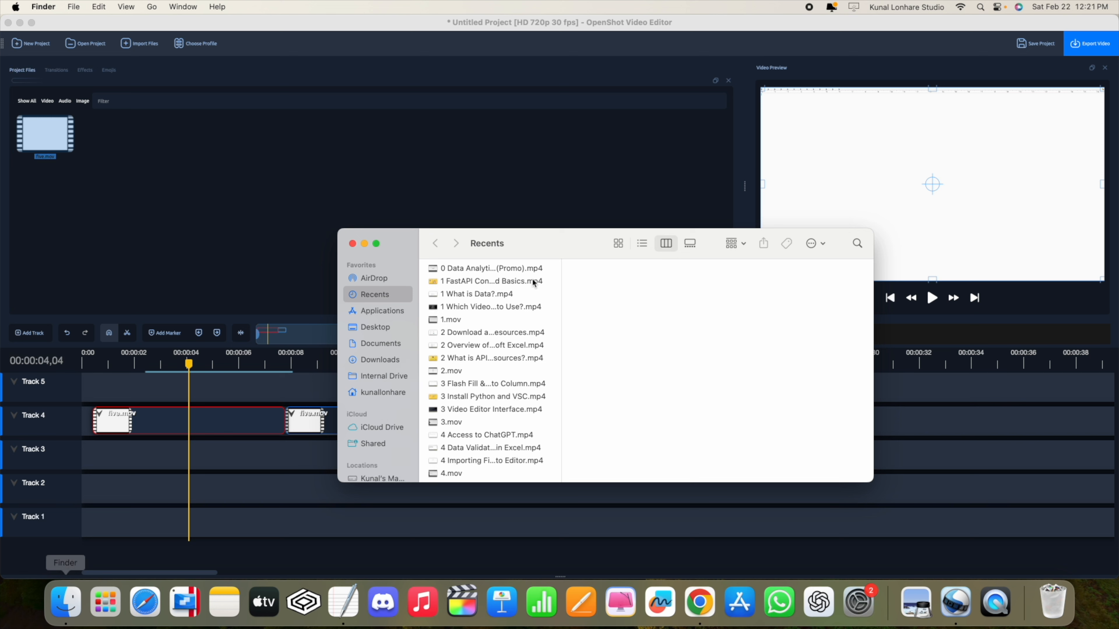
left_click(380, 359)
left_click(465, 270)
left_click_drag(468, 274, 94, 378)
left_click(275, 30)
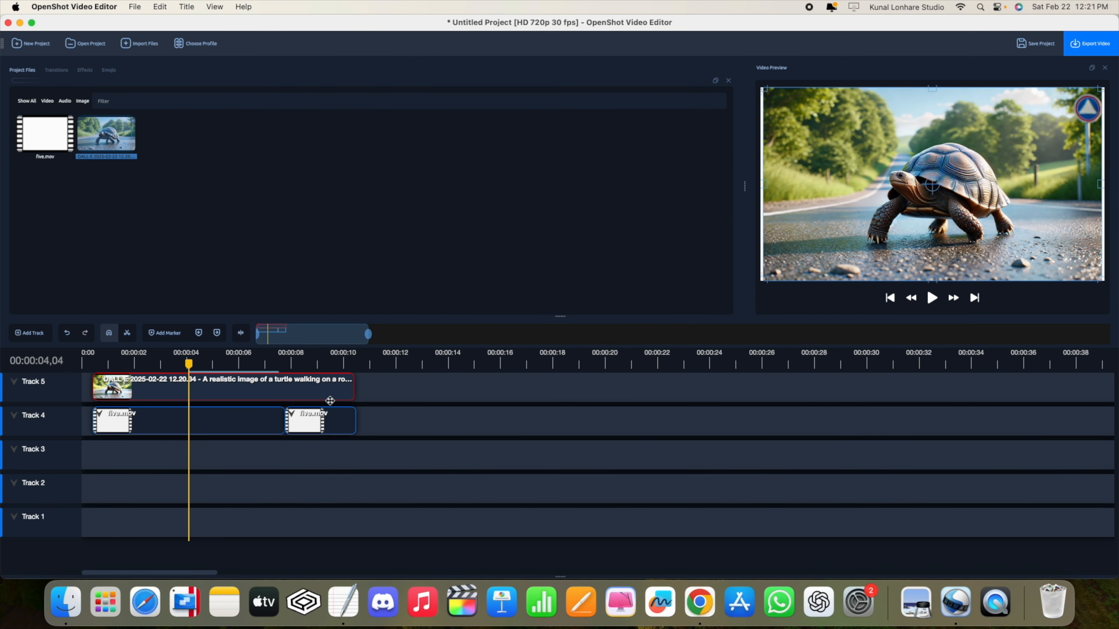
Trim the turtle image on Track 5 to end at 00:00:04,04, and play the timeline on to 00:00:09,29
left_click_drag(354, 392, 189, 387)
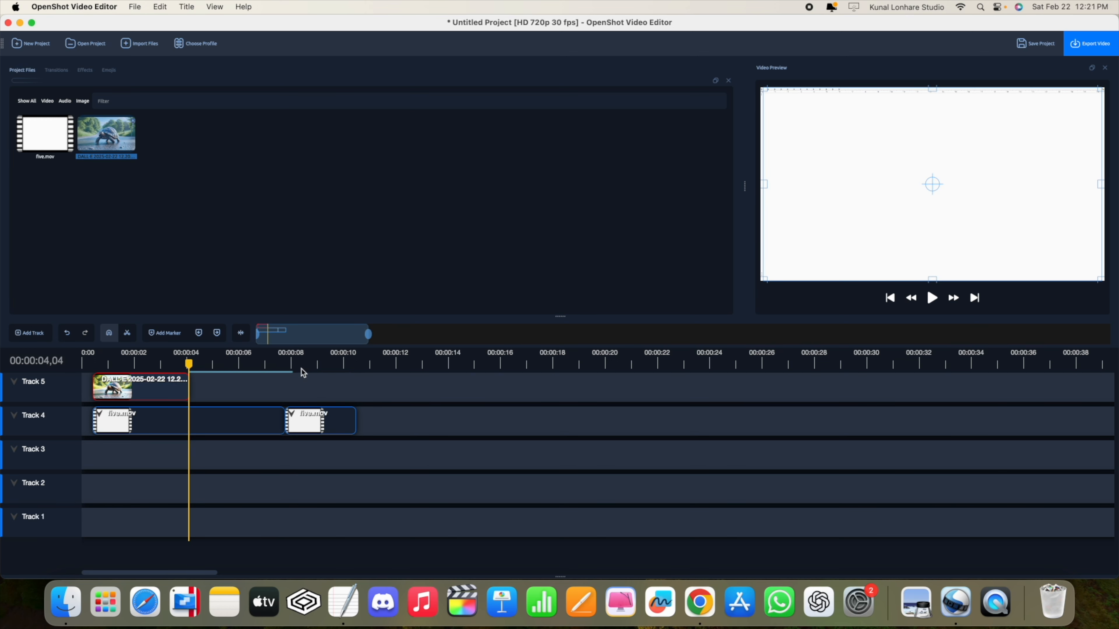
left_click(933, 300)
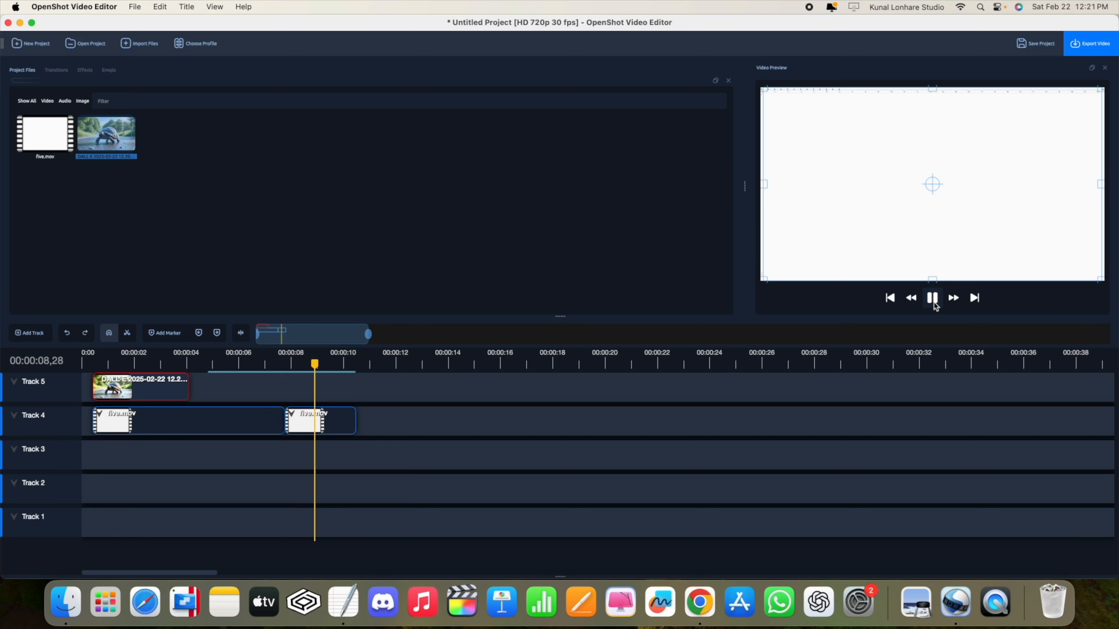
left_click(933, 301)
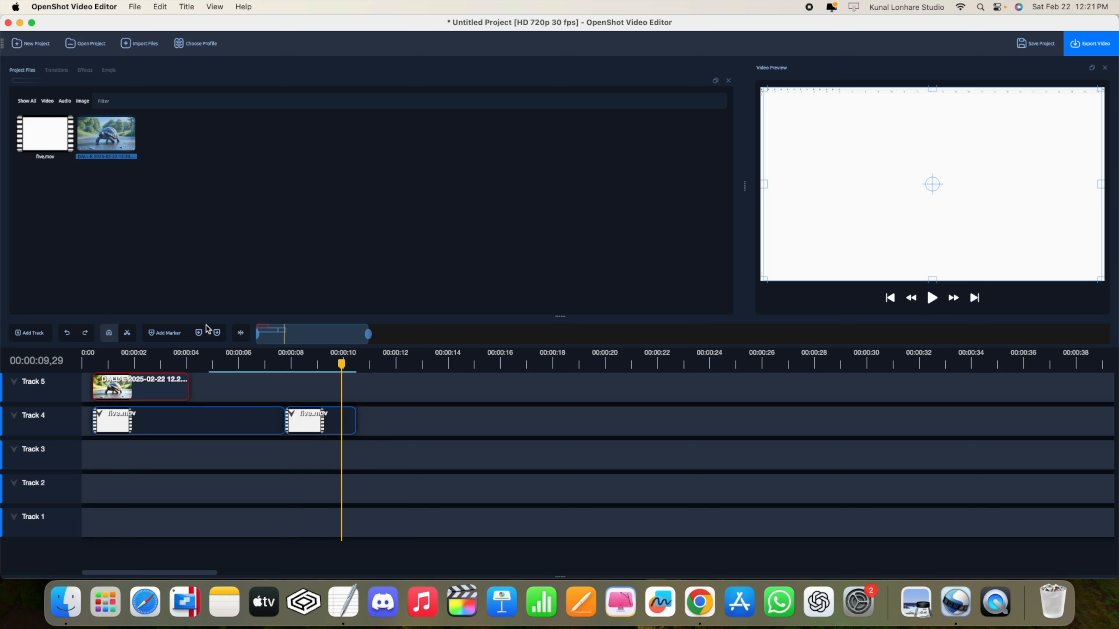
Import the scary bird image from Downloads and place it on Track 5 directly after the turtle image
left_click(59, 611)
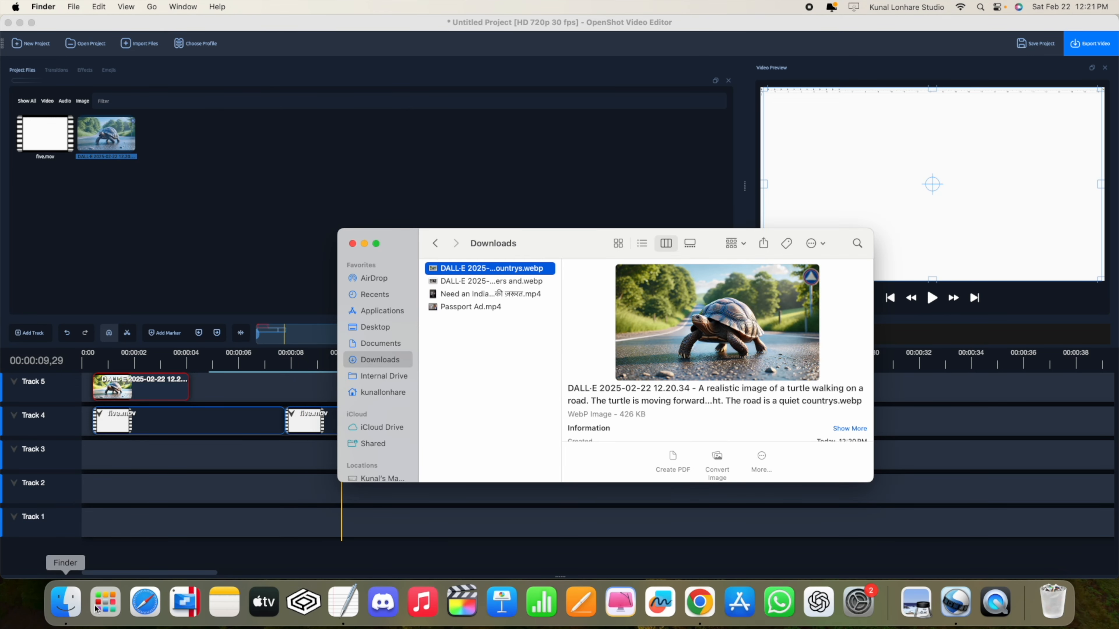
left_click(454, 282)
left_click_drag(445, 284, 225, 156)
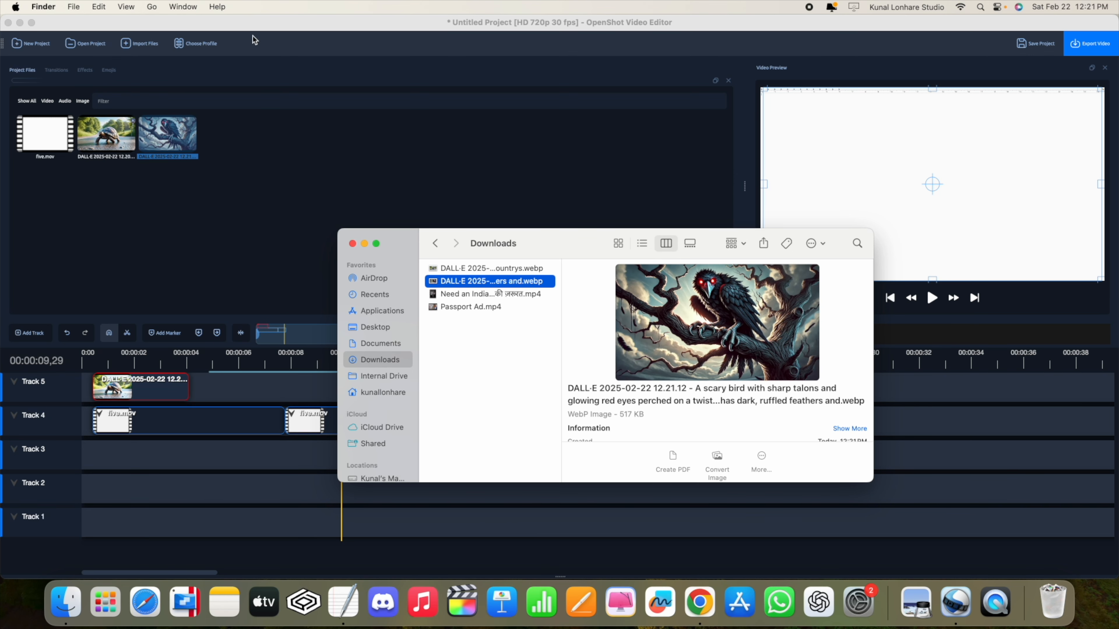
left_click(249, 26)
left_click_drag(154, 147, 199, 391)
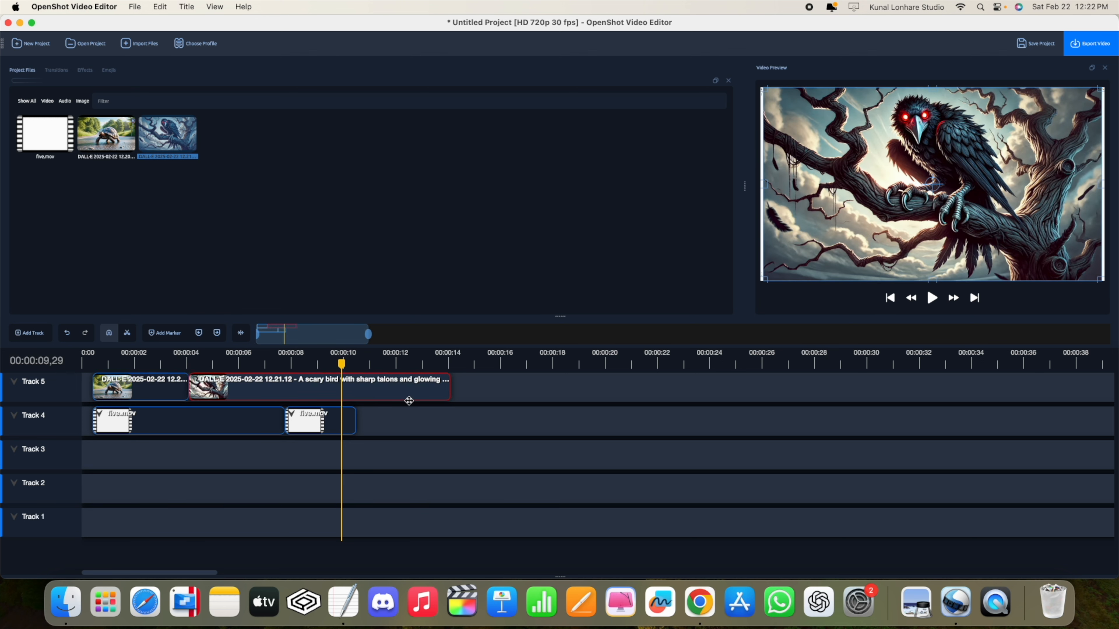
Trim the scary bird image on Track 5 to end at 00:00:09,29, and play the timeline from the beginning
left_click_drag(450, 389, 83, 368)
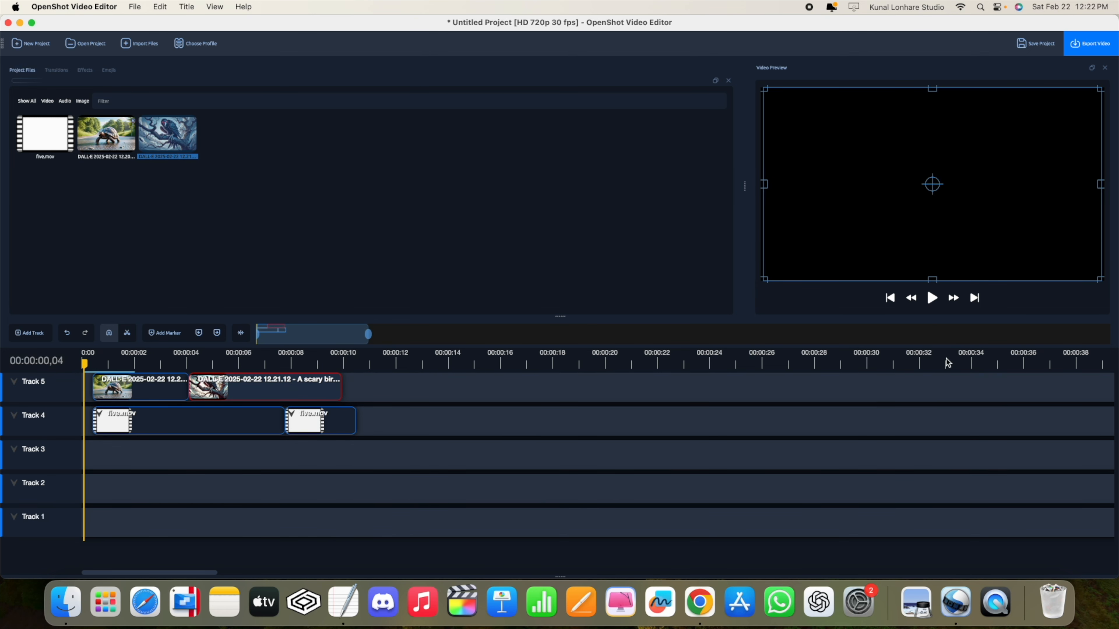
left_click(932, 299)
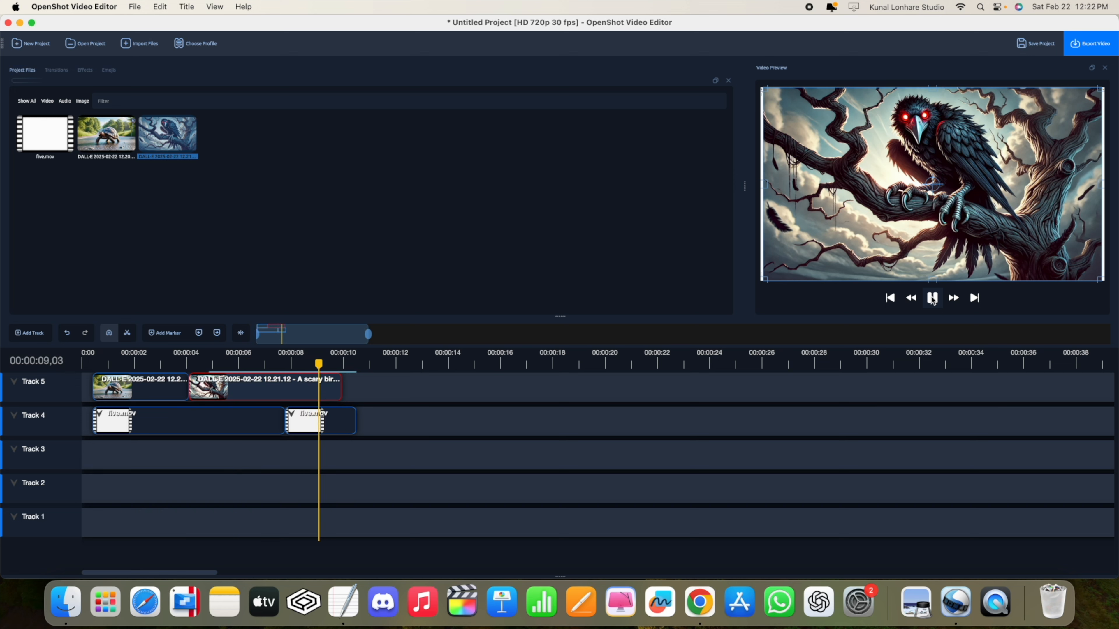
left_click(933, 298)
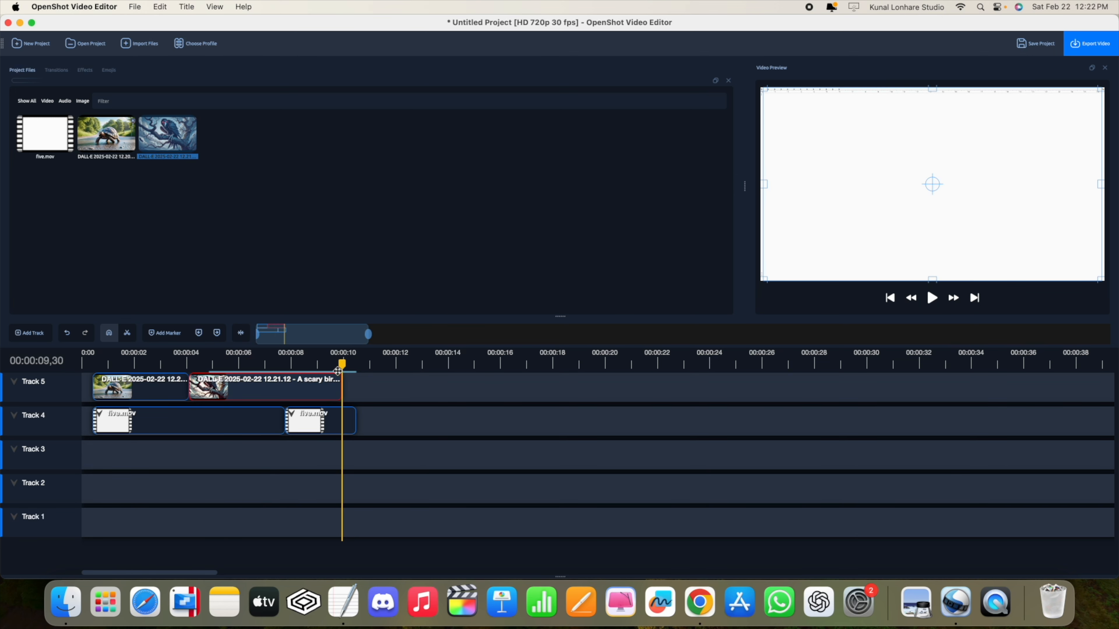
Move both images to Track 3 and the five.mov clips to Track 2, and play the timeline in stages to 00:00:07,24
left_click_drag(340, 366, 95, 364)
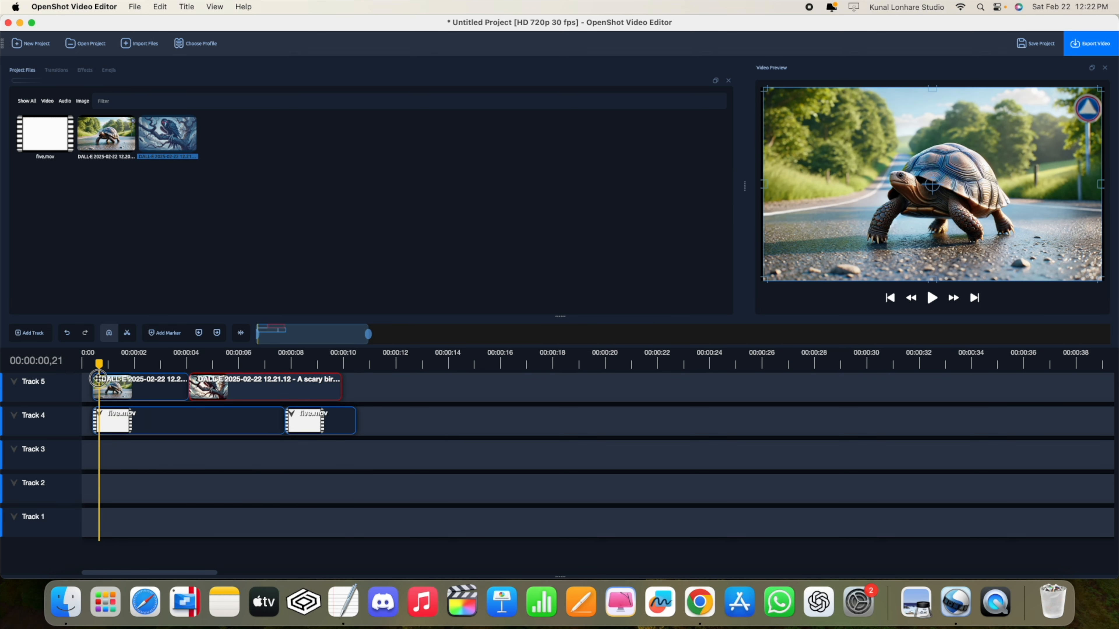
left_click_drag(331, 458, 109, 472)
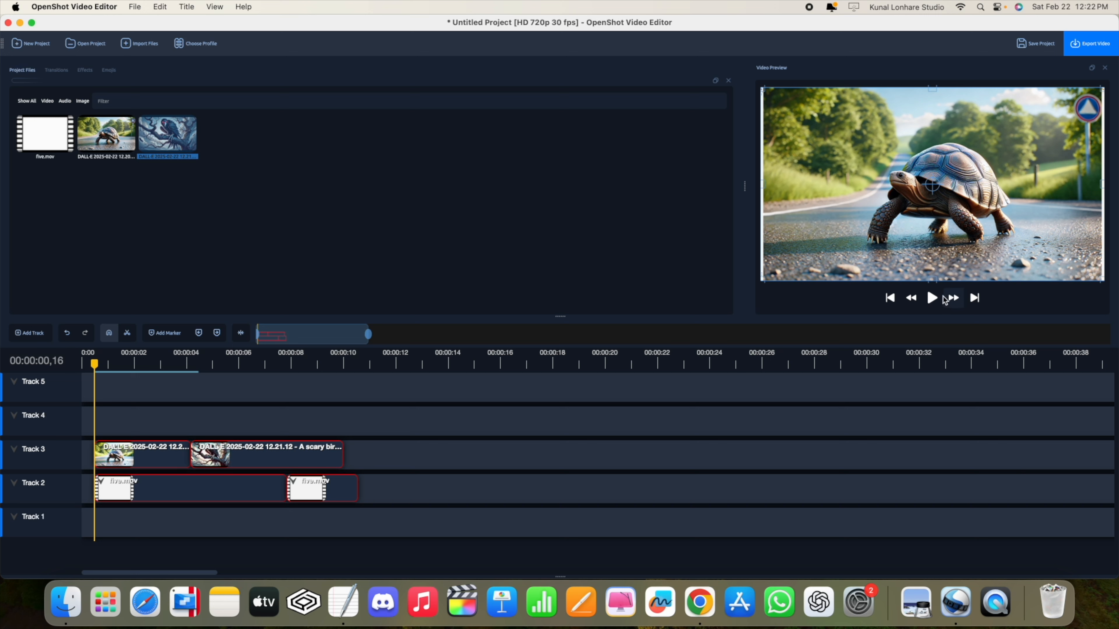
left_click(932, 299)
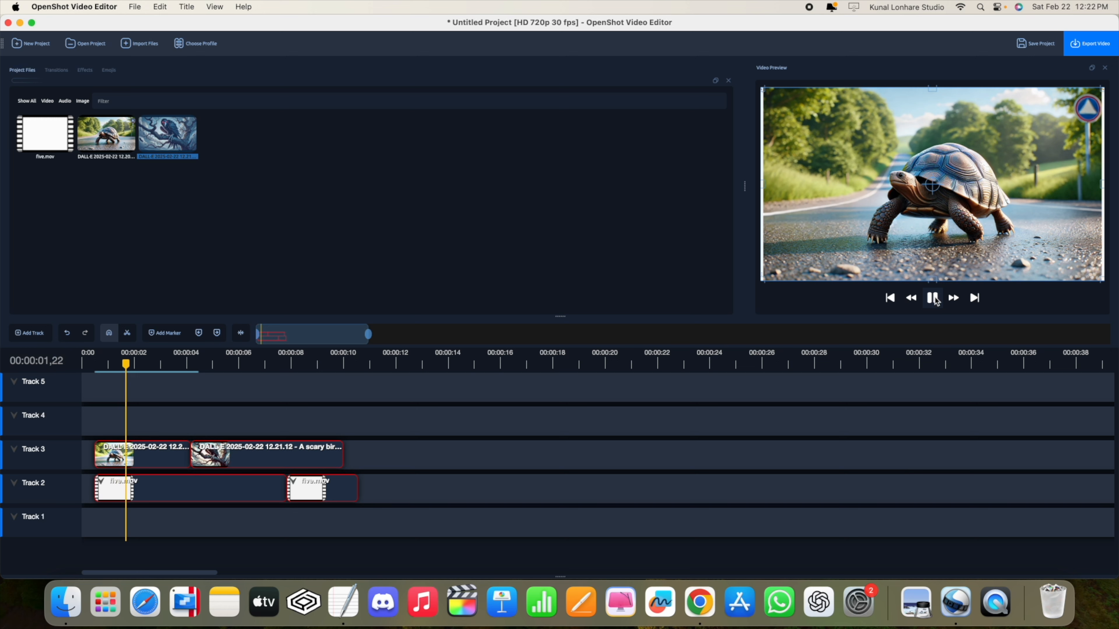
left_click(932, 298)
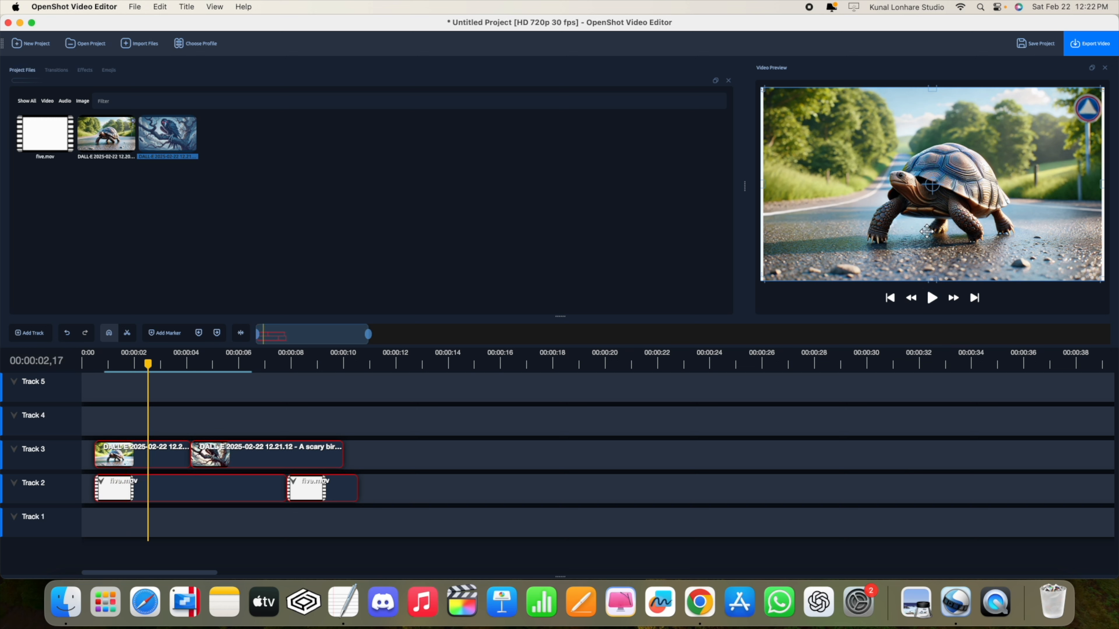
left_click(932, 299)
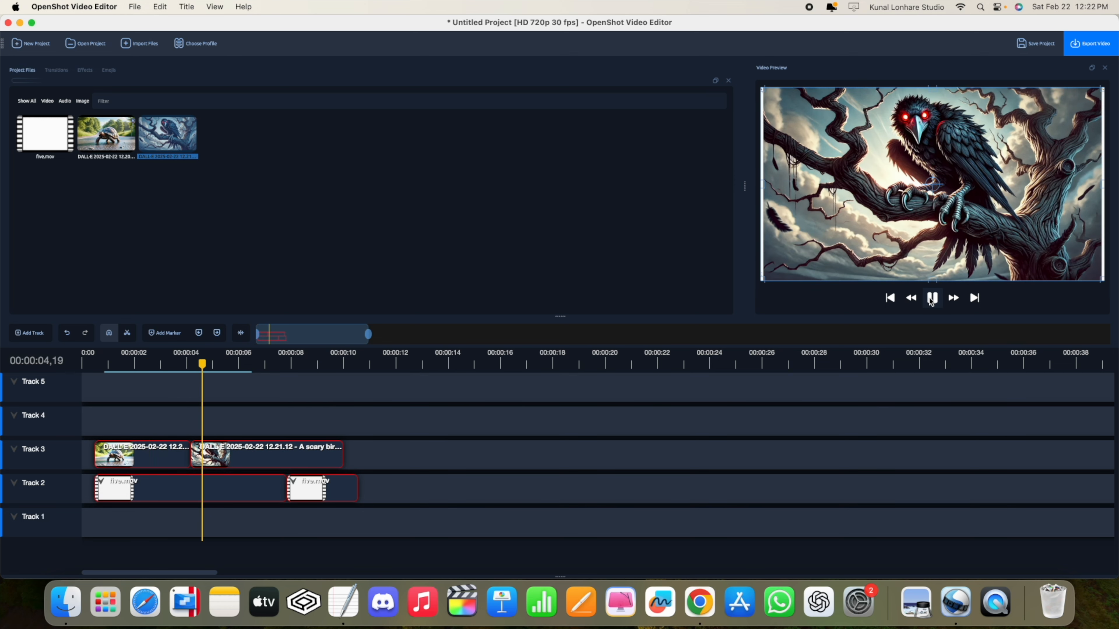
left_click(932, 299)
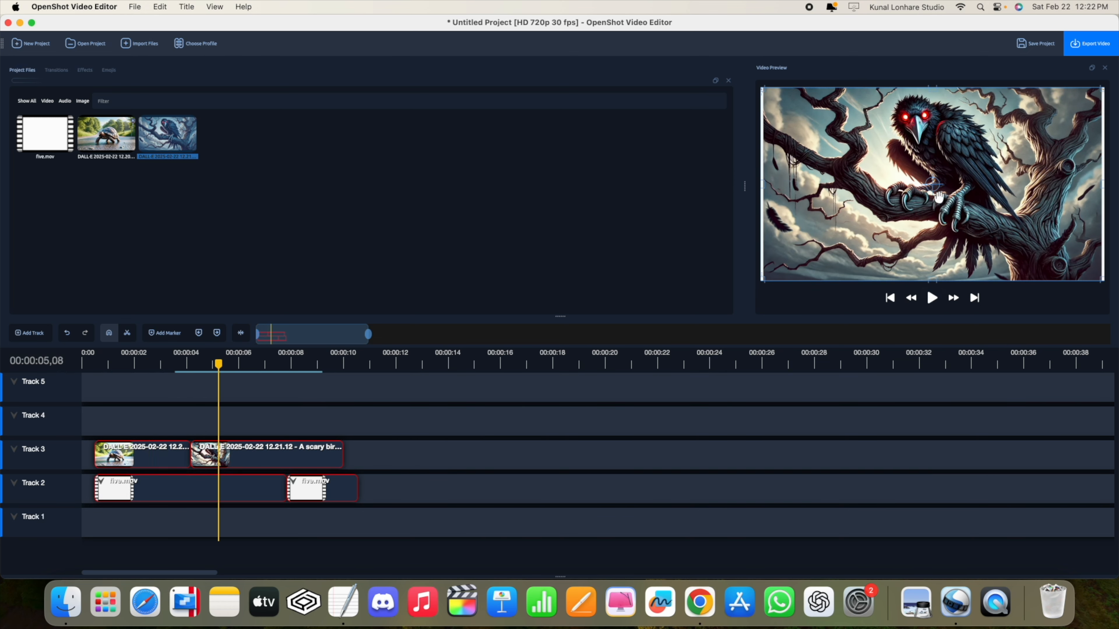
left_click(934, 299)
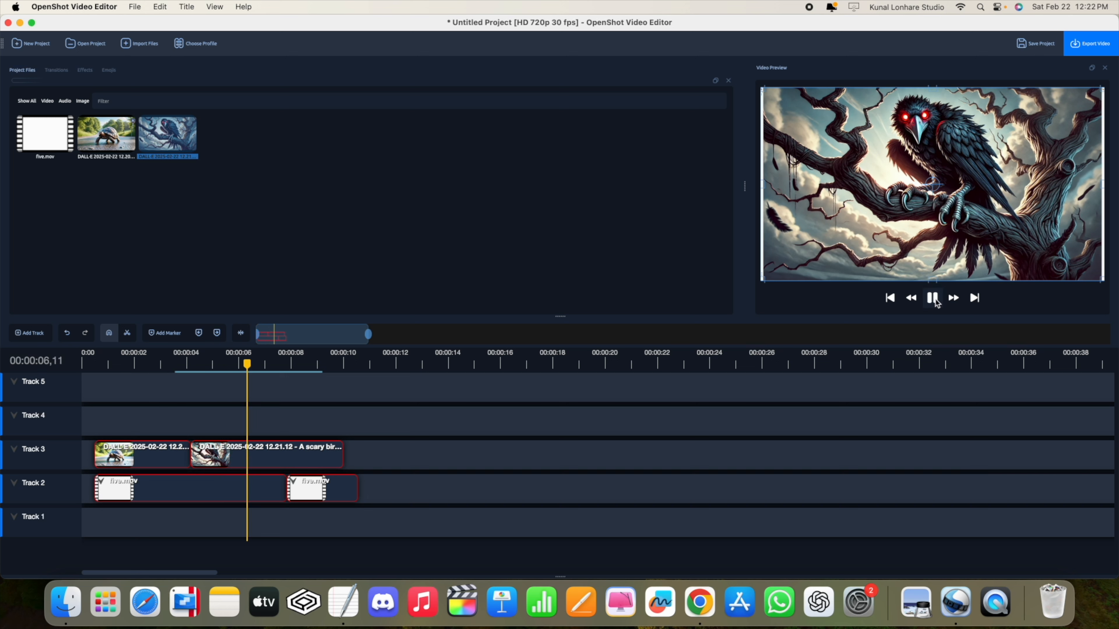
left_click(932, 299)
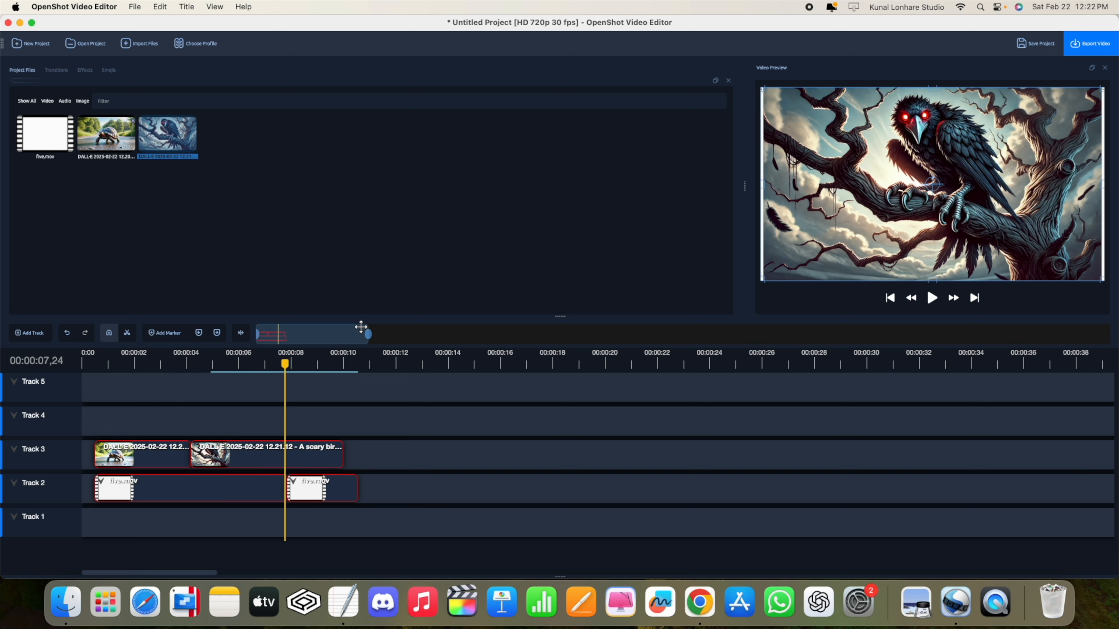
Show emojis from all categories and filter them by "gho" to find a ghost
left_click(110, 71)
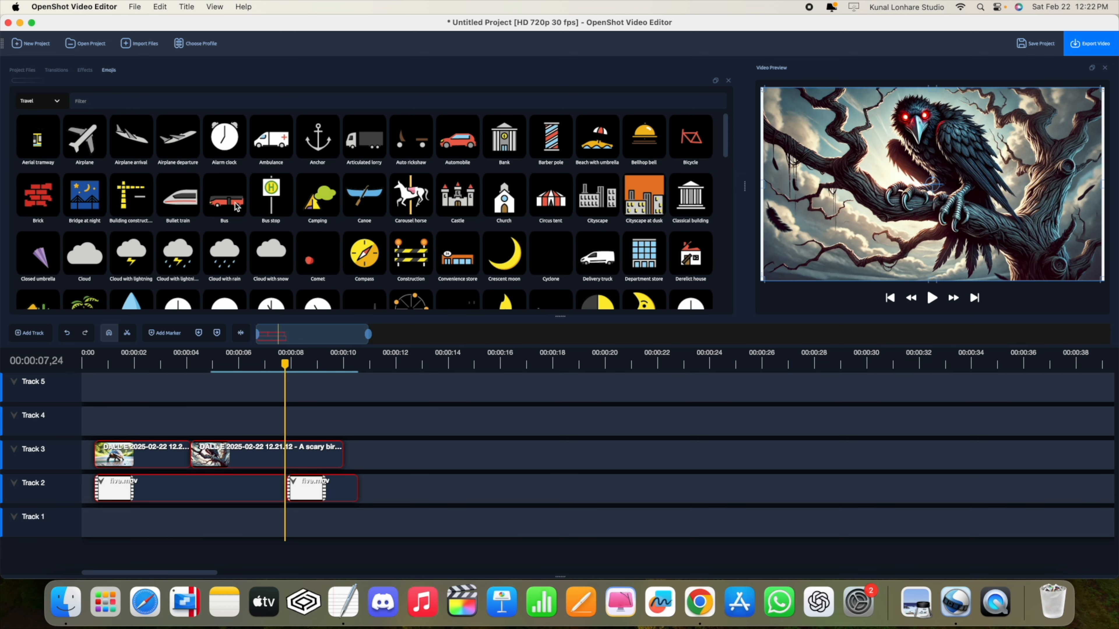
left_click_drag(285, 364, 89, 364)
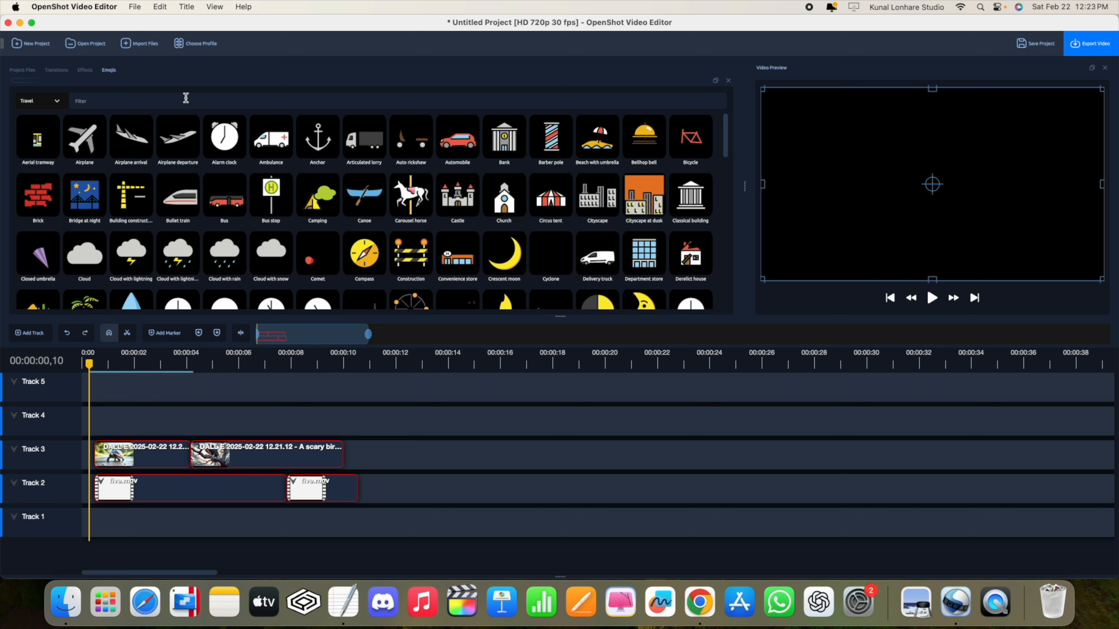
left_click(56, 103)
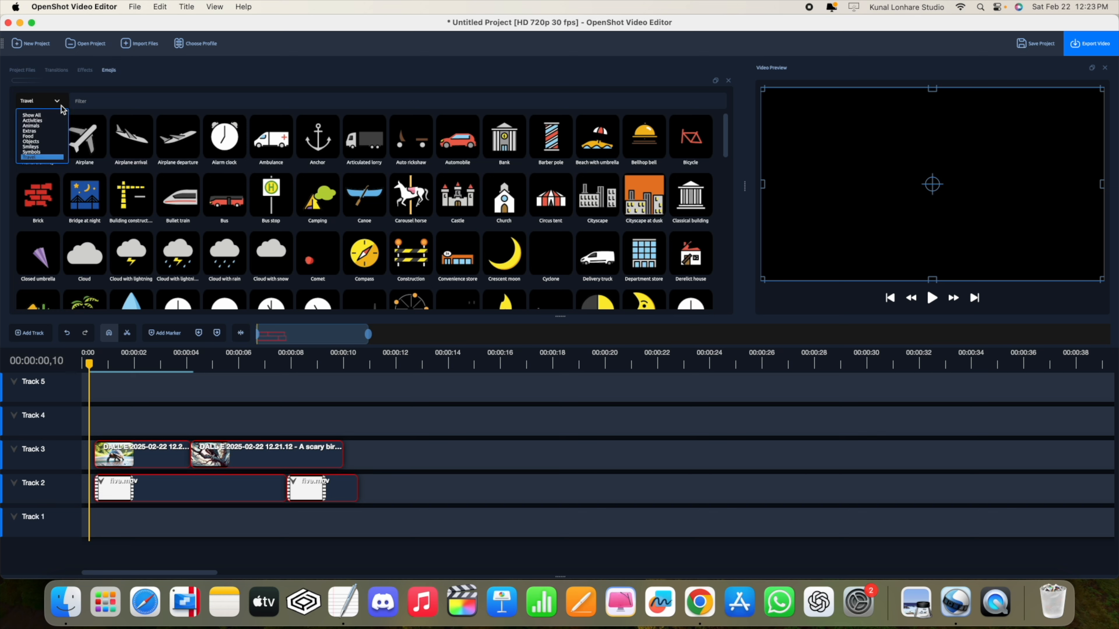
left_click(42, 137)
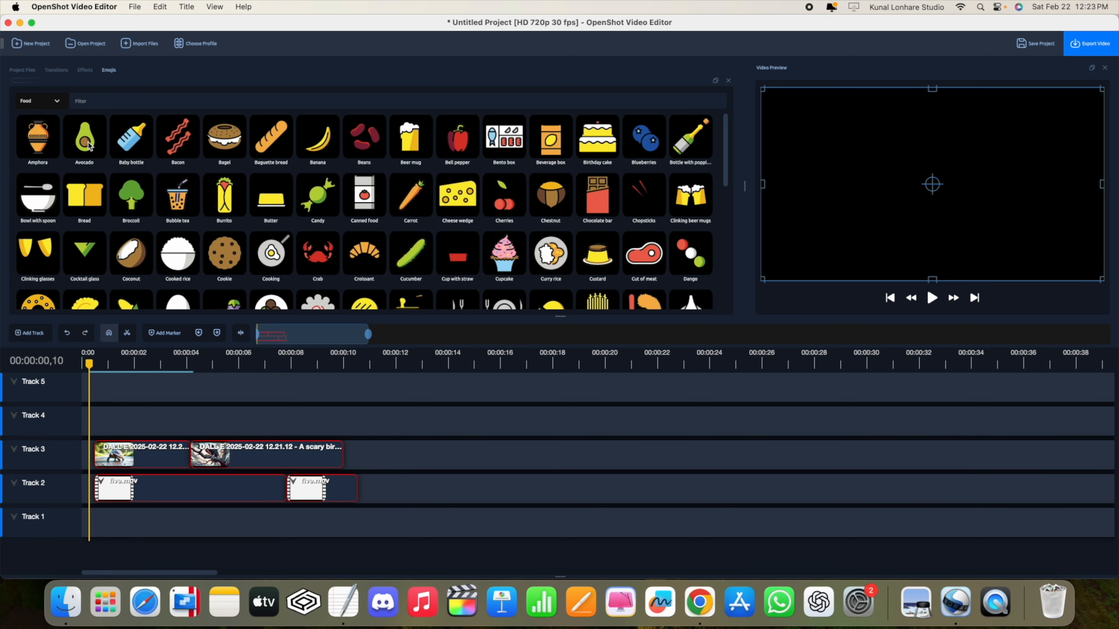
left_click(52, 106)
left_click(43, 118)
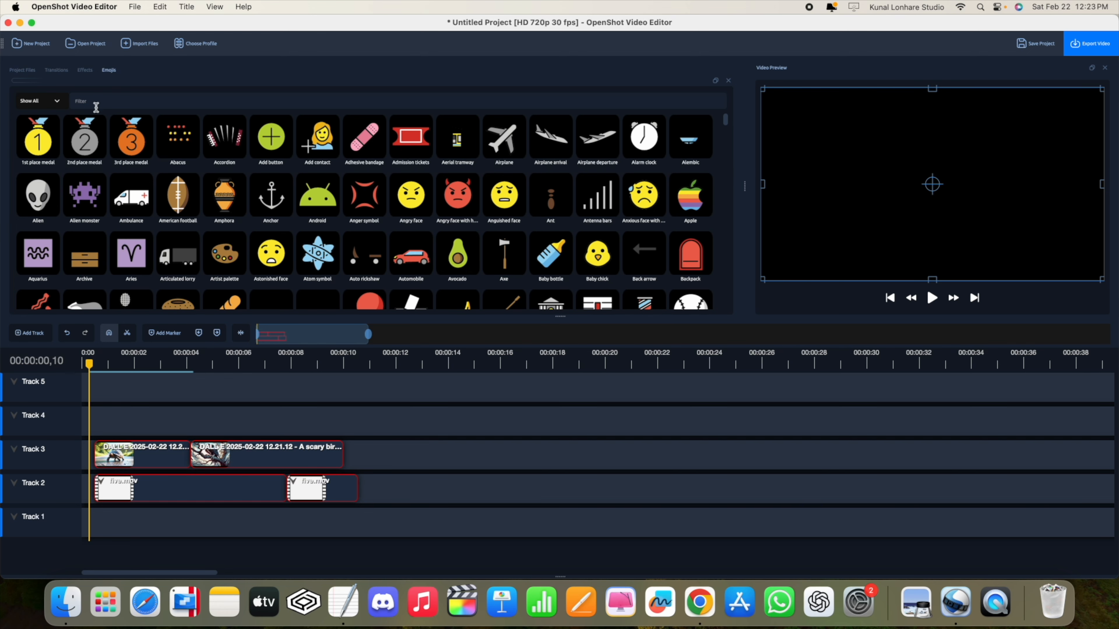
left_click(98, 100)
type("scarf")
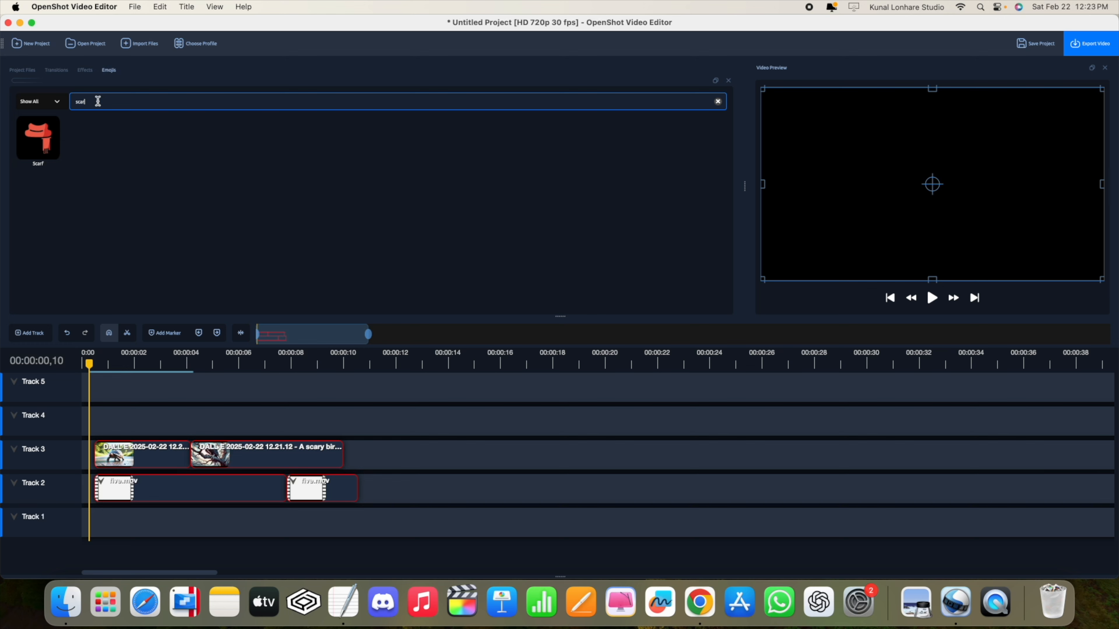
type("gho")
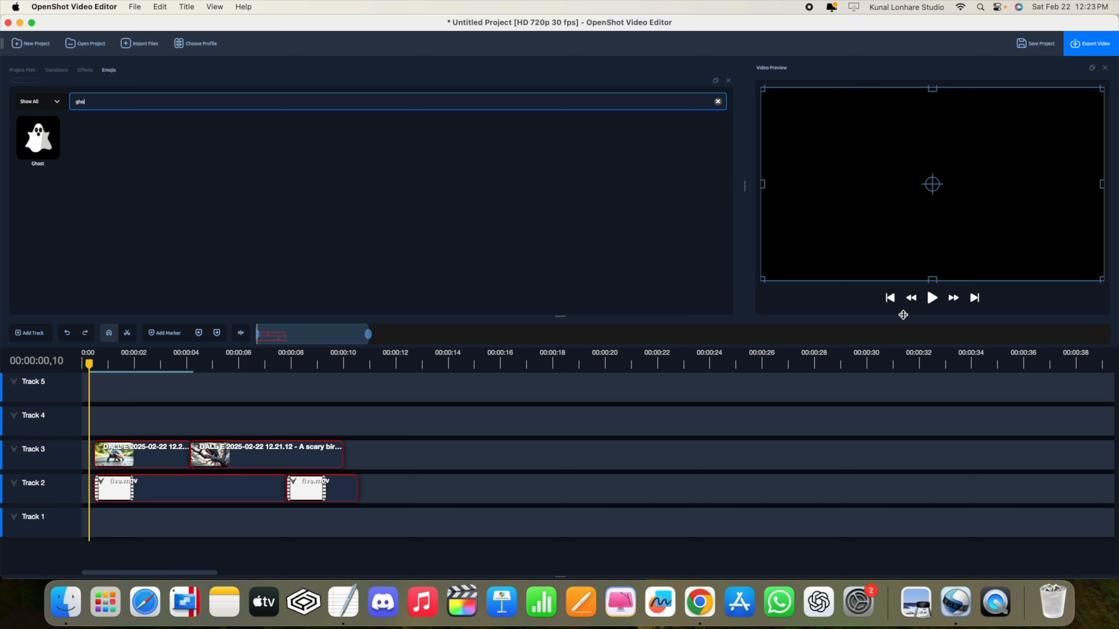
Play to 00:00:04,14, add the Ghost emoji to Track 4 there, and trim it to the end of the scary bird image
left_click(932, 300)
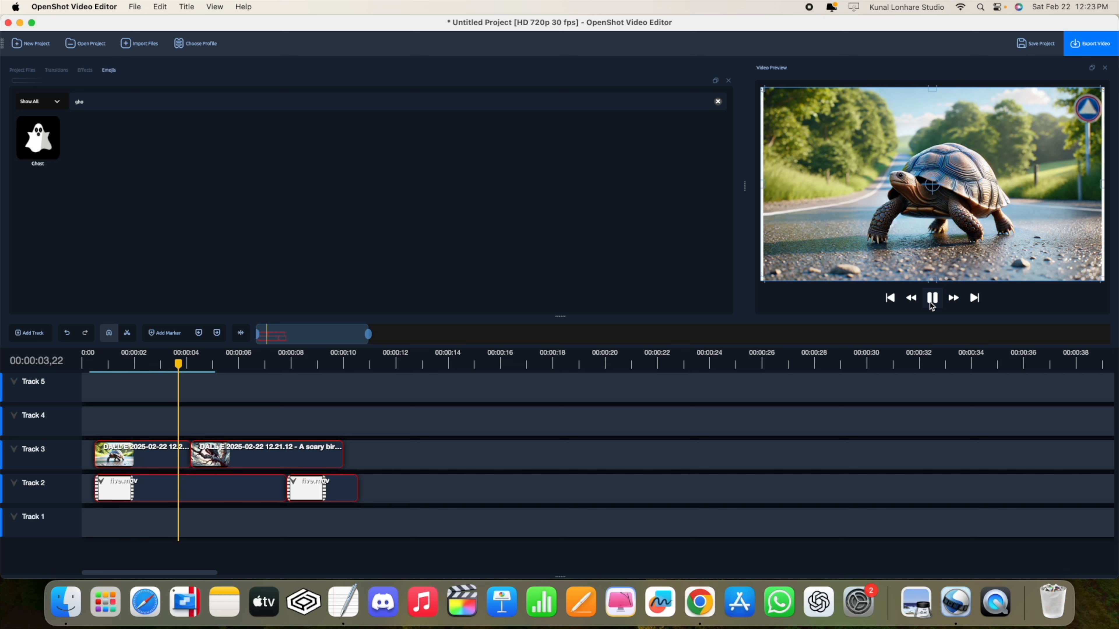
left_click(931, 300)
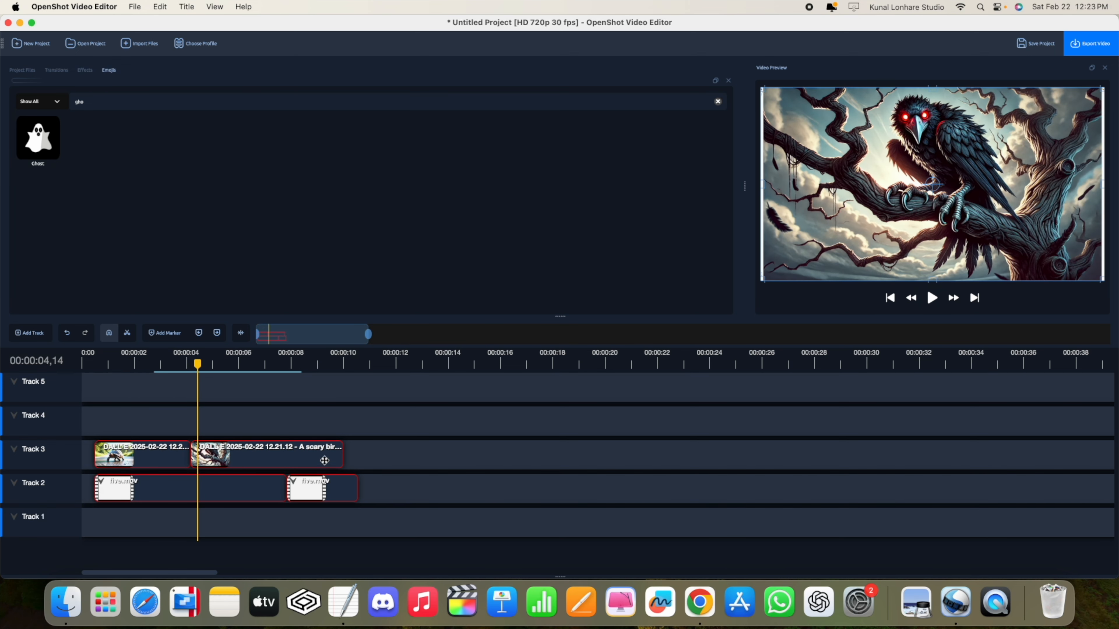
left_click_drag(38, 135, 197, 425)
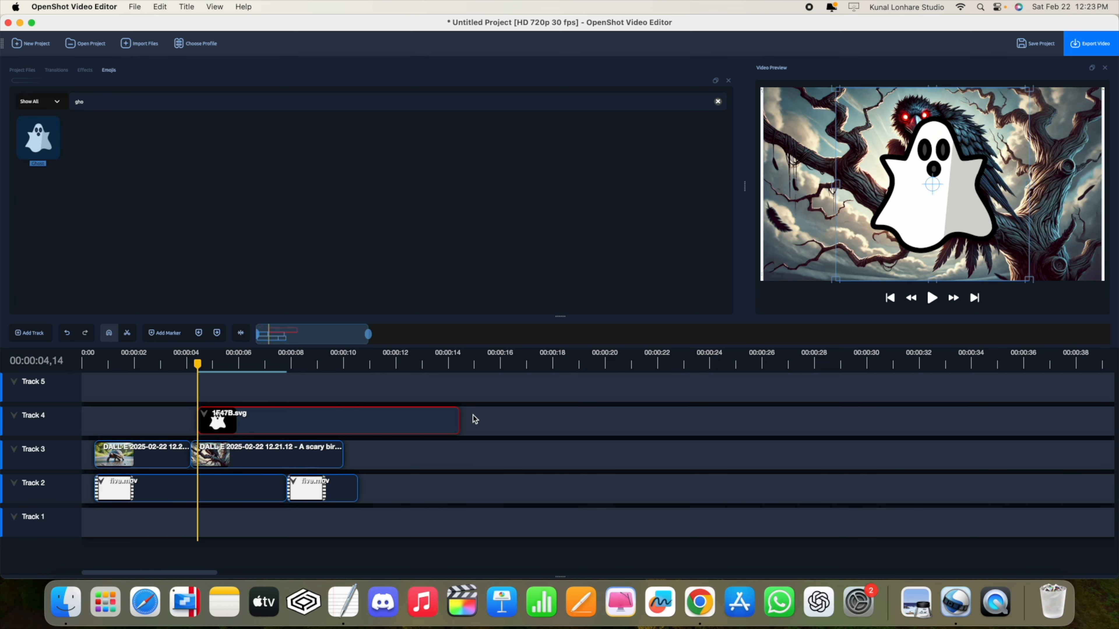
left_click_drag(459, 418, 343, 418)
Shrink the ghost emoji into the video frame's lower-left corner and apply a Zoom In (50% to 100%) animation to its entire clip
left_click_drag(1029, 281, 952, 215)
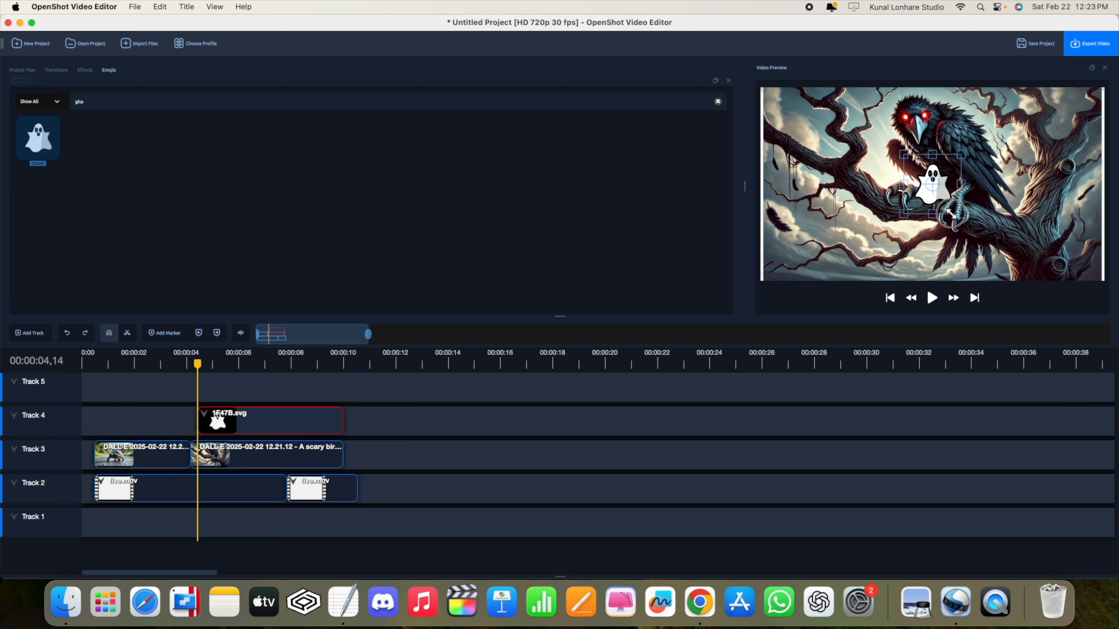
left_click_drag(850, 214, 785, 254)
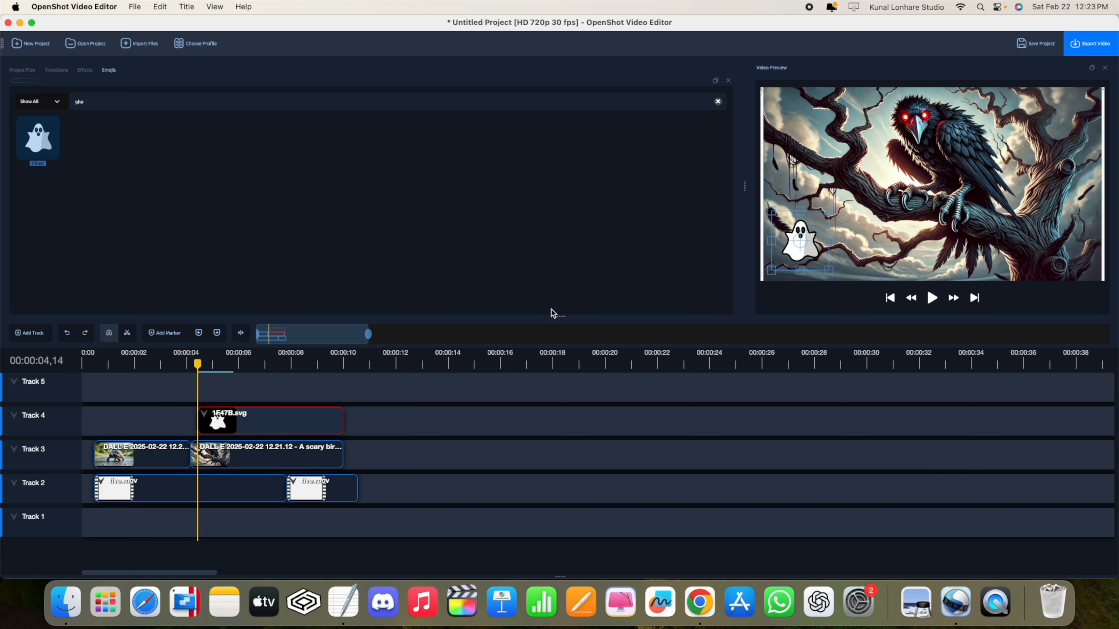
right_click(247, 421)
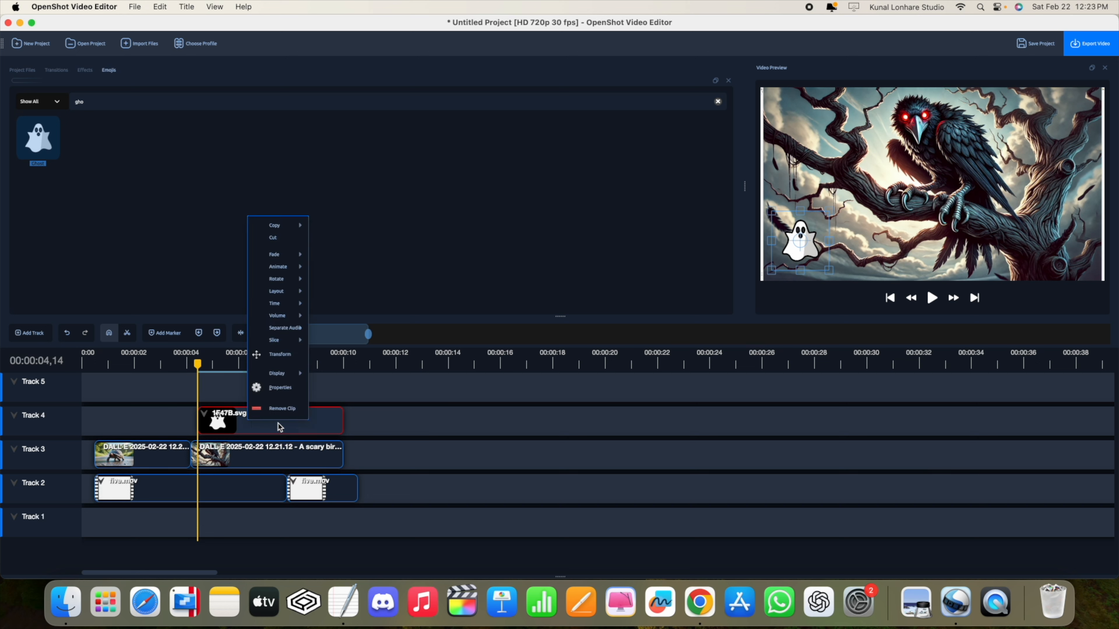
mouse_move(300, 271)
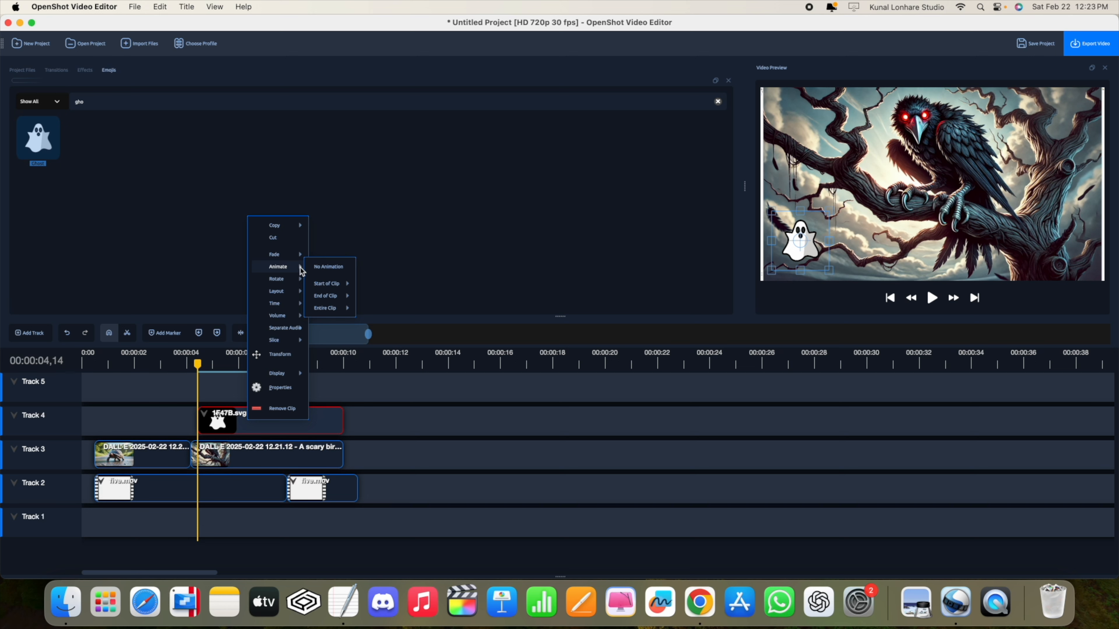
mouse_move(333, 309)
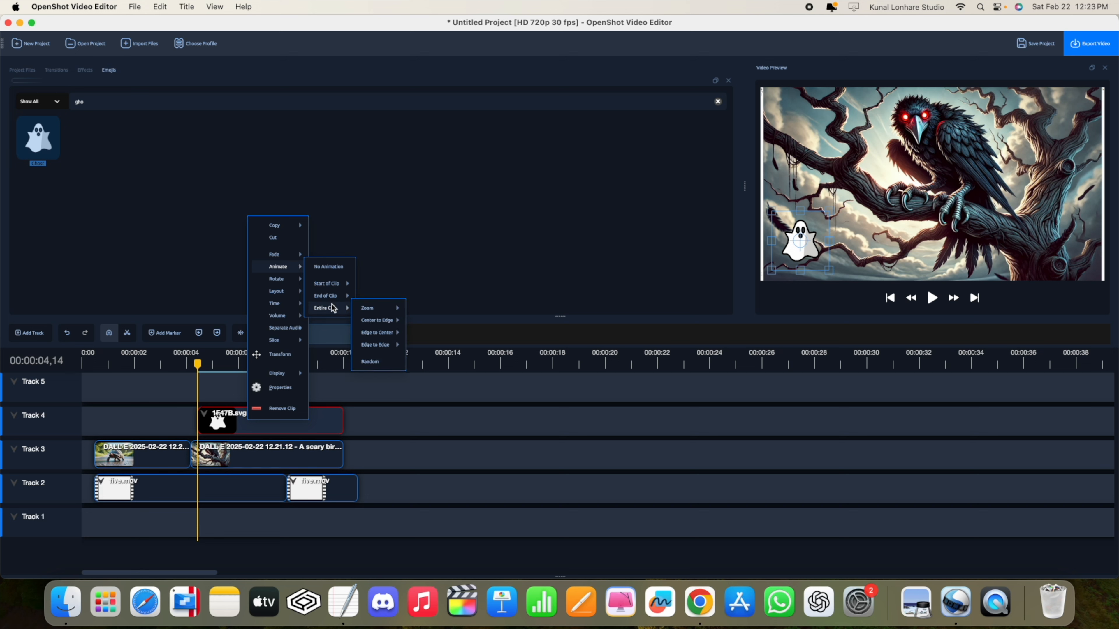
mouse_move(372, 322)
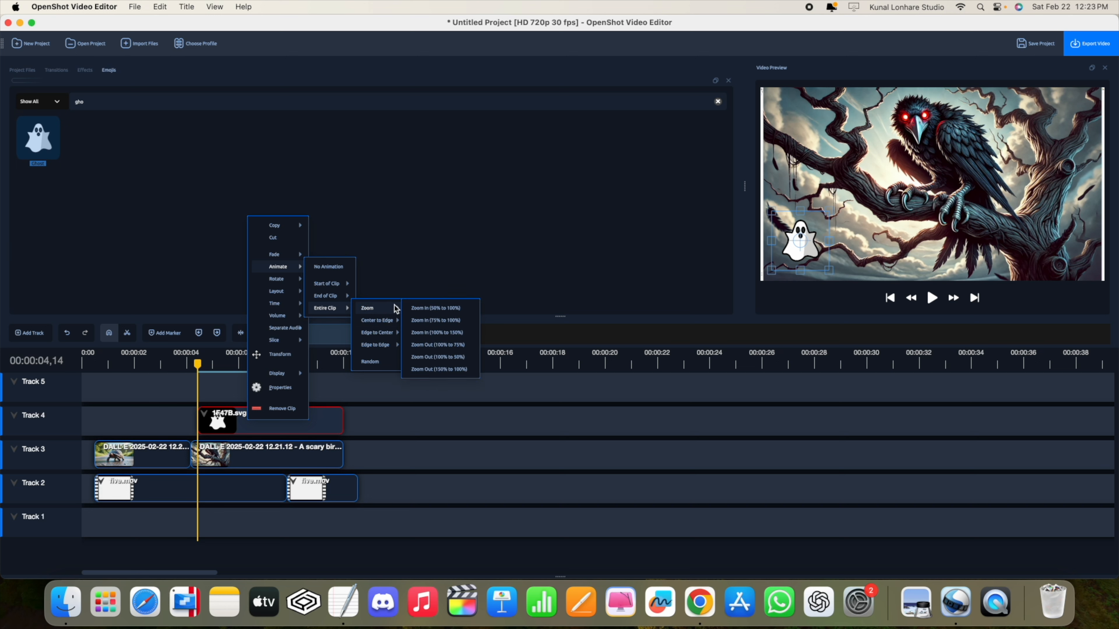
left_click(416, 309)
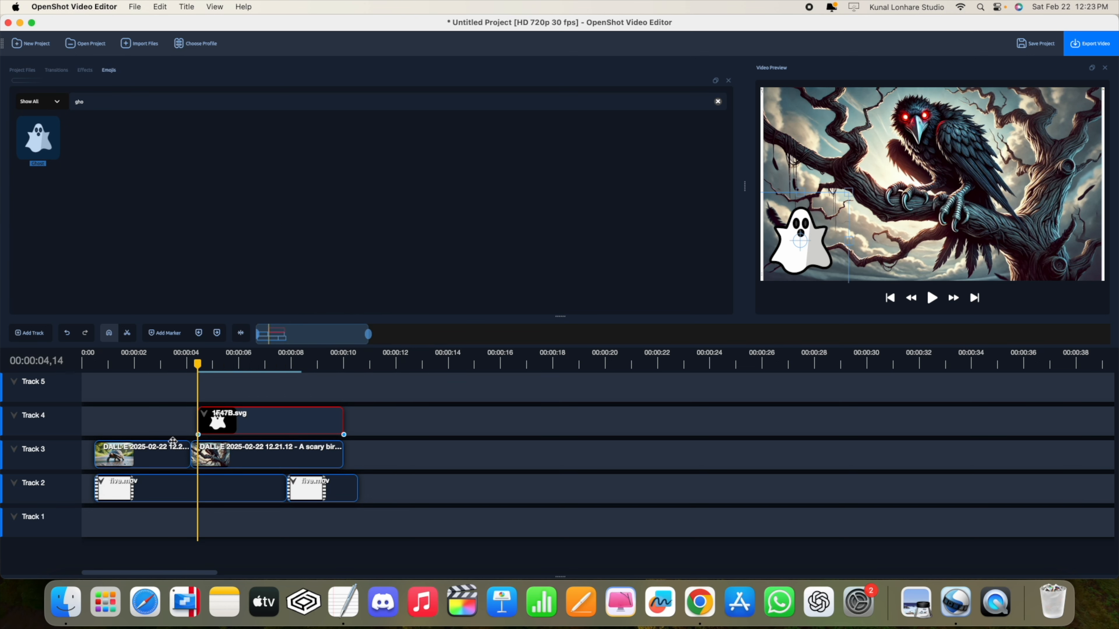
Animate the turtle image on Track 3 over its entire clip with an Edge to Edge, Left to Right movement
left_click(149, 457)
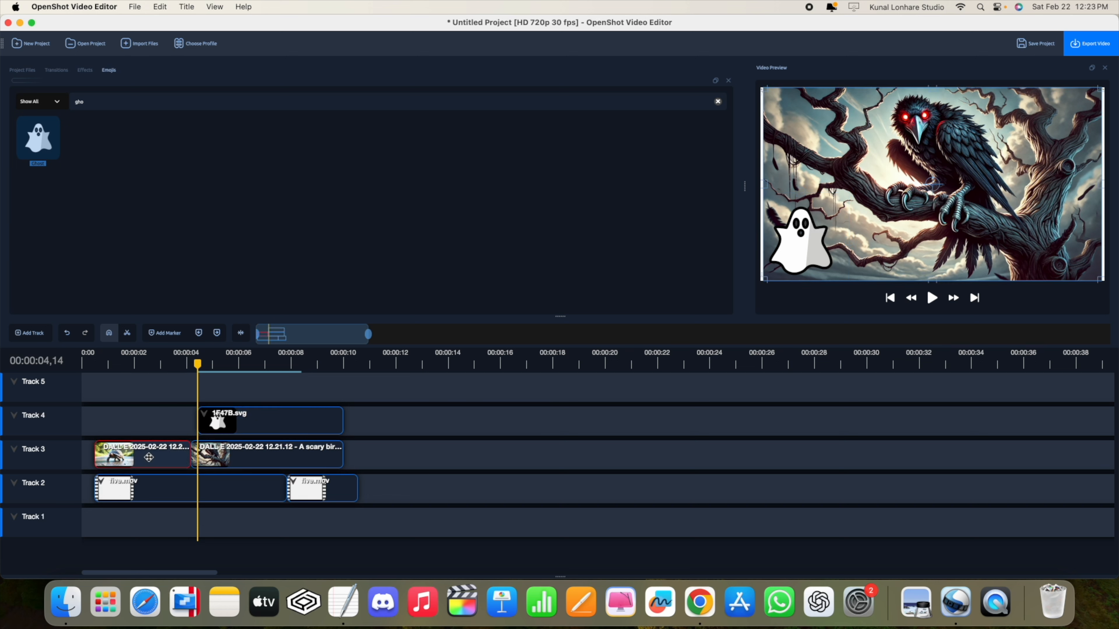
right_click(122, 455)
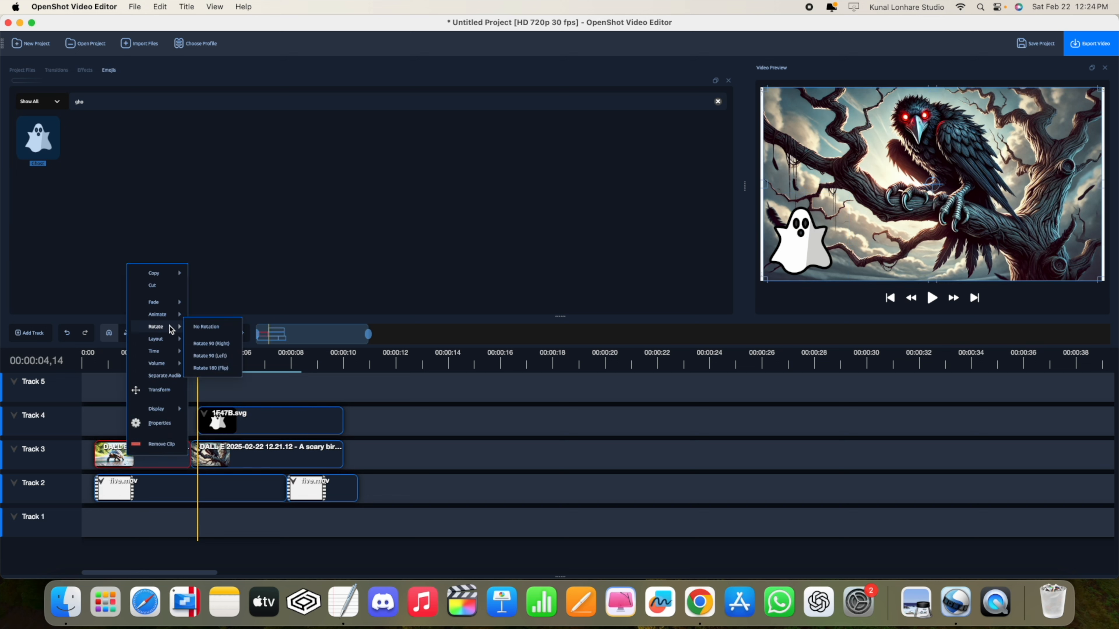
mouse_move(172, 313)
mouse_move(206, 356)
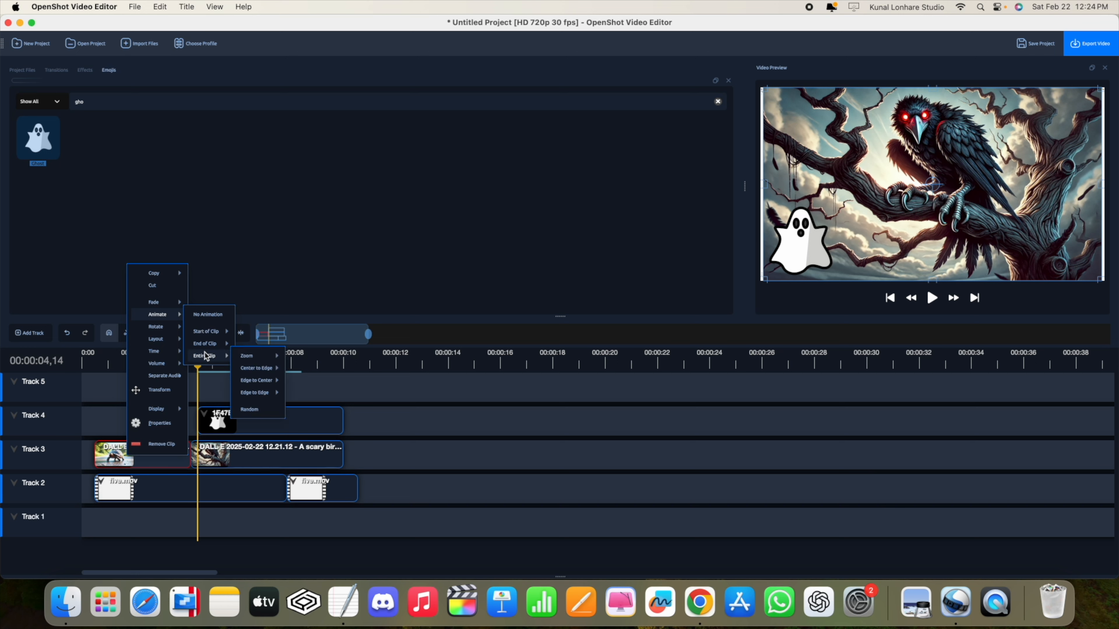
mouse_move(263, 371)
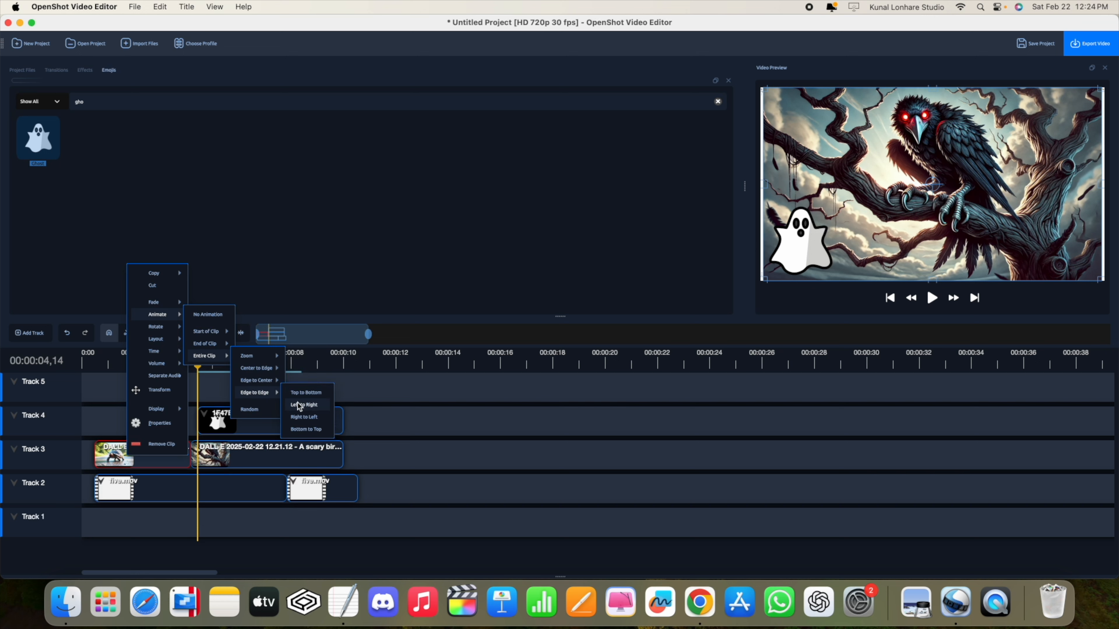
left_click(299, 406)
Animate the scary bird image on Track 3 over its entire clip with an Edge to Edge, Left to Right movement
right_click(298, 463)
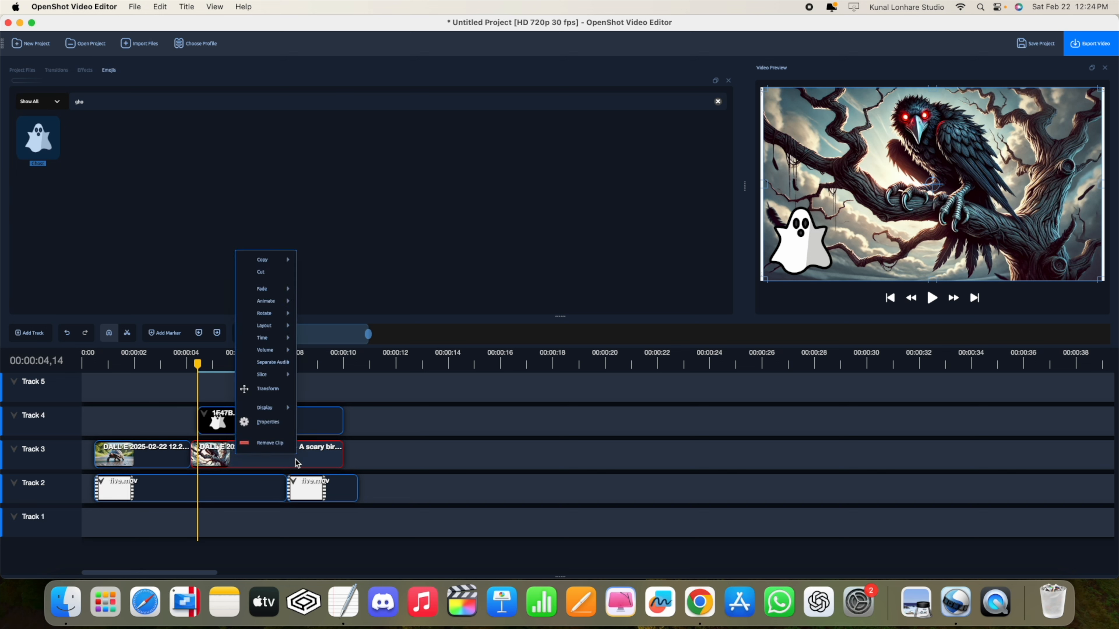
mouse_move(296, 305)
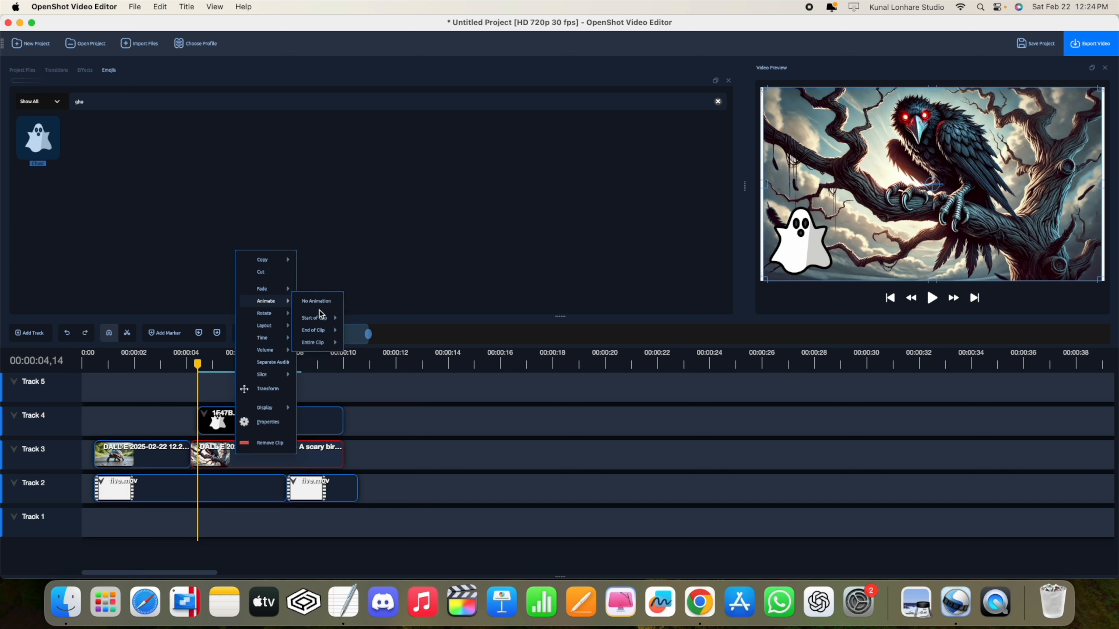
mouse_move(319, 342)
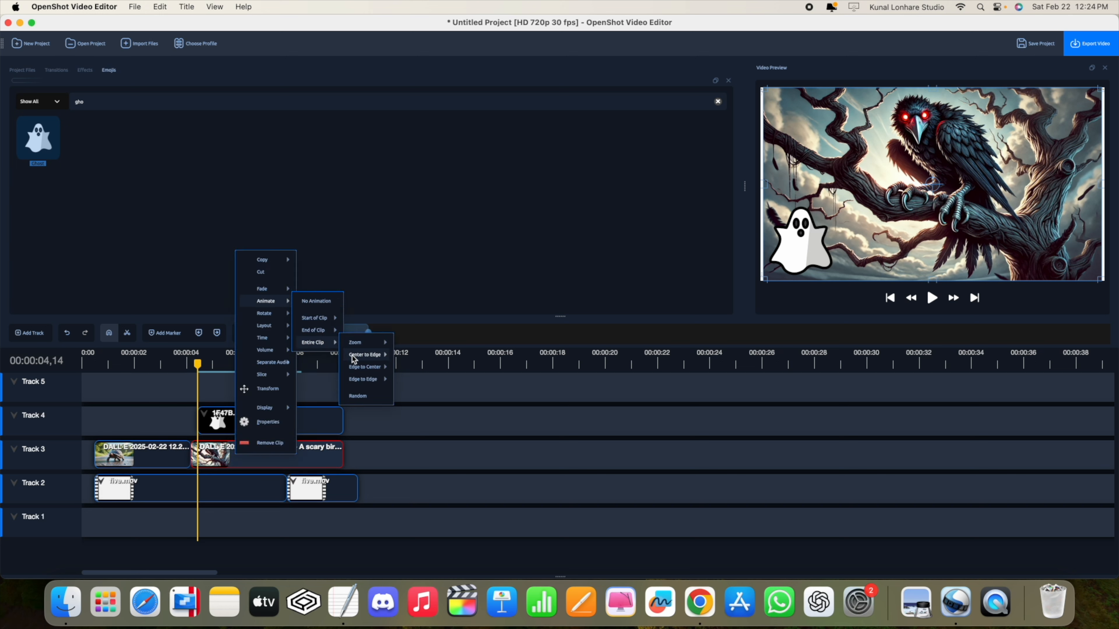
mouse_move(364, 382)
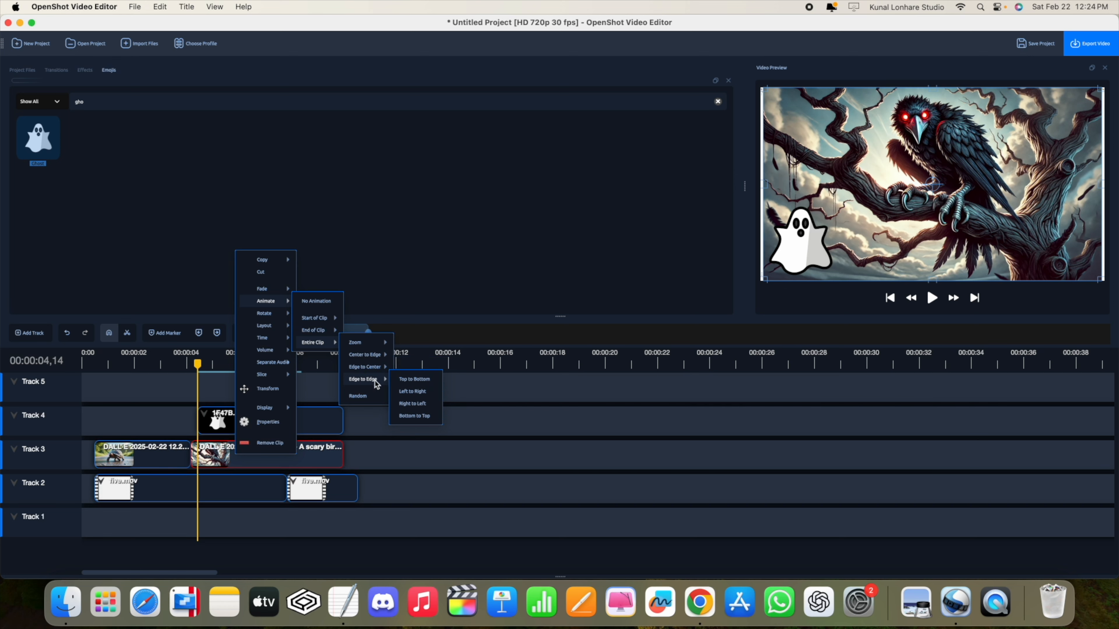
left_click(409, 393)
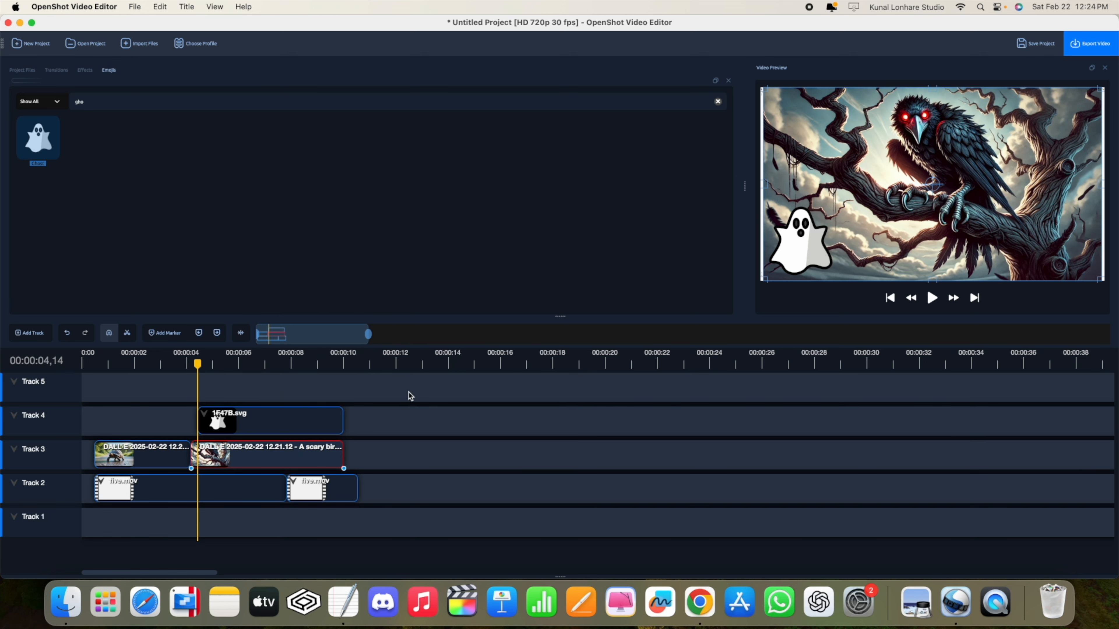
Play the timeline from the beginning through the end of the scary bird image to review the animations
left_click_drag(197, 362, 81, 362)
left_click(932, 299)
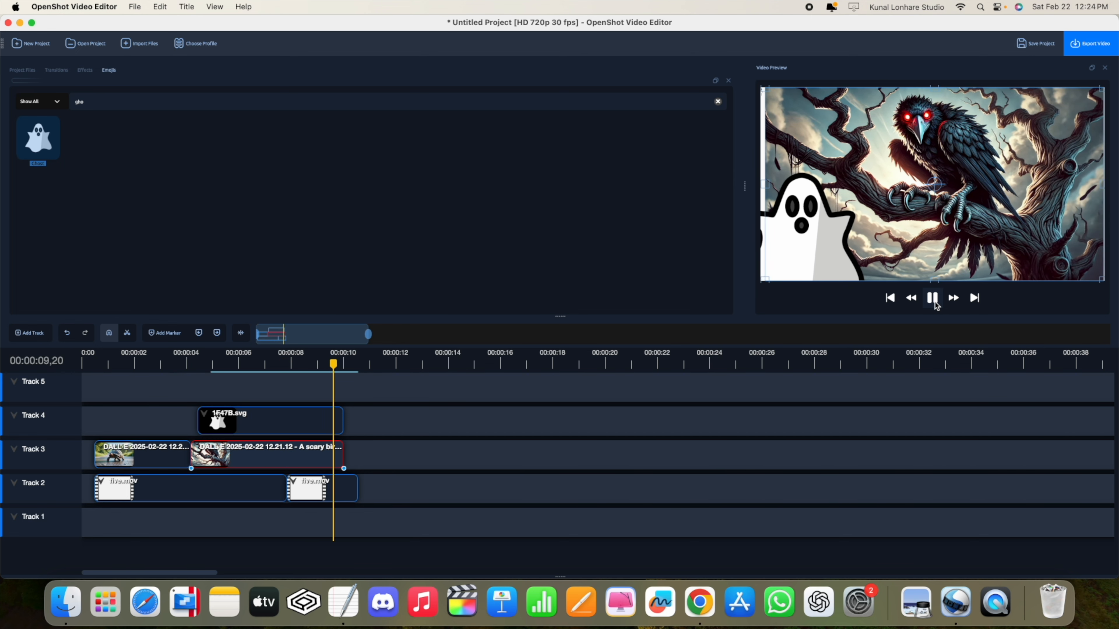
left_click(932, 298)
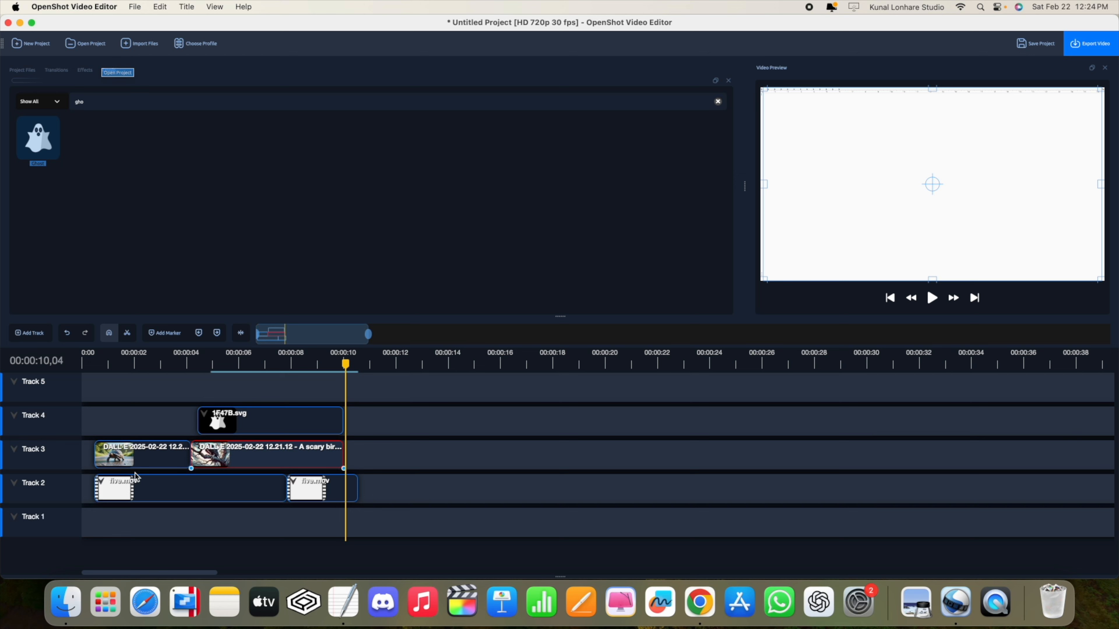
Switch to Chrome, search the web for "pixebay" in a new tab, and open the Pixabay website
left_click(61, 599)
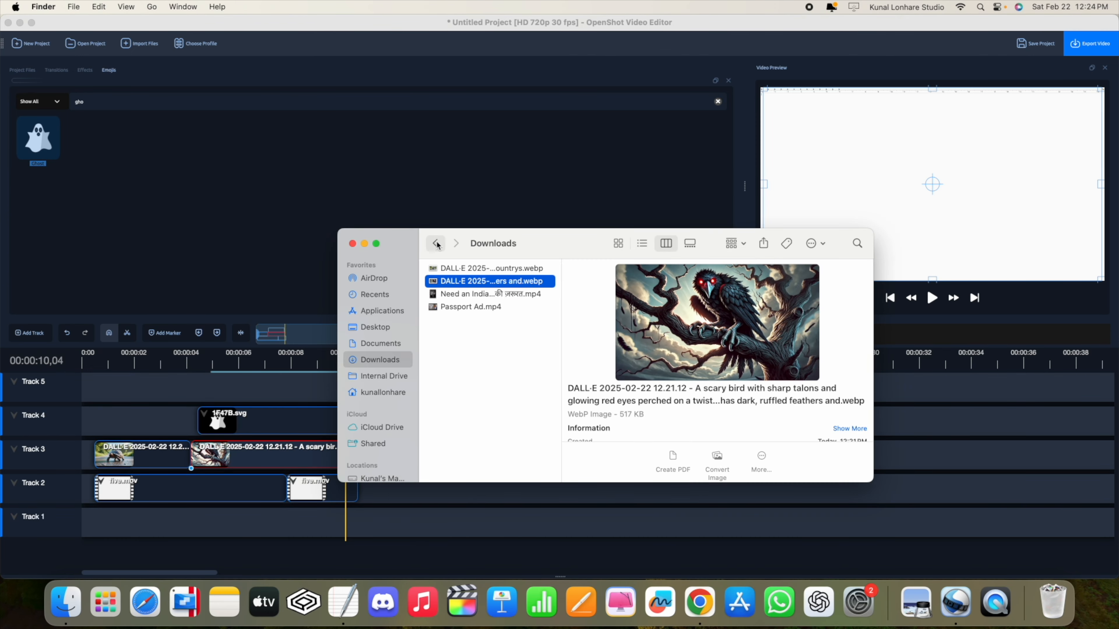
key("ctrl+Right")
key("ctrl+Right")
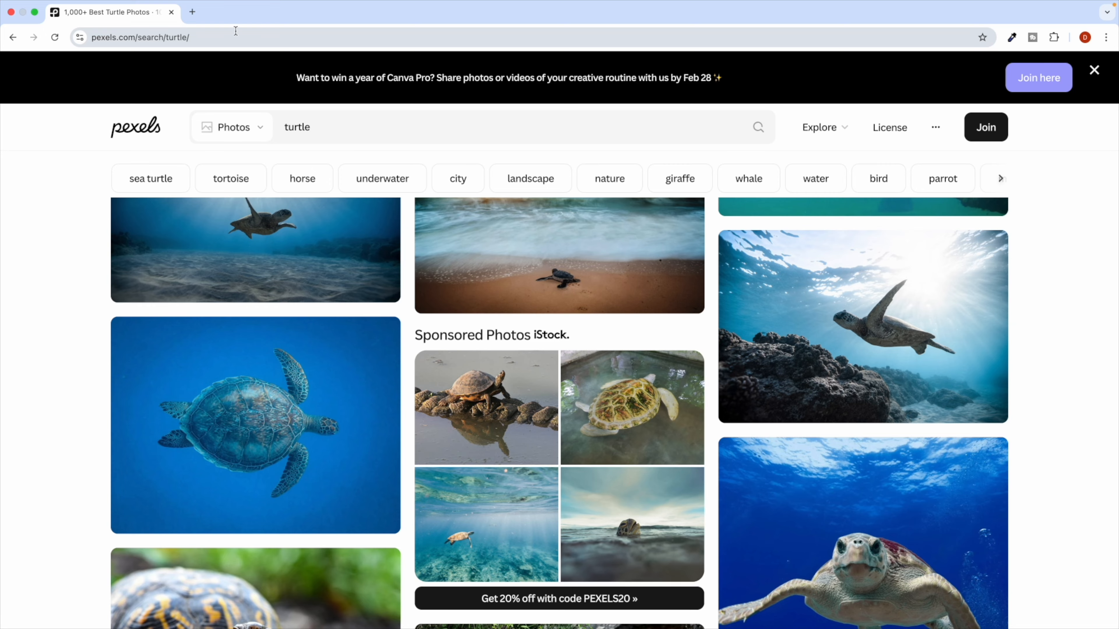
left_click(192, 12)
type("pi")
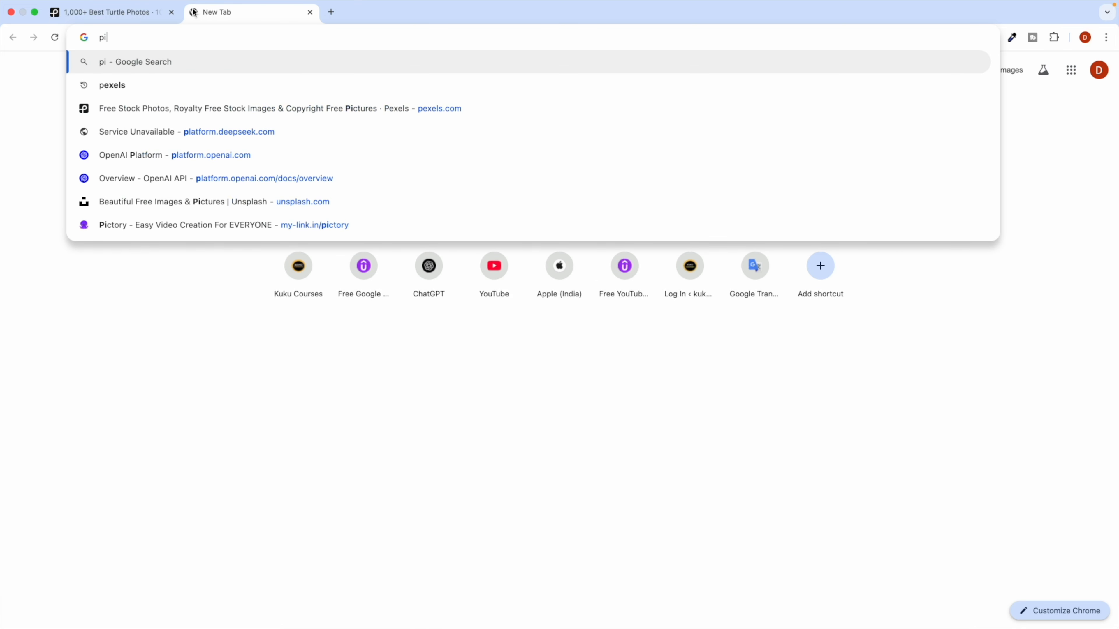
type("xebay")
key("Return")
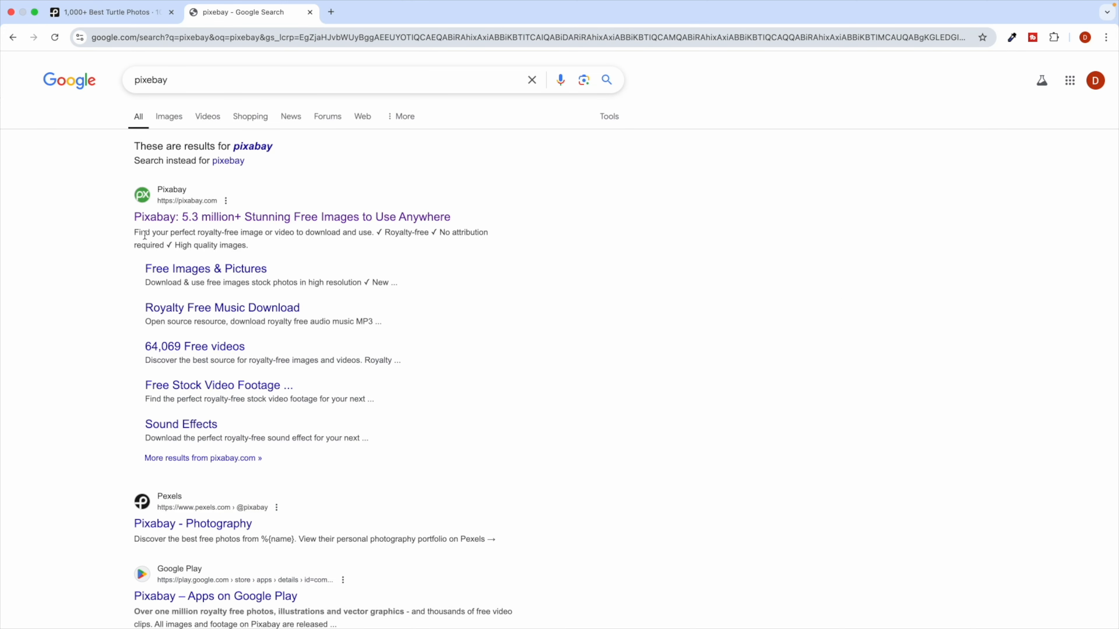
left_click(165, 218)
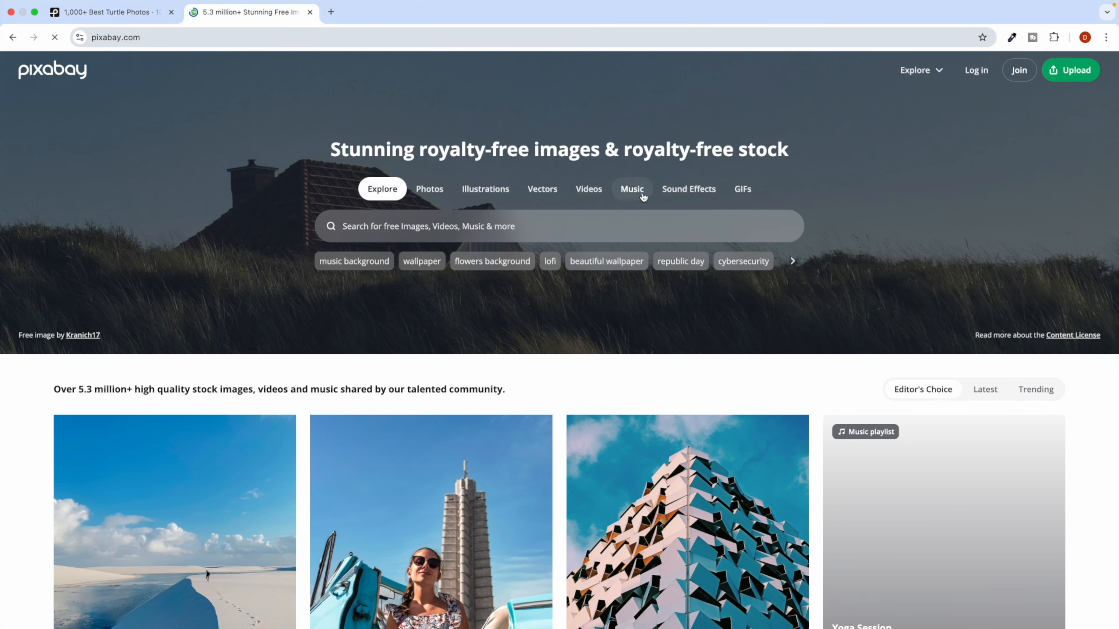
Search Pixabay's music library for "horror background music"
left_click(632, 189)
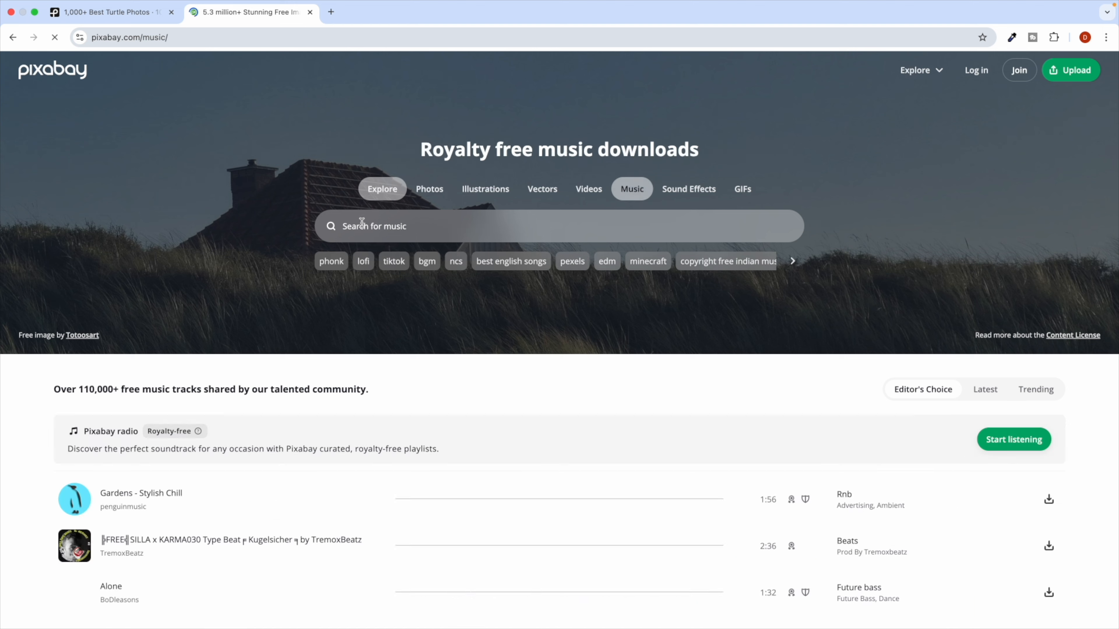
left_click(362, 222)
type("hor")
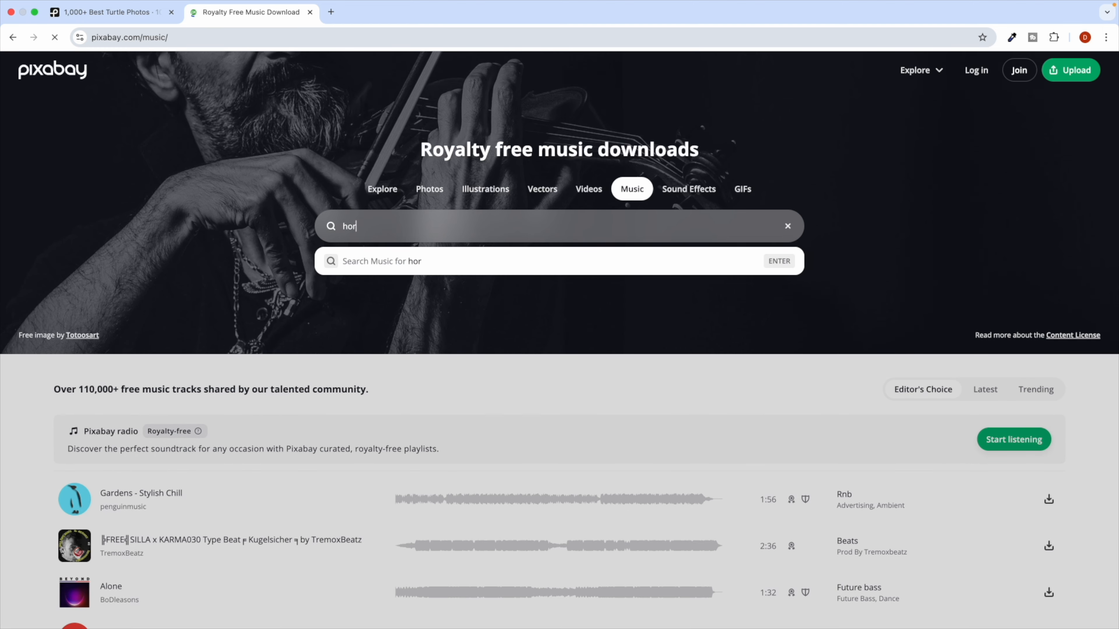
type("ror")
key("Down")
key("Down")
key("Up")
key("Return")
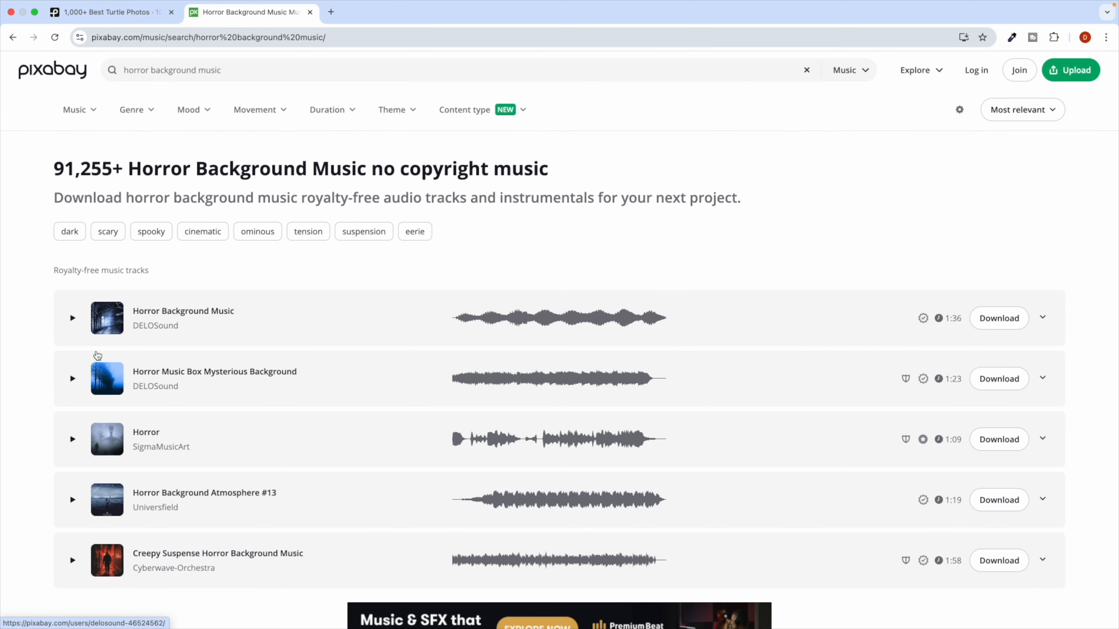
Listen to the tracks Horror Background Music and Horror, and download Horror by SigmaMusicArt
left_click(72, 318)
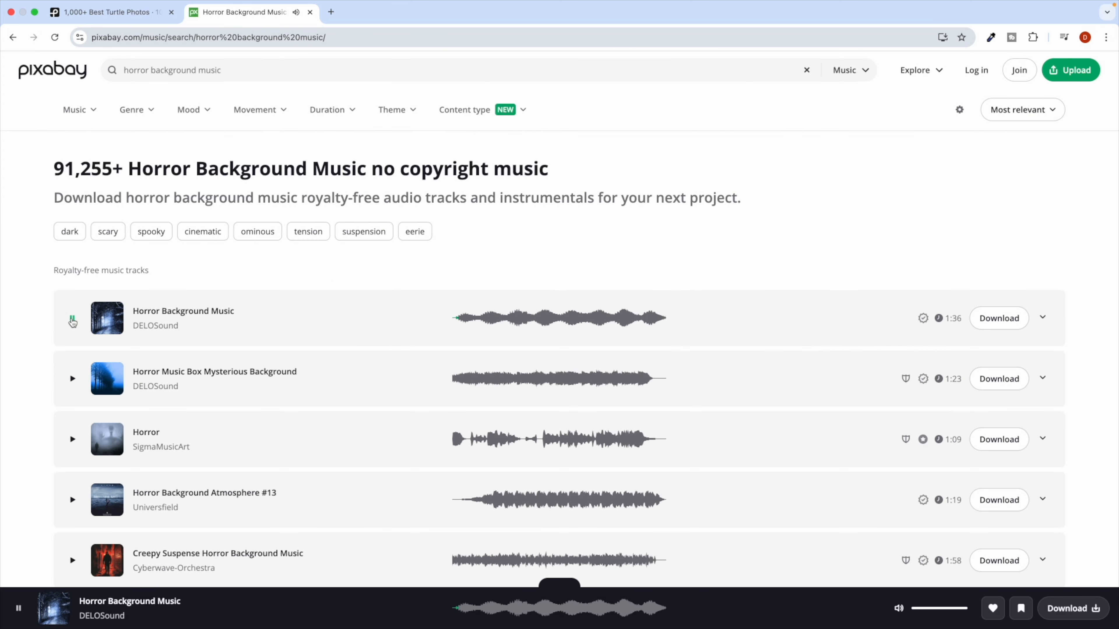
left_click(73, 318)
left_click(73, 439)
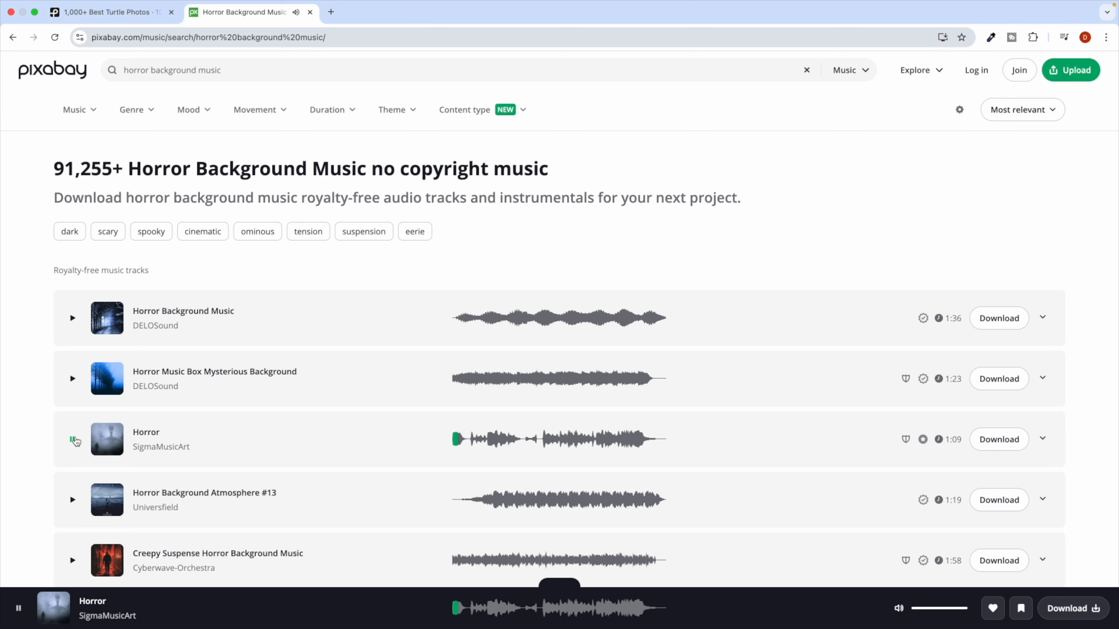
left_click(73, 440)
left_click(998, 440)
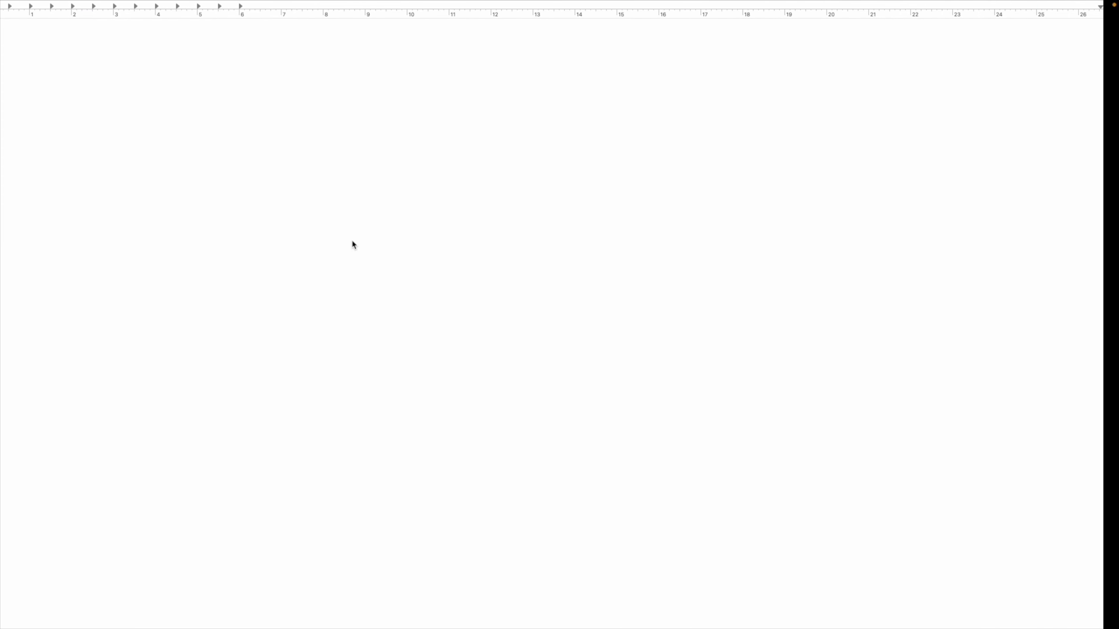
Return to OpenShot and import horror-258261.mp3 from the Downloads folder into the project files
key("ctrl+Left")
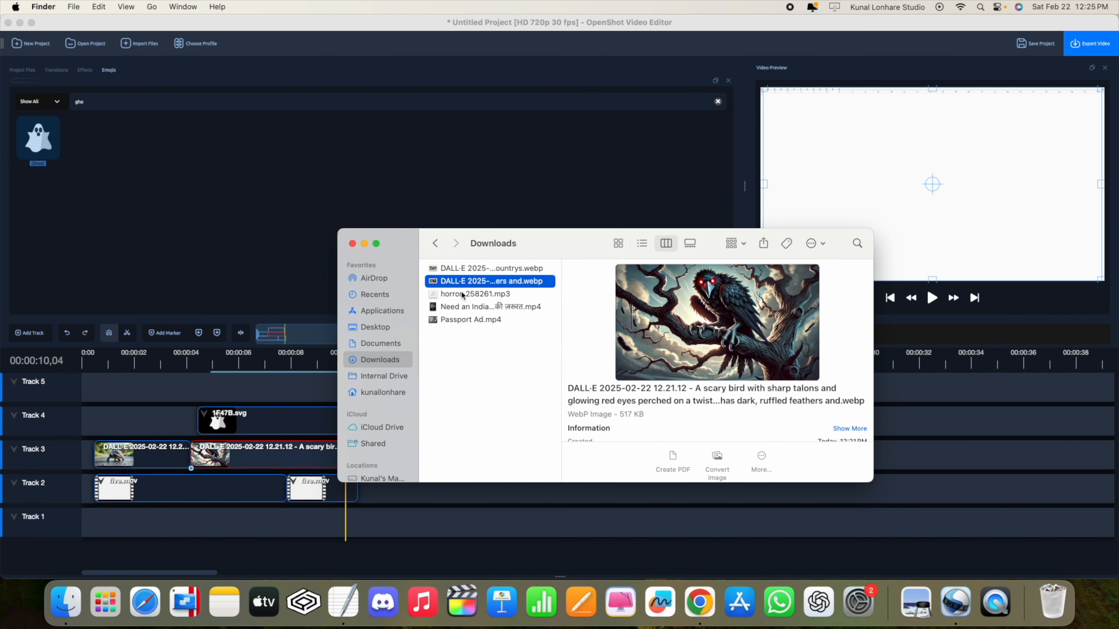
left_click(462, 294)
left_click_drag(452, 296, 173, 153)
mouse_move(446, 298)
left_mouse_down()
mouse_move(386, 282)
mouse_move(451, 298)
left_mouse_up()
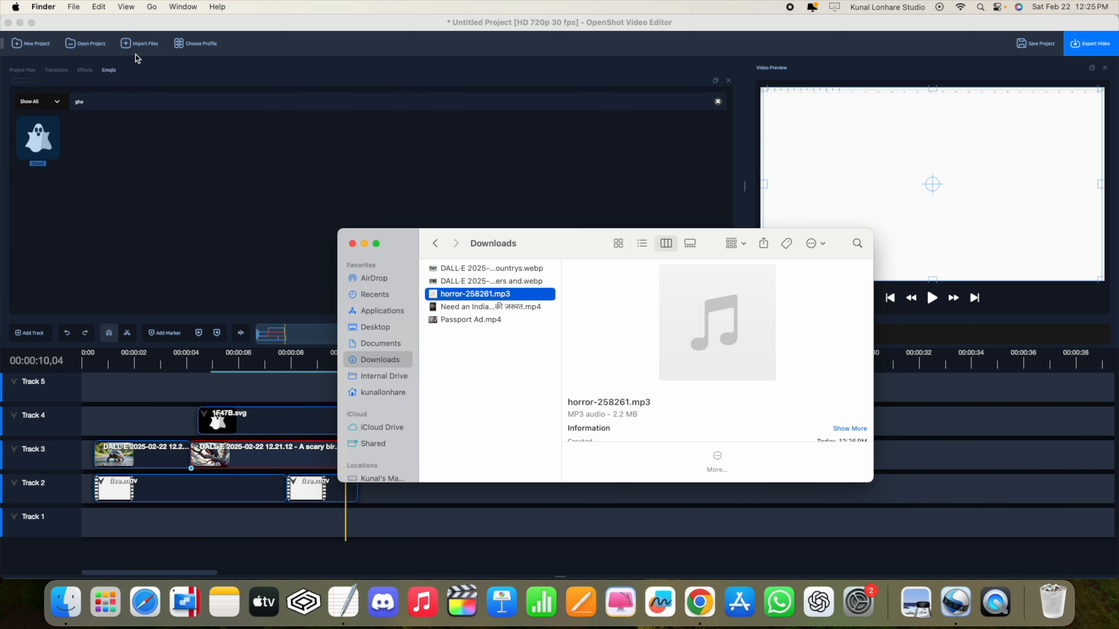
left_click(22, 71)
left_click(66, 600)
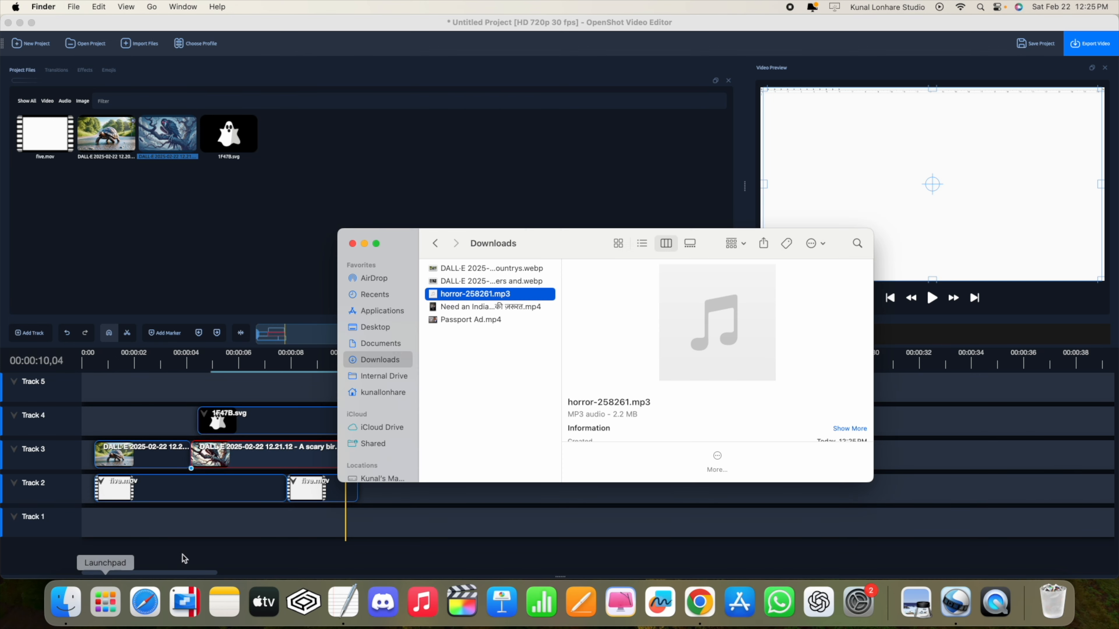
left_click_drag(434, 297, 337, 164)
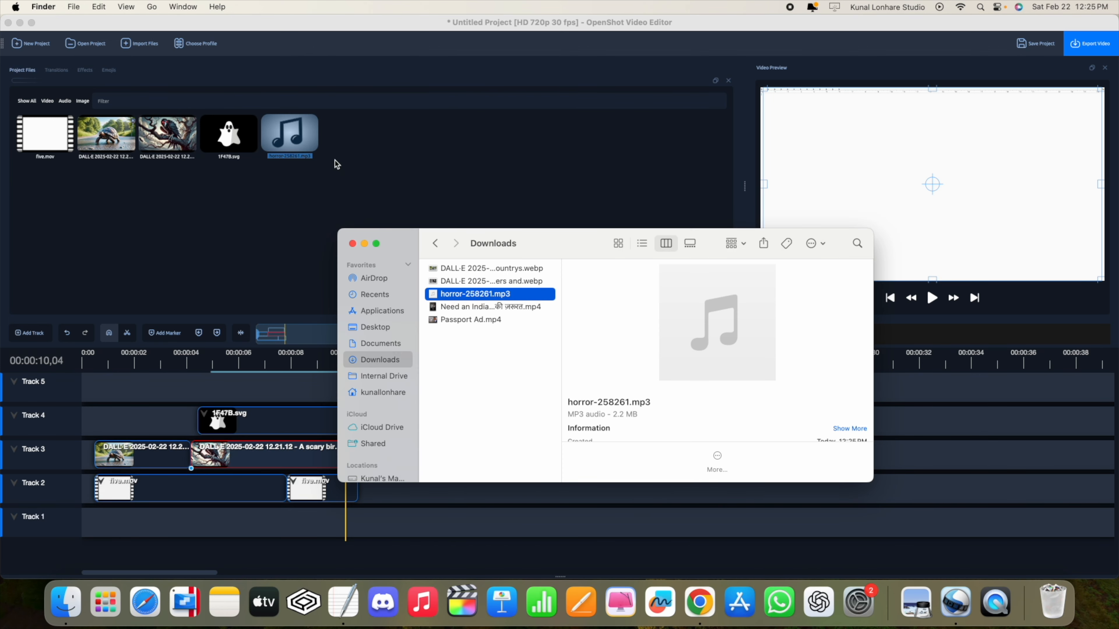
Place horror-258261.mp3 on Track 1, aligned with the start of the five.mov clip, and play the opening seconds
left_click(295, 28)
left_click_drag(282, 133, 92, 519)
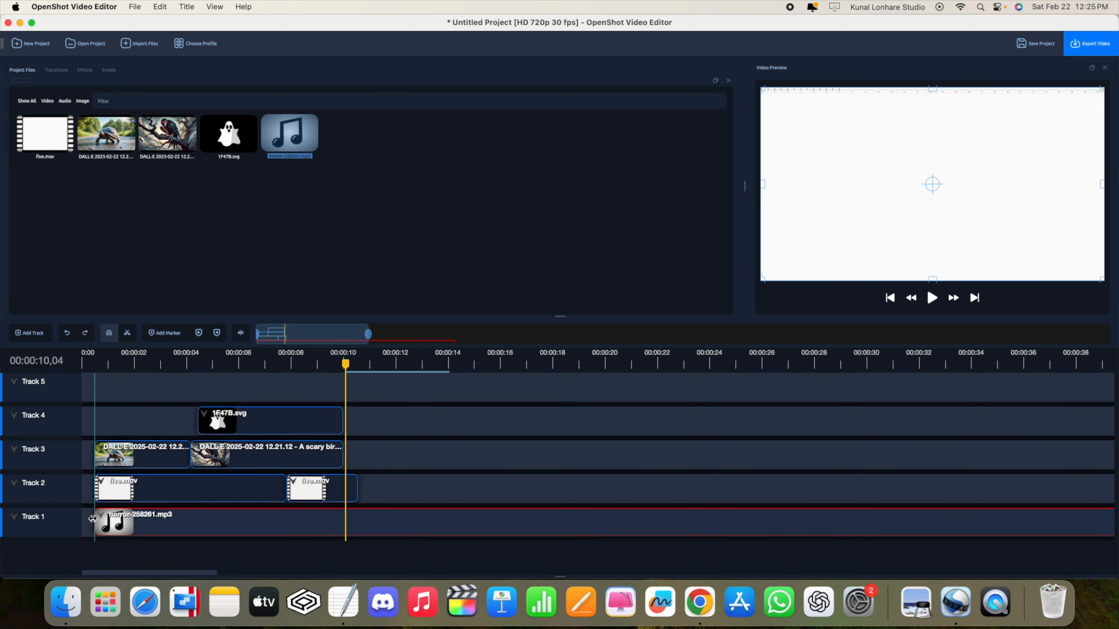
left_click_drag(345, 362, 92, 362)
key("space")
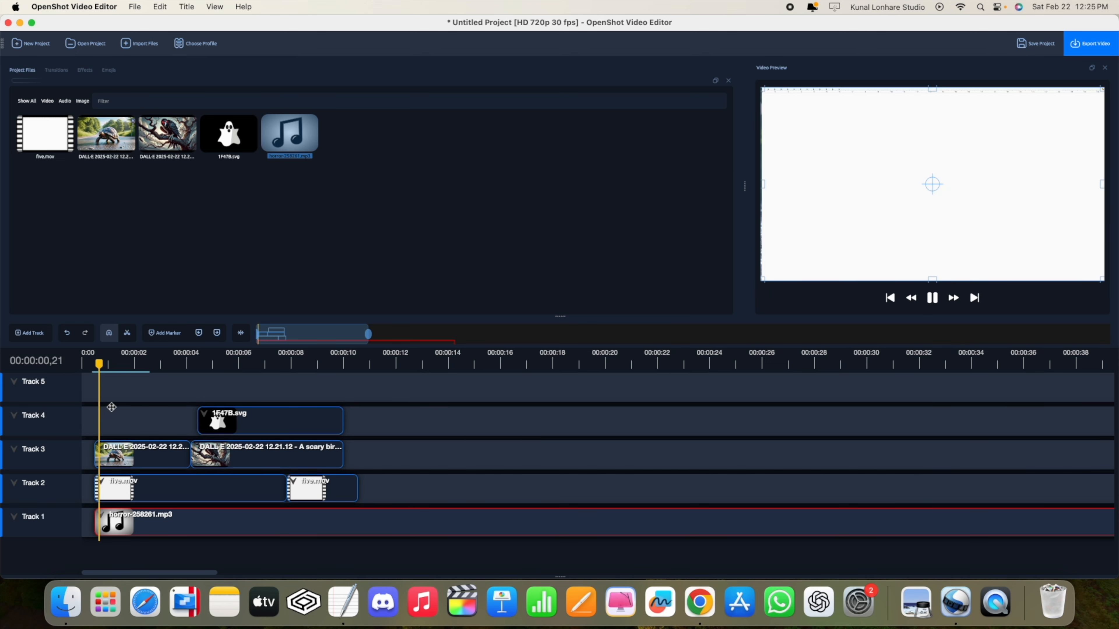
key("space")
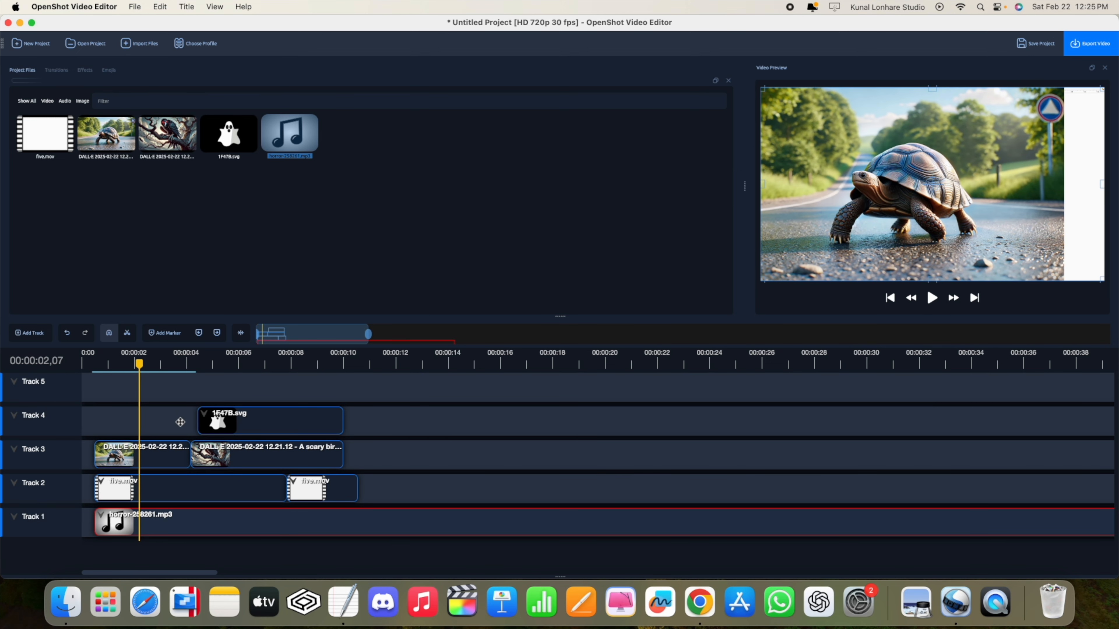
Set the volume of the horror music on Track 1 to Level 30% for its entire clip
right_click(188, 527)
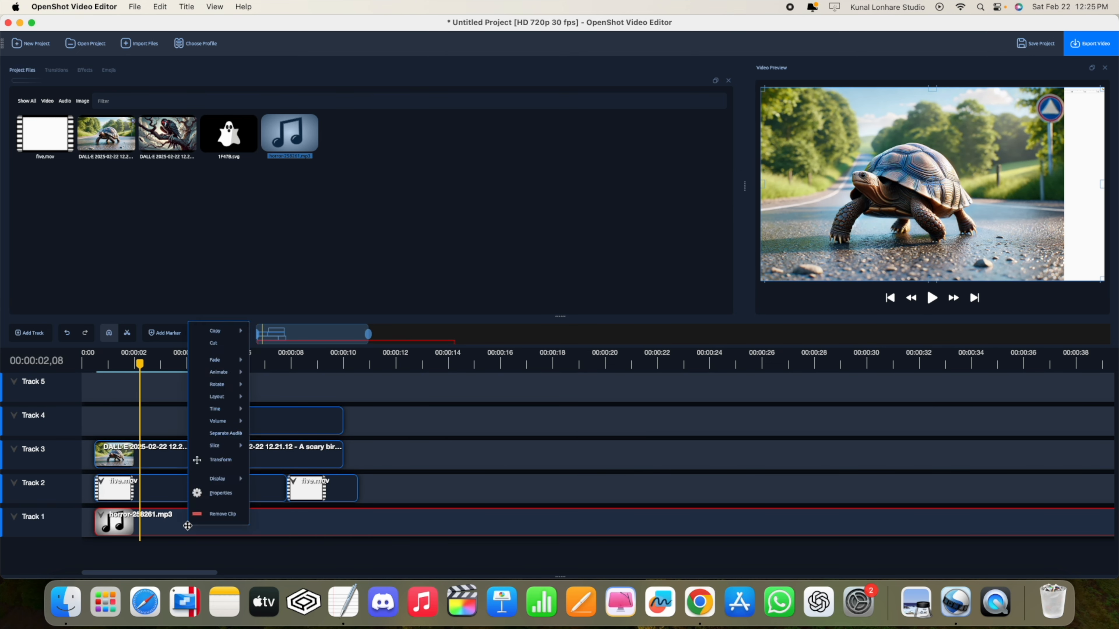
mouse_move(236, 421)
mouse_move(273, 463)
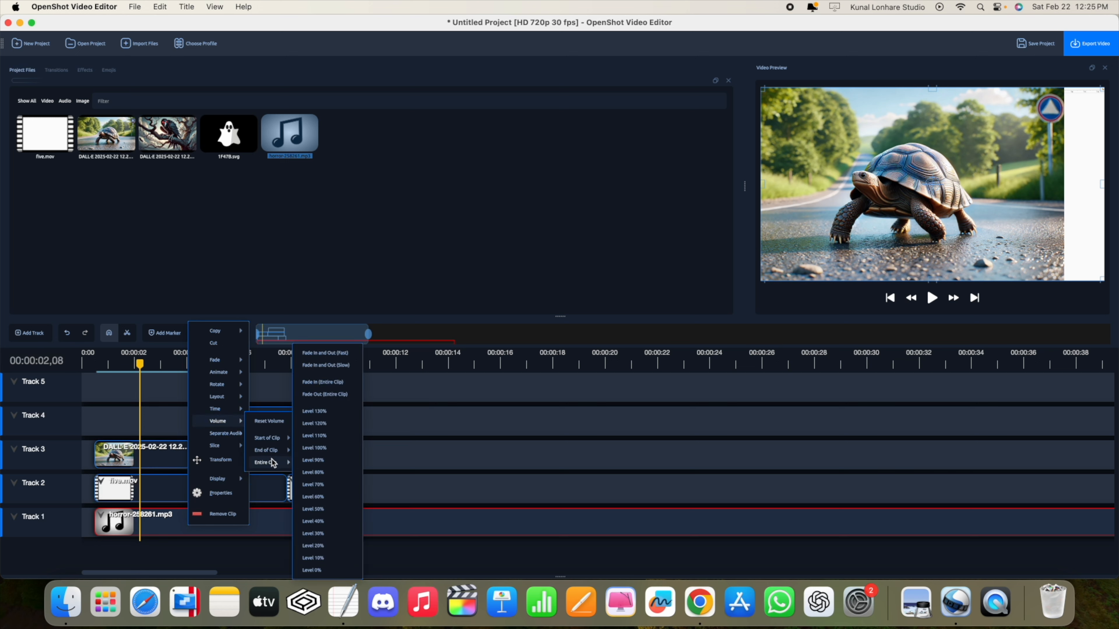
left_click(322, 532)
Play the video from just before the first clip with the quieter music, stopping at 00:00:10,06
left_click_drag(140, 364, 91, 364)
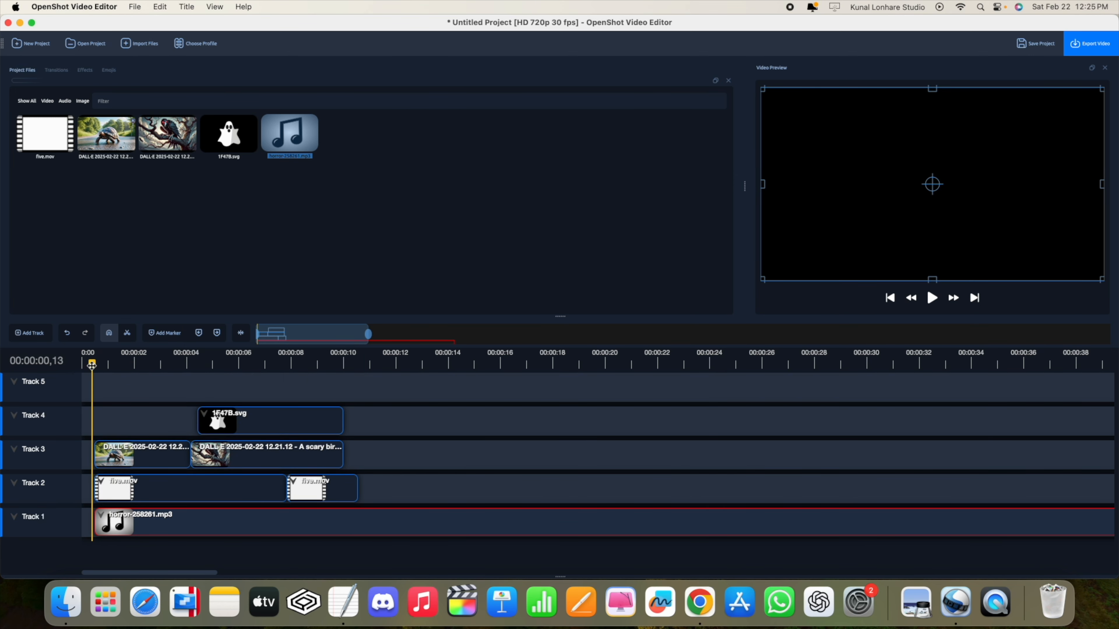
left_click(935, 303)
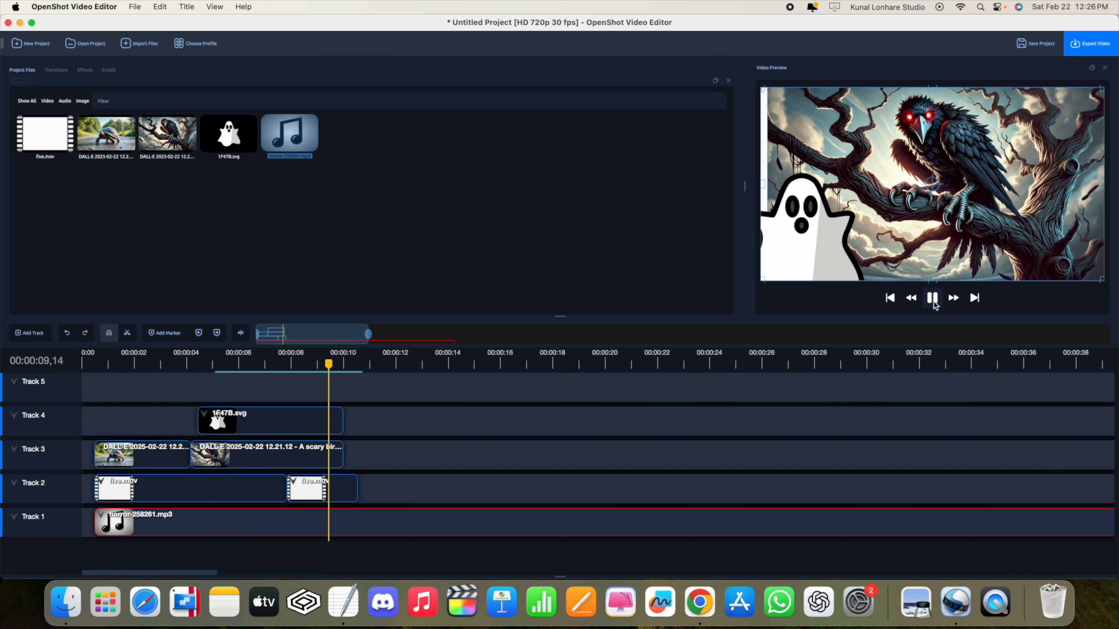
left_click(935, 305)
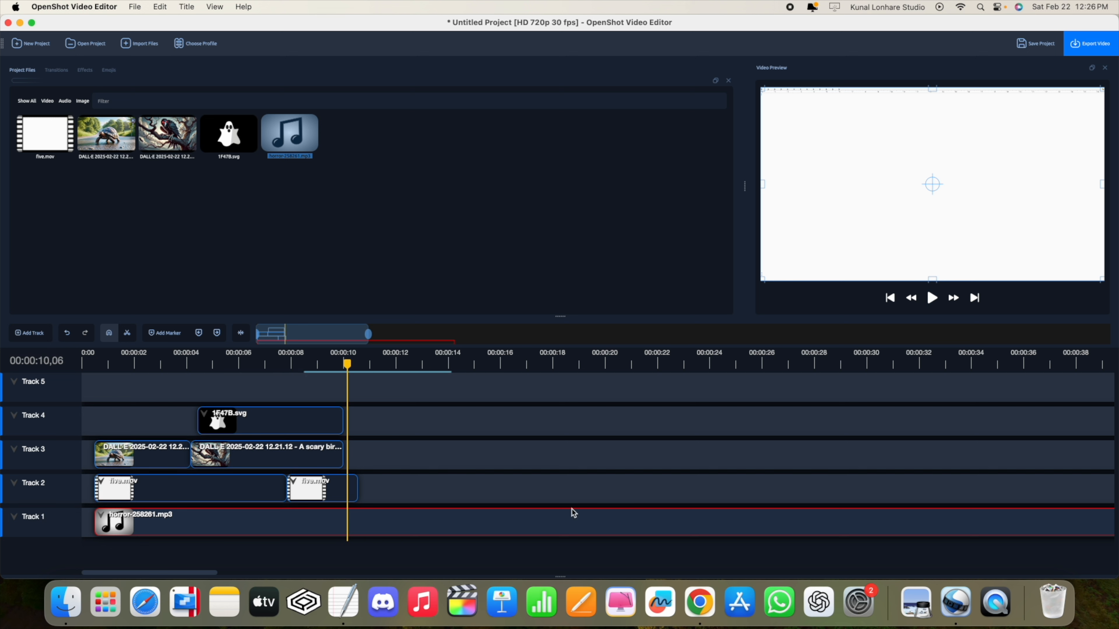
Cut the horror music on Track 1 with the Razor at about 00:00:10,06 and delete the remaining part
left_click(127, 333)
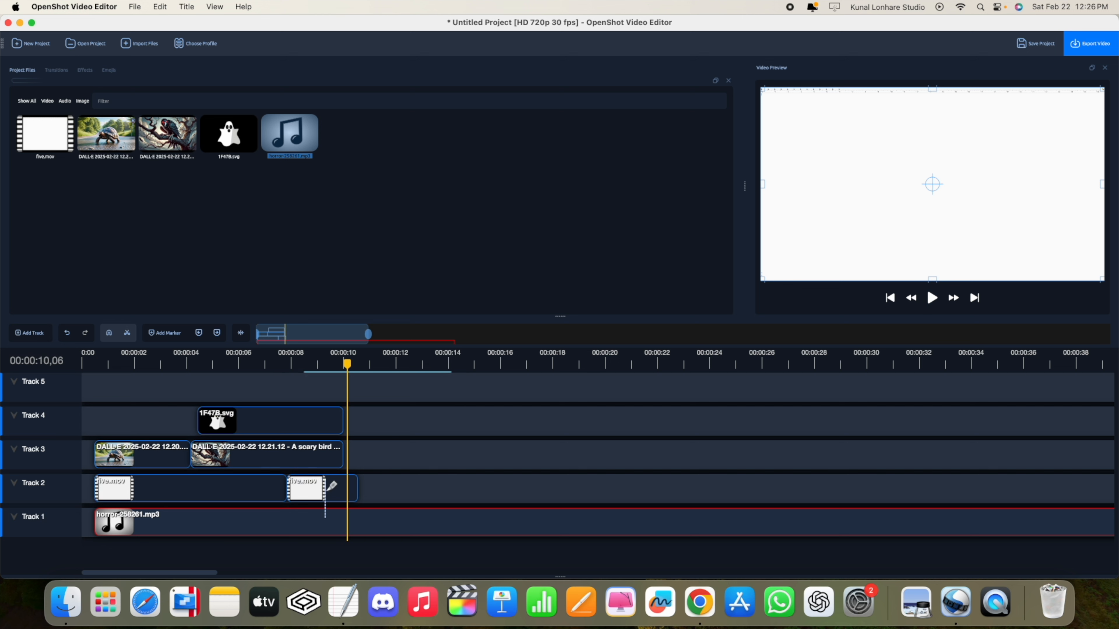
left_click(351, 516)
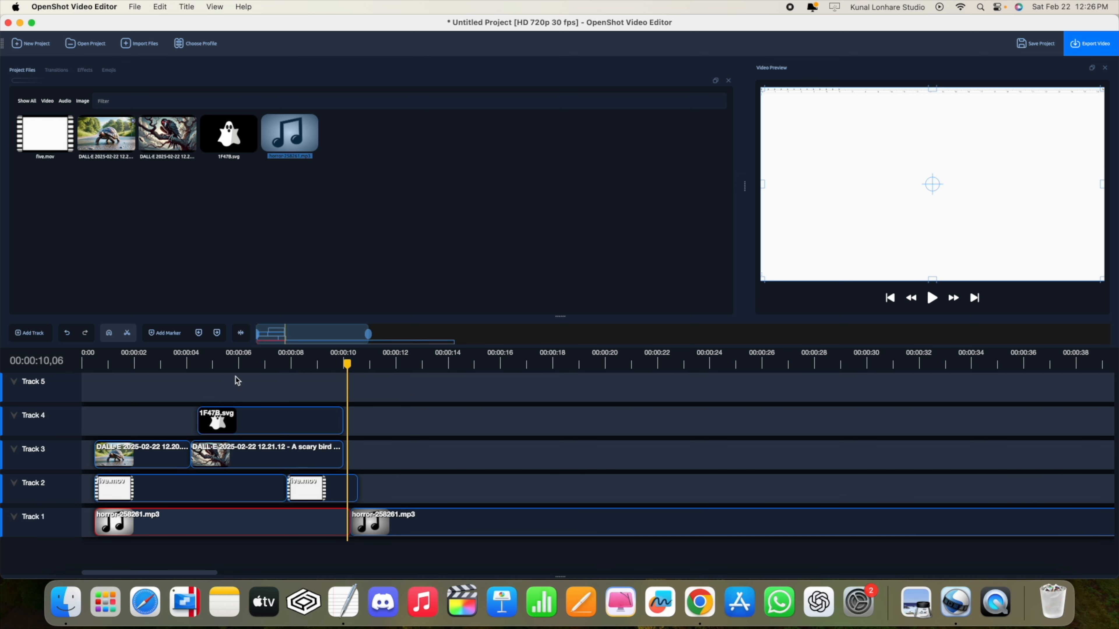
left_click(128, 336)
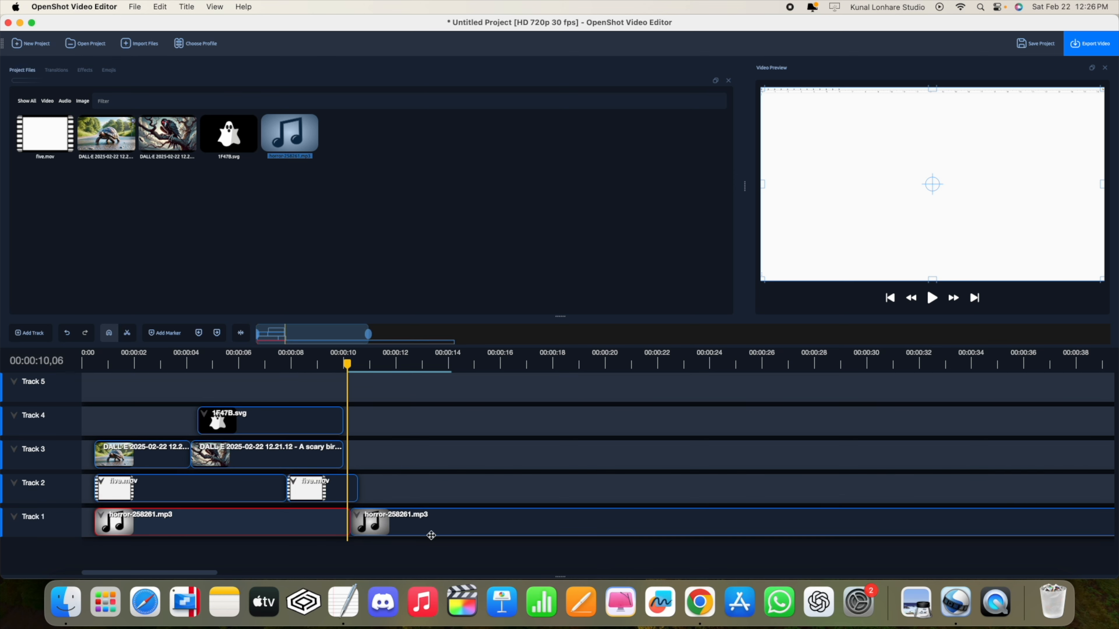
left_click(441, 530)
key("Delete")
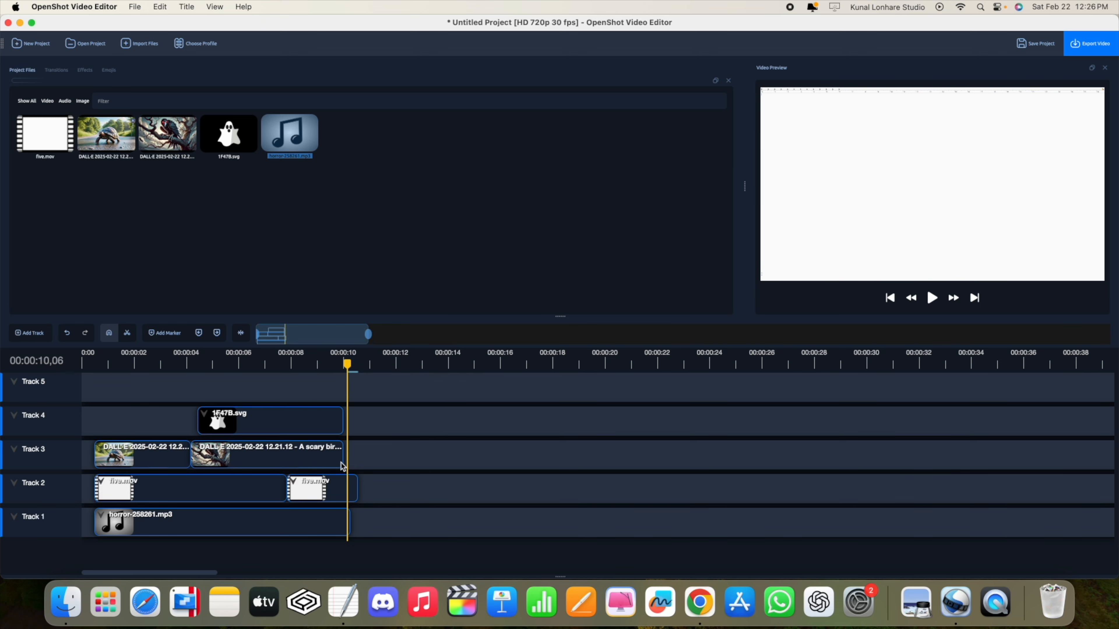
Select all clips on Tracks 1 to 4 and move them together to the very start of the timeline
left_click_drag(412, 533, 119, 401)
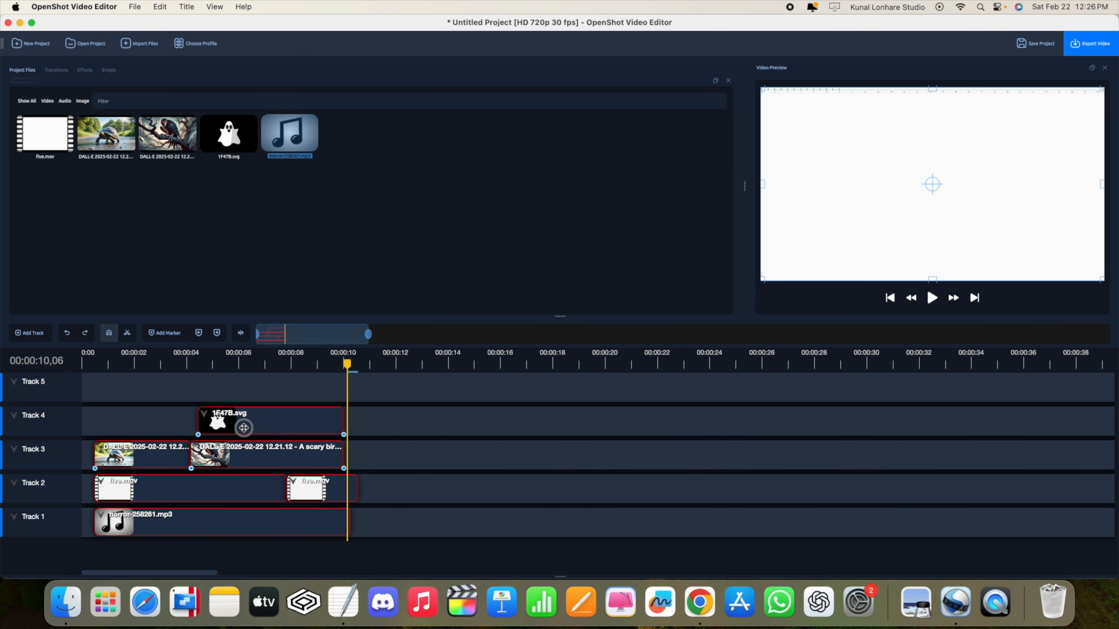
left_click_drag(244, 428, 233, 428)
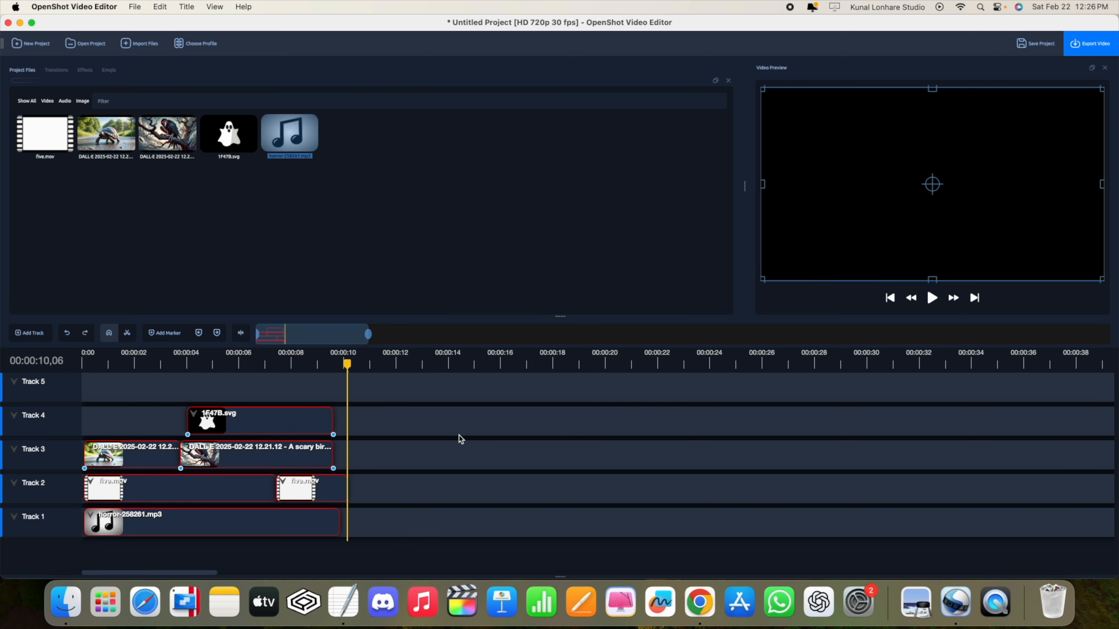
Export the video as "horror scene" in MP4 (h.264) with the HD 720p 30 fps profile and High quality
left_click(1091, 44)
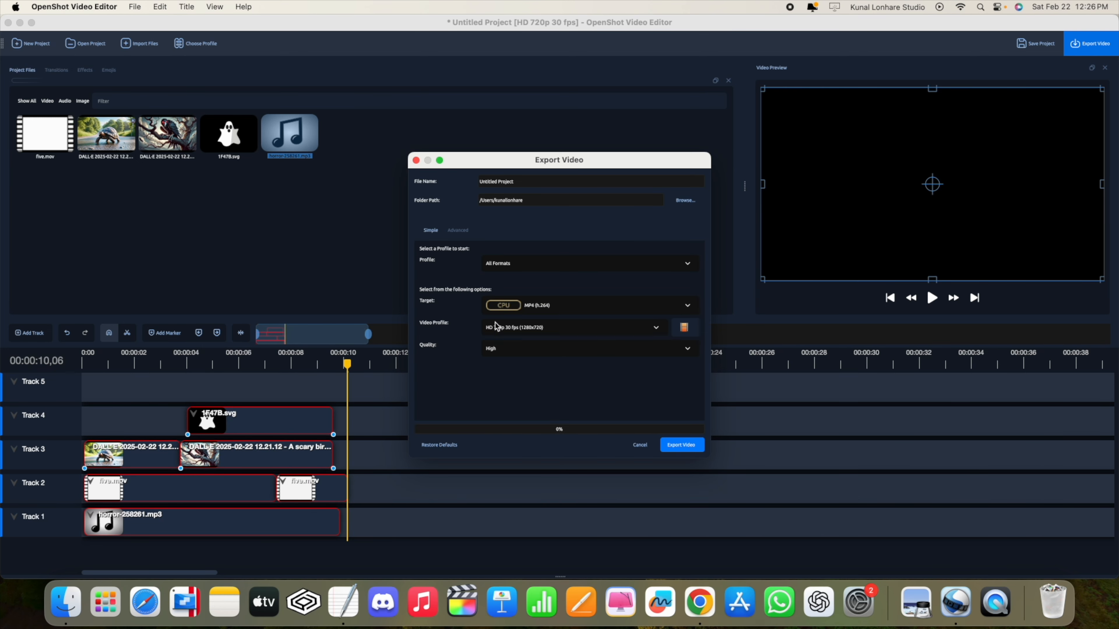
left_click(498, 180)
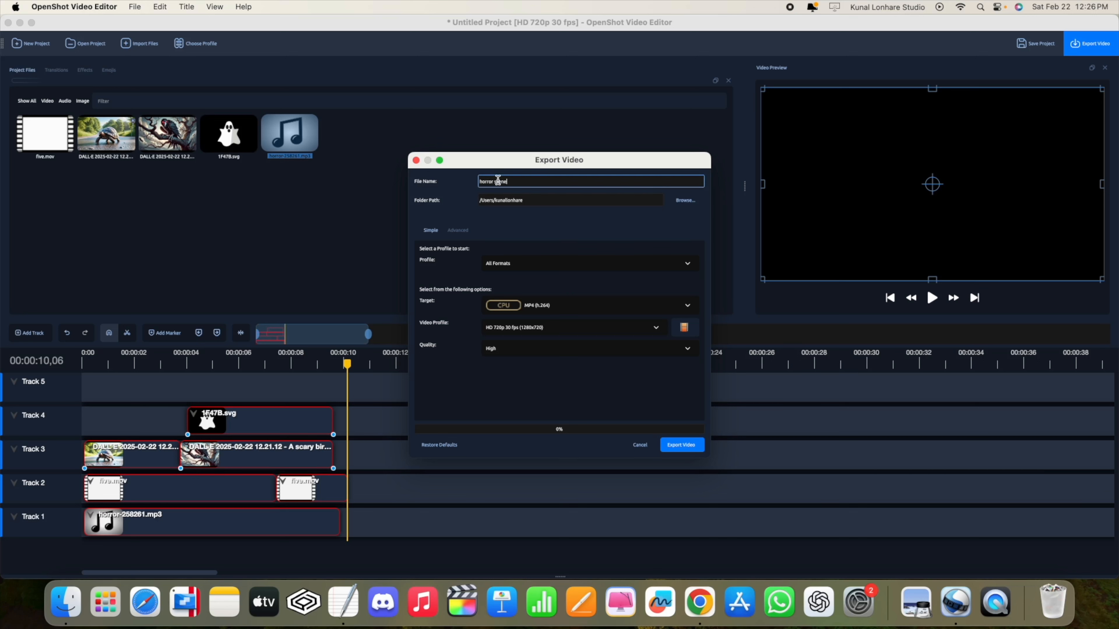
left_click(681, 445)
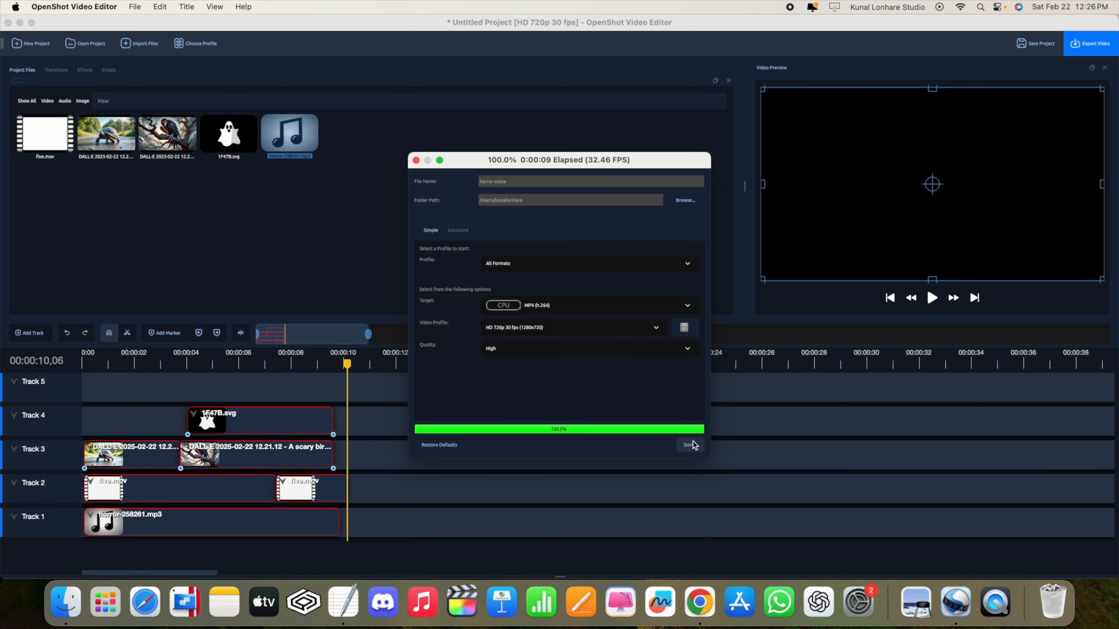
left_click(690, 445)
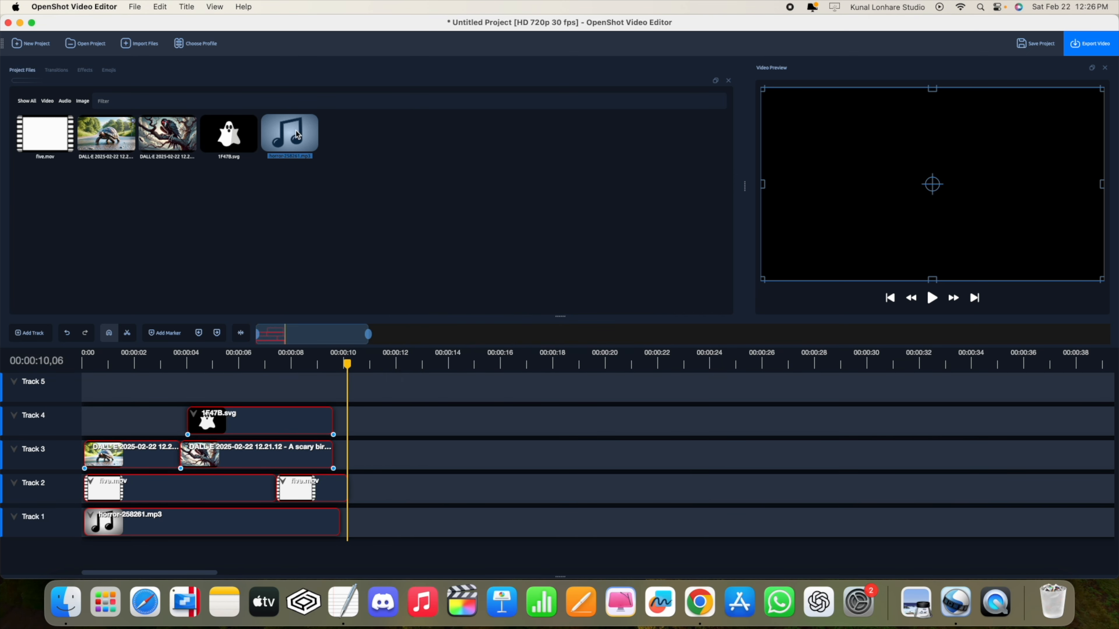
Minimize the editor, search the Mac for "horr", open the horror-258261.mp3 result, and quit Music
left_click(20, 23)
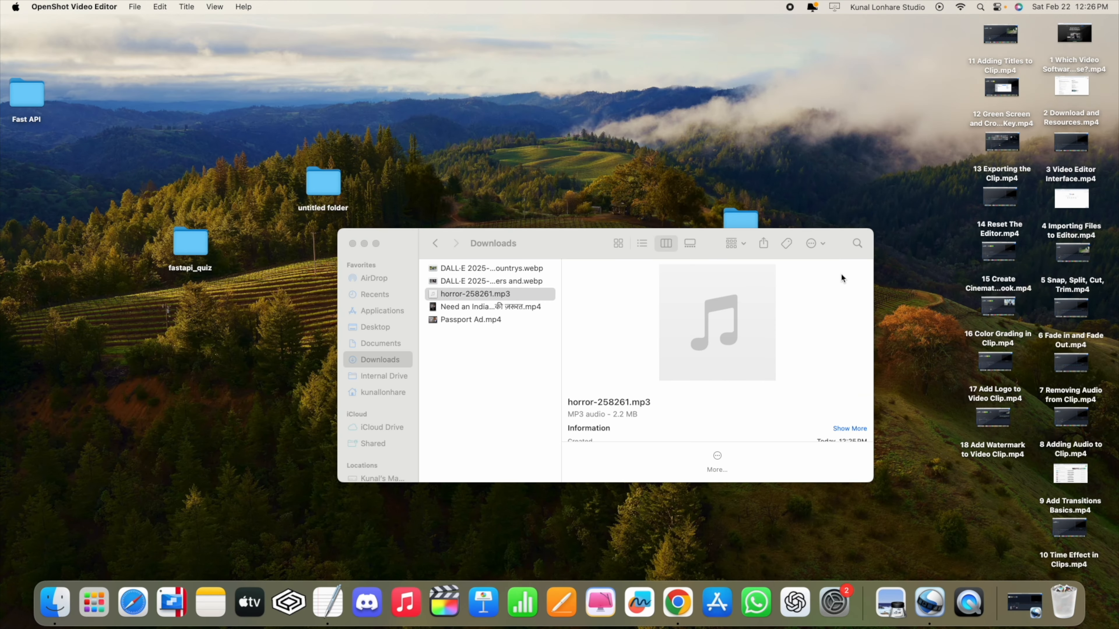
mouse_move(714, 245)
left_mouse_down()
mouse_move(282, 244)
mouse_move(706, 245)
left_mouse_up()
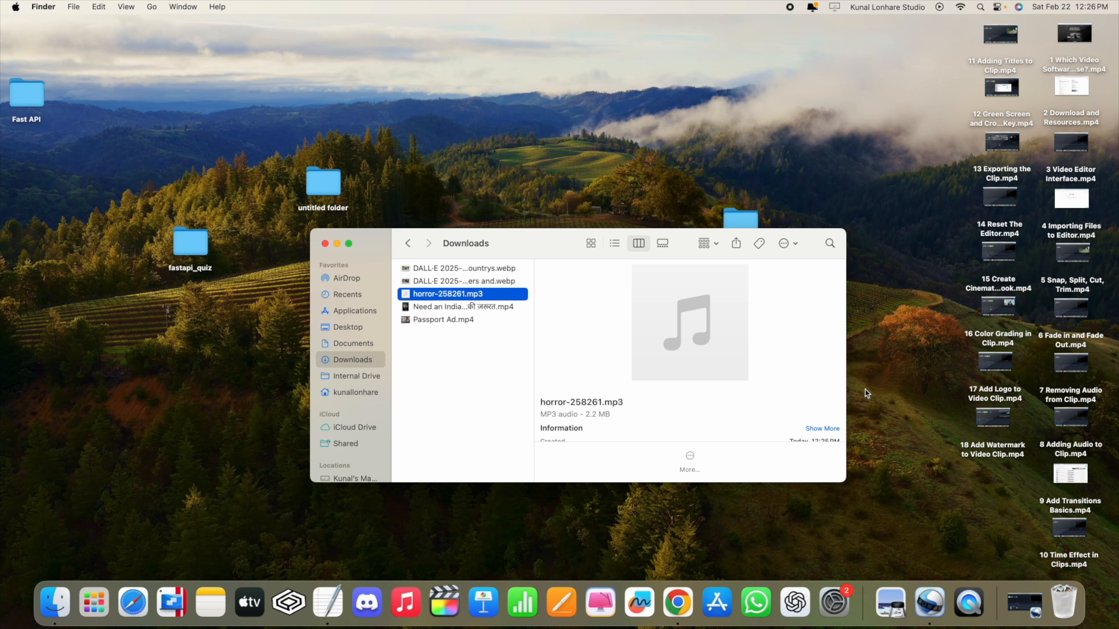
left_click(980, 7)
type("horr")
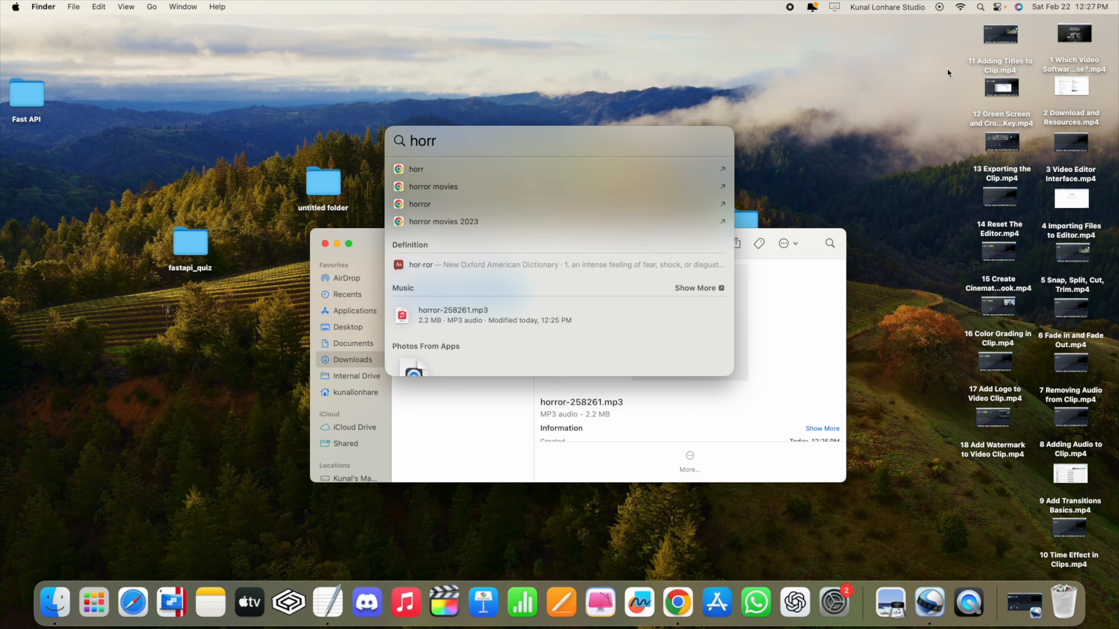
left_click(498, 313)
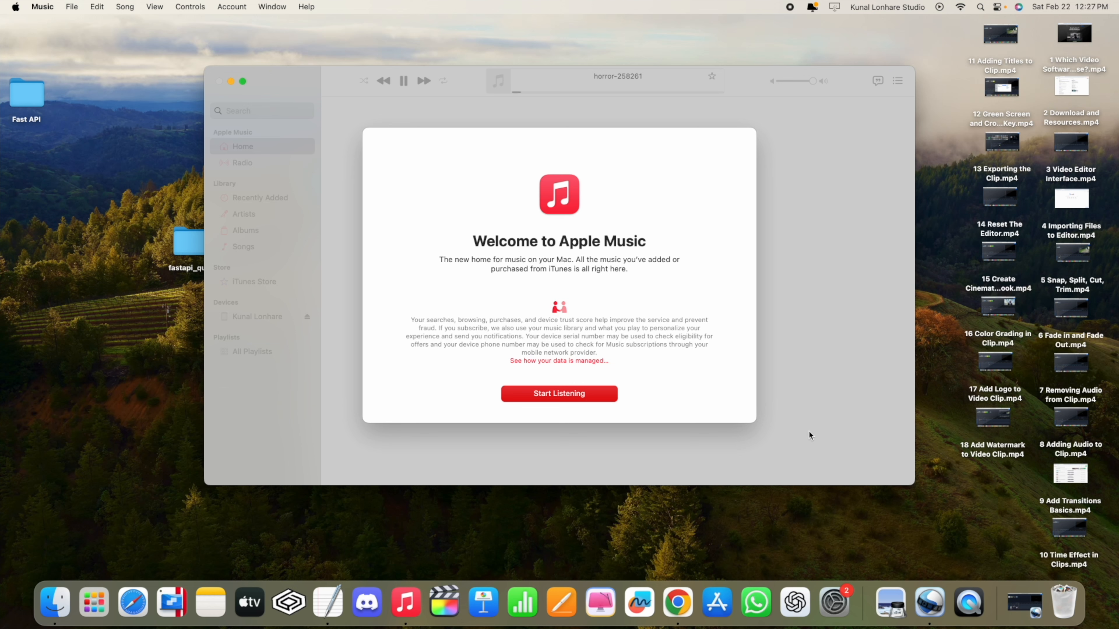
right_click(418, 611)
left_click(416, 560)
Search the Mac for "horror" to look for the exported video, and dismiss the search
left_click(981, 6)
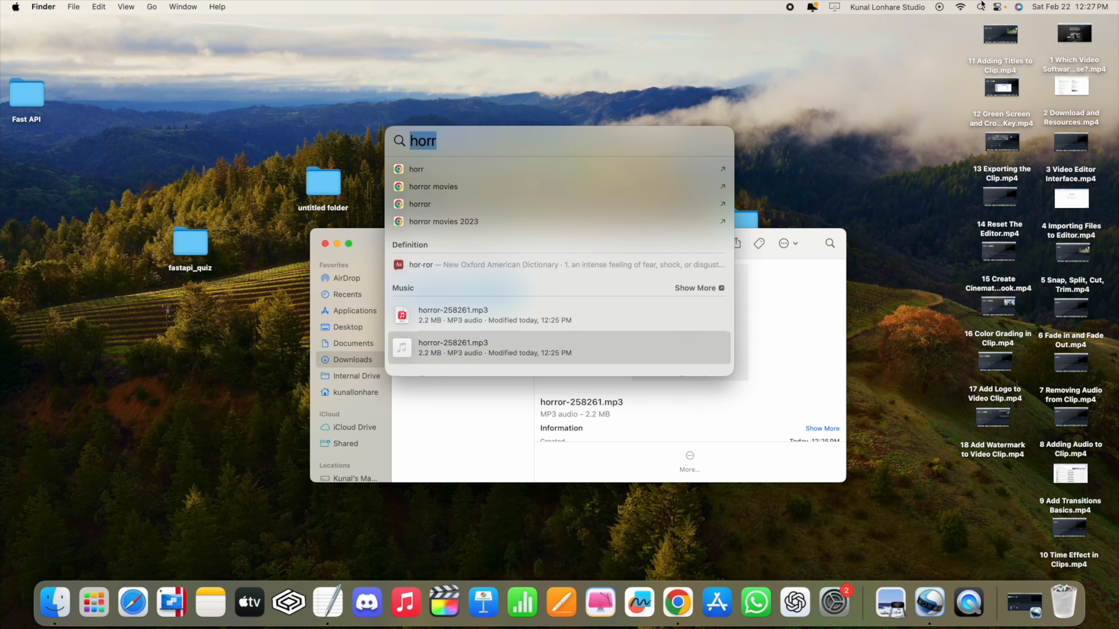
type("horro")
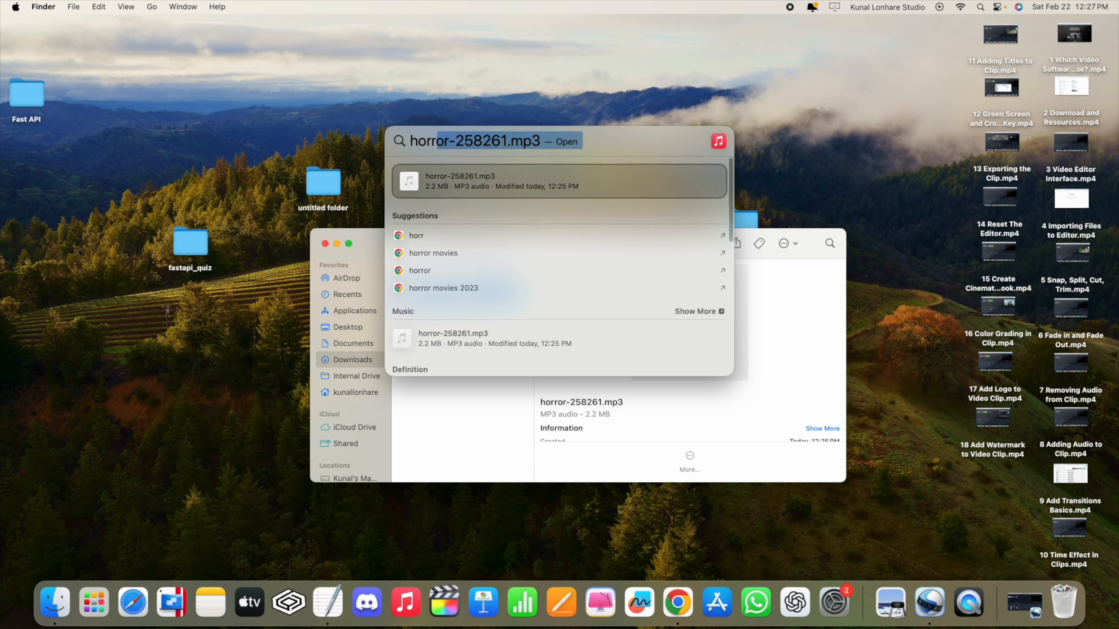
type("r")
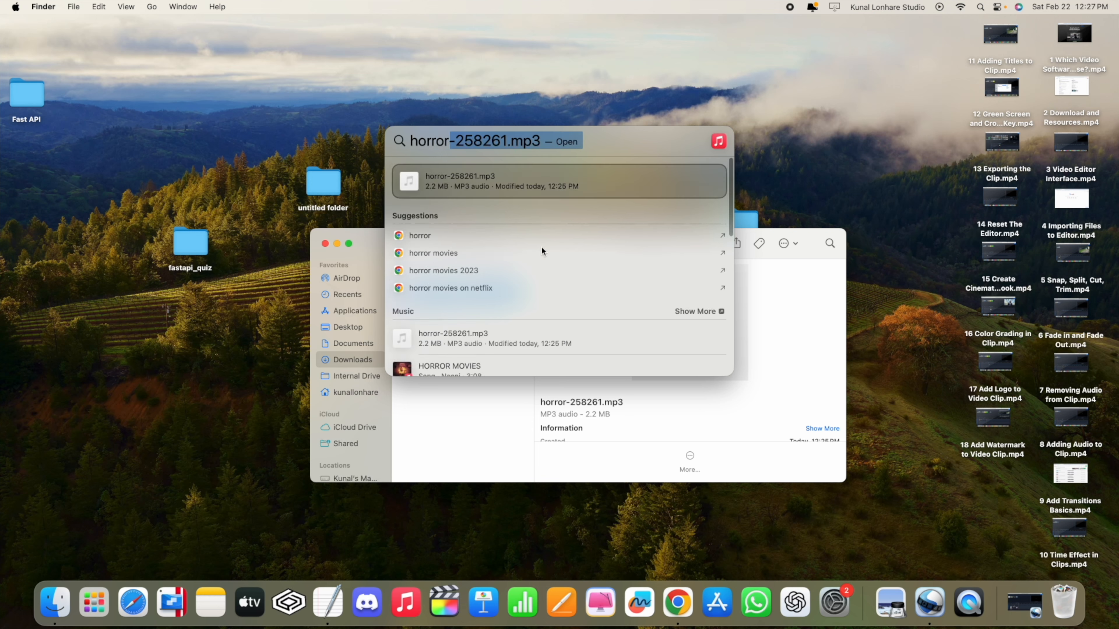
scroll(510, 284, "down", 3)
scroll(458, 327, "down", 5)
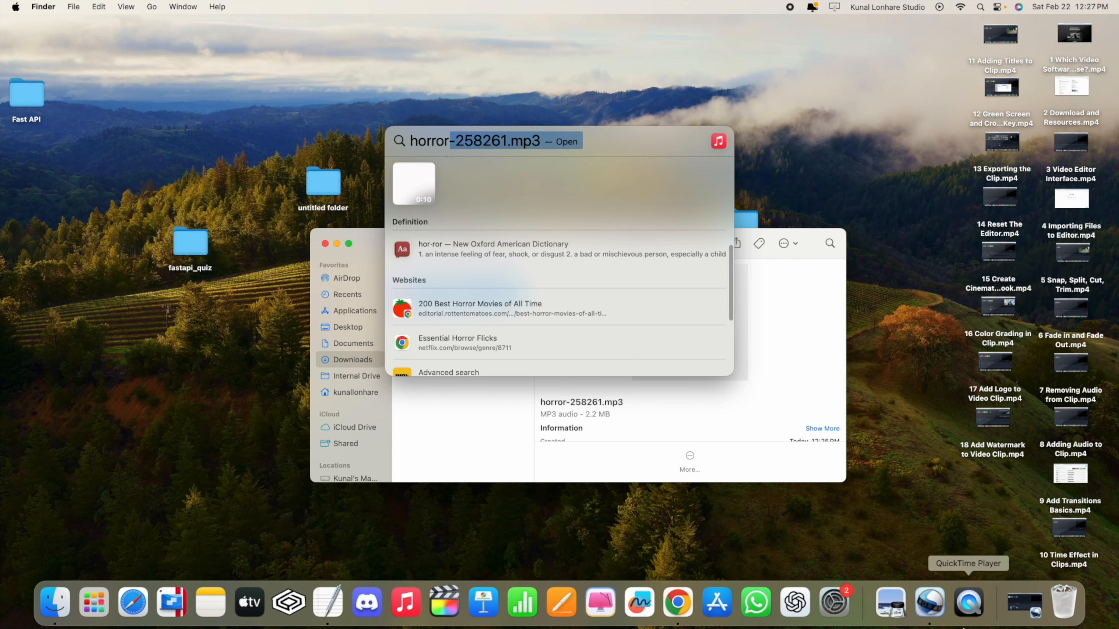
key("Escape")
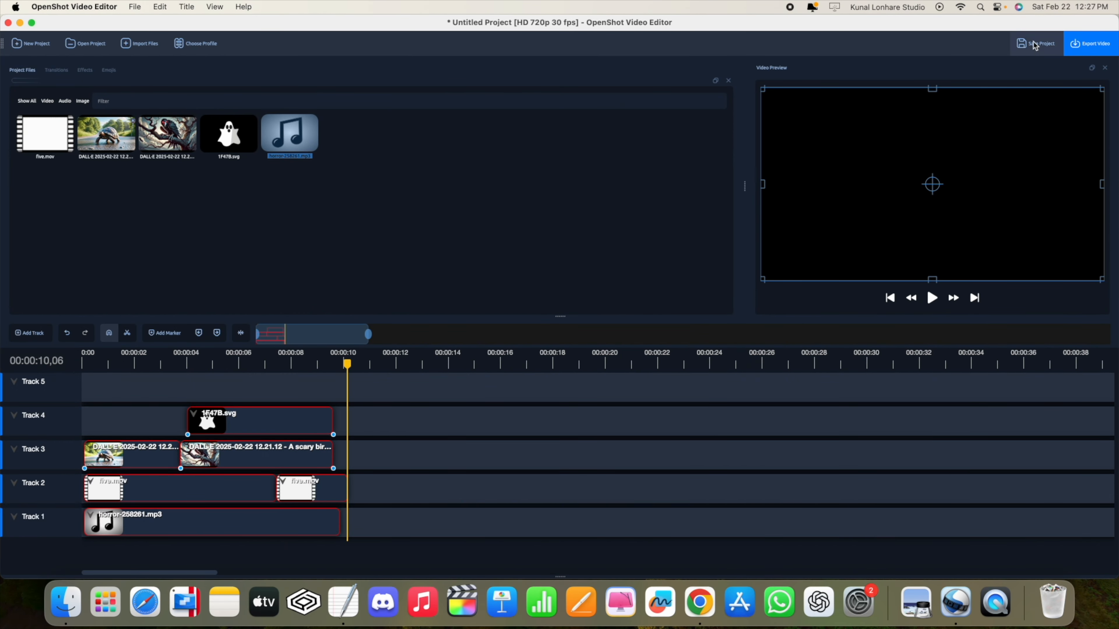
Export the video again as "horror scene" with the Desktop as its destination folder
left_click(1078, 40)
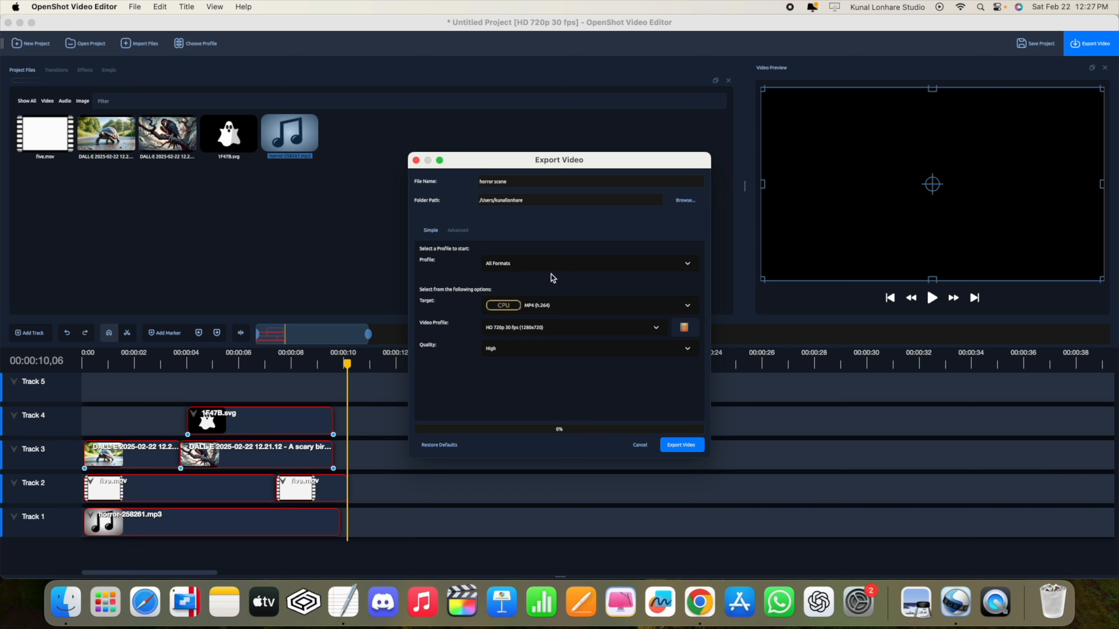
left_click(686, 201)
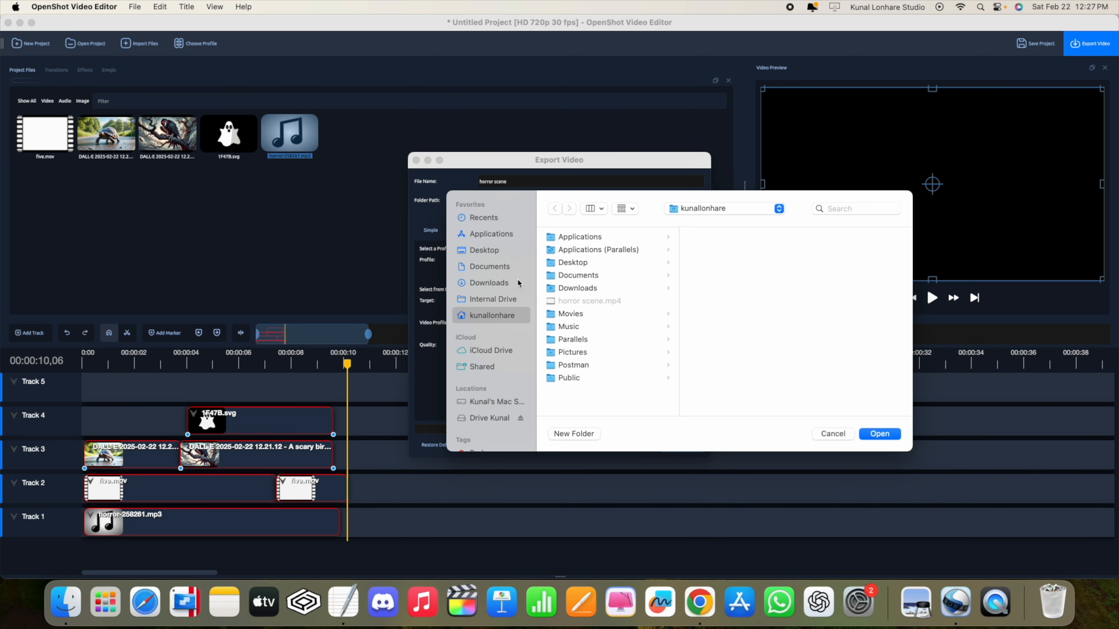
left_click(489, 251)
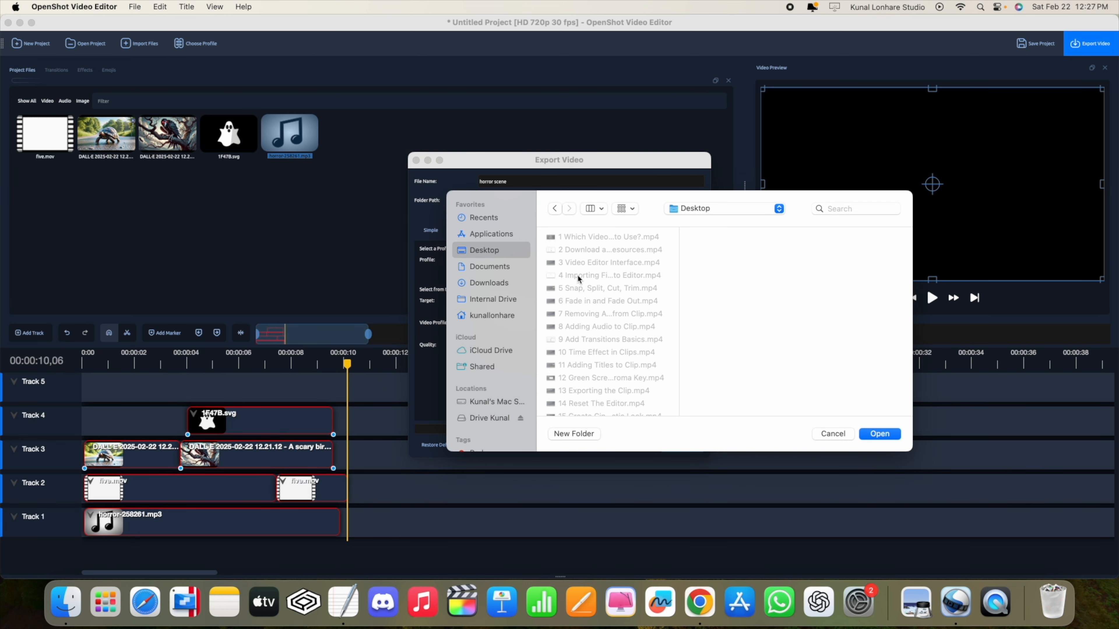
left_click(887, 435)
left_click(681, 445)
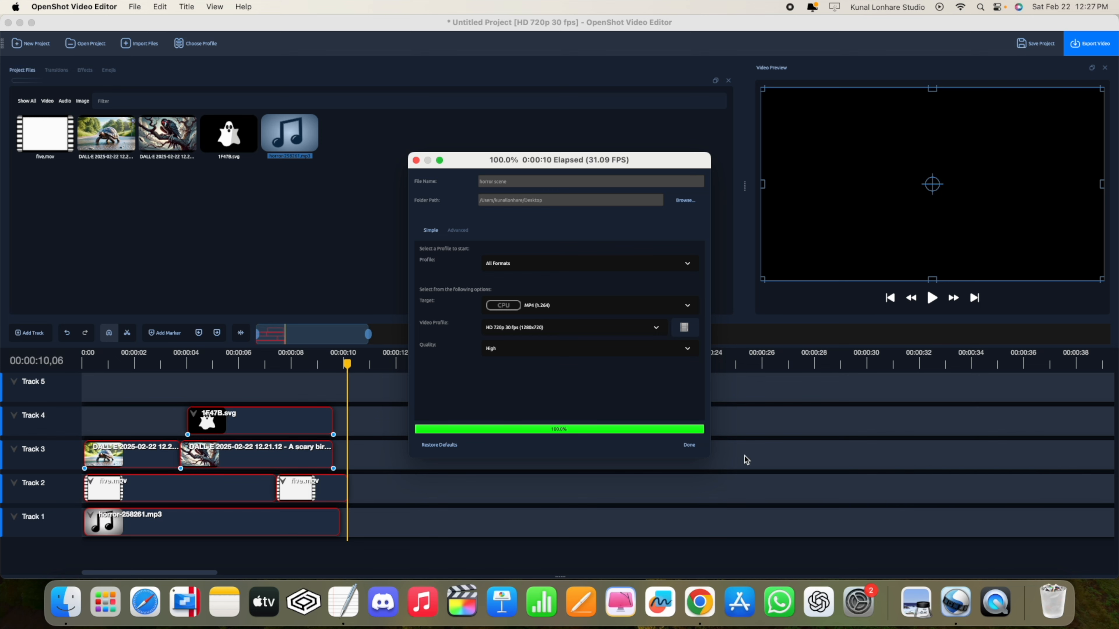
left_click(700, 446)
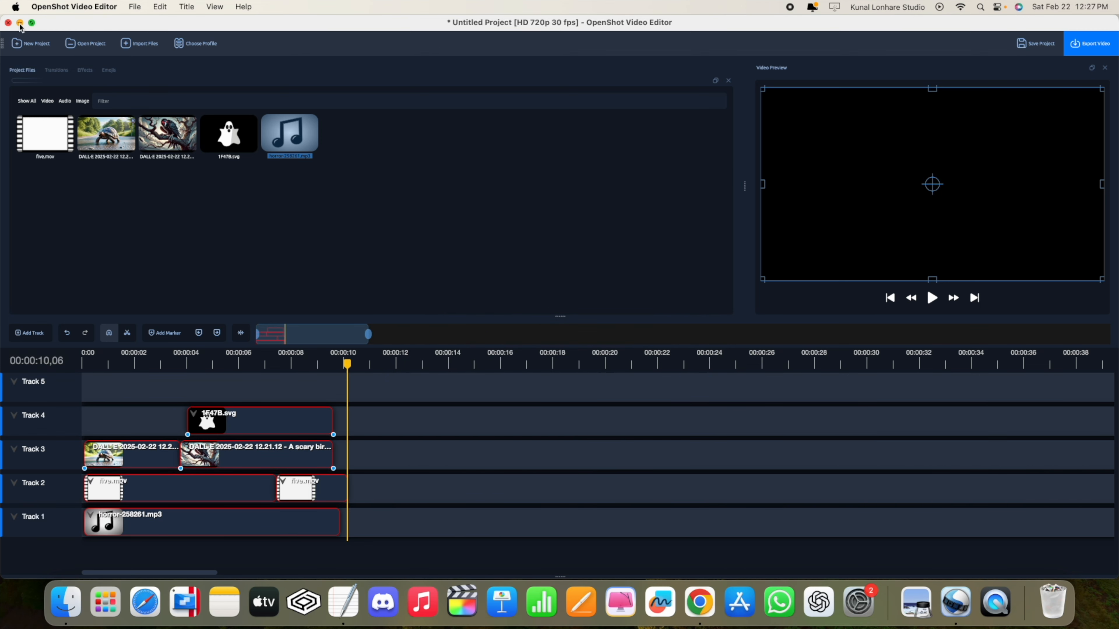
Minimize the editor, play horror scene.mp4 from the desktop in QuickTime Player at full screen, and close it
left_click(20, 22)
double_click(938, 513)
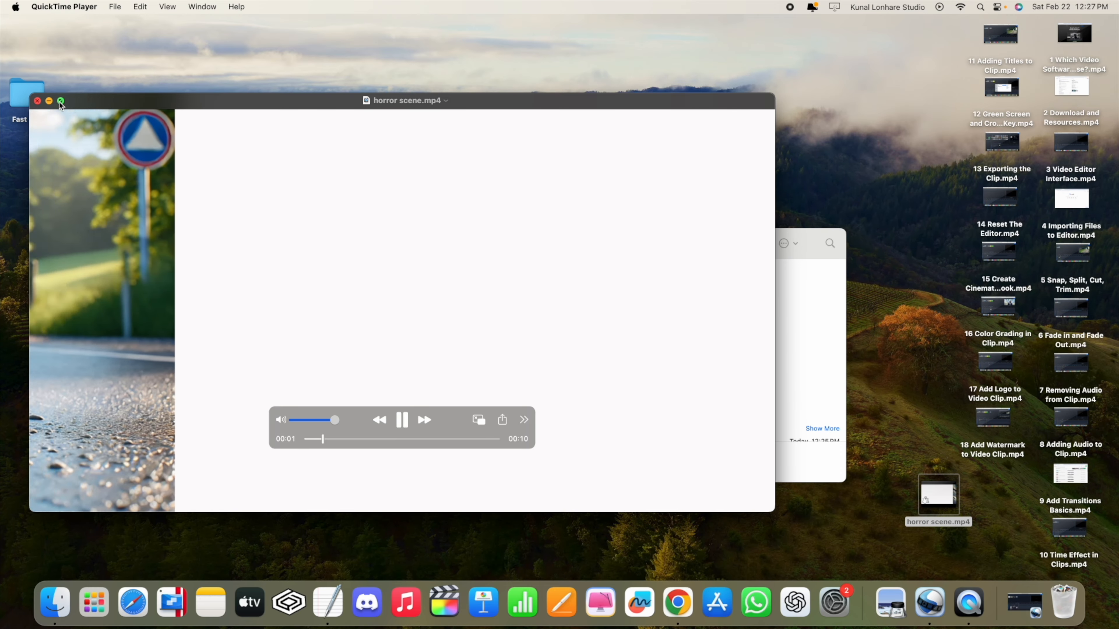
left_click(61, 101)
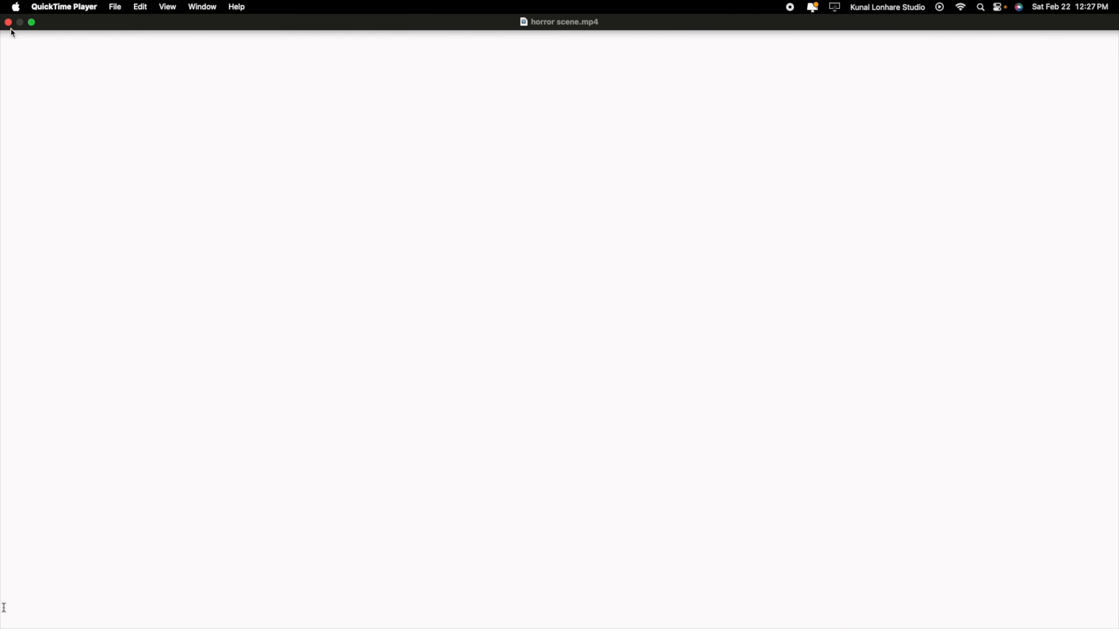
left_click(9, 22)
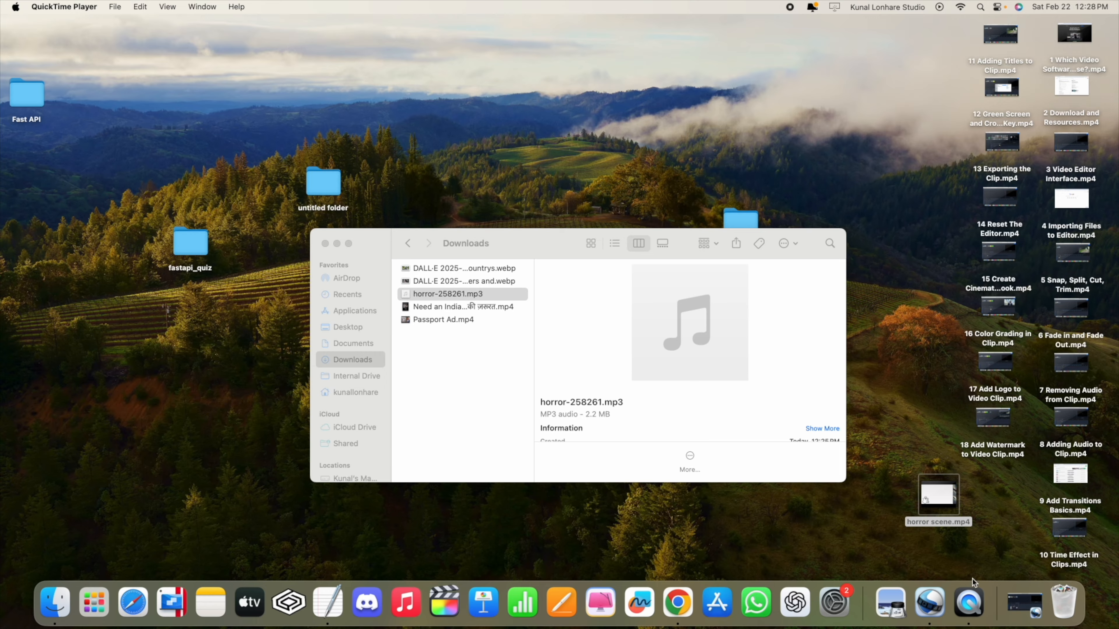
Switch to Chrome, search for "kuku courses" in a new tab, and open the Kuku Courses home page
left_click(1024, 602)
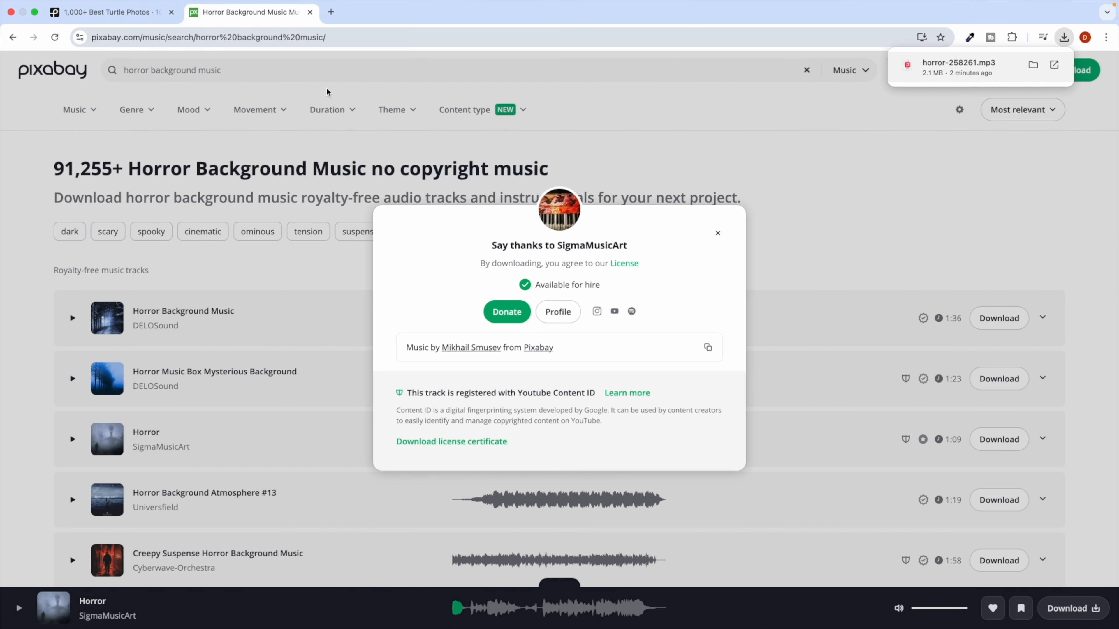
left_click(334, 28)
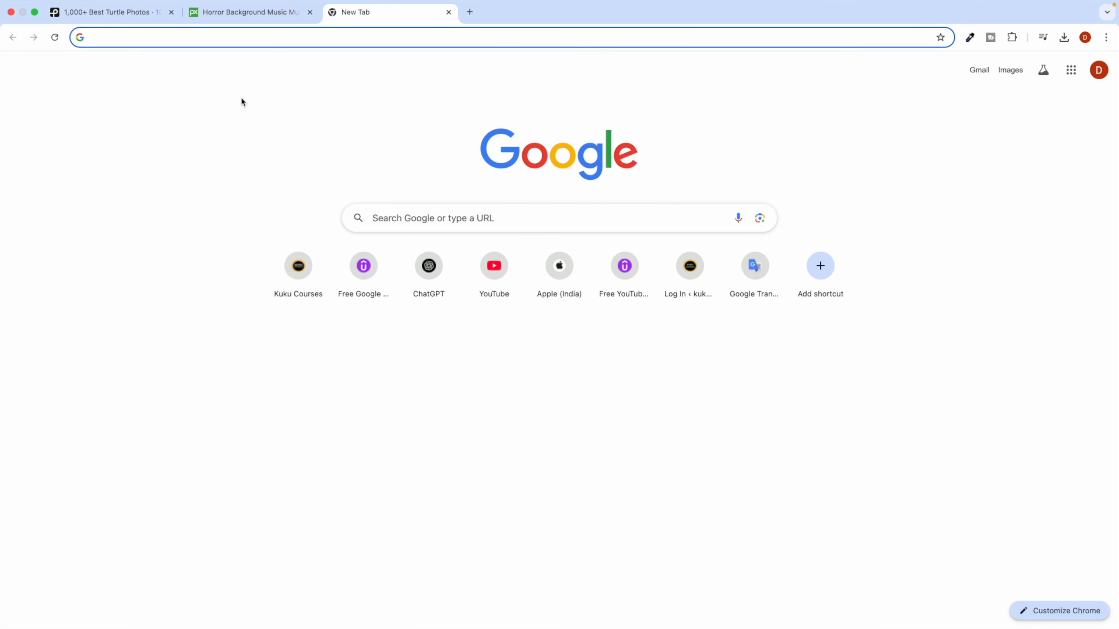
type("ku")
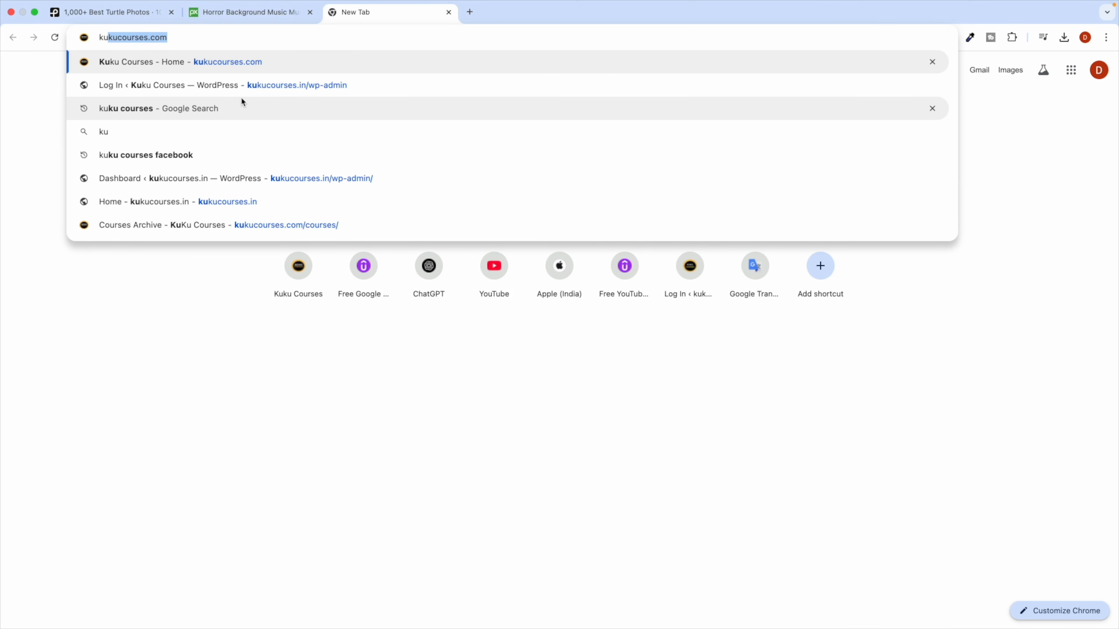
type("ku c")
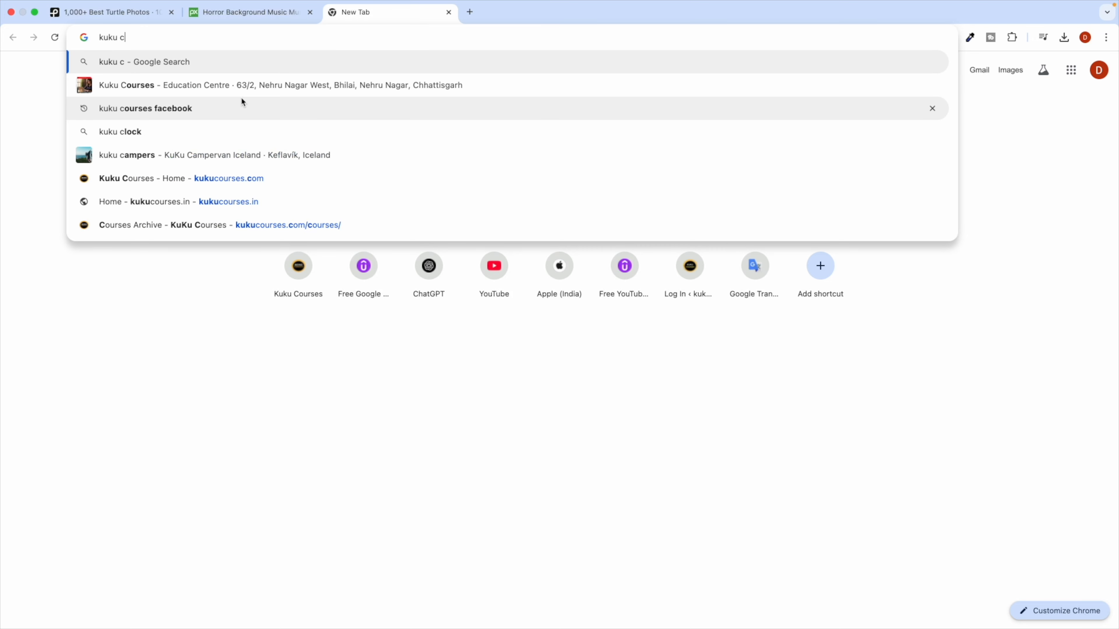
key("Down")
key("Return")
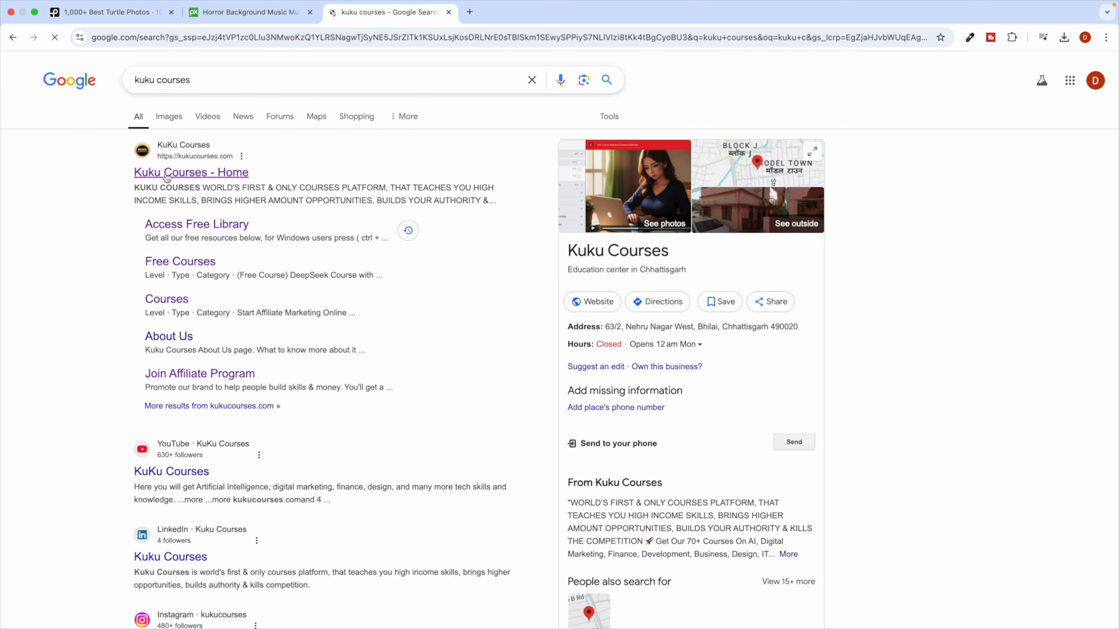
left_click(166, 174)
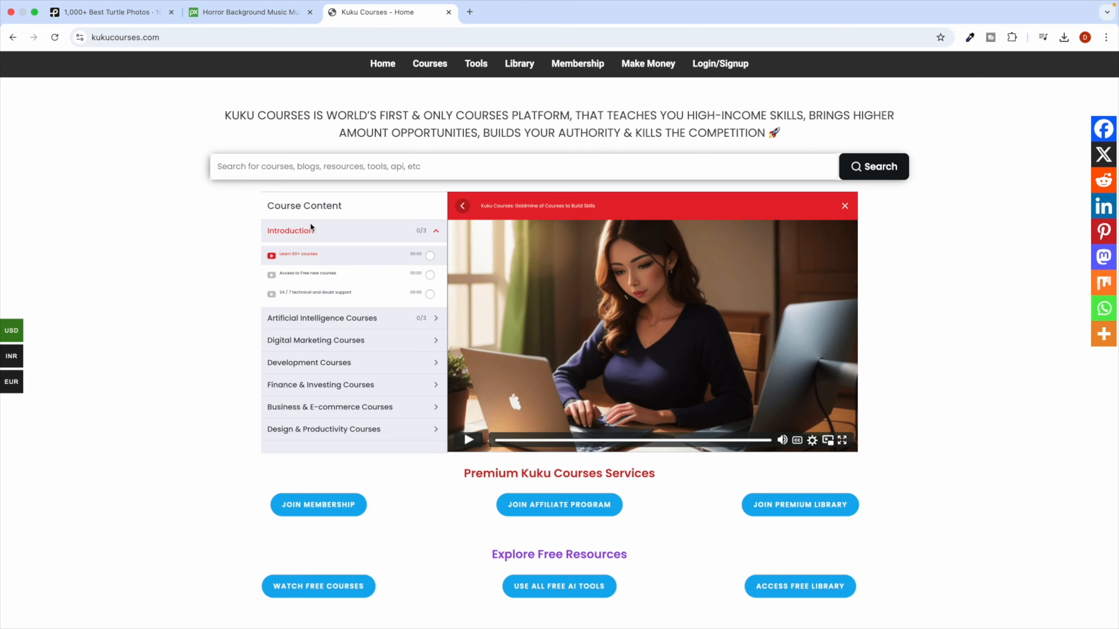
Browse the Kuku Courses home page and open its Read Free Blogs link in the page footer
scroll(374, 305, "down", 10)
scroll(374, 306, "up", 1)
left_click(322, 328)
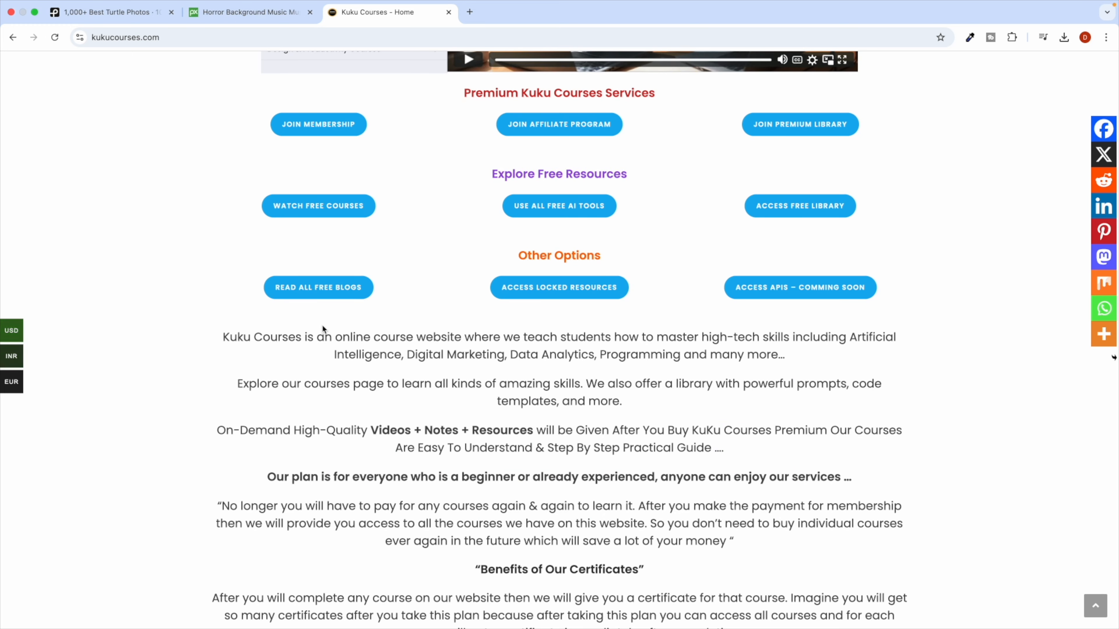
scroll(350, 411, "down", 15)
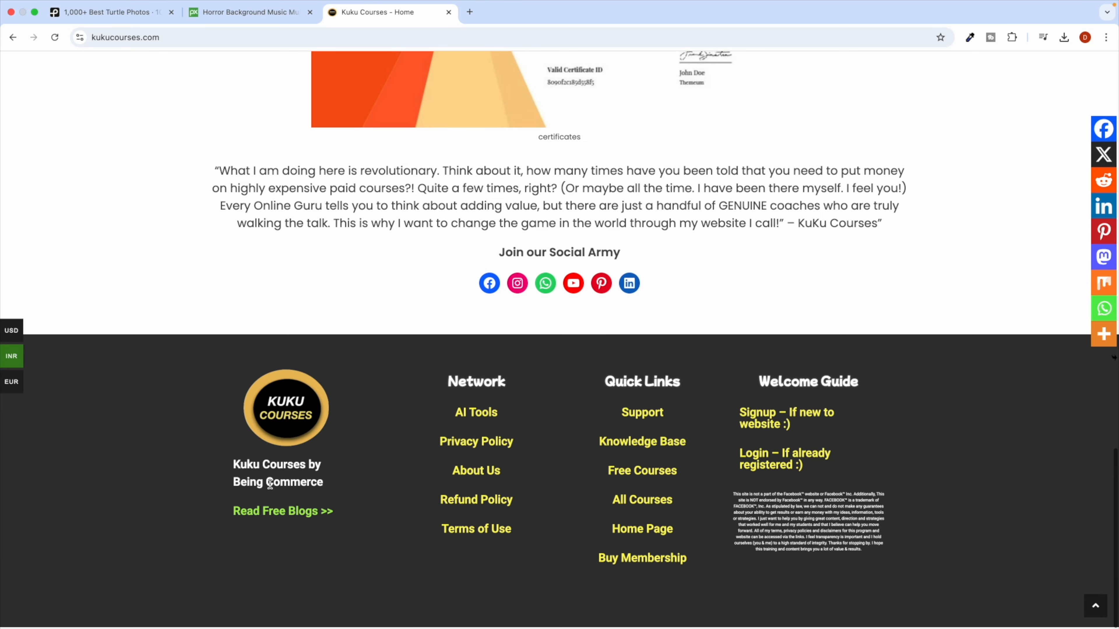
left_click(270, 510)
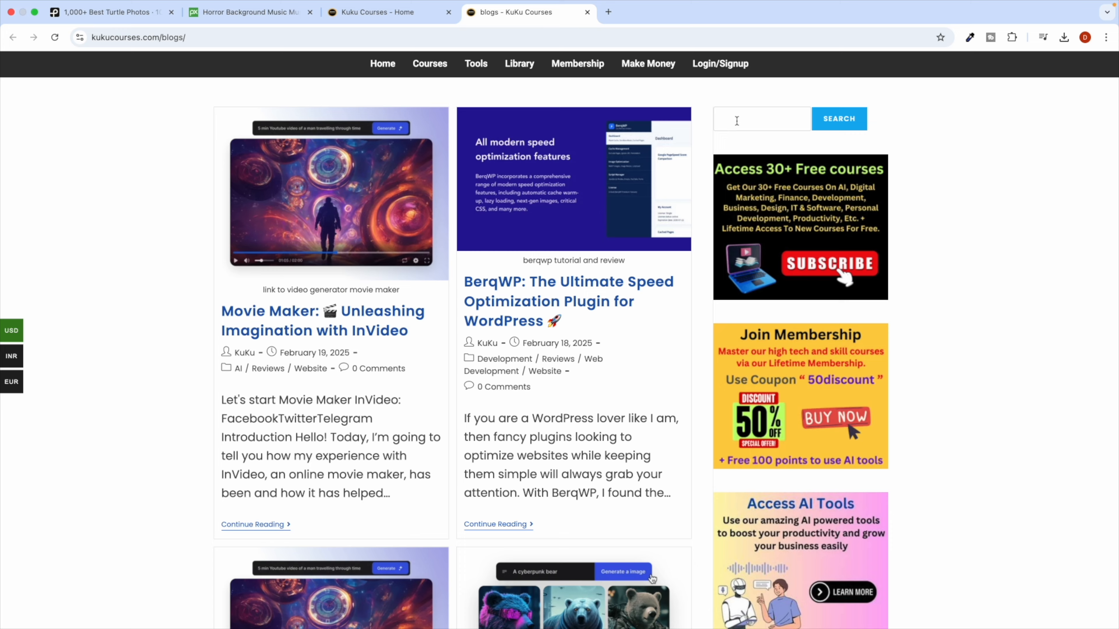
Search the blog for "ai image", dismissing the subscription popup, and look through the articles found
left_click(737, 121)
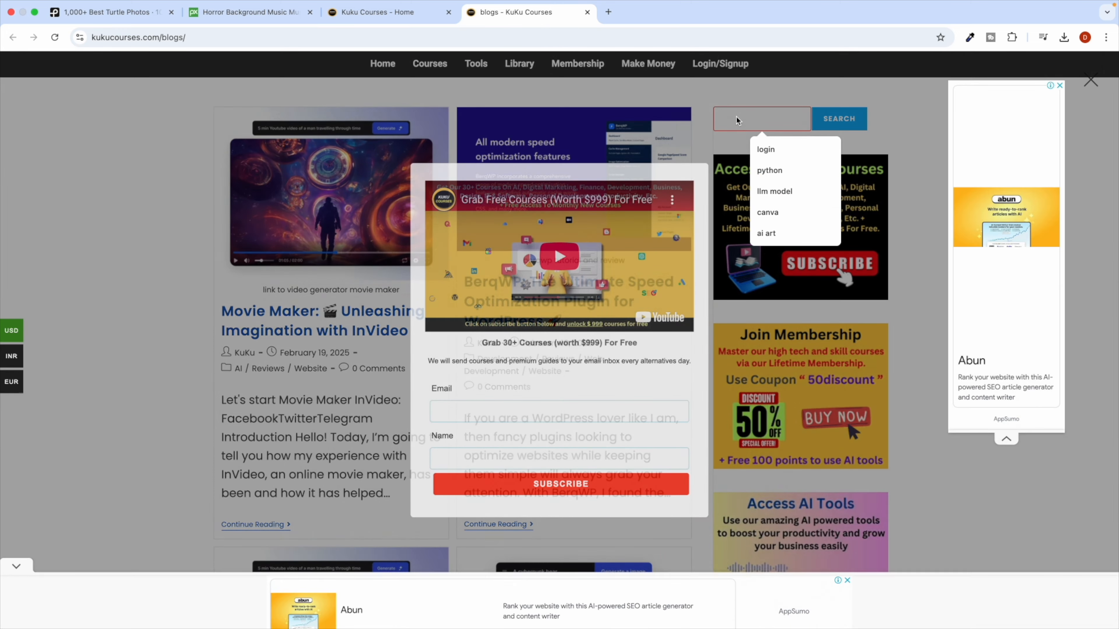
type("ai")
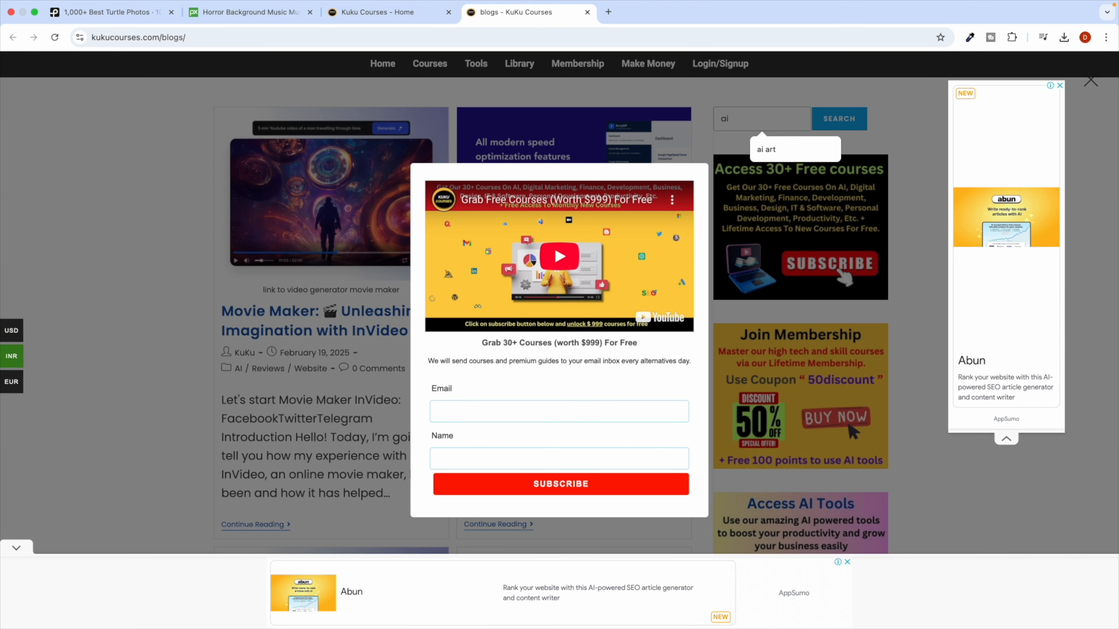
type(" image")
left_click(689, 99)
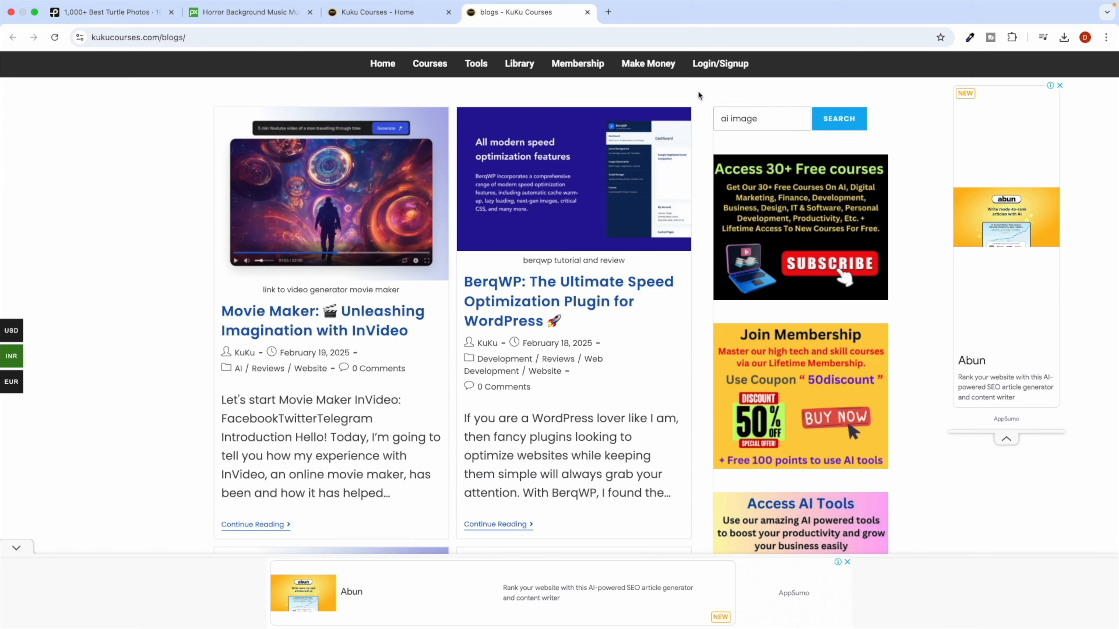
left_click(832, 124)
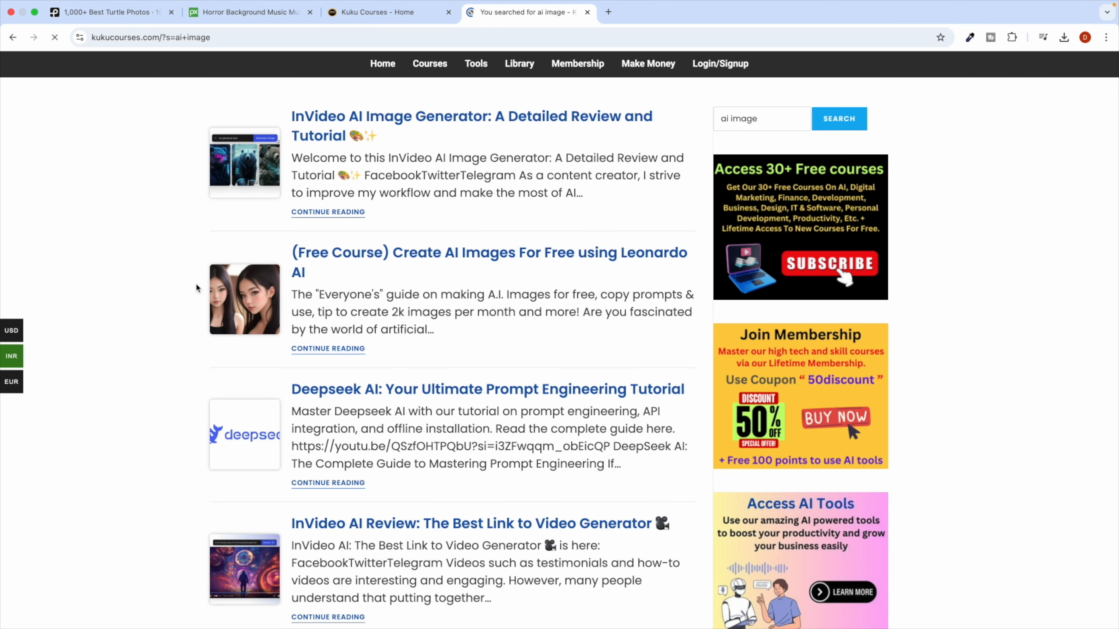
scroll(191, 295, "down", 5)
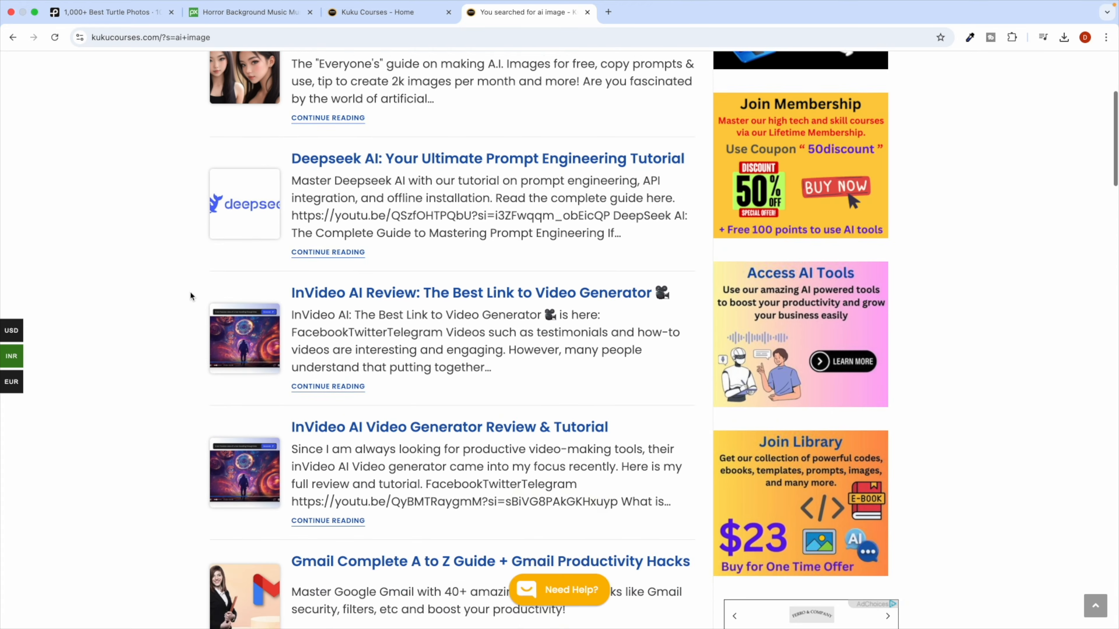
scroll(190, 291, "down", 9)
scroll(190, 291, "up", 15)
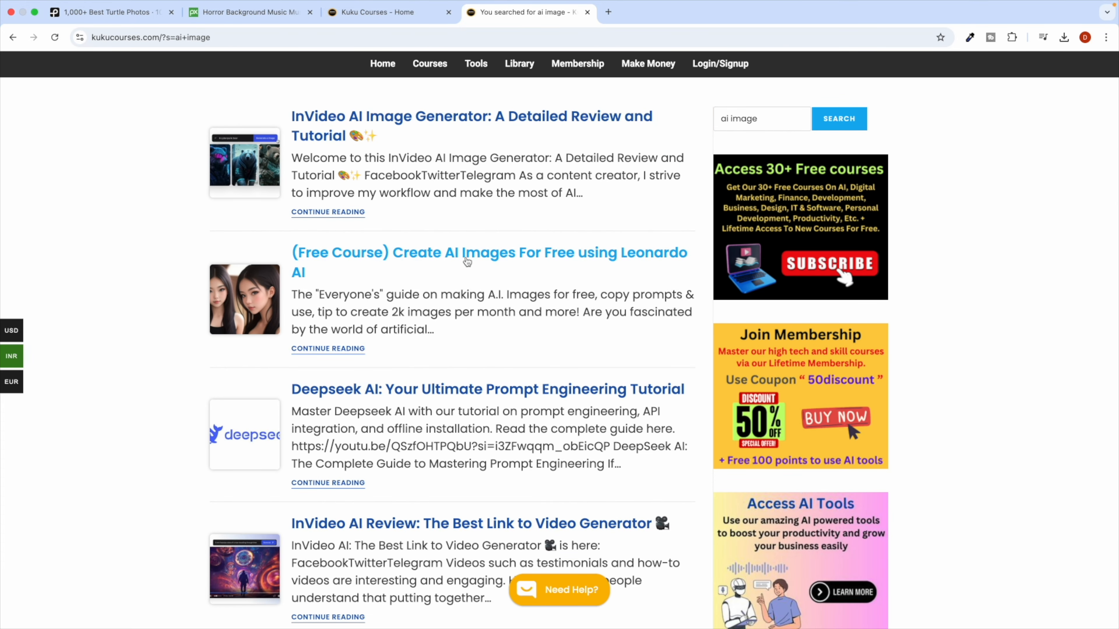
scroll(387, 325, "down", 4)
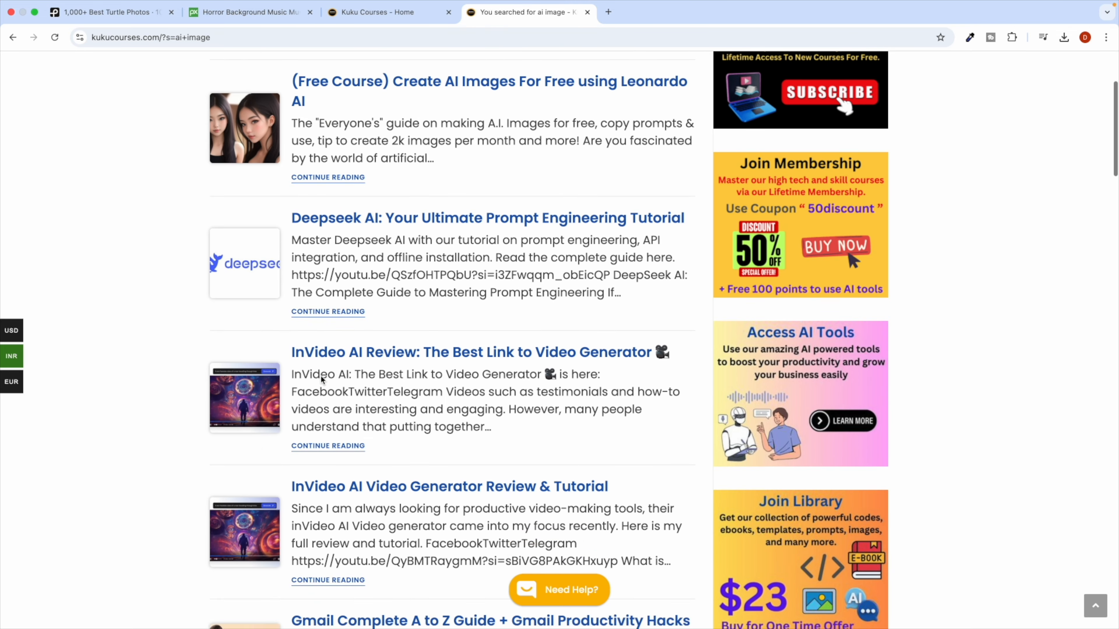
scroll(321, 381, "up", 5)
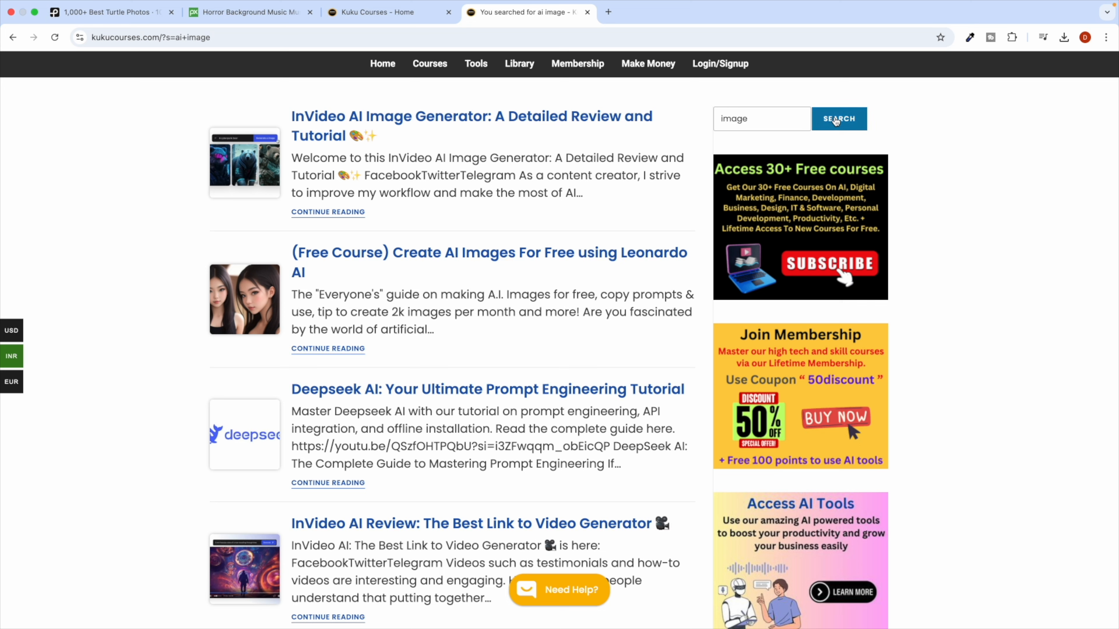
Search the blog for "art" instead and browse through to the second page of results
type("art")
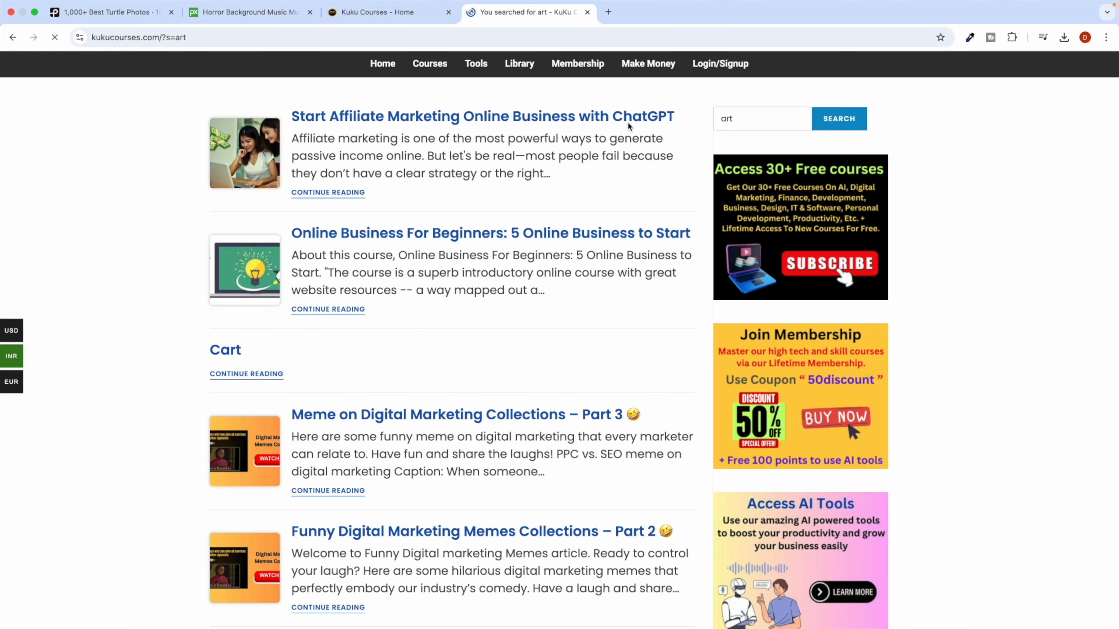
scroll(305, 320, "down", 8)
scroll(304, 320, "down", 5)
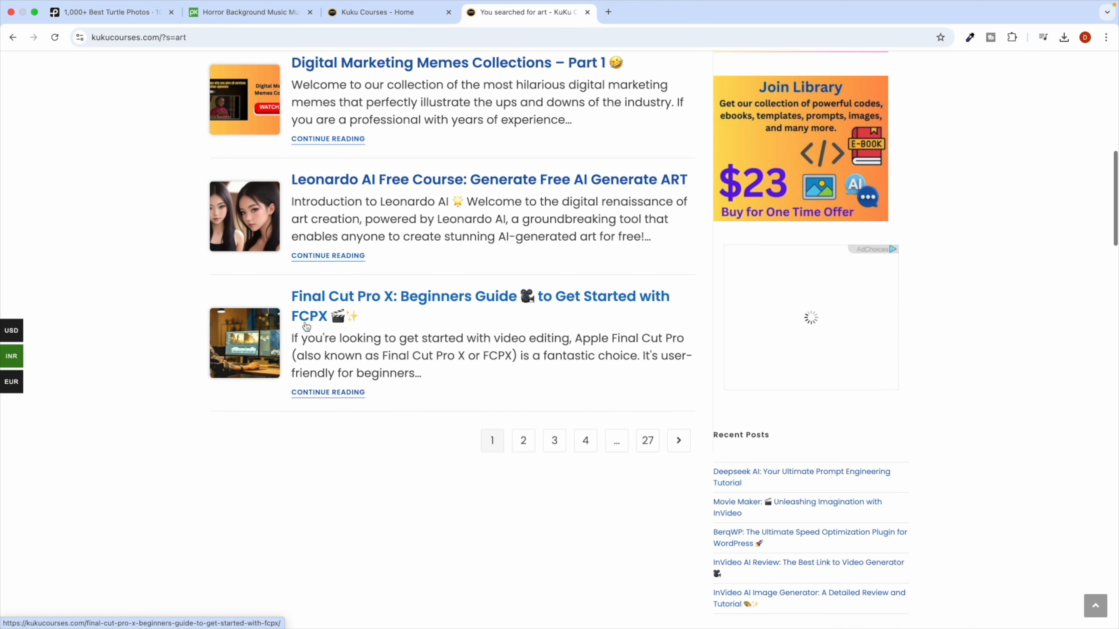
left_click(528, 435)
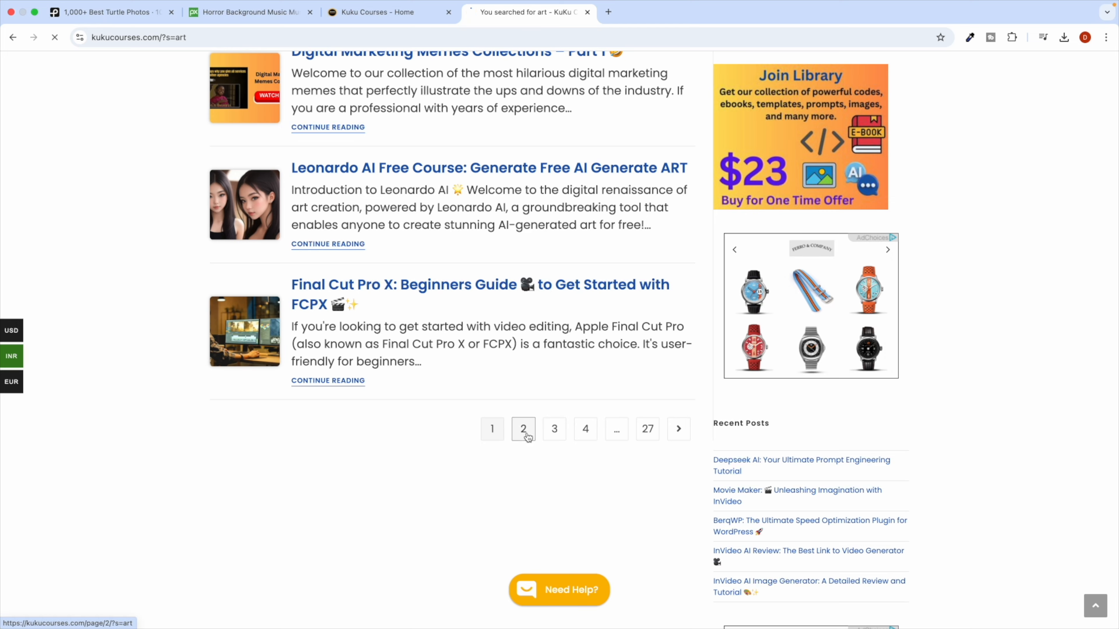
scroll(409, 338, "up", 13)
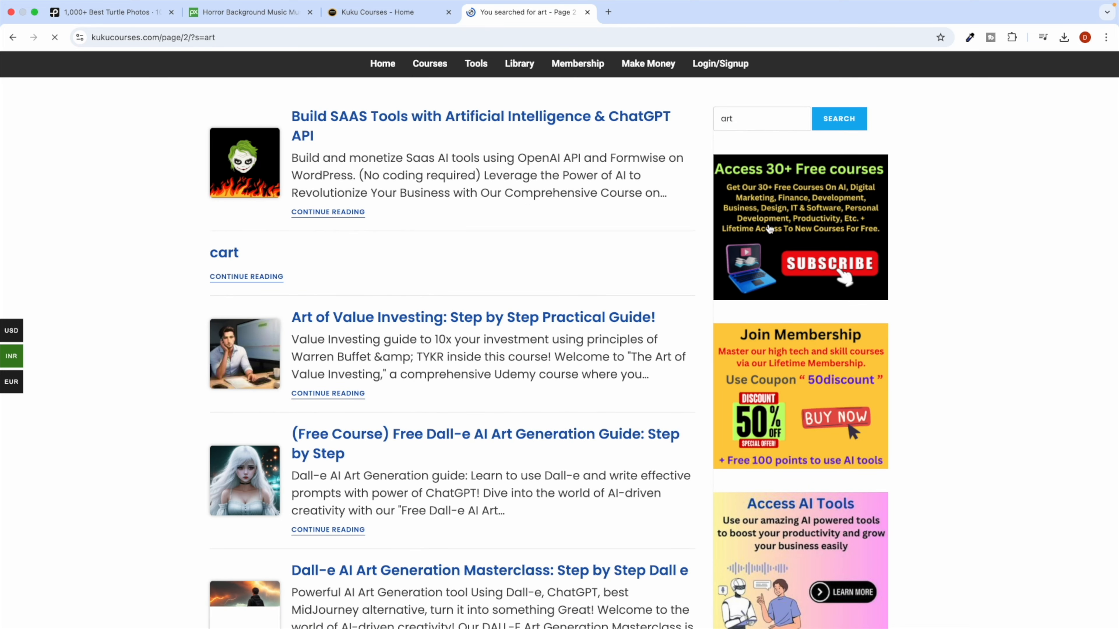
scroll(539, 378, "down", 12)
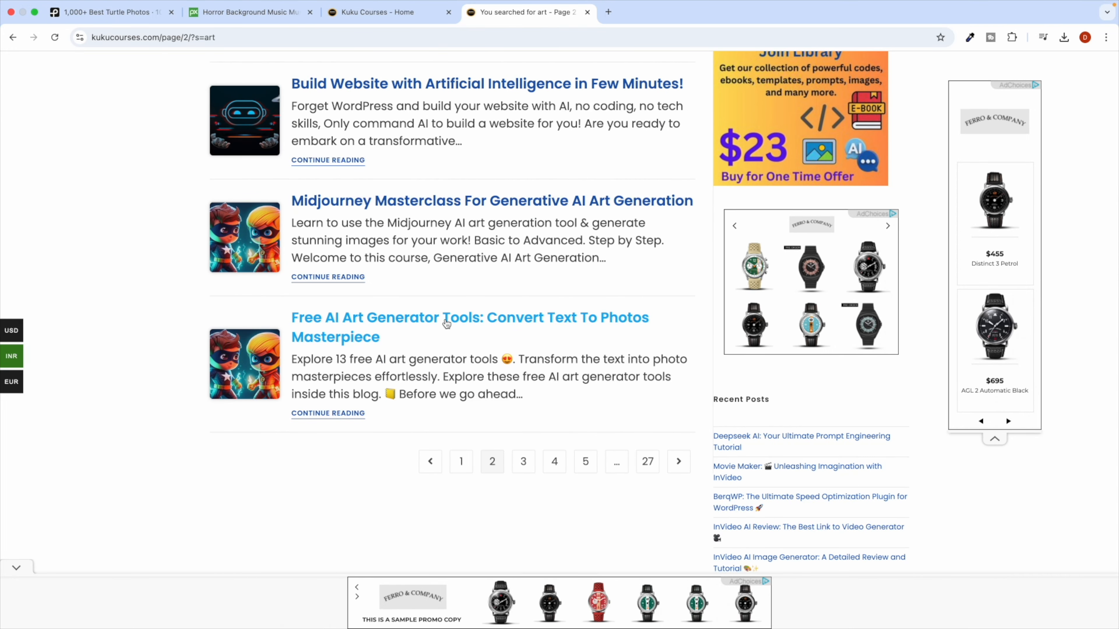
Open the "Free AI Art Generator Tools: Convert Text To Photos Masterpiece" article in a new tab, switch to it and close its ad overlay
right_click(398, 315)
left_click(413, 320)
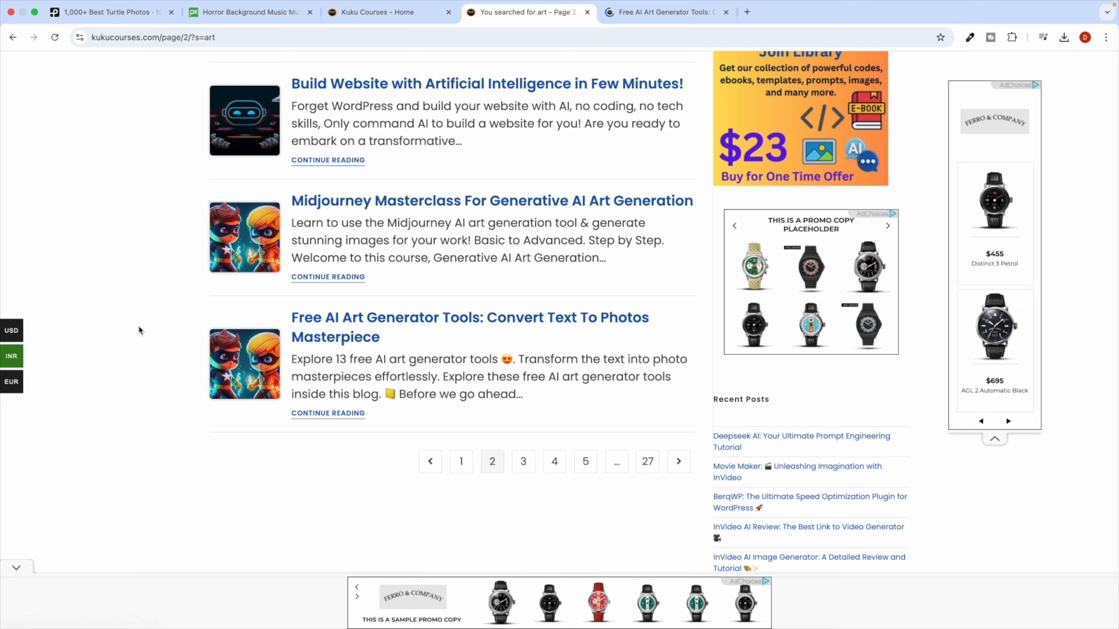
left_click(656, 12)
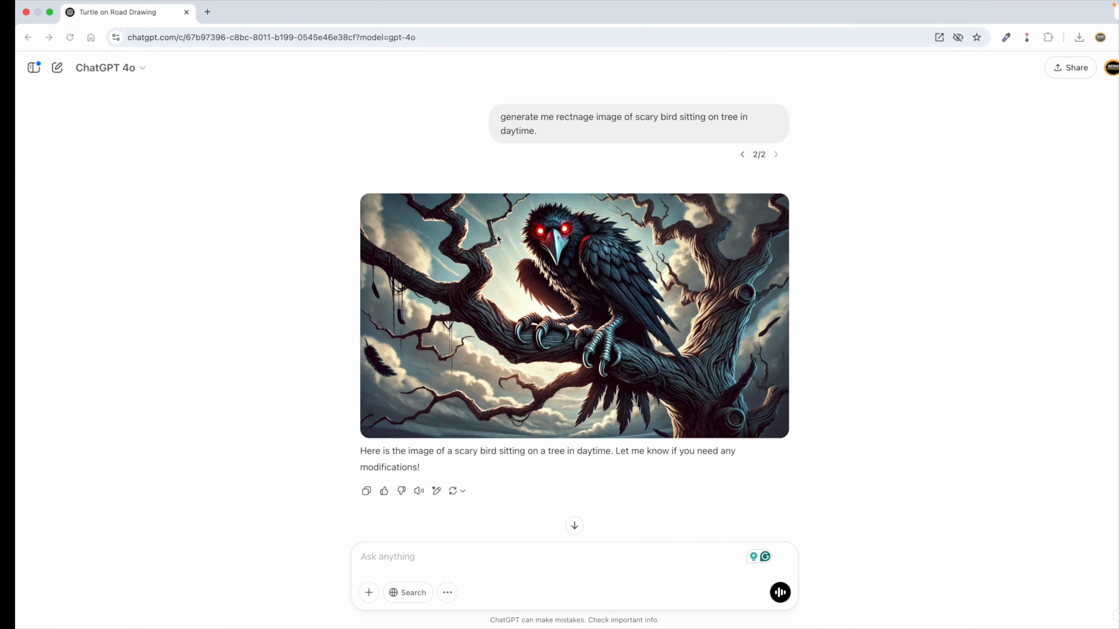
triple_click(495, 119)
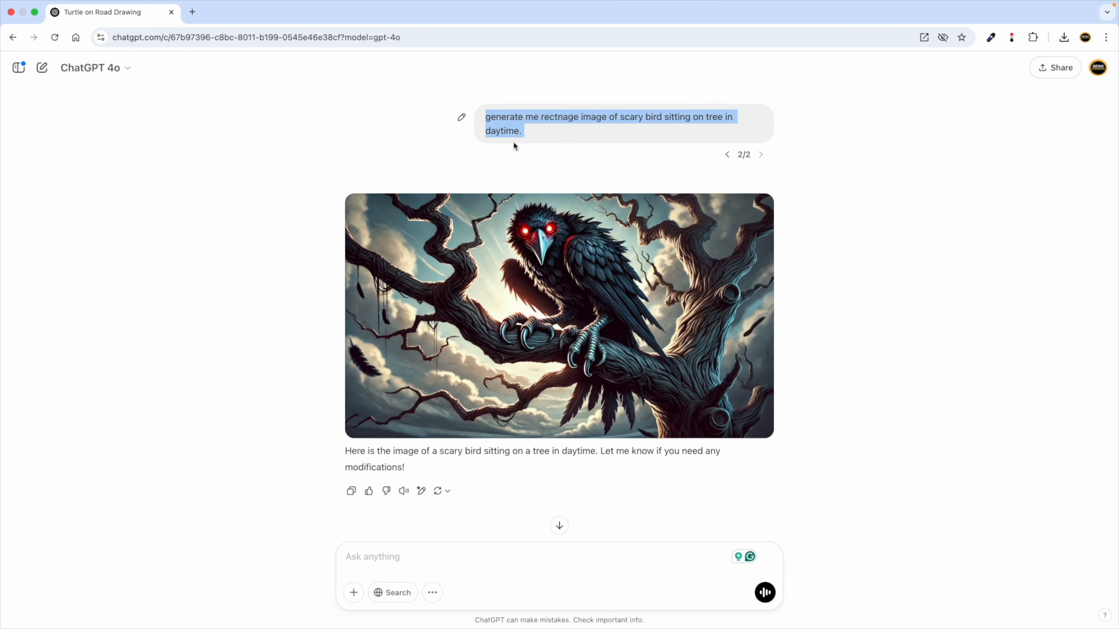
key("ctrl+Left")
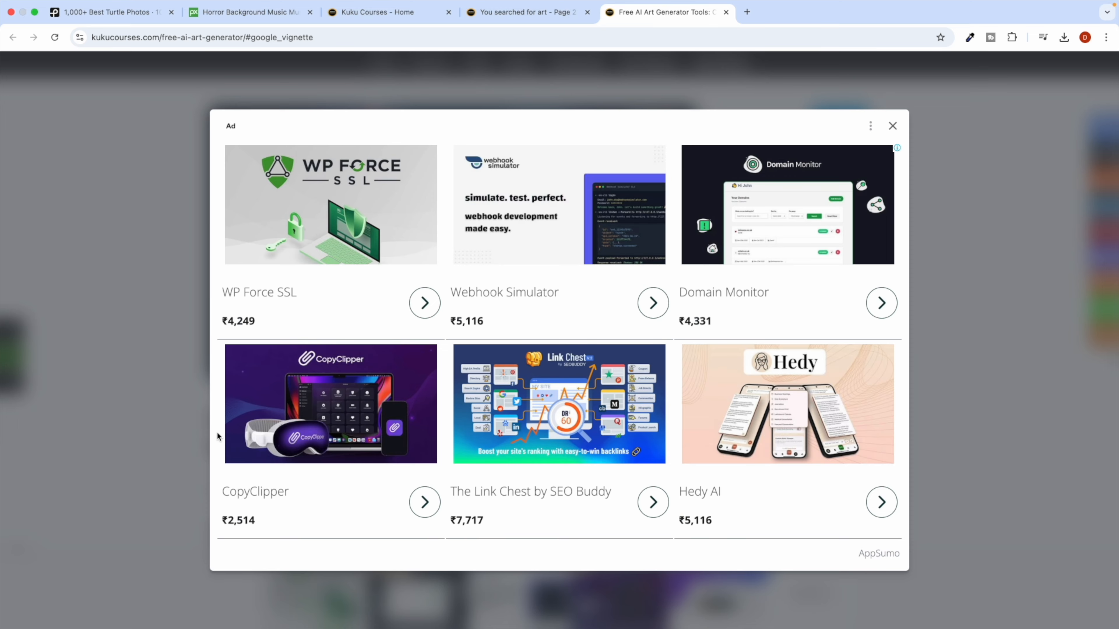
left_click(893, 127)
Briefly play the embedded video about 13 free AI image generator tools in the article and pause it
scroll(380, 371, "down", 10)
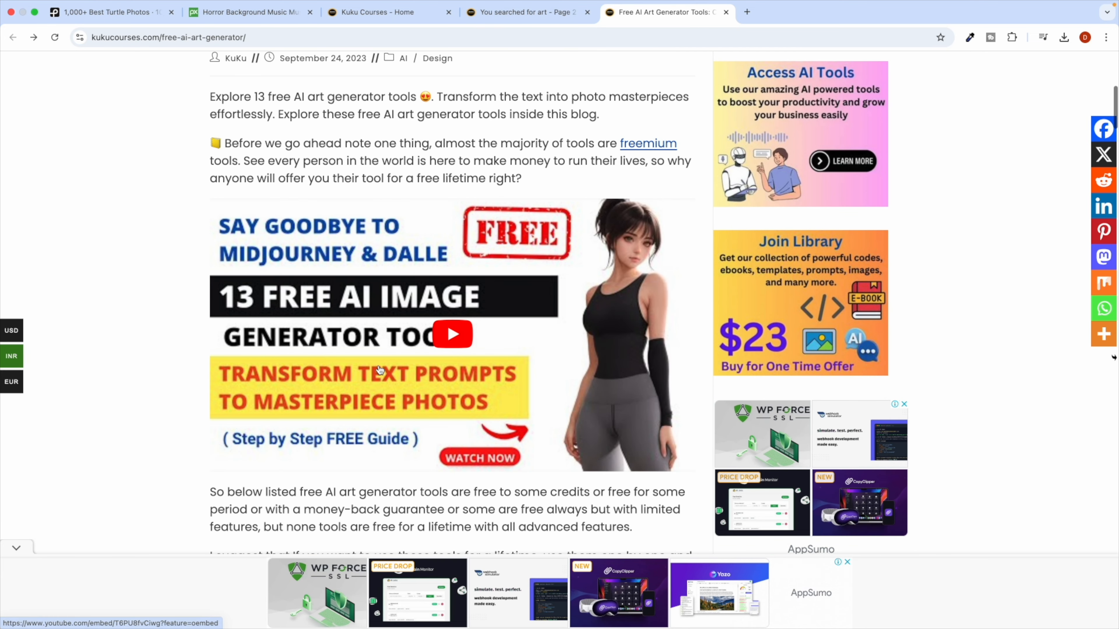
left_click(448, 335)
left_click(441, 341)
left_click(426, 363)
Examine the article's table of contents and the free AI art generator tools it describes, starting with Leonardo AI
scroll(430, 361, "down", 8)
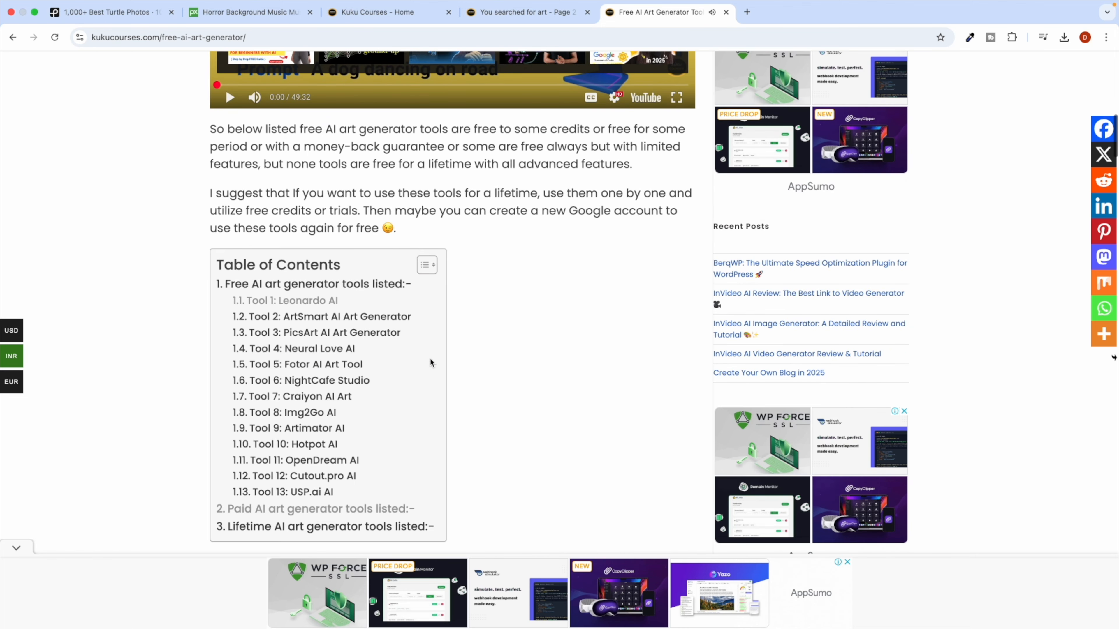
scroll(430, 363, "down", 10)
scroll(425, 365, "up", 3)
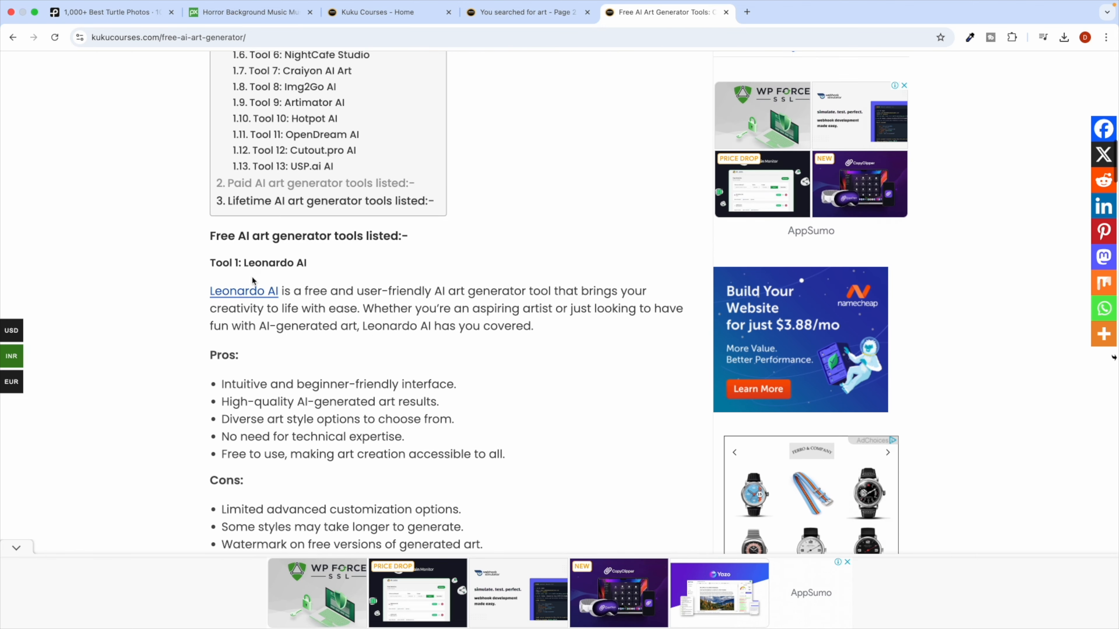
scroll(253, 278, "up", 9)
scroll(274, 260, "down", 2)
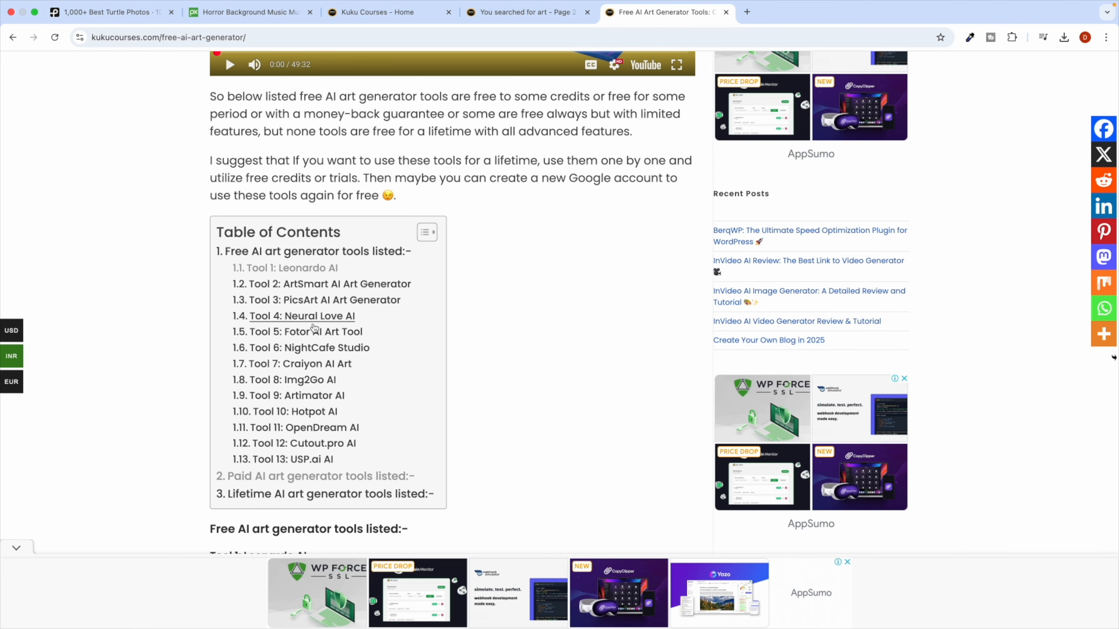
scroll(334, 339, "up", 4)
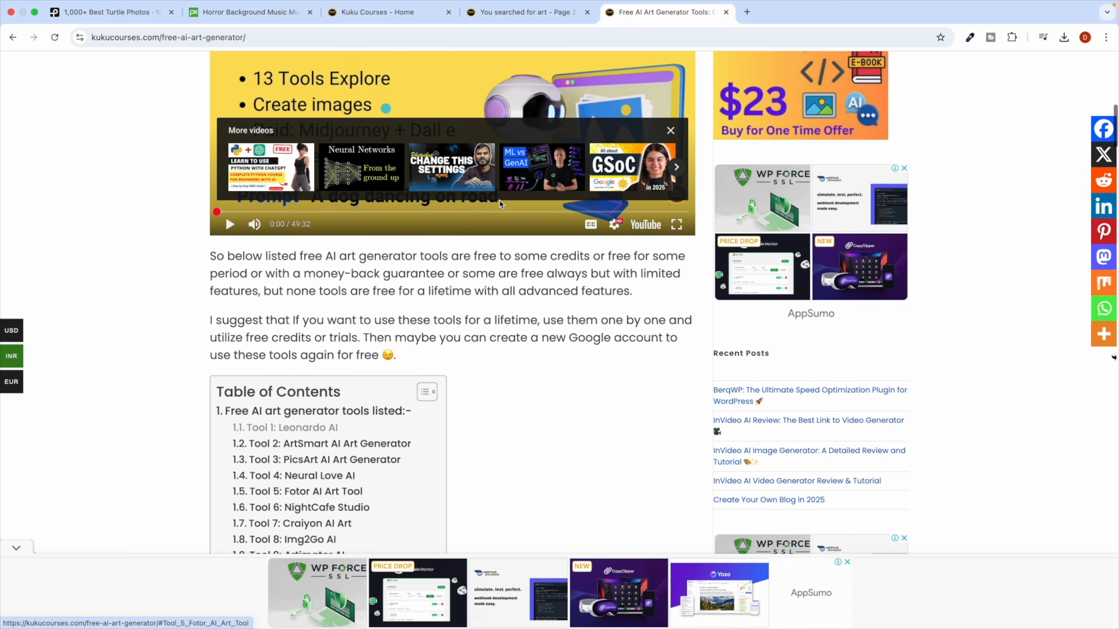
scroll(355, 227, "up", 3)
scroll(391, 203, "down", 9)
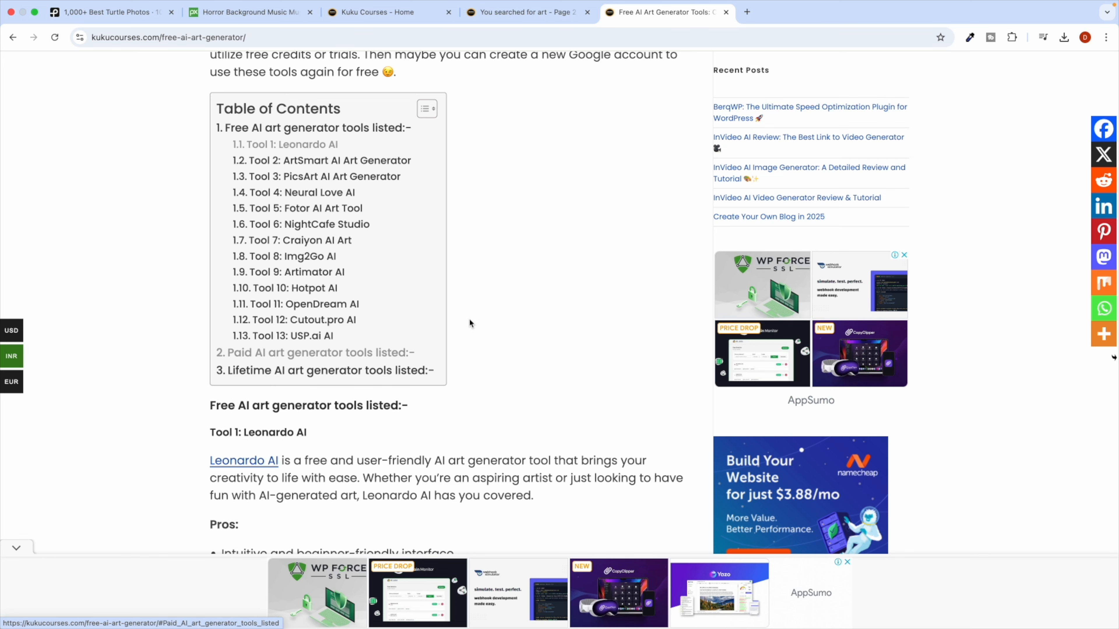
scroll(470, 323, "up", 6)
scroll(467, 325, "down", 10)
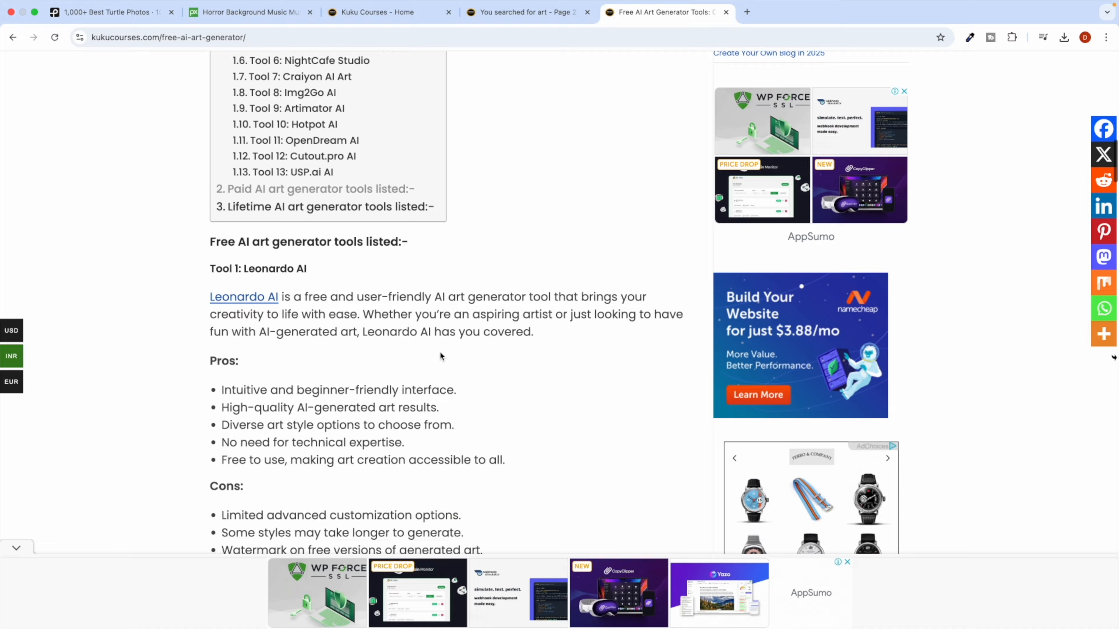
key("ctrl+Right")
key("ctrl+Left")
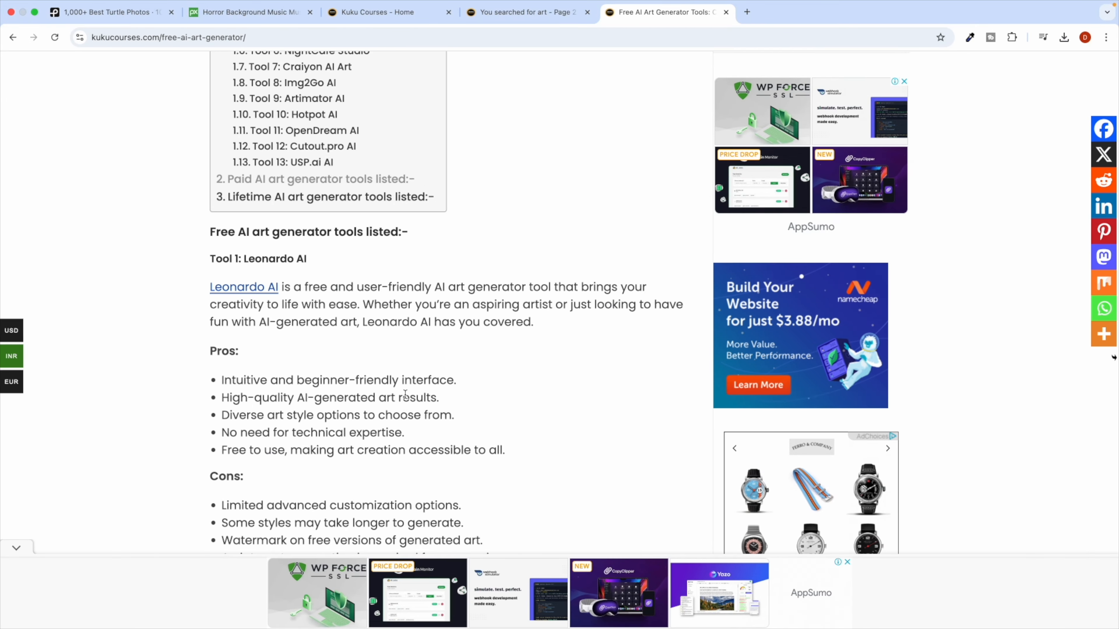
scroll(405, 395, "down", 10)
scroll(406, 397, "up", 8)
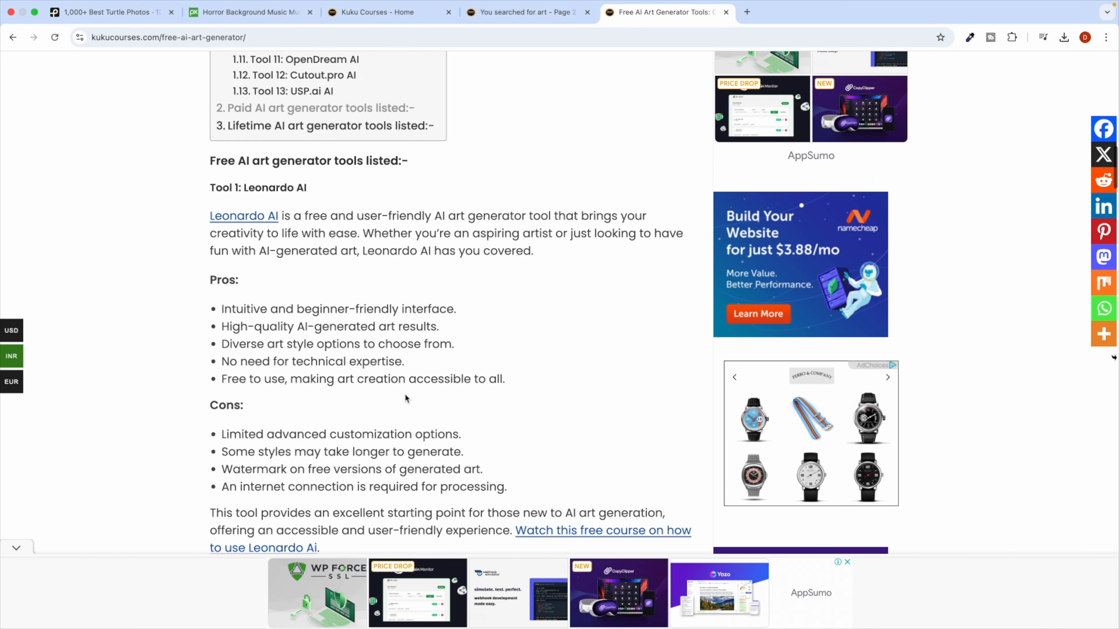
scroll(405, 398, "up", 3)
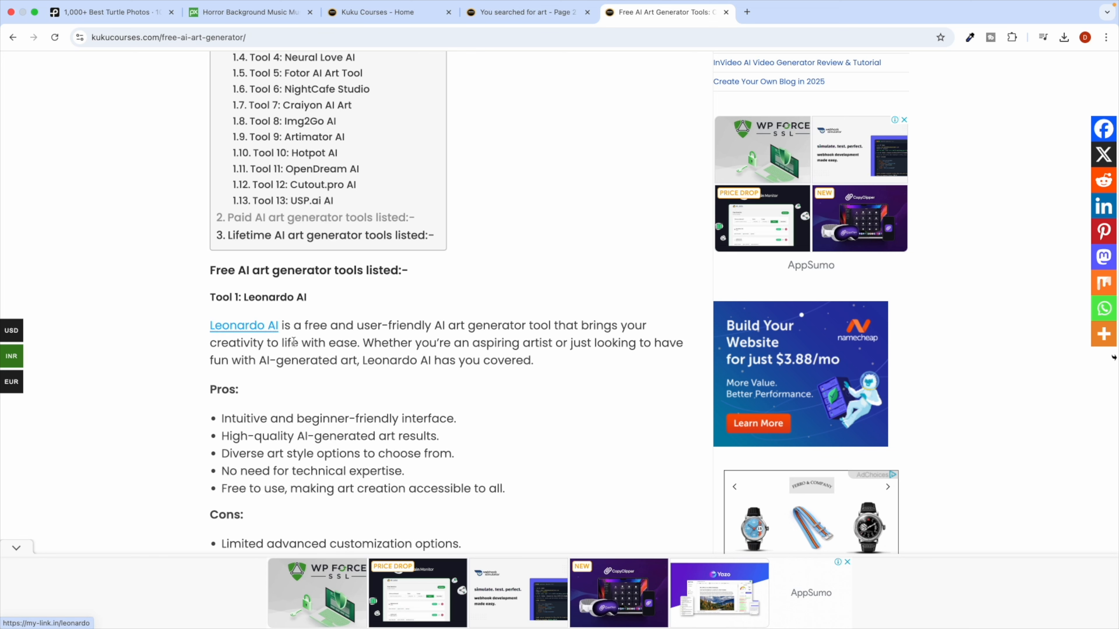
scroll(366, 415, "down", 18)
scroll(366, 414, "up", 20)
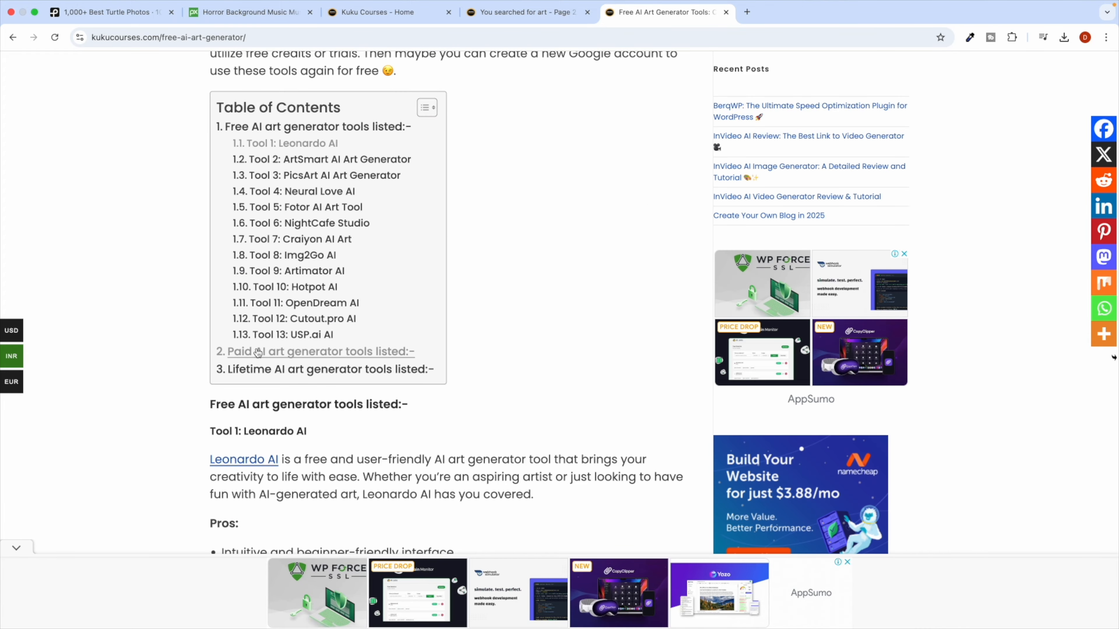
Jump to the article's paid AI art generator tools section and open the free Midjourney and DALL-E course links in new tabs
left_click(257, 352)
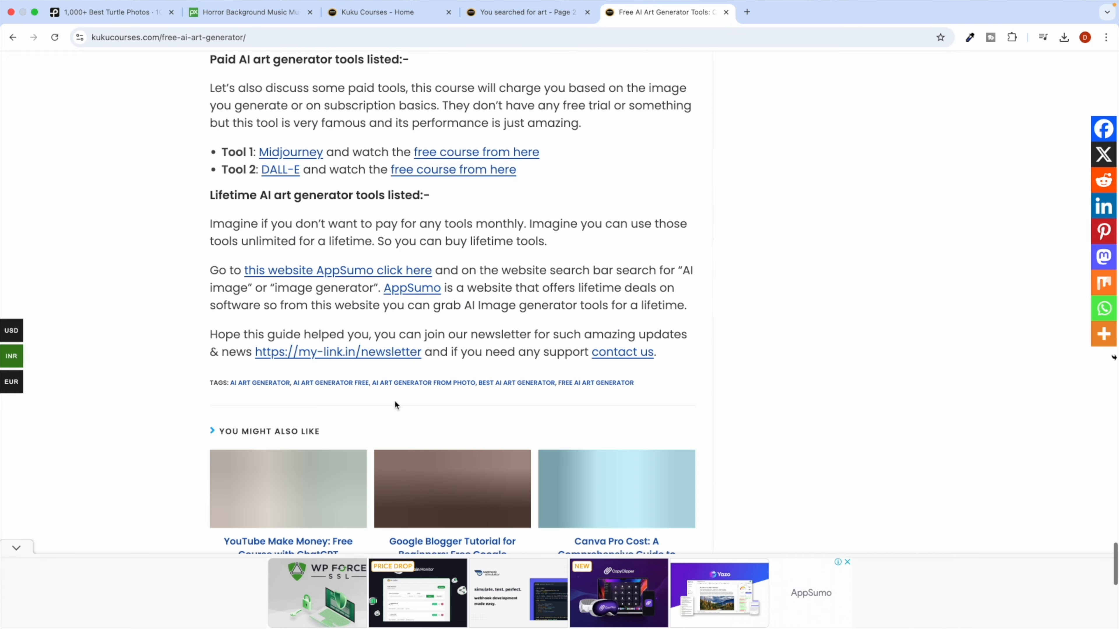
scroll(395, 404, "up", 3)
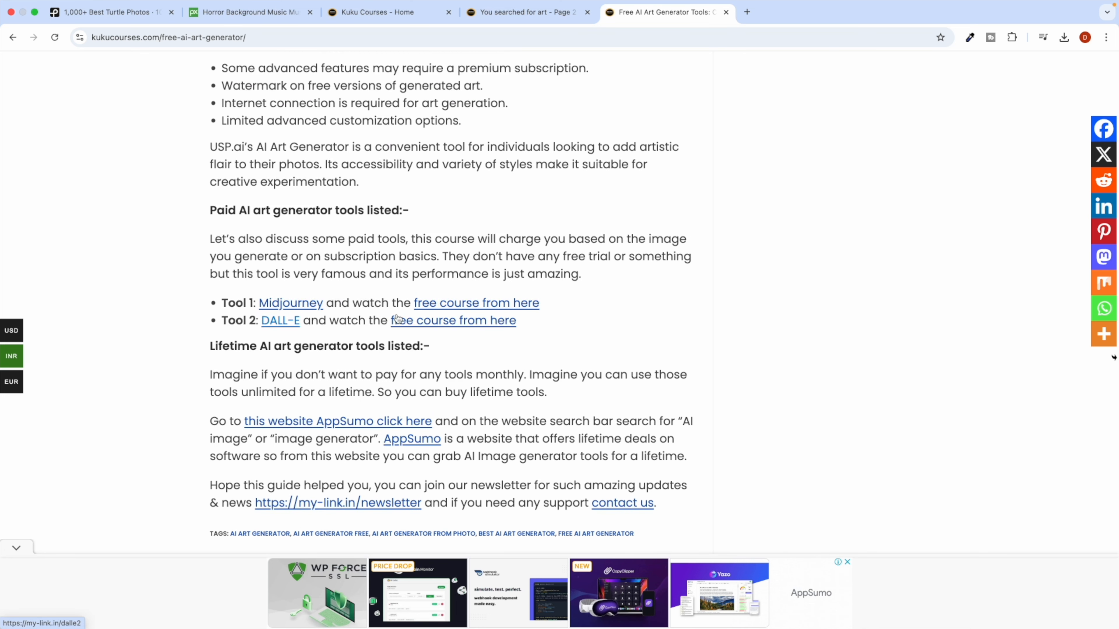
right_click(441, 310)
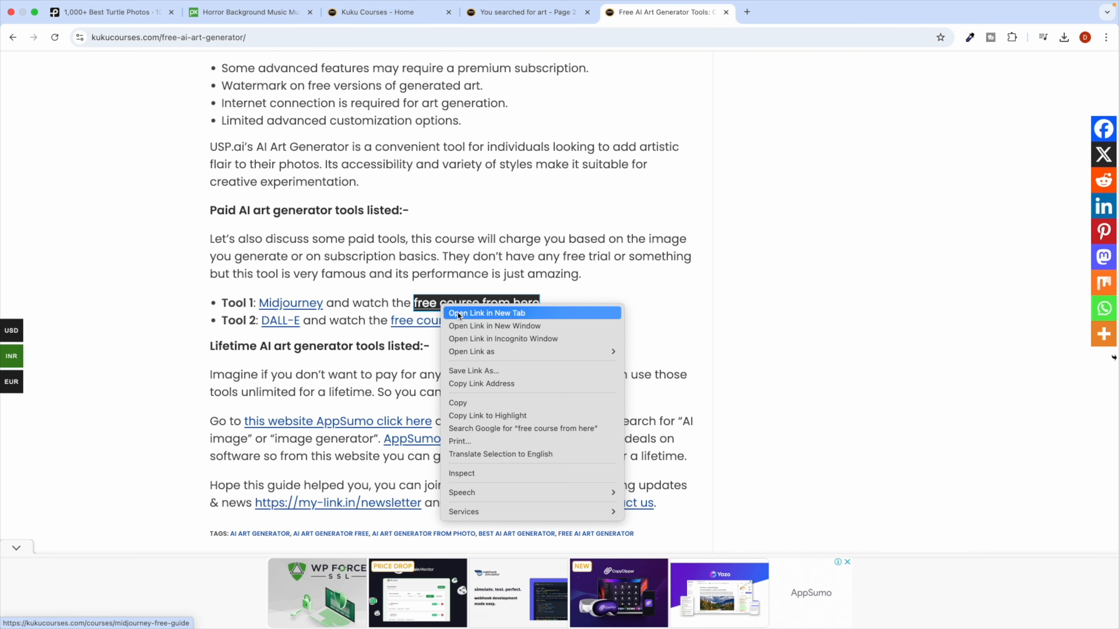
left_click(458, 314)
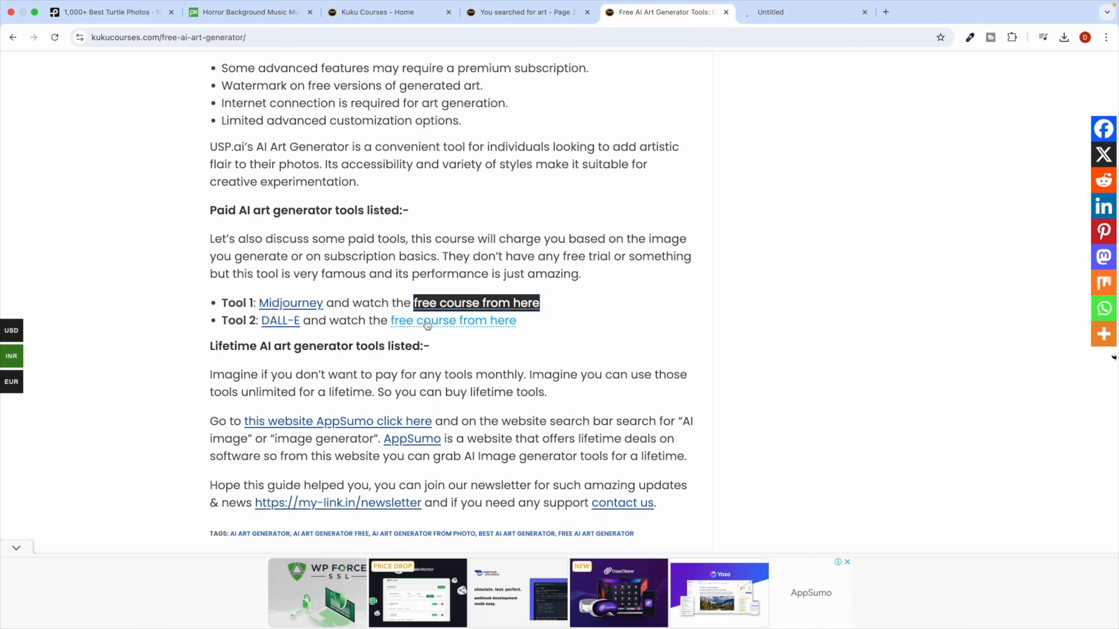
right_click(410, 324)
left_click(529, 329)
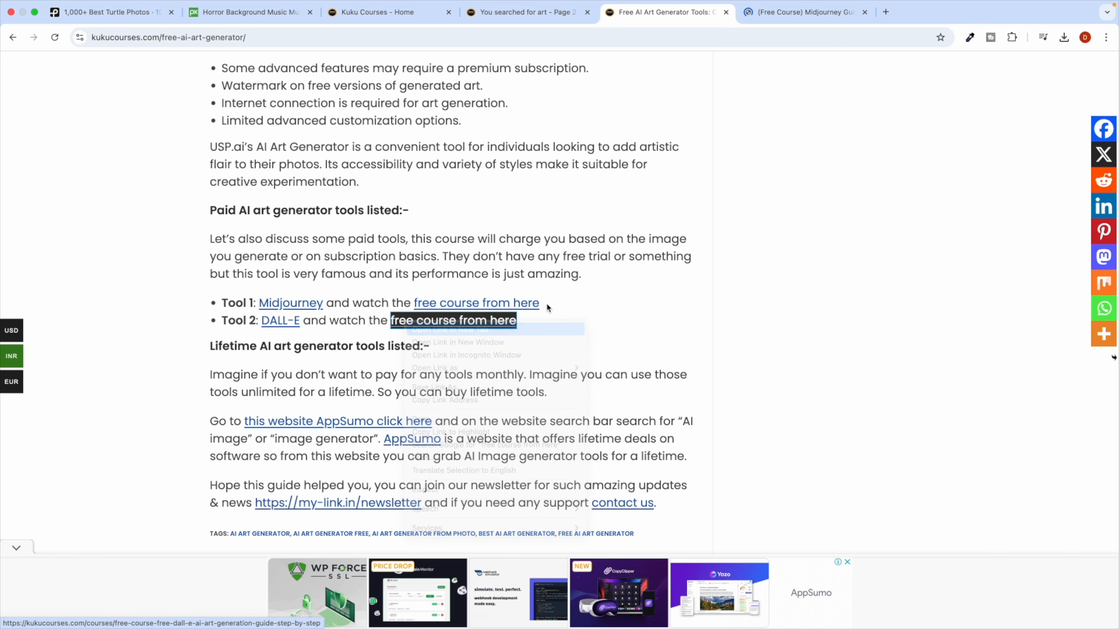
Switch through the newly opened course pages and start the free "Midjourney Guide Using ChatGPT & Prompt Engineering" course
left_click(901, 13)
left_click(819, 18)
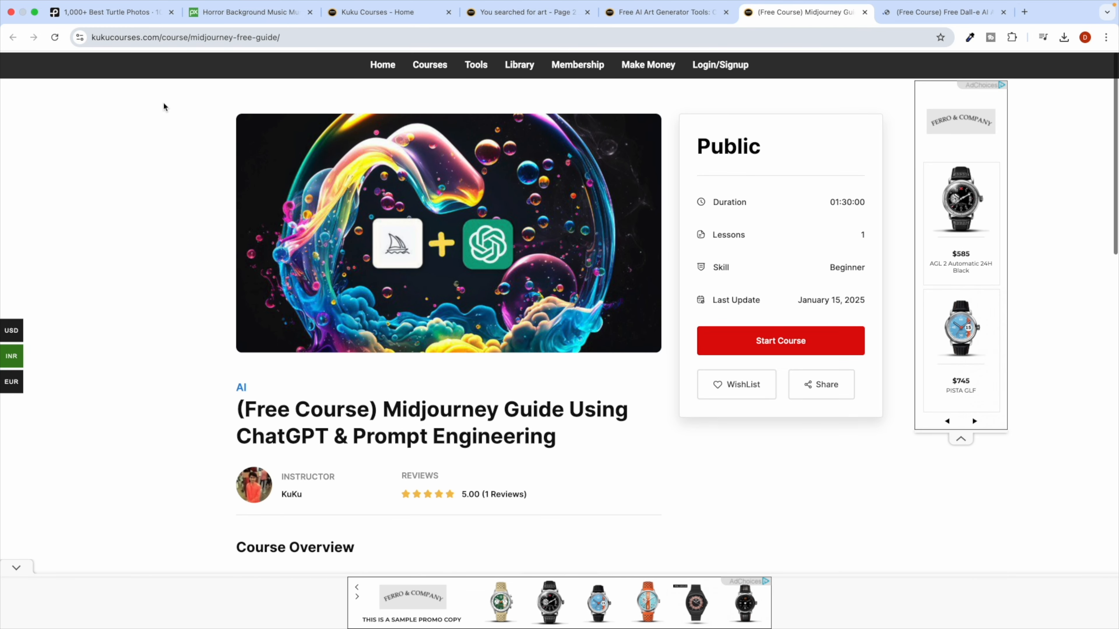
left_click(781, 349)
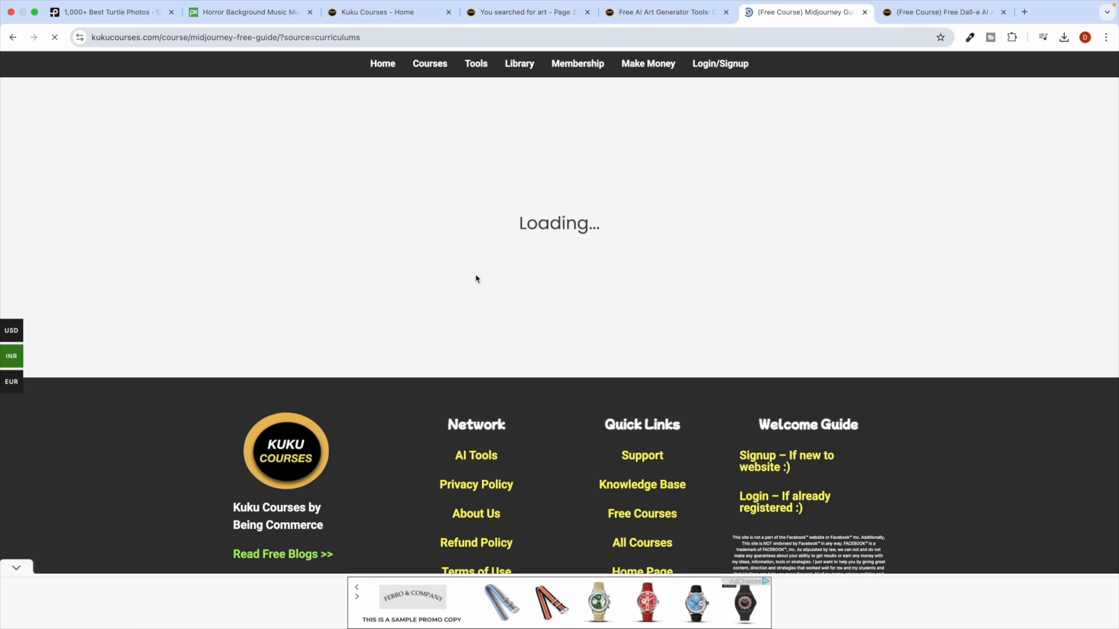
Start the free "Dall-e AI Art Generation Guide: Step by Step" course and check how both opened course pages load
left_click(922, 21)
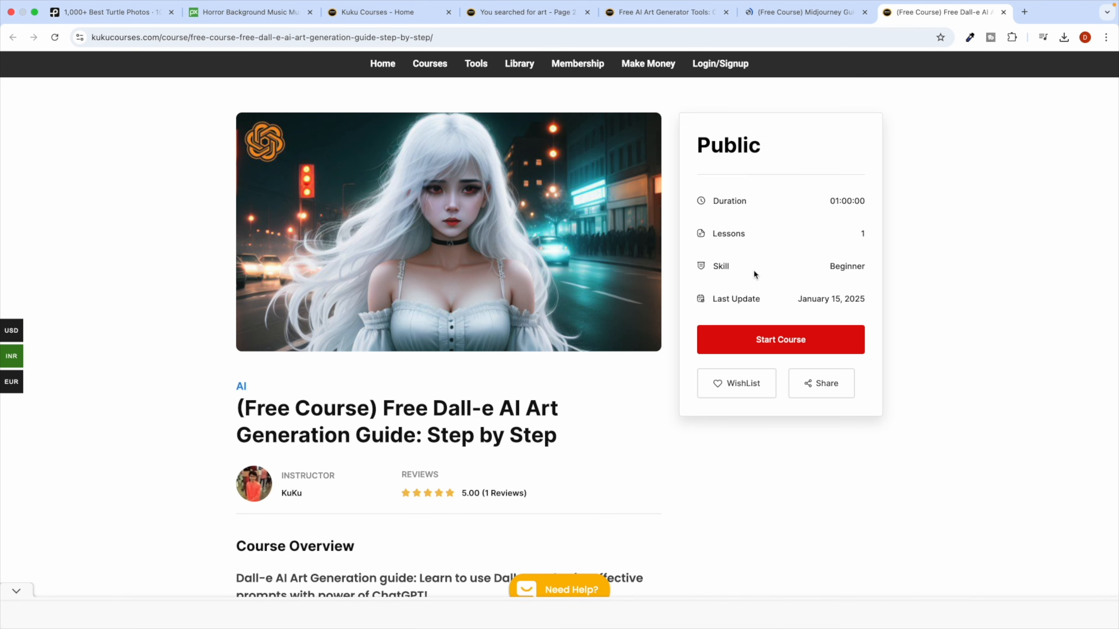
left_click(772, 343)
left_click(781, 12)
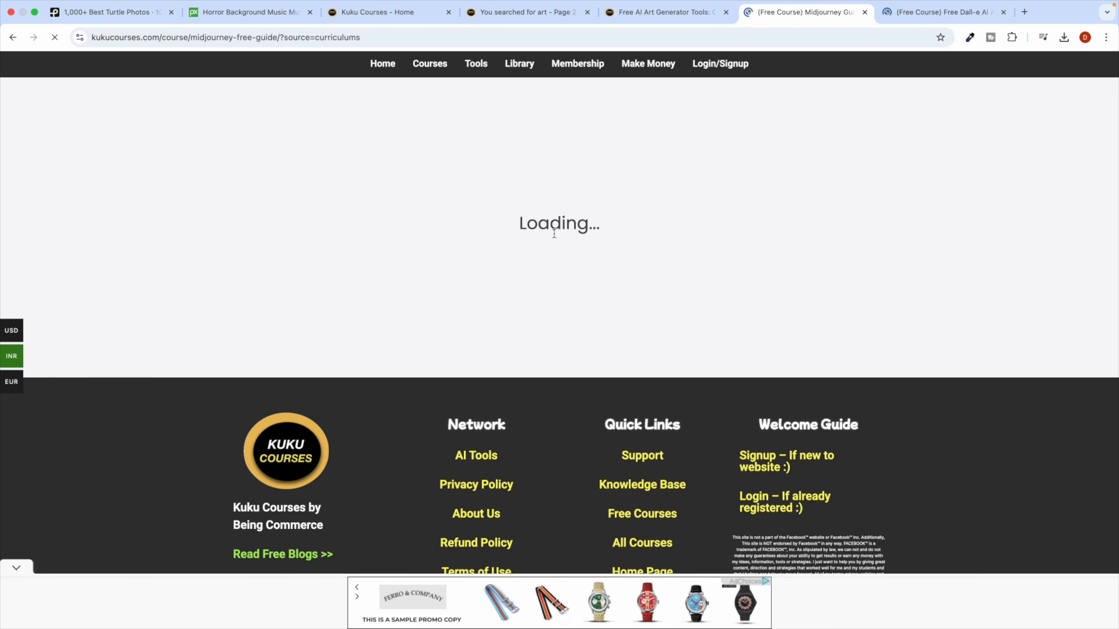
left_click(938, 12)
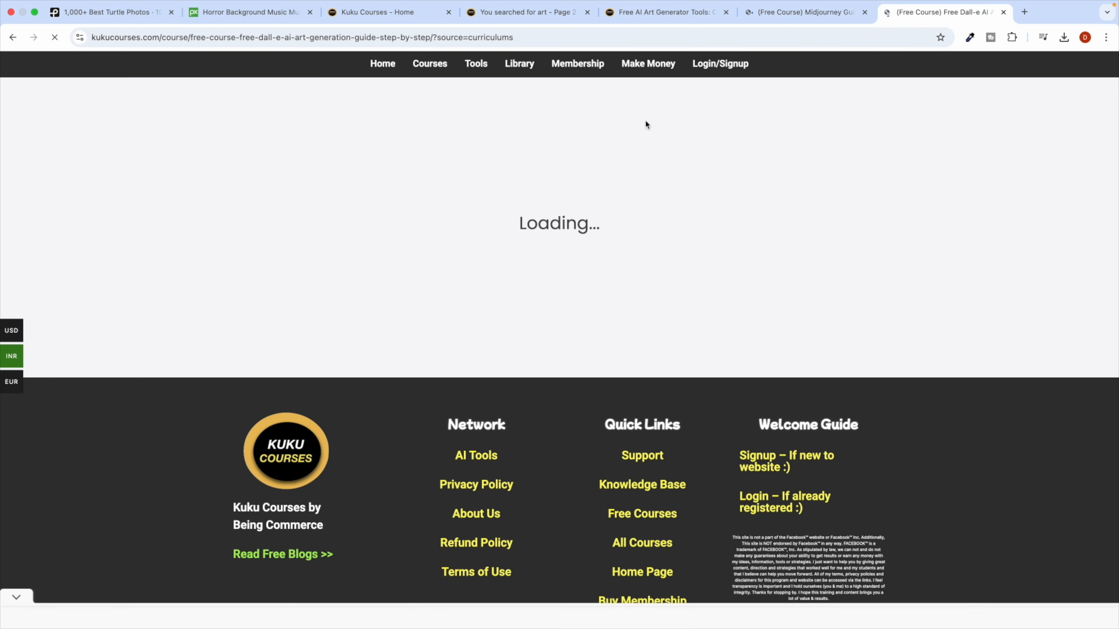
scroll(546, 285, "down", 3)
scroll(617, 256, "up", 3)
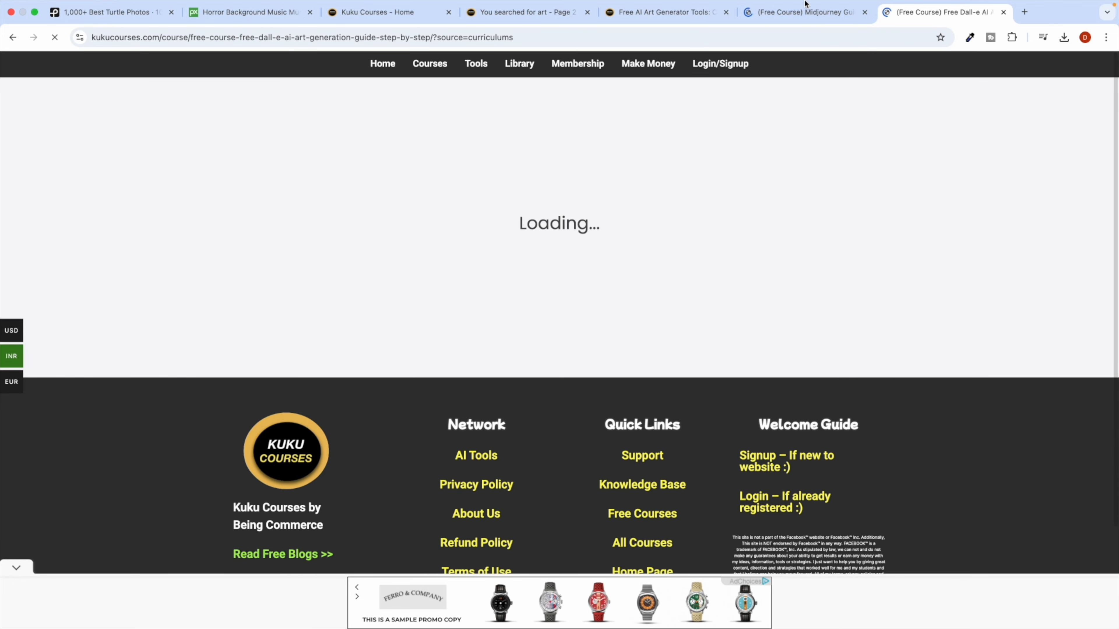
left_click(766, 17)
Return to the start of the free AI art generator article and open the site's course catalogue from it
left_click(665, 11)
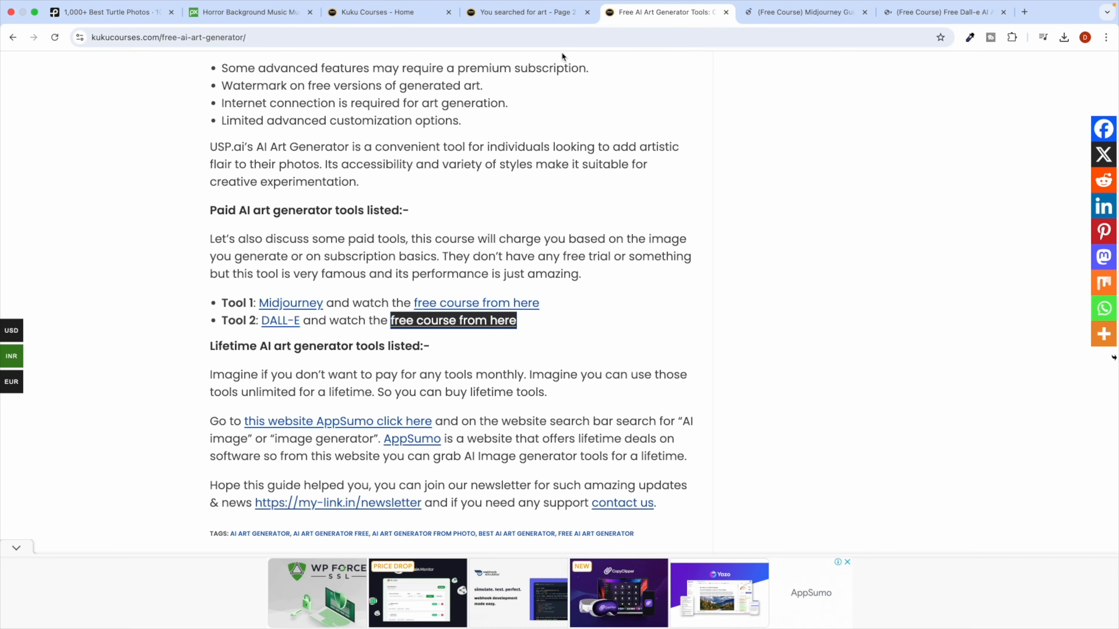
scroll(470, 263, "up", 20)
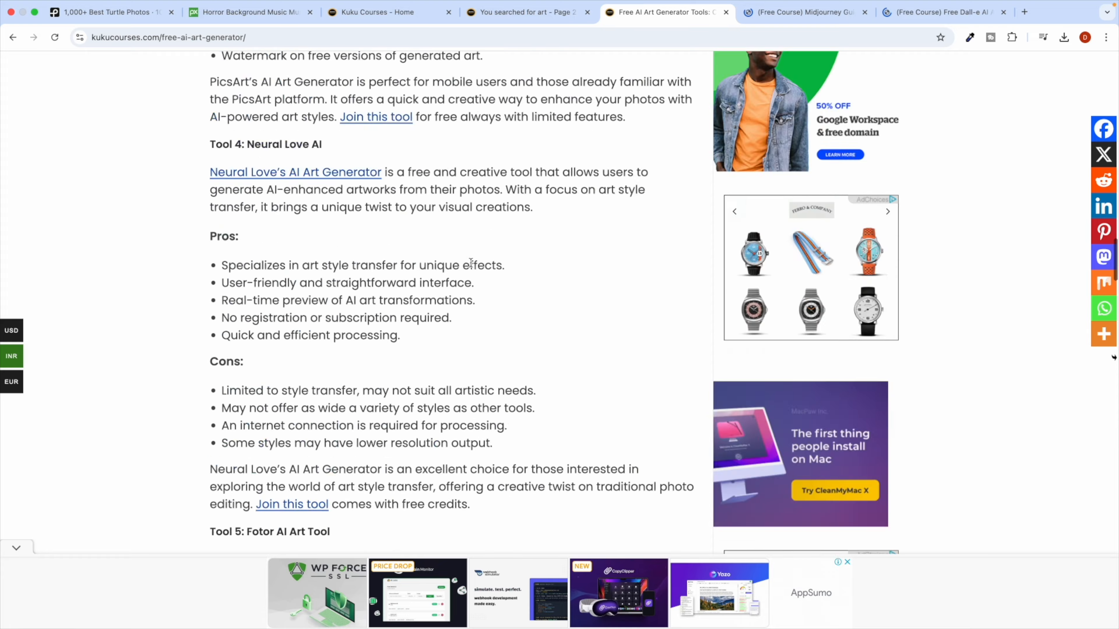
scroll(470, 263, "up", 10)
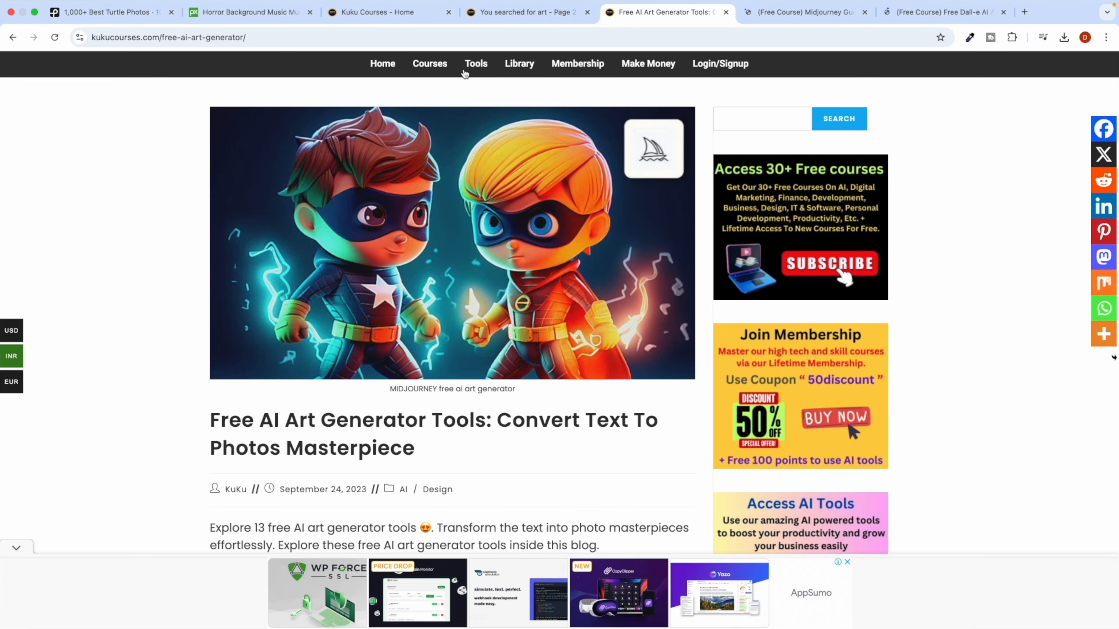
left_click(439, 66)
Check the Midjourney and DALL-E course pages and open the site's login and registration page in the catalogue's tab
left_click(784, 12)
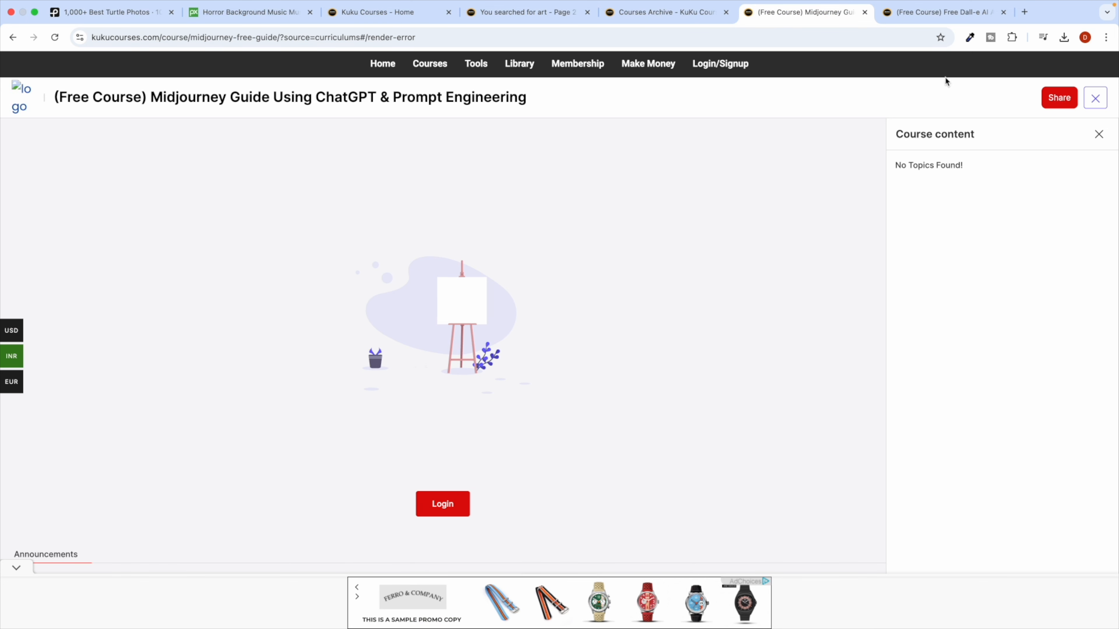
left_click(920, 18)
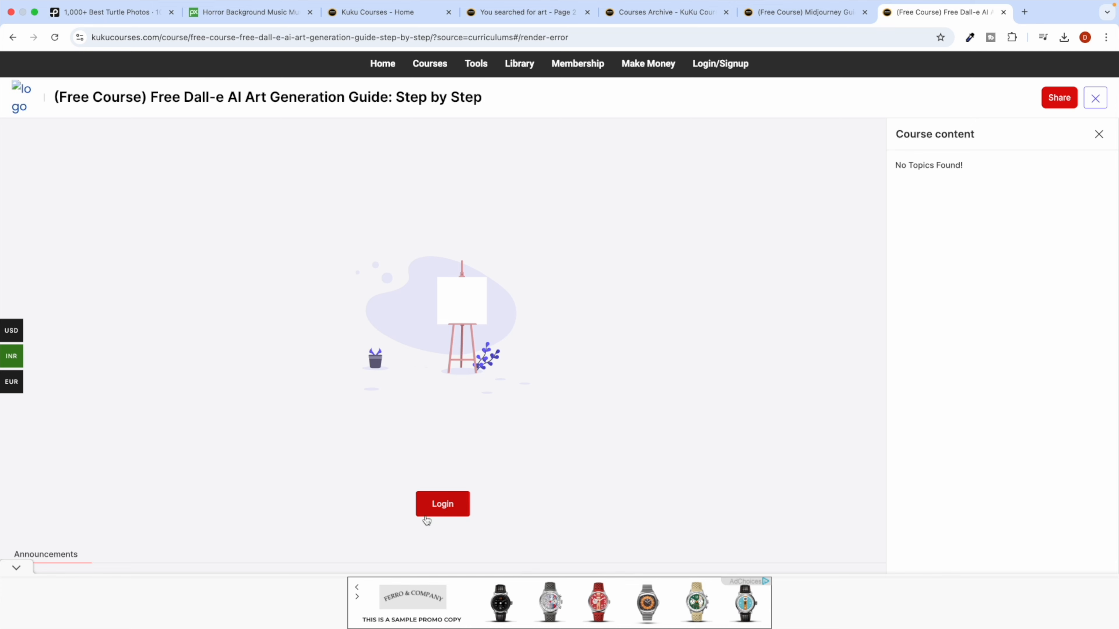
left_click(431, 516)
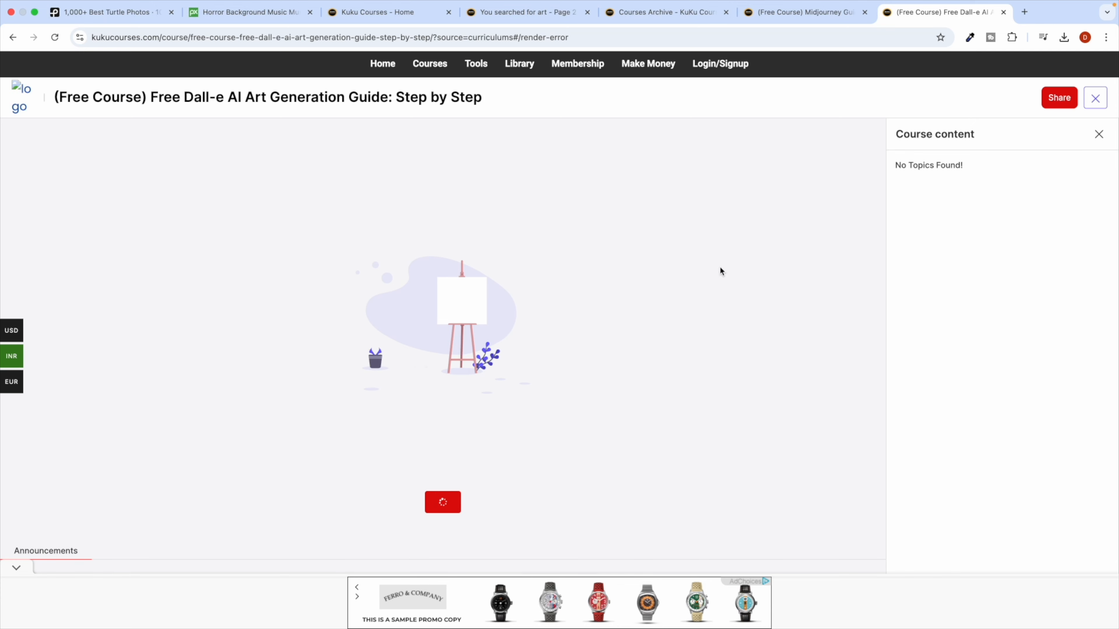
left_click(679, 18)
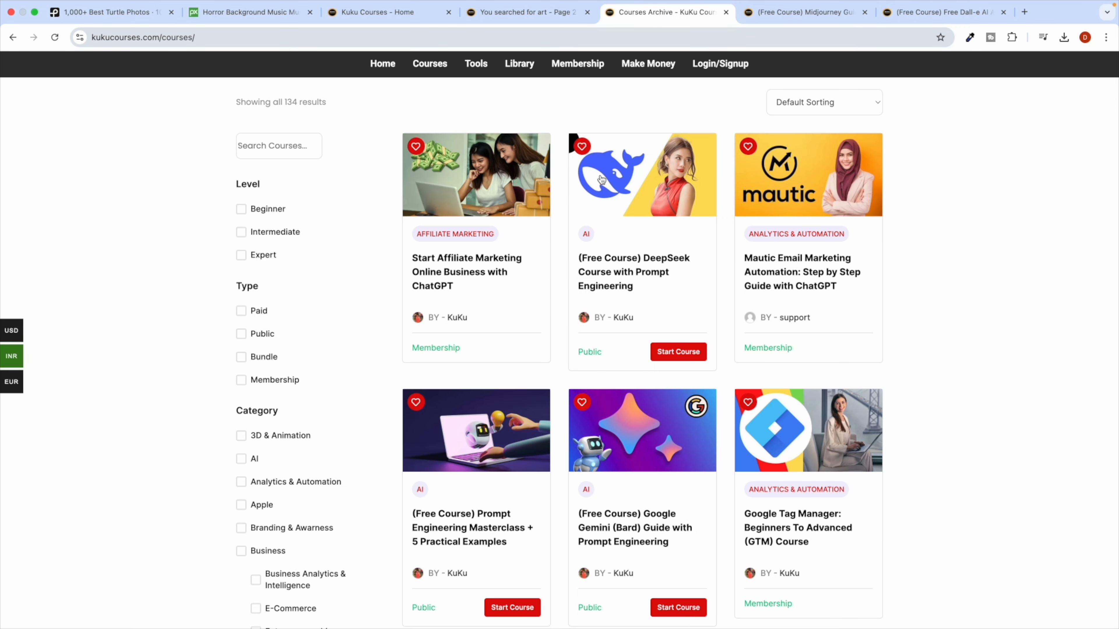
left_click(735, 68)
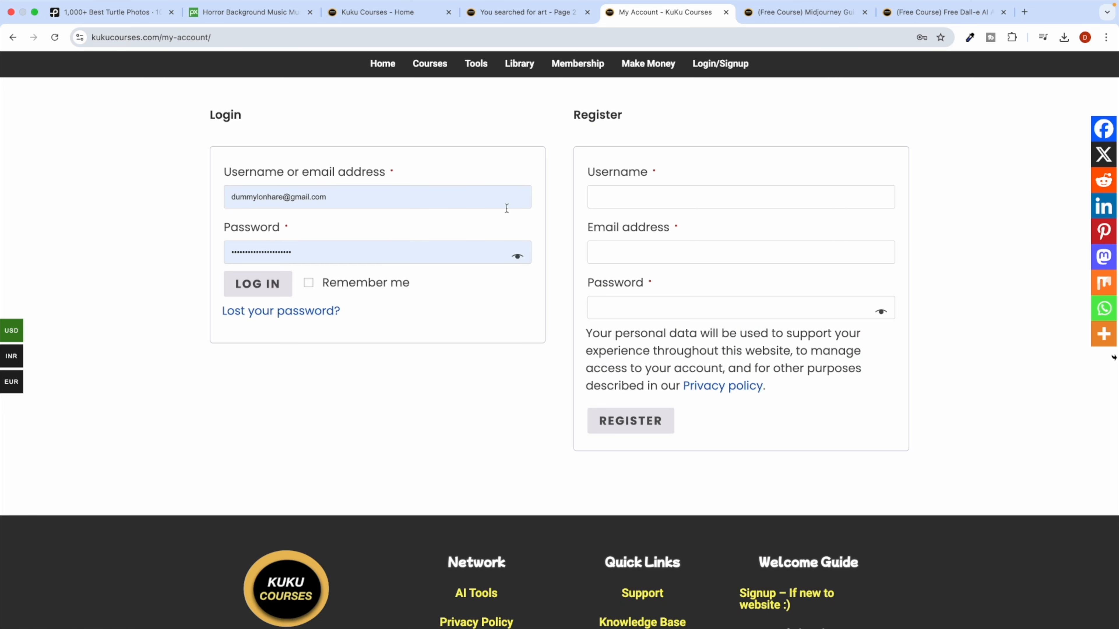
Filter the course catalogue to the Public type and browse the free courses listed
left_click(431, 66)
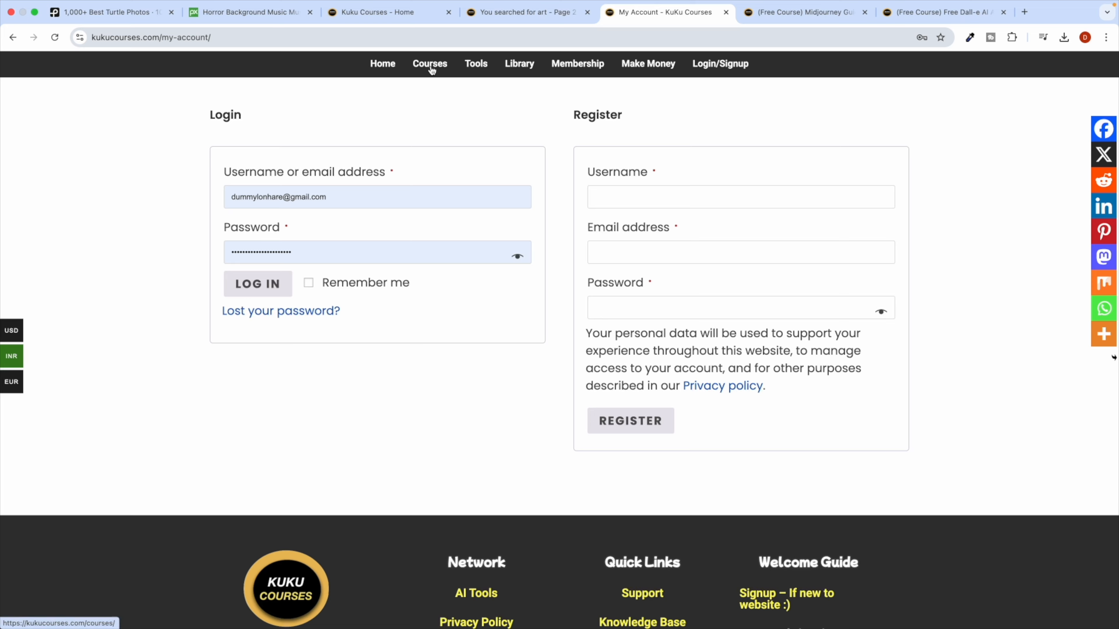
left_click(241, 333)
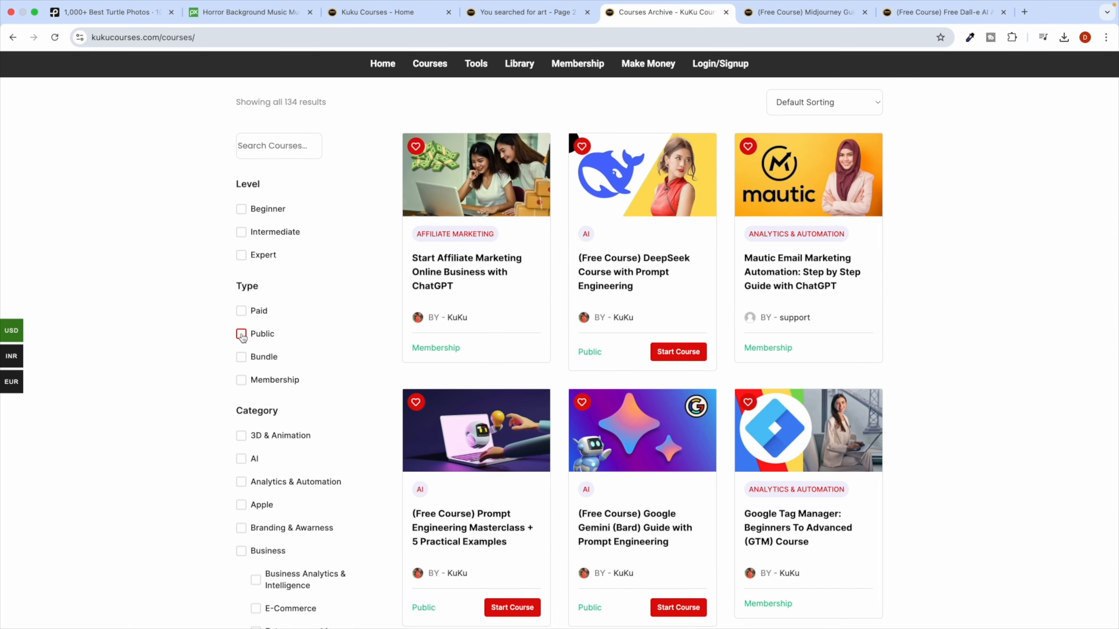
scroll(490, 344, "down", 10)
scroll(491, 345, "up", 11)
scroll(568, 378, "down", 8)
scroll(544, 347, "up", 8)
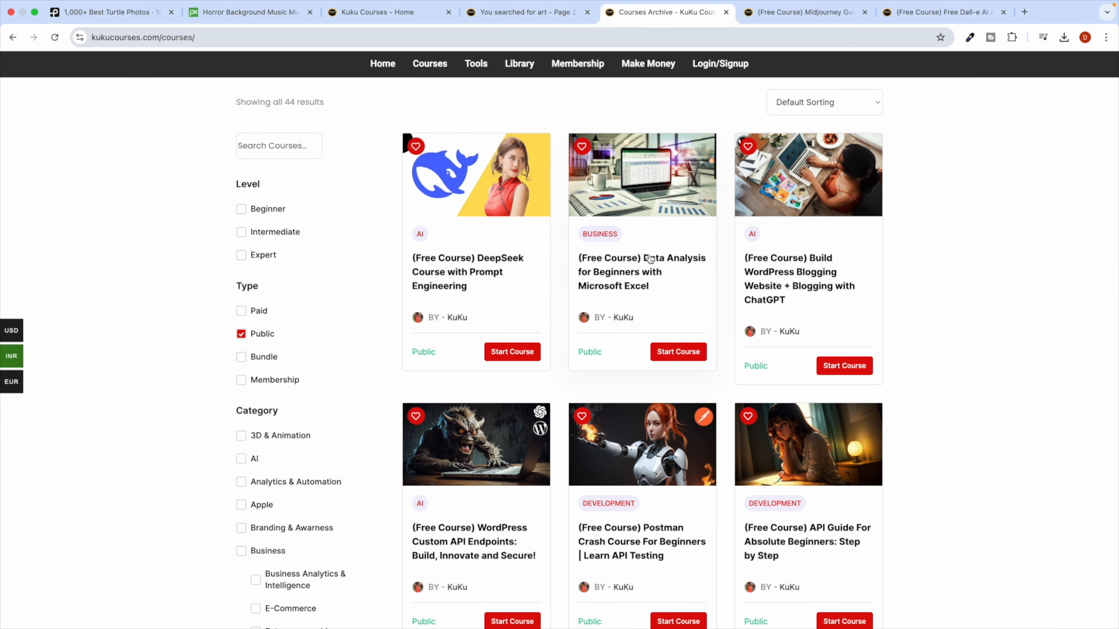
scroll(392, 421, "down", 3)
scroll(392, 420, "up", 3)
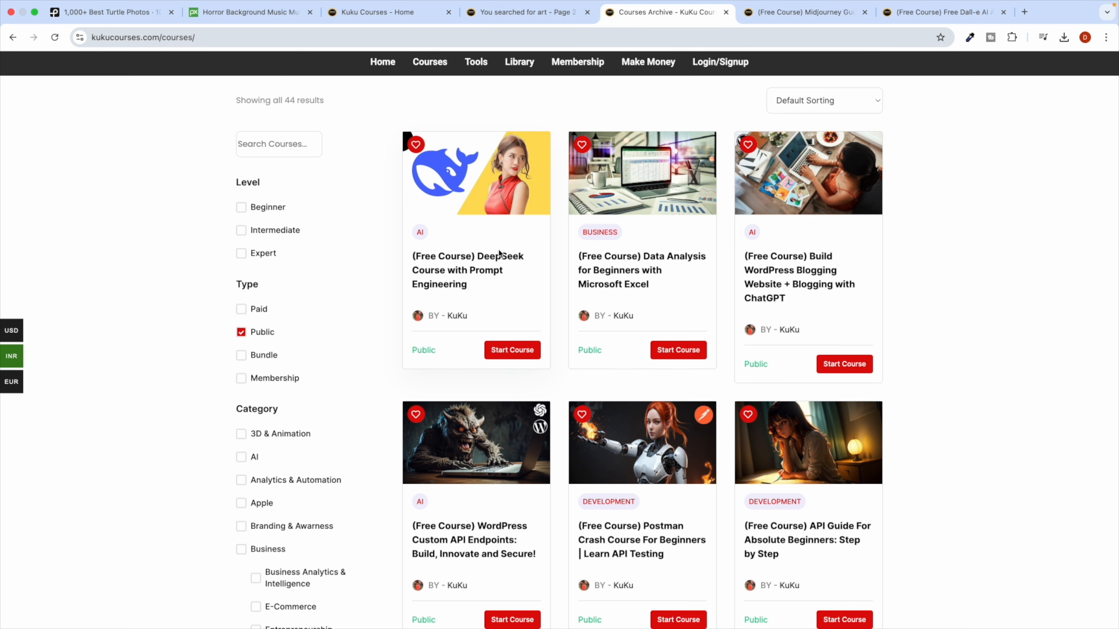
Open the free "DeepSeek Course with Prompt Engineering" and play its lesson video
left_click(501, 264)
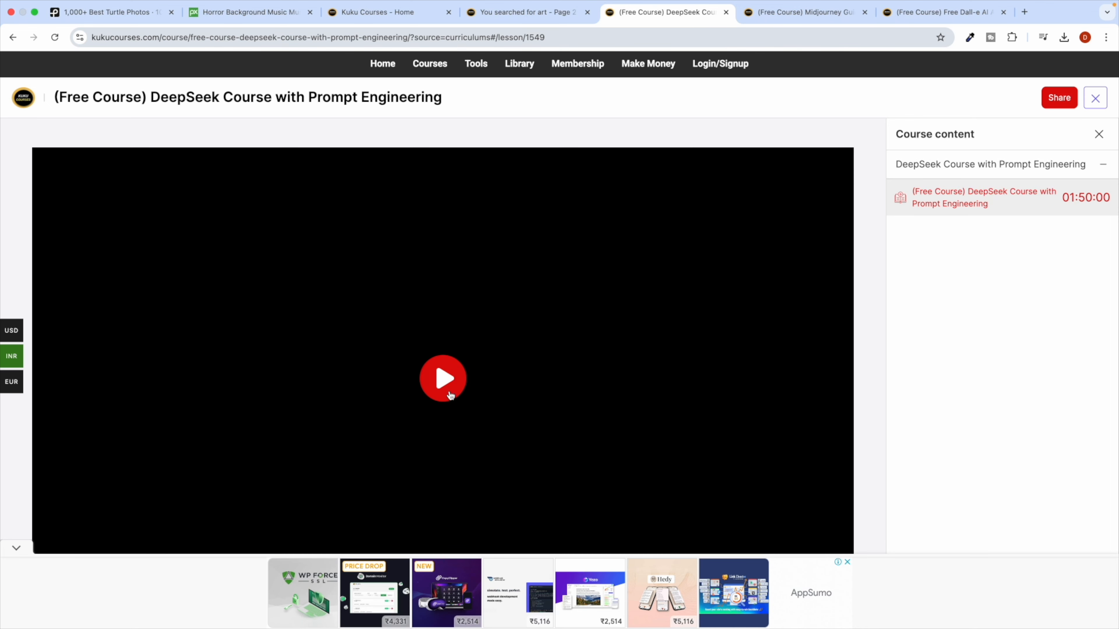
left_click(450, 395)
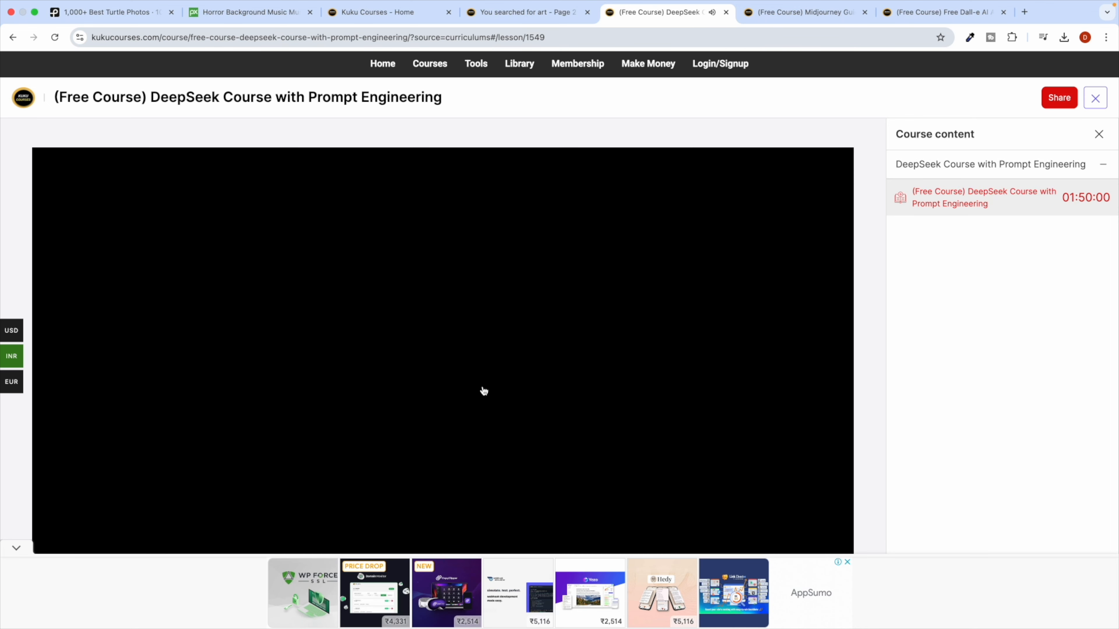
scroll(483, 391, "down", 2)
left_click(487, 240)
left_click(444, 260)
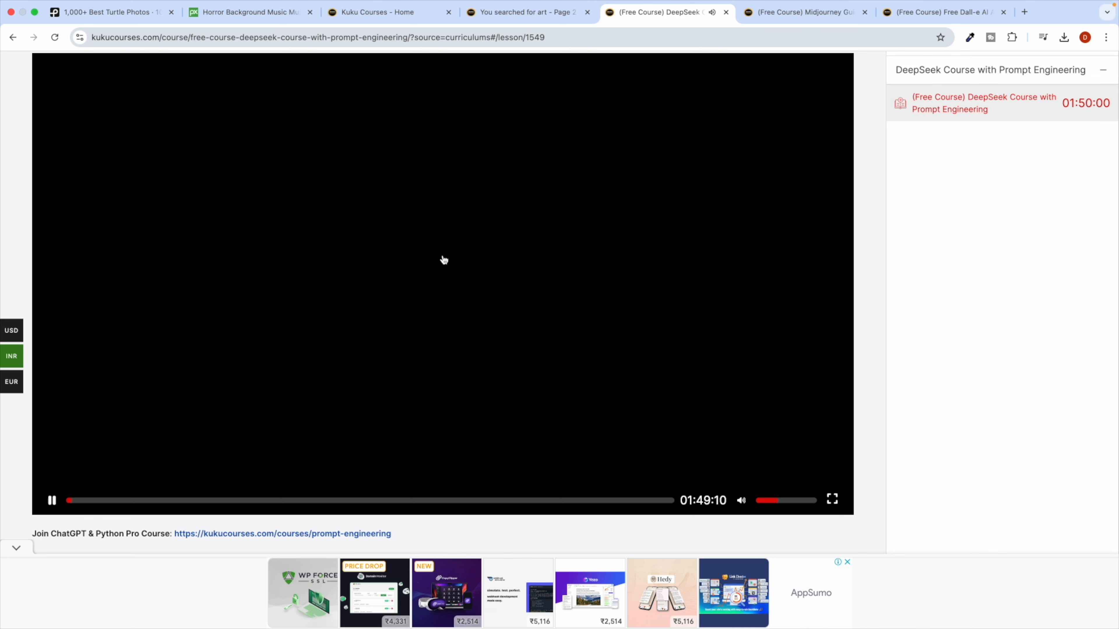
Reload the DeepSeek lesson page and briefly play and pause its video again
left_click(55, 37)
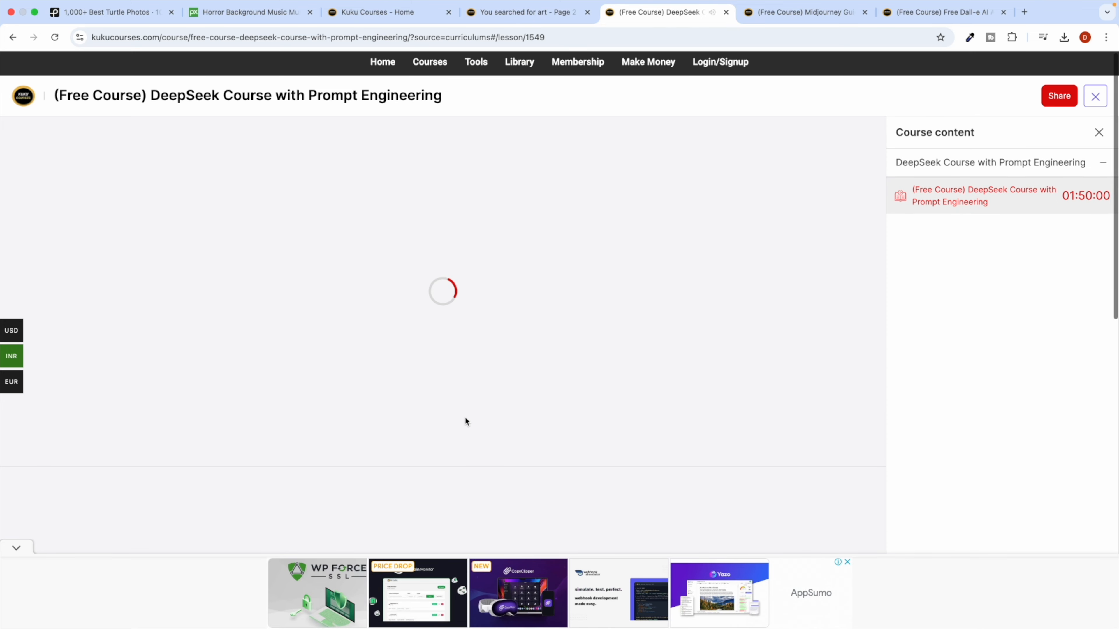
scroll(349, 423, "down", 2)
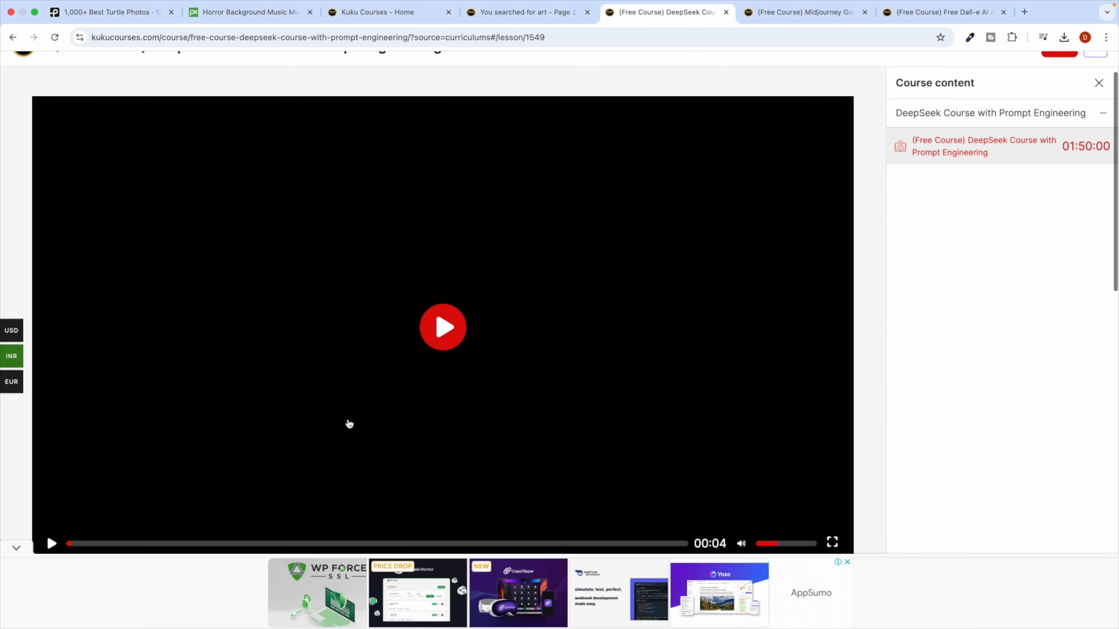
left_click(441, 300)
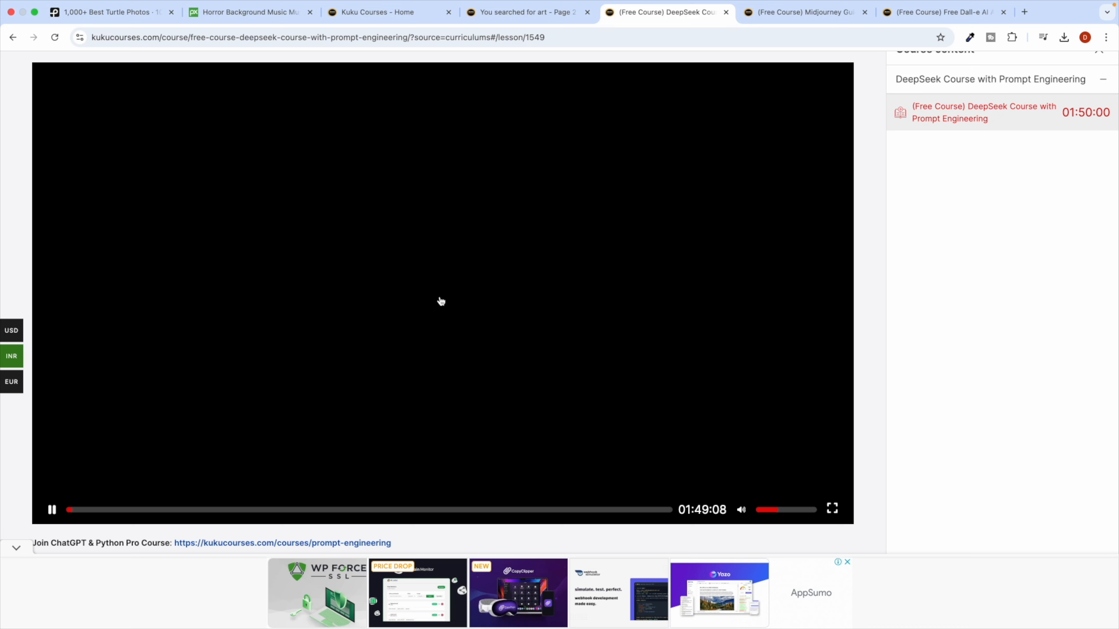
left_click(371, 321)
scroll(500, 279, "up", 2)
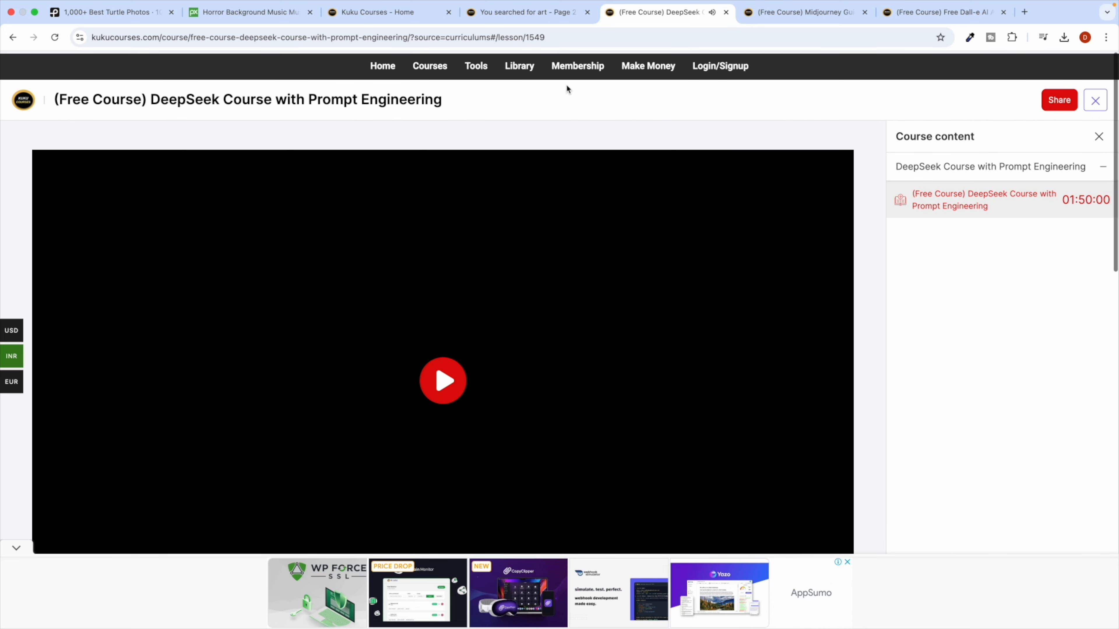
Go back to the course catalogue and open the membership page to compare the Yearly and Lifetime plans
left_click(429, 64)
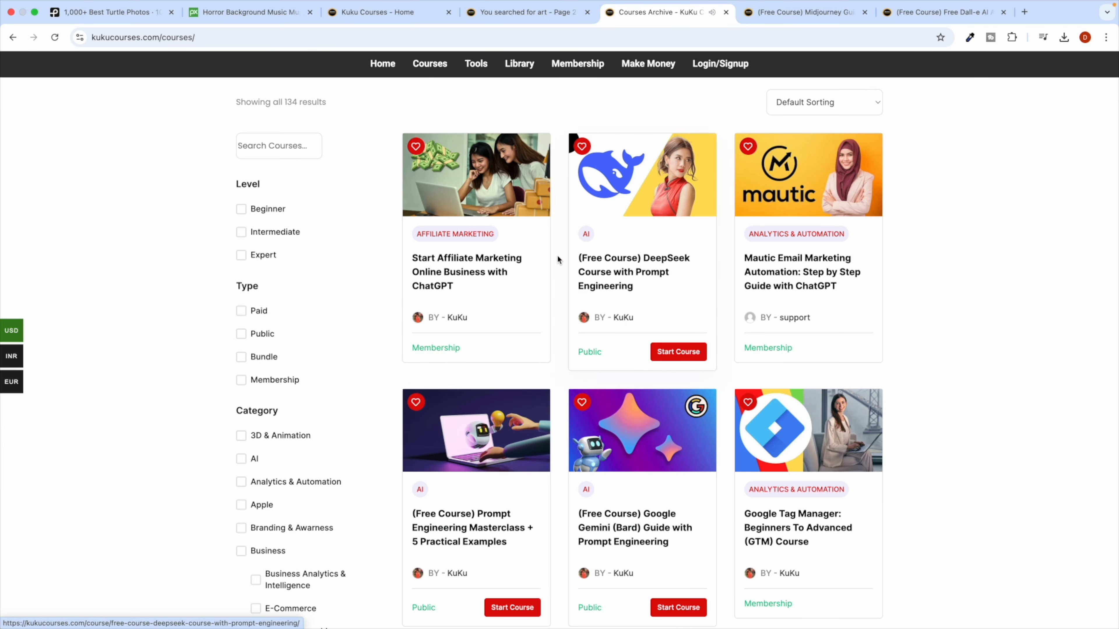
scroll(557, 265, "down", 2)
scroll(573, 179, "up", 3)
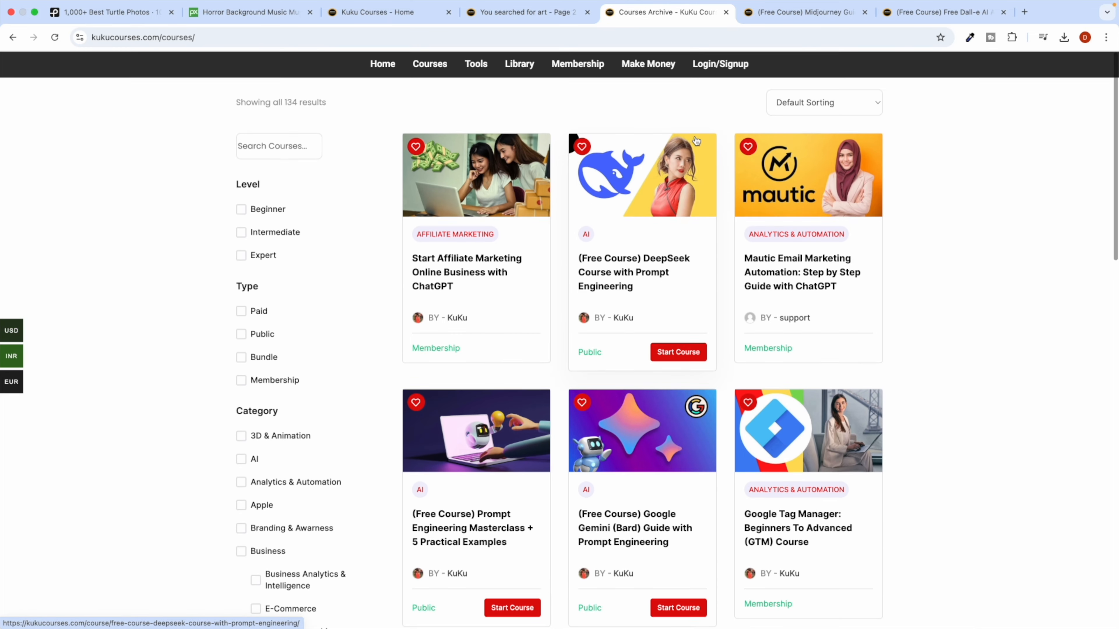
left_click(559, 65)
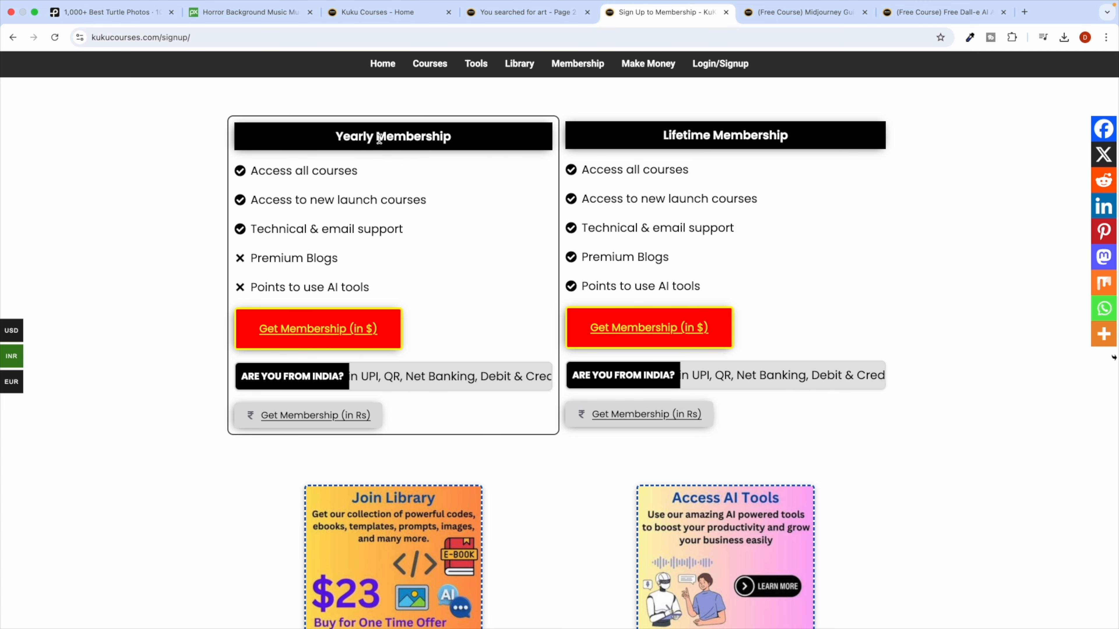
scroll(554, 339, "down", 1)
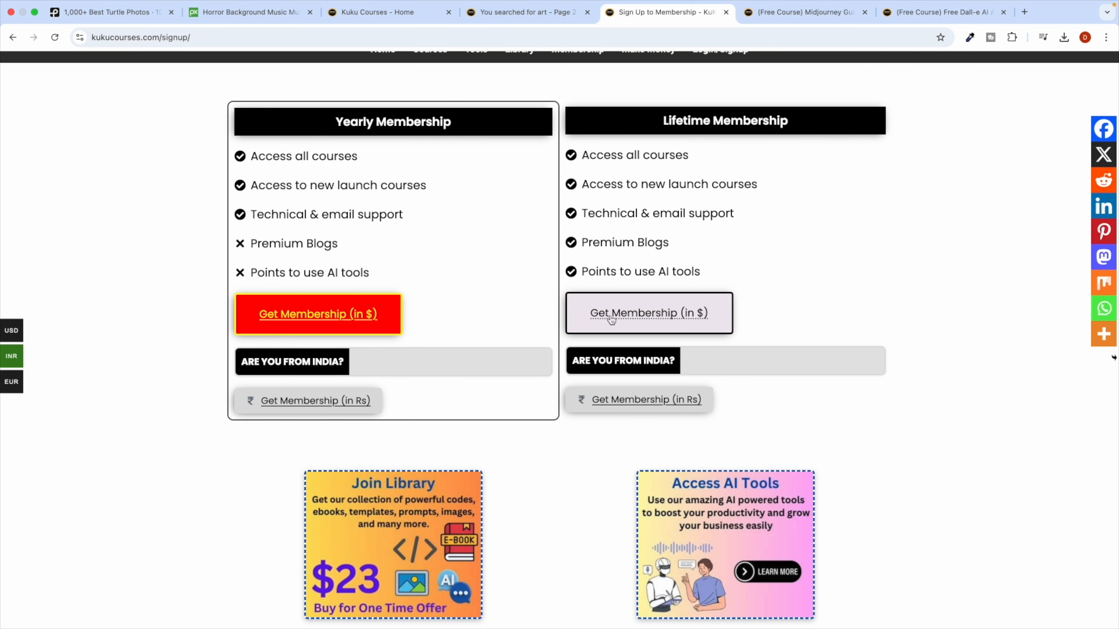
scroll(617, 164, "up", 2)
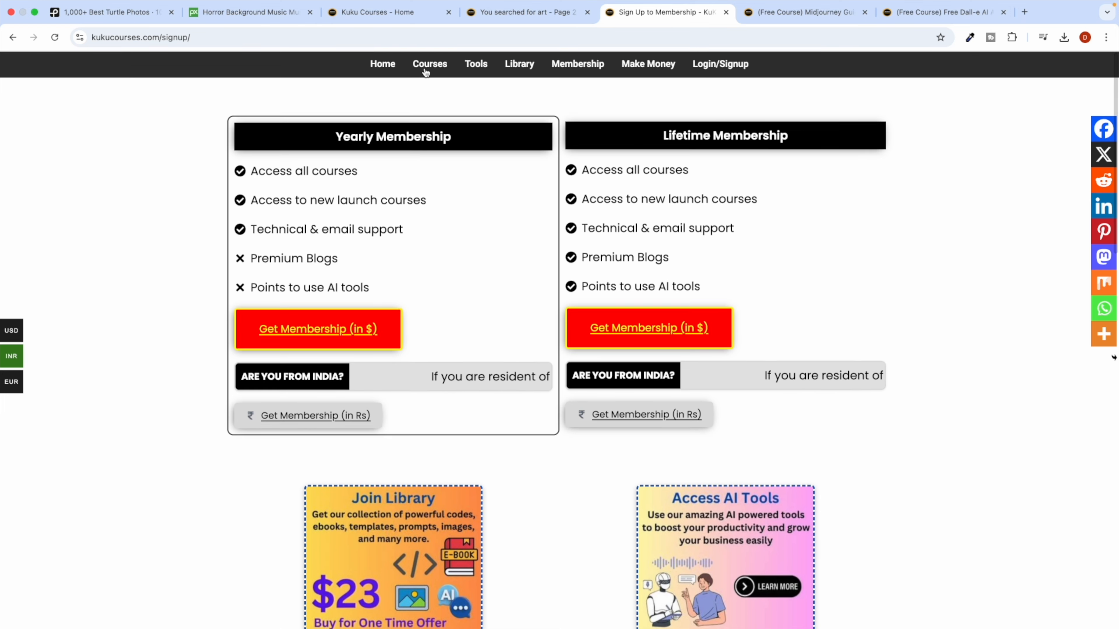
Open the "Start Affiliate Marketing Online Business with ChatGPT" course from the catalogue and briefly play its promo video
left_click(425, 64)
left_click(478, 280)
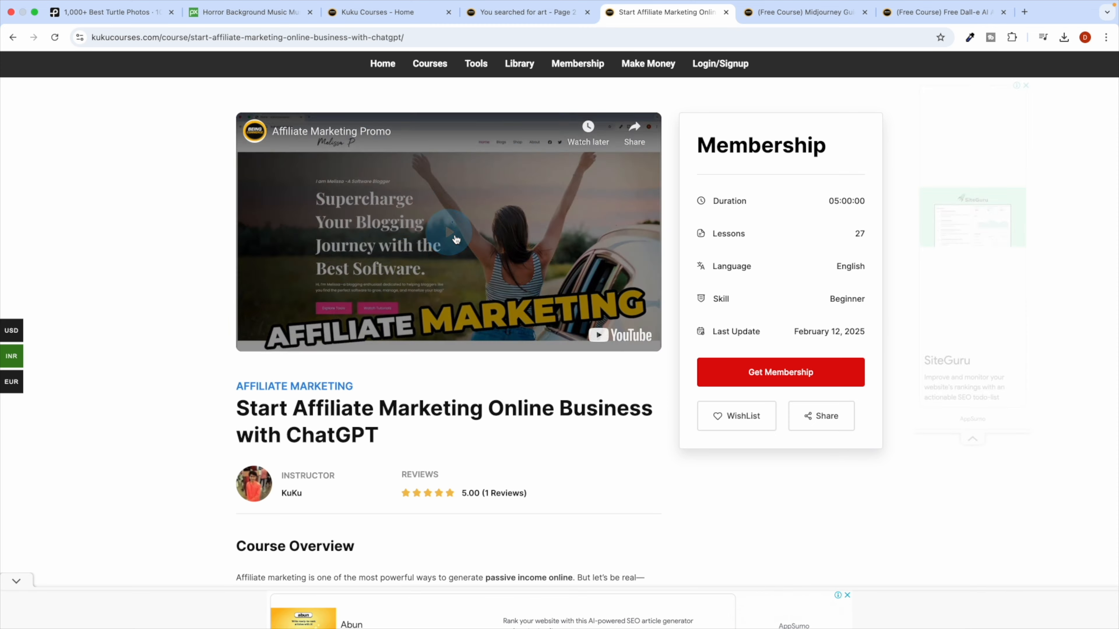
left_click(456, 240)
left_click(462, 239)
Browse the unfiltered course catalogue through to page 2 and return to the site's home page
left_click(431, 64)
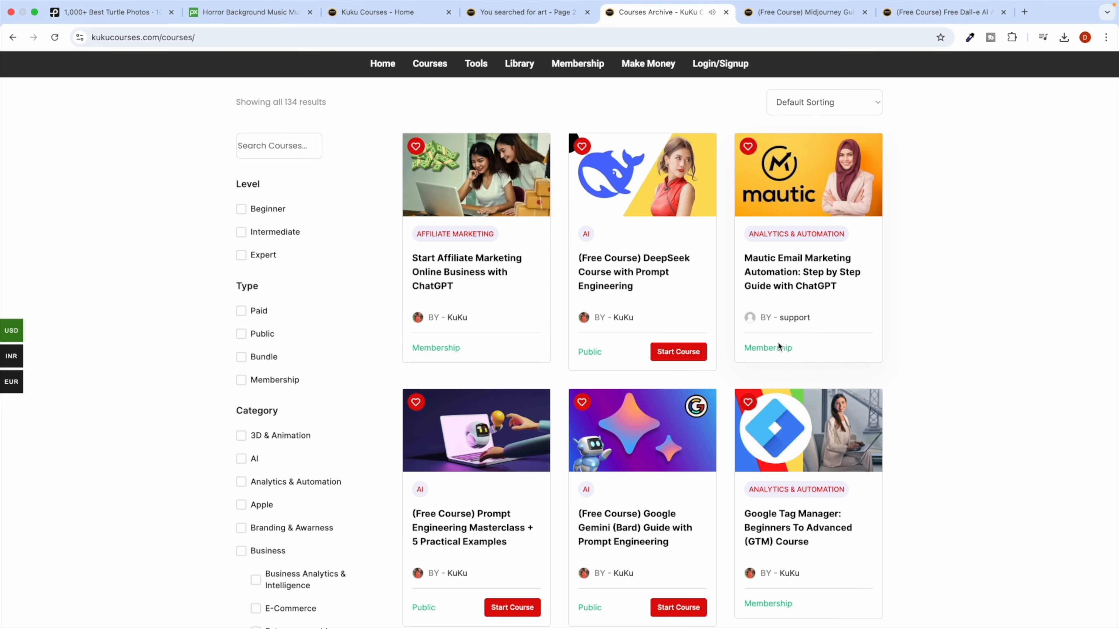
scroll(761, 326, "down", 15)
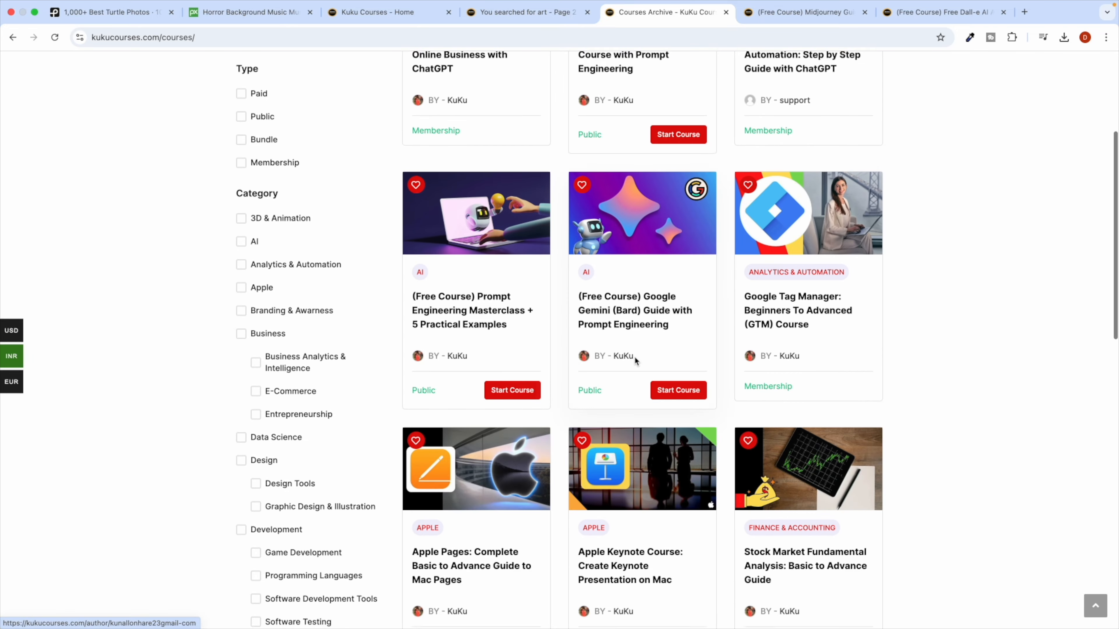
scroll(634, 359, "up", 5)
scroll(517, 375, "down", 5)
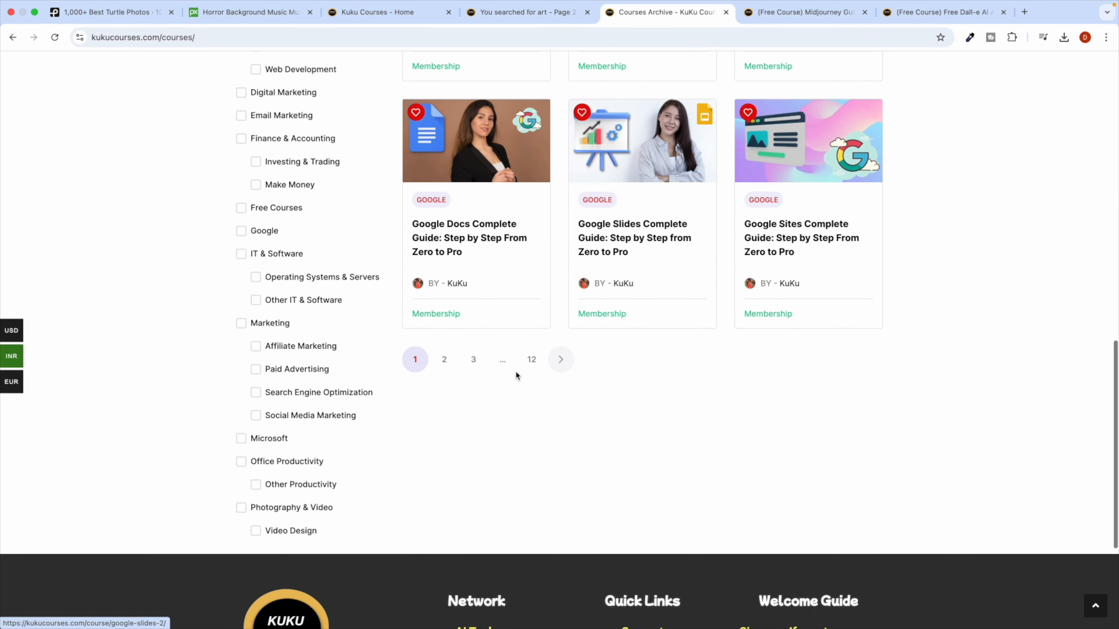
left_click(444, 360)
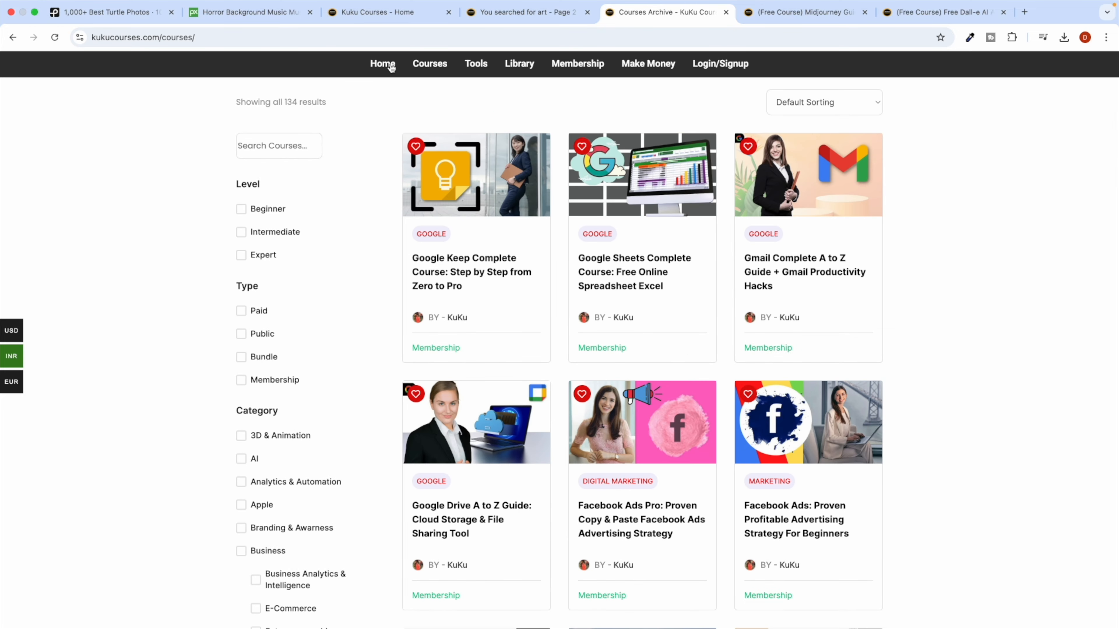
left_click(389, 66)
Switch to OpenShot Video Editor and close the Choose Profile dialog without changing the profile
key("ctrl+Left")
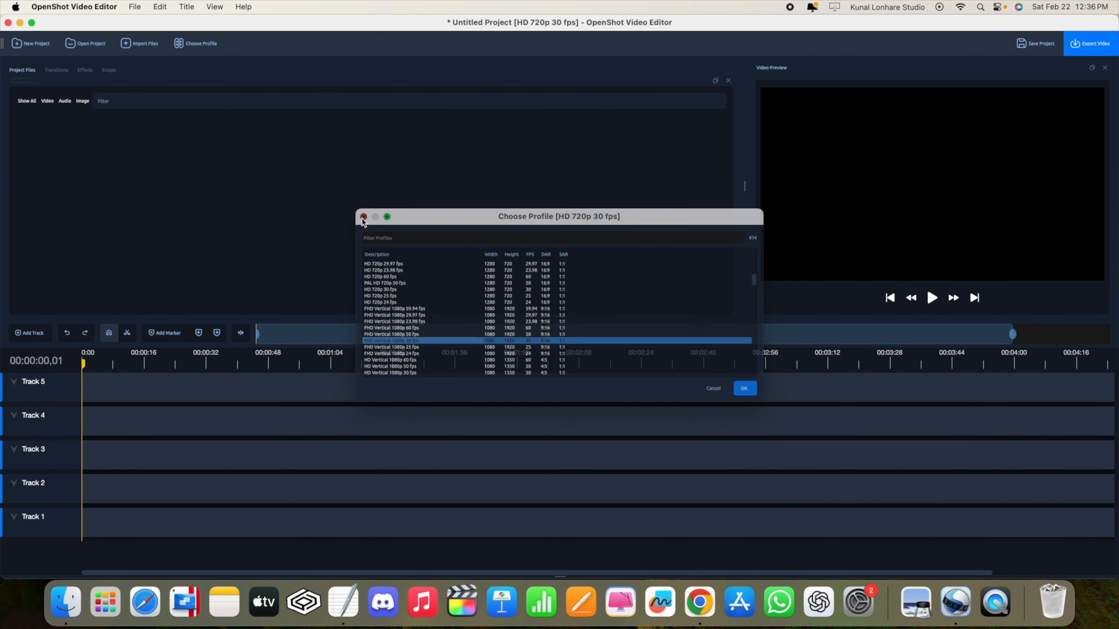
left_click(364, 218)
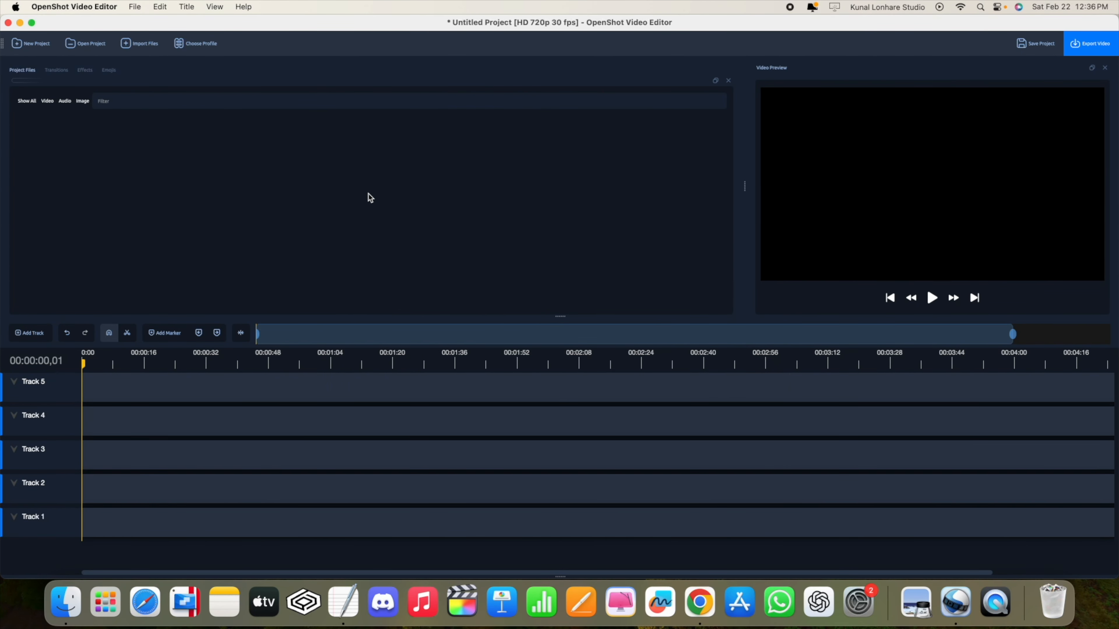
key("ctrl+Right")
key("ctrl+Right")
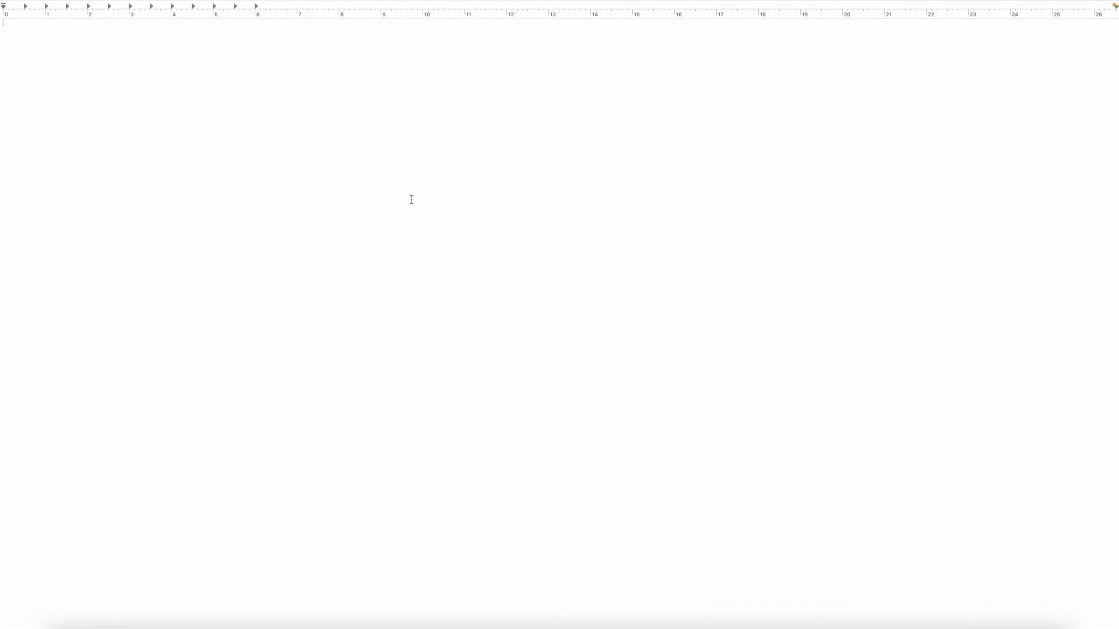
key("ctrl+Left")
key("ctrl+Left")
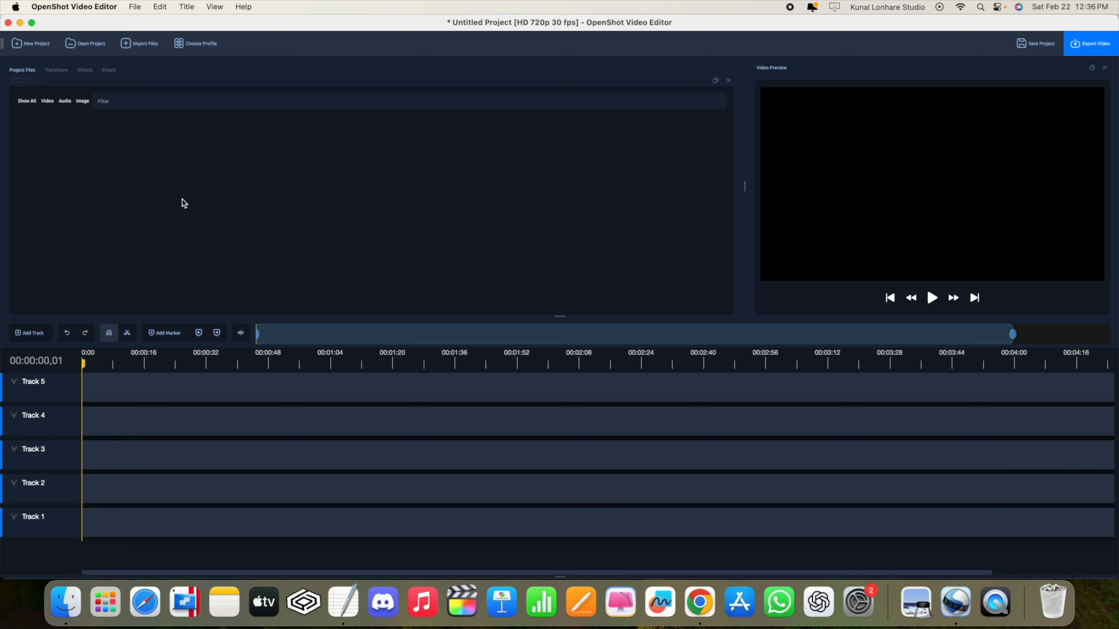
Import horror scene.mp4 from the desktop into the project files, then restore the editor window to full size
left_click_drag(296, 27, 1045, 90)
left_click_drag(642, 110, 868, 185)
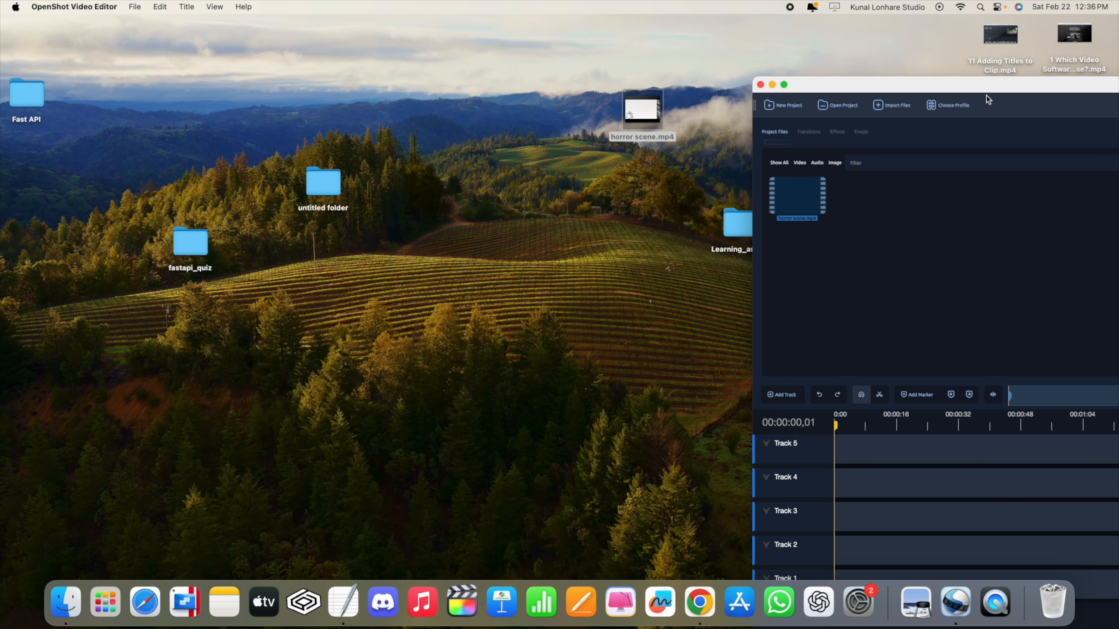
double_click(976, 86)
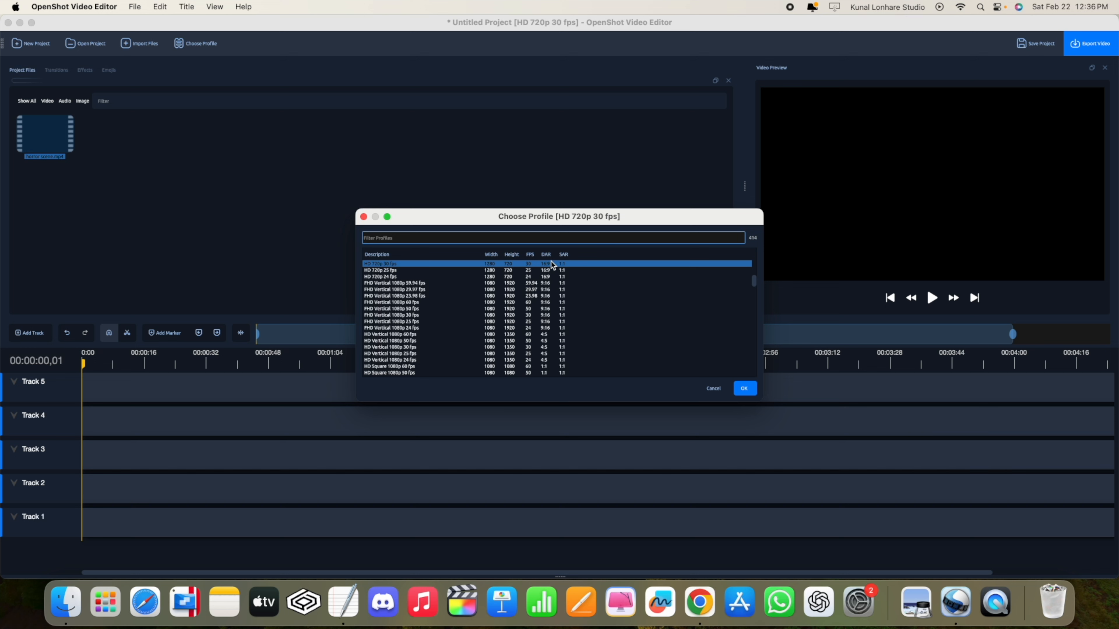
Change the project profile to FHD Vertical 1080p 30 fps, the 1080 × 1920 option with a 9:16 ratio
left_click(543, 276)
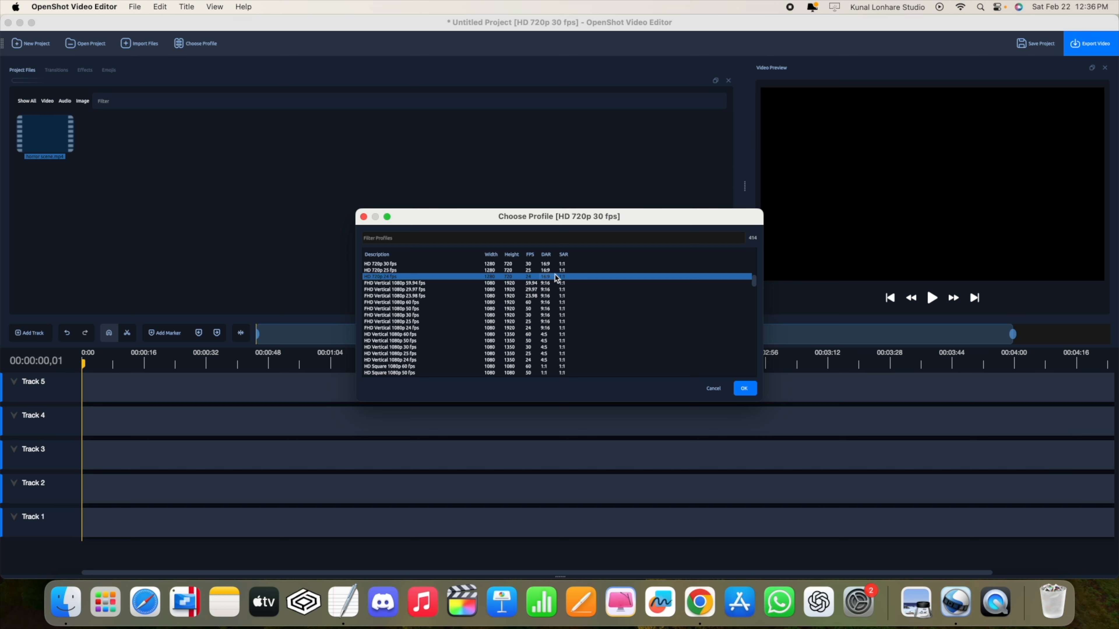
left_click(546, 270)
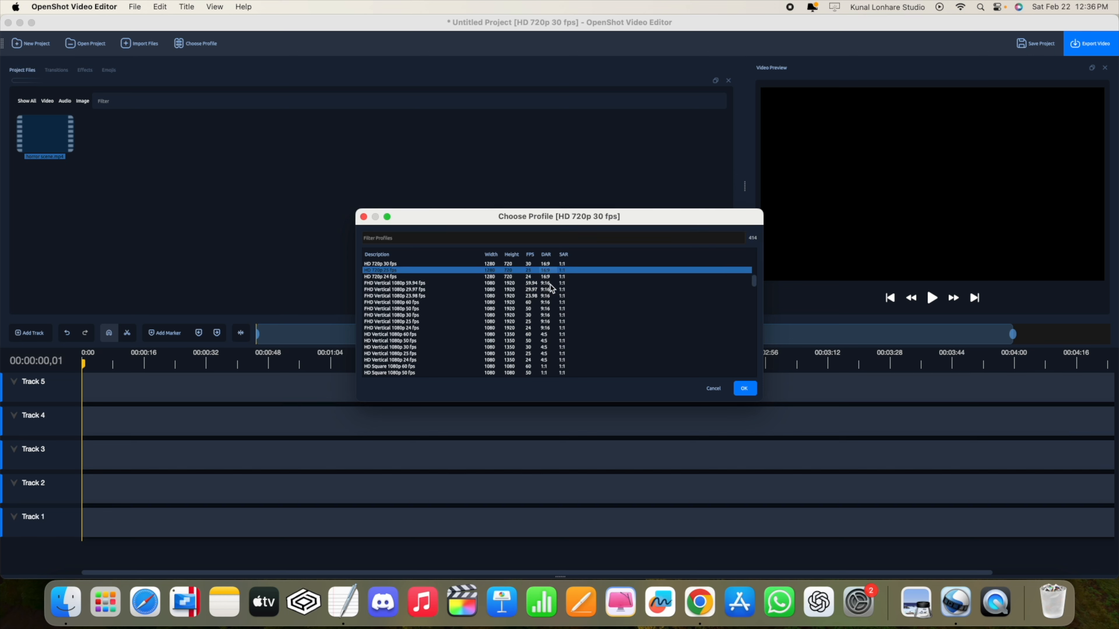
left_click(546, 296)
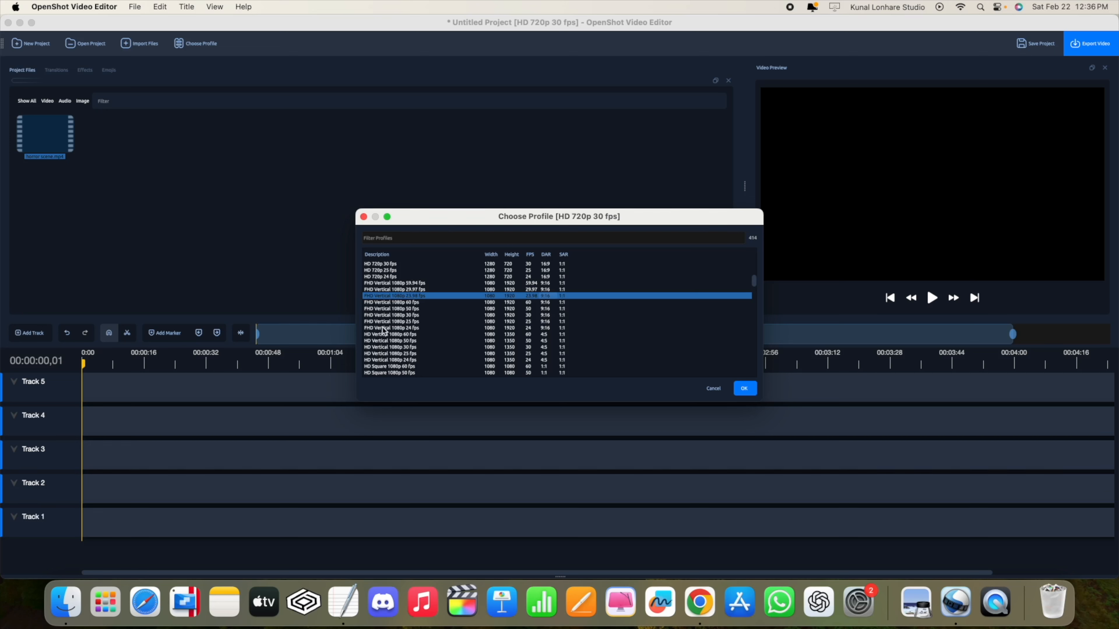
left_click(399, 316)
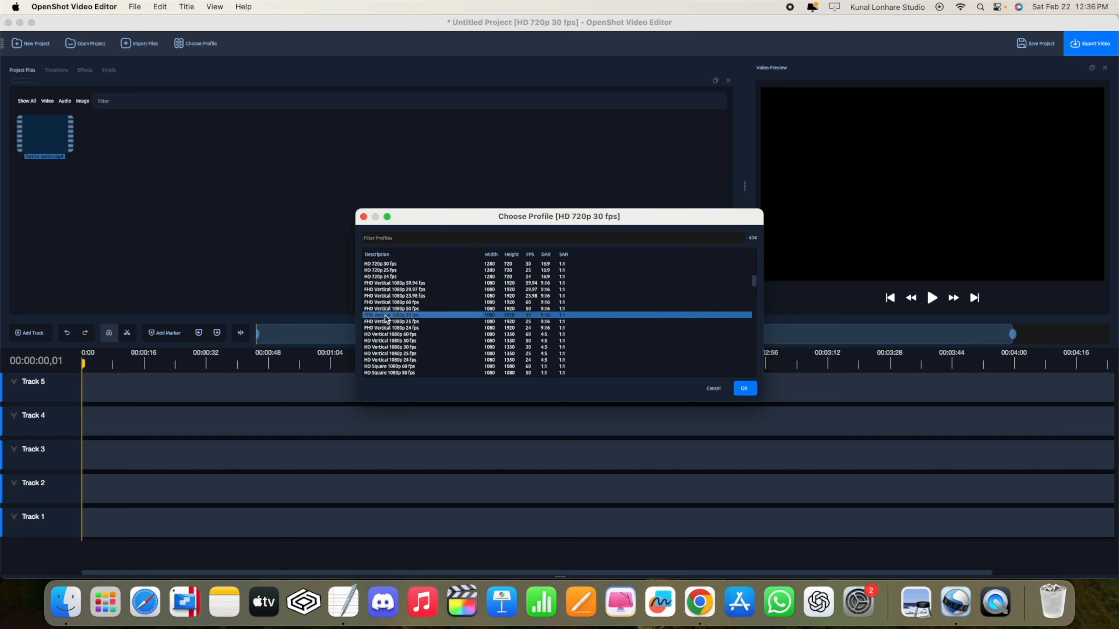
left_click(378, 360)
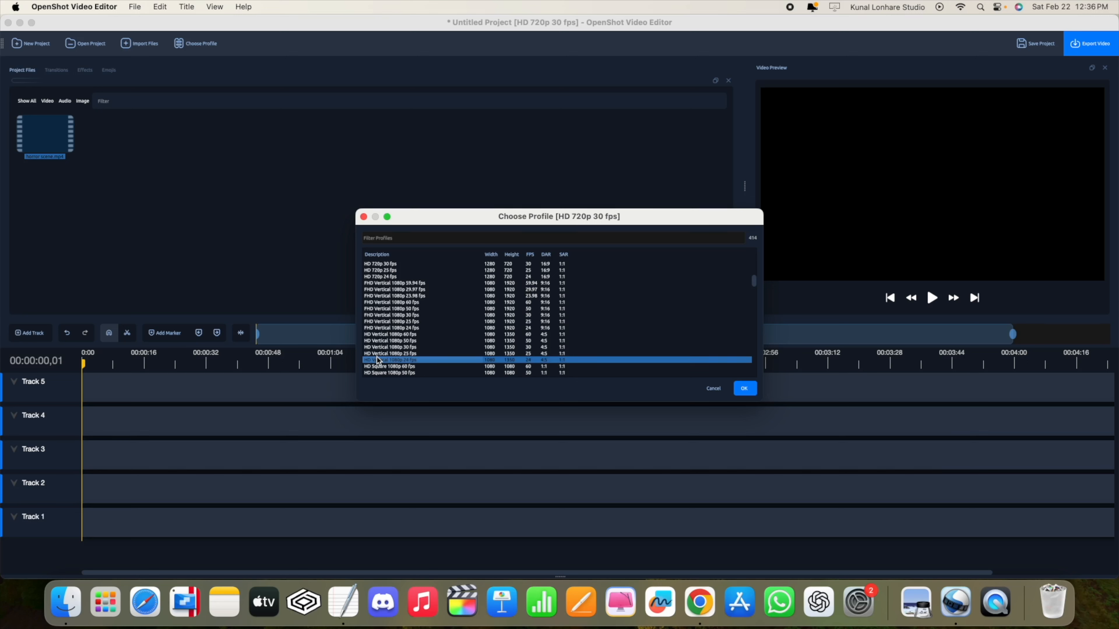
left_click(414, 347)
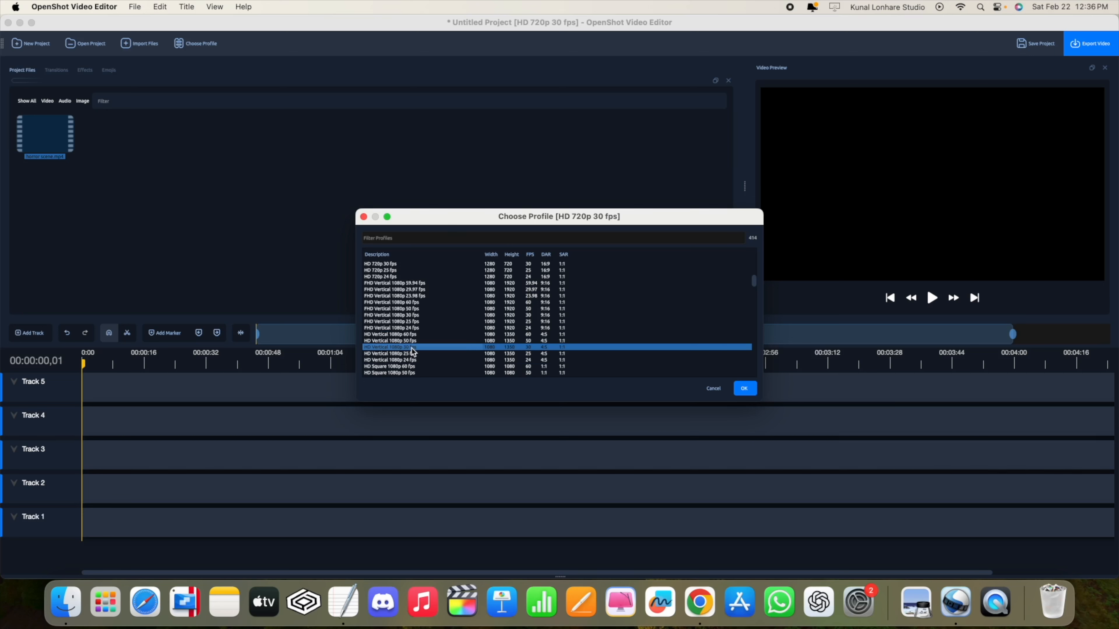
left_click(409, 315)
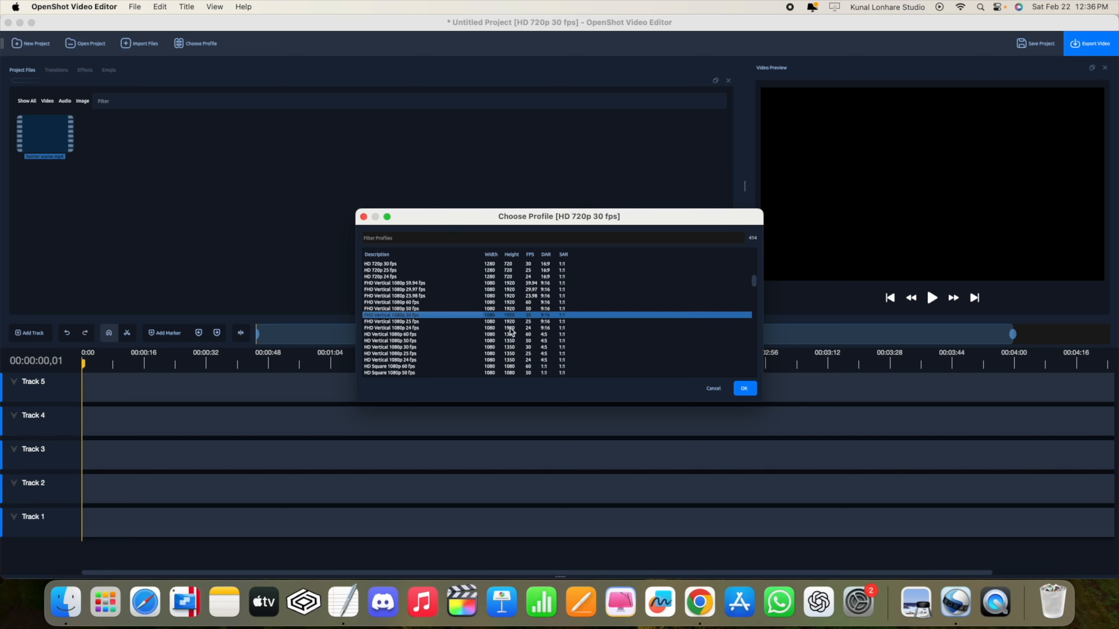
left_click(745, 389)
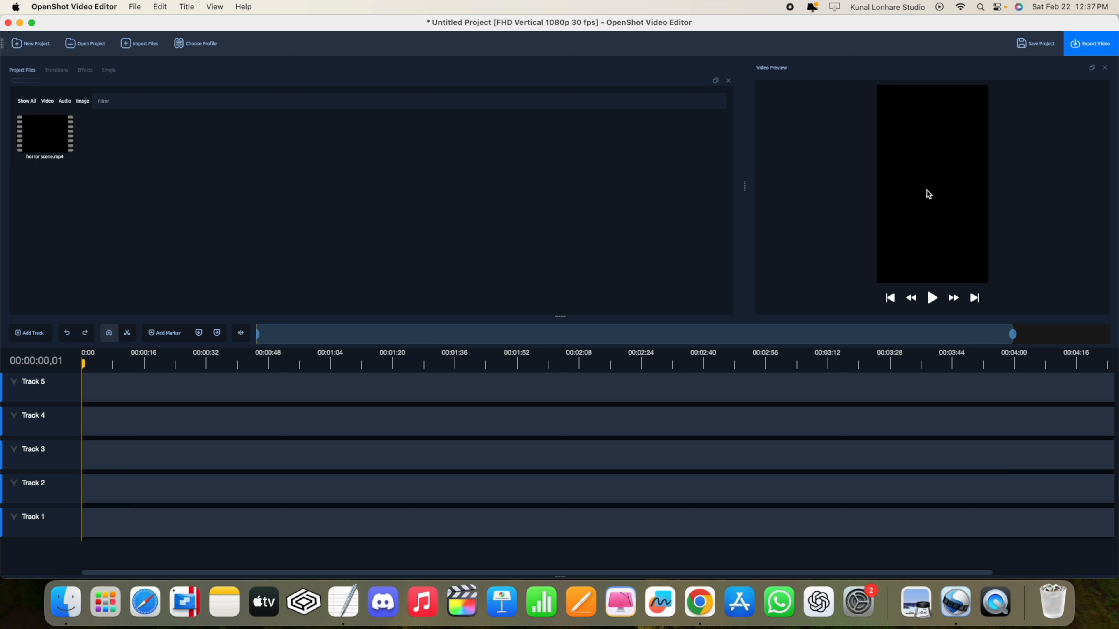
Place horror scene.mp4 at the start of Track 4 and play it to 00:00:01,18
left_click_drag(46, 137, 84, 427)
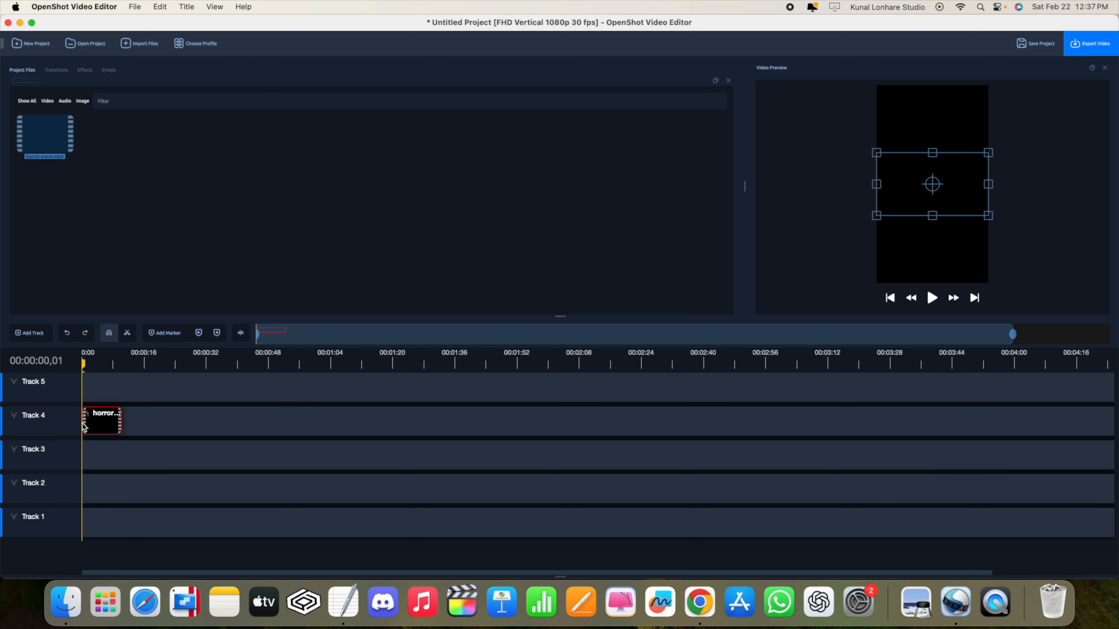
left_click_drag(1012, 335, 526, 340)
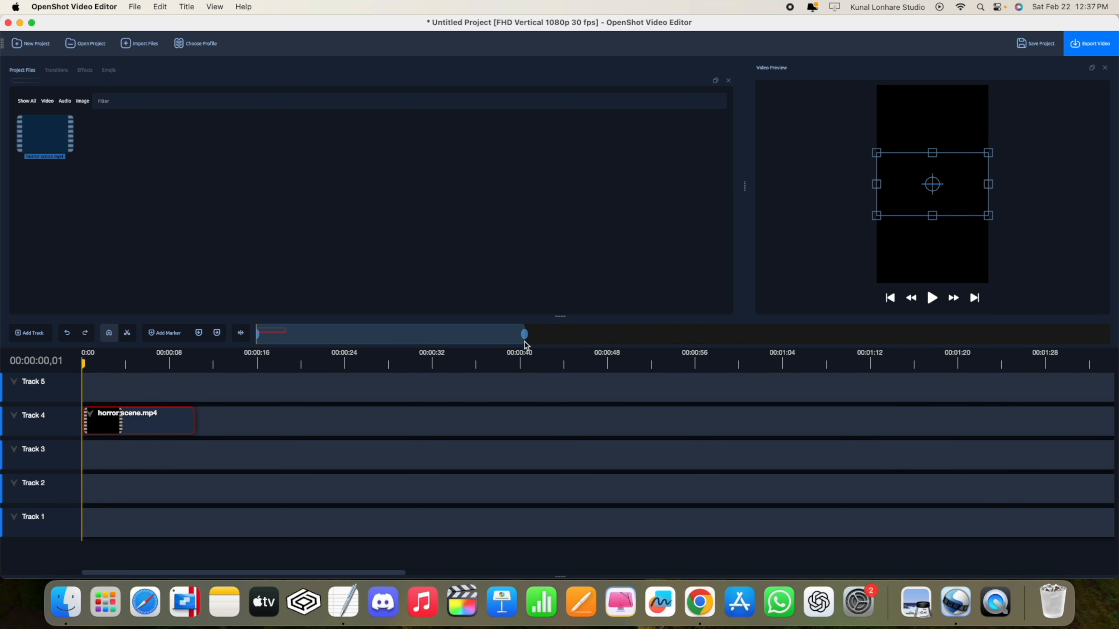
left_click(933, 296)
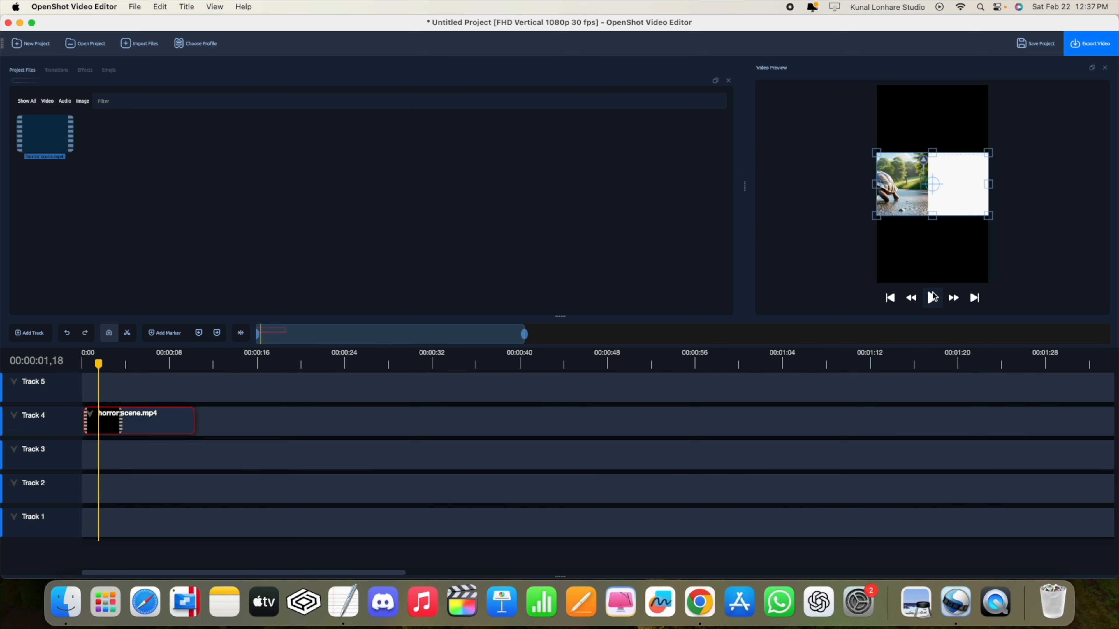
Enlarge the Track 4 clip to fill the vertical frame's height, shift it right to reframe its left half, and play it back
left_click_drag(989, 216, 1064, 282)
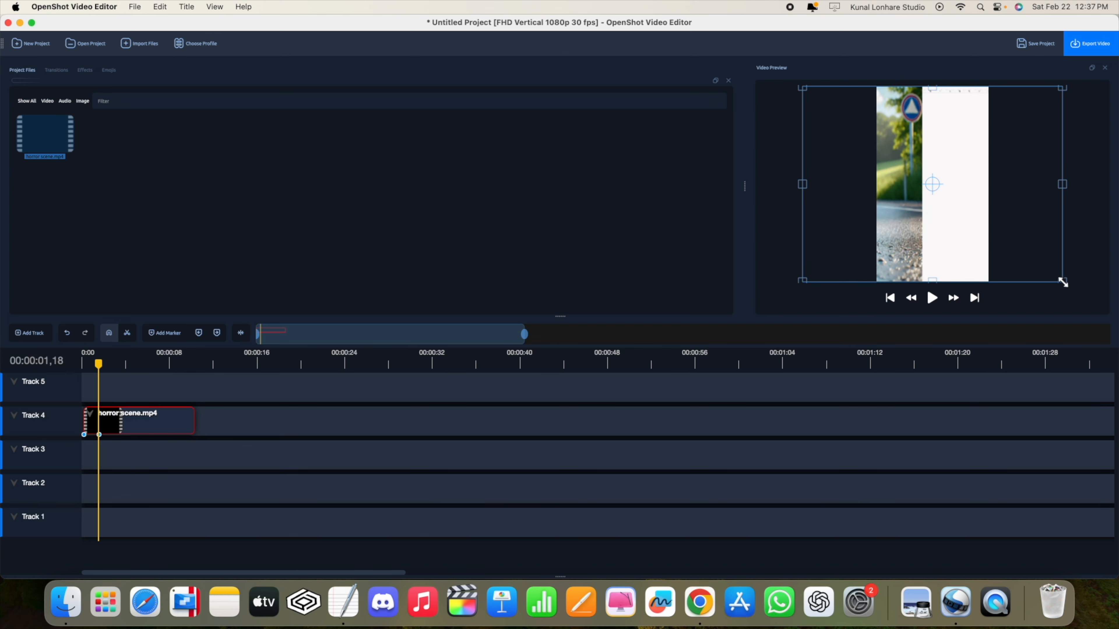
left_click_drag(934, 242, 999, 244)
left_click(932, 299)
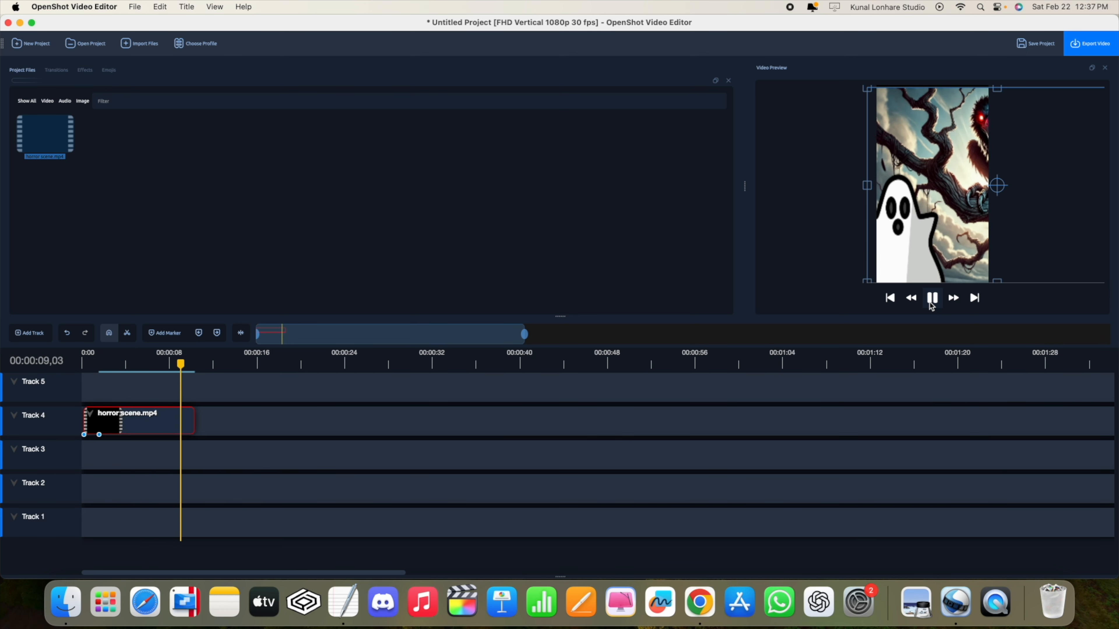
left_click(931, 304)
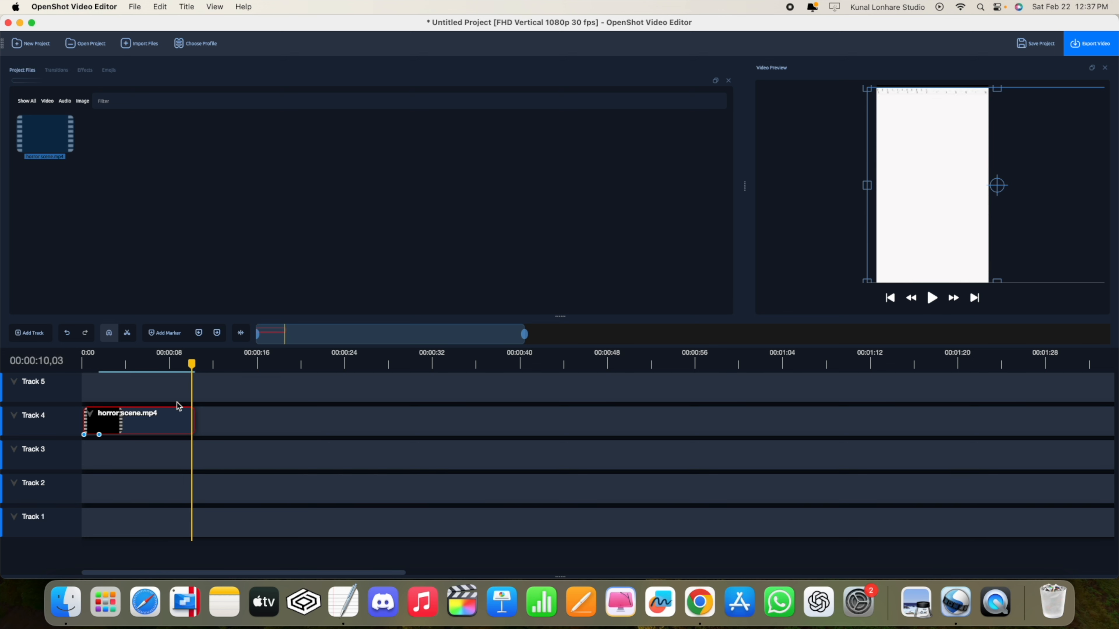
At 00:00:06,01, move the Track 4 clip down within the vertical frame, clearing the upper part of the preview
left_click_drag(190, 363, 148, 380)
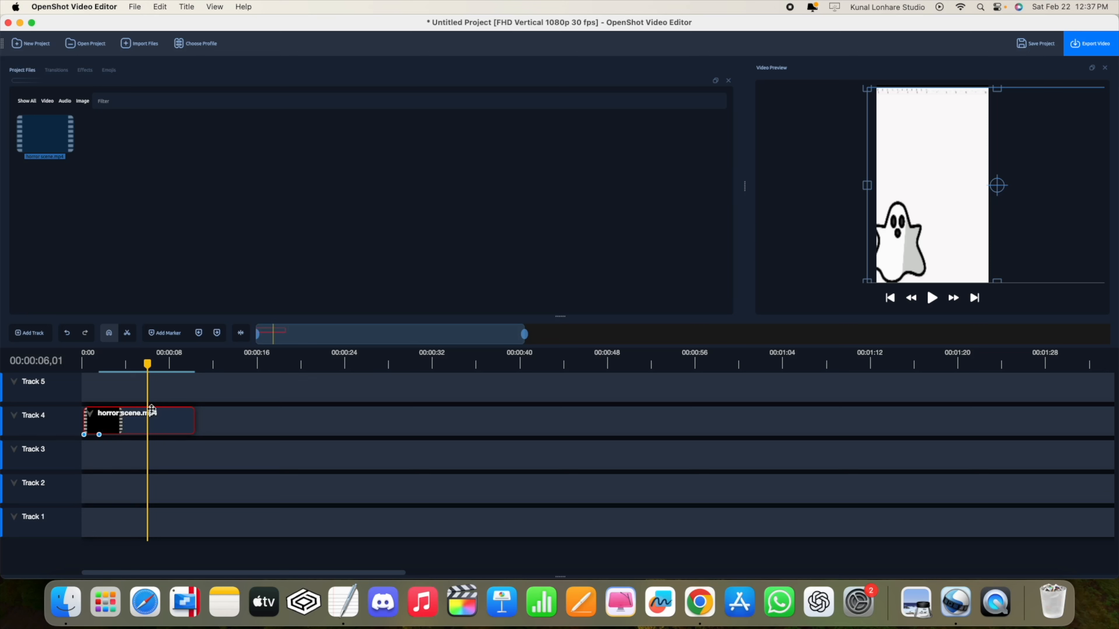
left_click_drag(913, 187, 914, 263)
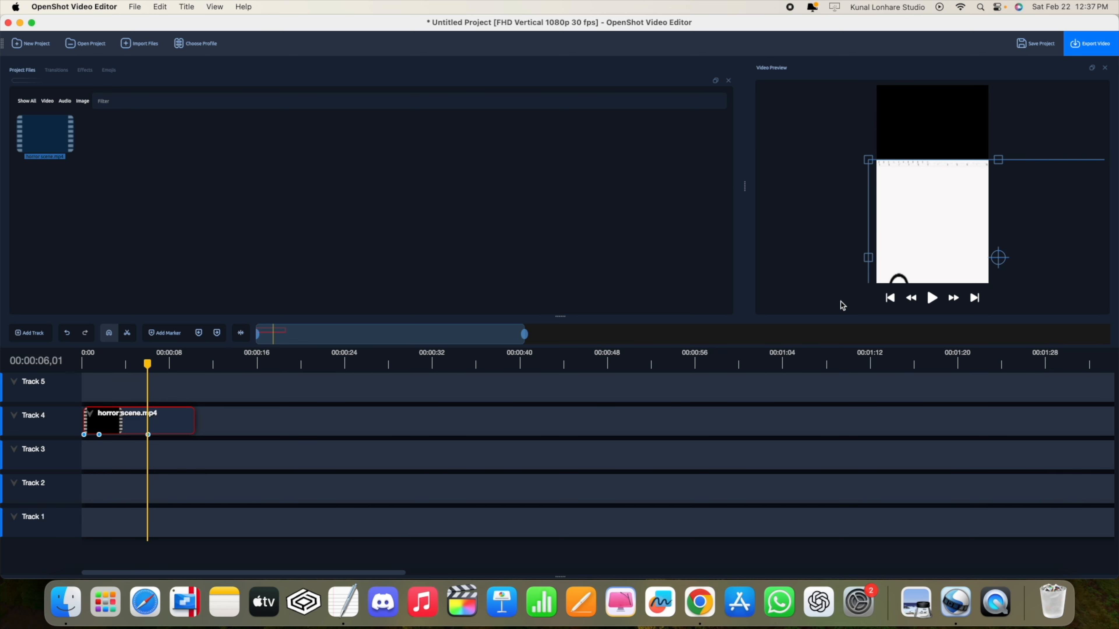
Duplicate the horror scene clip onto the start of Track 3 and shift the copy up and left to fill the frame's upper half
right_click(119, 426)
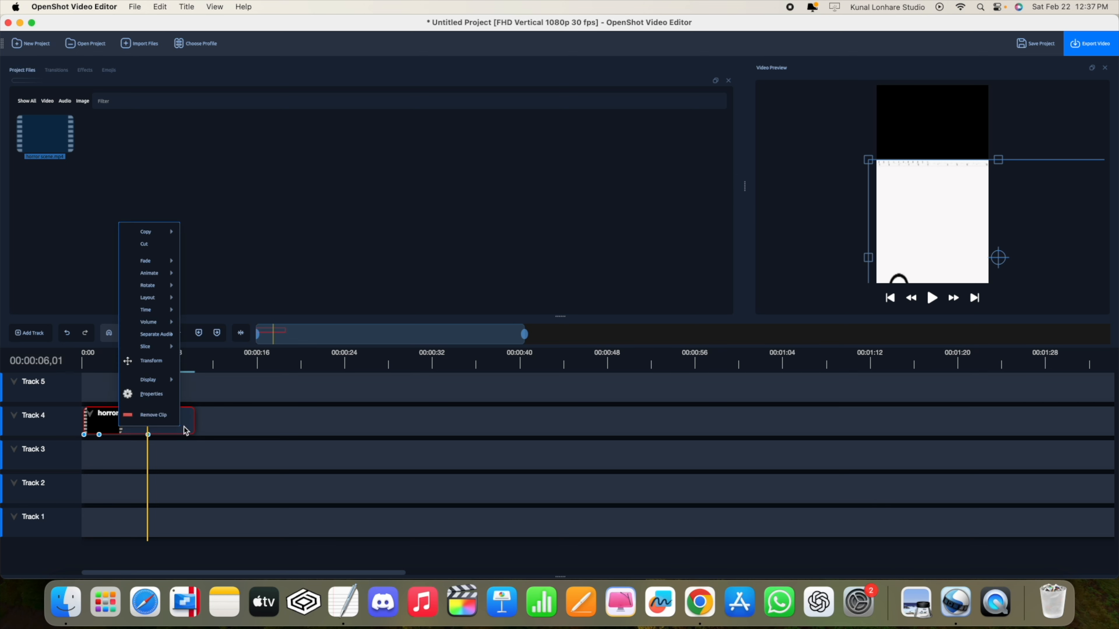
mouse_move(159, 235)
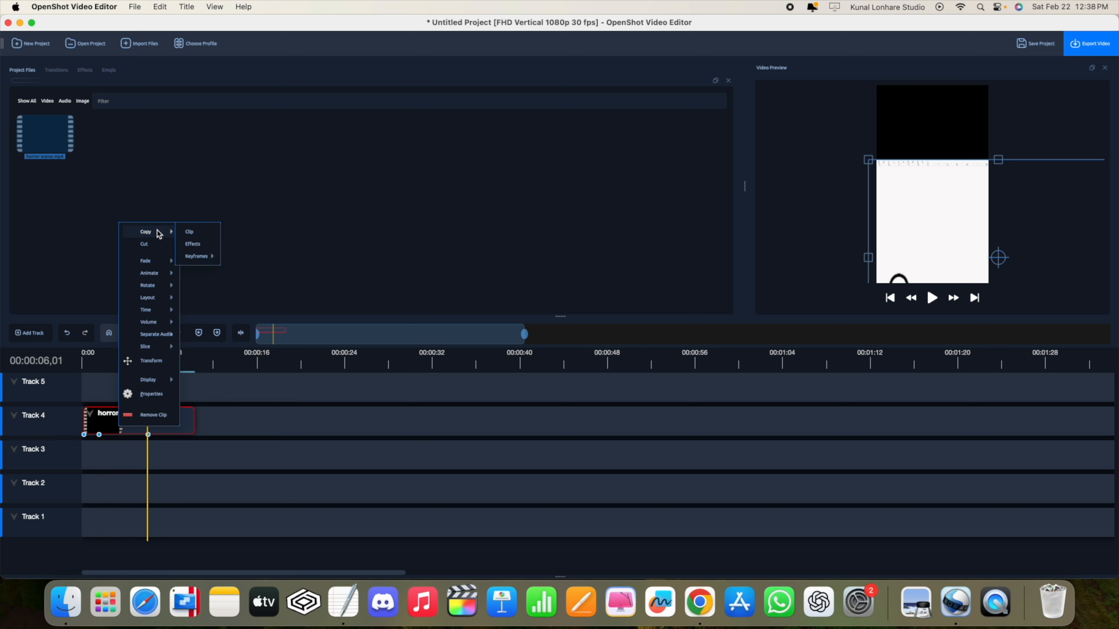
left_click(189, 432)
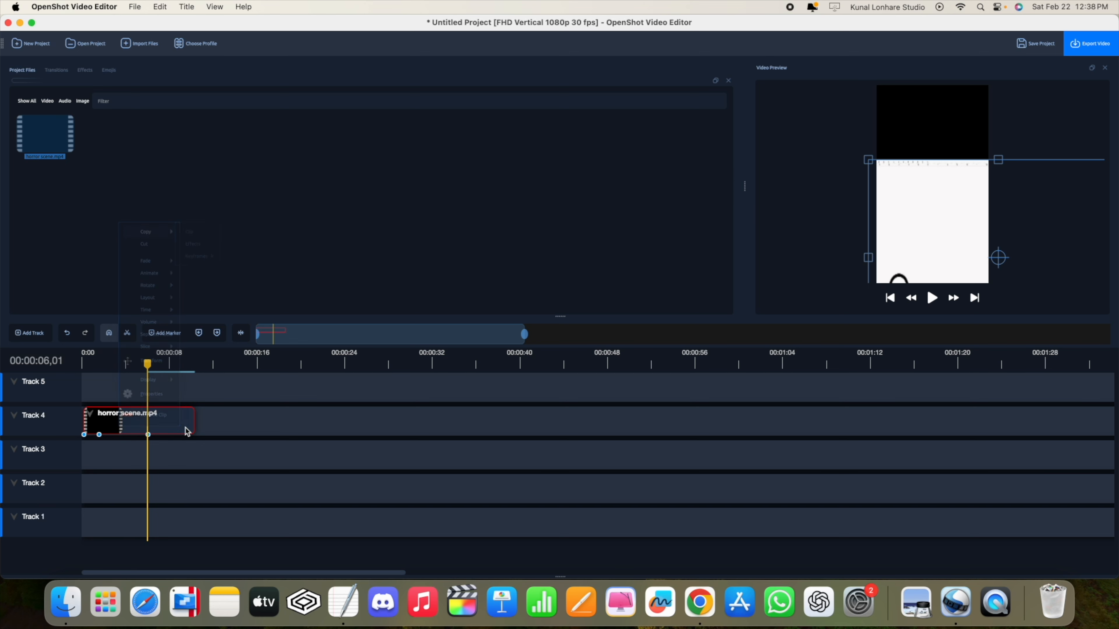
left_click(122, 459)
key("ctrl+v")
left_click_drag(170, 459, 132, 460)
left_click_drag(954, 214, 821, 43)
mouse_move(942, 206)
left_mouse_down()
mouse_move(939, 242)
mouse_move(959, 195)
mouse_move(939, 205)
left_mouse_up()
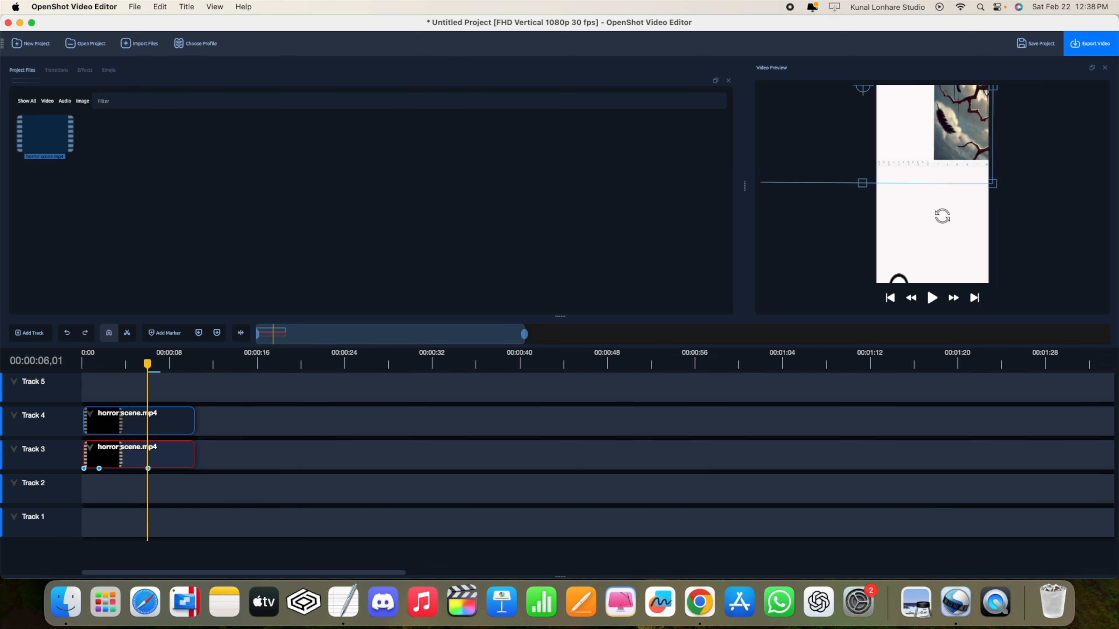
Lower the Track 4 clip and nudge the Track 3 copy so they meet mid-frame, then play the split layout from the start
left_click(124, 424)
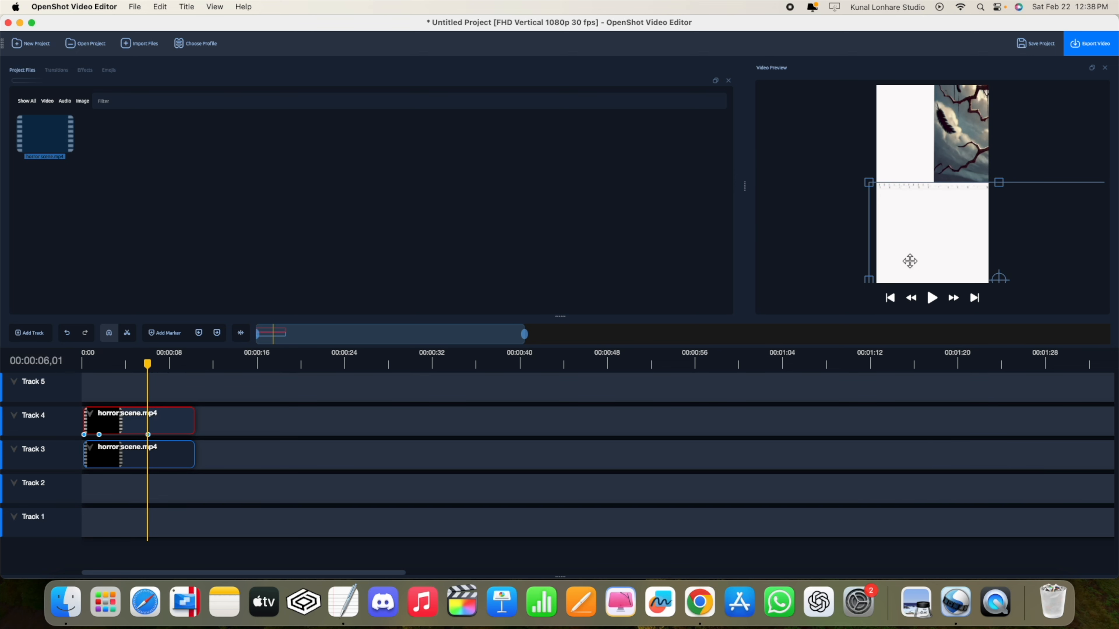
left_click(171, 458)
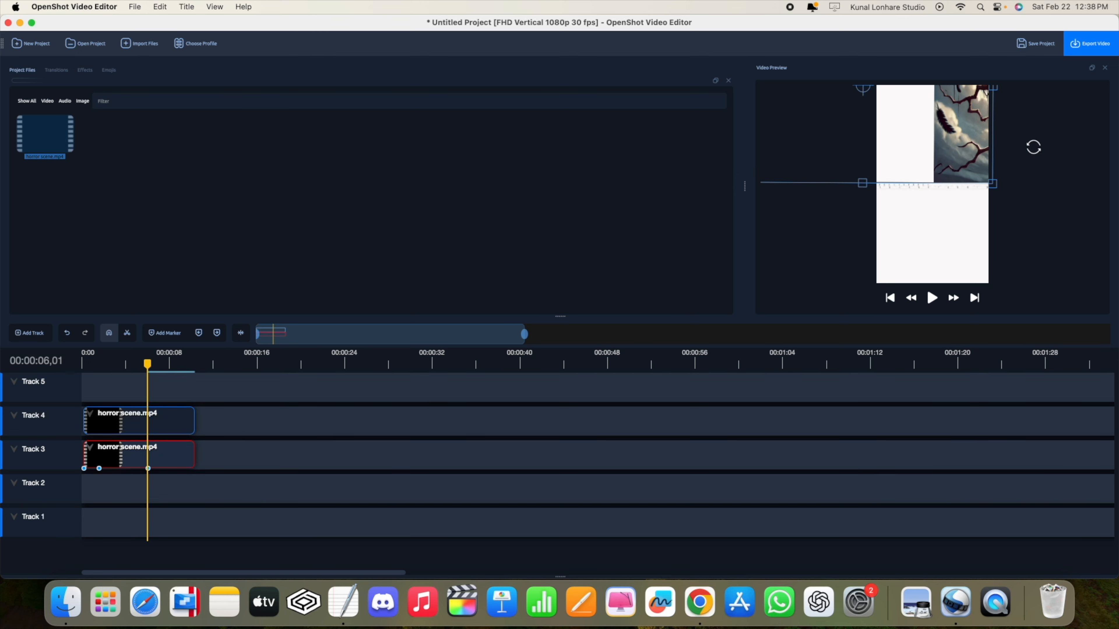
left_click_drag(952, 149, 951, 152)
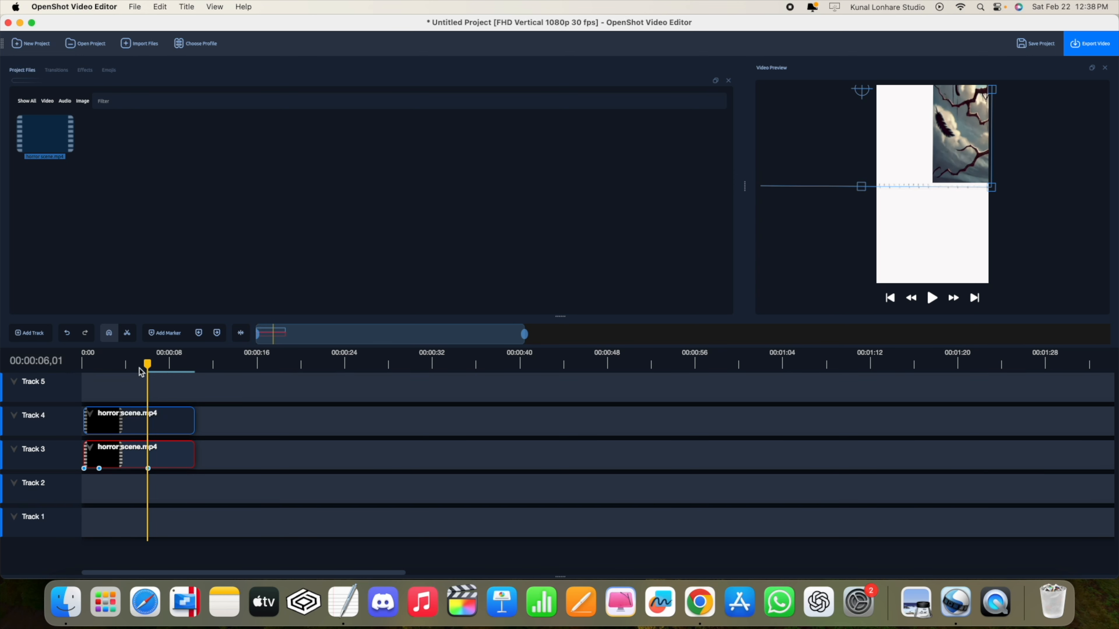
left_click_drag(148, 364, 83, 364)
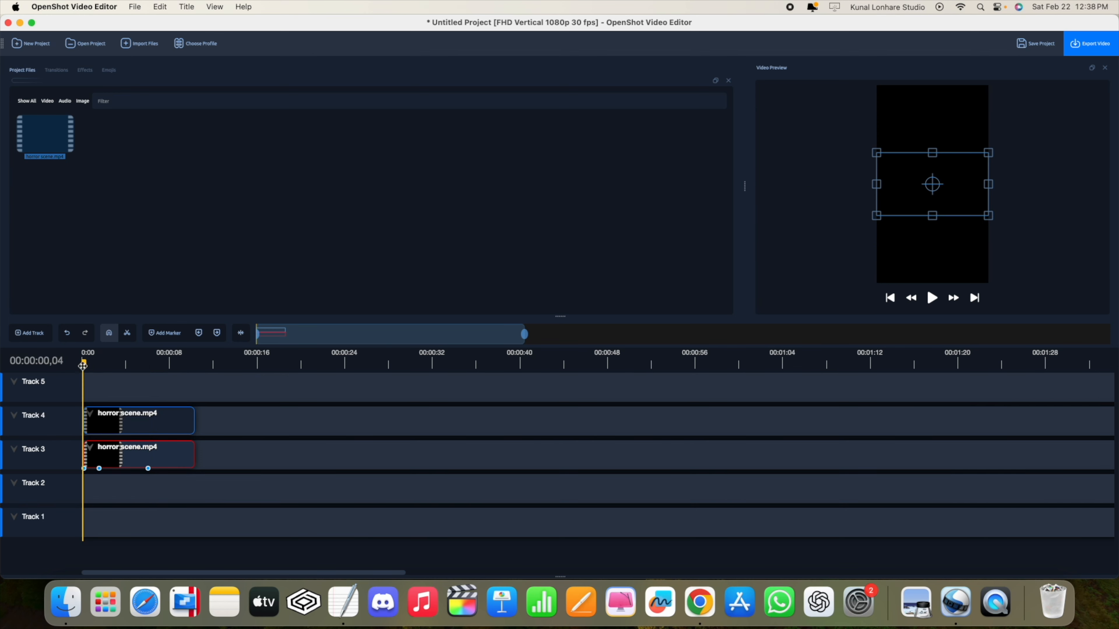
left_click(935, 299)
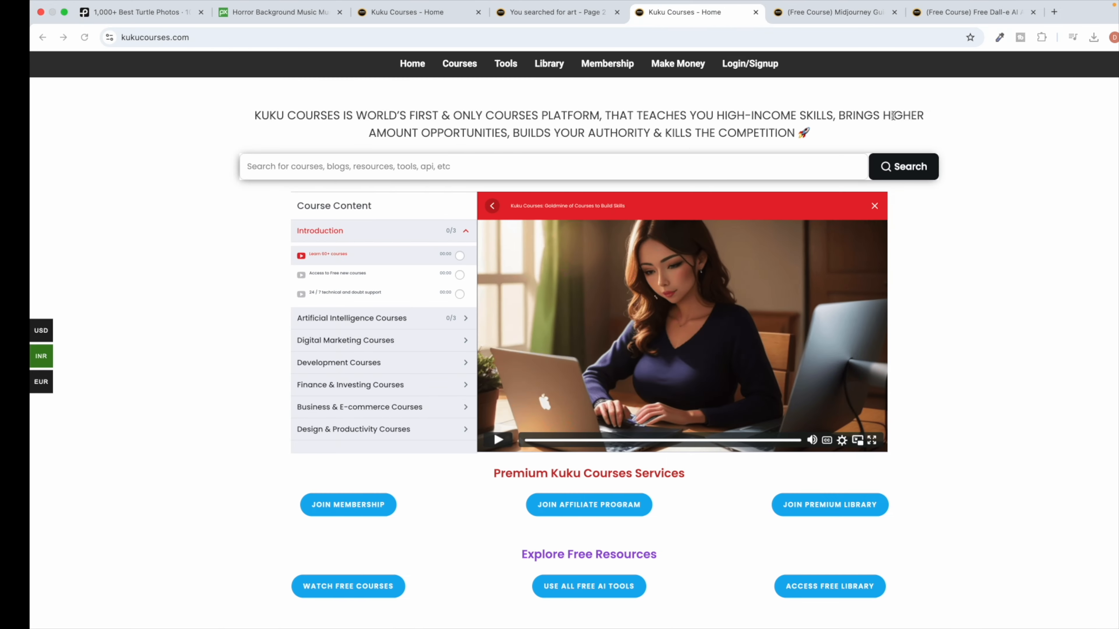
Switch to Chrome, open a new Incognito window and go to youtube.com
left_click(1106, 37)
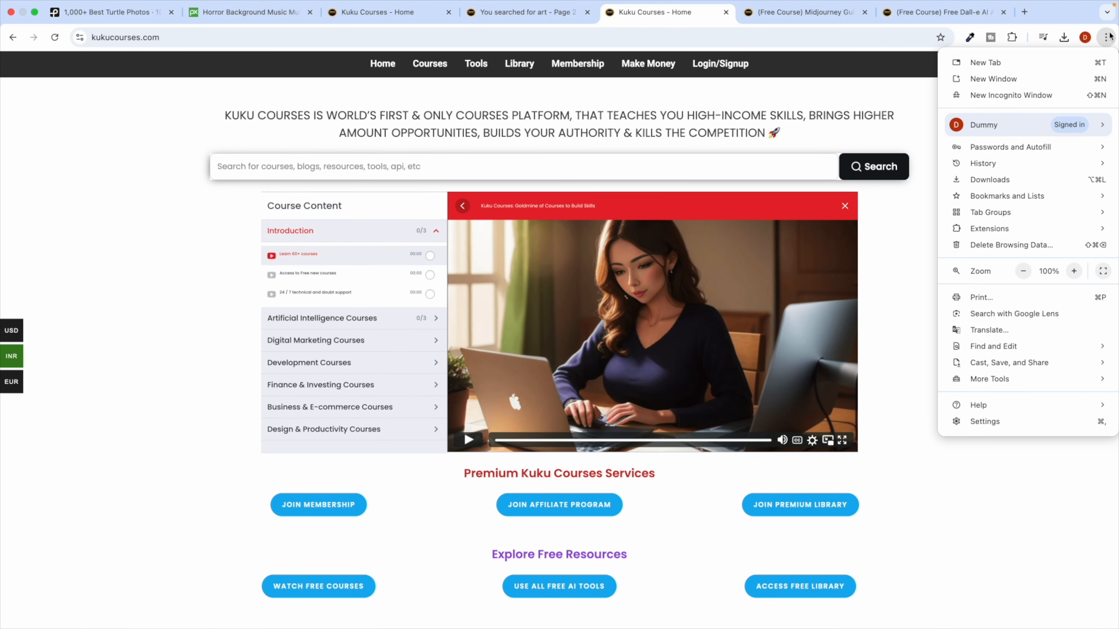
left_click(1009, 100)
type("youtube.com")
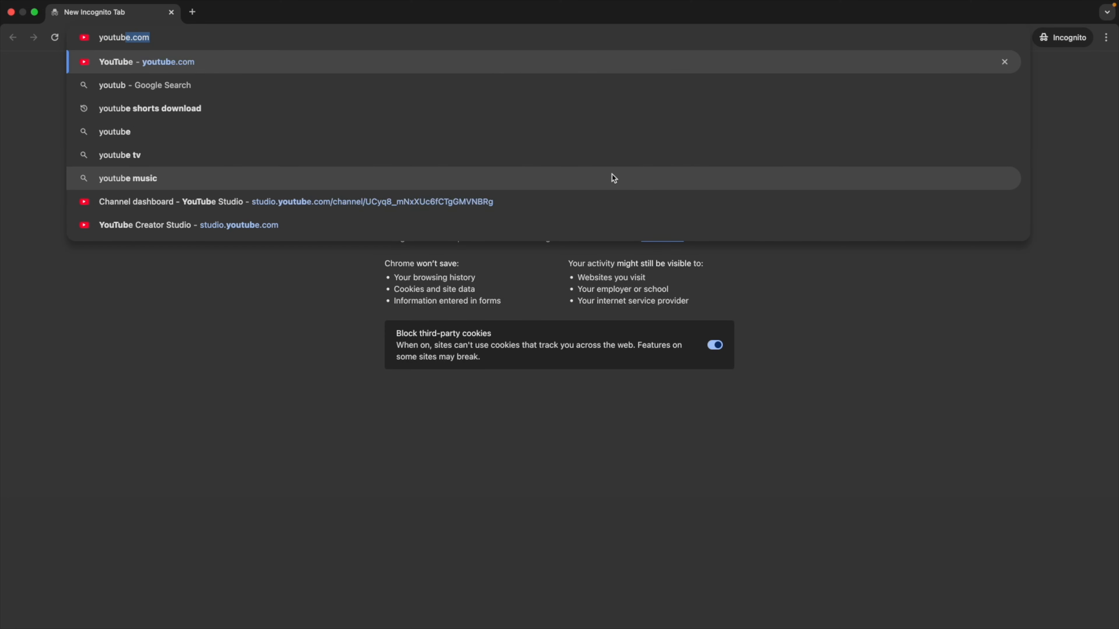
key("Return")
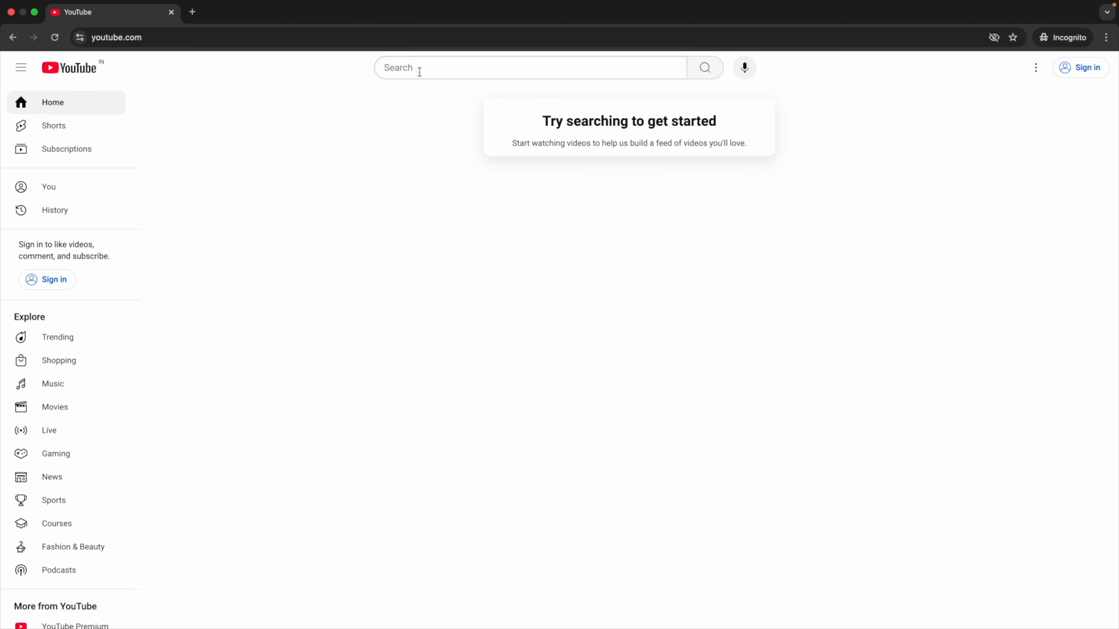
Search YouTube for "openshot mirror effect" and look over the resulting tutorials
left_click(420, 72)
type("ope")
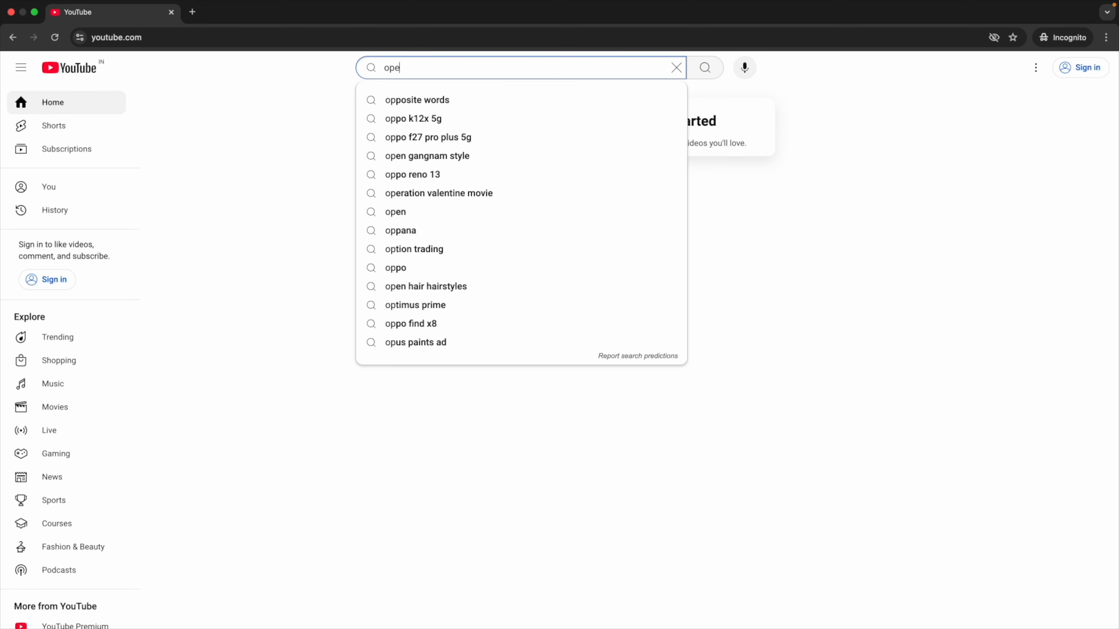
type("nshot mirror")
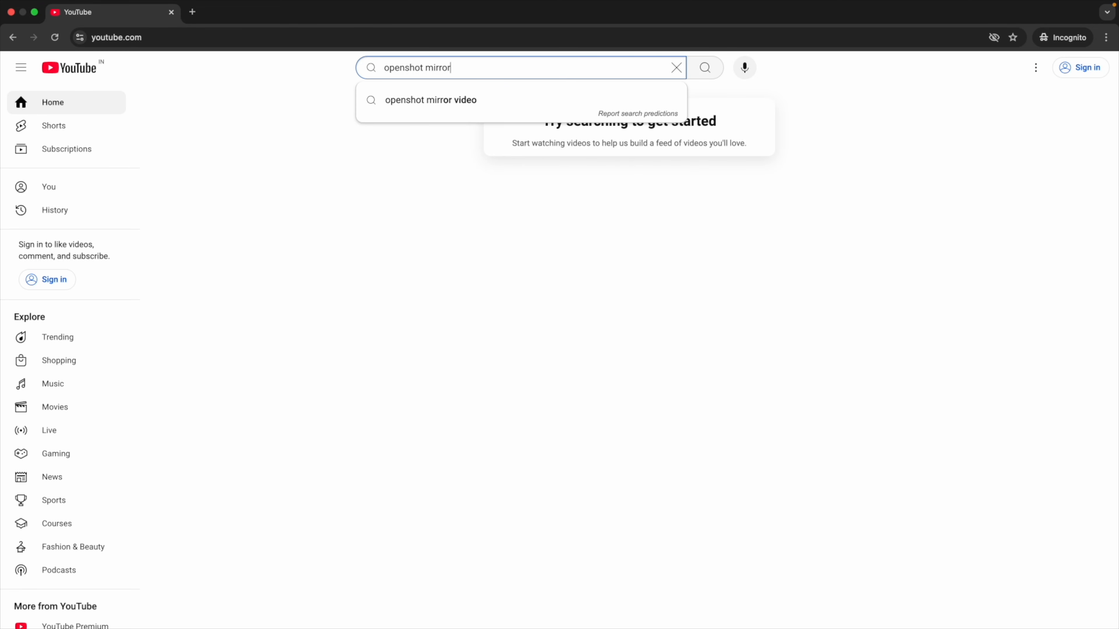
type(" effect")
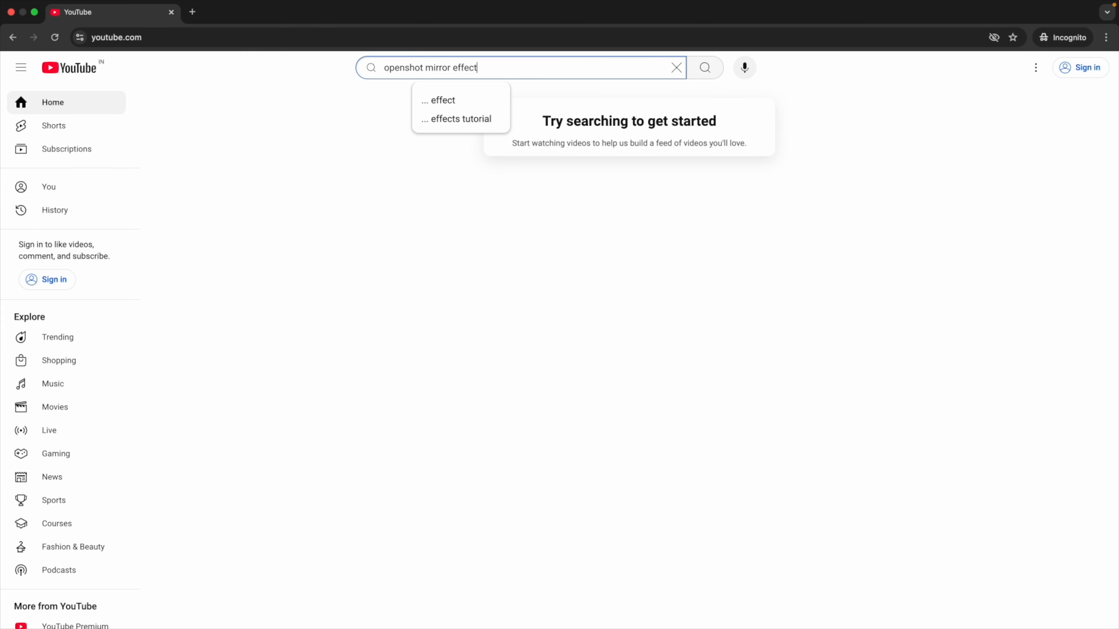
key("Return")
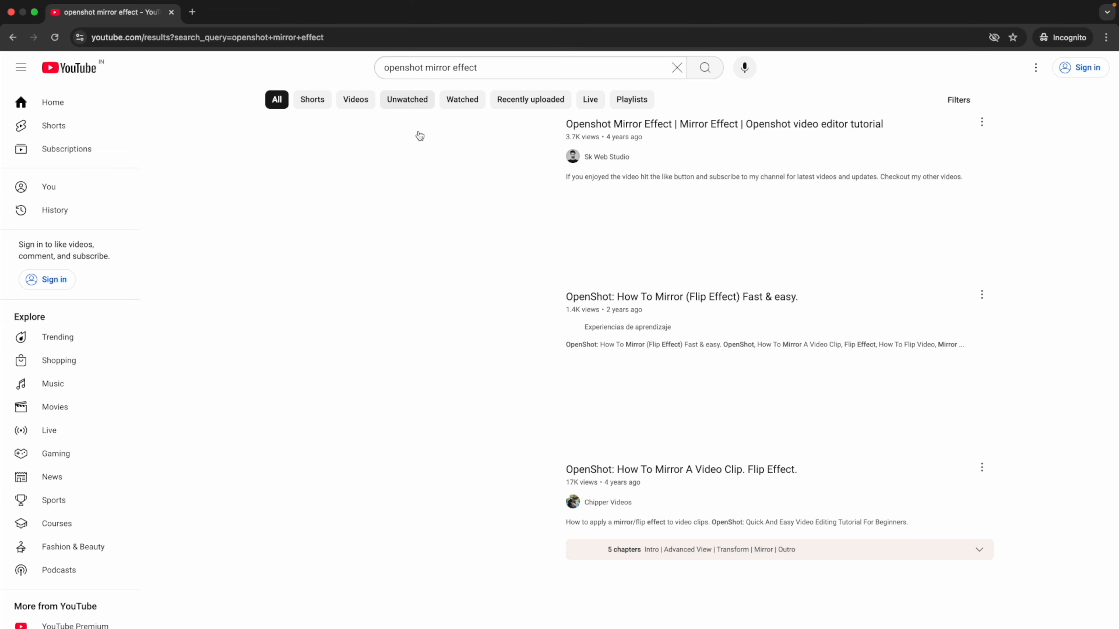
mouse_move(482, 382)
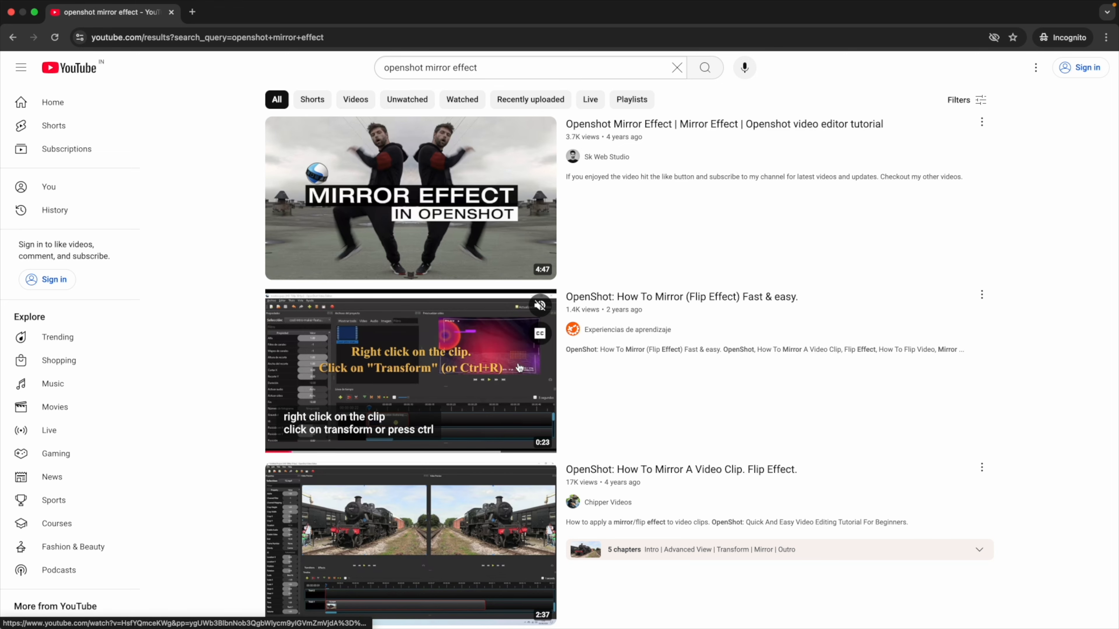
key("ctrl+Left")
key("ctrl+Left")
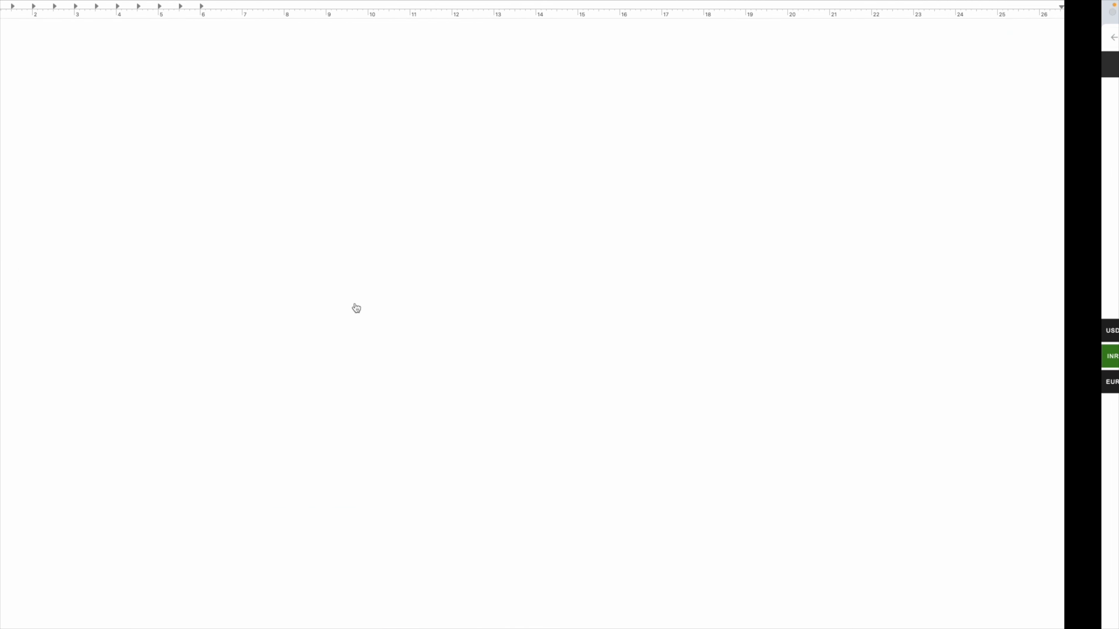
key("ctrl+Left")
key("ctrl+Right")
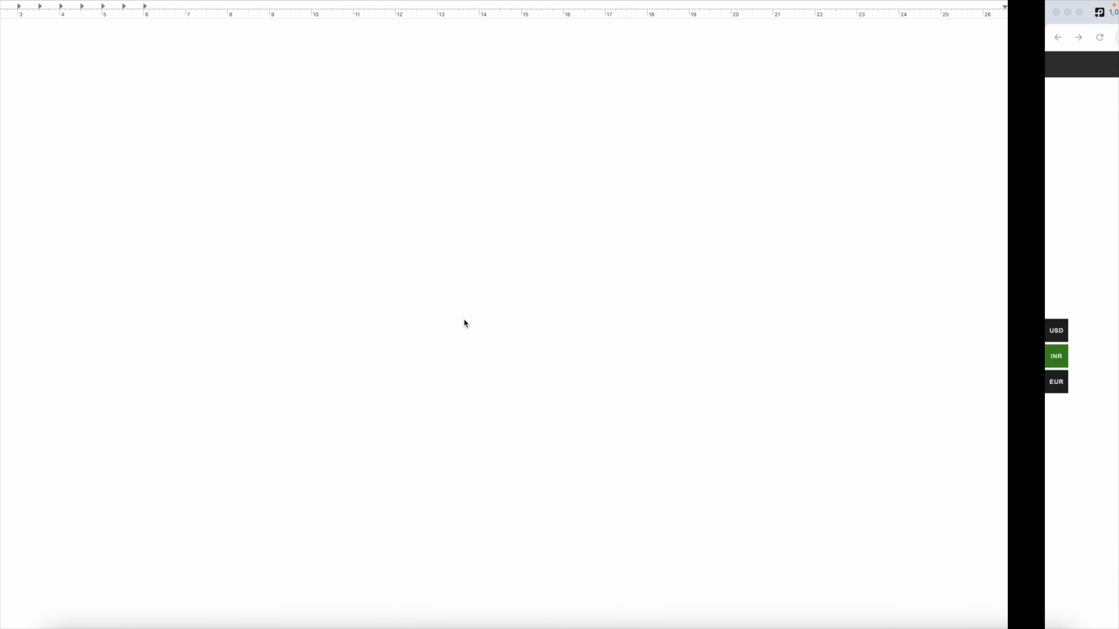
key("ctrl+Right")
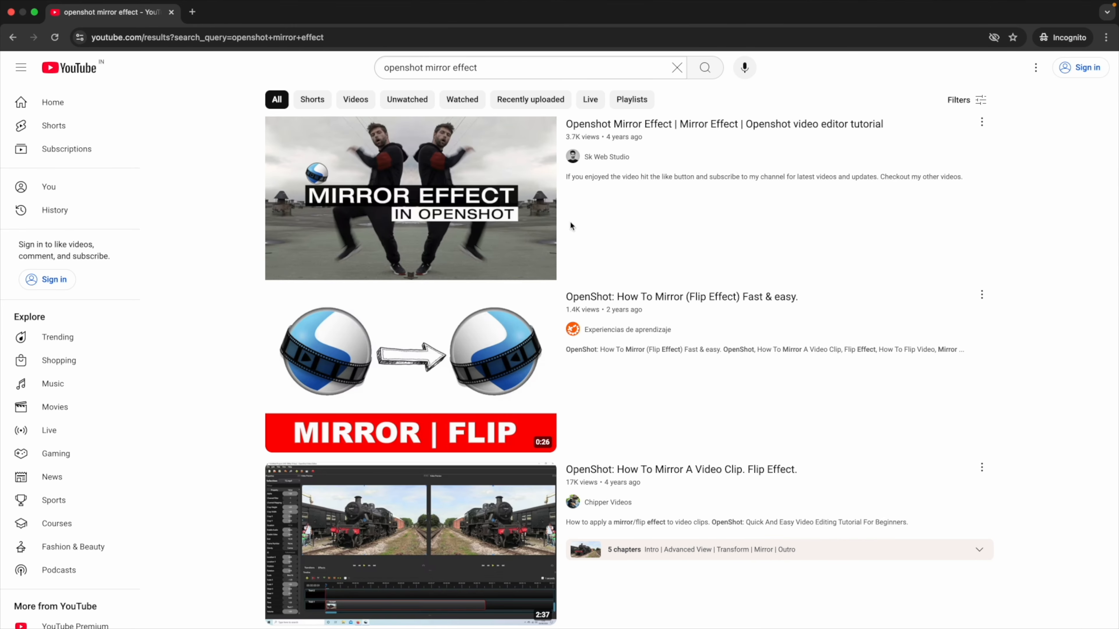
mouse_move(571, 226)
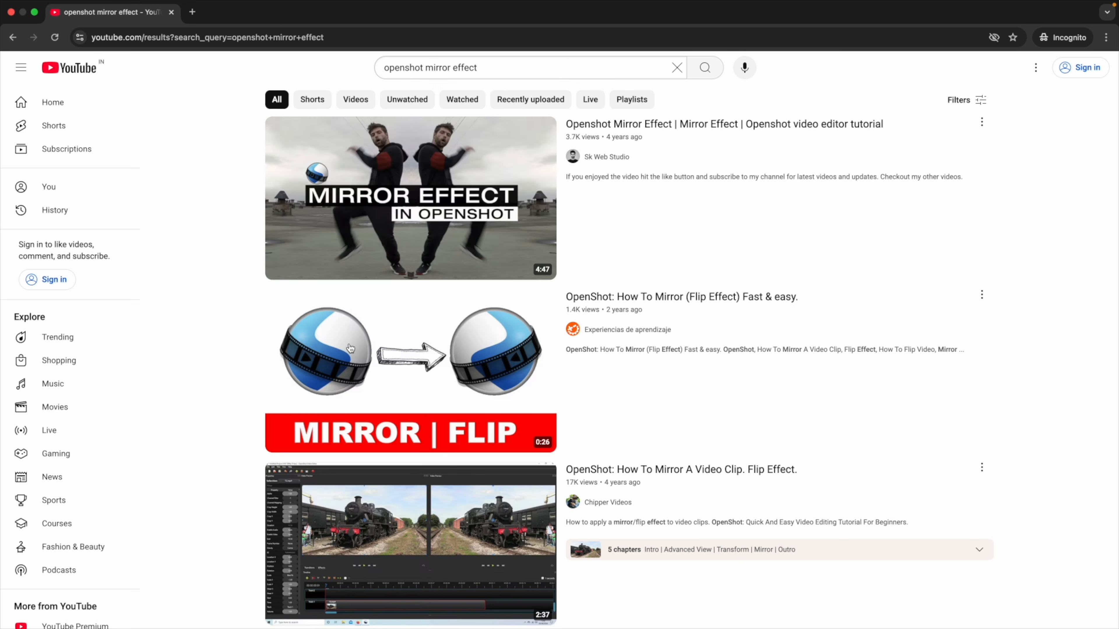
Close the YouTube results, return to OpenShot and move the playhead to 00:00:04,06
left_click(171, 12)
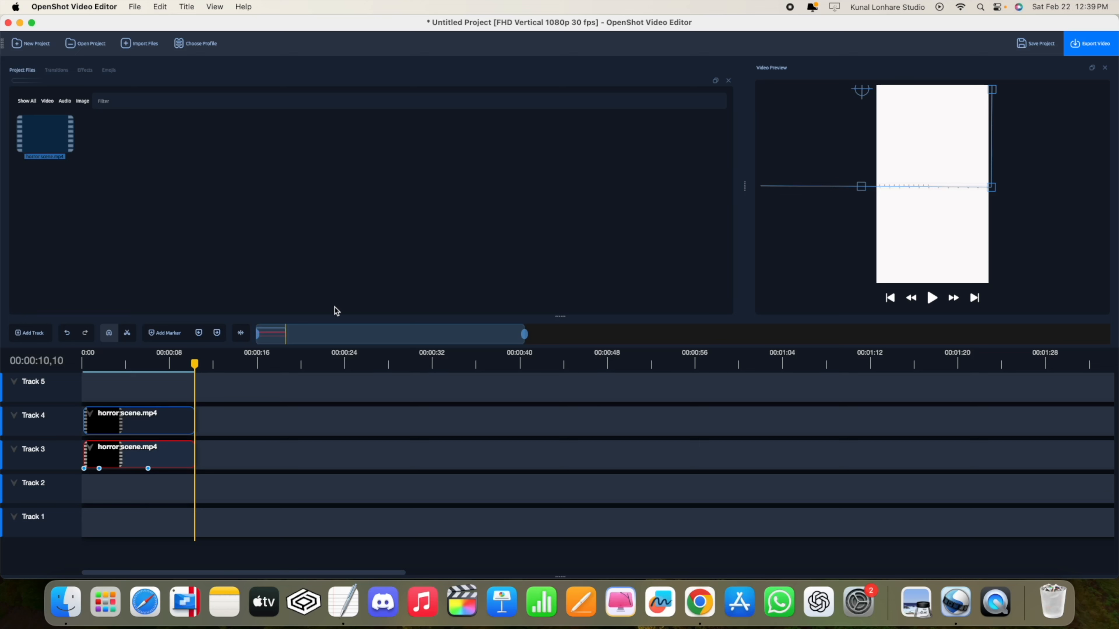
left_click_drag(194, 363, 127, 364)
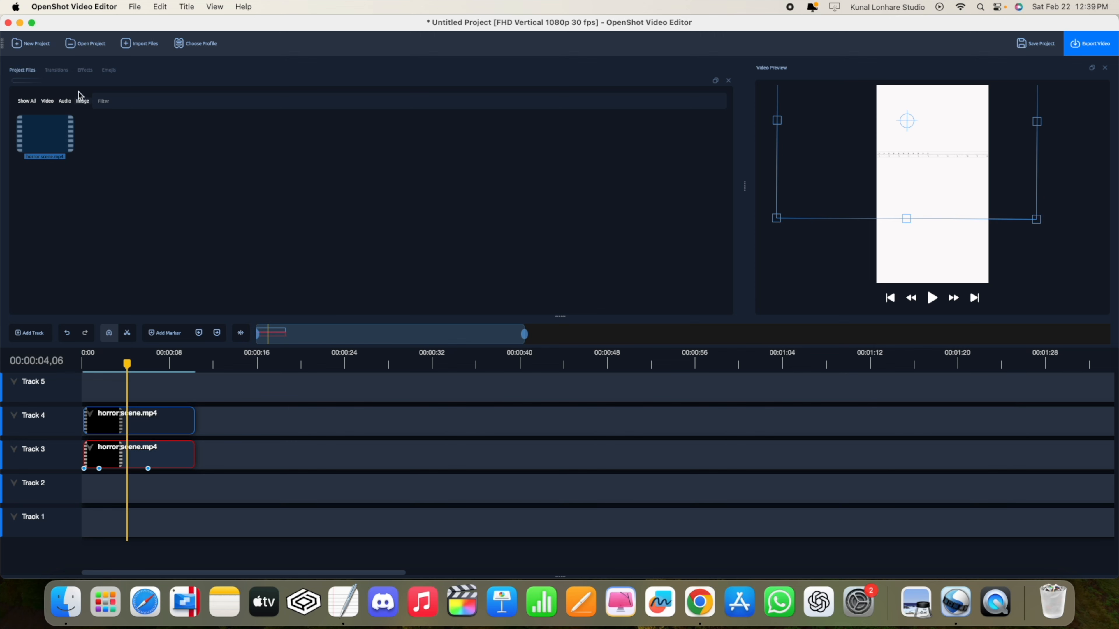
Look through the available transitions, effects and emojis in the vertical project
left_click(56, 69)
left_click(88, 70)
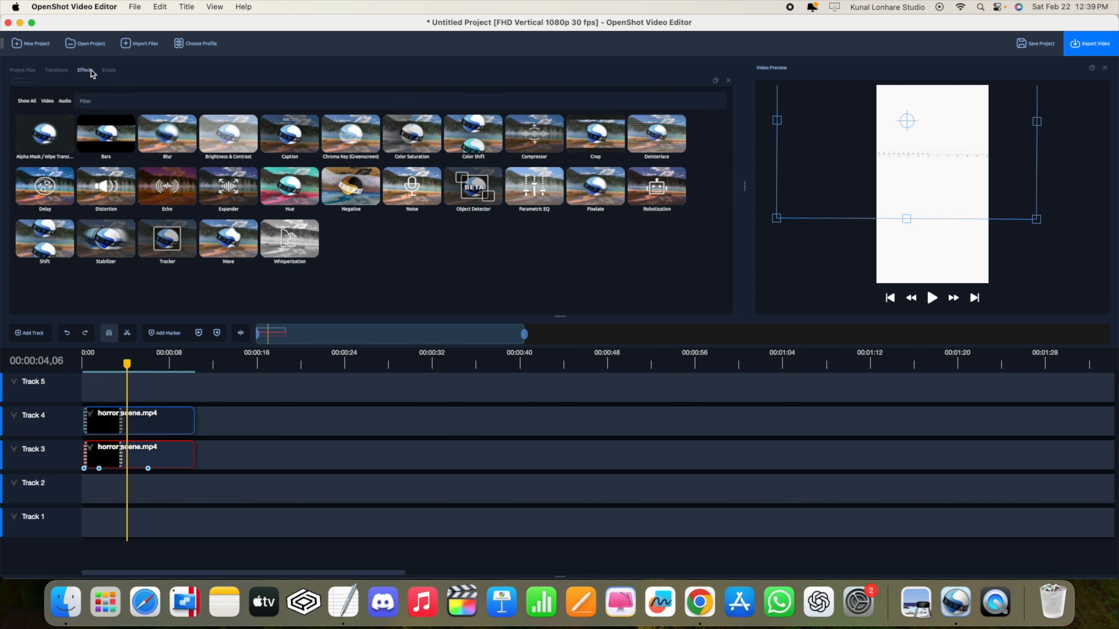
left_click(106, 71)
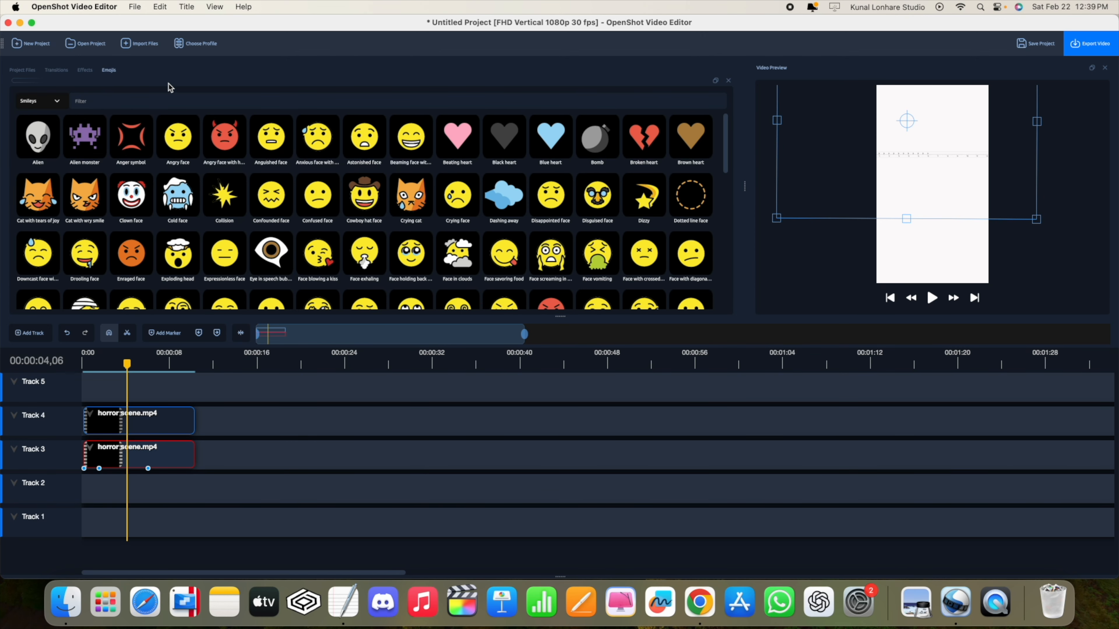